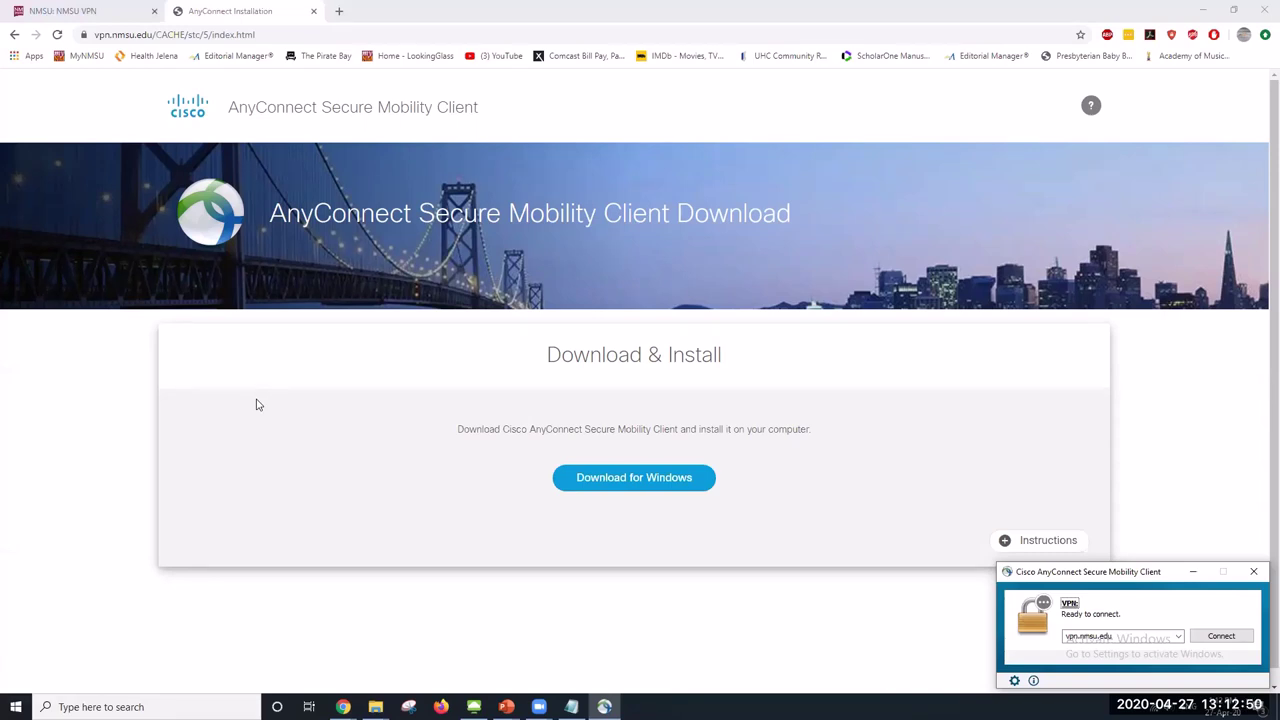
Close the AnyConnect installer page and bring the VMware Horizon page back
left_click(314, 13)
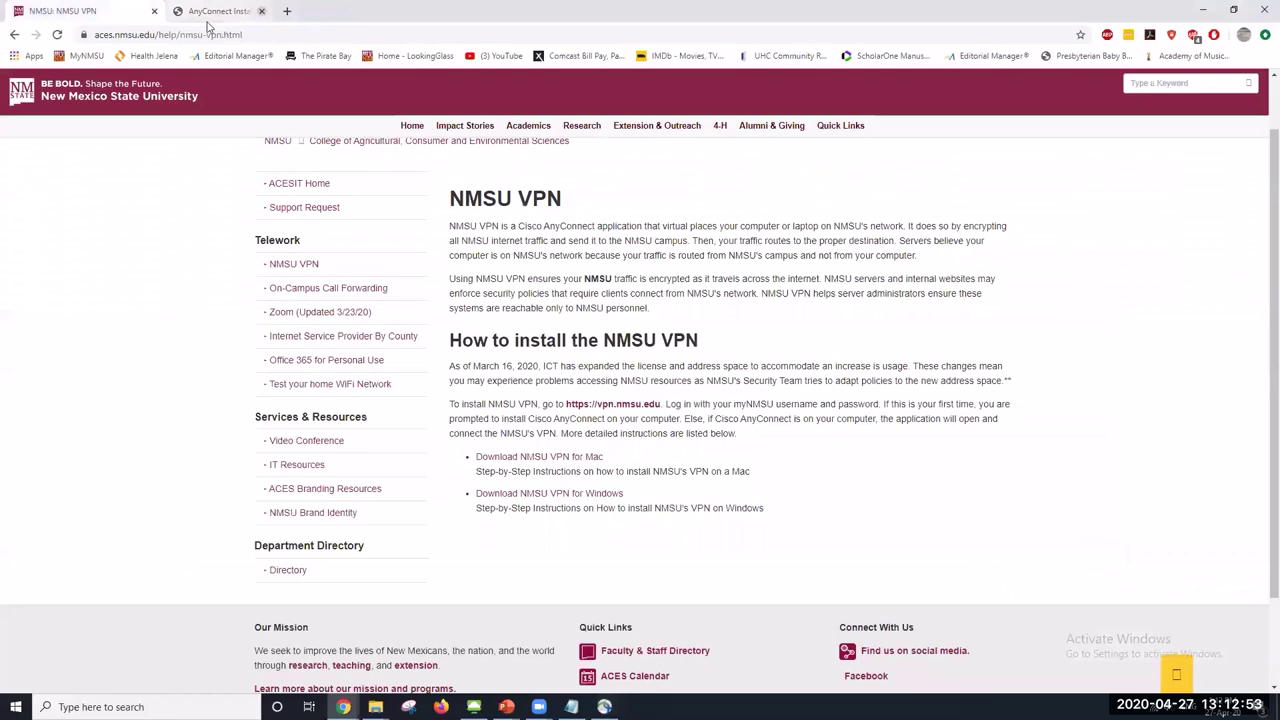
left_click(154, 12)
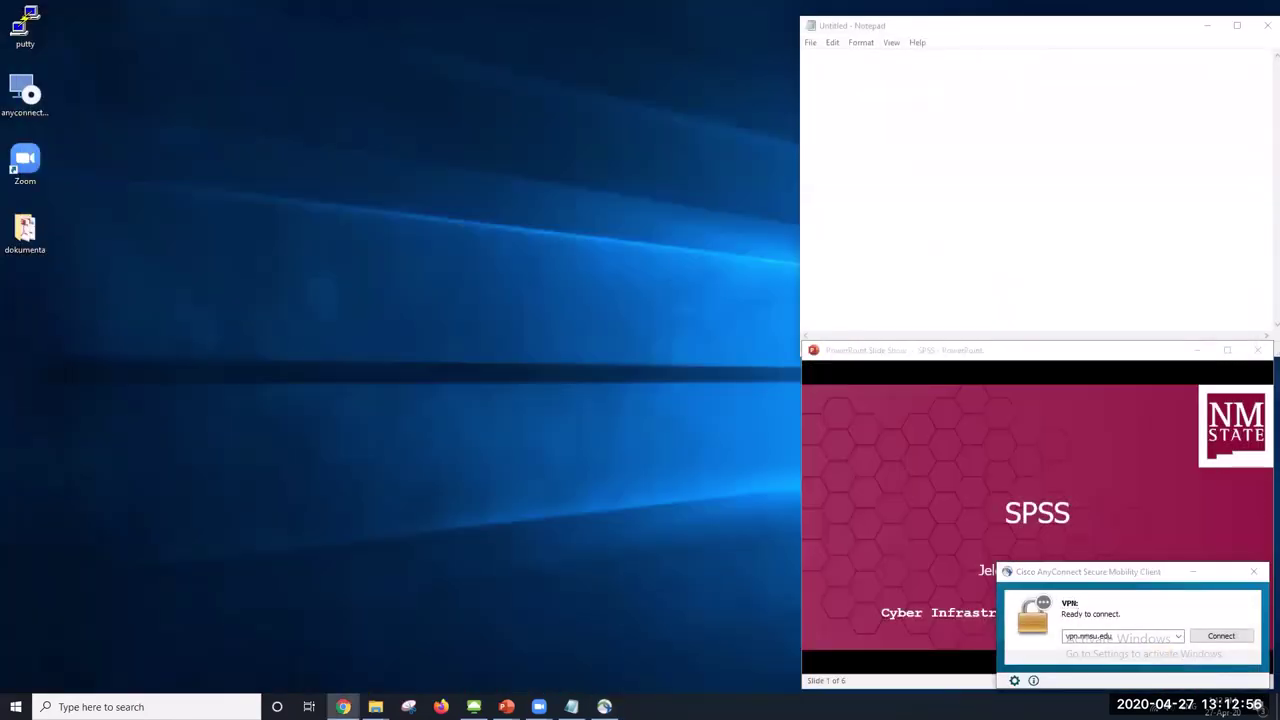
key("alt+Tab")
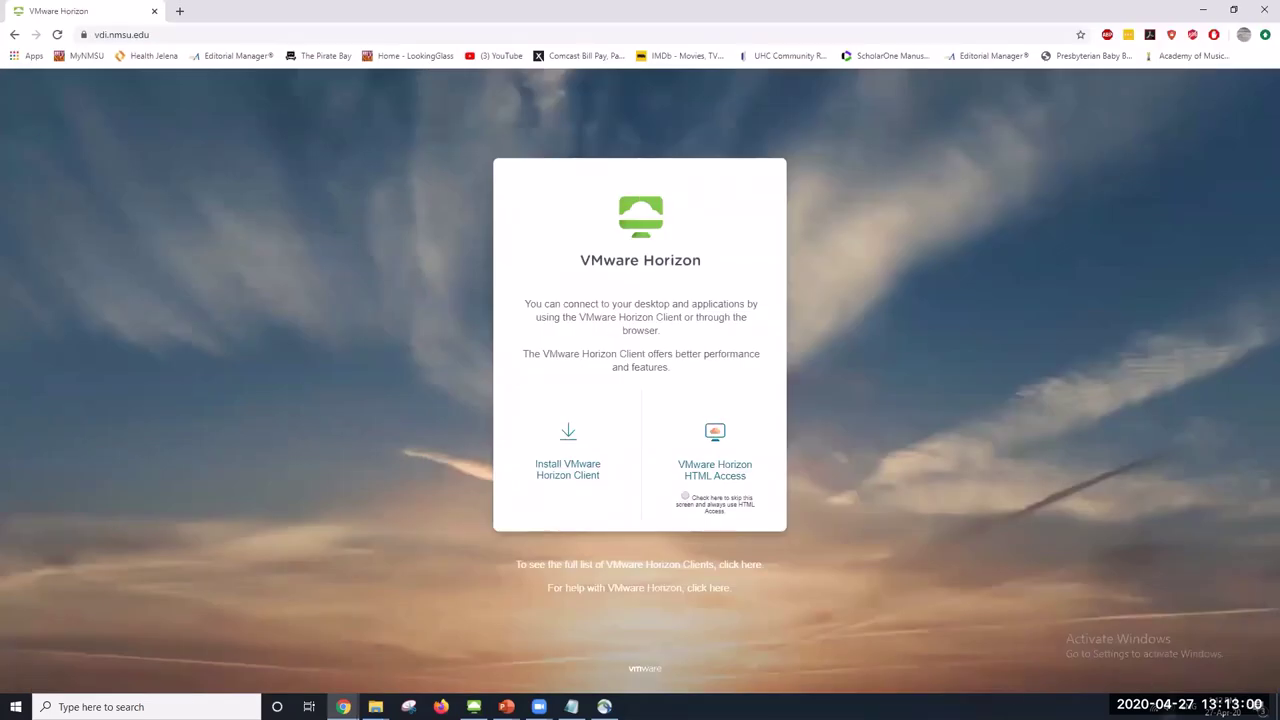
Connect AnyConnect to the vpn.nmsu.edu VPN using the myNMSU account password
left_click(604, 706)
left_click(1221, 636)
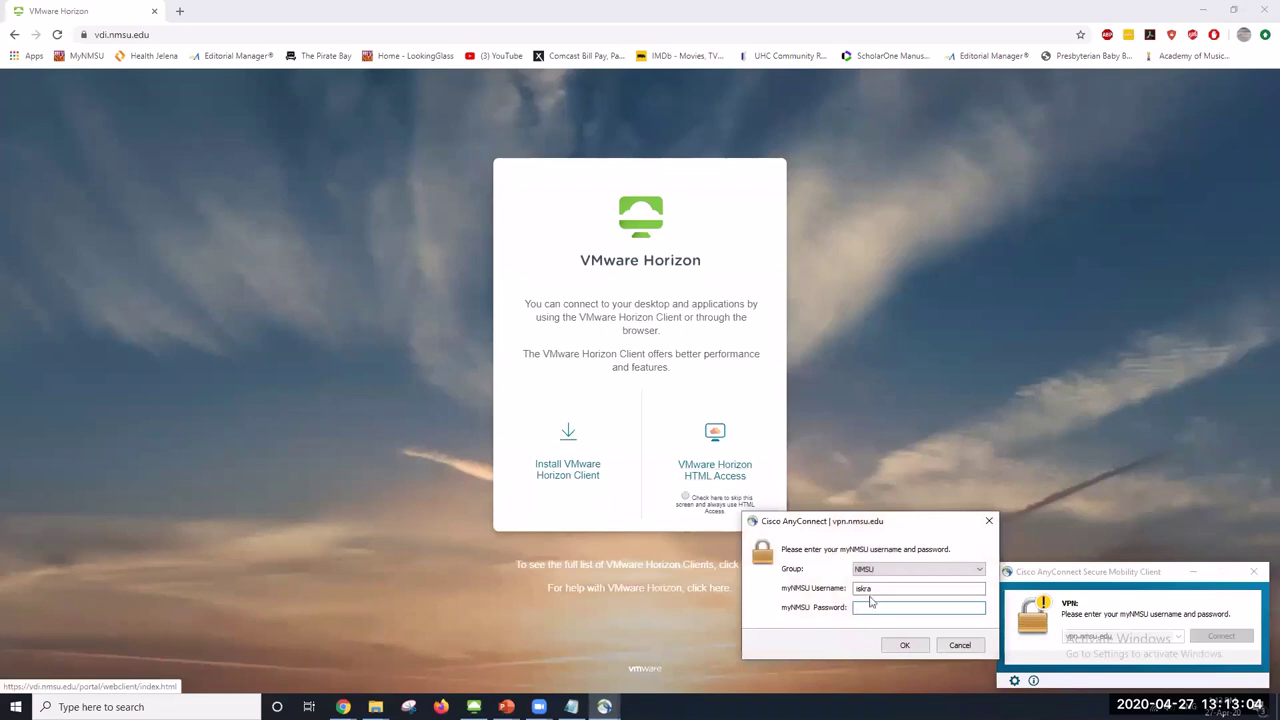
type("********")
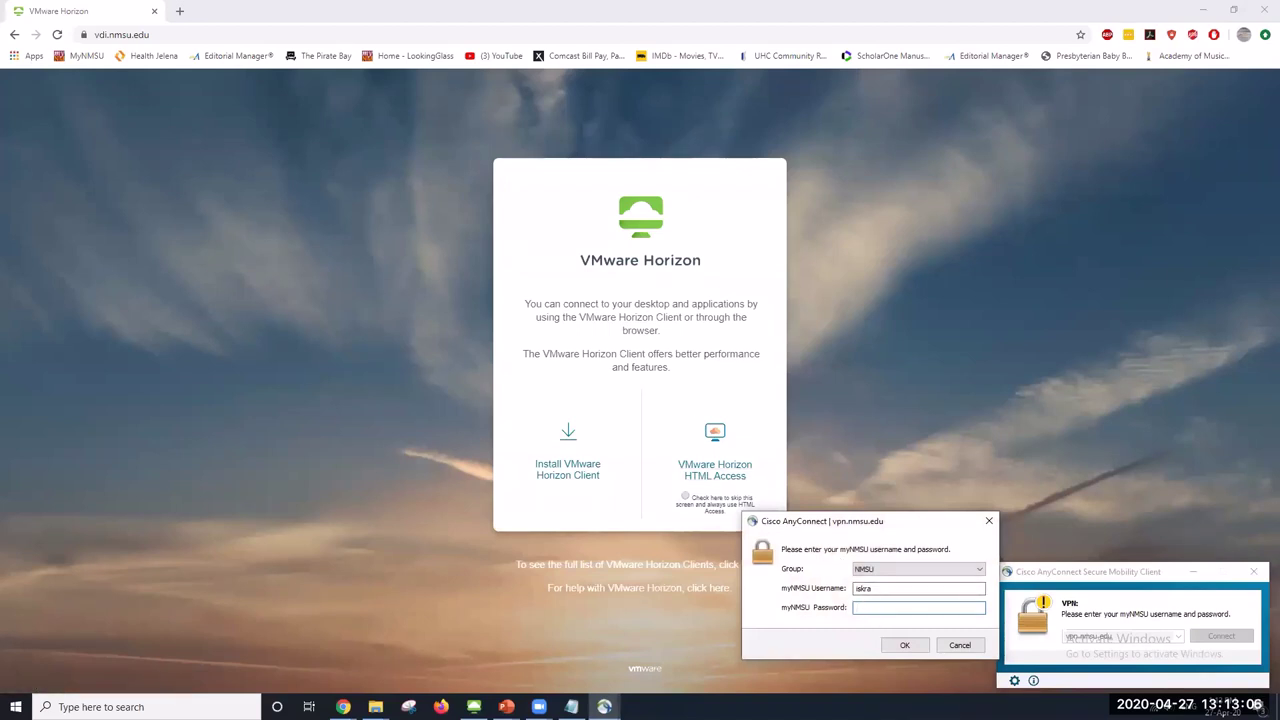
type("*********")
key("Return")
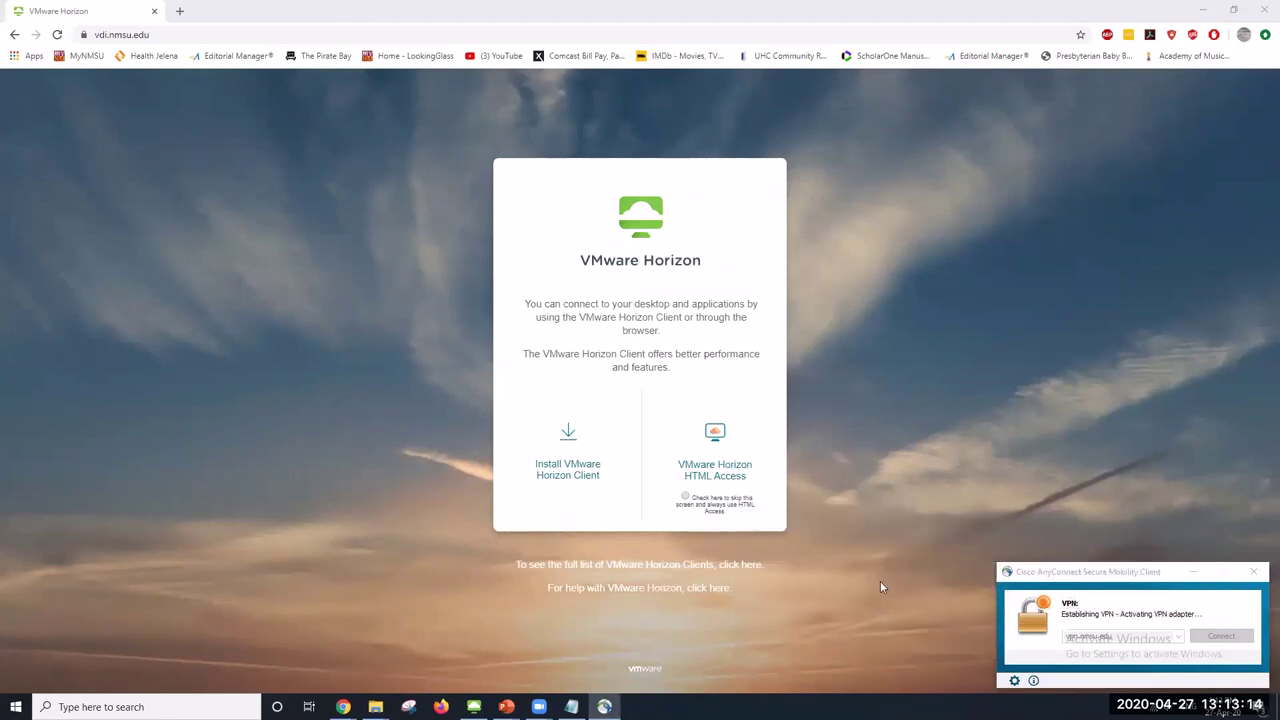
Load vdi.nmsu.edu in a new tab, close the duplicate, and choose VMware Horizon HTML Access
left_click(178, 34)
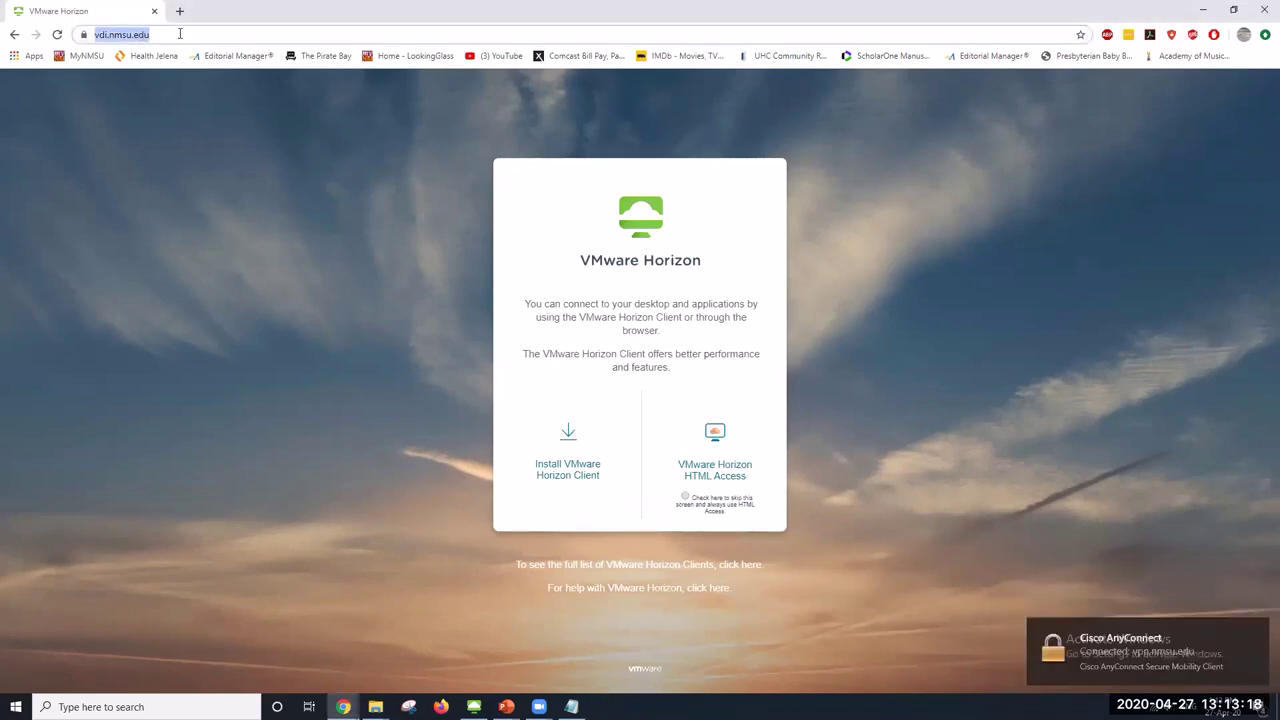
left_click(180, 34)
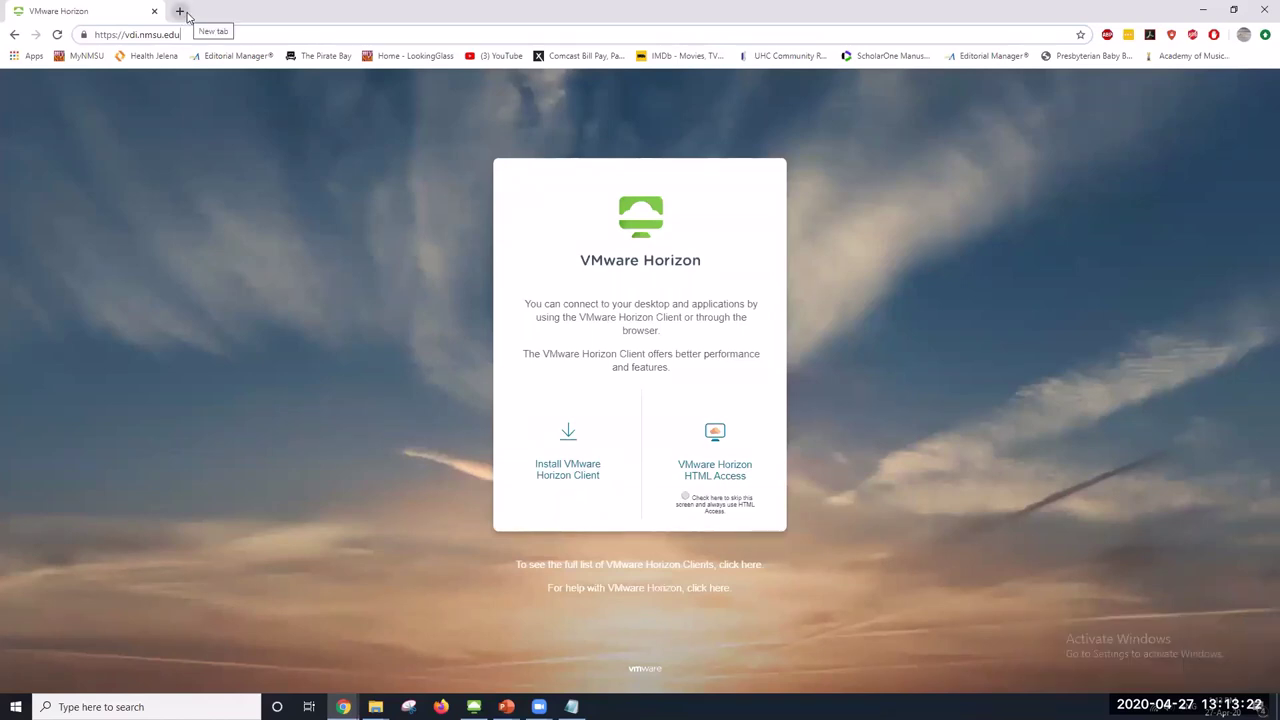
left_click(180, 11)
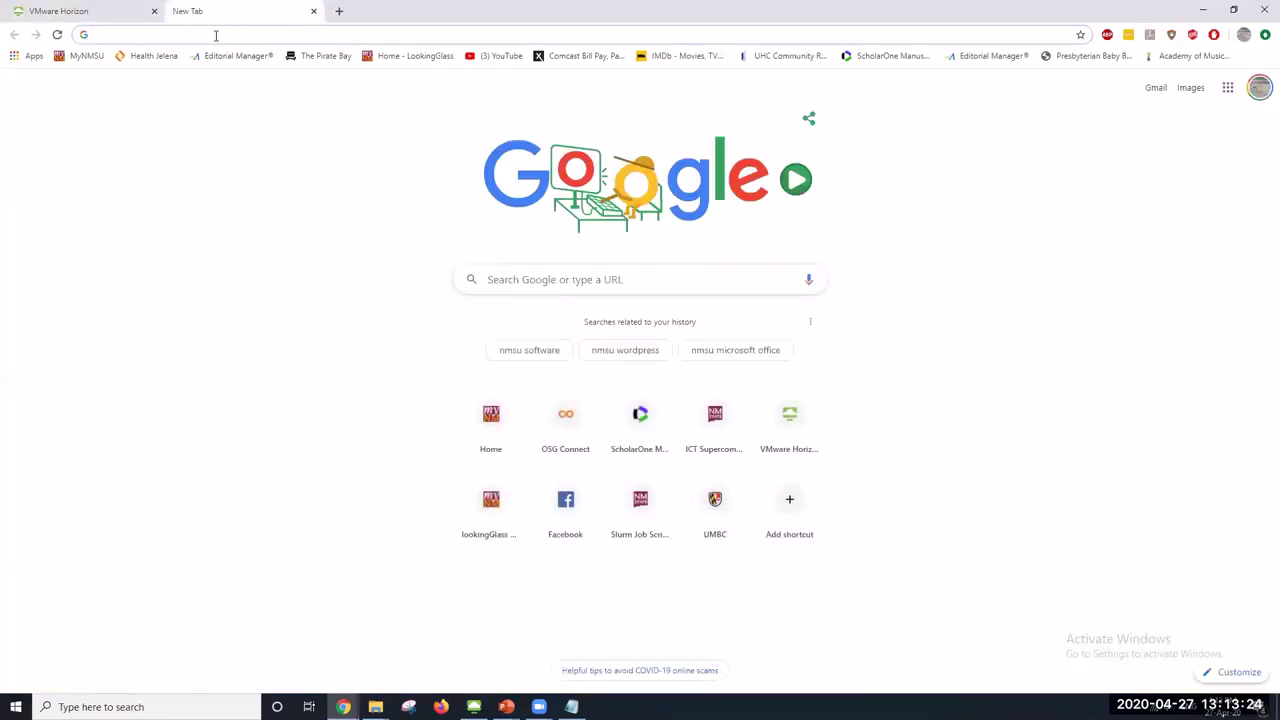
type("vdi.nmsu.e")
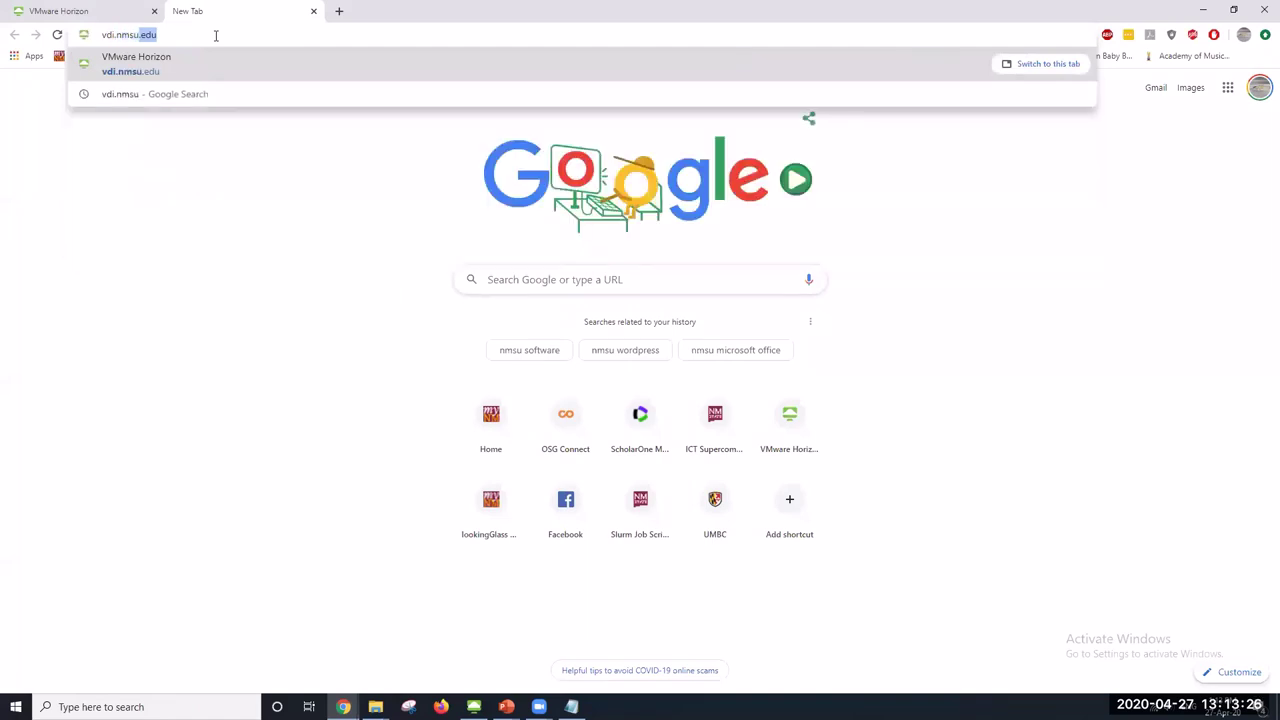
type("du")
key("Return")
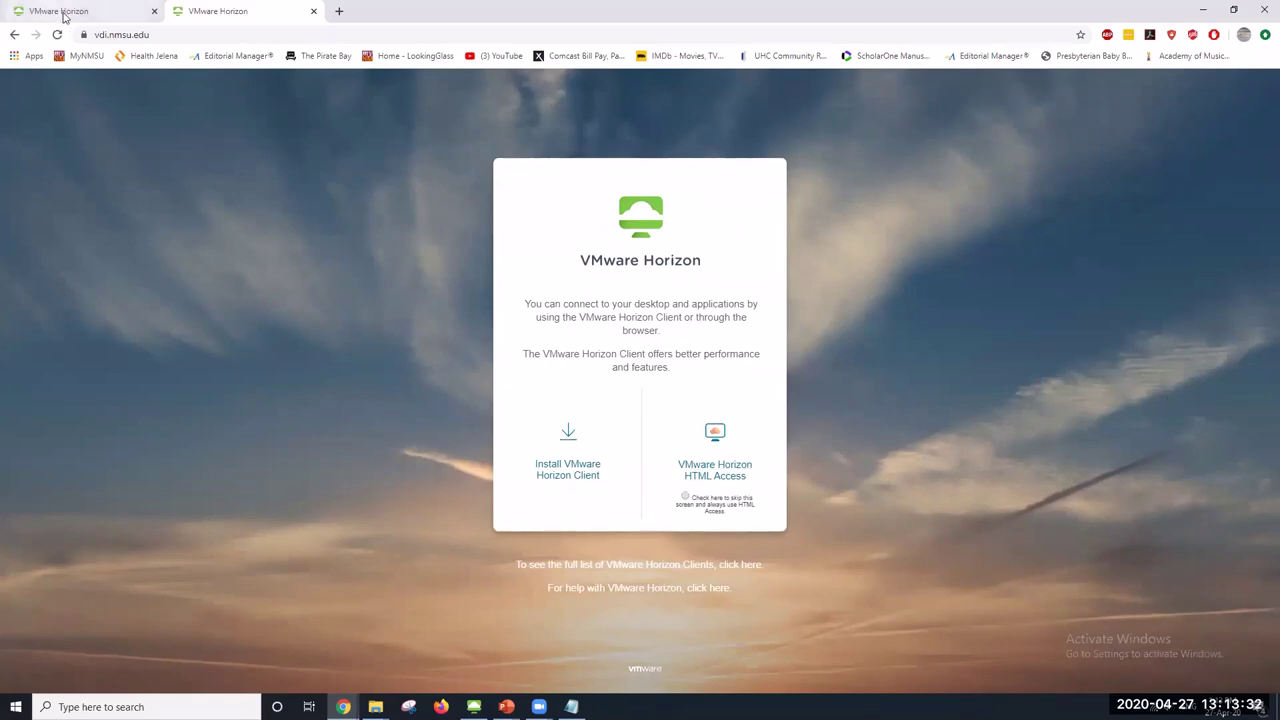
left_click(154, 11)
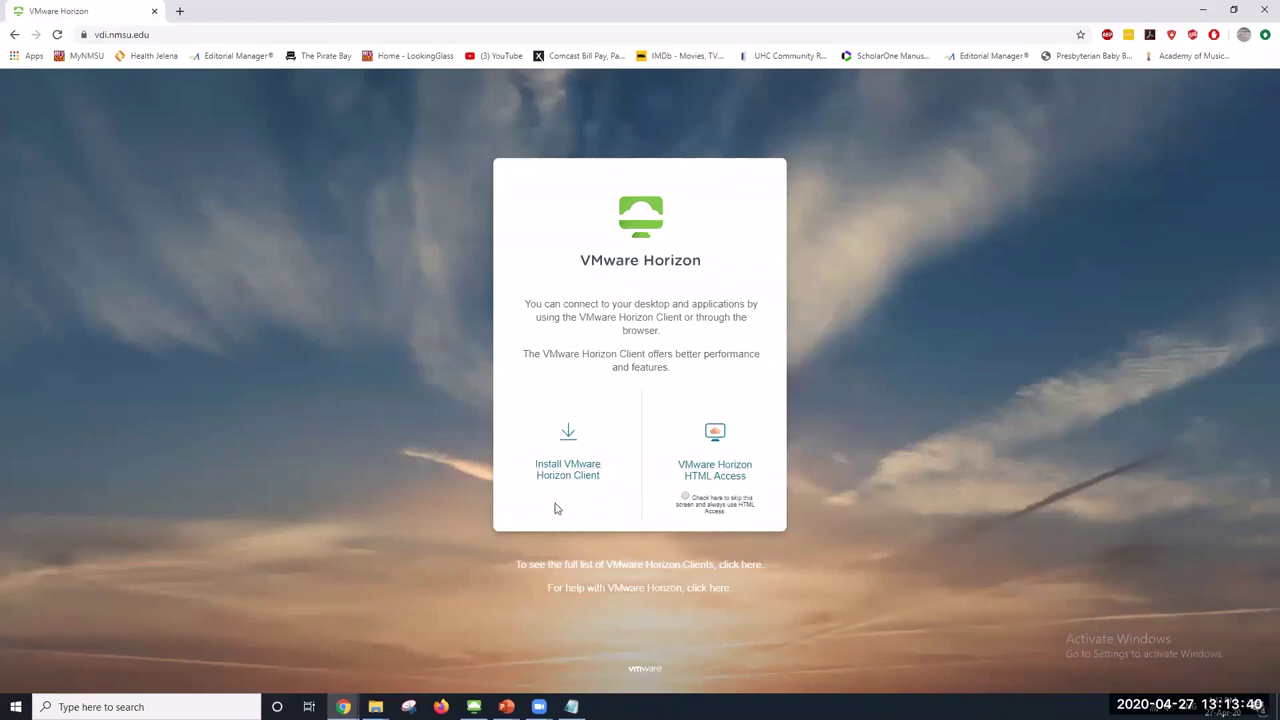
left_click(735, 478)
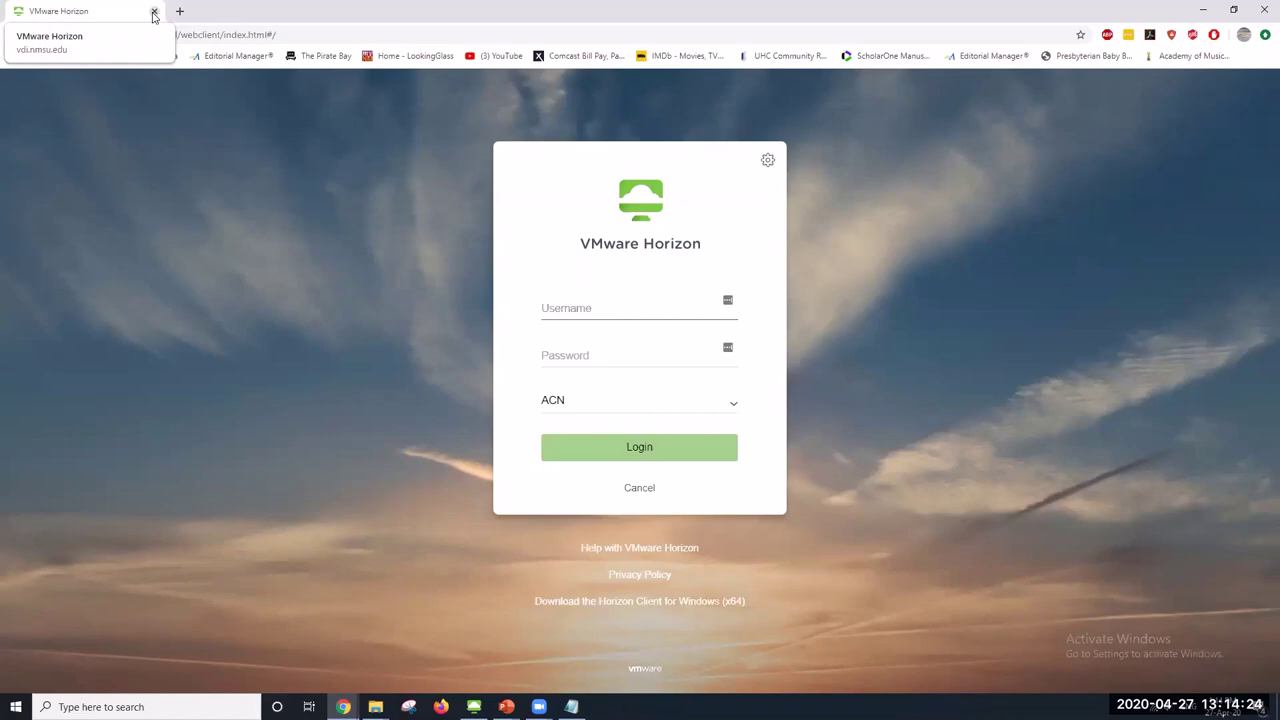
Close Chrome, launch VMware Horizon Client from a 'vm' search, and start the ICT-Labs desktop
left_click(154, 12)
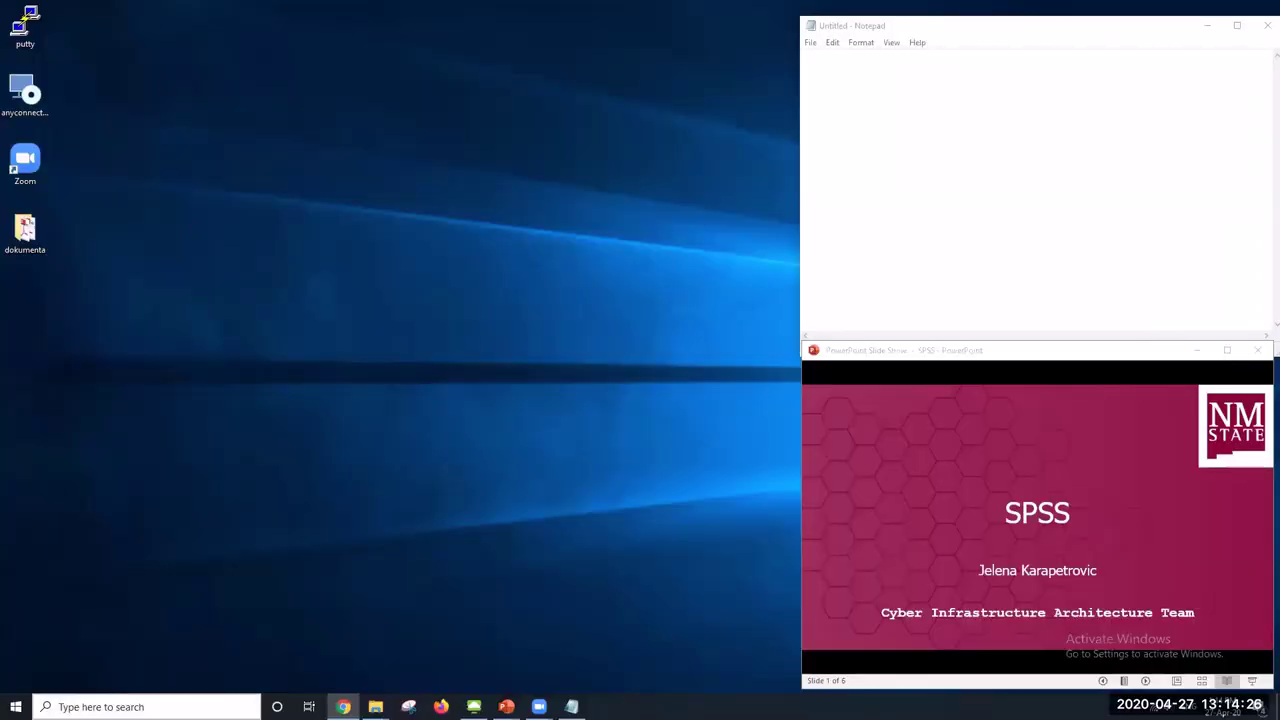
left_click(150, 706)
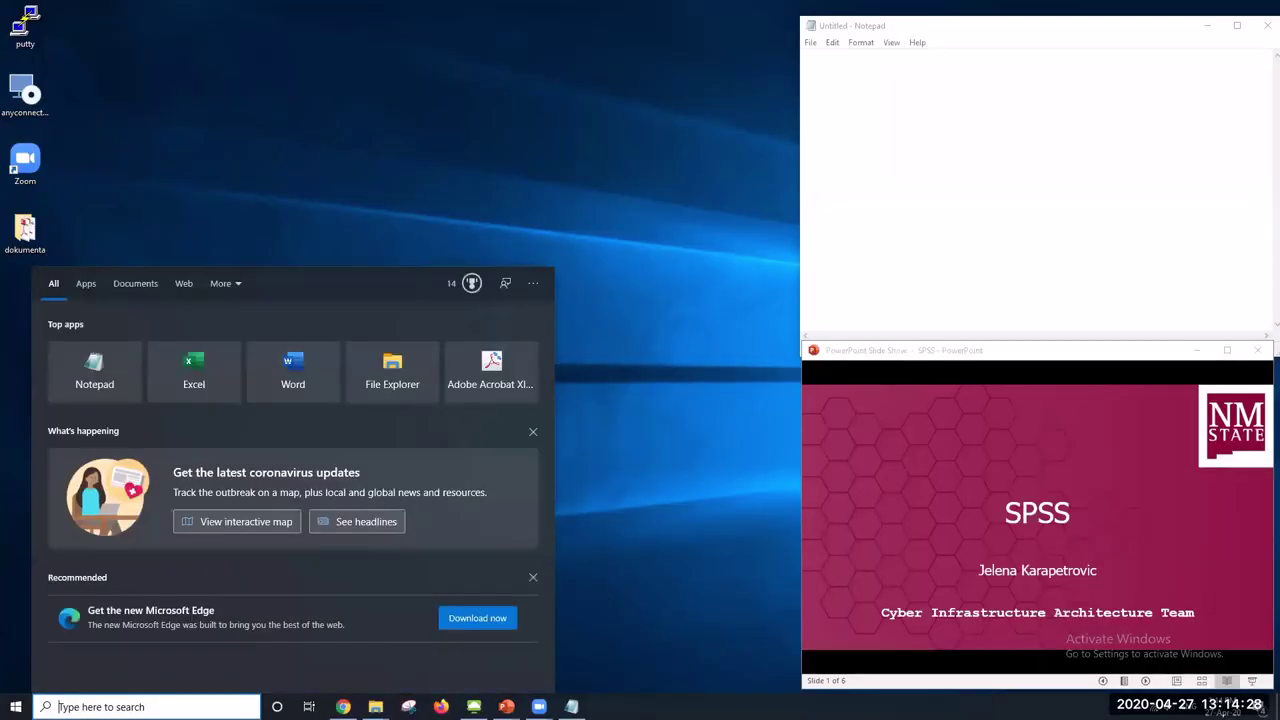
type("vm")
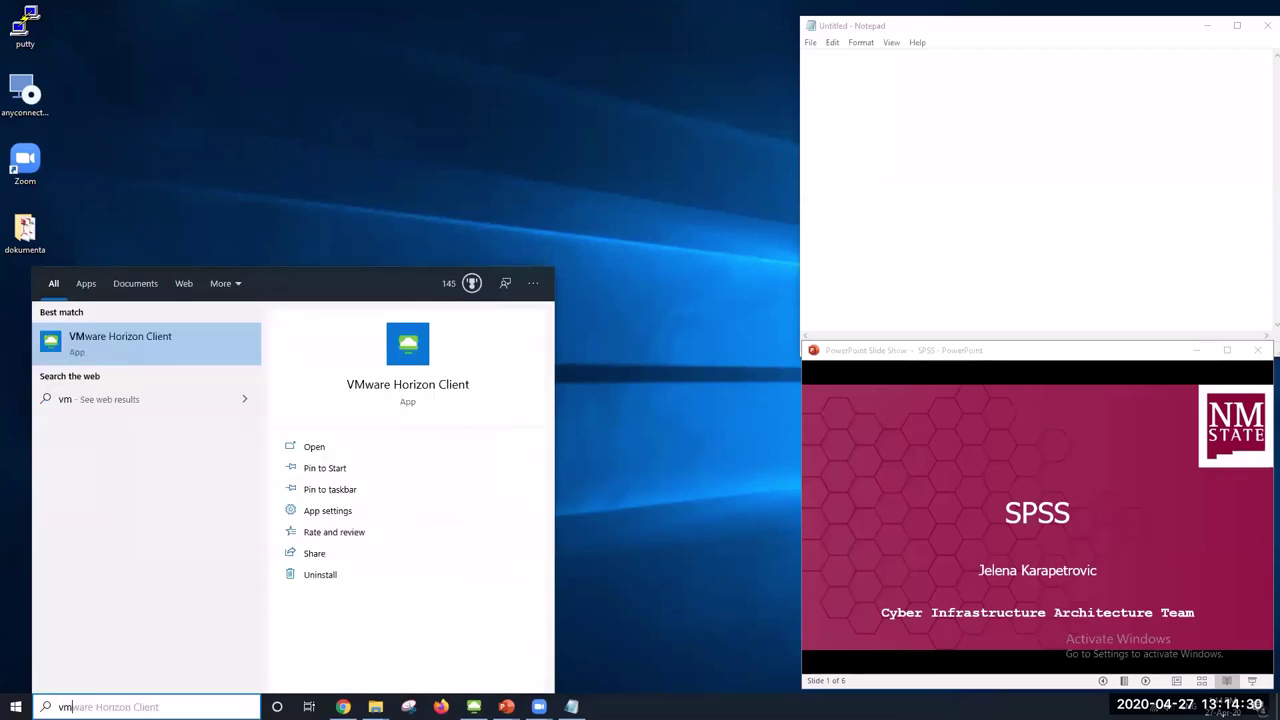
left_click(146, 345)
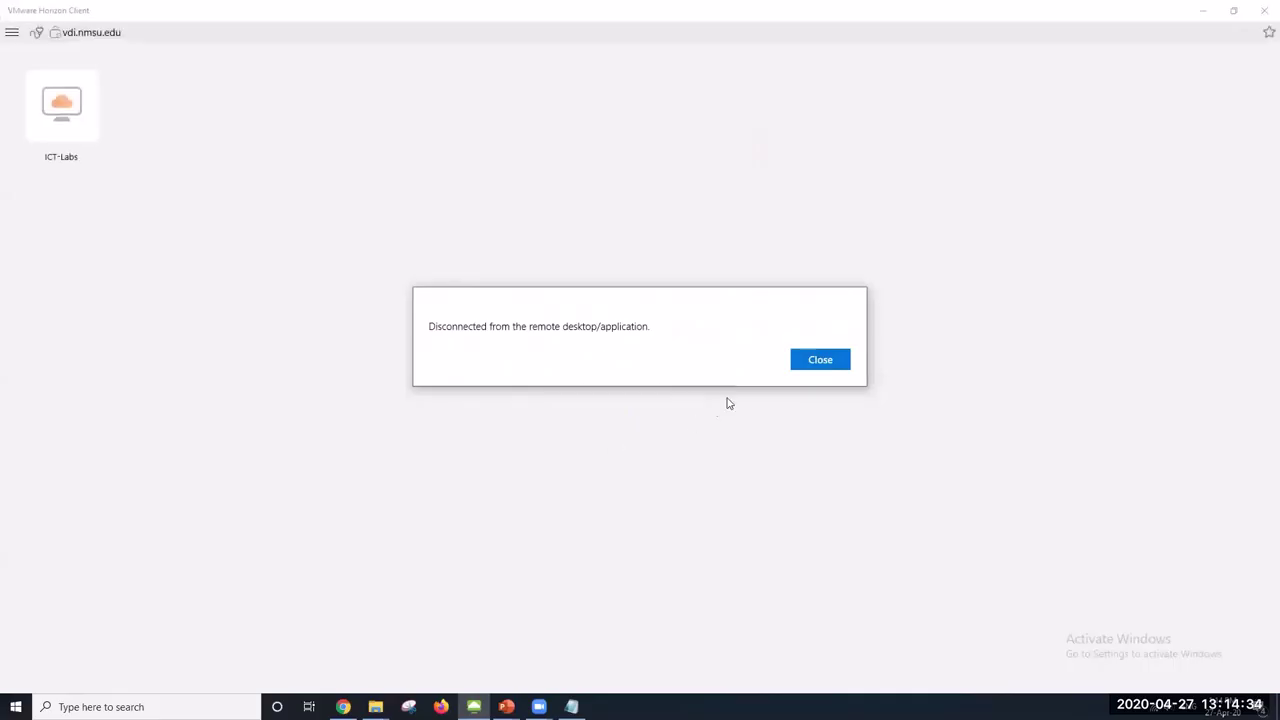
left_click(820, 360)
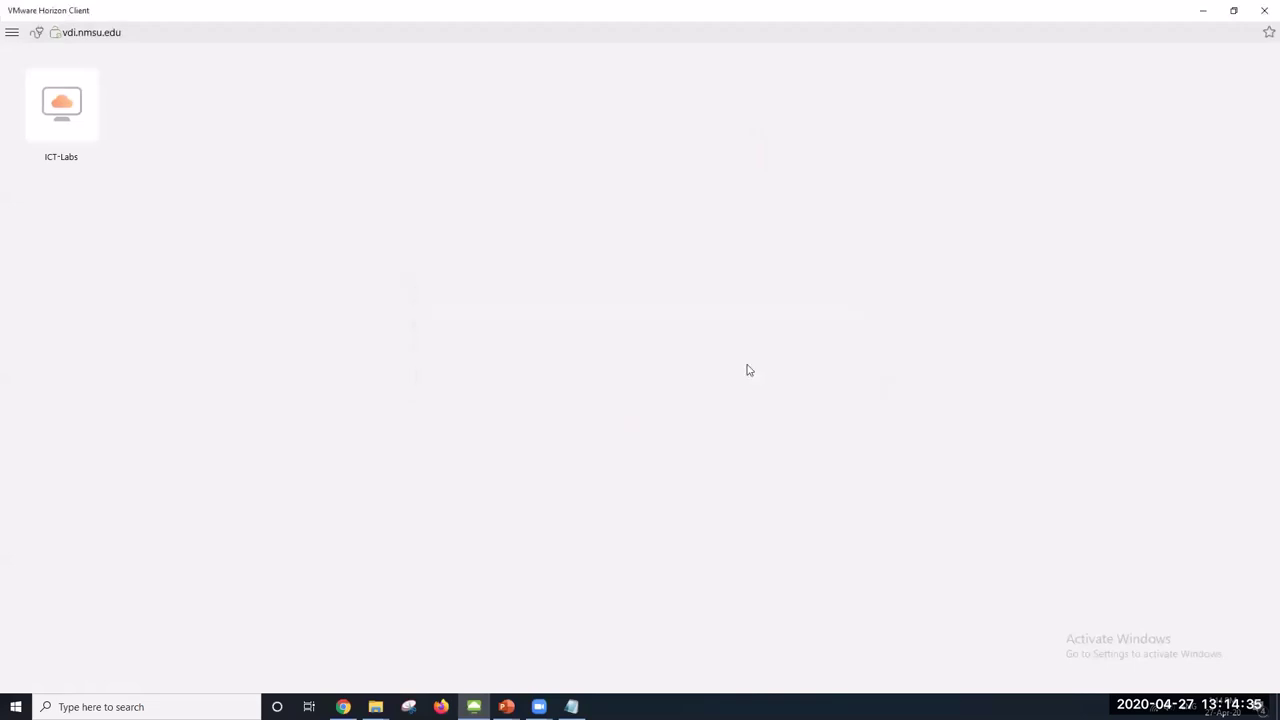
double_click(60, 121)
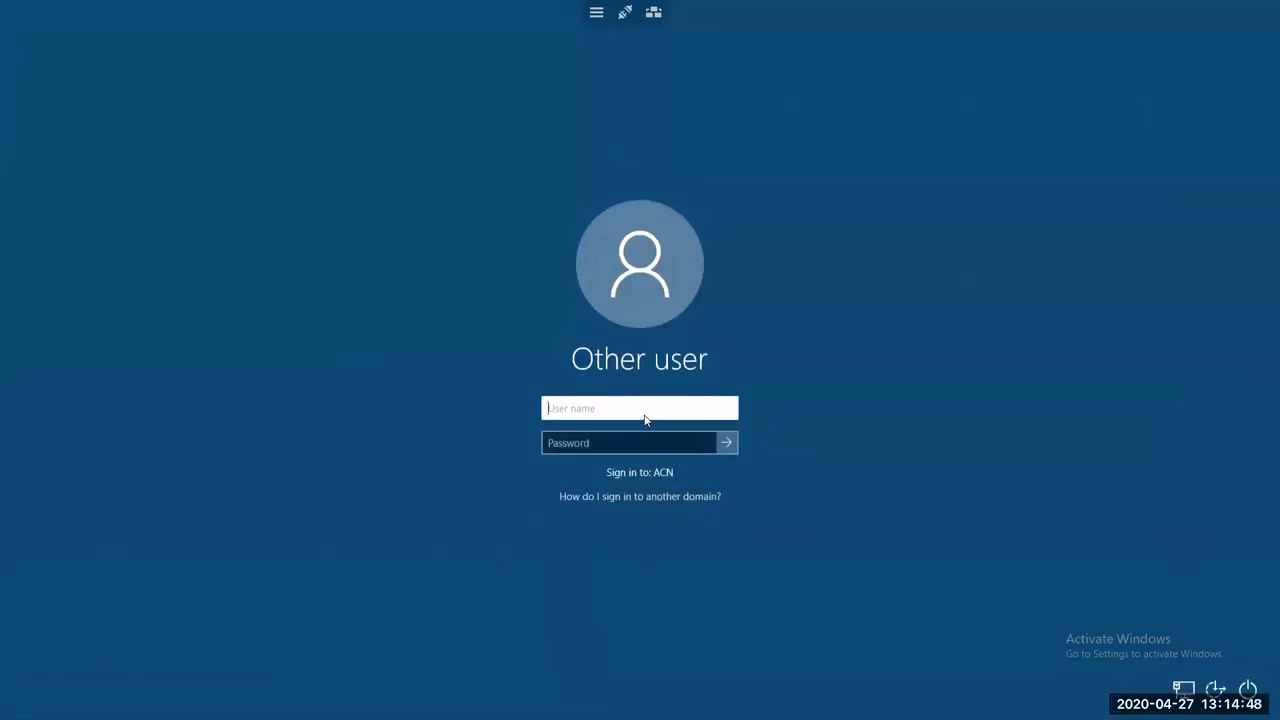
Sign in to the ICT-Labs remote desktop with the lab user name and account password
type("iskra")
left_click(635, 443)
type("****************")
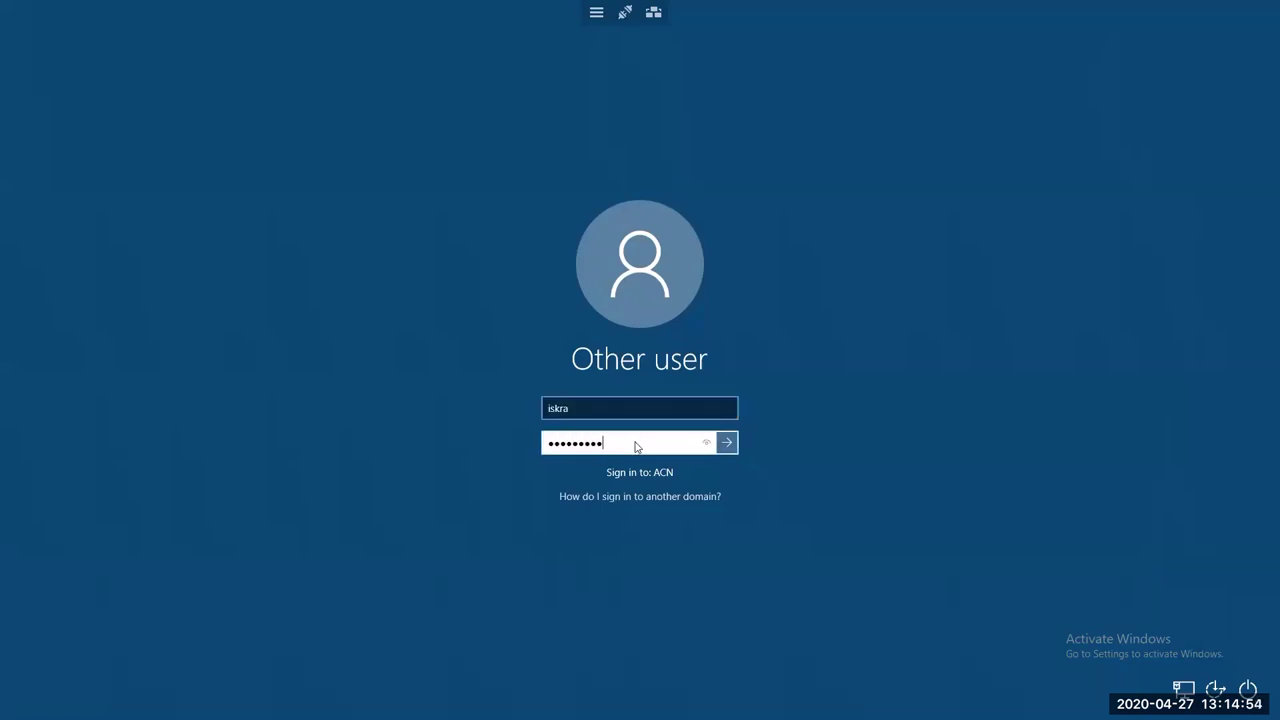
type("*")
key("Return")
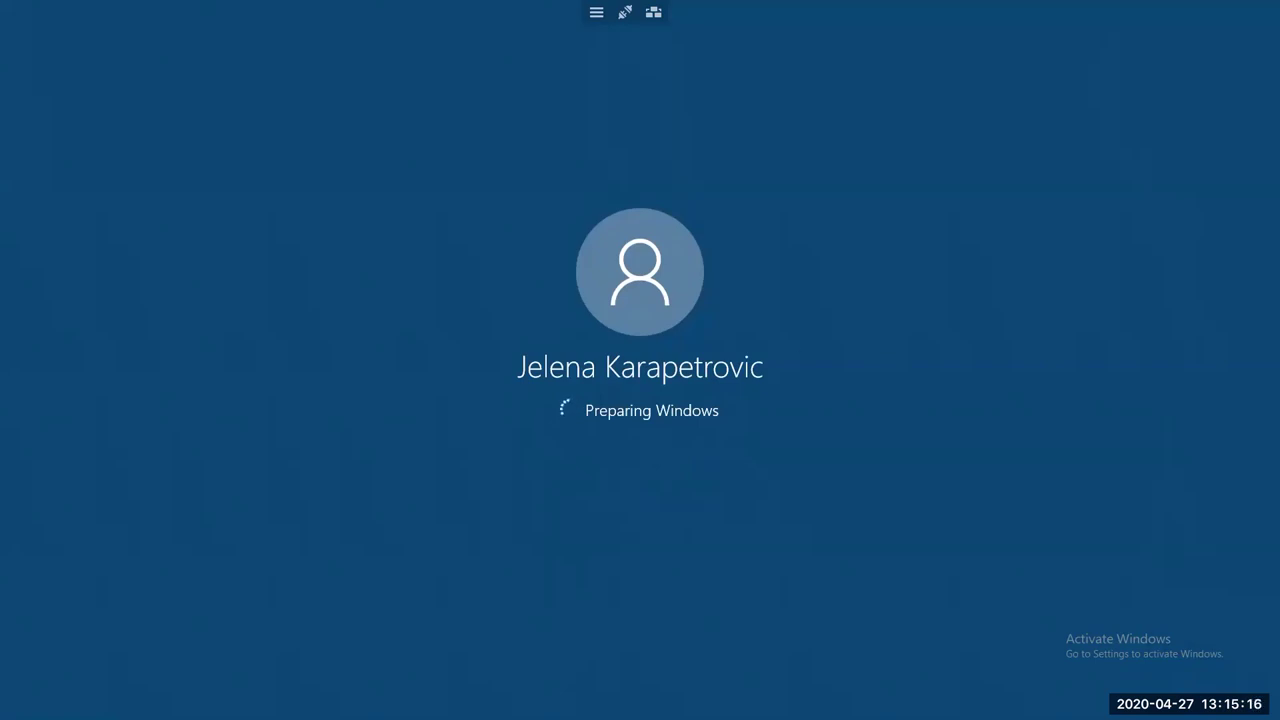
key("alt+Tab")
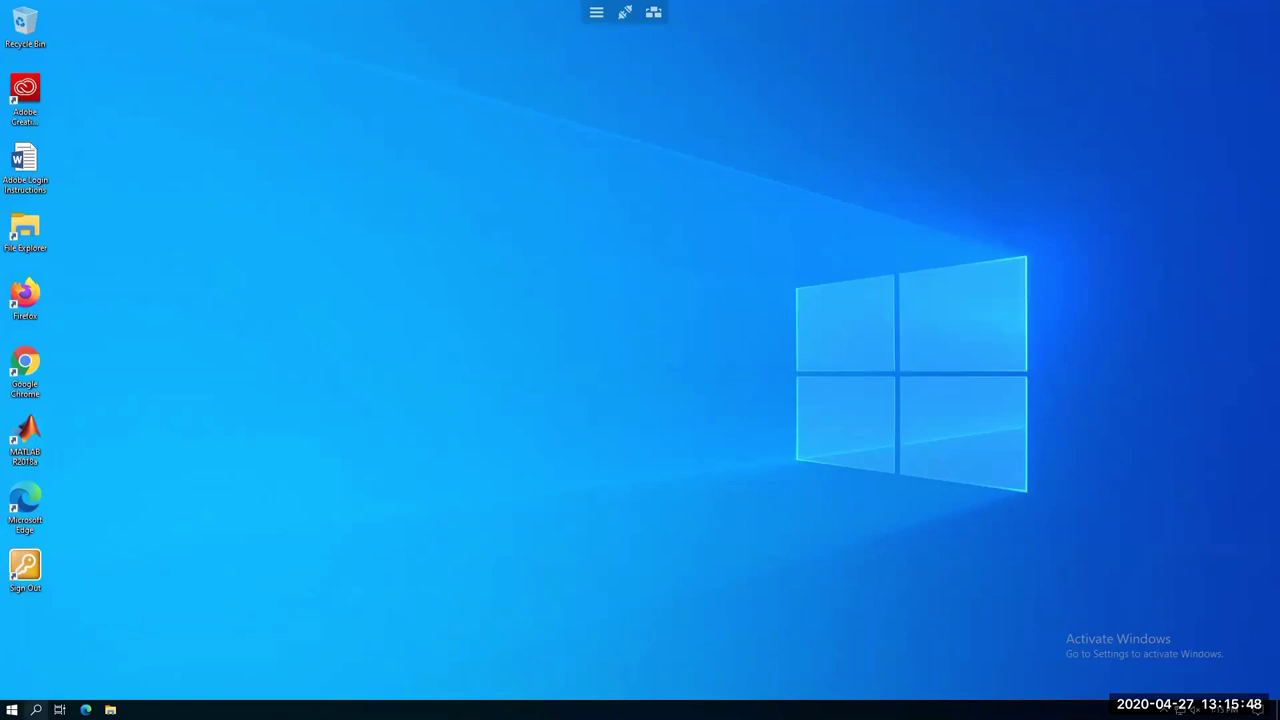
Launch IBM SPSS Statistics 25 from an 'ibm' search on the remote desktop and mute the sound
left_click(36, 709)
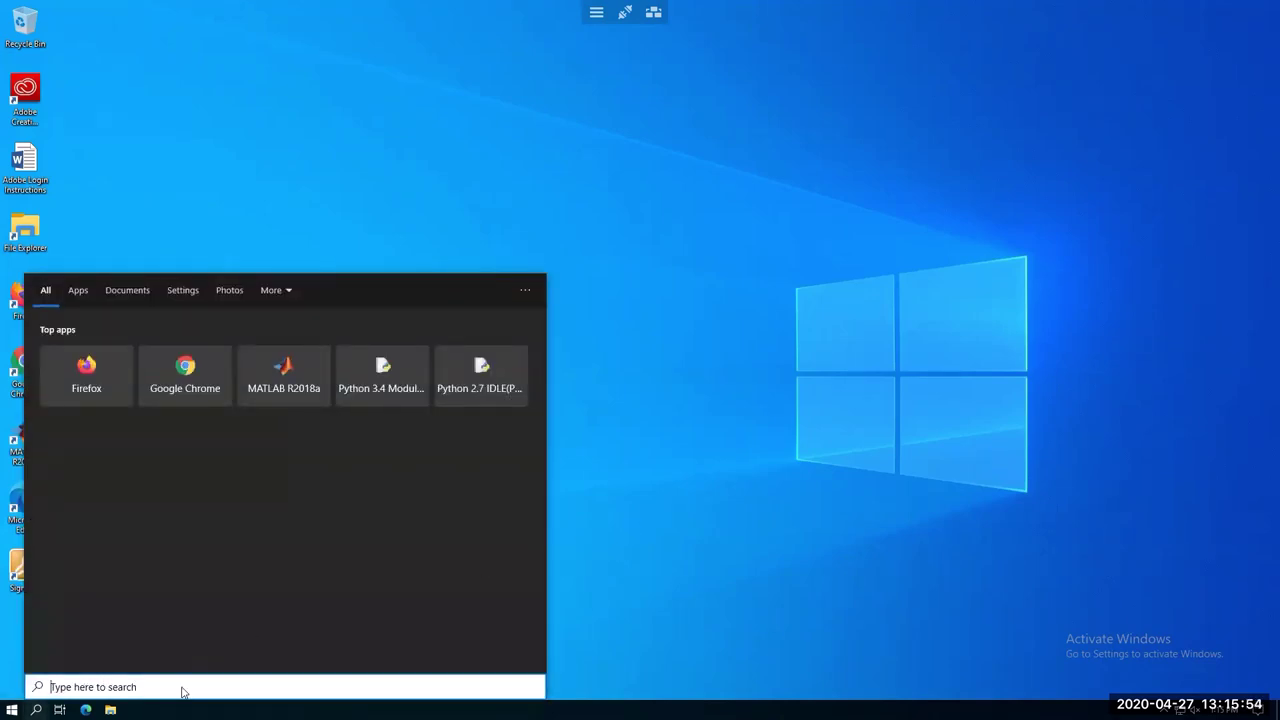
type("ibm")
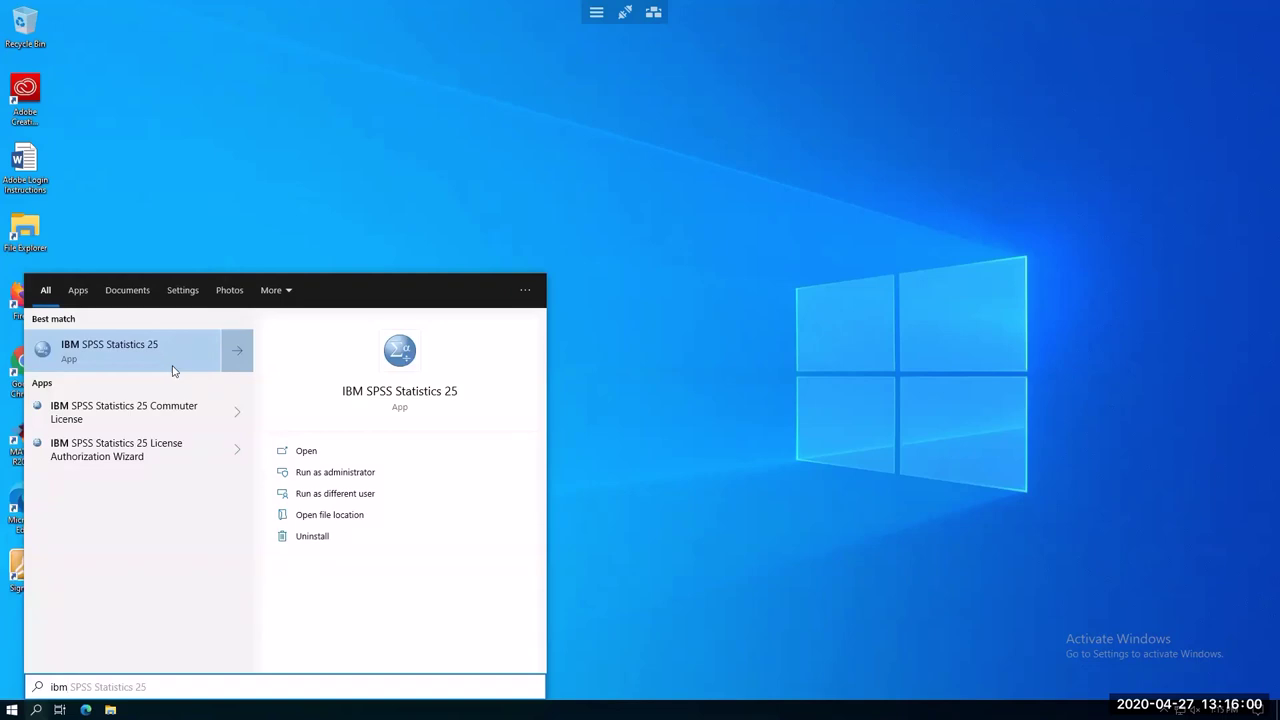
left_click(170, 366)
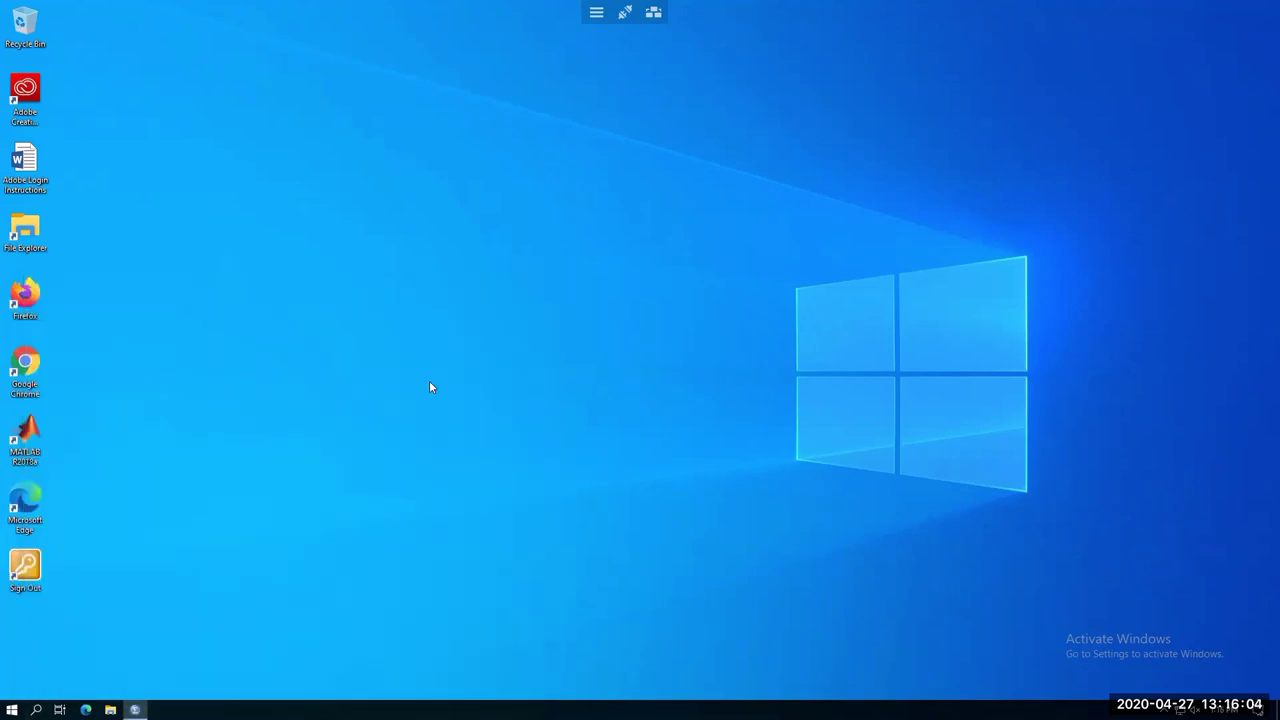
key("XF86AudioMute")
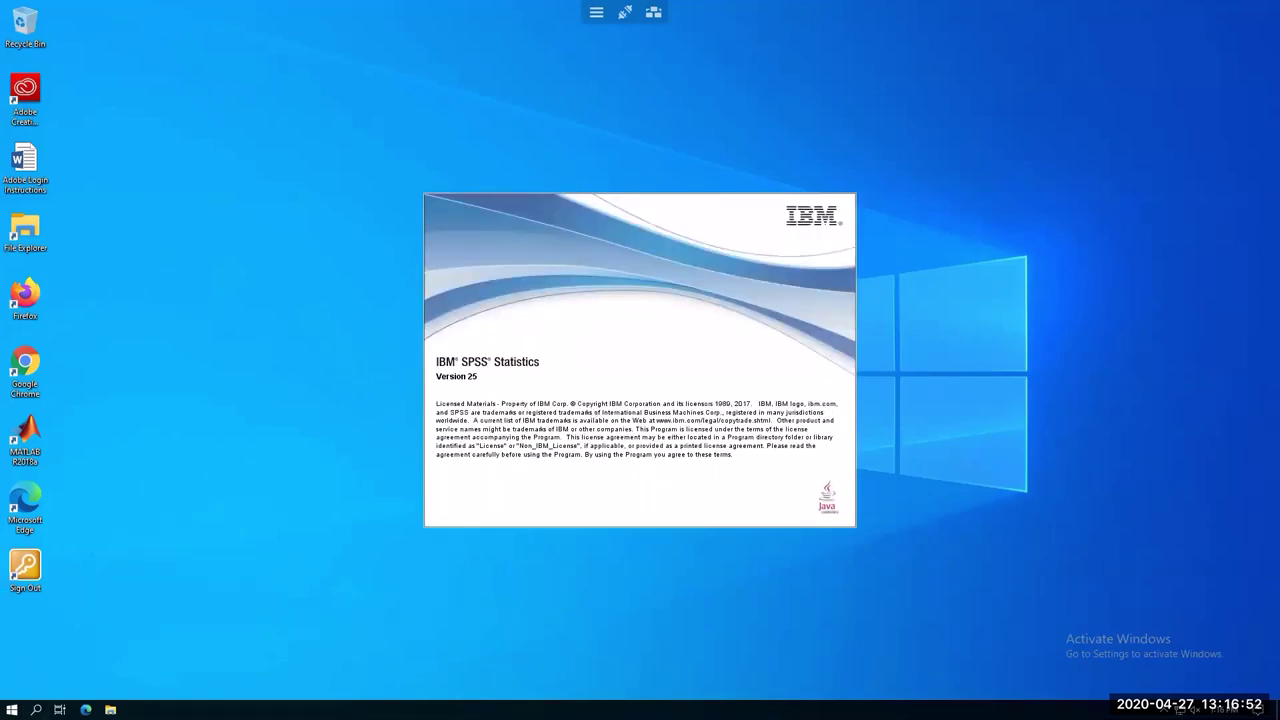
left_click(35, 709)
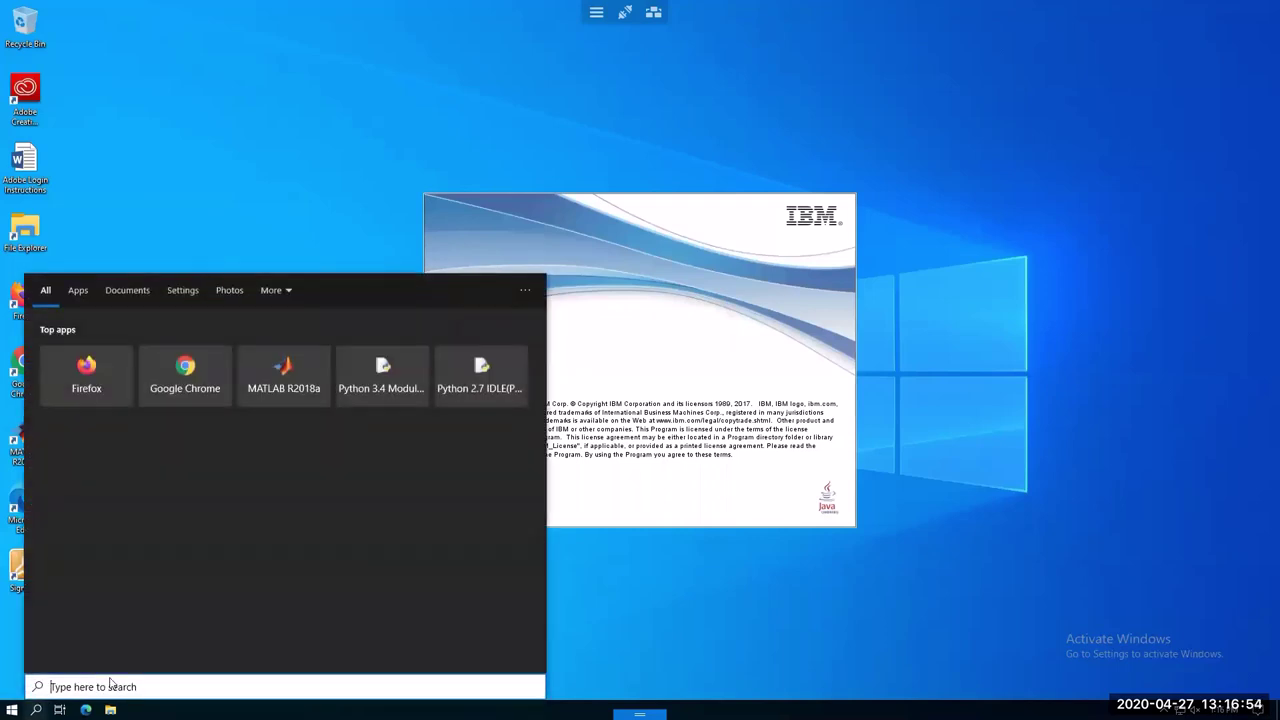
type("ibm")
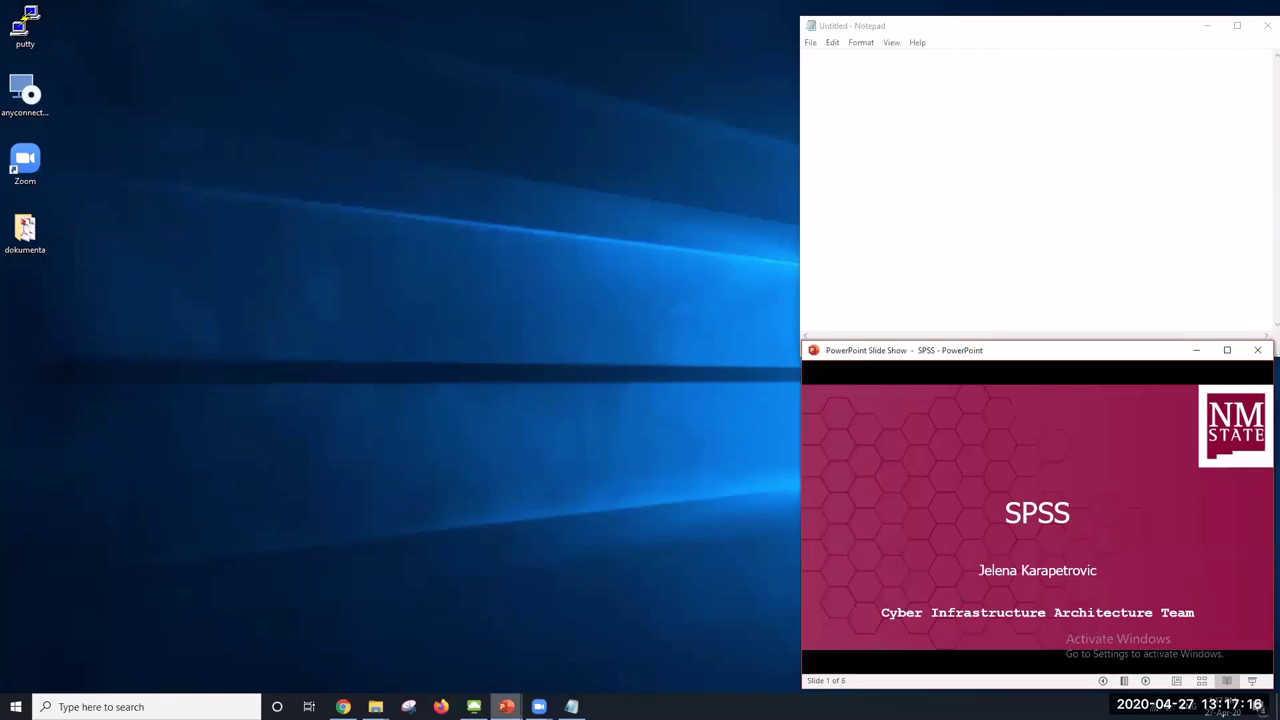
Switch from the Zoom meeting window back to the full-screen shared remote desktop
mouse_move(506, 706)
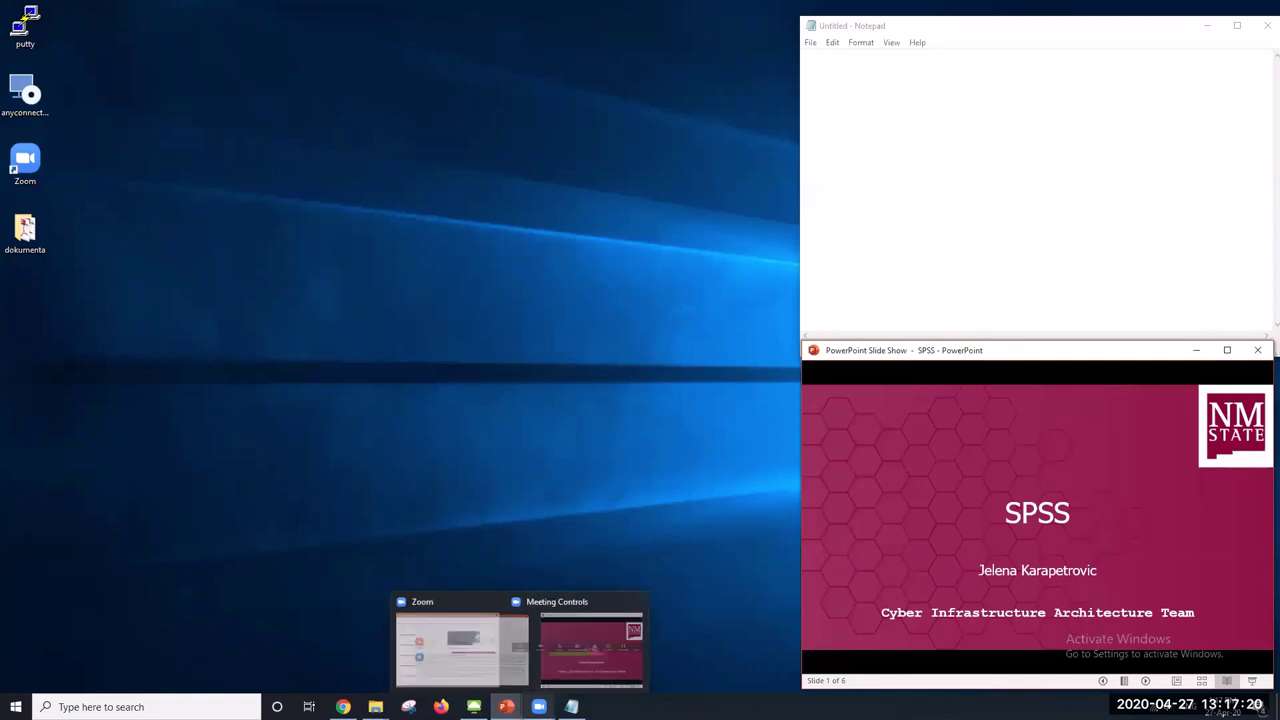
left_click(539, 706)
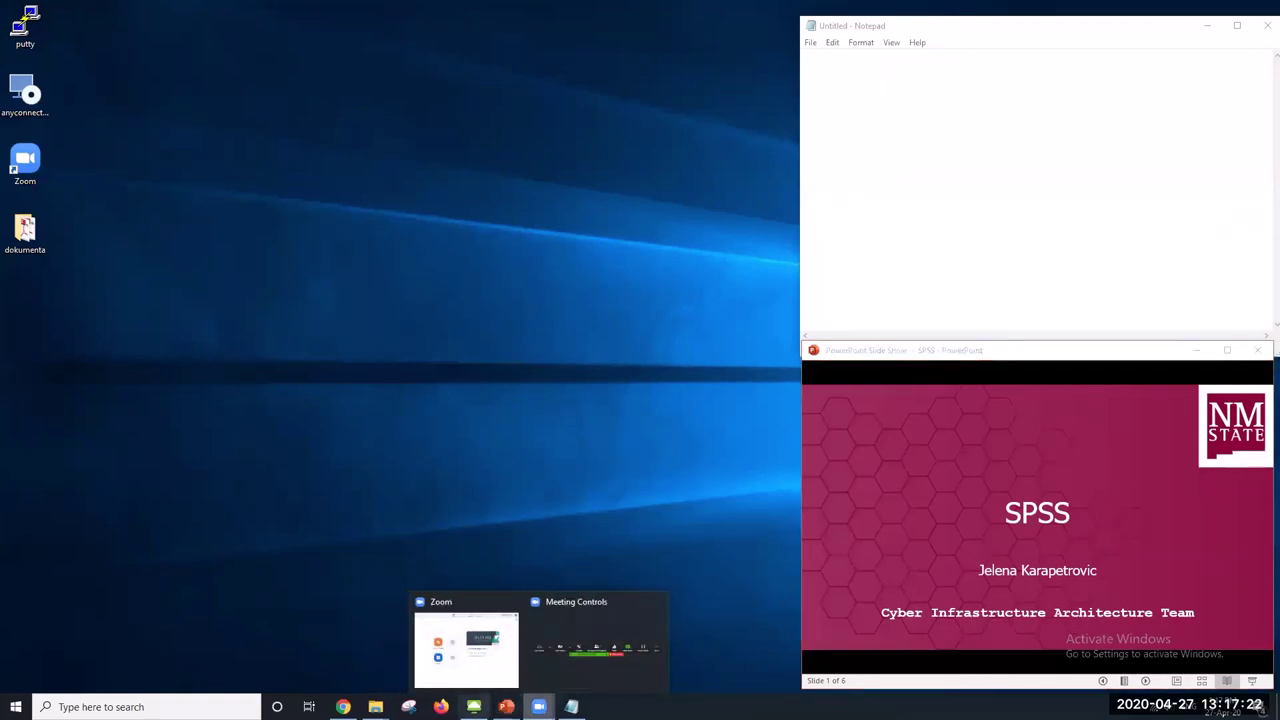
left_click(466, 648)
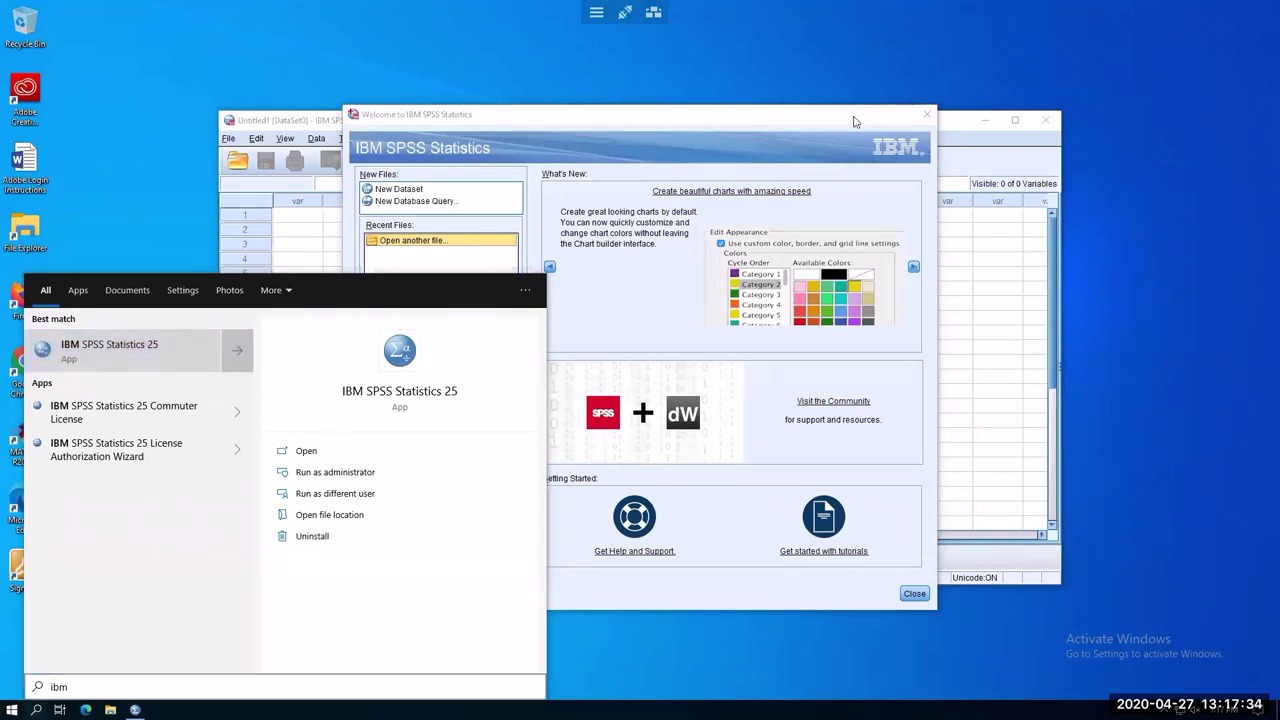
Move the SPSS welcome window slightly higher and dismiss a quick 'ibm' app search
left_click_drag(667, 119, 671, 94)
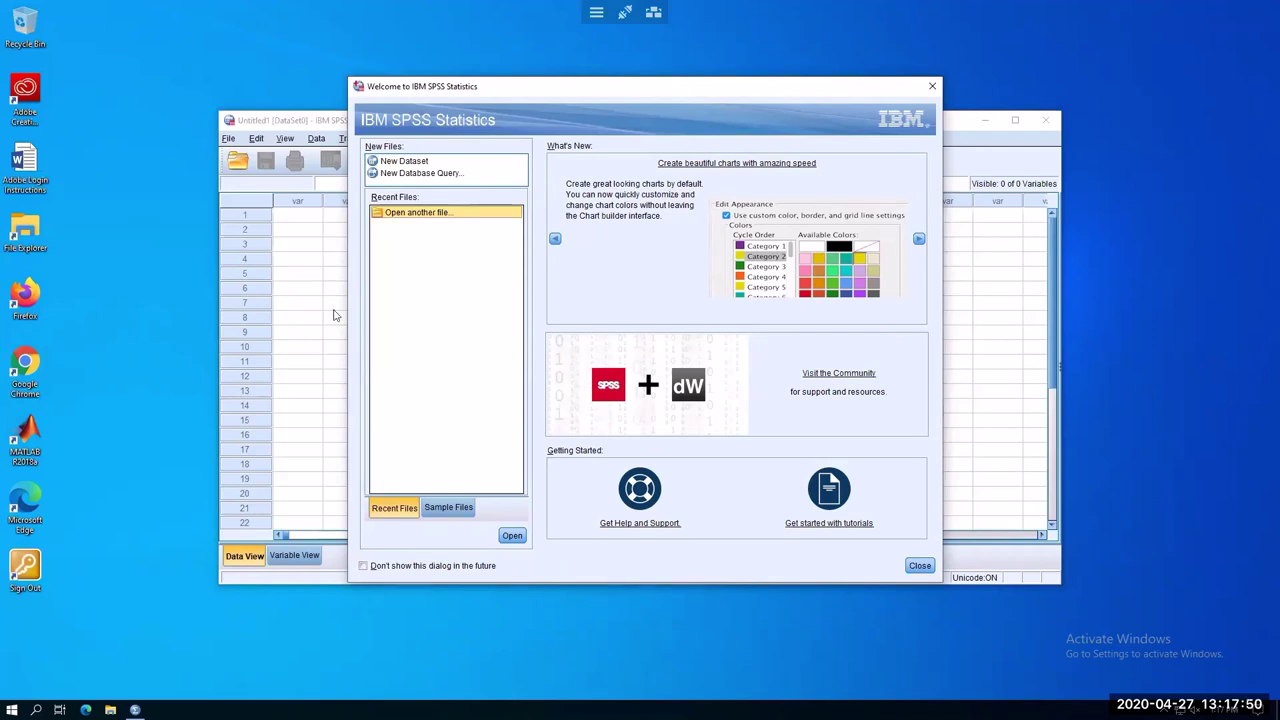
left_click(36, 709)
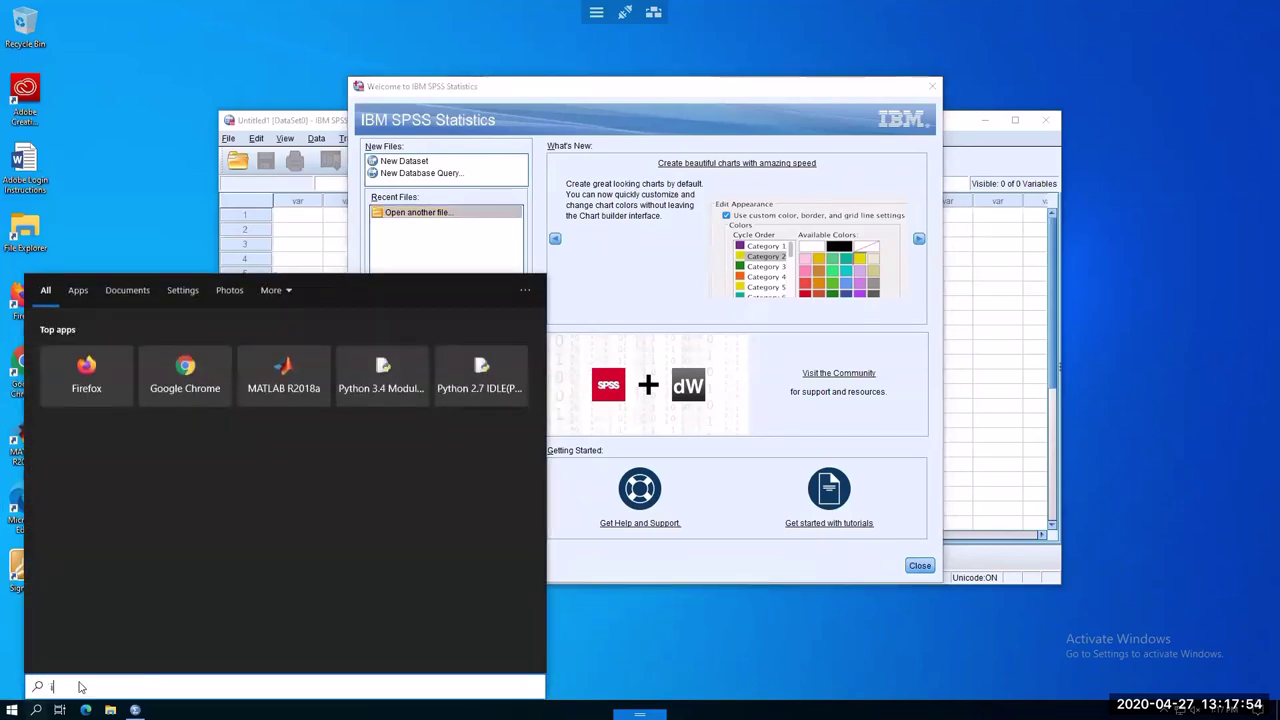
type("ibm")
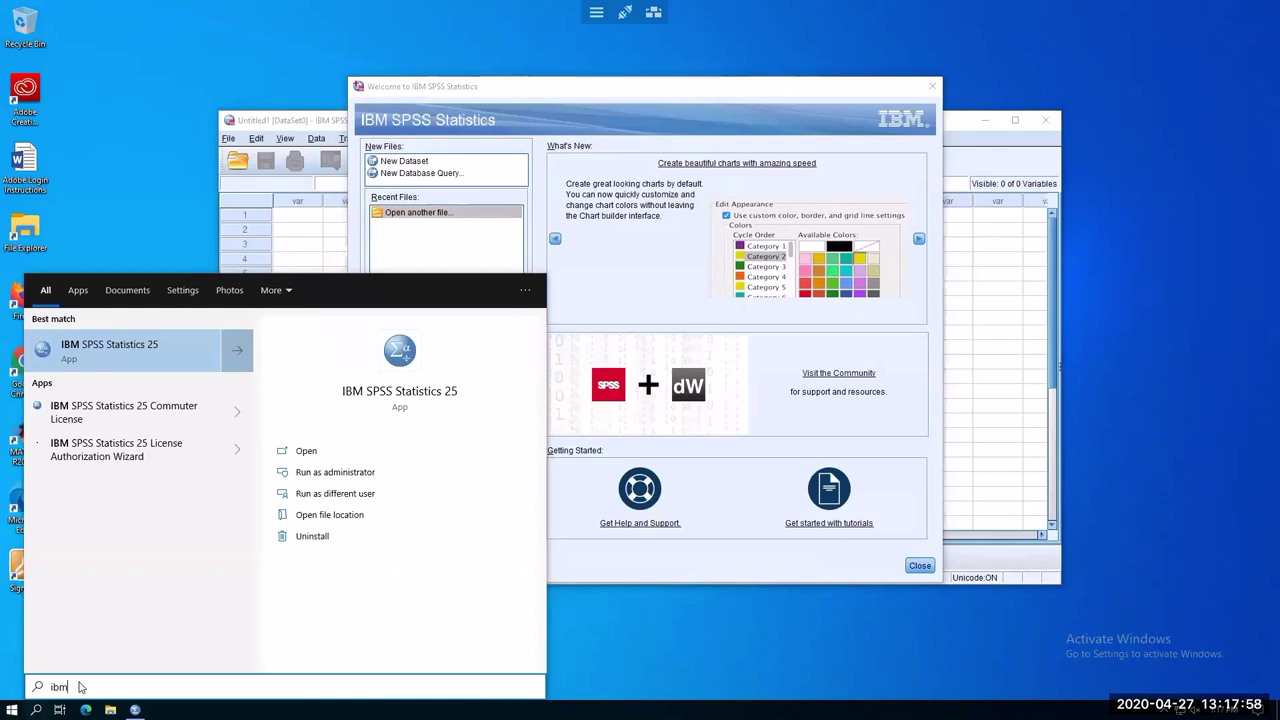
left_click(700, 87)
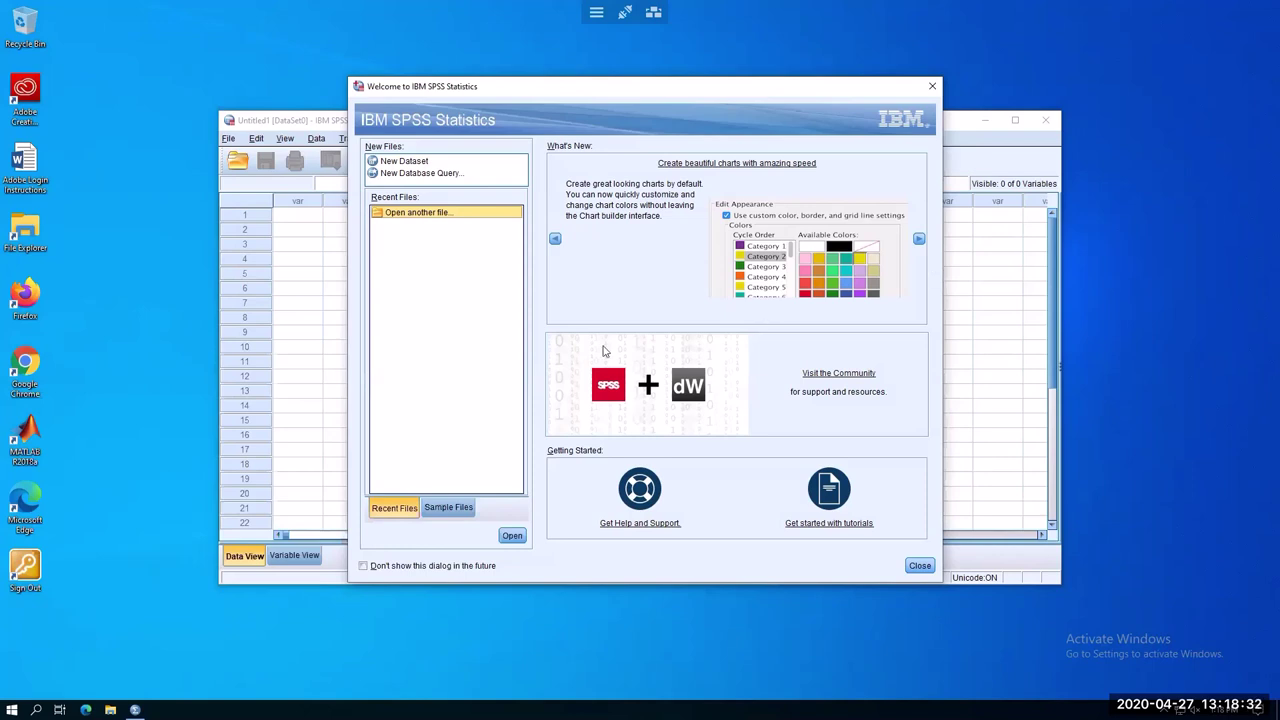
Choose New Dataset in the welcome dialog to get an empty Untitled2 Data Editor
left_click(443, 165)
left_click(440, 173)
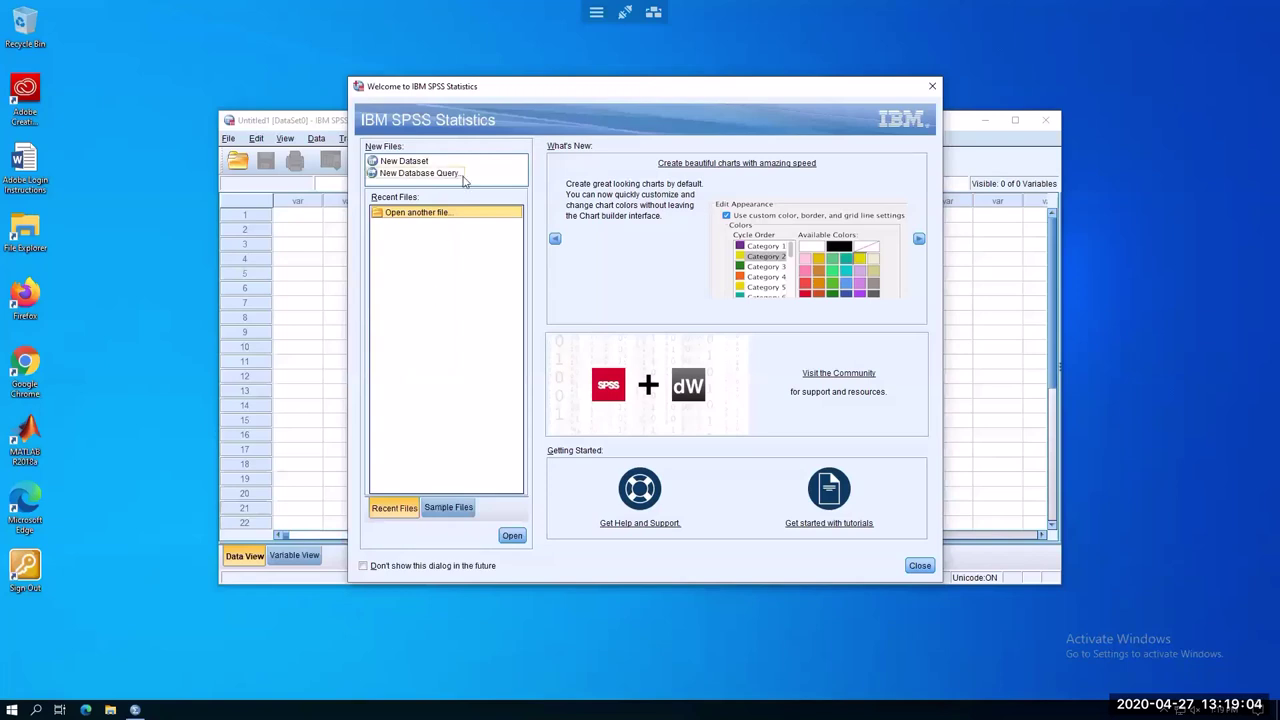
left_click(418, 163)
left_click(418, 163)
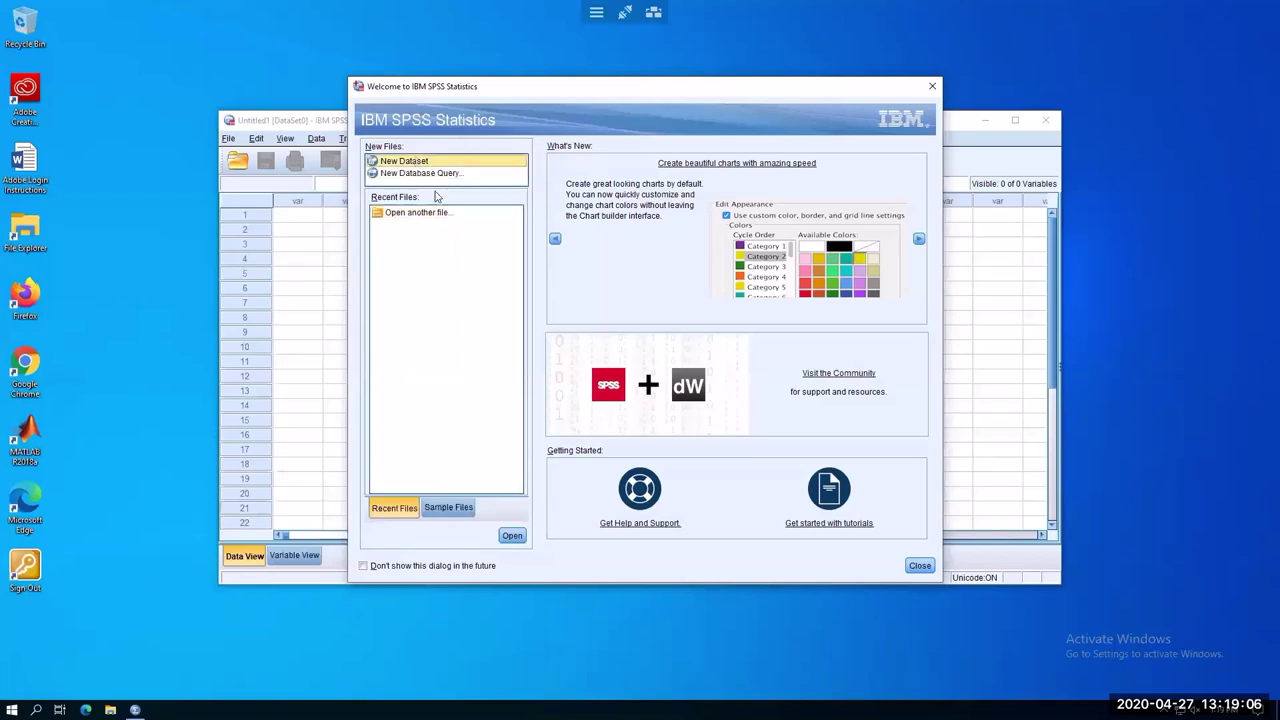
left_click(511, 537)
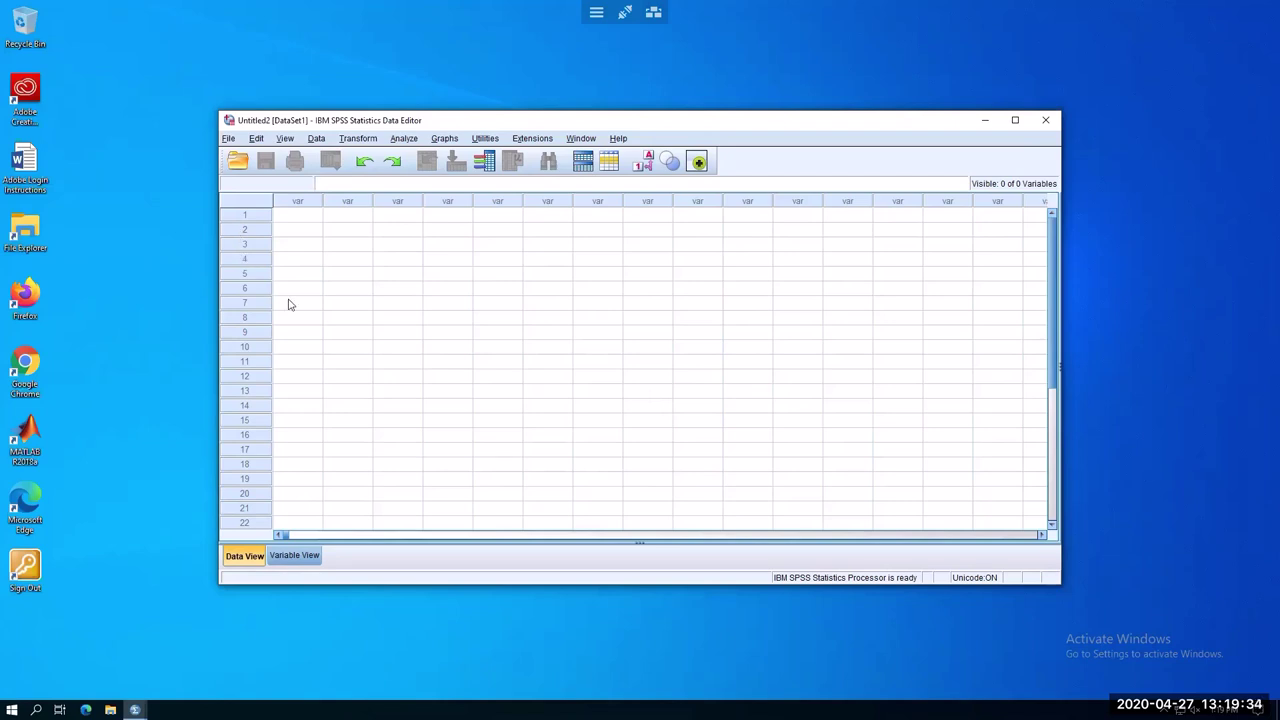
left_click(297, 229)
left_click(298, 216)
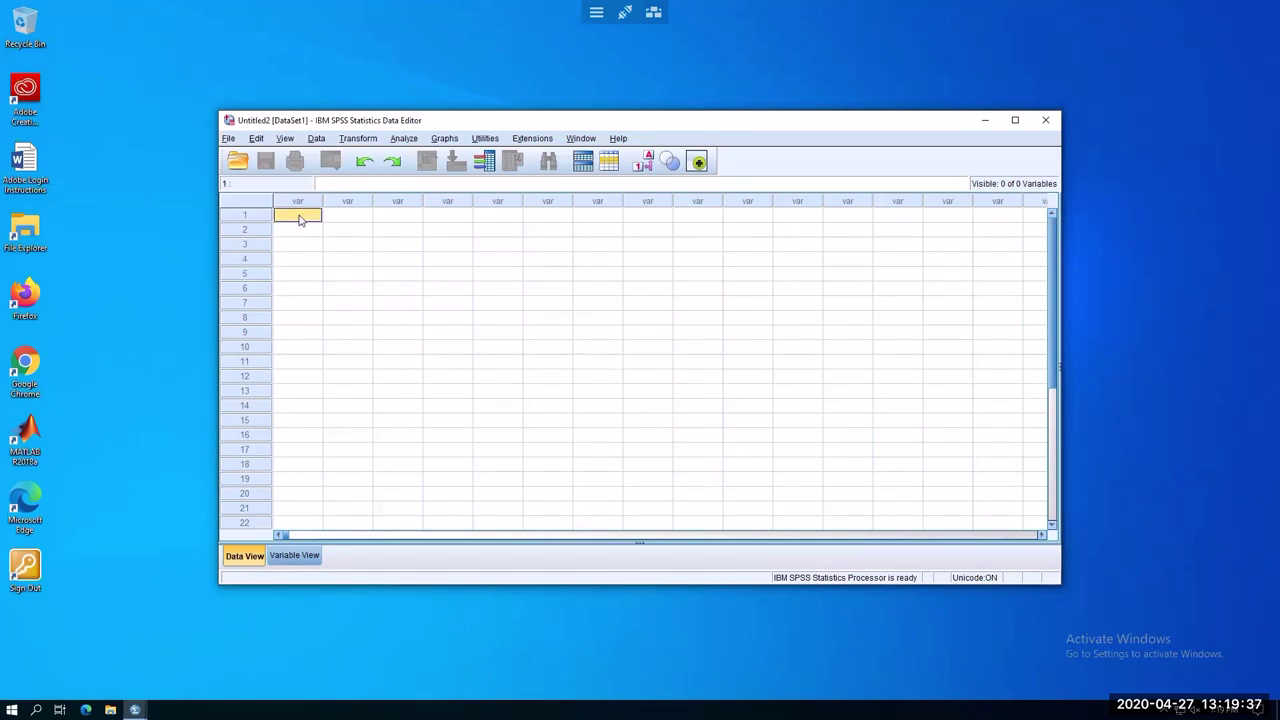
In Variable View, name the first variable ID with the default numeric type
left_click(296, 556)
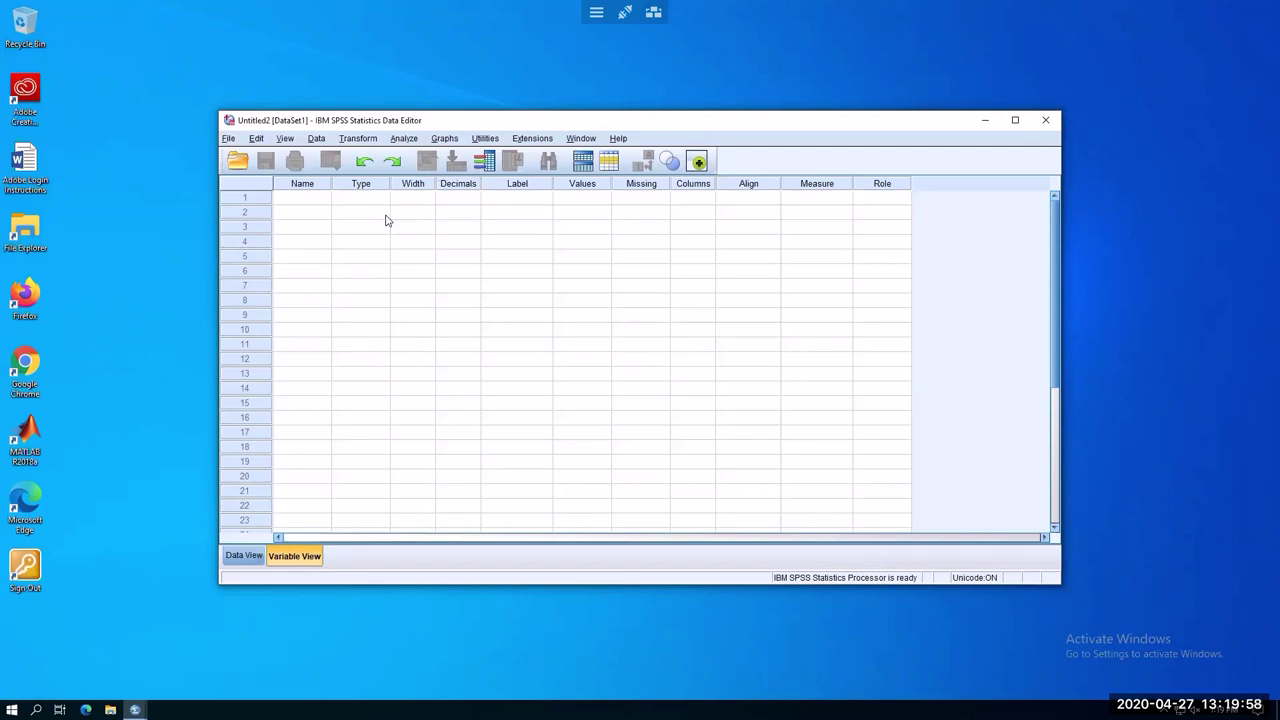
left_click(308, 201)
left_click(307, 202)
type("ID")
key("Return")
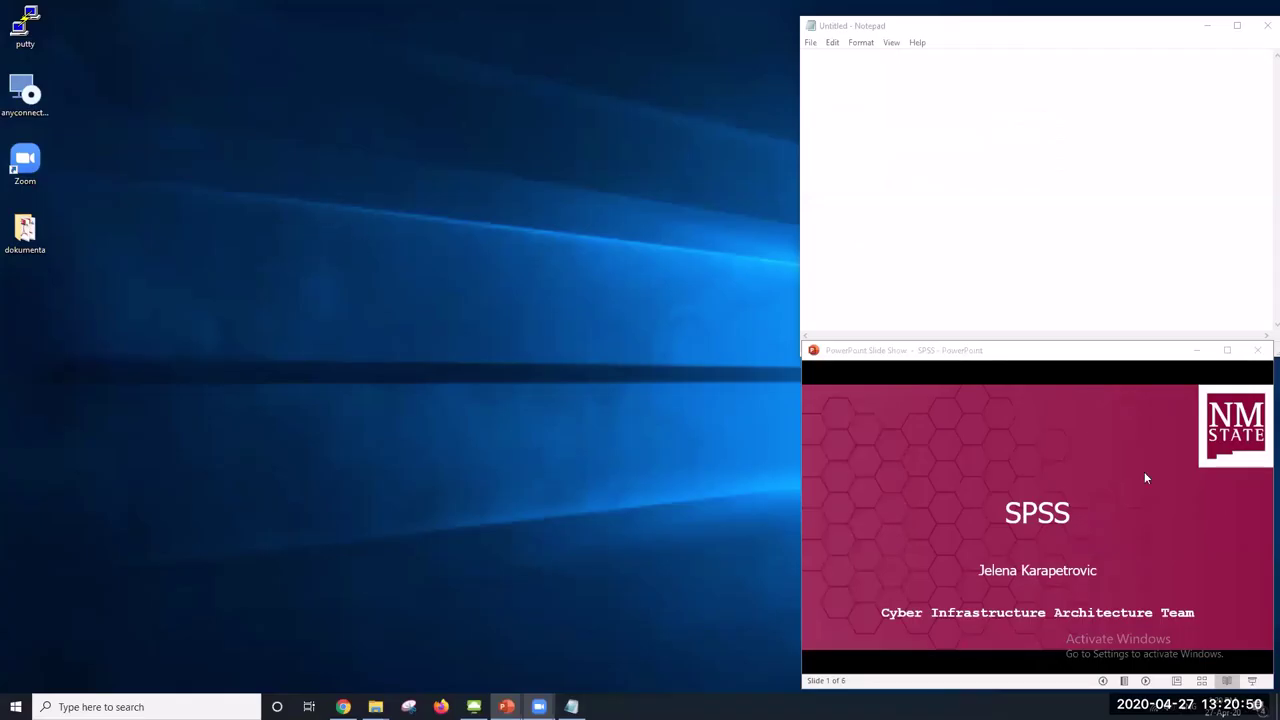
Change the ID variable's Measure column to Nominal in Variable View
left_click(474, 706)
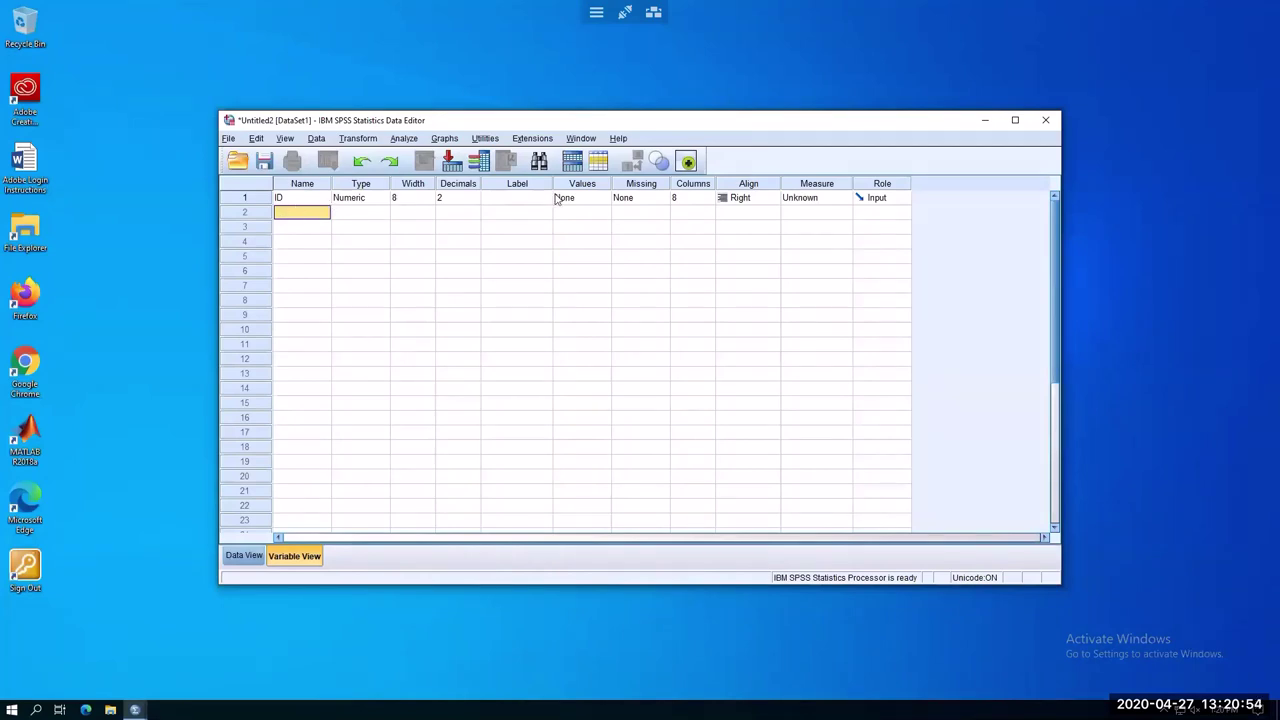
left_click(361, 199)
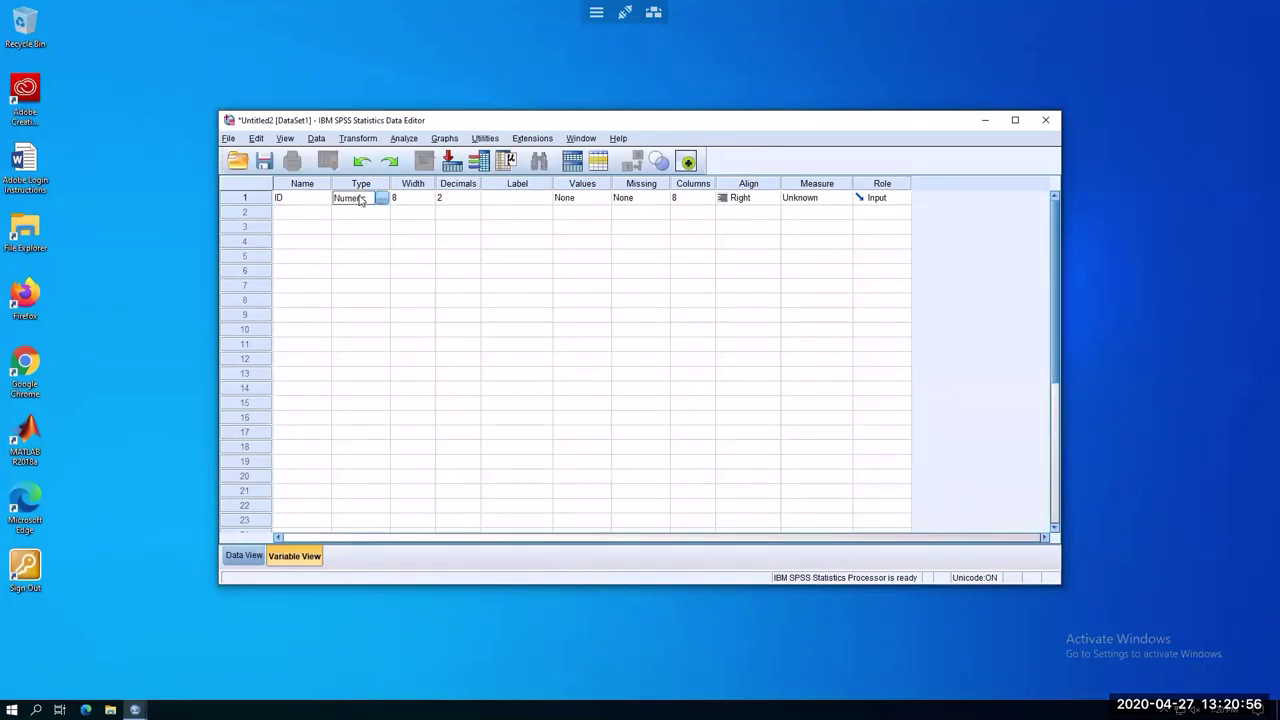
left_click(810, 201)
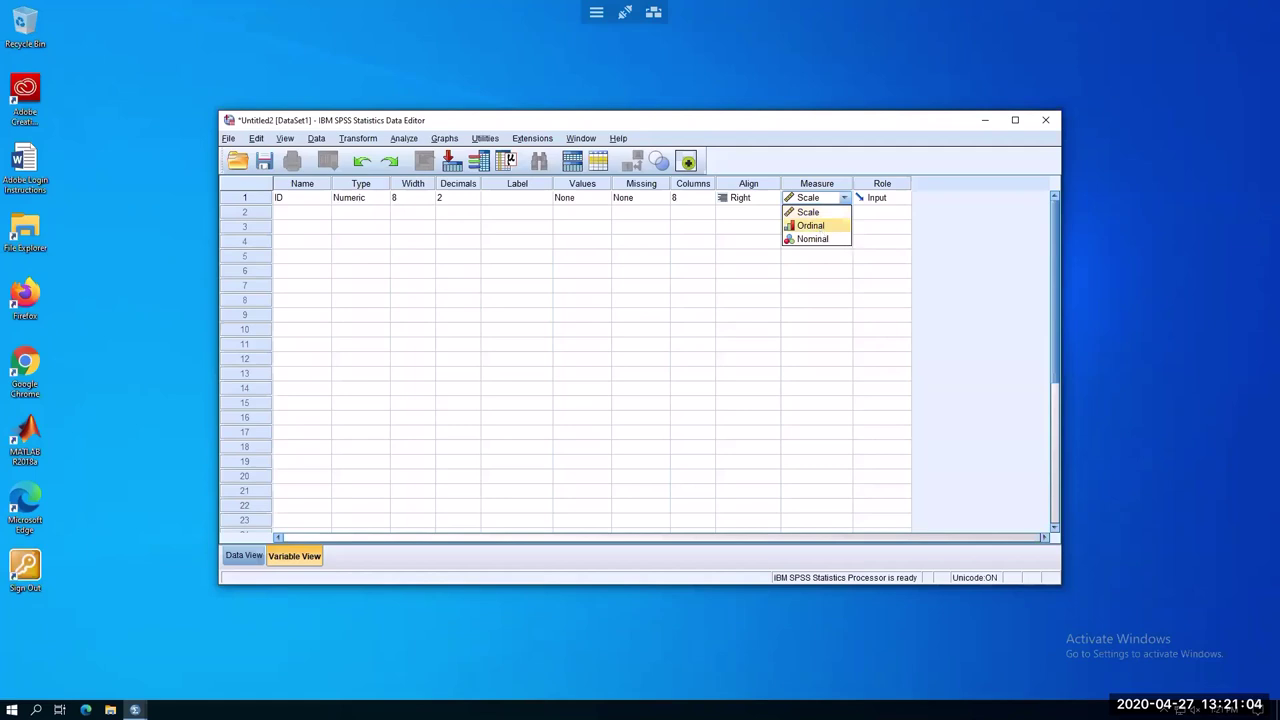
key("Down")
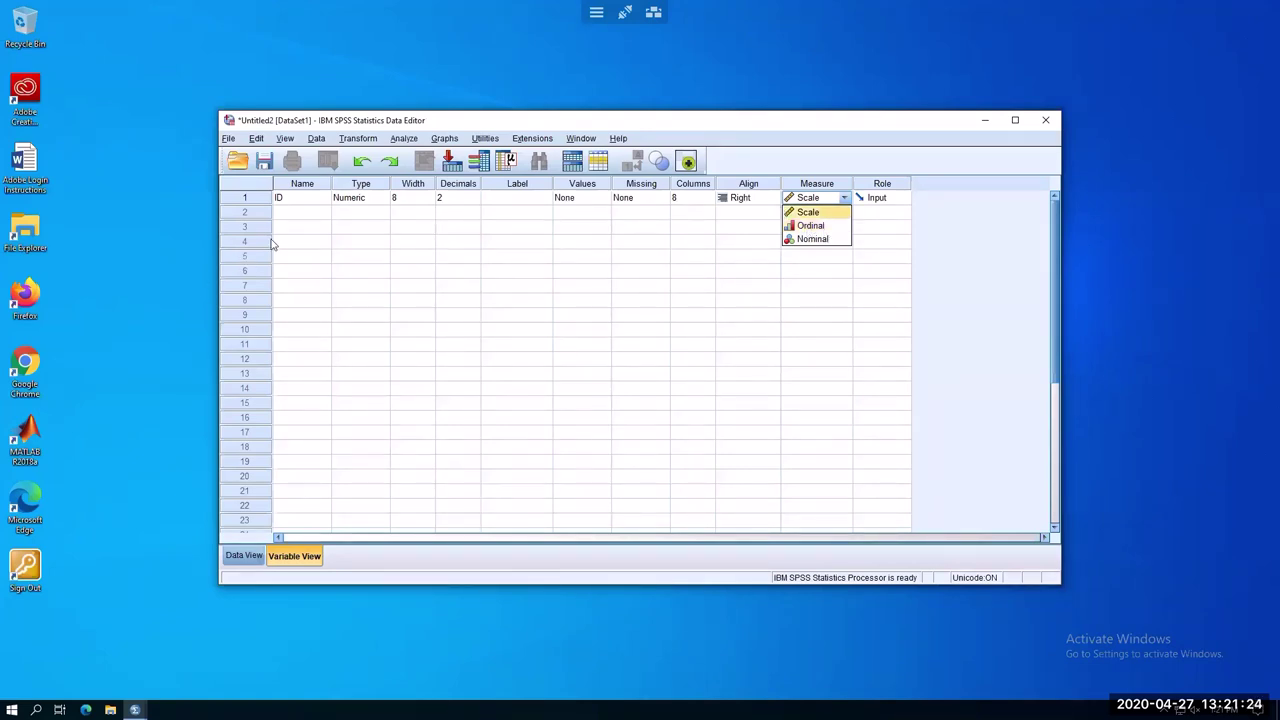
left_click(299, 215)
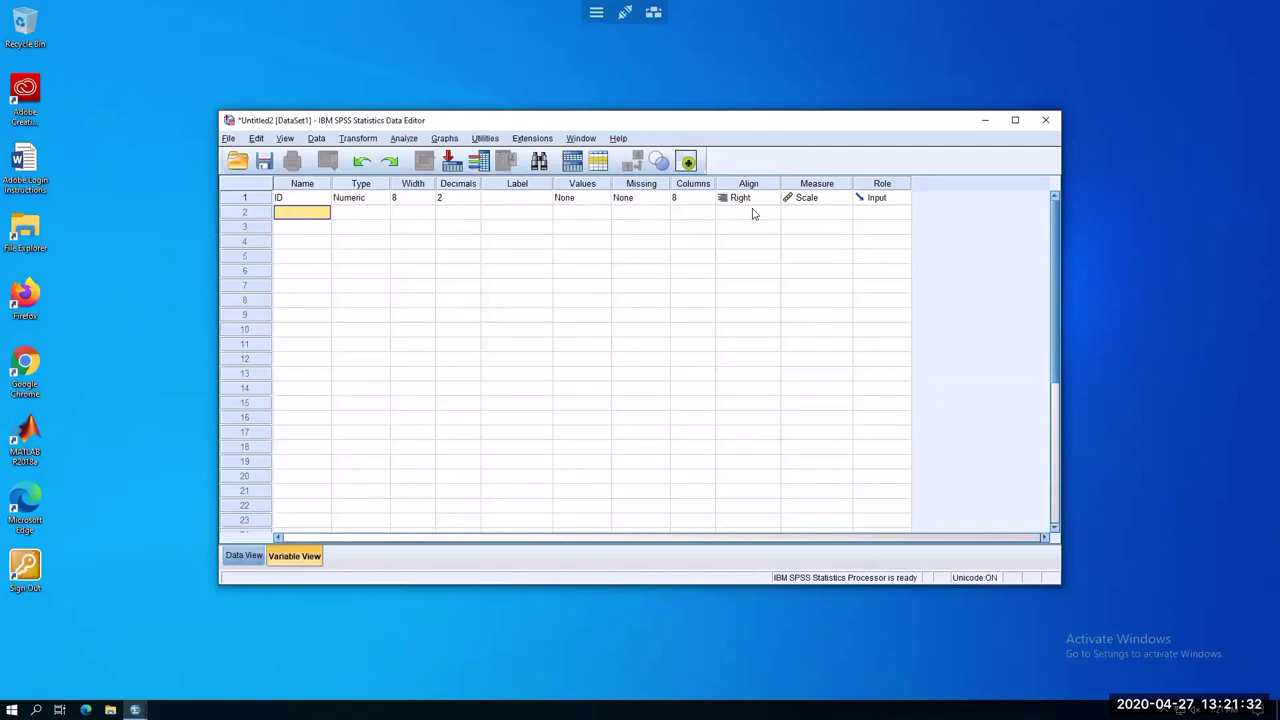
left_click(818, 200)
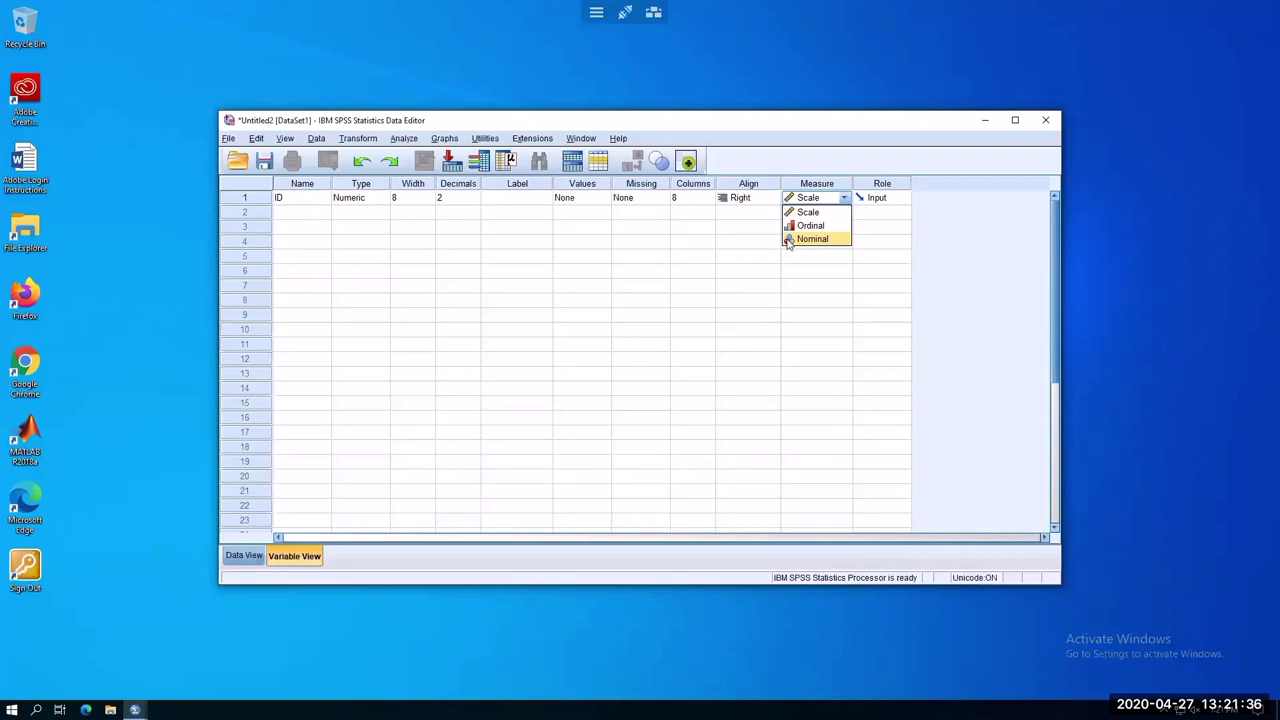
left_click(812, 239)
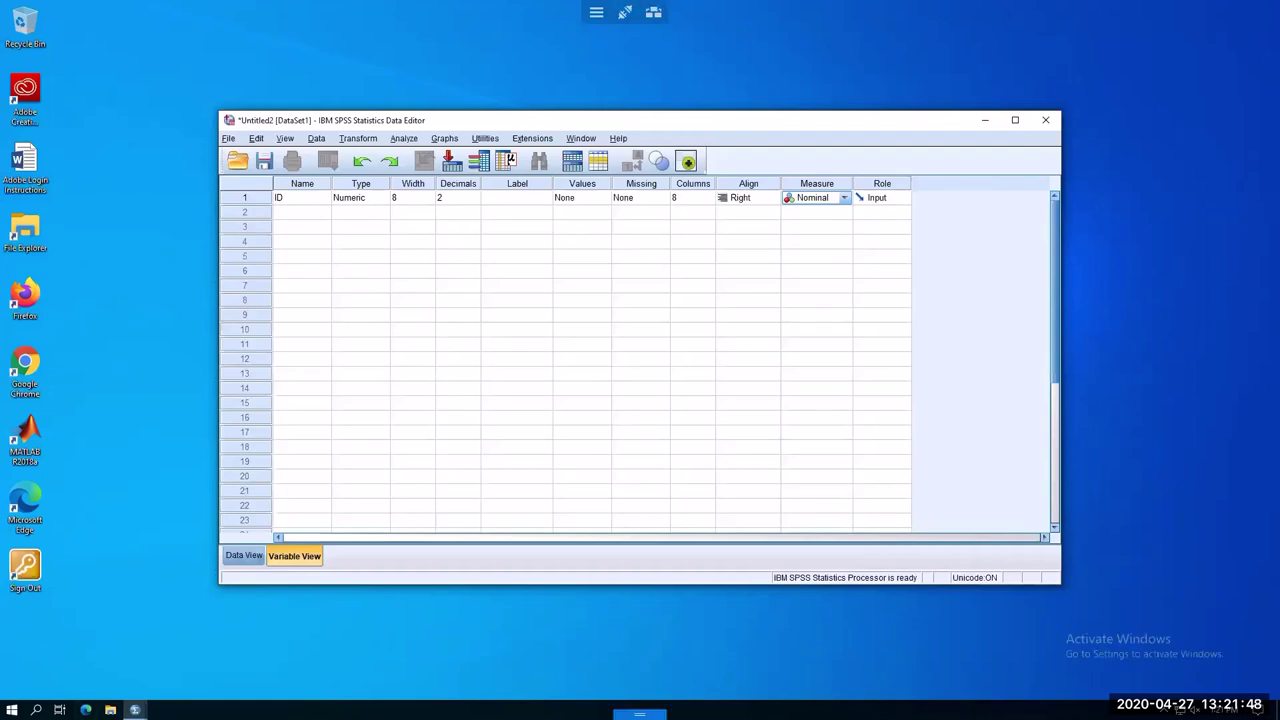
In Notepad, write Nominal:, Ordinal: and Scale: headings, noting 'category (88001, Gender)' after Nominal
mouse_move(640, 714)
left_click(571, 707)
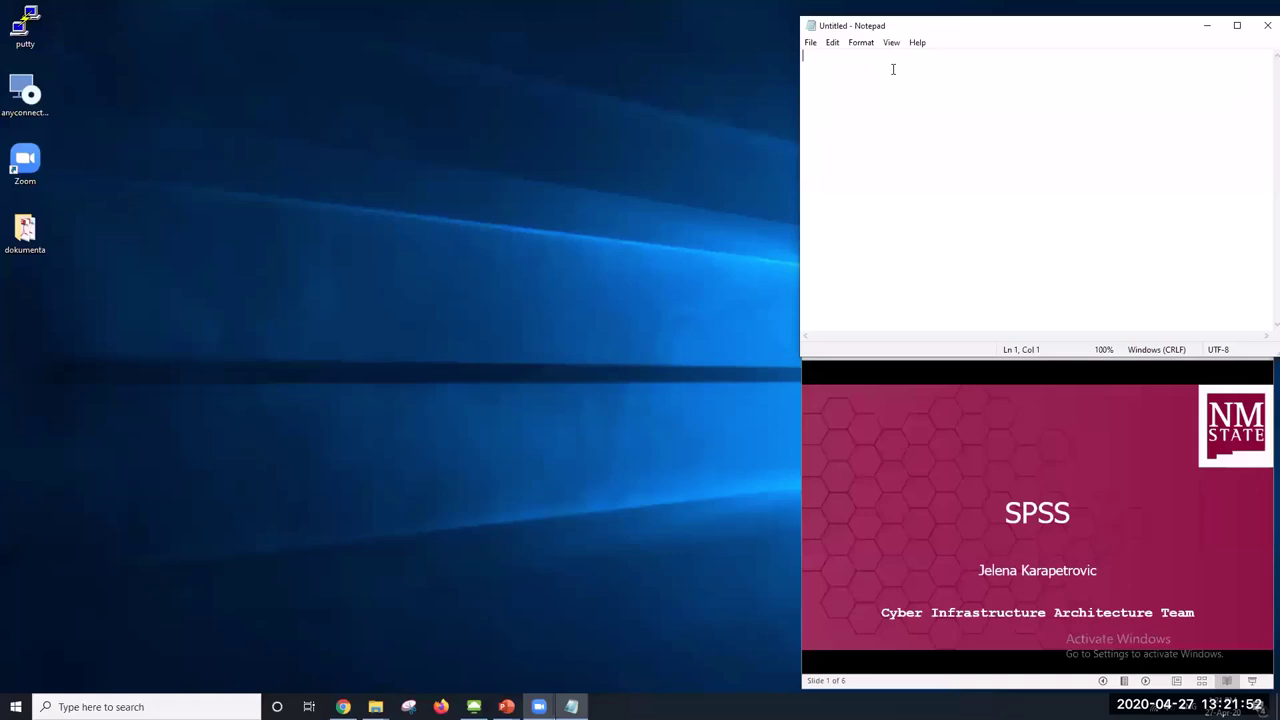
type("L")
key("BackSpace")
type("Nominal:")
type("rdinal:")
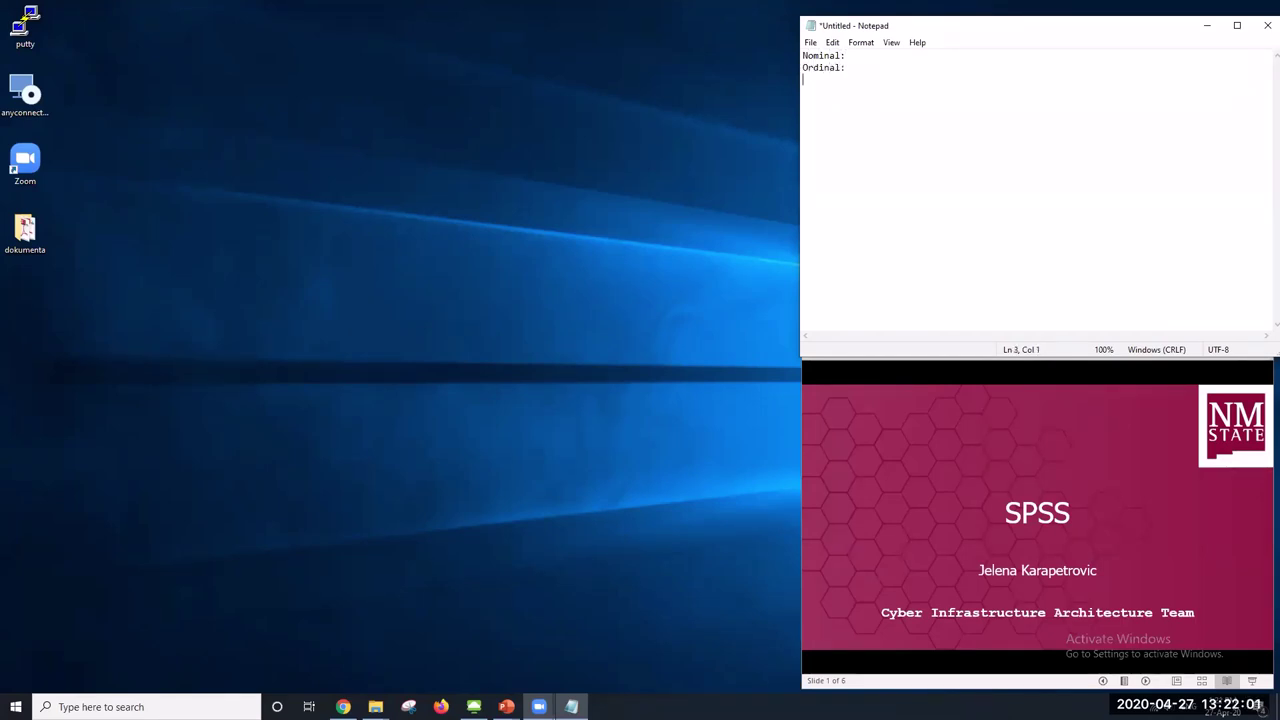
key("Return")
type("Scale")
type(":")
type("category (88001")
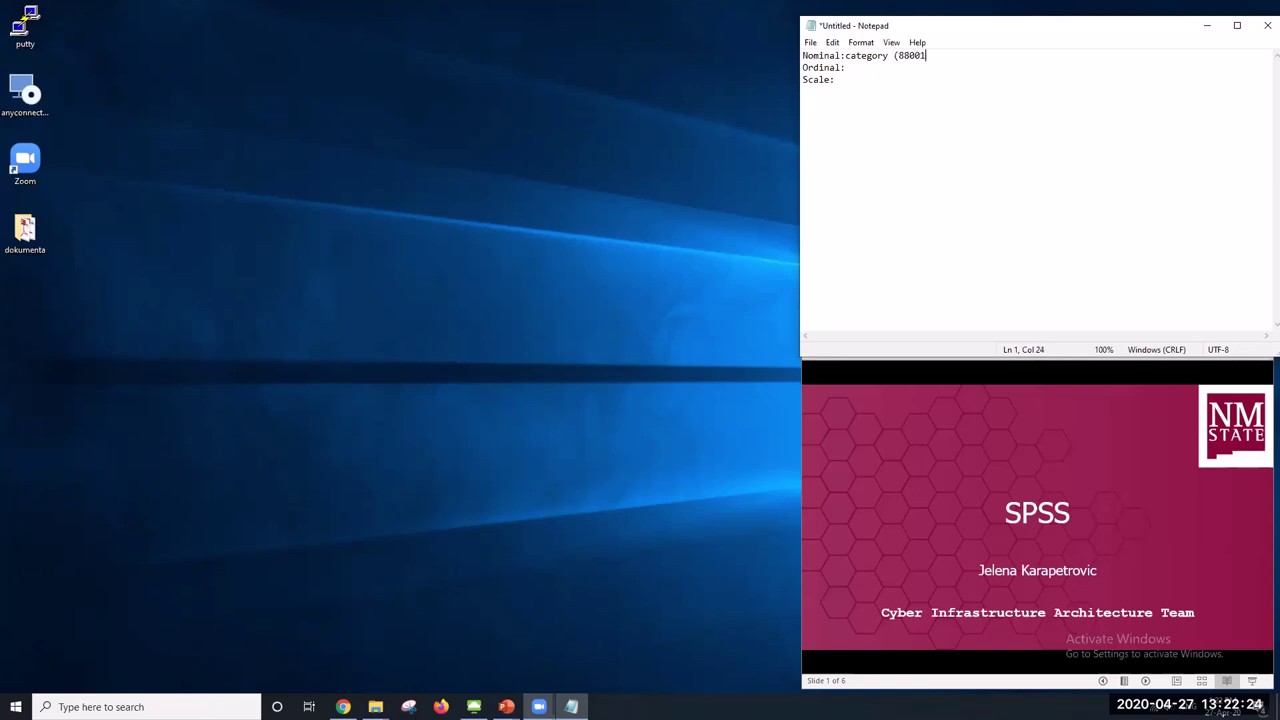
type(", Gender)")
left_click(868, 68)
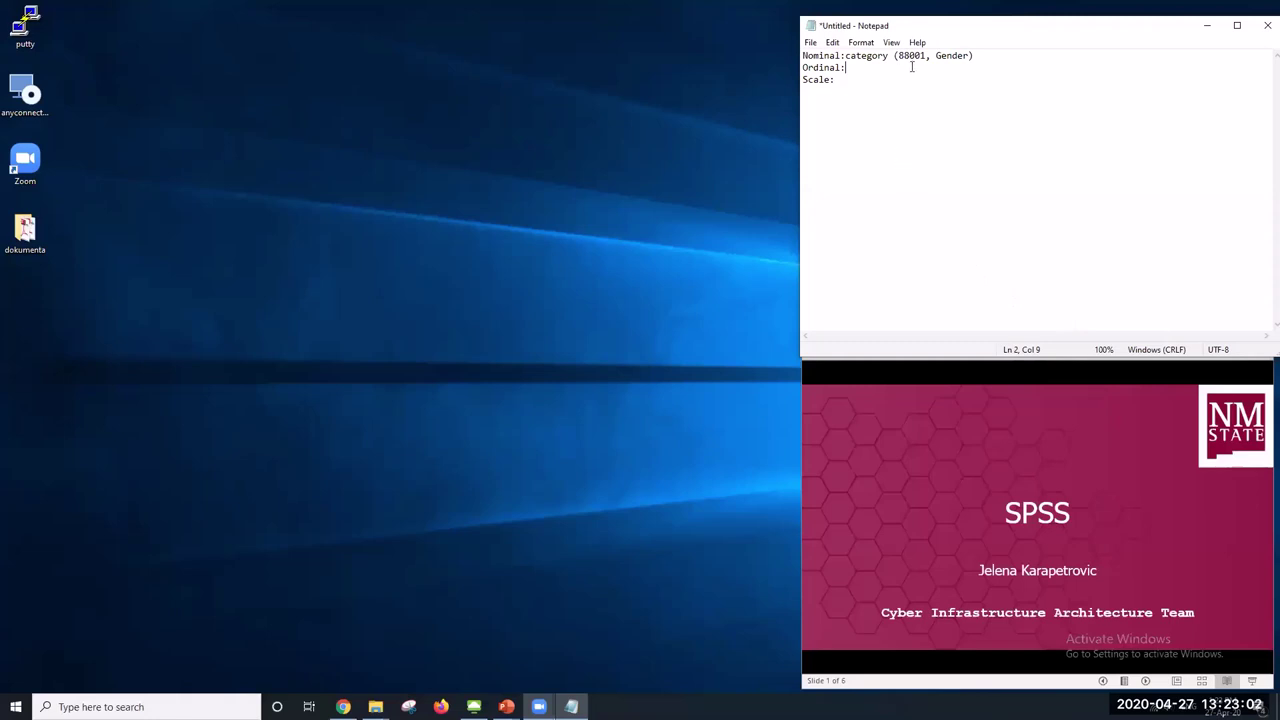
Fill in the Ordinal example '1- highly dissatisfied, 5- highly satisfied' and the Scale example 'age, income, SAT exam'
type("1- highly dissatisfied, 5- highly satisfied")
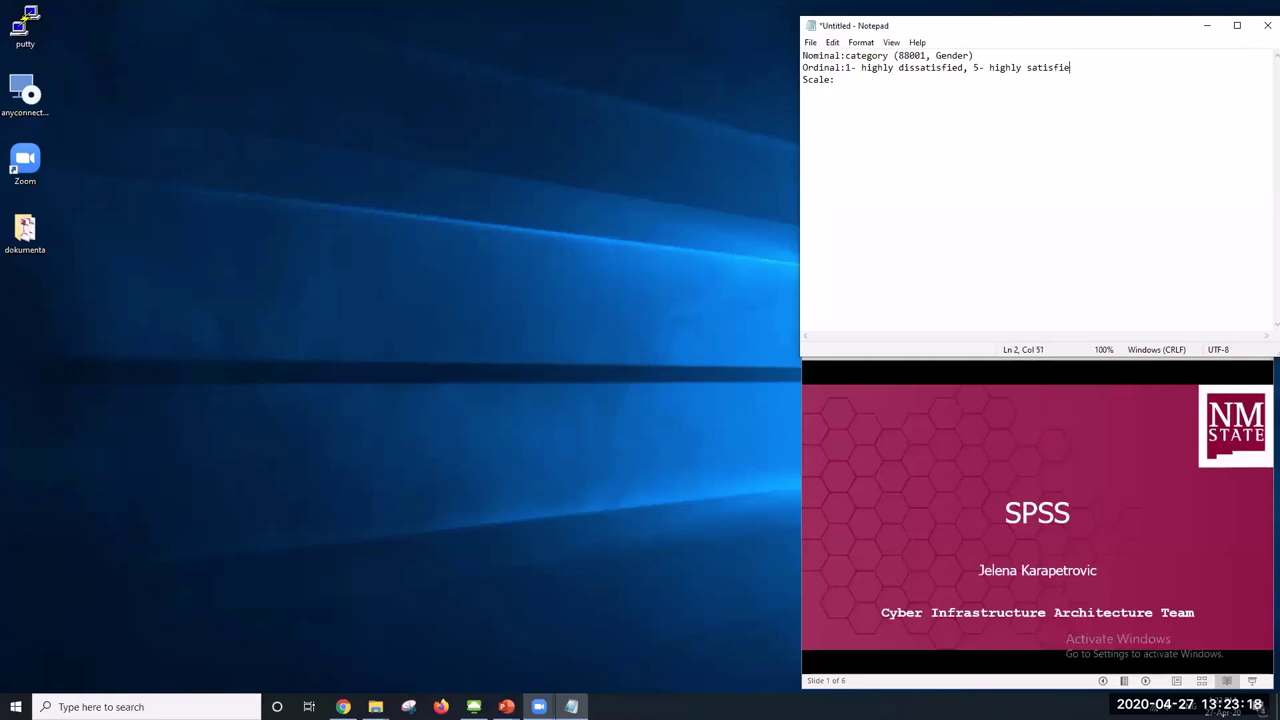
left_click(858, 78)
type("age, income,")
type("SAT exam")
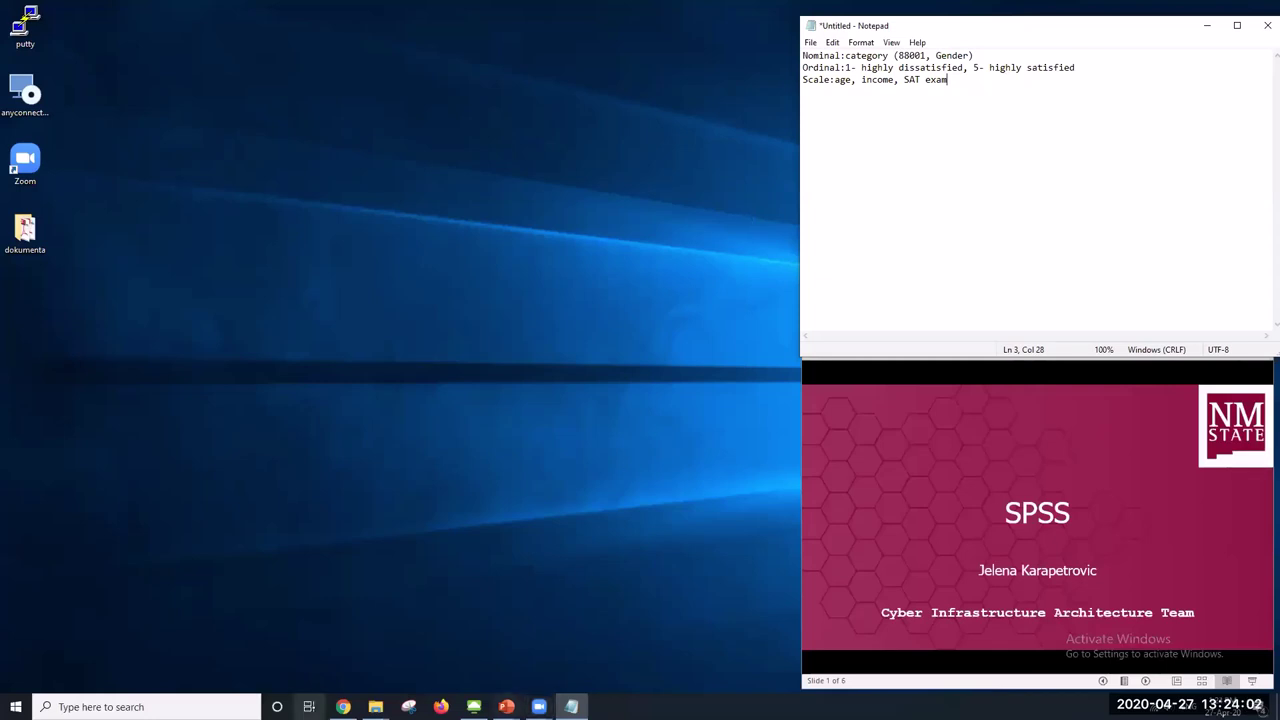
Add 'Variable names:' rules (start with a letter, unique, no spaces), then switch back to remote SPSS
key("Return")
key("Return")
type("Variable ")
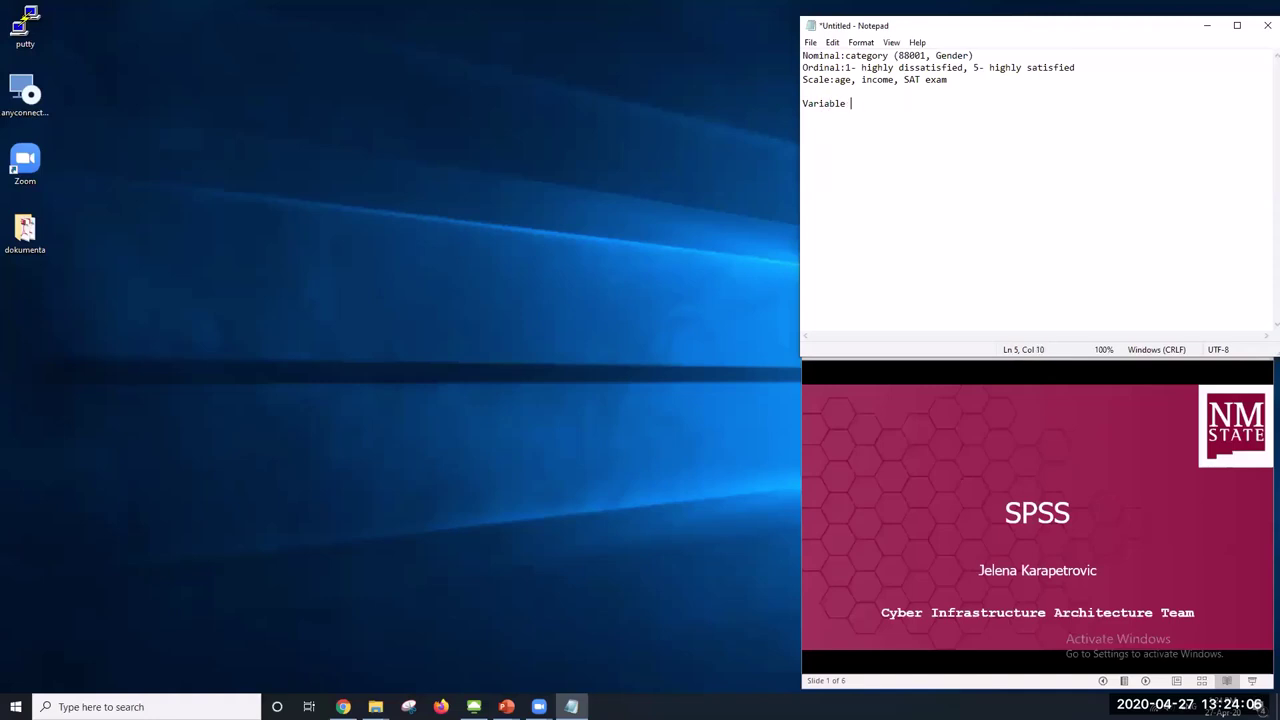
type("names:")
key("Return")
type("- start with a letter")
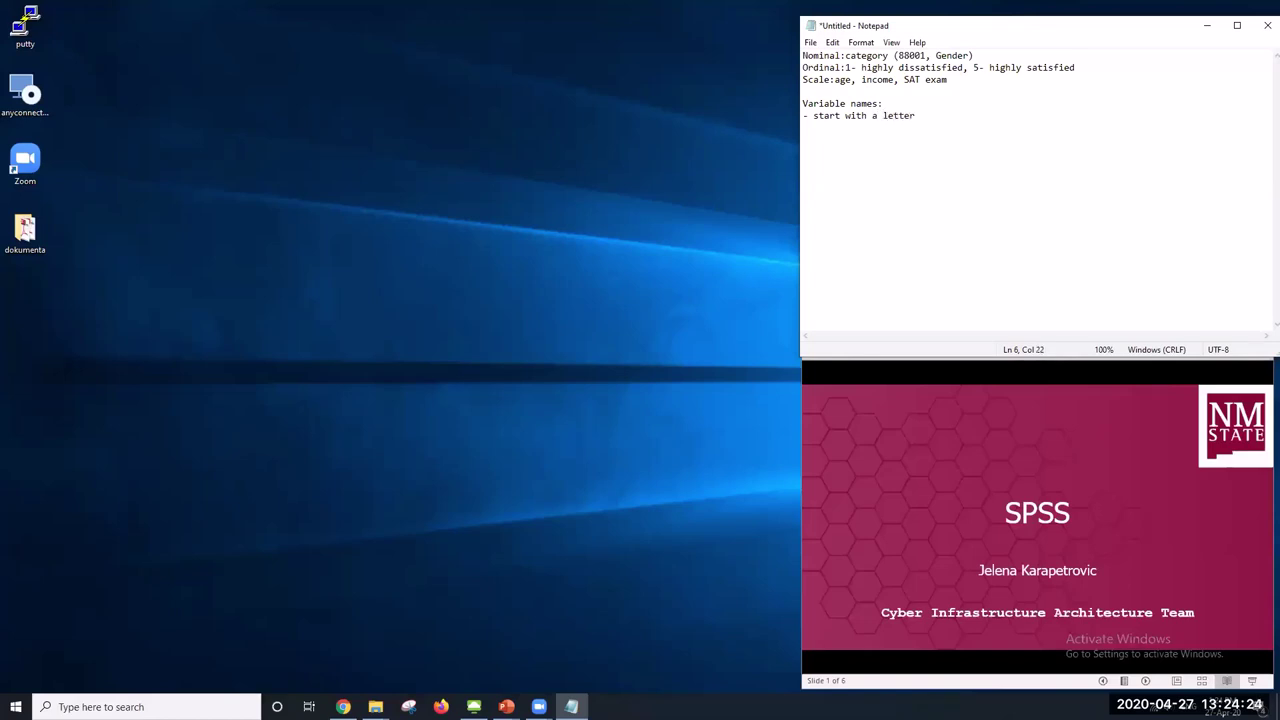
key("Return")
type("- unique")
key("Return")
type("- ")
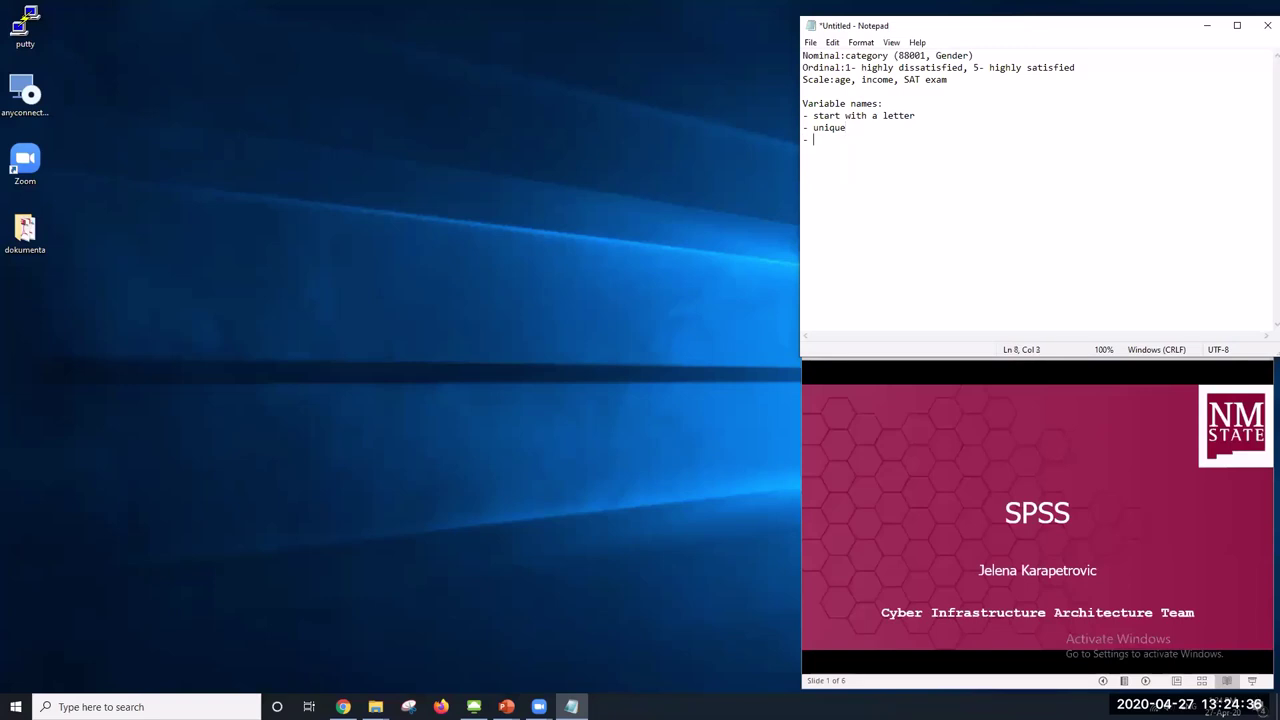
type("no spaces")
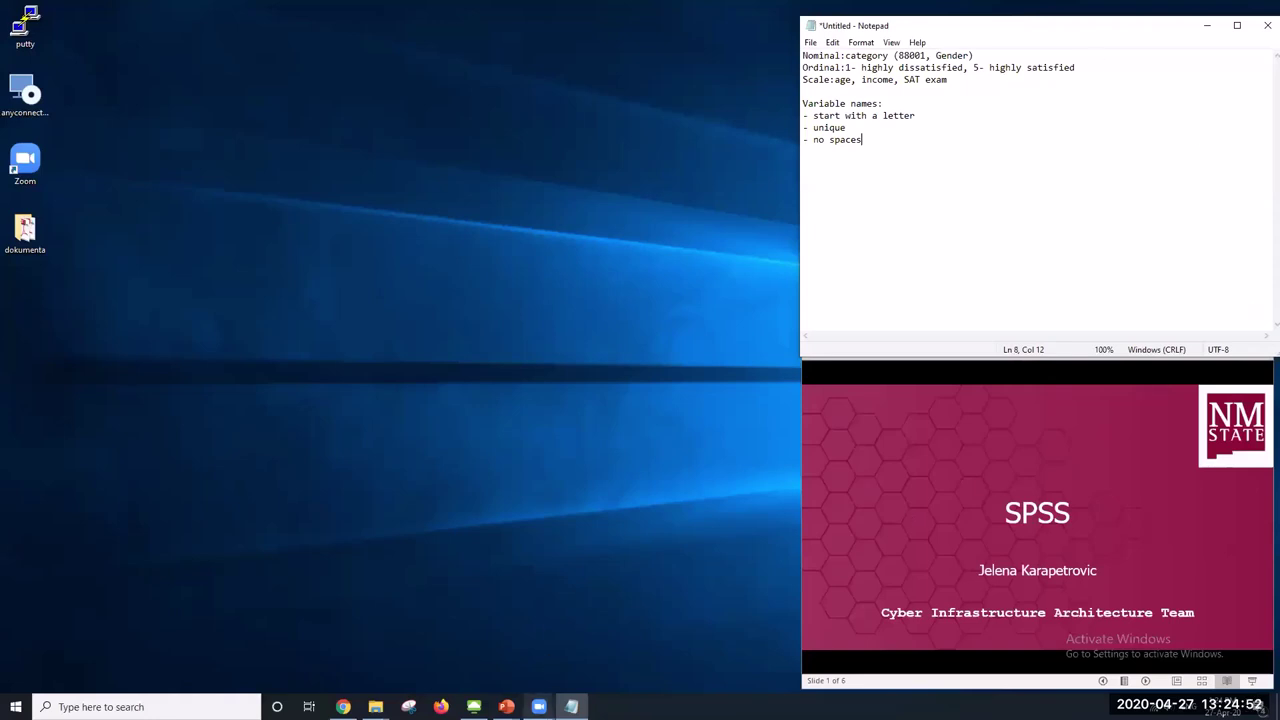
left_click(474, 706)
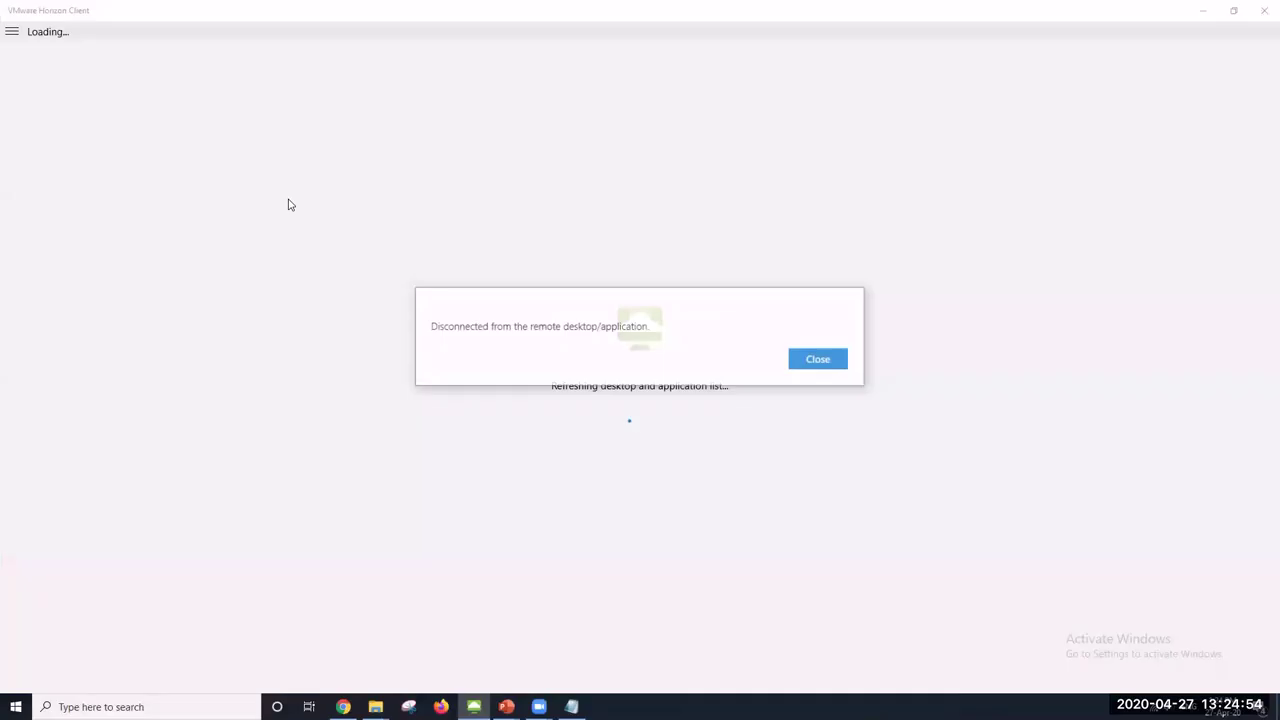
Dismiss the disconnection notice, relaunch the ICT-Labs desktop and enter the account password
left_click(810, 358)
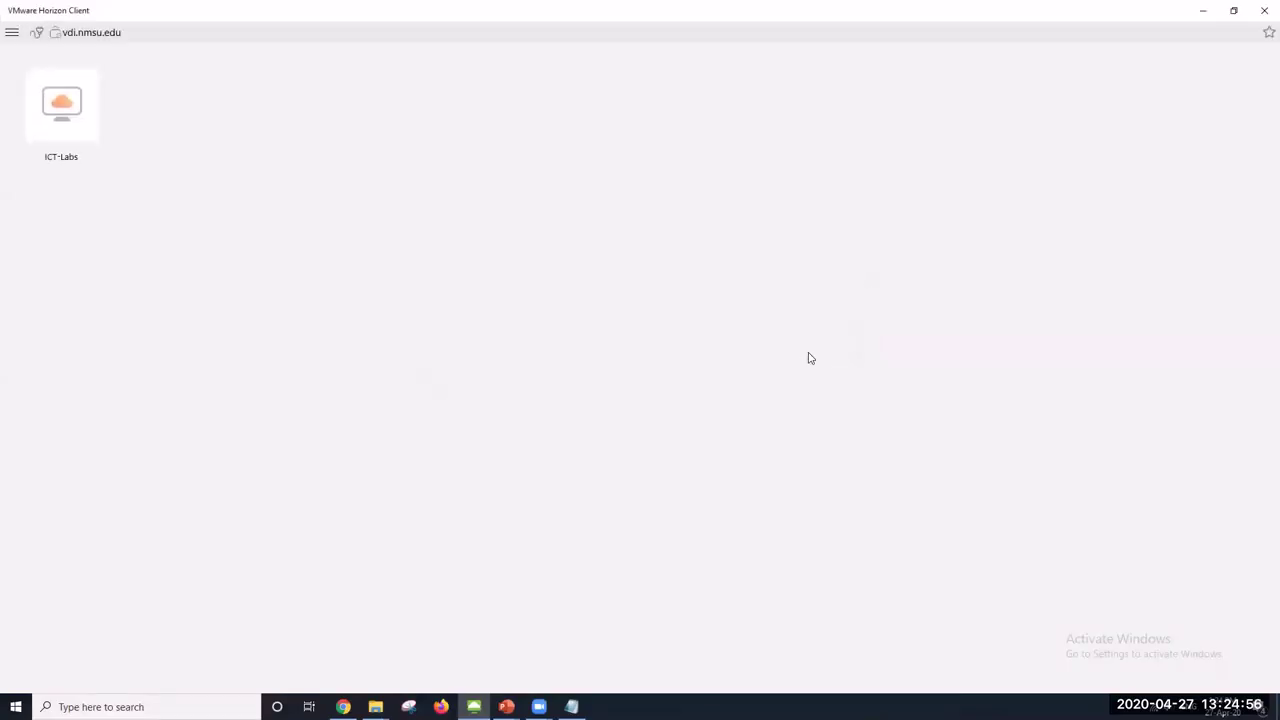
double_click(48, 105)
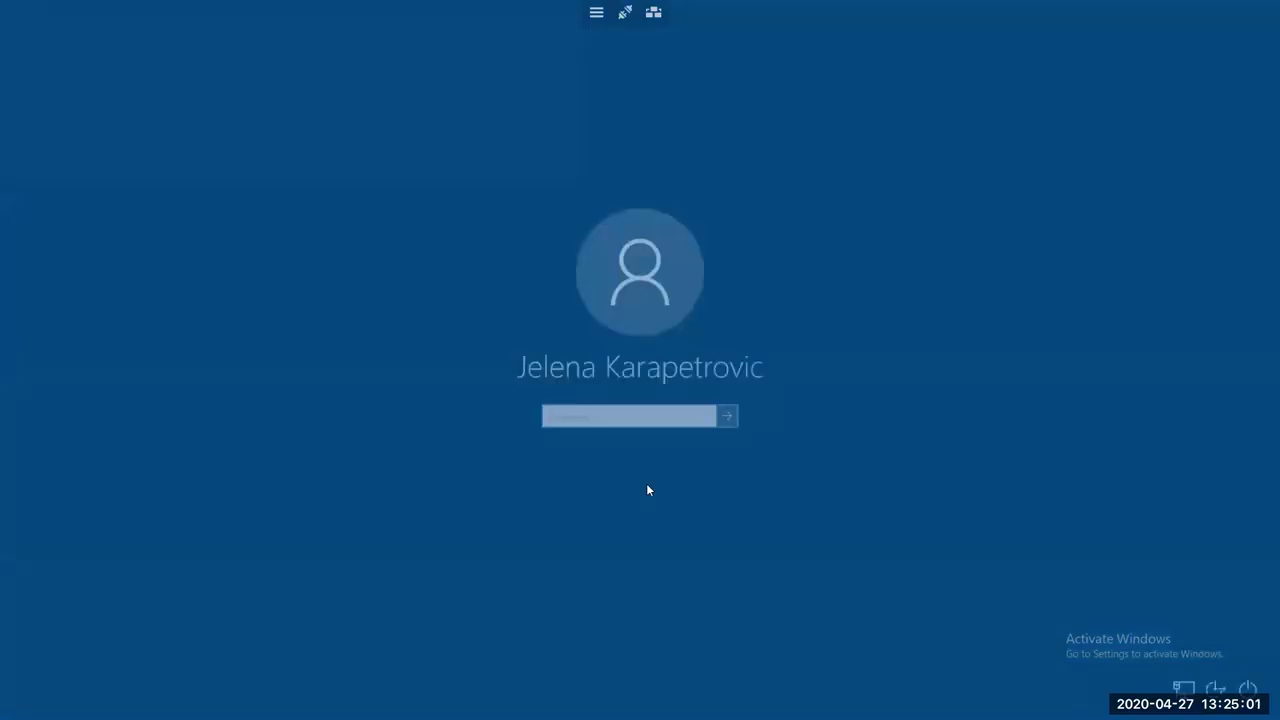
left_click(640, 417)
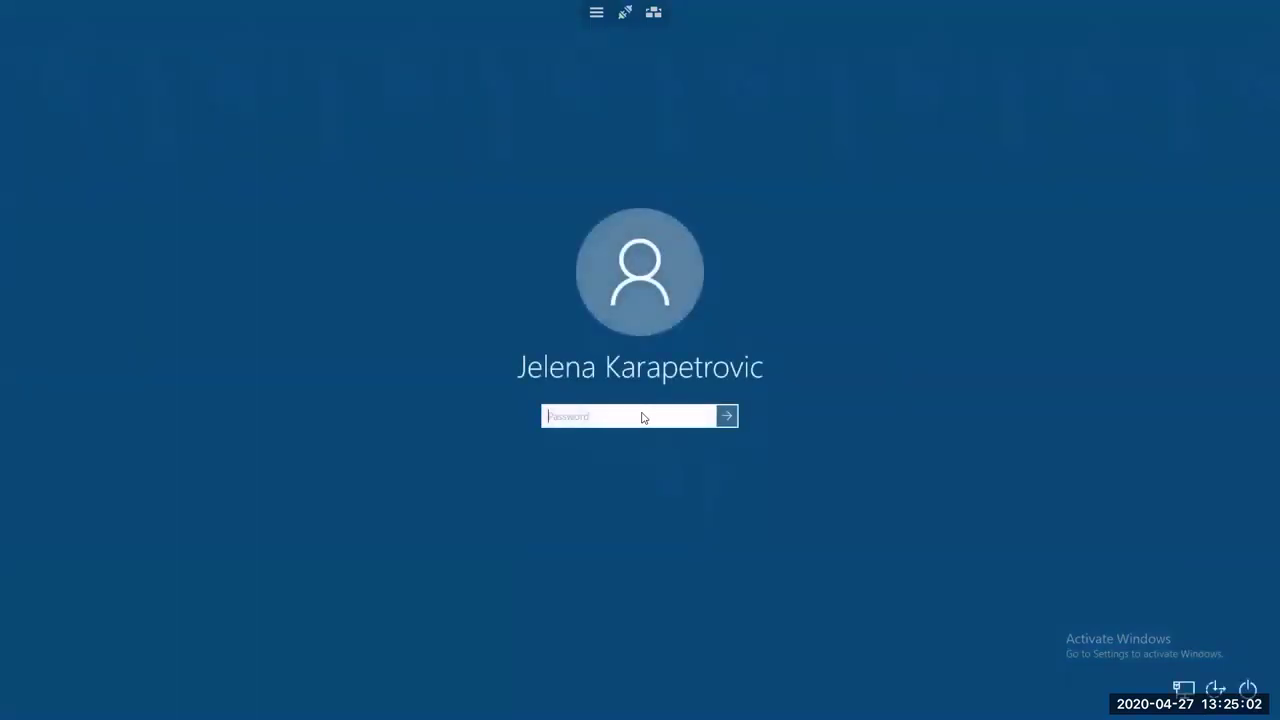
type("•••••")
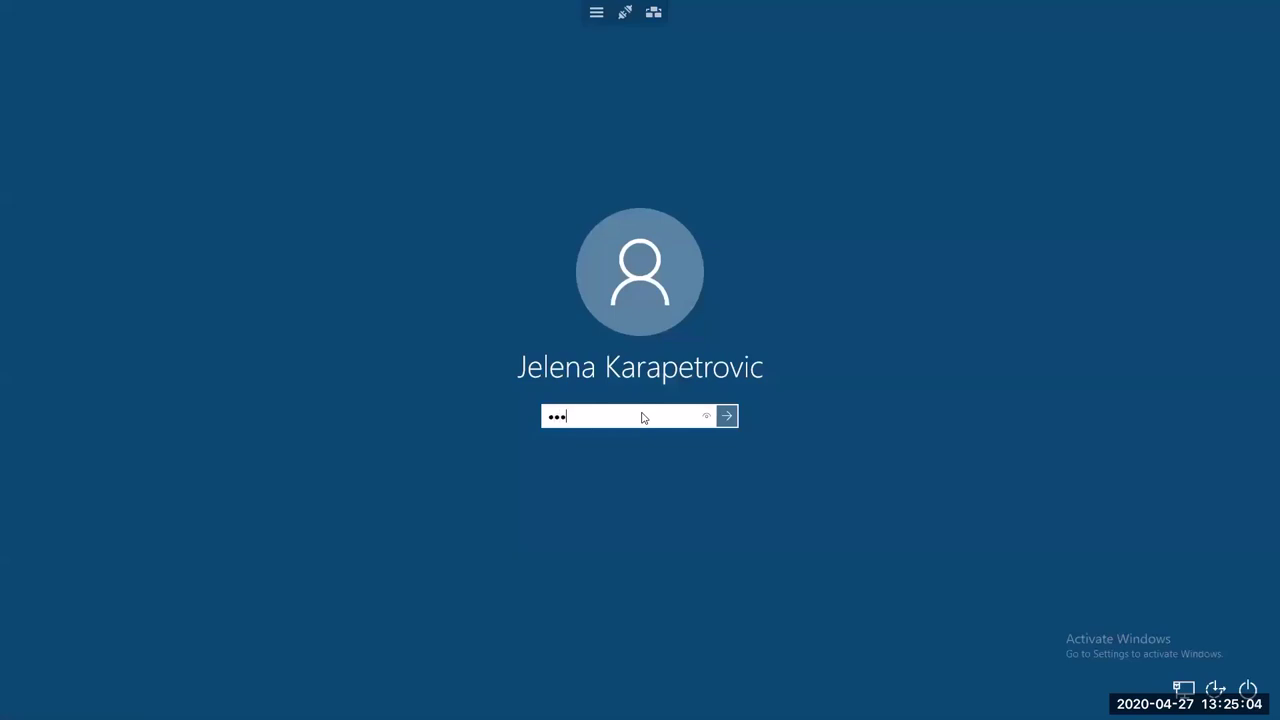
type("•••••••••••")
Sign in, then select the ID name cell and the empty row 2 Name cell in Variable View
key("Return")
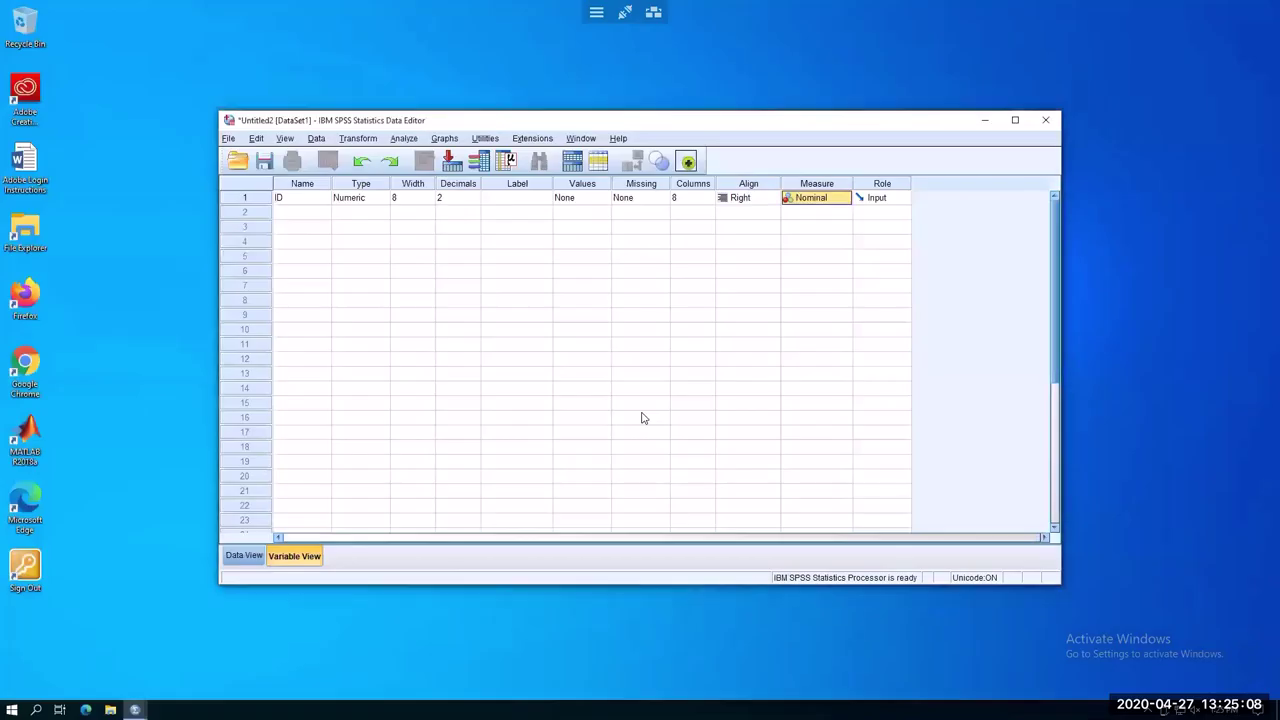
left_click(295, 199)
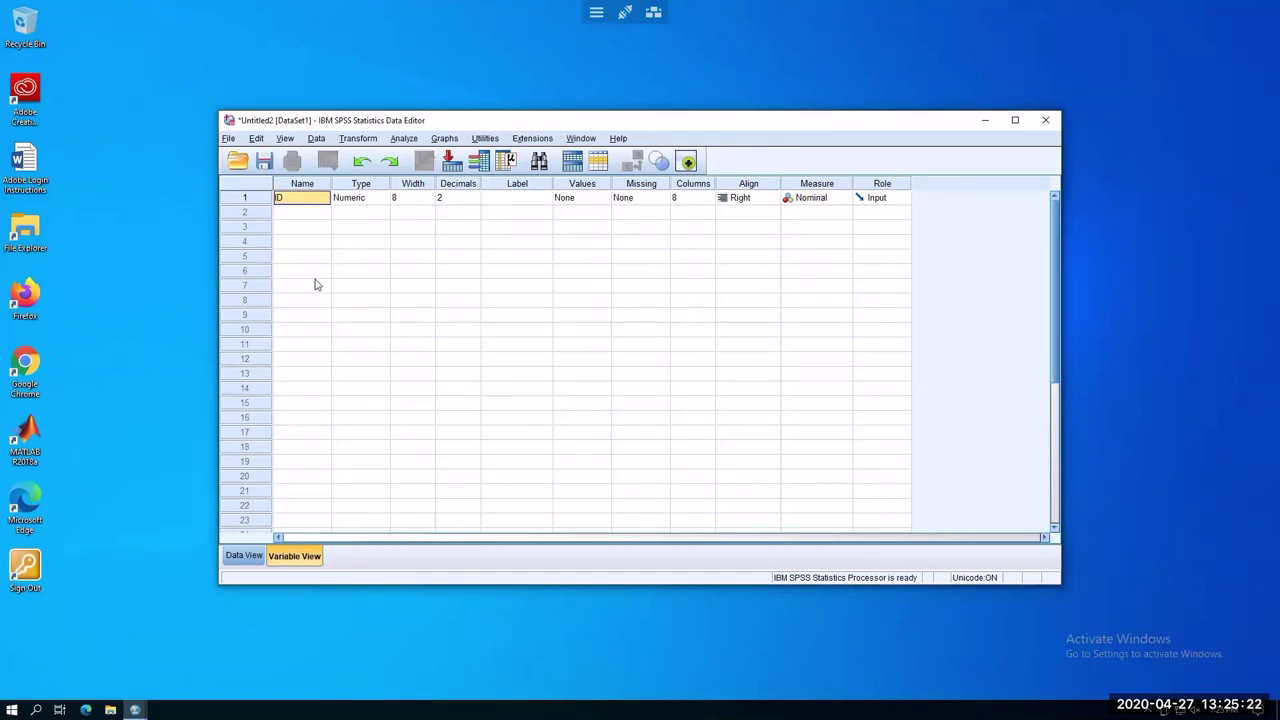
left_click(301, 218)
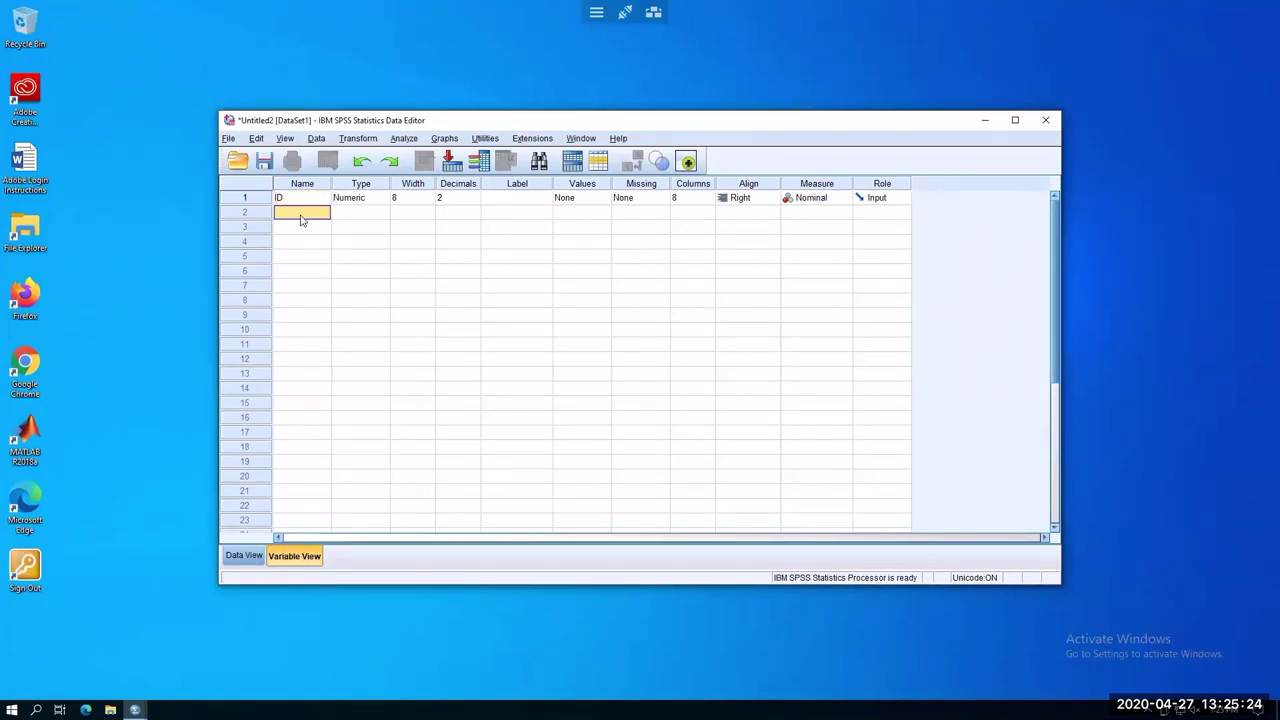
Name the row 2 variable Gender and set its Measure to Nominal
type("Gender")
left_click(456, 245)
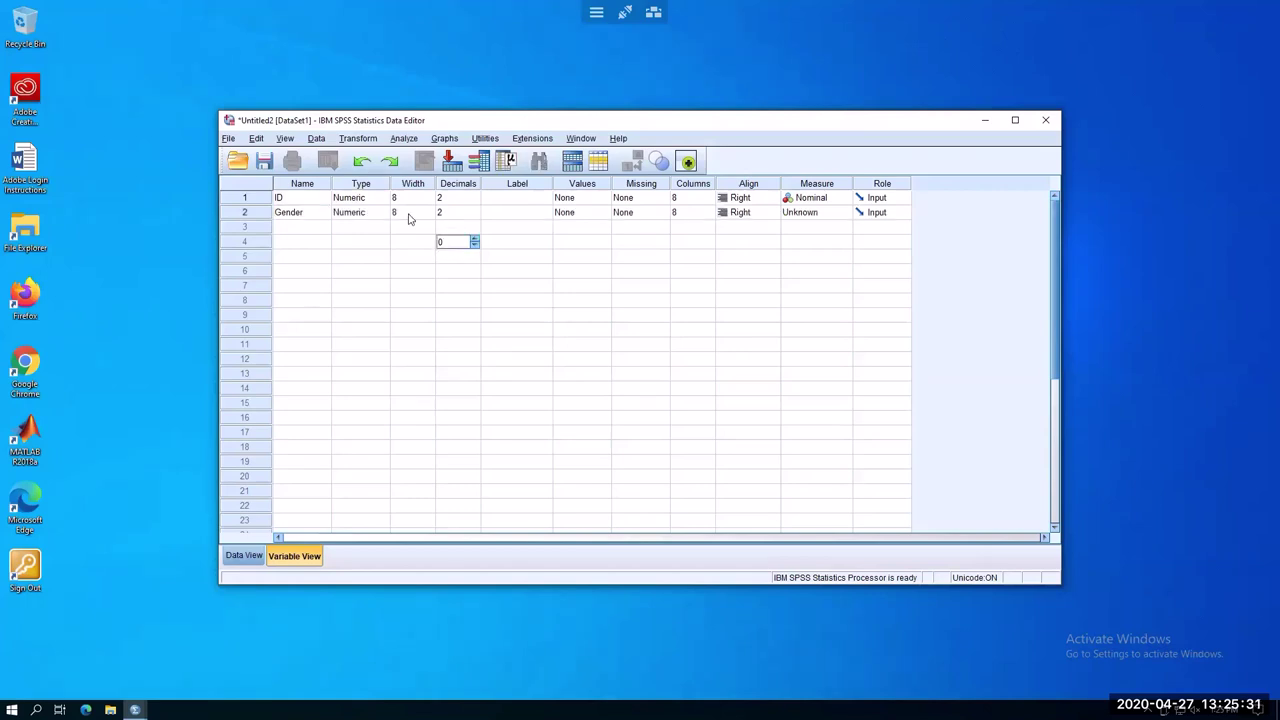
left_click(311, 213)
left_click(835, 213)
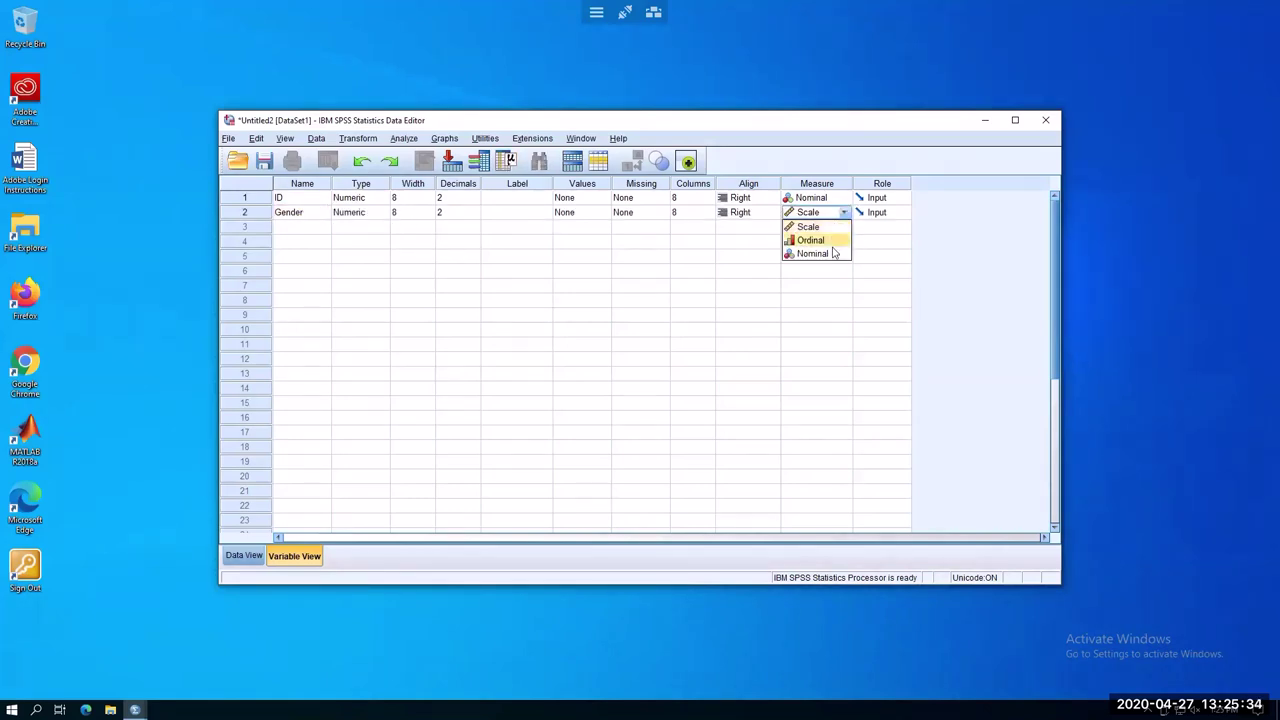
left_click(834, 254)
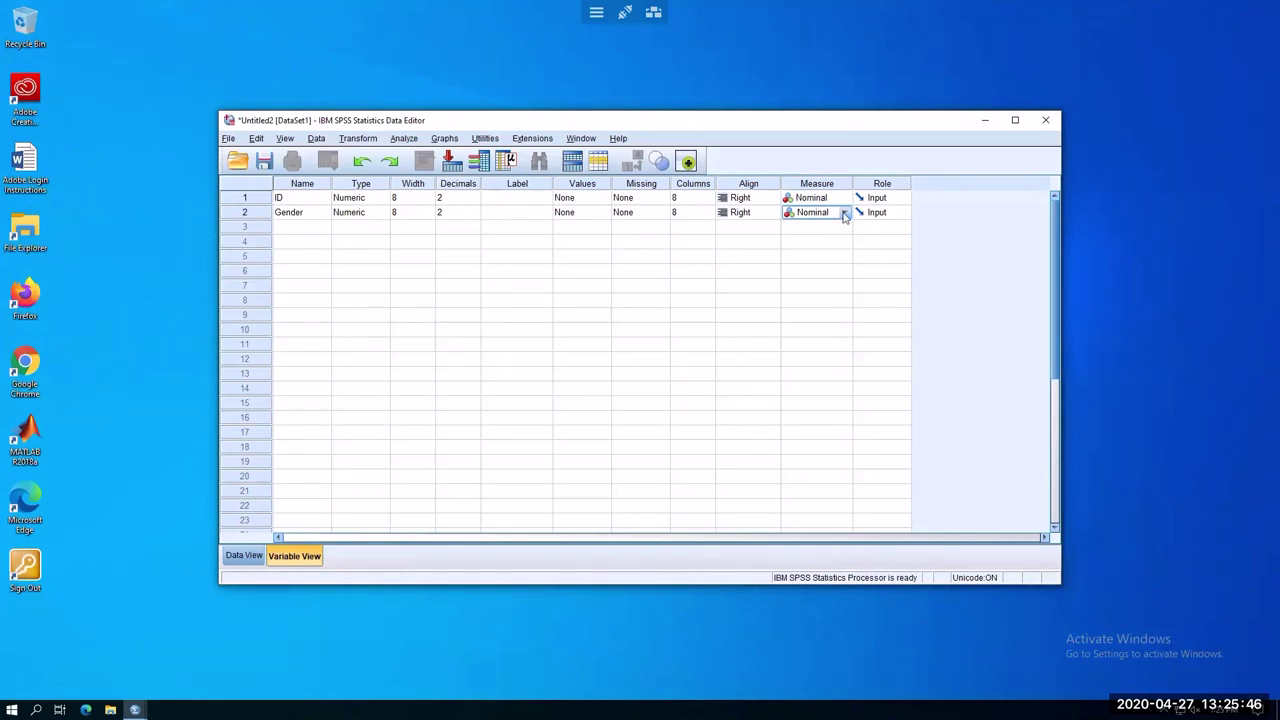
left_click(844, 216)
left_click(844, 213)
Open the Value Labels dialog from Gender's Values cell
left_click(504, 202)
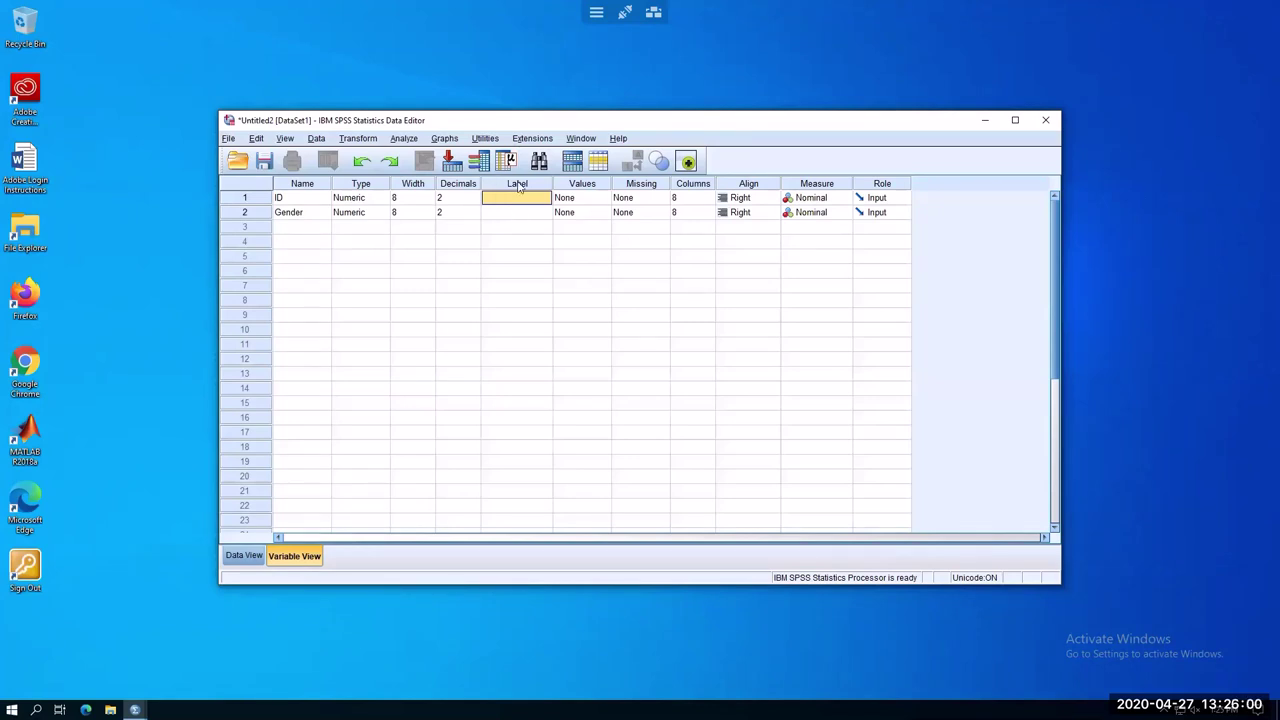
left_click(519, 204)
left_click(520, 213)
left_click(590, 212)
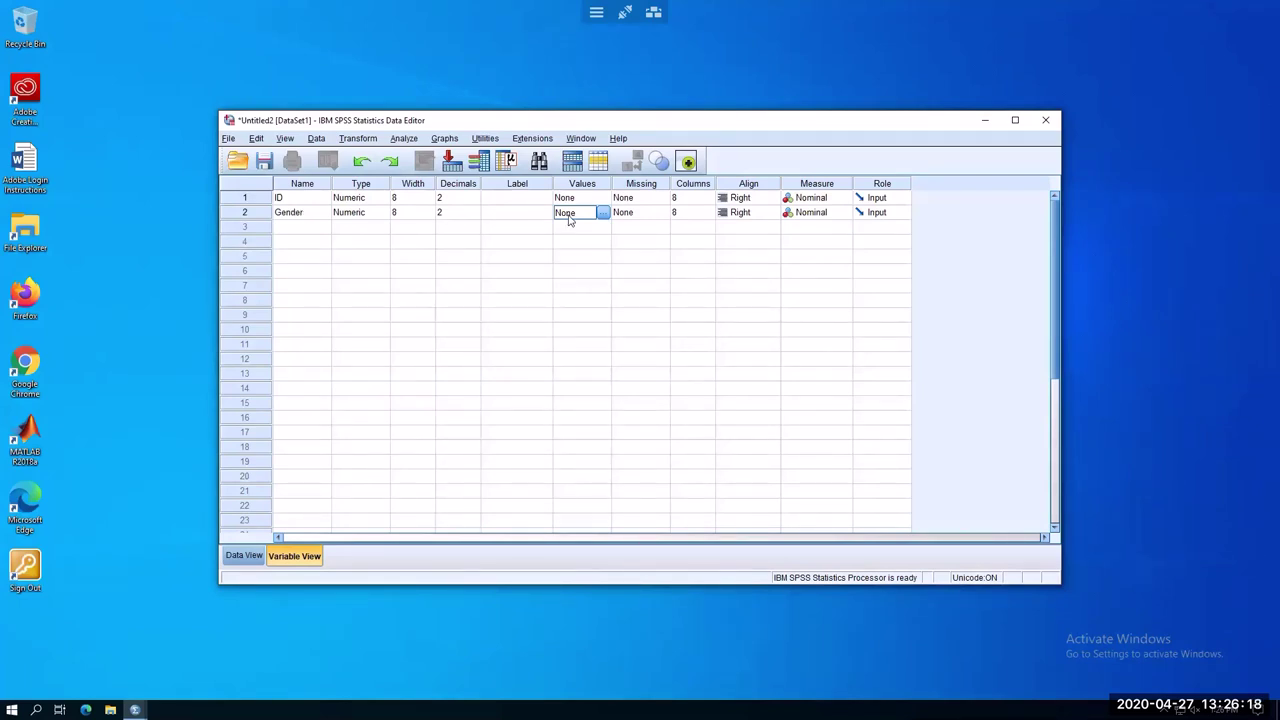
left_click(603, 214)
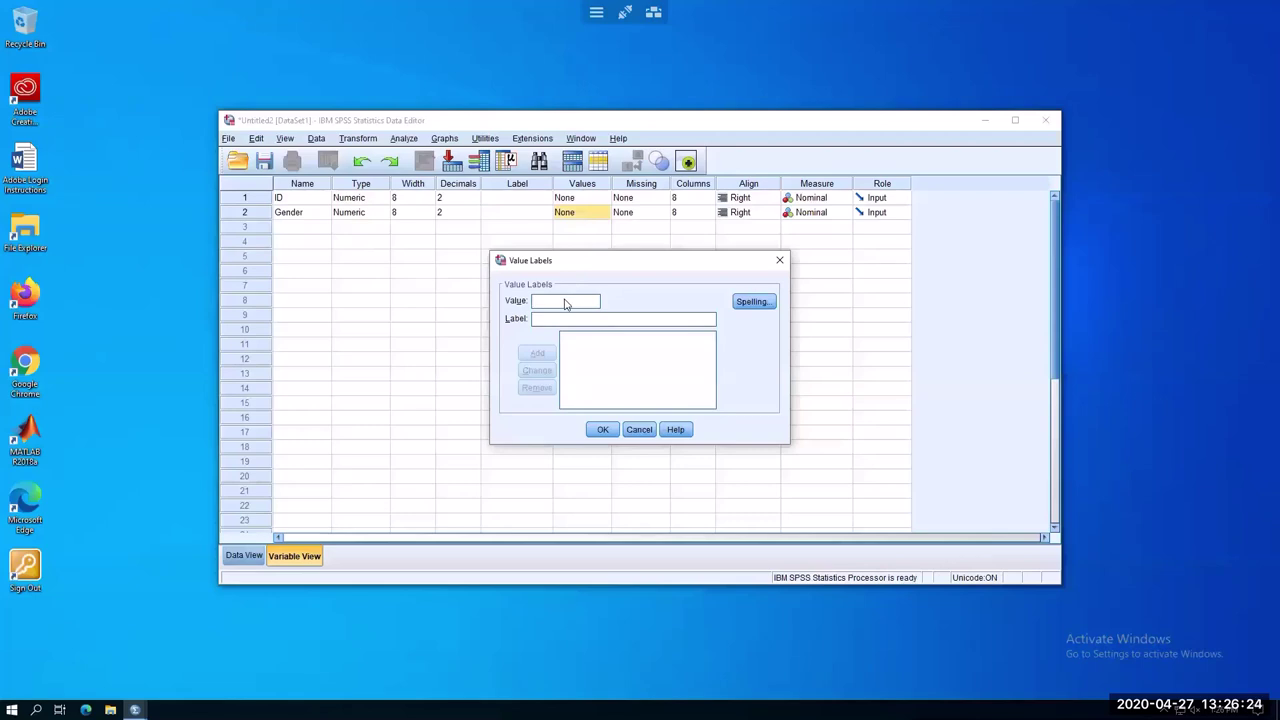
Add the value label 1 = males, then close the dialog discarding the mistyped entry
type("1")
left_click(580, 320)
type("males")
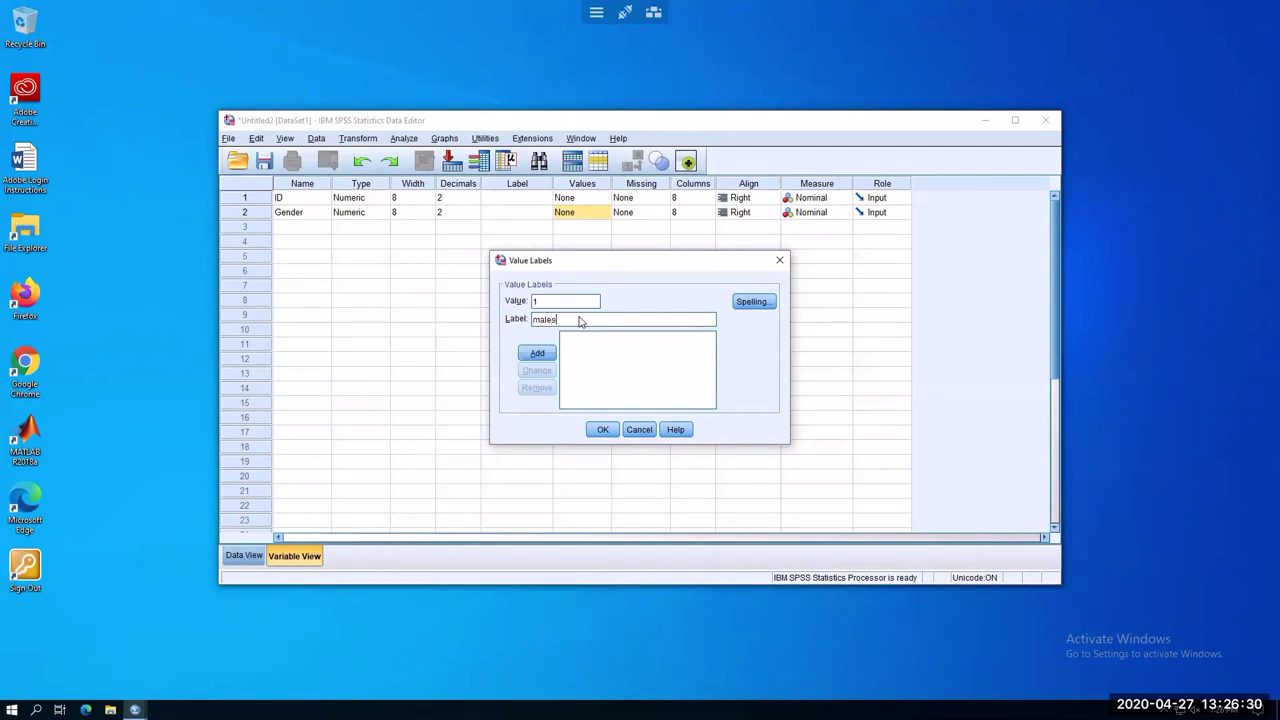
left_click(537, 353)
type("2")
type("females")
left_click(606, 431)
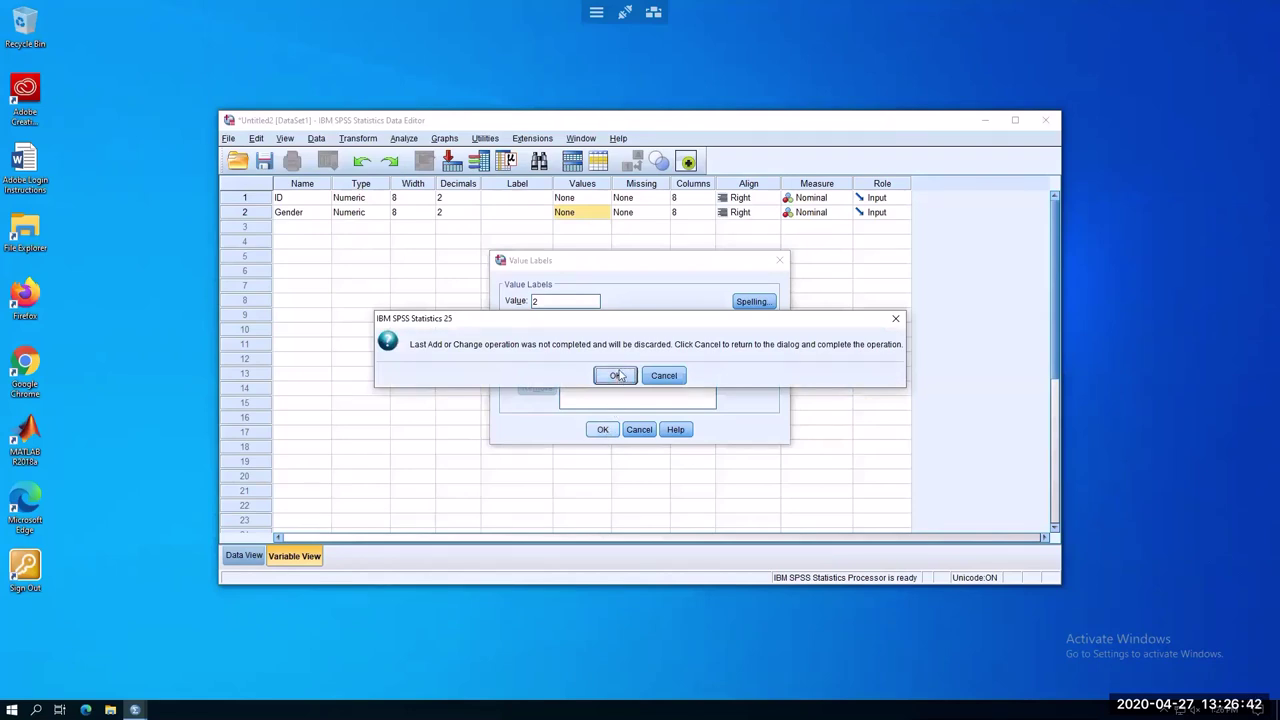
left_click(619, 375)
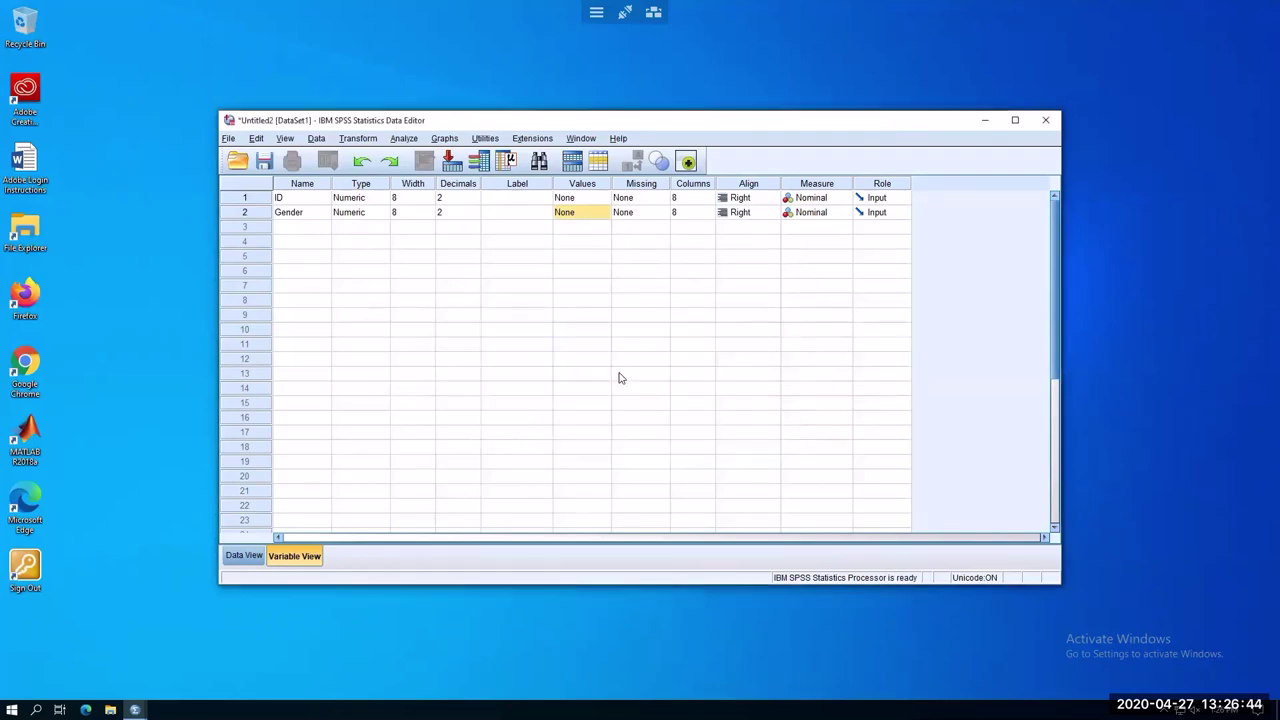
Add the value label 2 = females, save, and recheck both labels in the reopened dialog
left_click(604, 213)
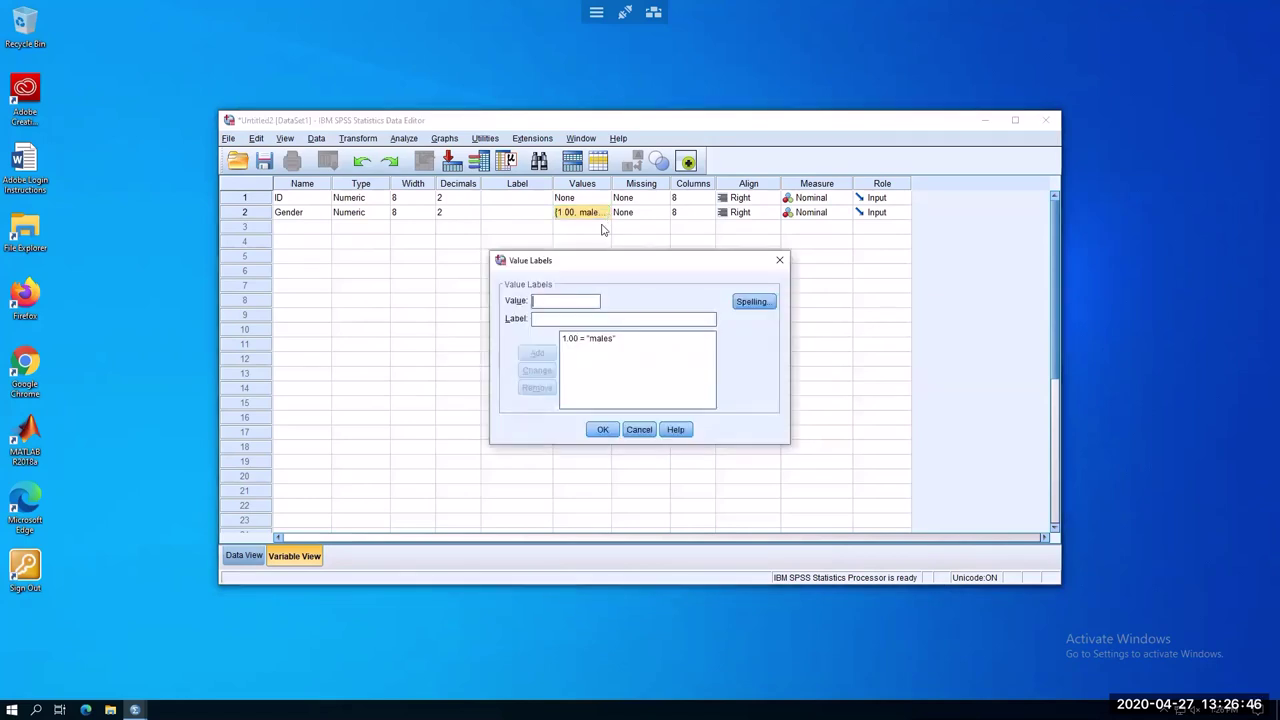
type("2")
left_click(561, 320)
type("females")
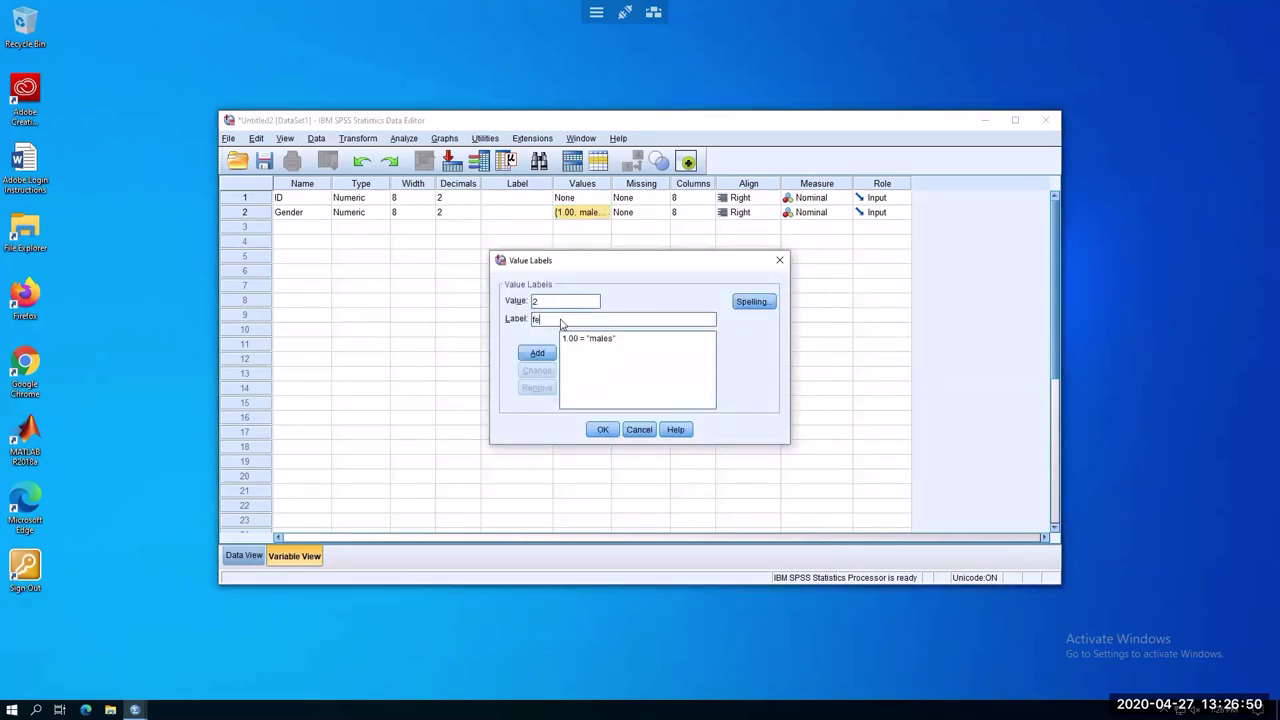
left_click(537, 353)
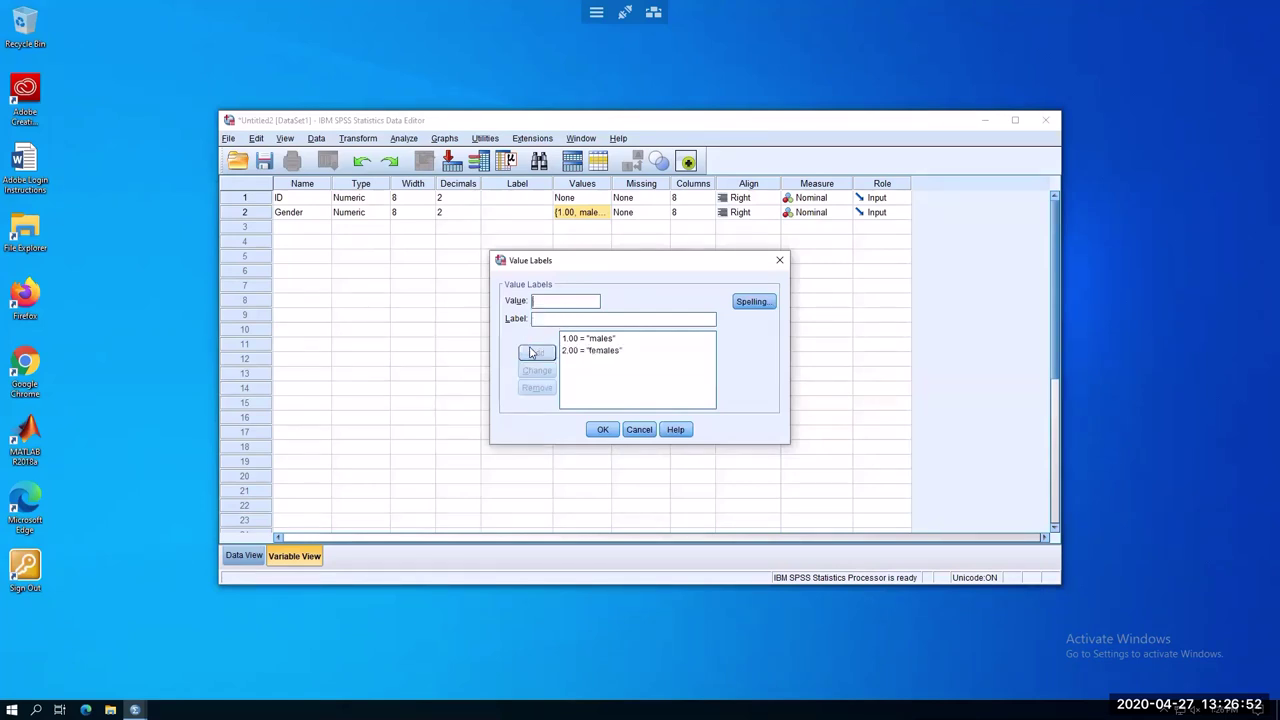
left_click(606, 431)
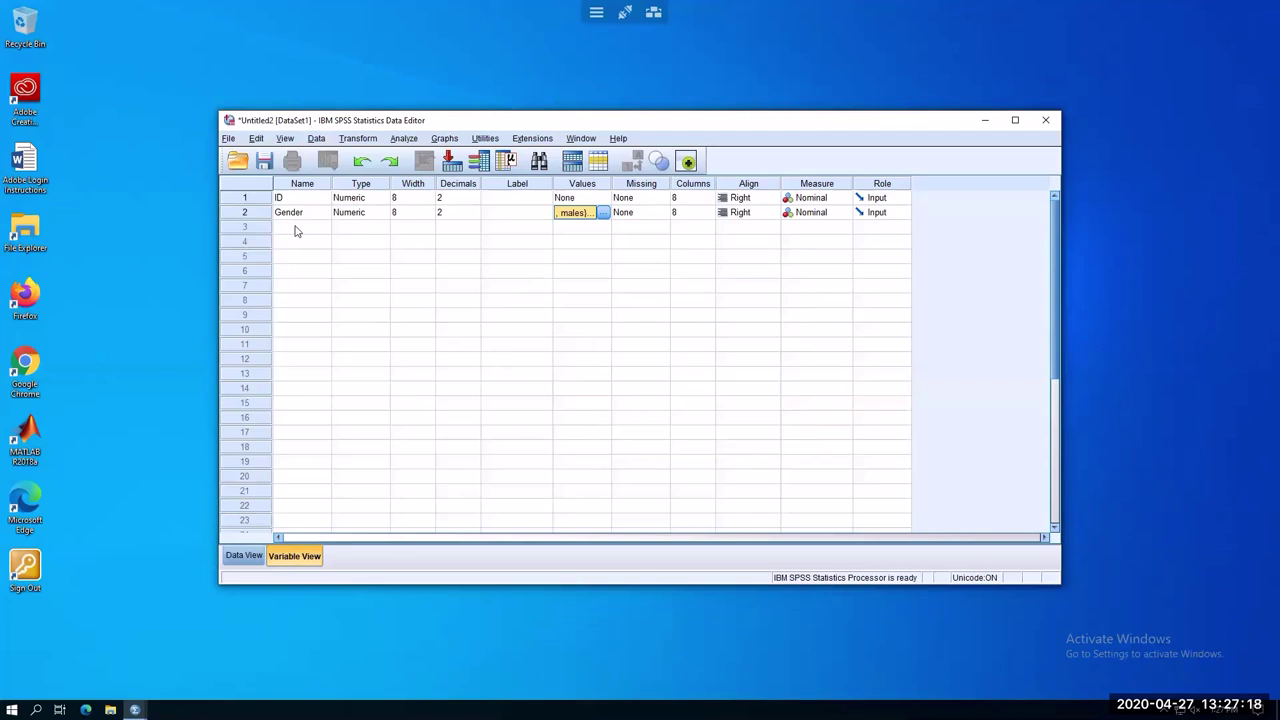
left_click(603, 213)
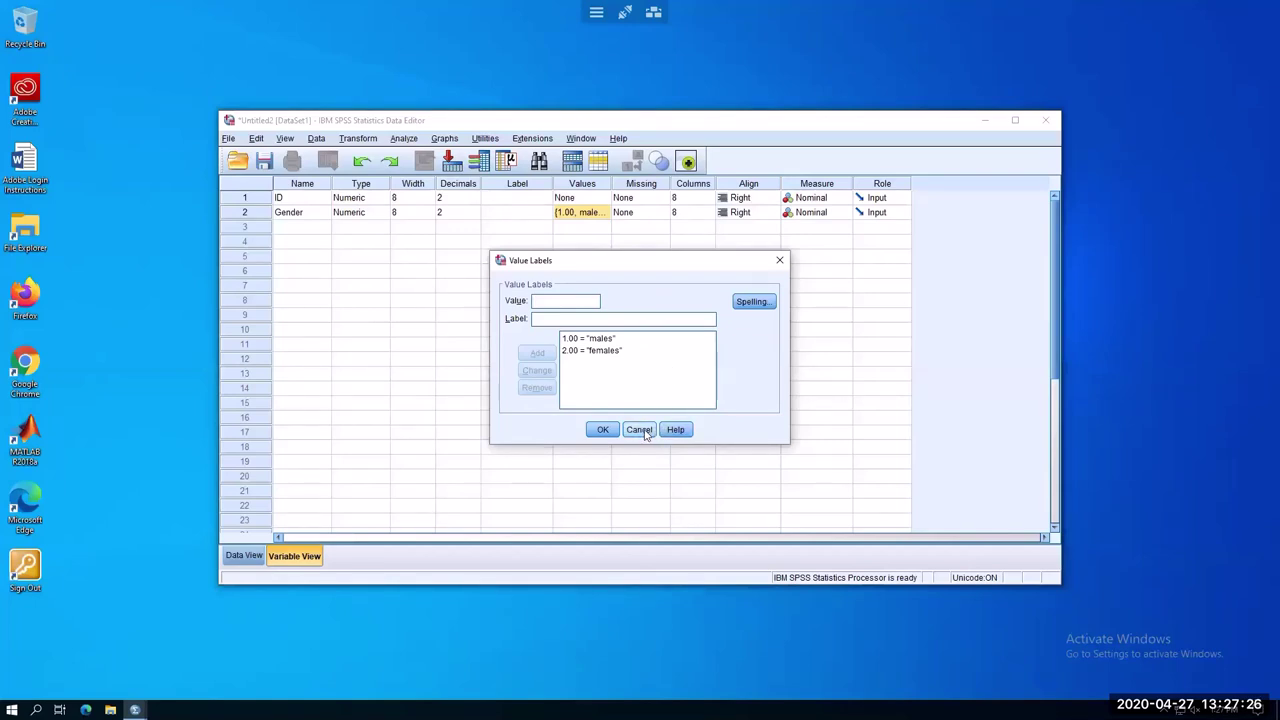
left_click(603, 429)
Add a Height variable in row 3 with Scale measurement
left_click(290, 229)
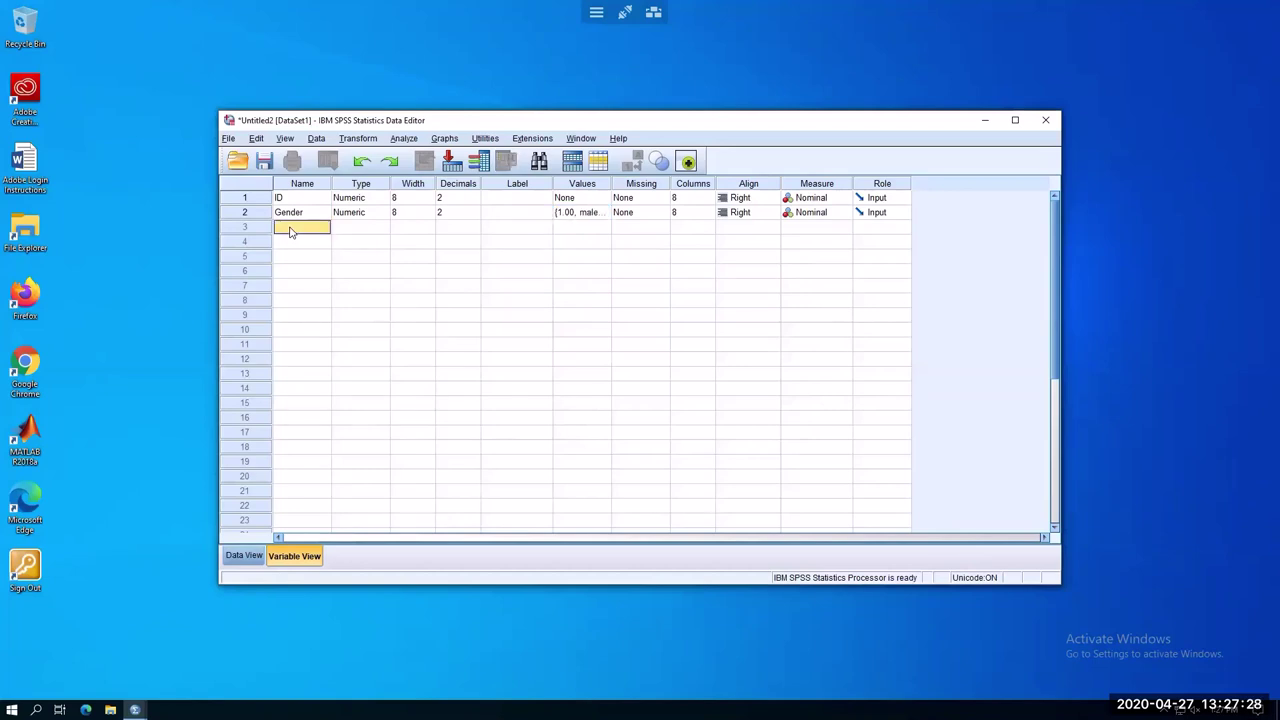
type("Height")
key("Return")
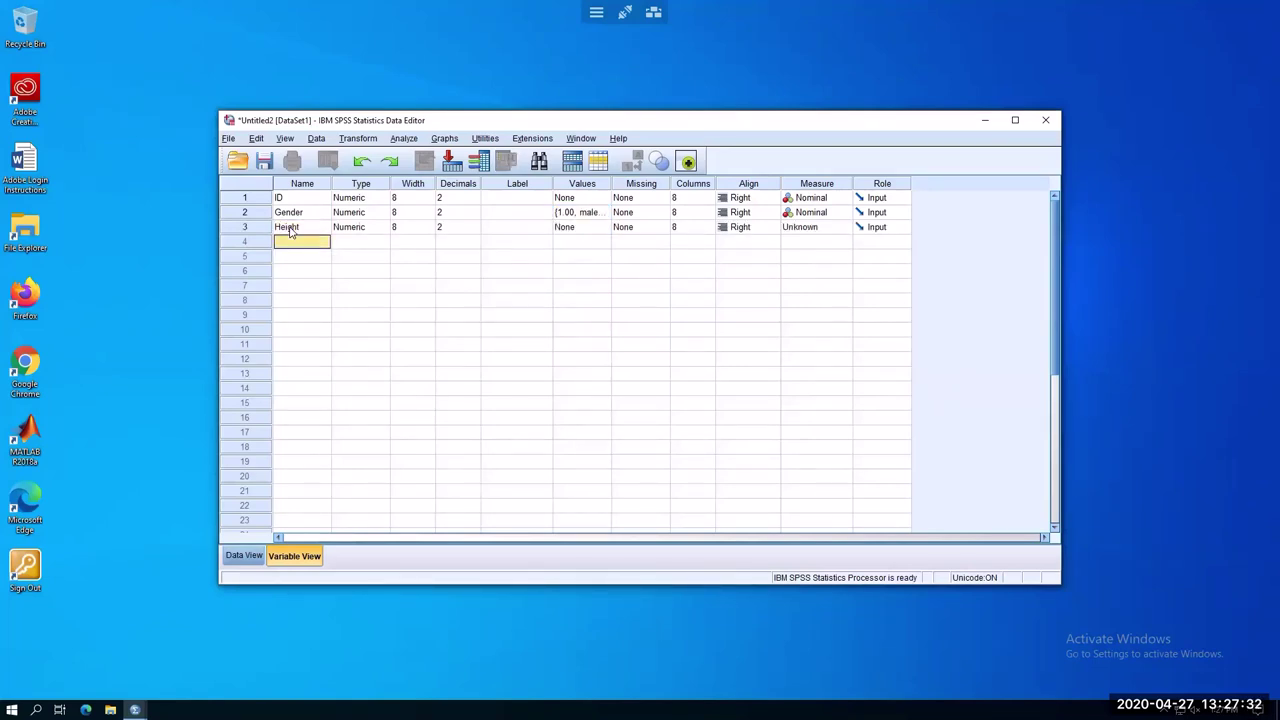
left_click(846, 229)
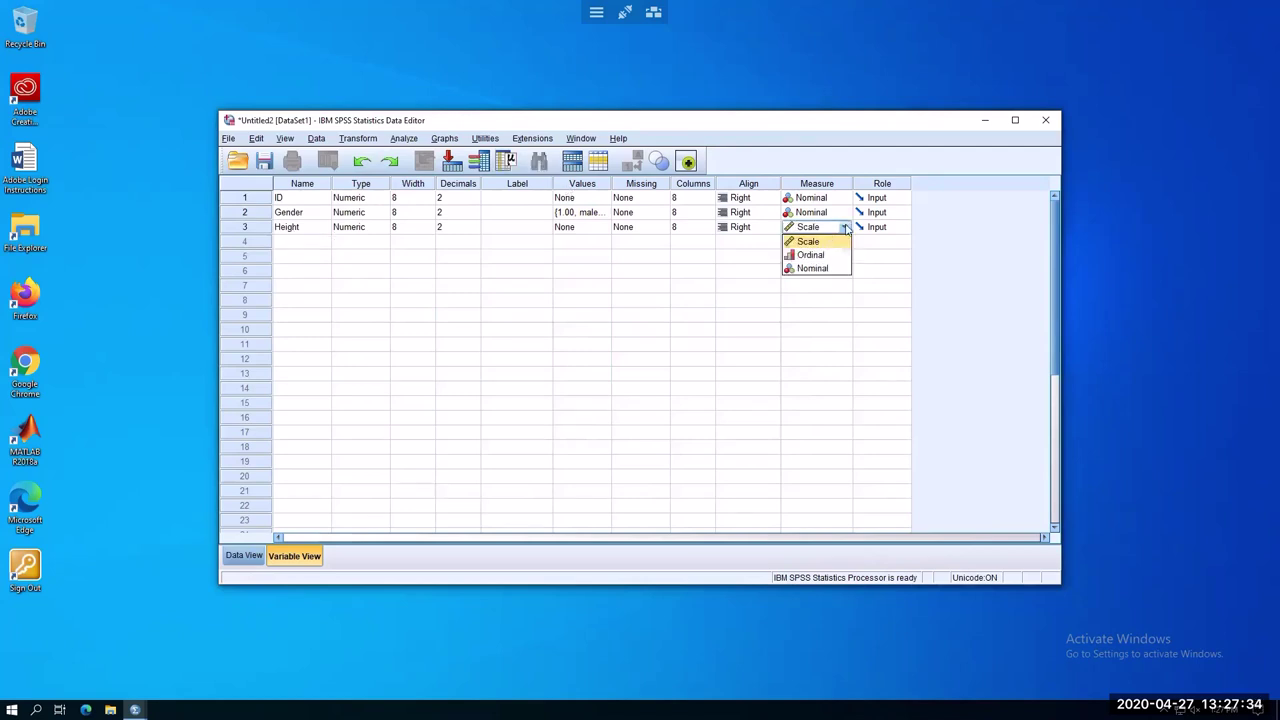
left_click(829, 245)
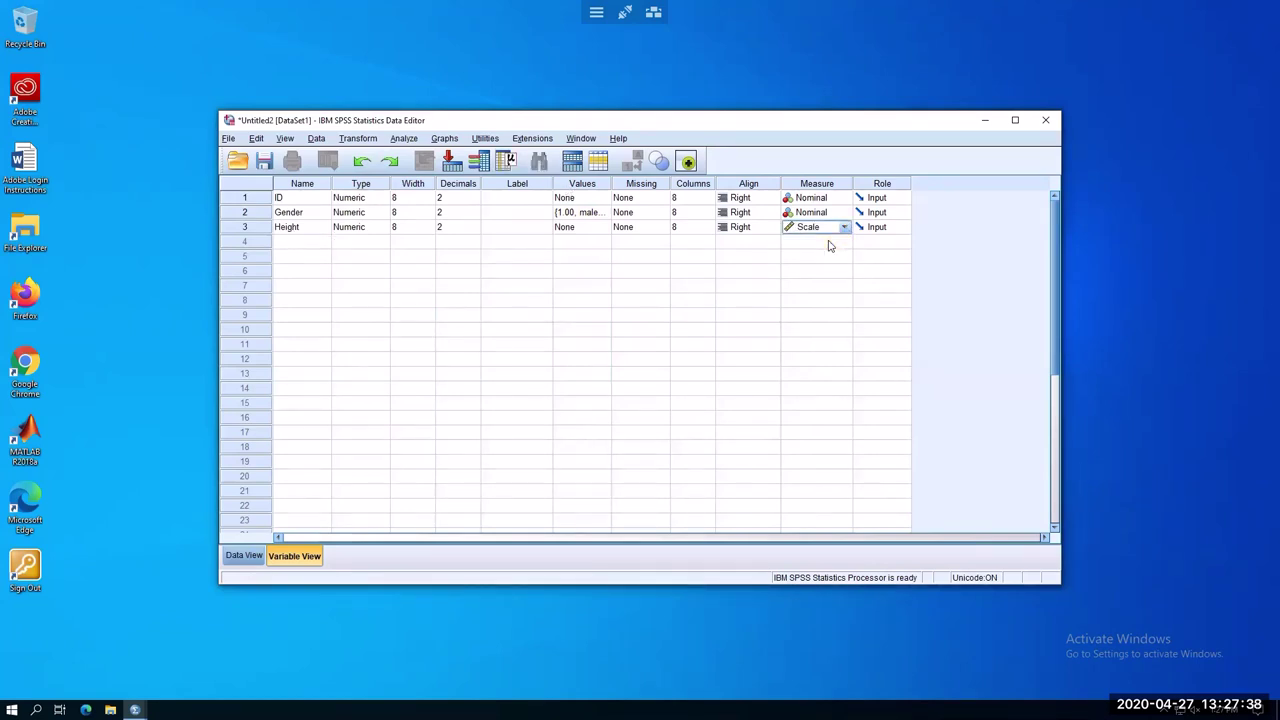
Add a Weight variable in row 4 with Scale measurement
left_click(296, 243)
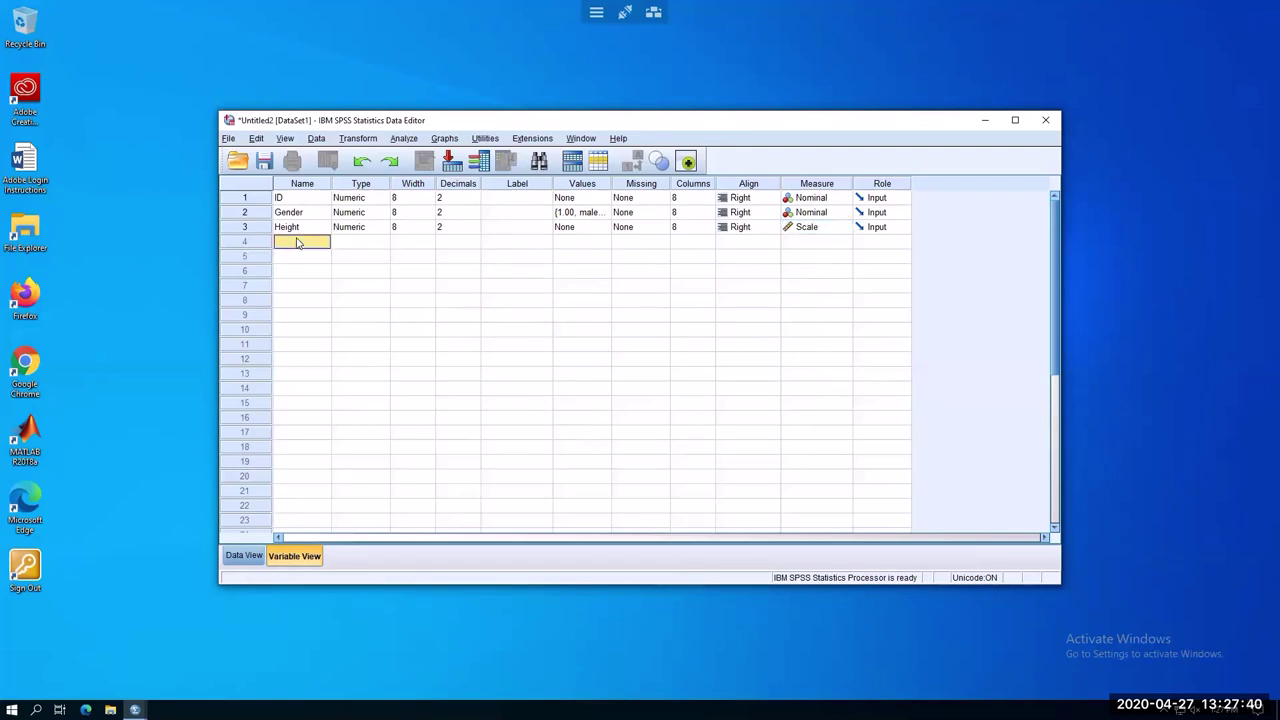
type("Weight")
left_click(523, 317)
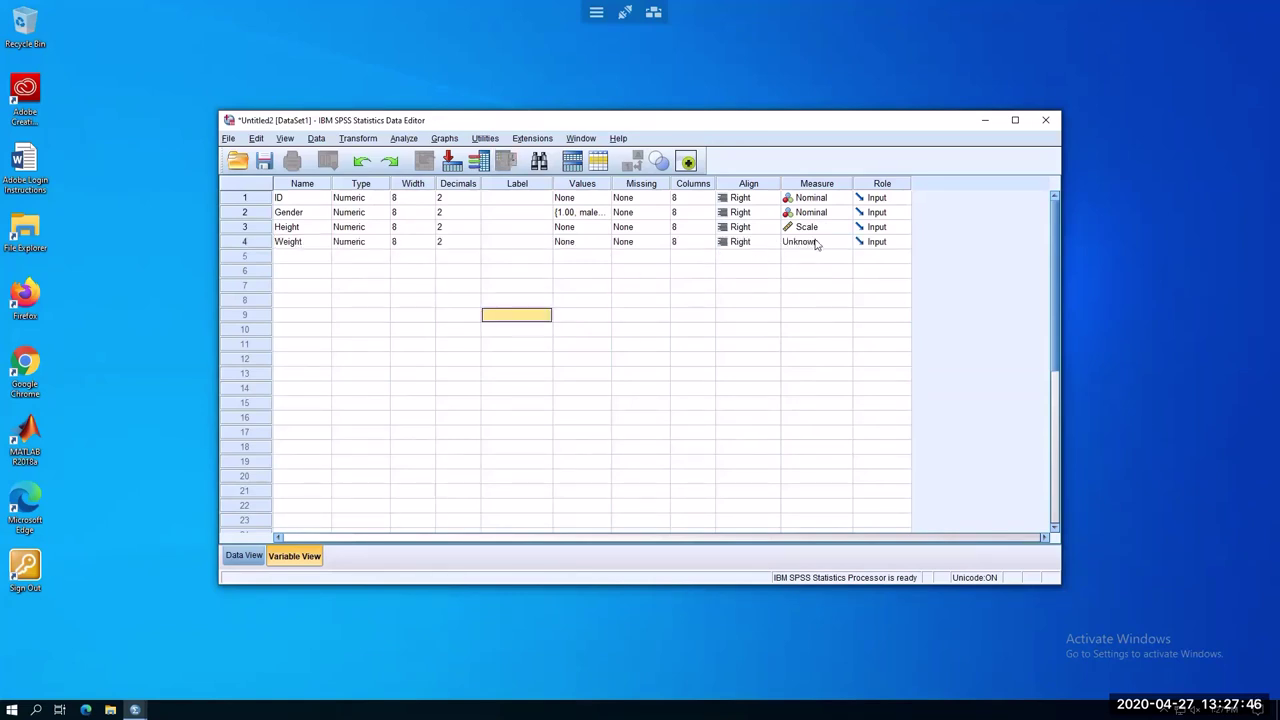
left_click(820, 244)
left_click(808, 256)
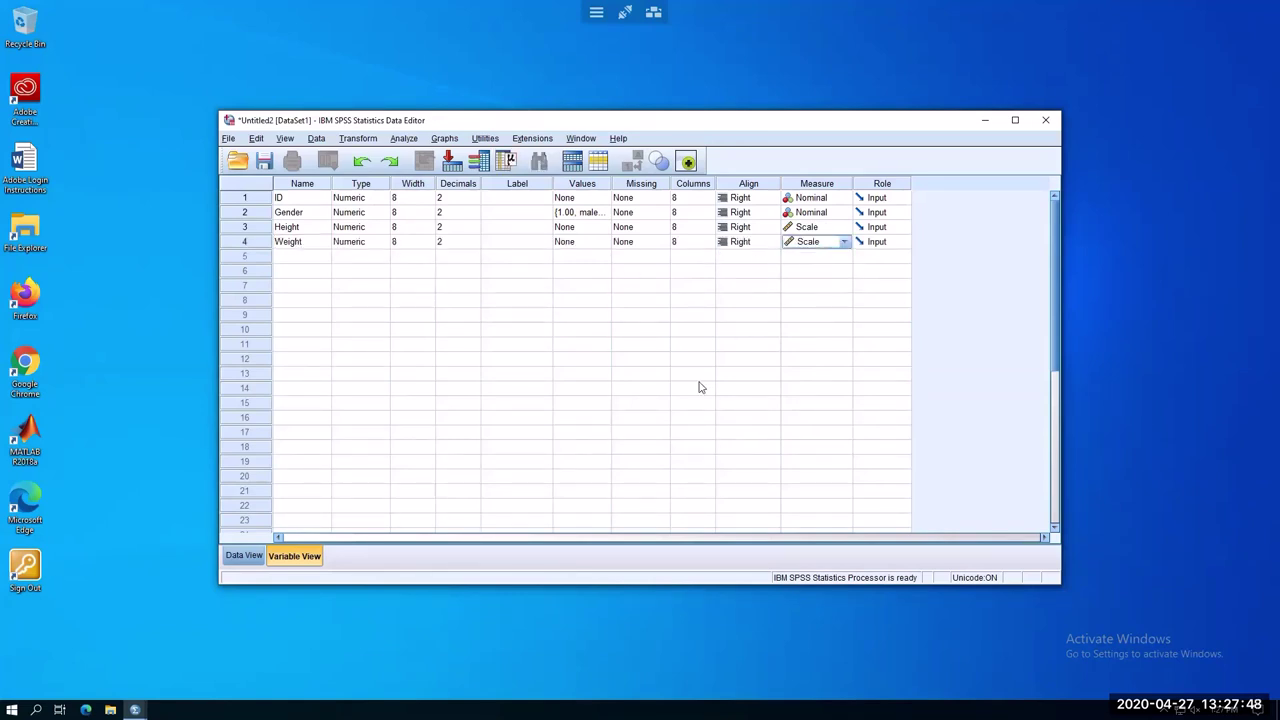
Give Gender the variable label '1- males, 2- females'
left_click(499, 203)
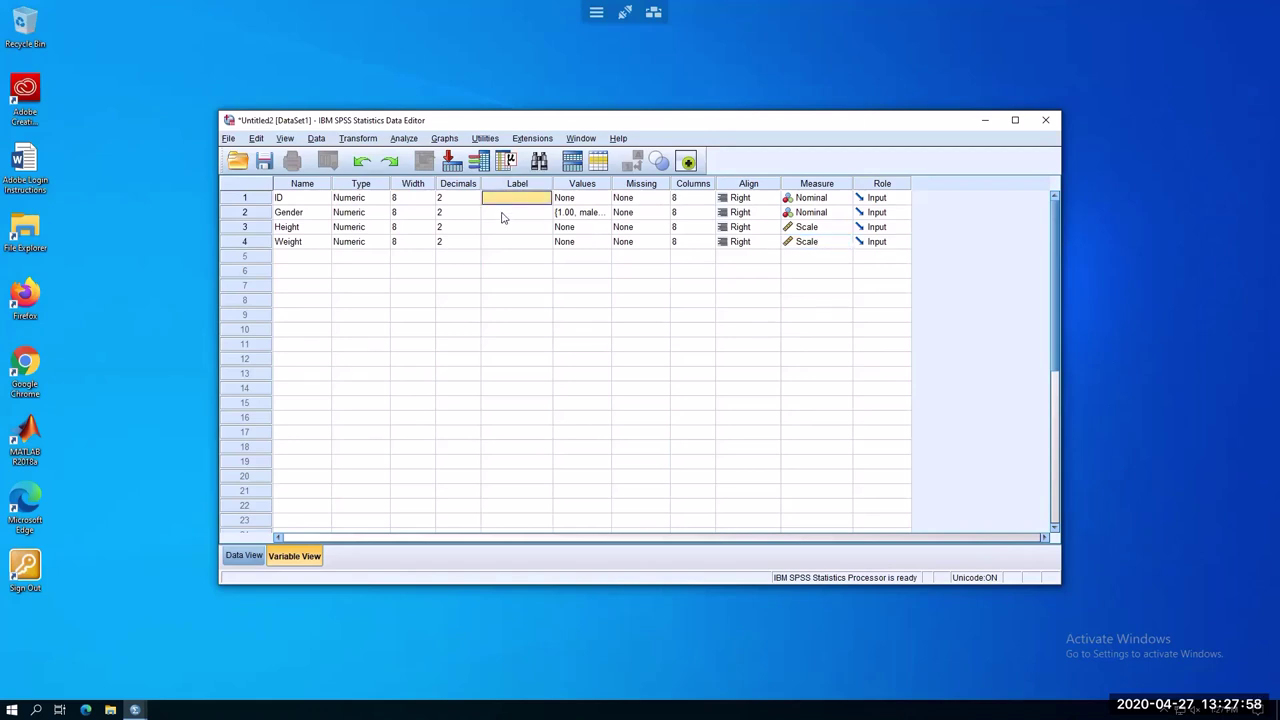
left_click(503, 216)
double_click(503, 216)
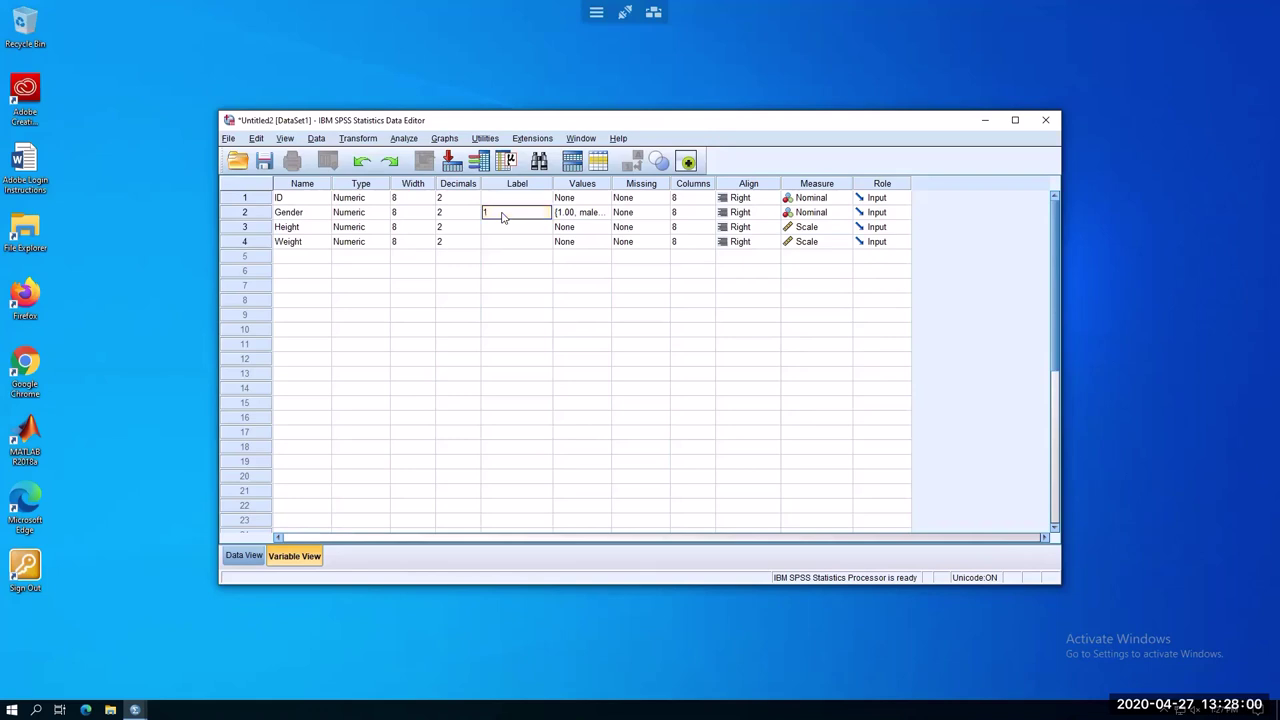
type("1- males")
type(", 2- females")
left_click(512, 227)
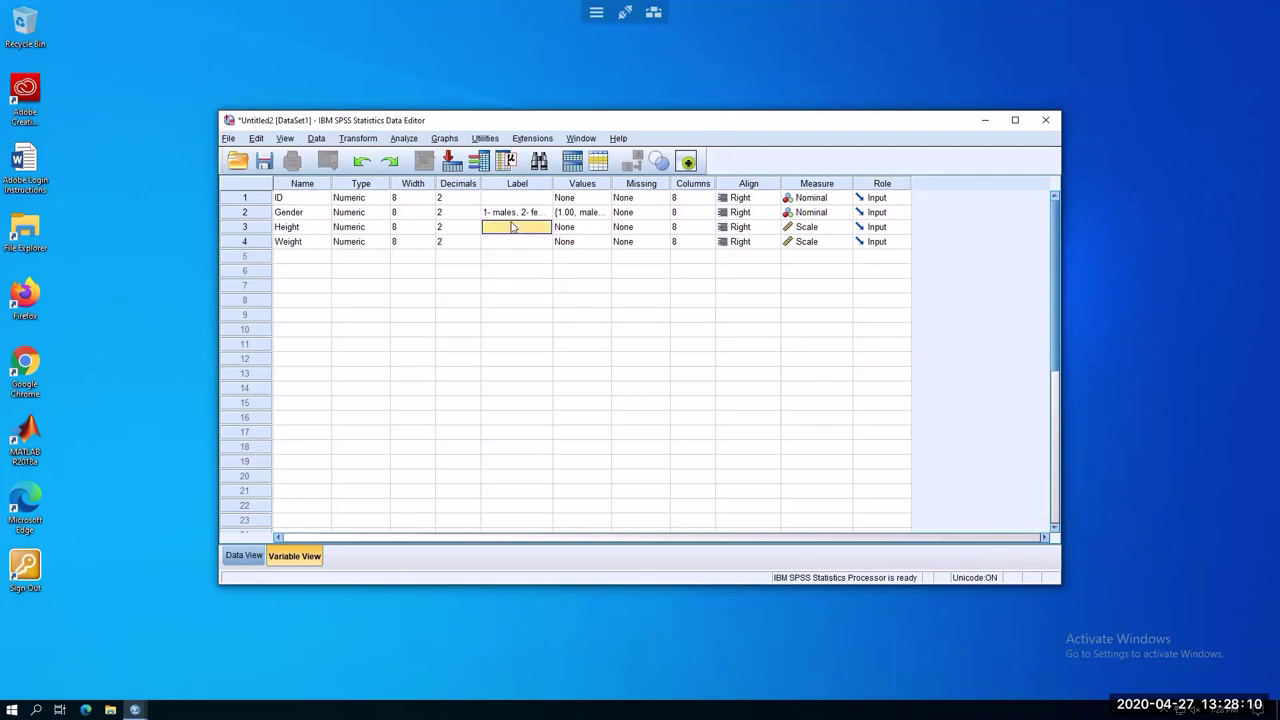
Label Height 'inches' and Weight 'lb'
left_click(512, 227)
type("inches")
left_click(513, 242)
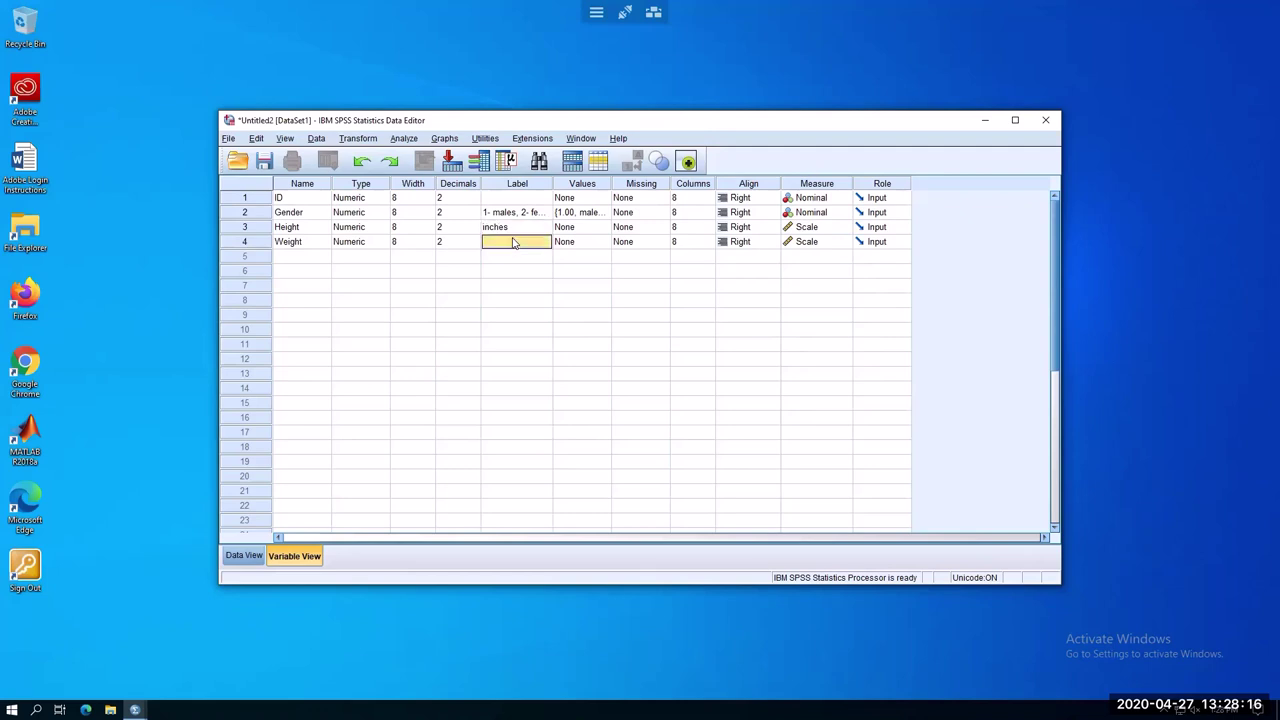
type("lb")
left_click(512, 269)
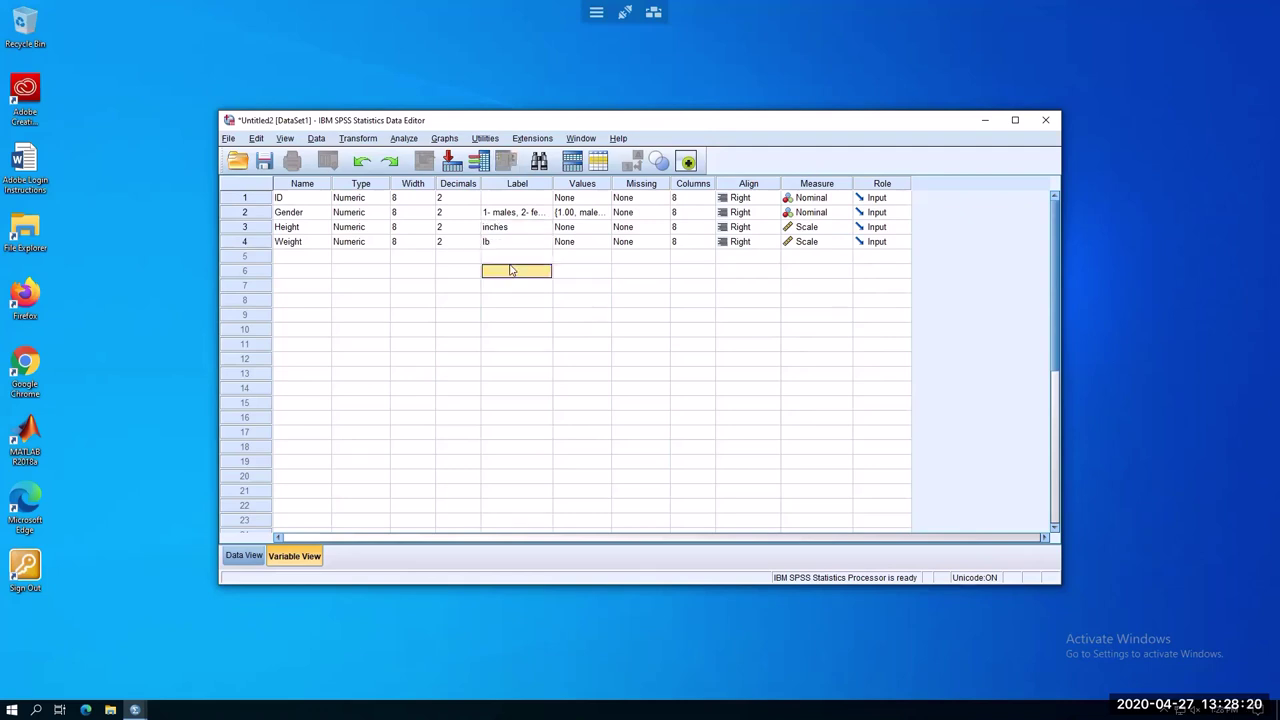
left_click(523, 304)
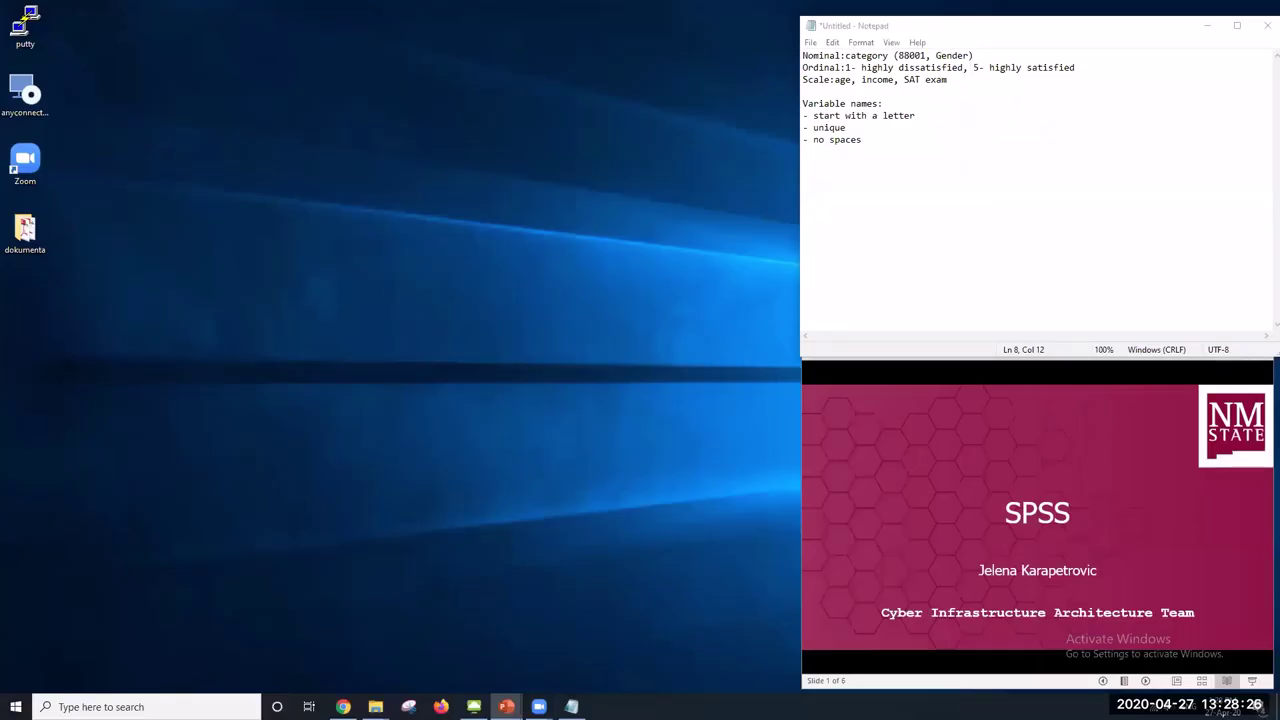
Switch from Notepad back to the remote SPSS Data Editor showing ID, Gender, Height and Weight
left_click(571, 706)
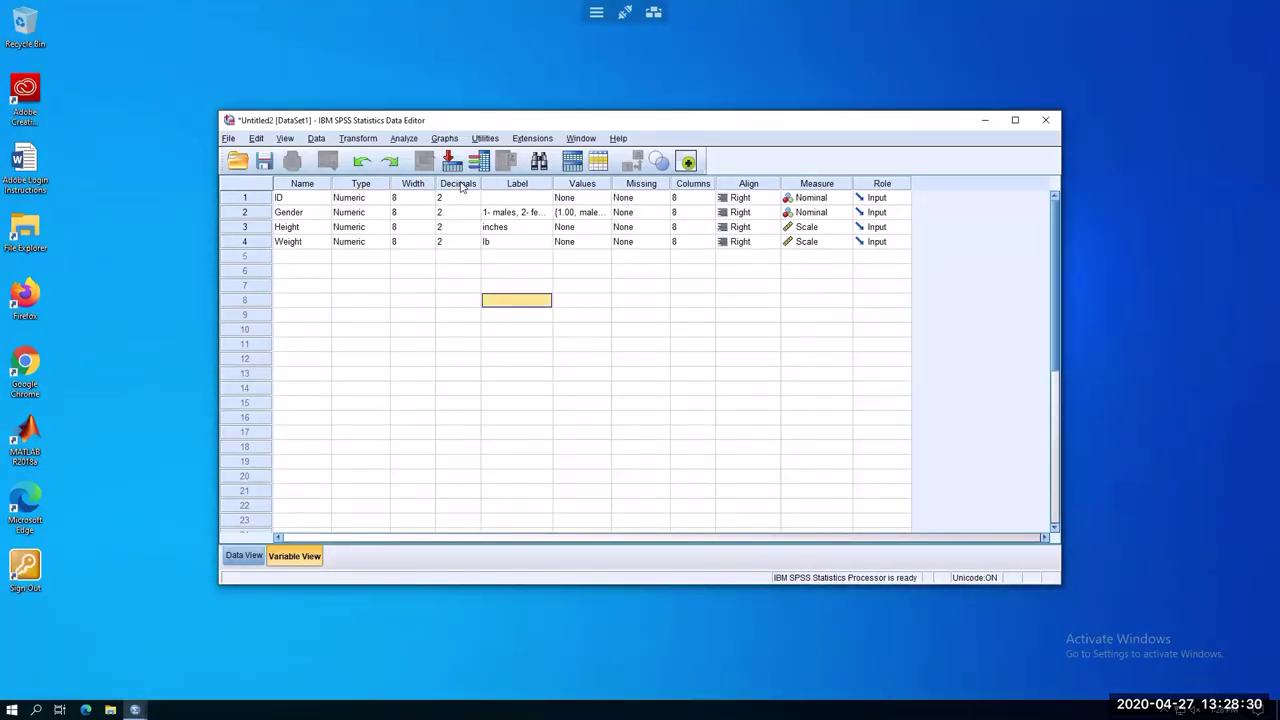
In Data View, enter ID values 1 through 6 for the first six cases
left_click(246, 556)
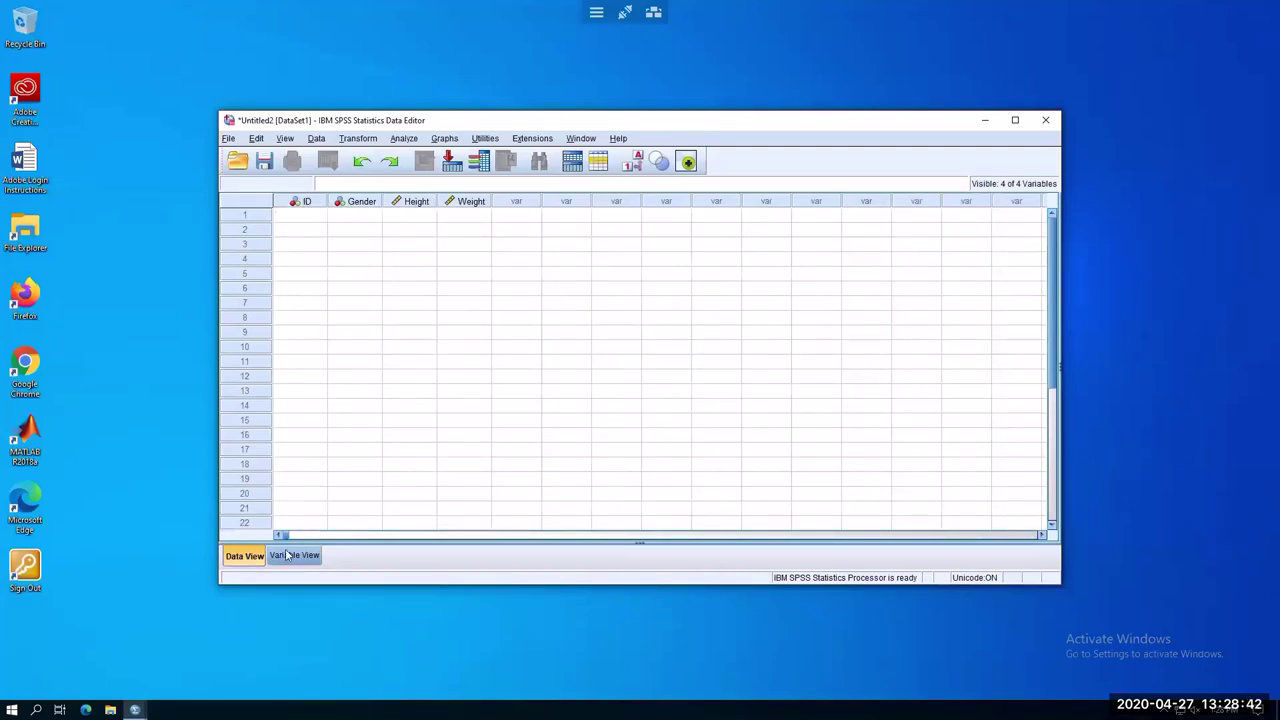
left_click(300, 218)
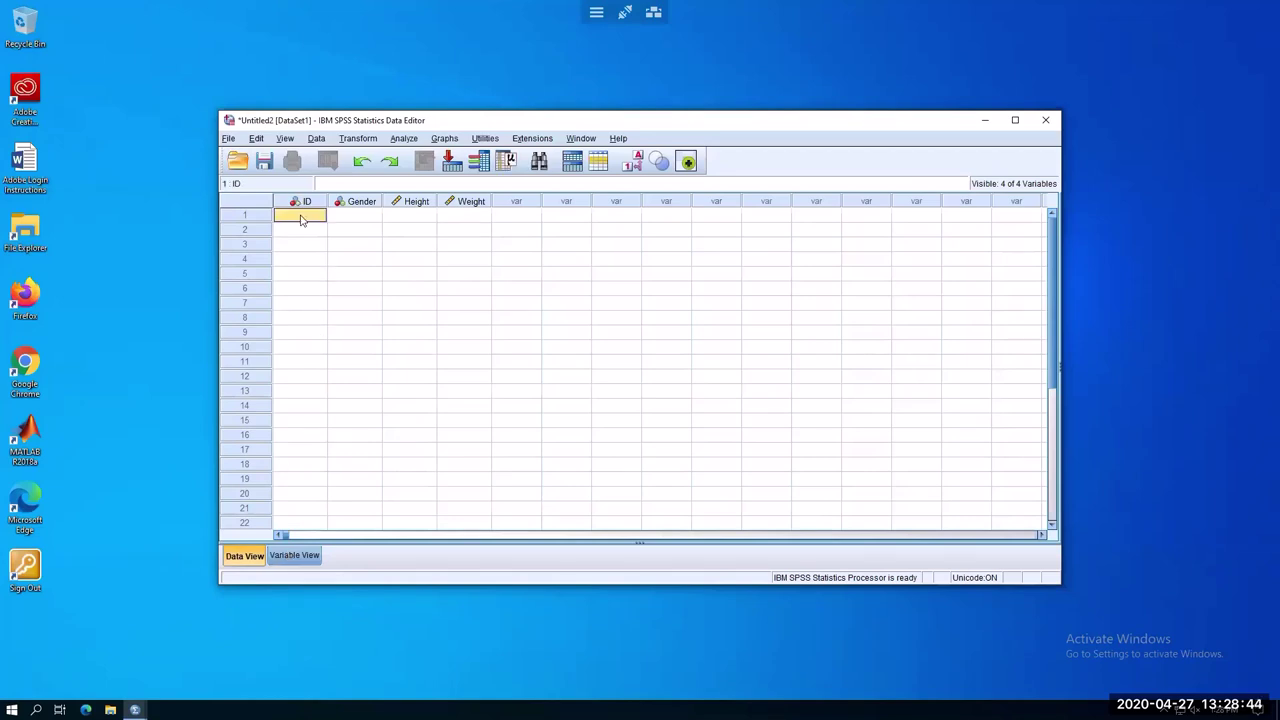
type("1")
key("Return")
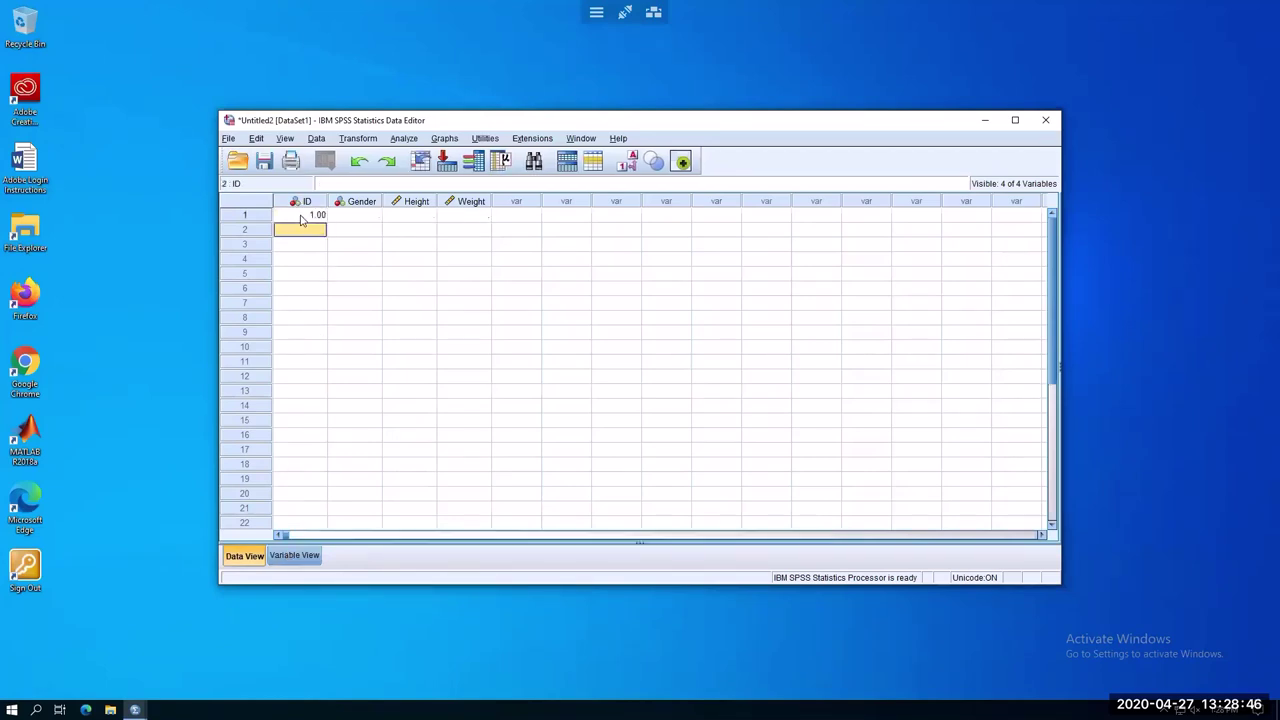
type("2")
key("Return")
type("3")
key("Return")
type("4")
key("Return")
type("5")
key("Return")
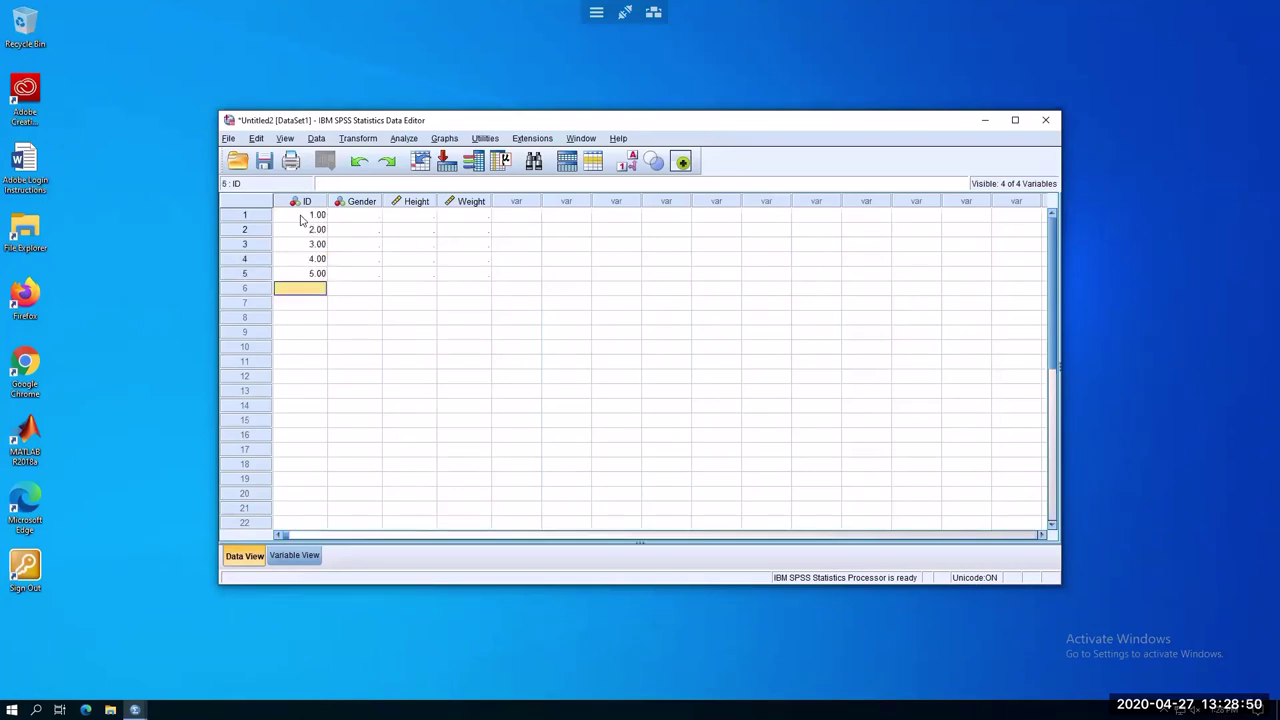
type("6")
key("Return")
Continue the ID column with values 7 through 12
type("7")
key("Return")
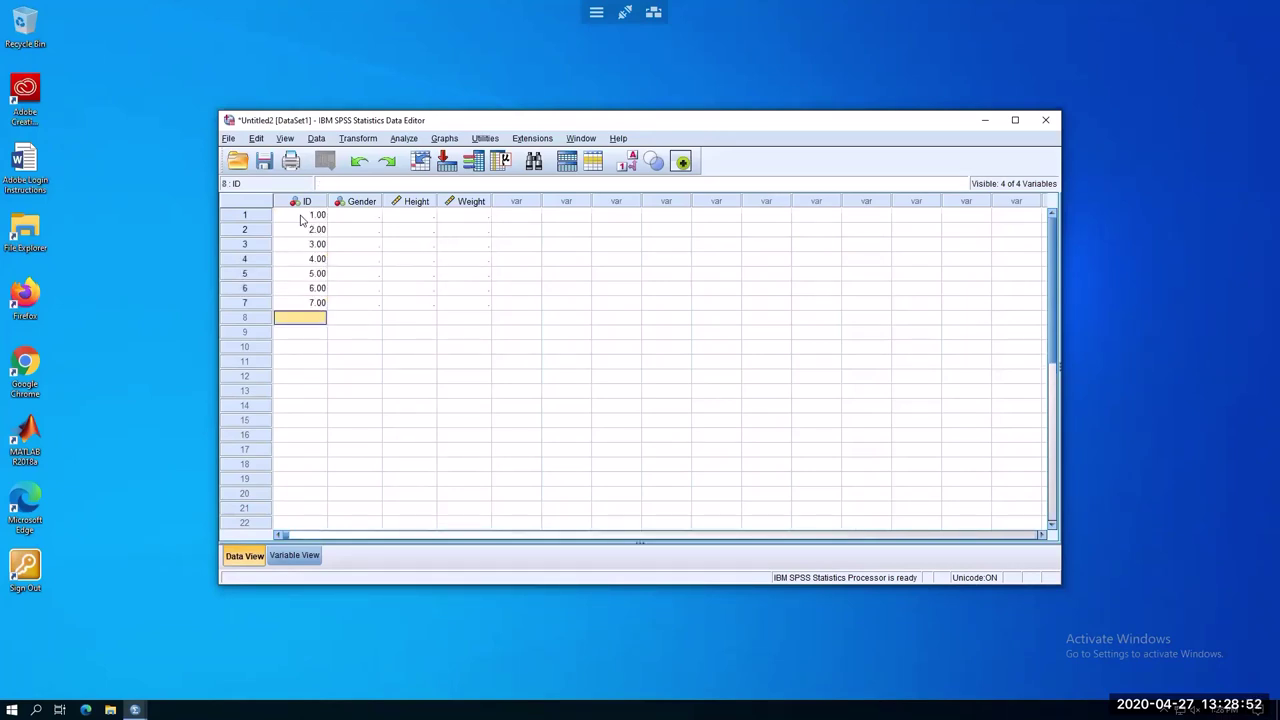
type("8")
key("Return")
type("9")
key("Return")
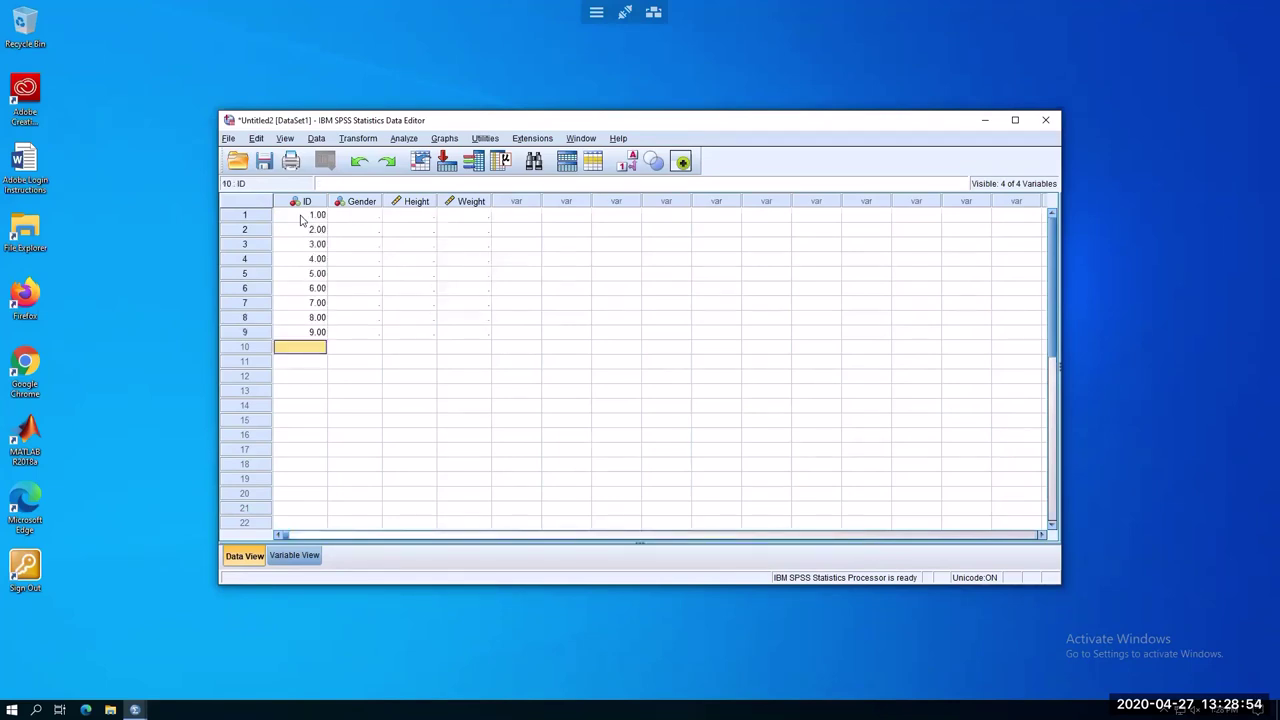
type("10")
key("Return")
type("11")
key("Return")
type("12")
key("Return")
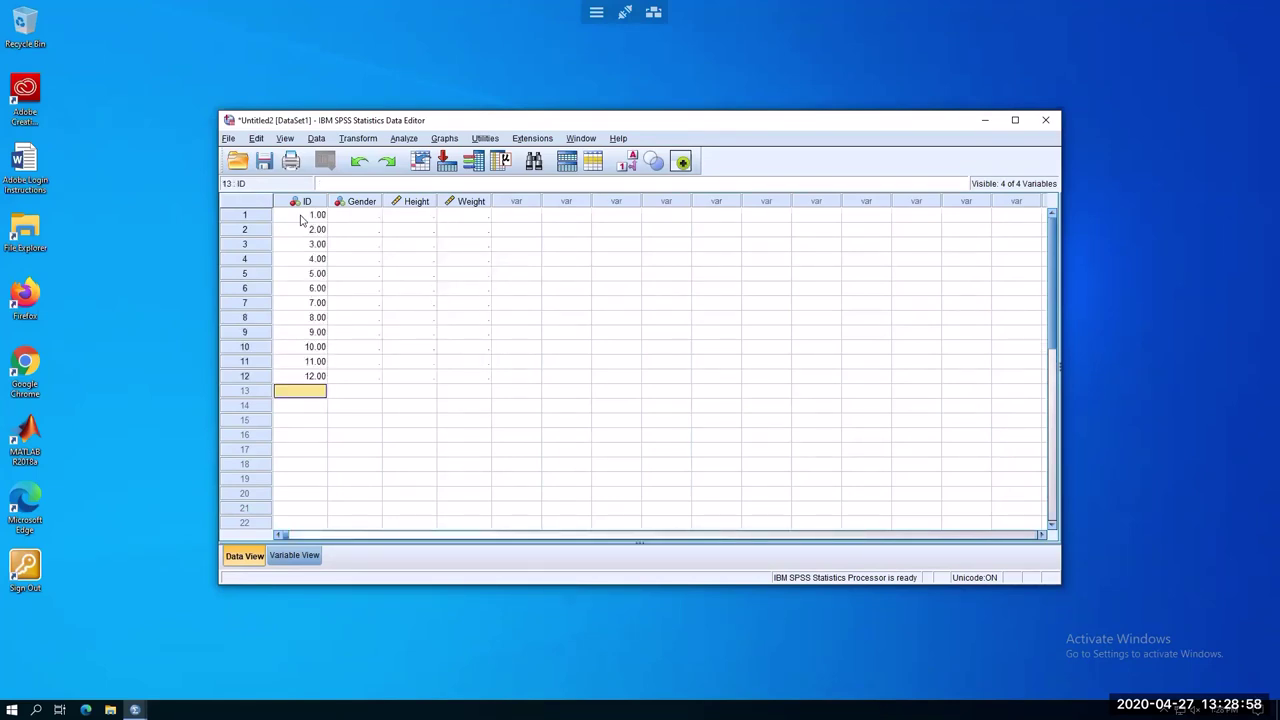
Enter Gender codes 1 and 2 for cases 1–2, and correct case 3 to 2
left_click(366, 216)
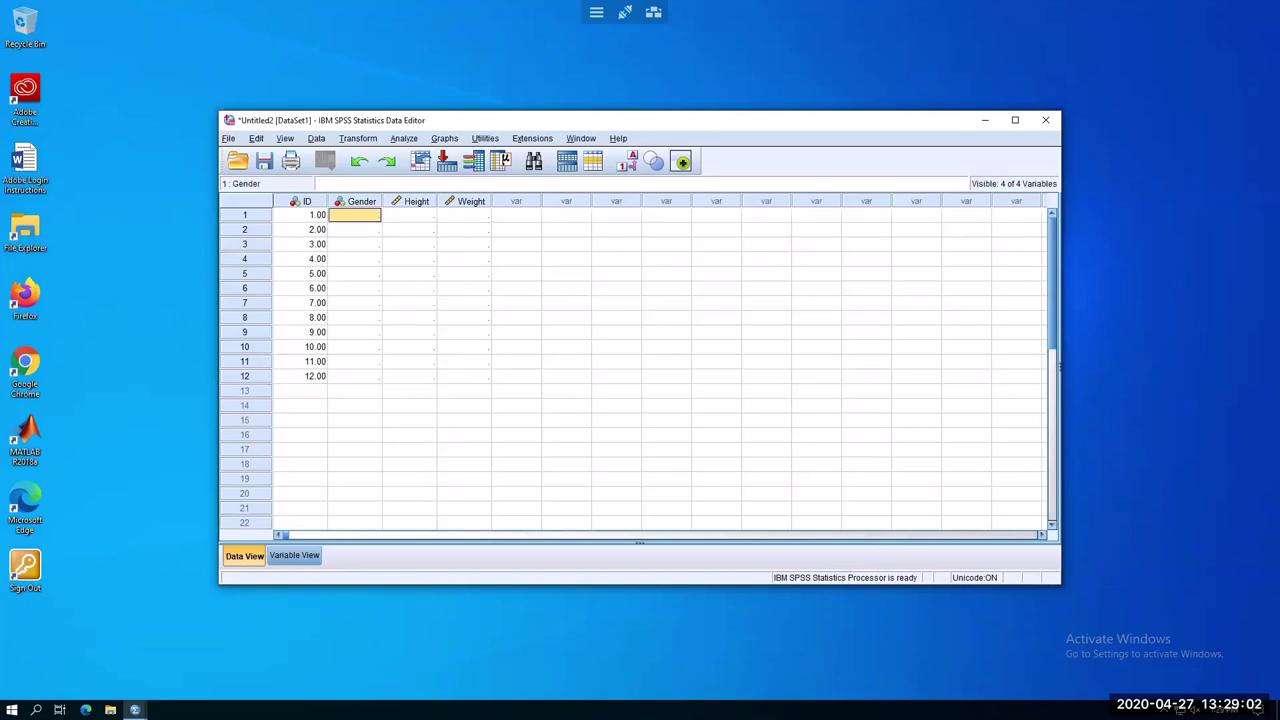
type("1")
key("Return")
type("2")
key("Return")
type("1")
key("Return")
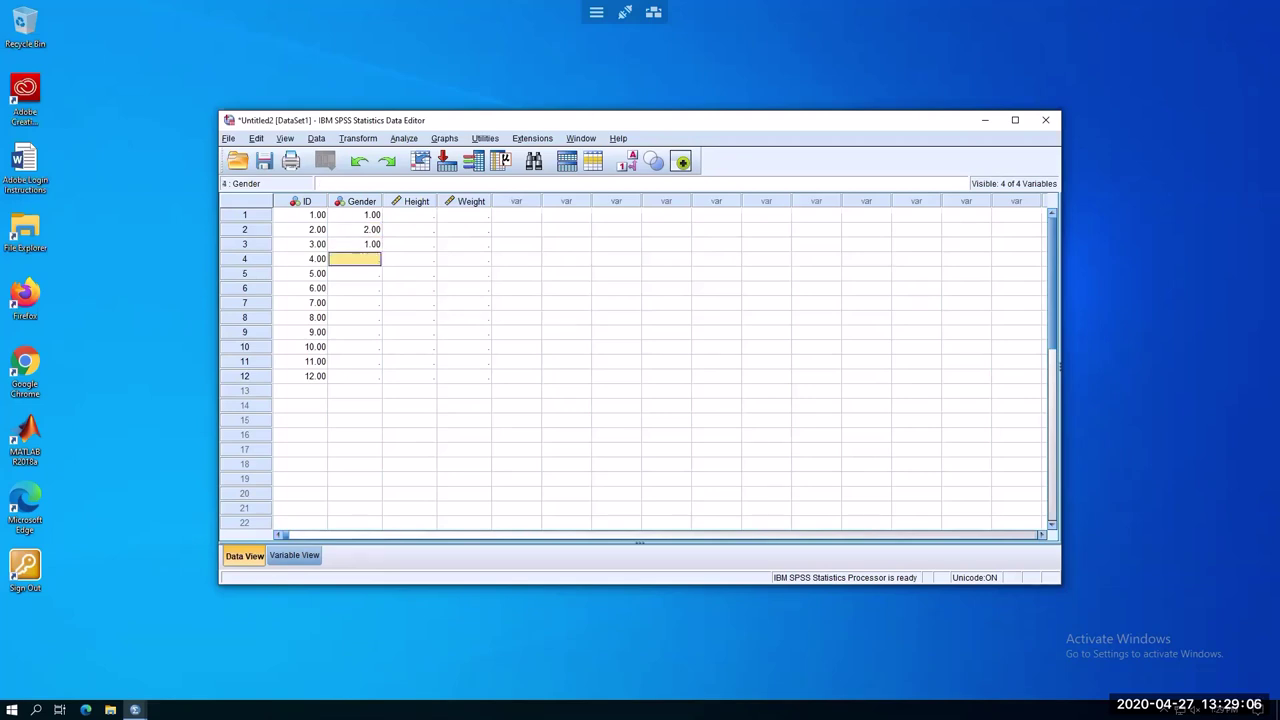
left_click(362, 246)
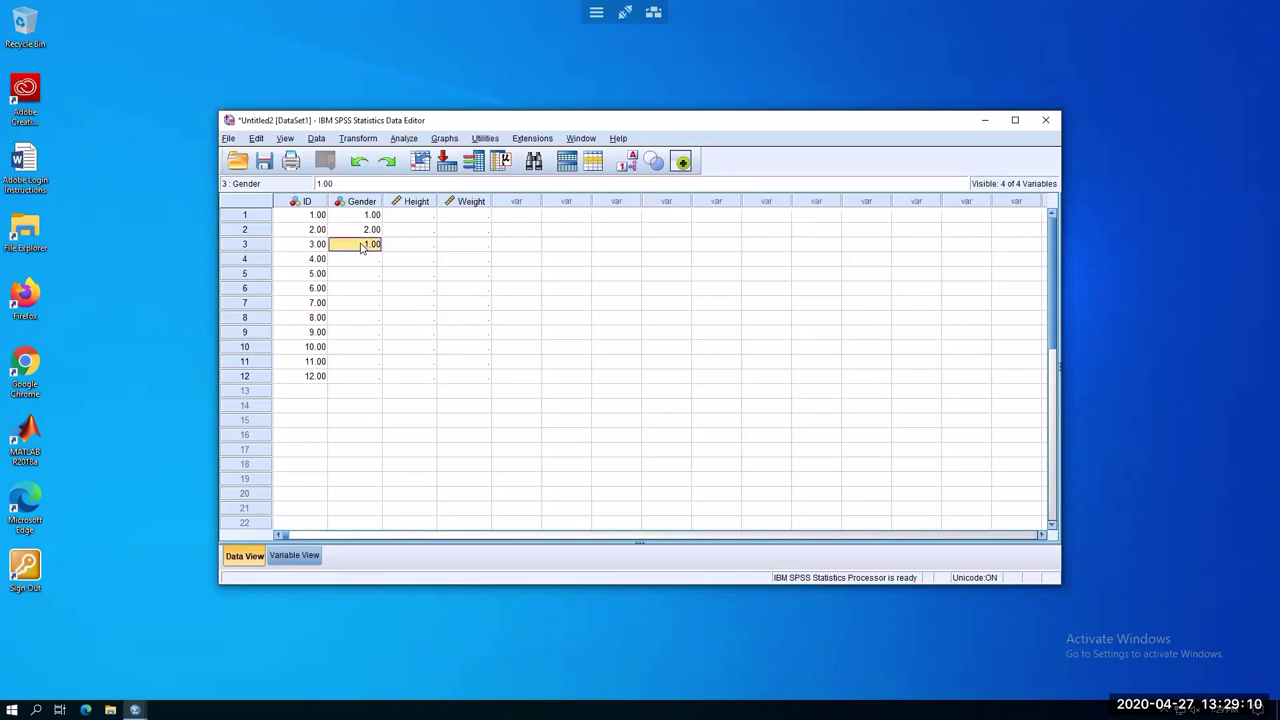
type("2")
key("Return")
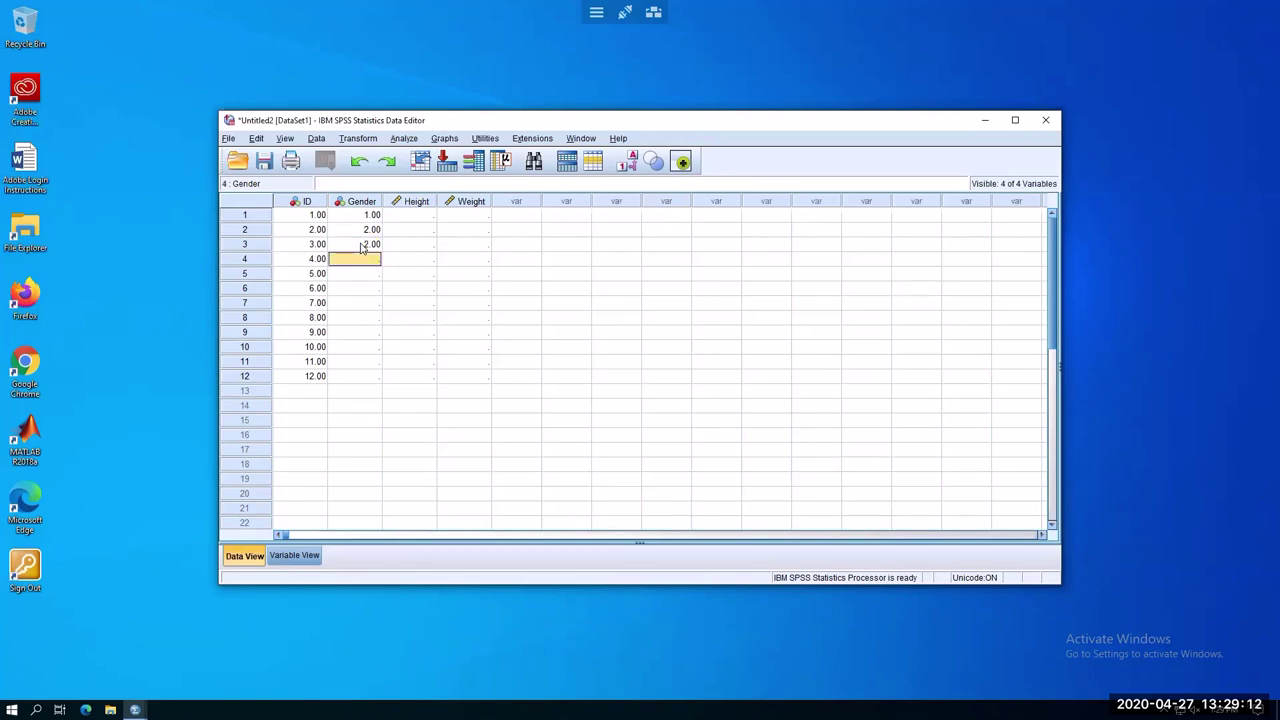
Enter Gender codes 1, 1, 2, 2, 1, 1, 2, 2, 2 for cases 4–12
type("1")
key("Return")
type("1")
key("Return")
type("2")
key("Return")
type("2")
key("Return")
type("1")
key("Return")
type("1")
key("Return")
type("2")
key("Return")
type("2")
key("Return")
type("2")
key("Return")
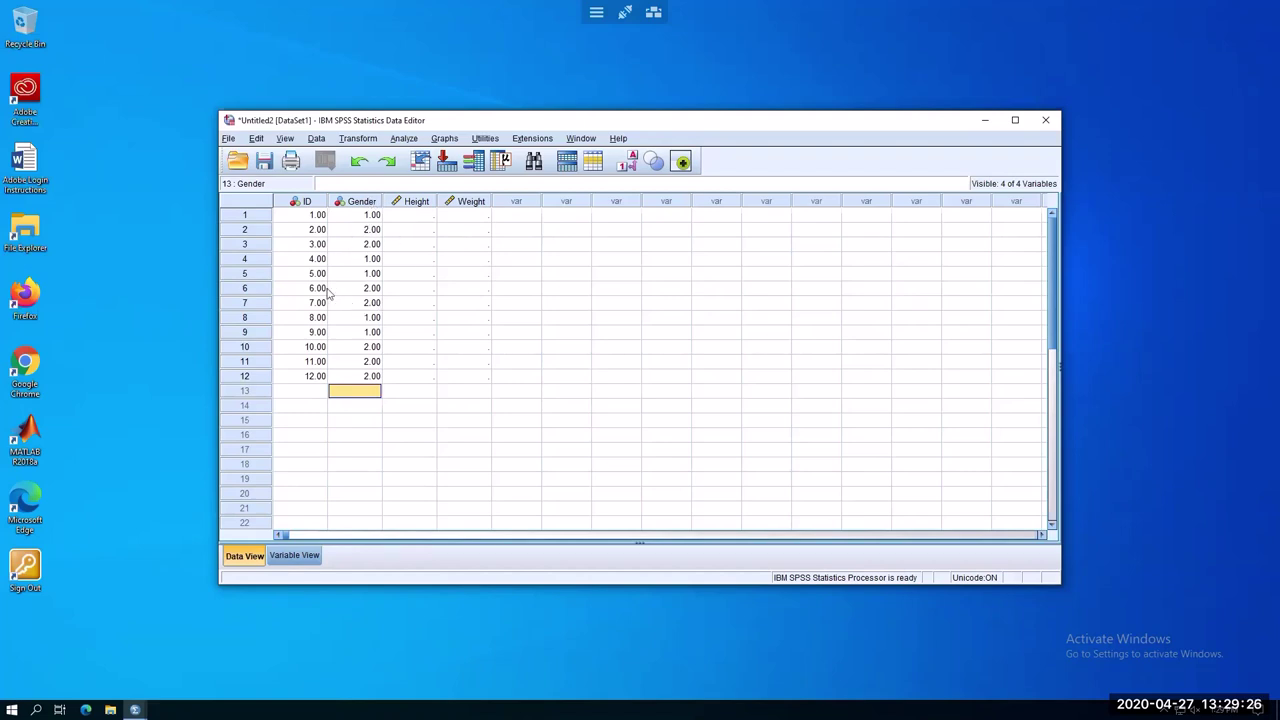
In Variable View, set Decimals to 0 for ID and Gender, then return to Data View
left_click(306, 555)
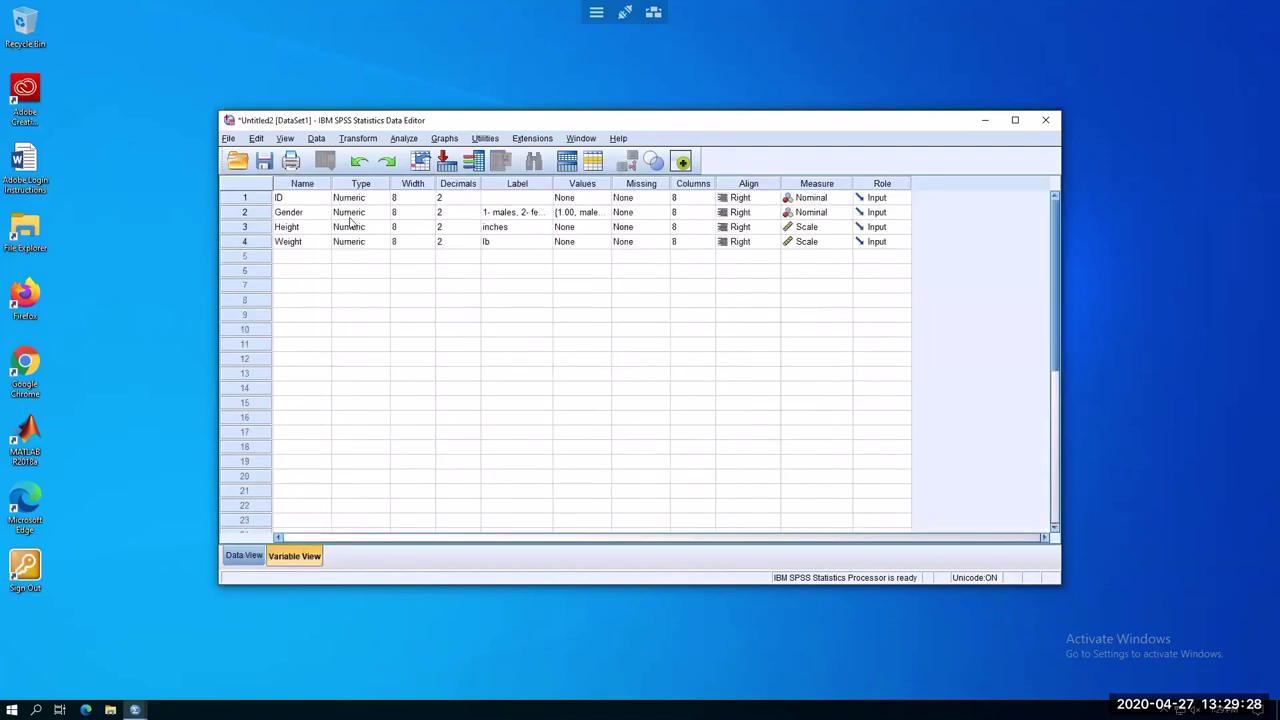
left_click(458, 199)
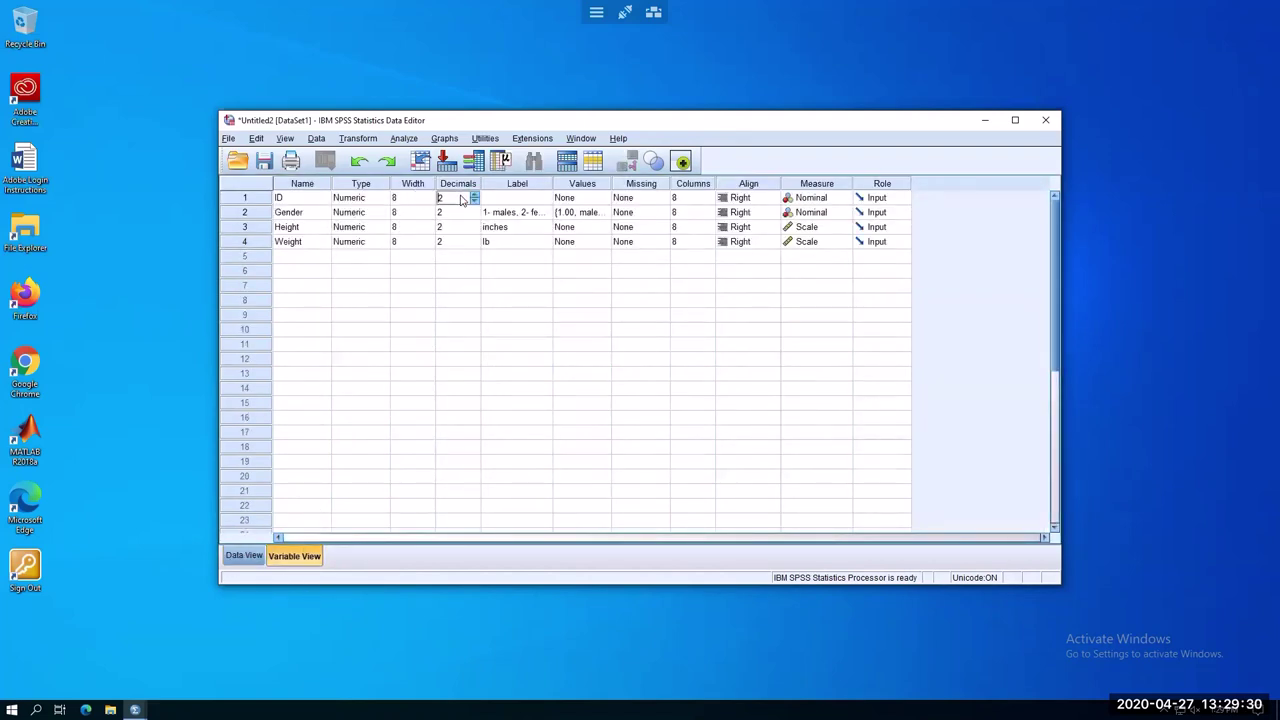
left_click(474, 201)
left_click(474, 201)
left_click(474, 216)
left_click(474, 216)
left_click(474, 216)
left_click(417, 329)
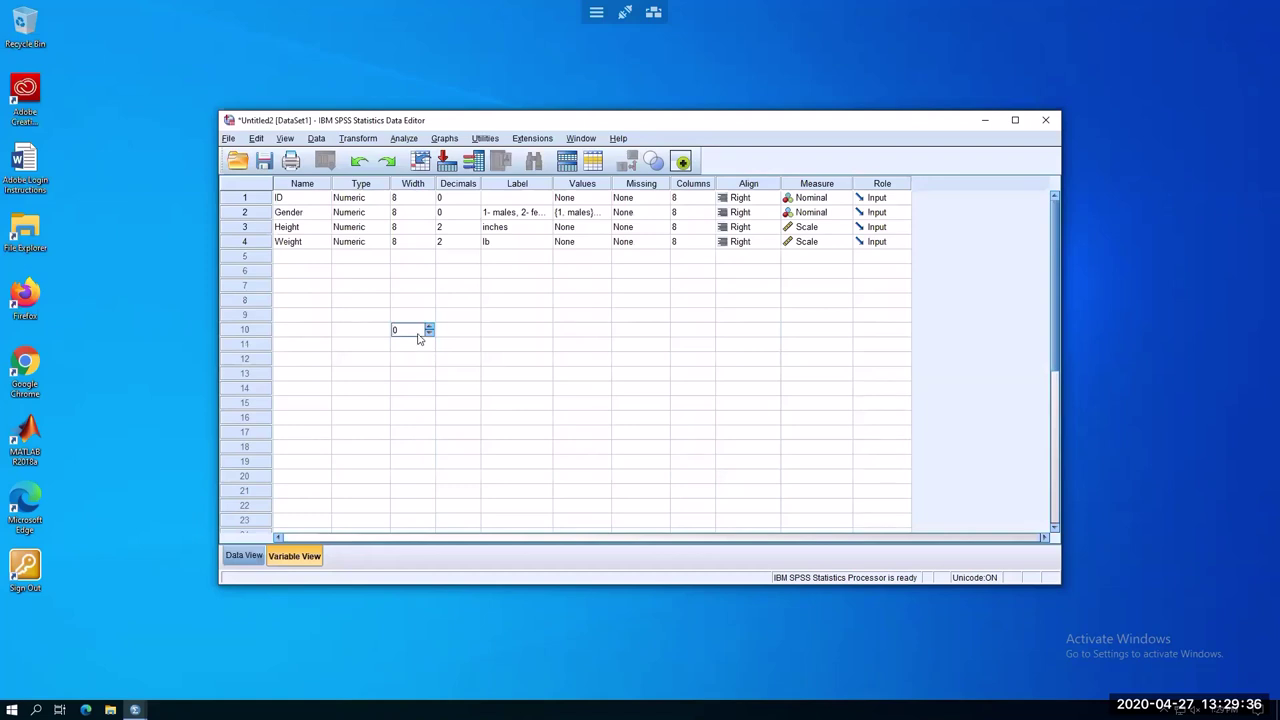
left_click(405, 287)
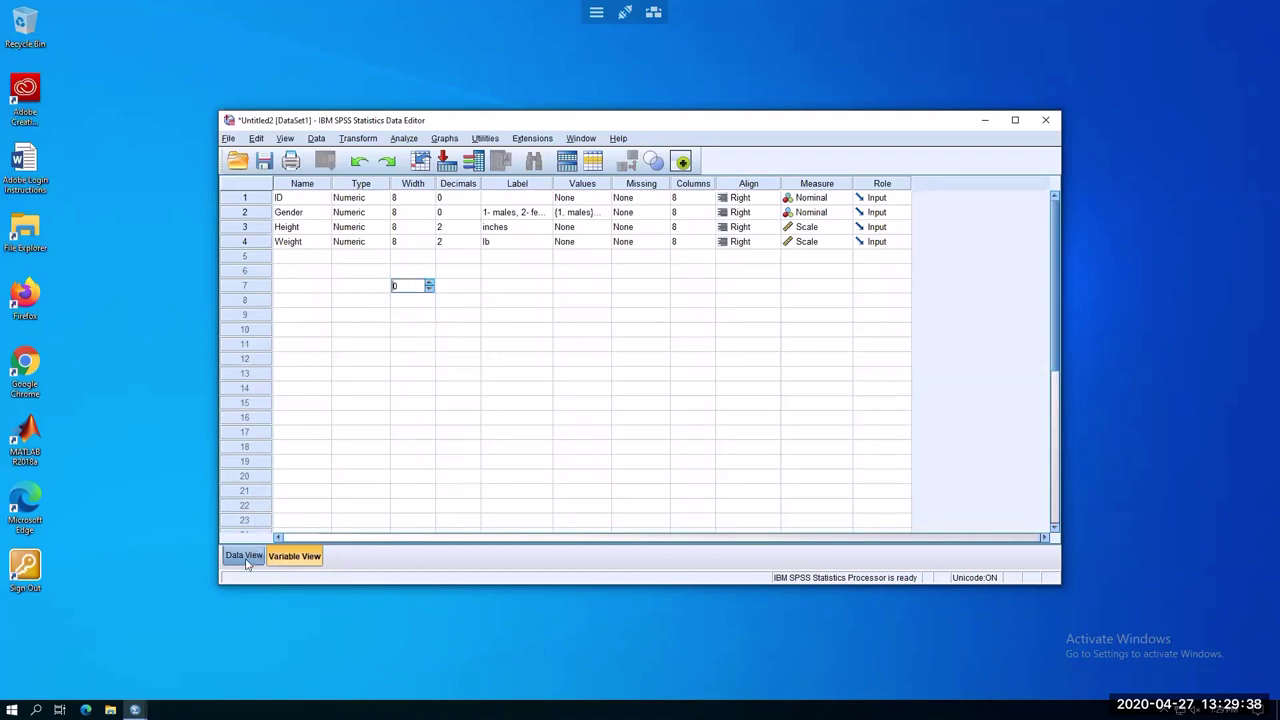
left_click(244, 556)
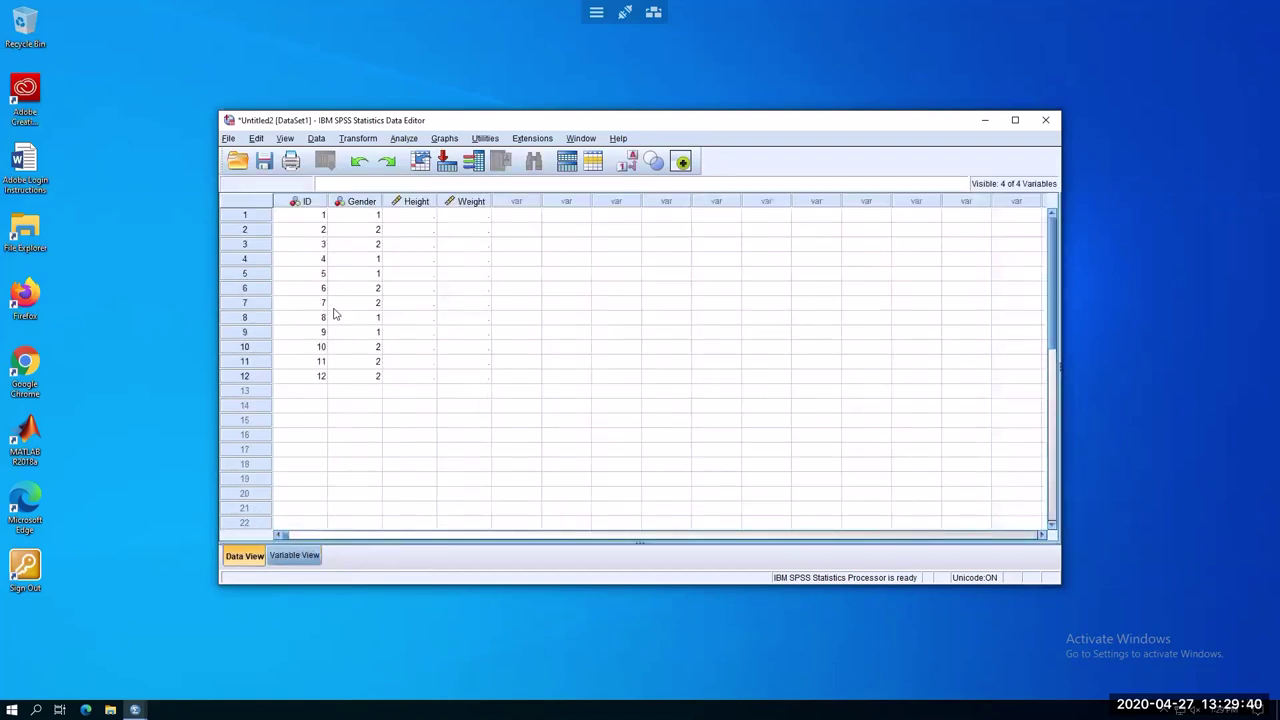
left_click(370, 216)
left_click(626, 162)
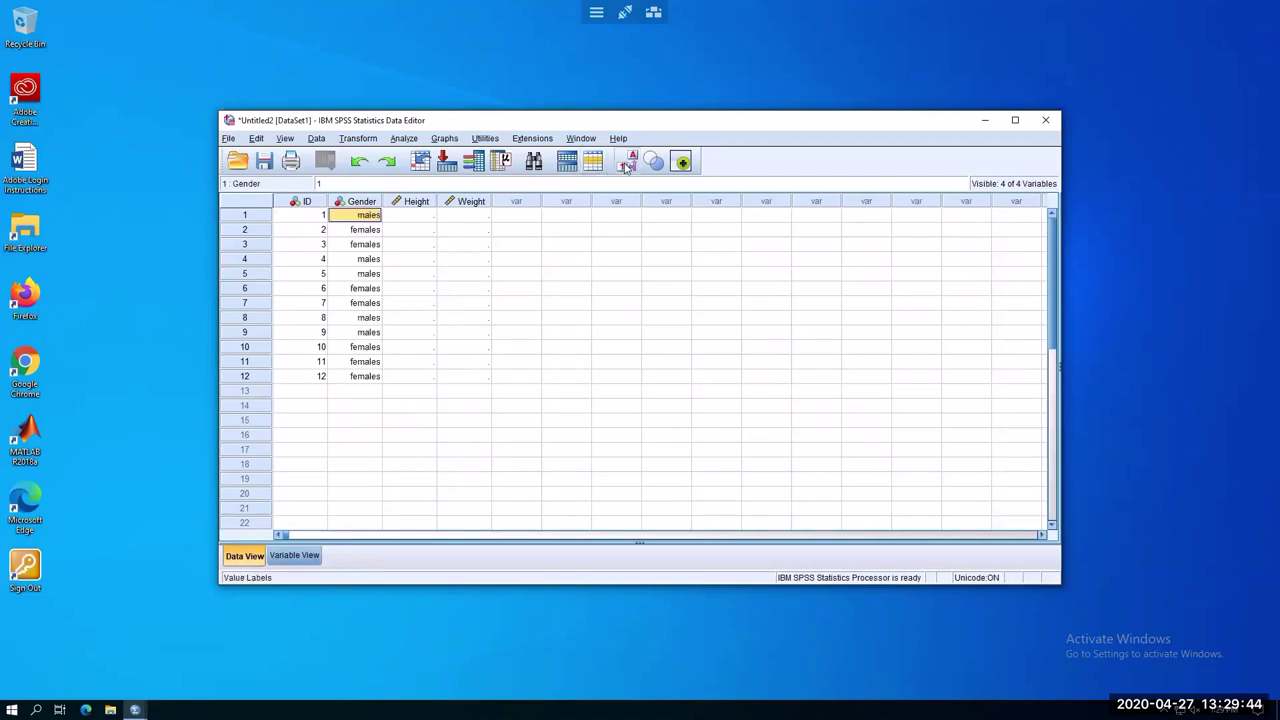
left_click(626, 164)
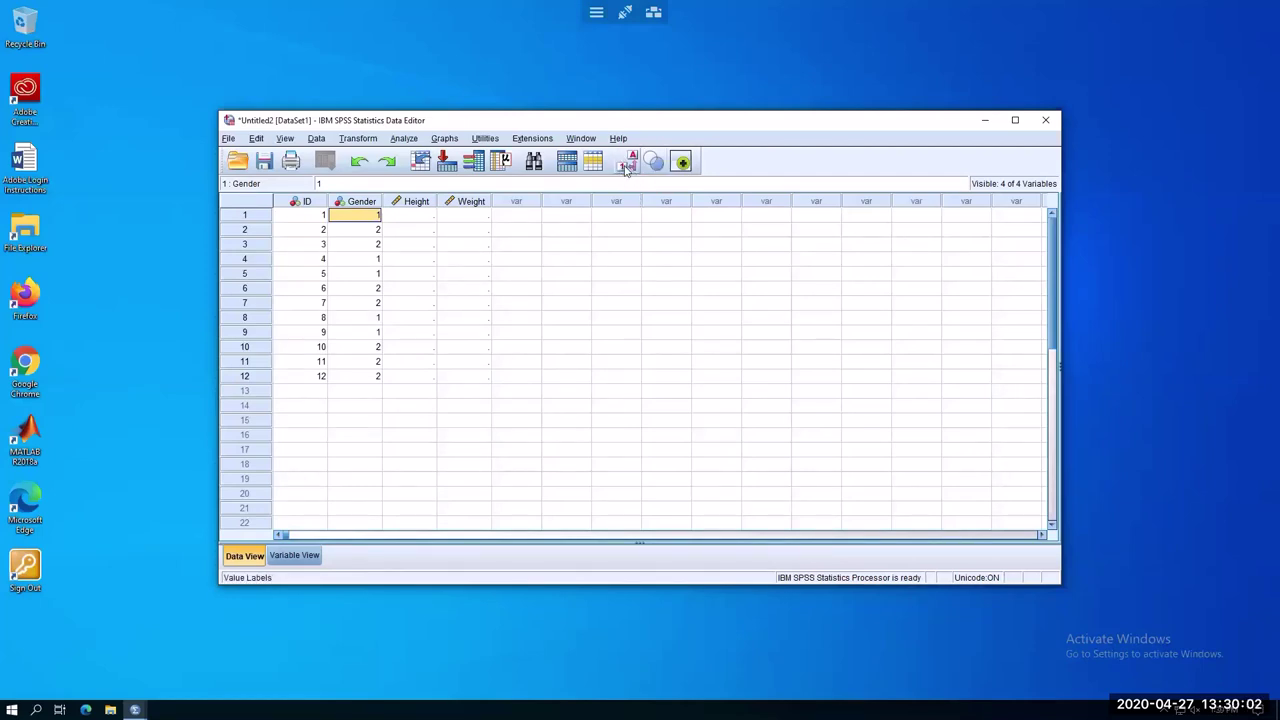
left_click(630, 168)
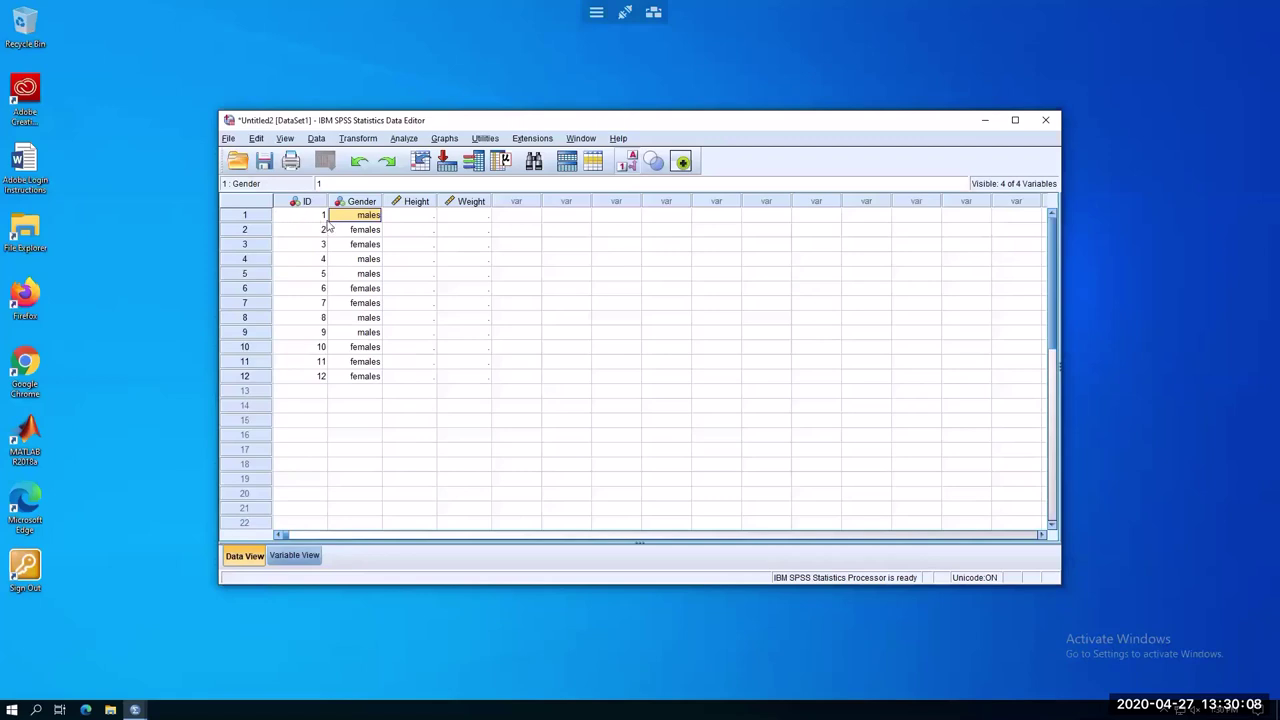
left_click(625, 166)
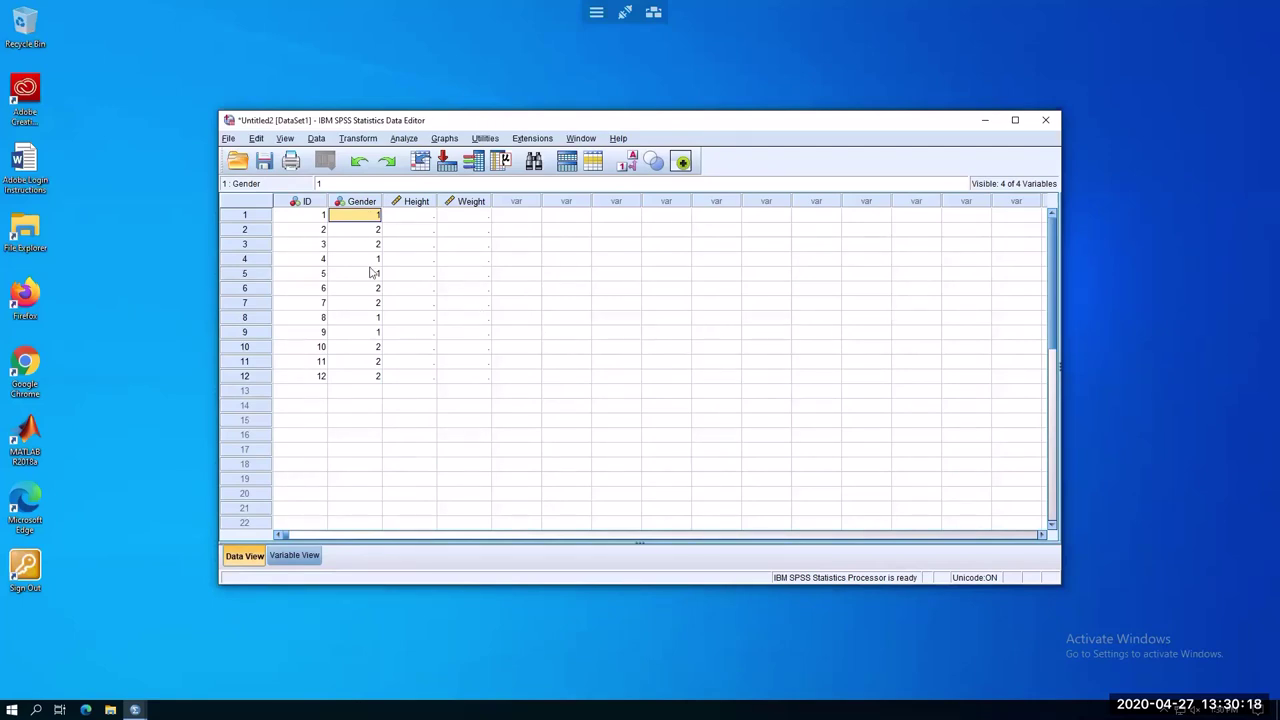
left_click(307, 557)
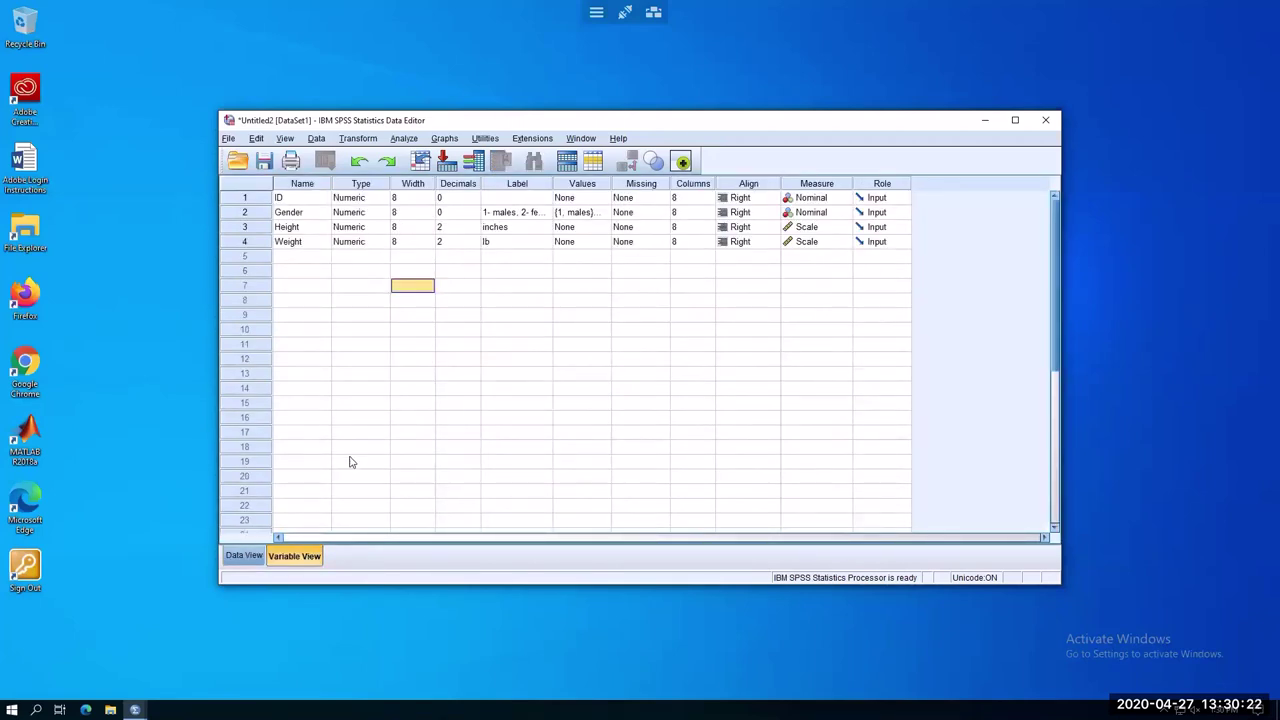
left_click(240, 556)
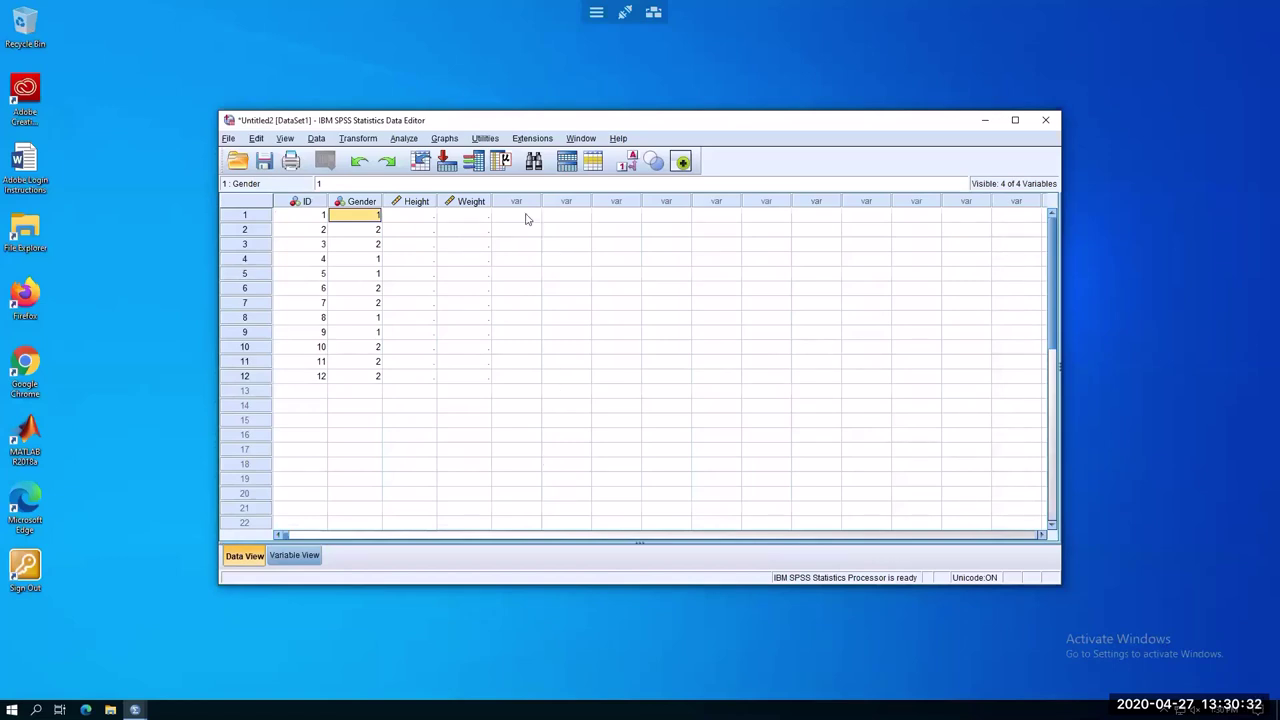
Select the Height cell for case 1 in Data View
left_click(424, 221)
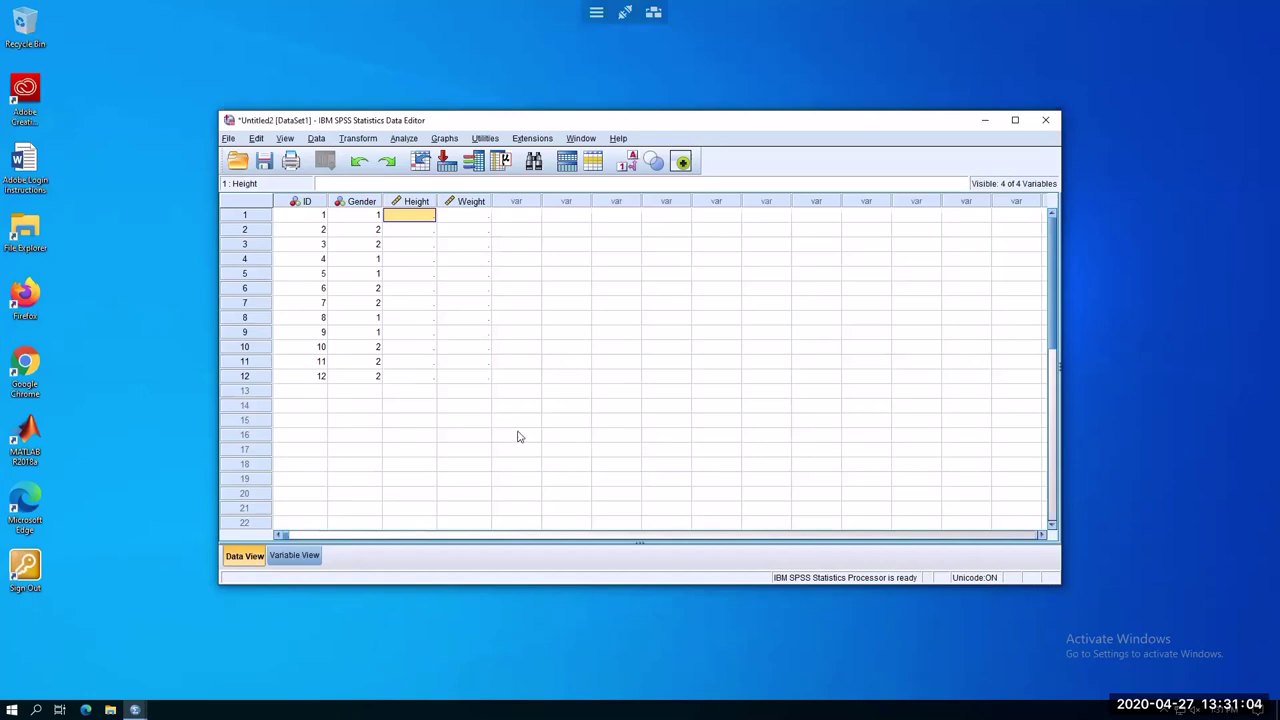
Enter heights 64, 66, 62, 70, 68 for cases 1–5
type("64")
key("Return")
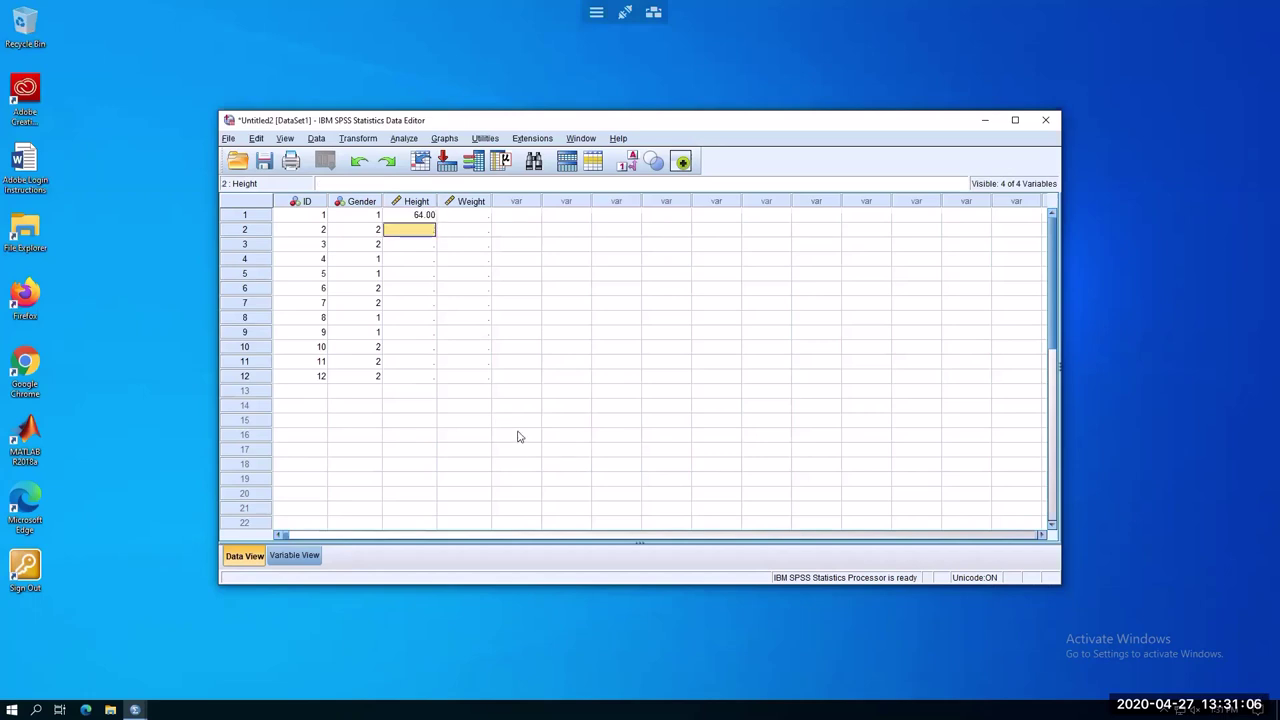
type("66")
key("Return")
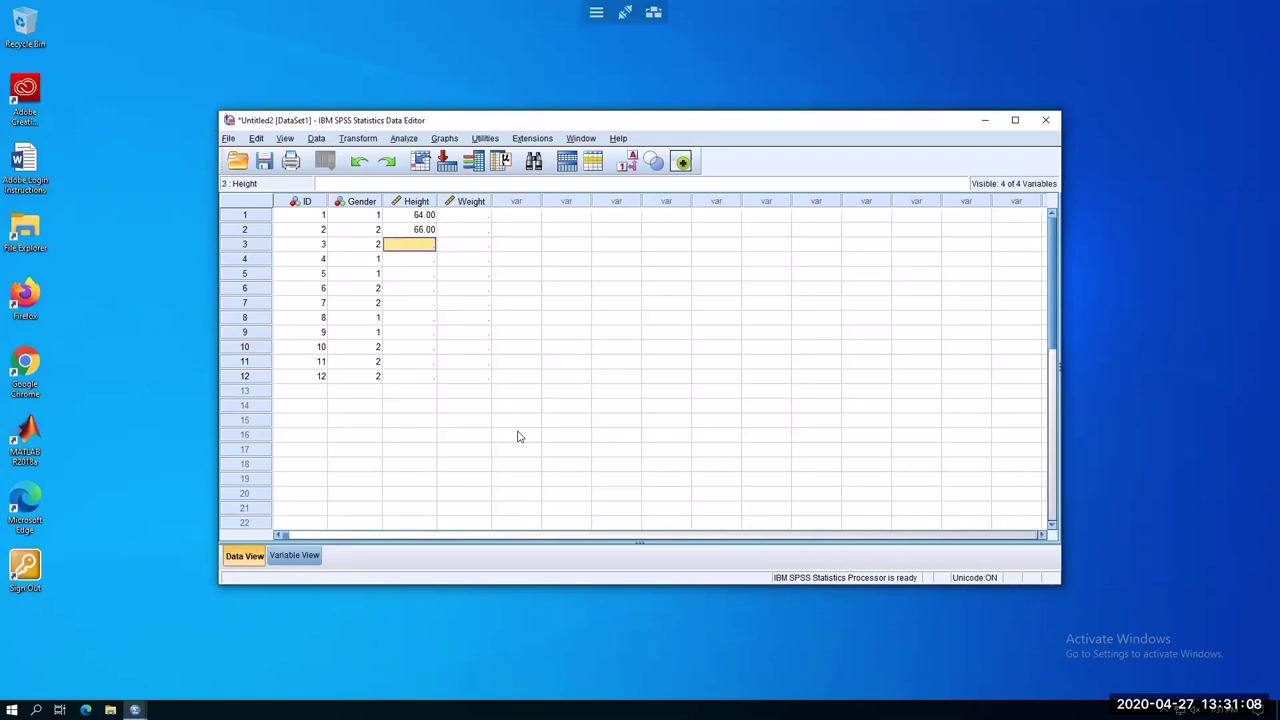
type("62")
key("Return")
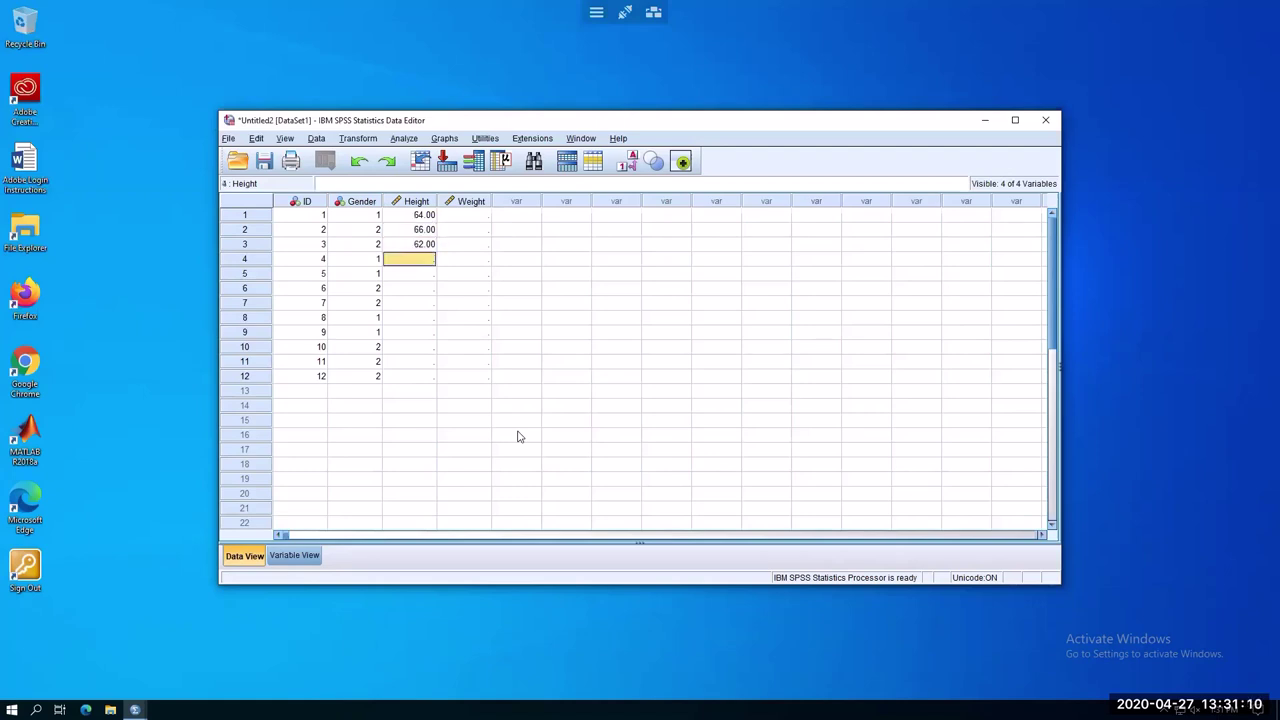
type("70")
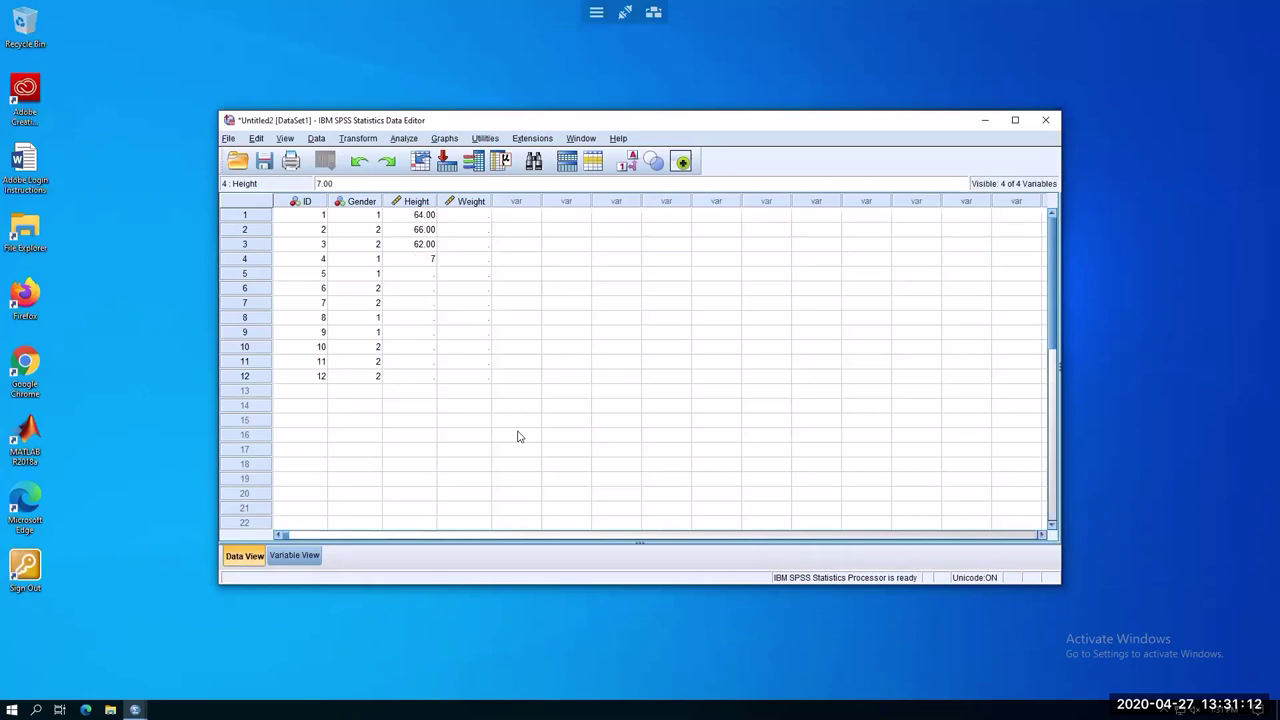
key("Return")
type("68")
key("Return")
Enter heights 64, 64, 68, 66, 66 for cases 6–10
type("64")
key("Return")
type("64")
key("Return")
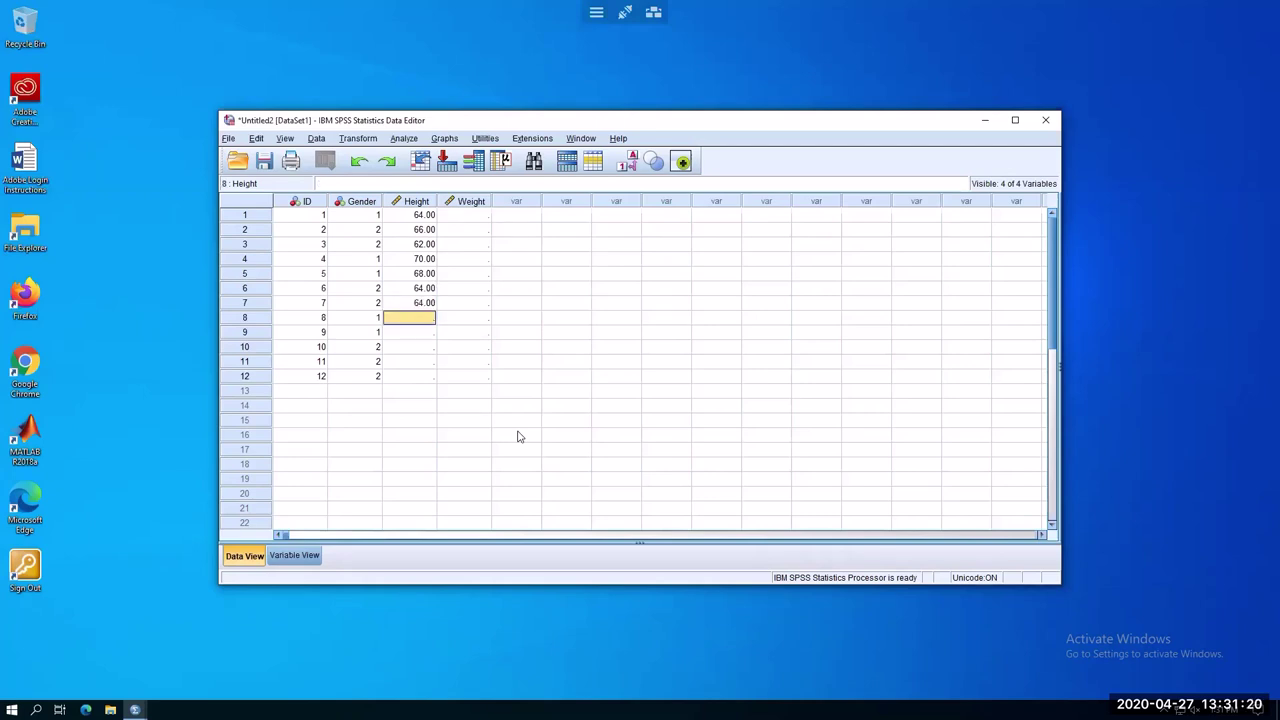
type("68")
key("Return")
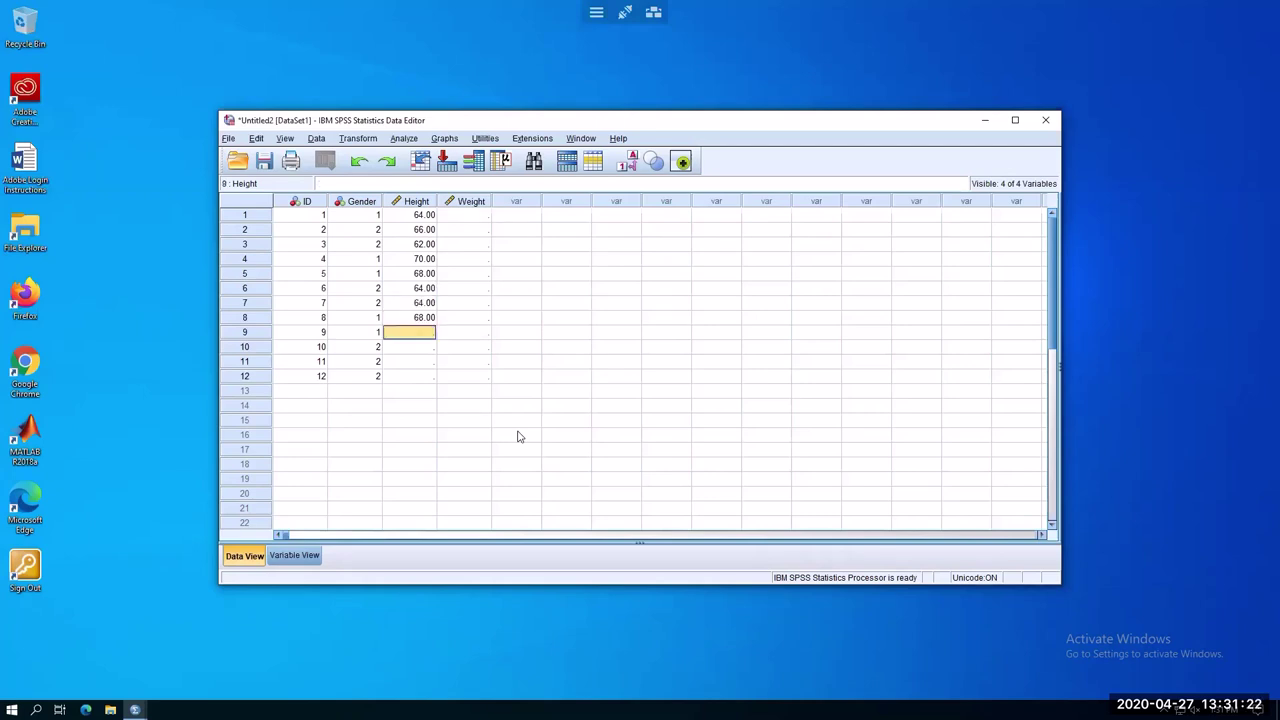
type("66")
key("Return")
type("66")
key("Return")
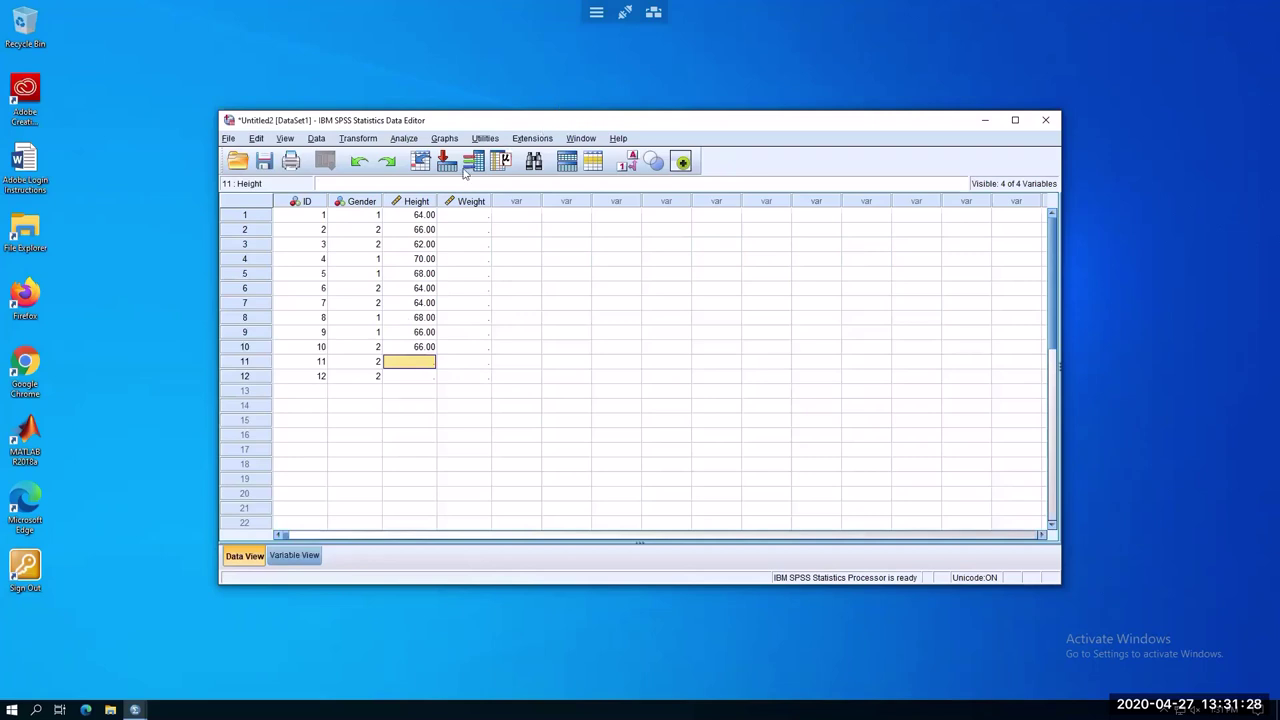
Enter weights 128, 124, 136, 153, 144 for cases 1–5
left_click(467, 219)
type("128")
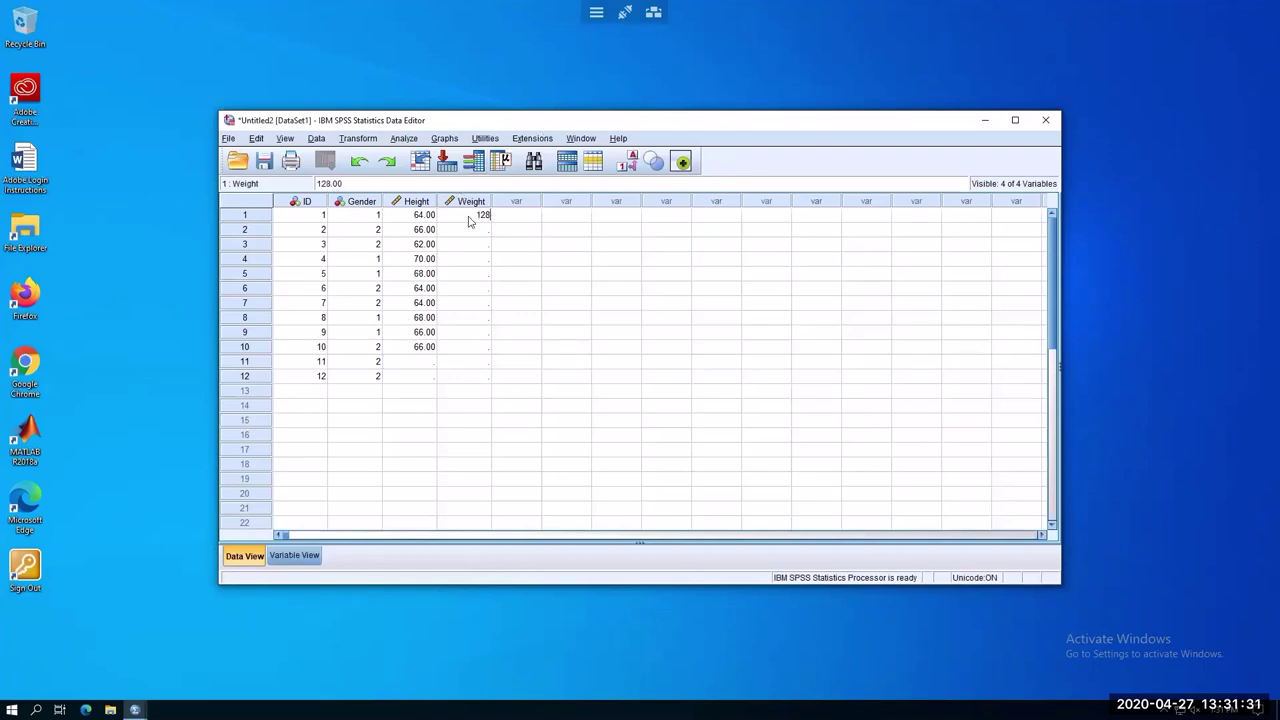
key("Return")
type("124")
key("Return")
type("136")
key("Return")
type("153")
key("Return")
type("144")
key("Return")
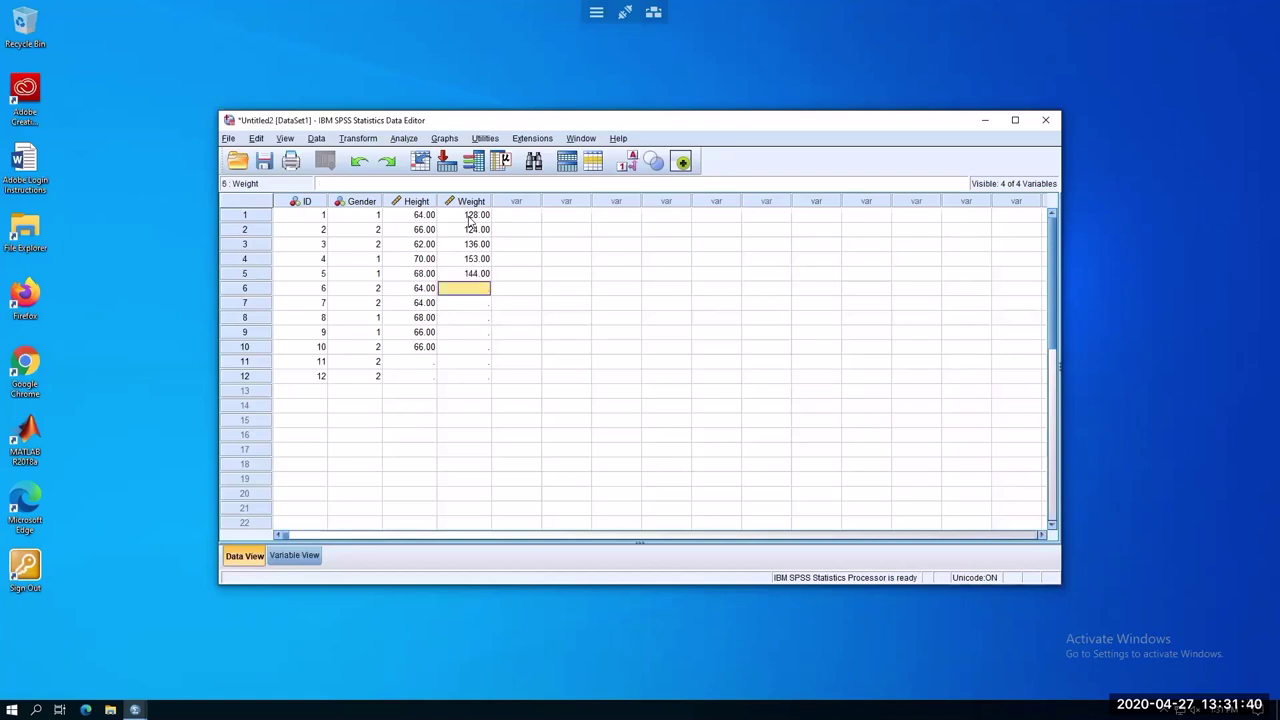
Enter weights 116, 122, 138, 151, 118 for cases 6–10
type("116")
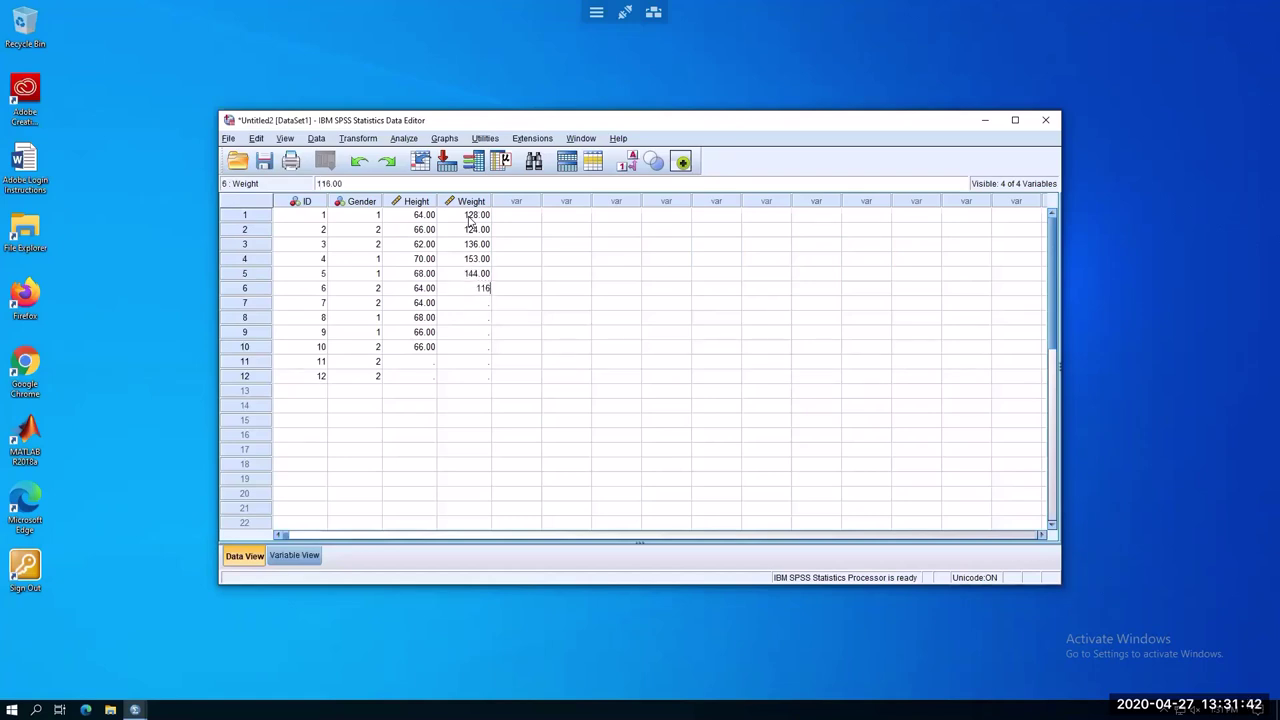
key("Return")
type("122")
key("Return")
type("138")
key("Return")
type("151")
key("Return")
type("11")
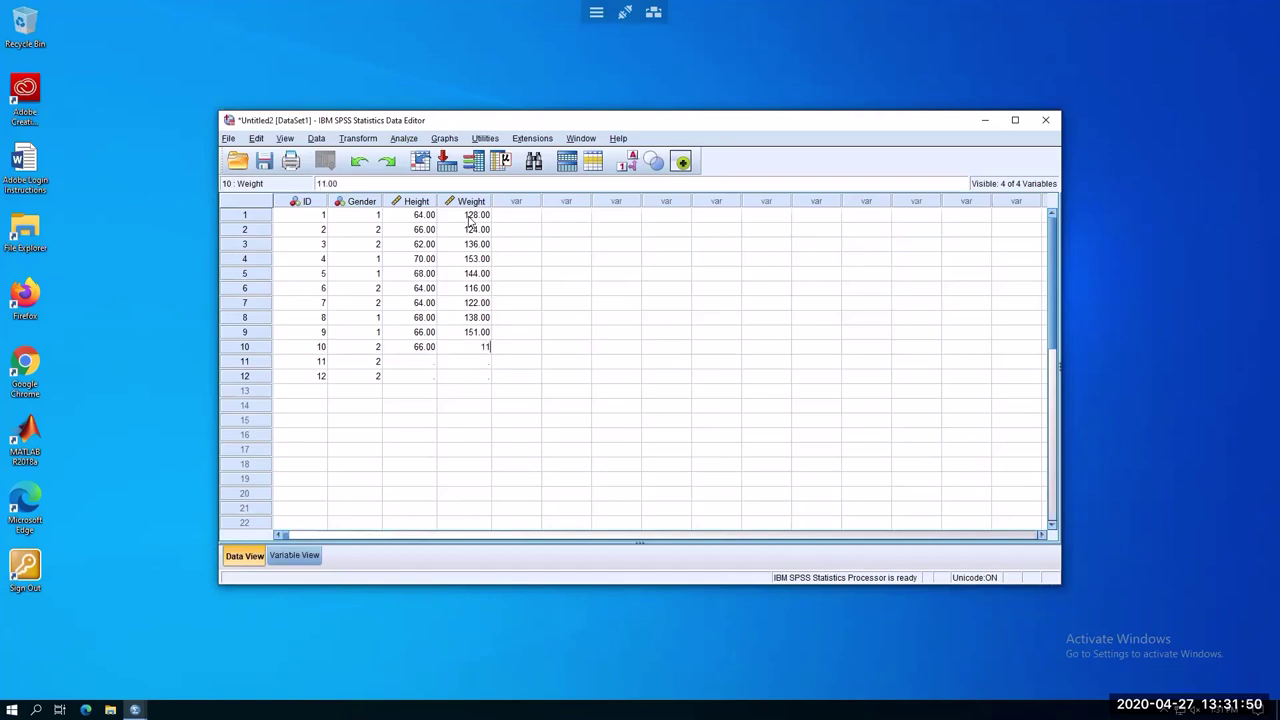
type("8")
key("Return")
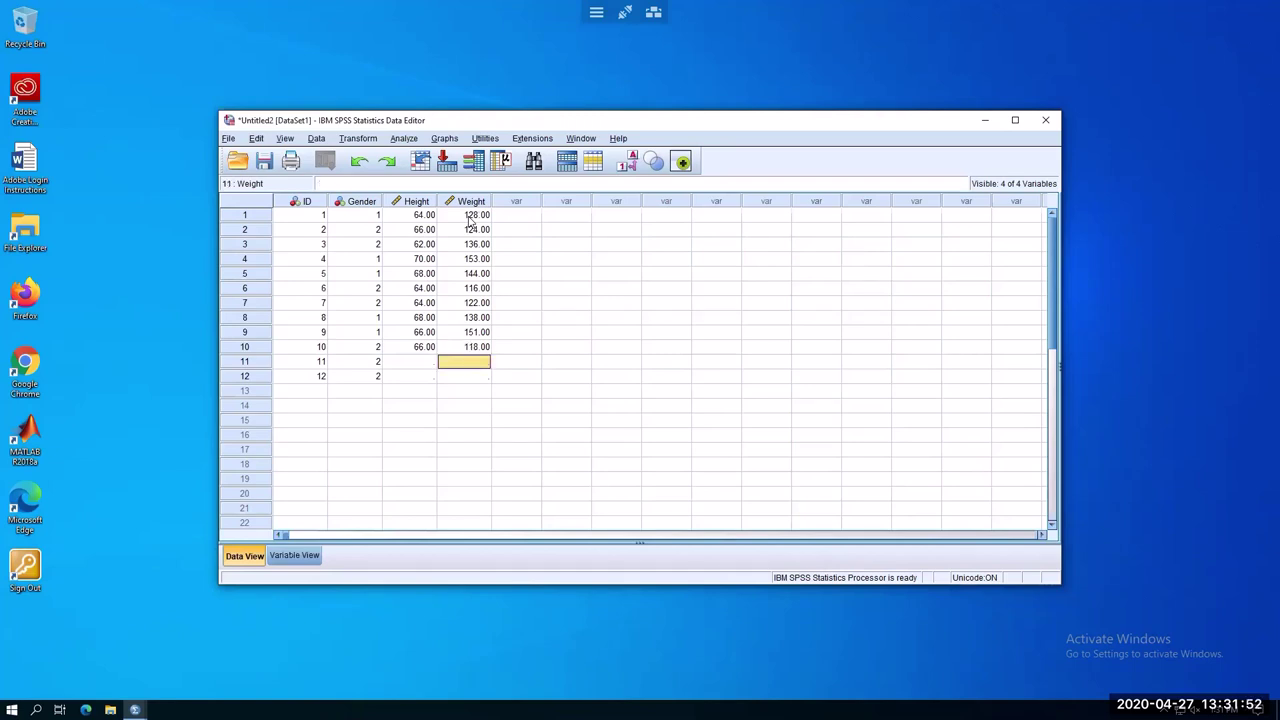
Enter 64 as the Height for case 7
left_click(488, 451)
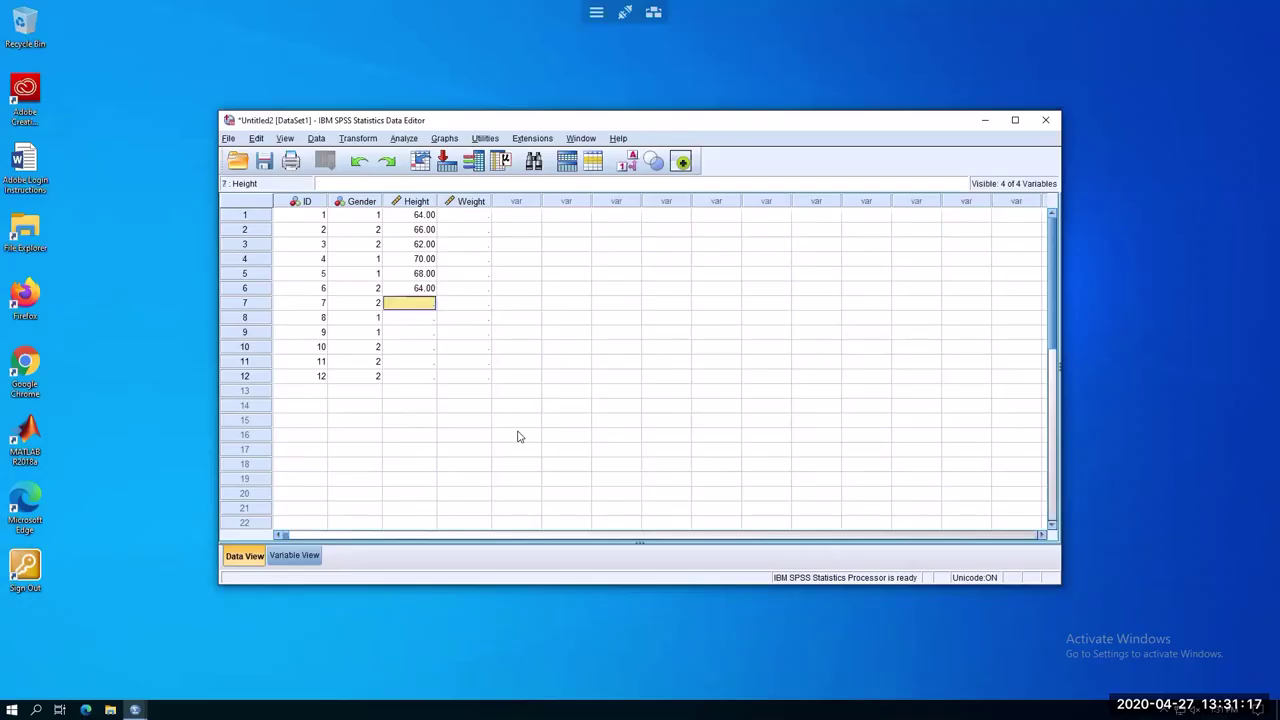
type("64")
key("Return")
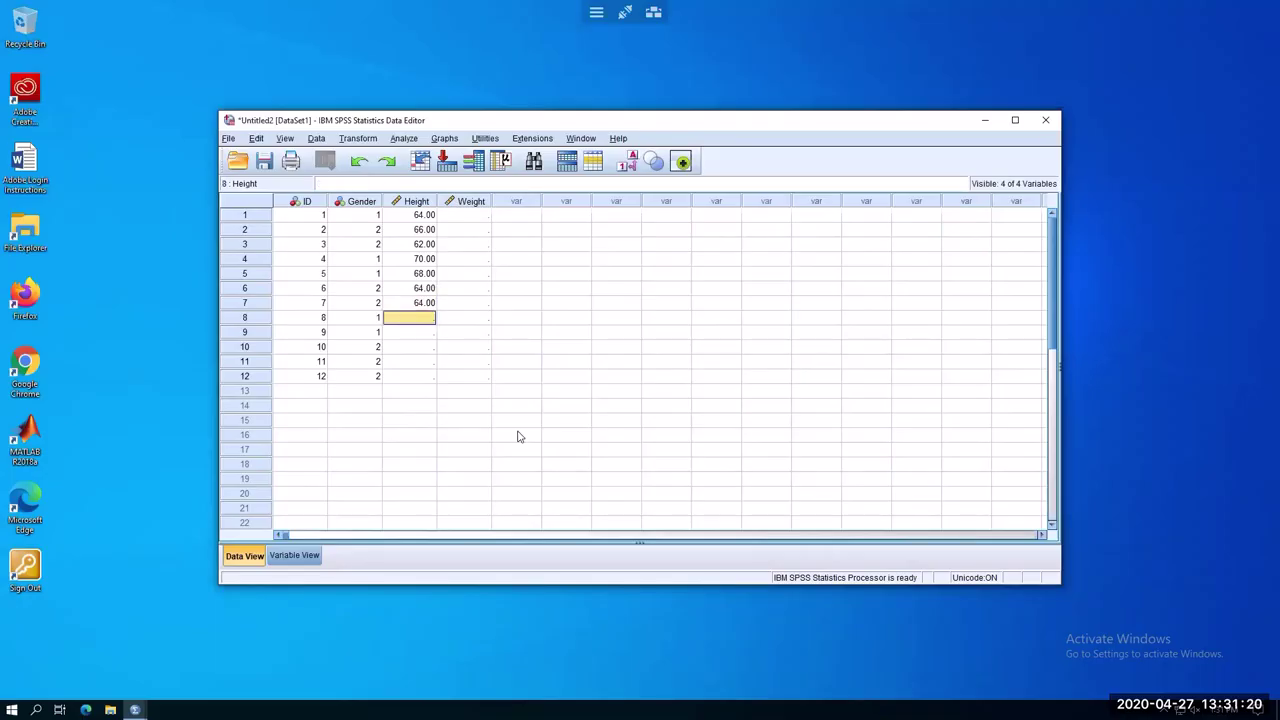
Enter heights 68, 66, 66 for cases 8–10
type("68")
key("Return")
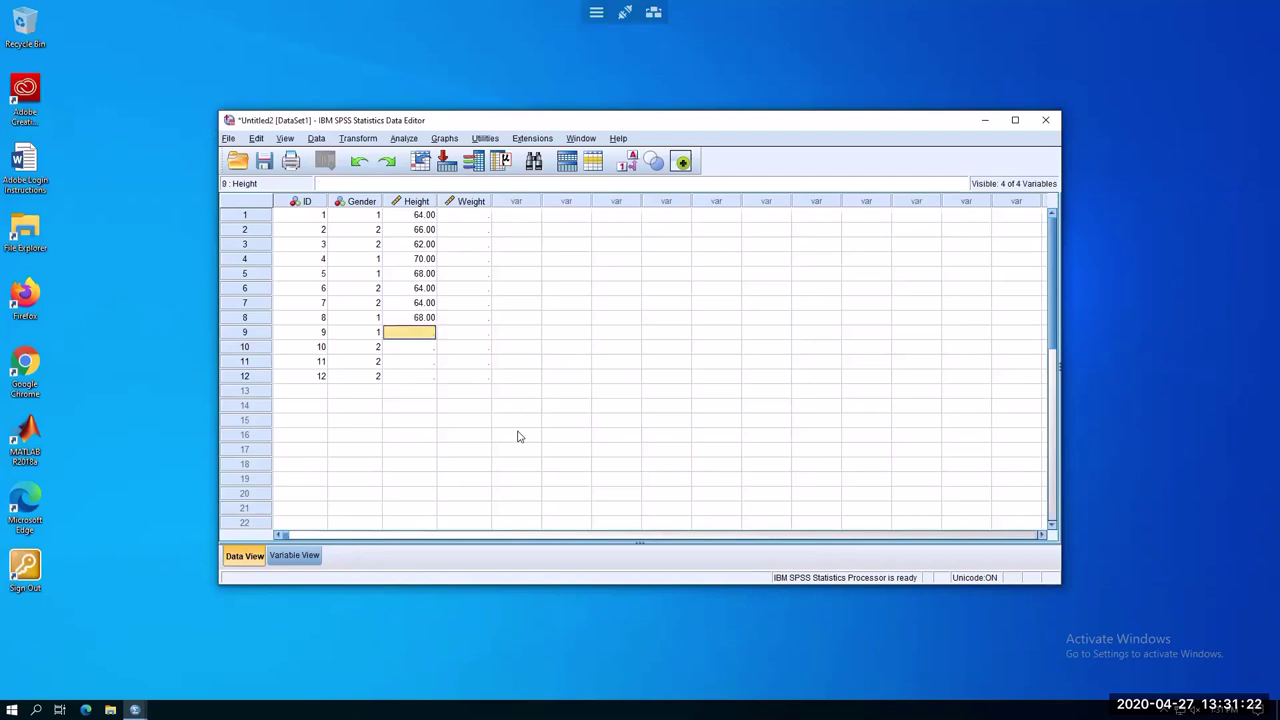
type("66")
key("Return")
type("66")
key("Return")
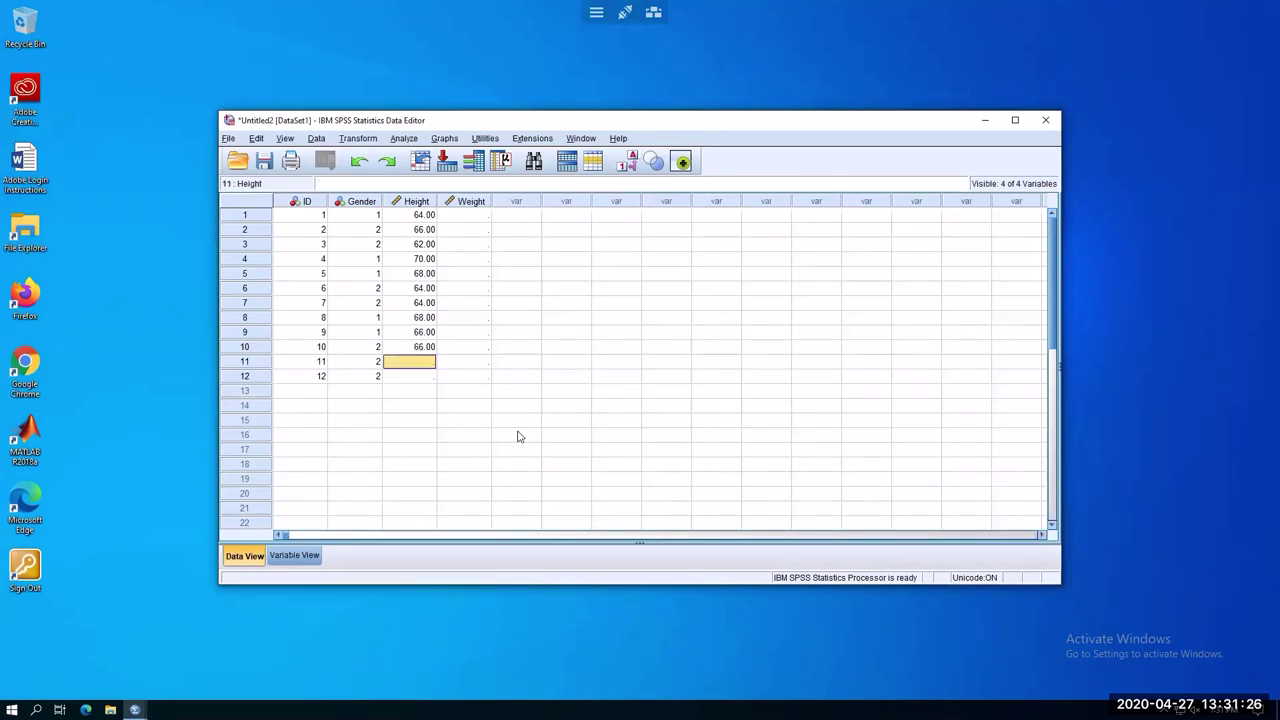
Enter weights 128, 124, 136, 153, 144 for cases 1–5
left_click(467, 219)
type("128")
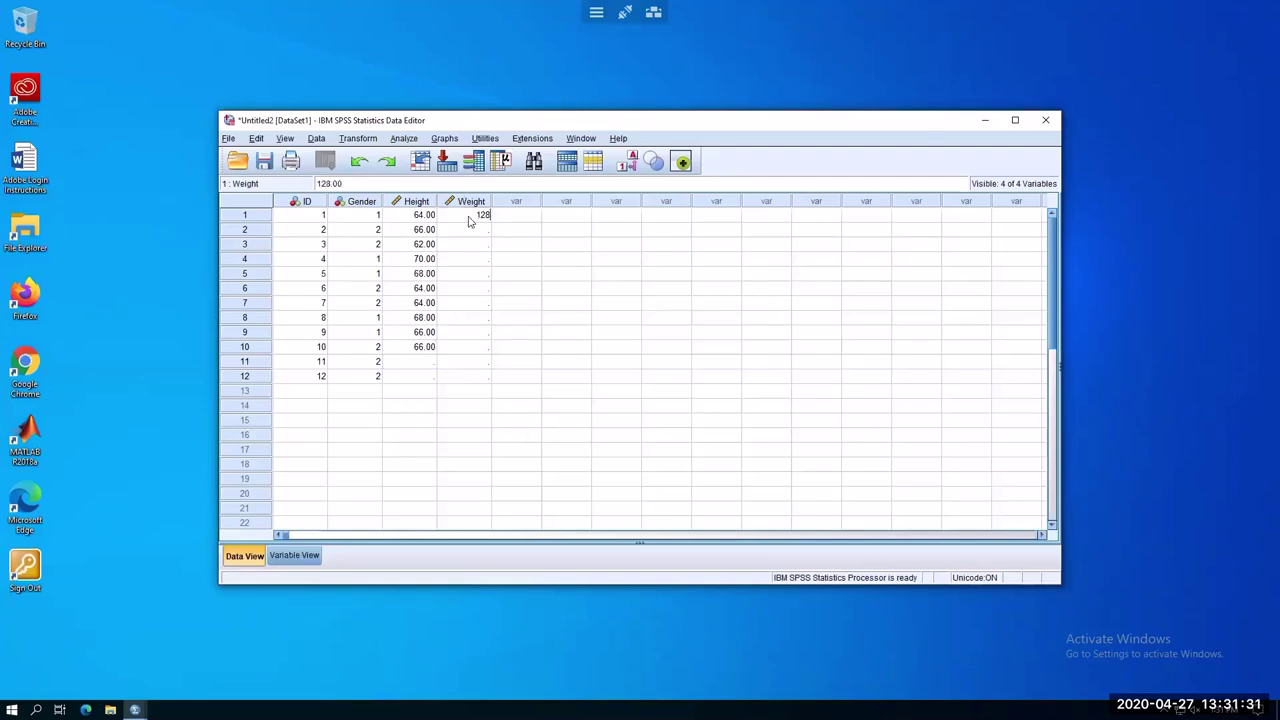
key("Return")
type("124")
key("Return")
type("136")
key("Return")
type("153")
key("Return")
type("144")
key("Return")
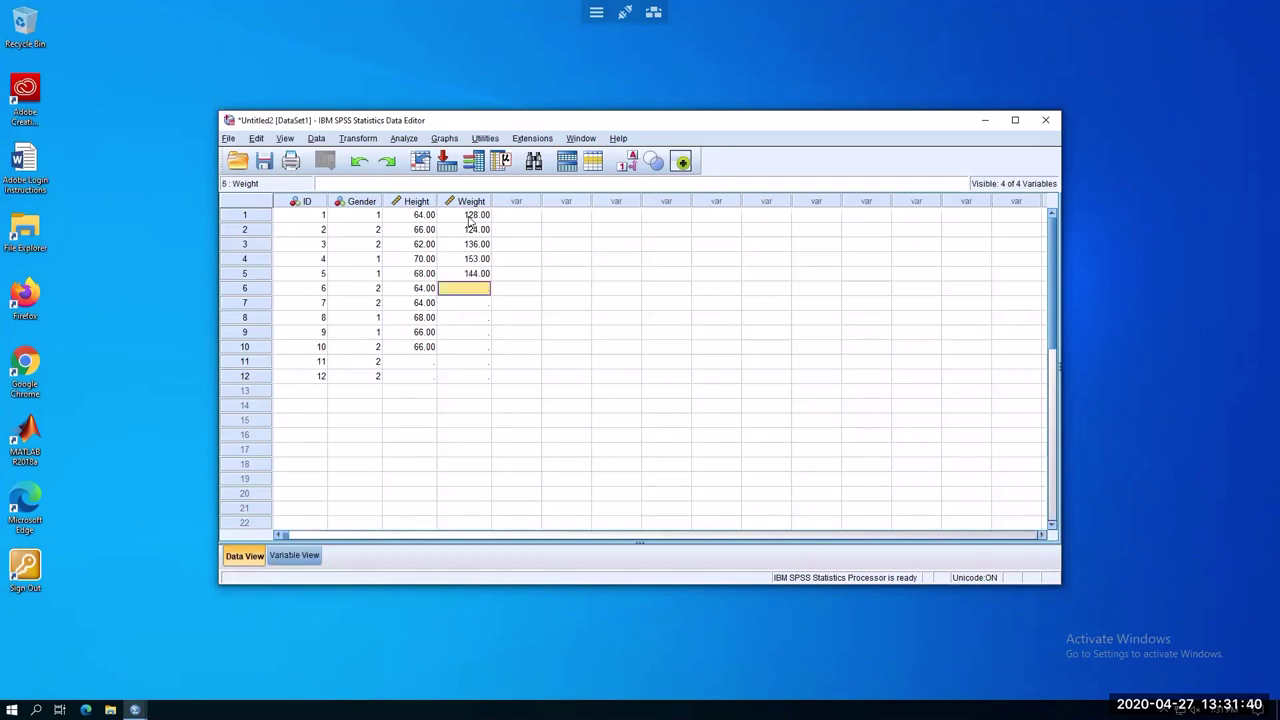
Enter weights 116, 122, 138, 151, 118 for cases 6–10
type("116")
key("Return")
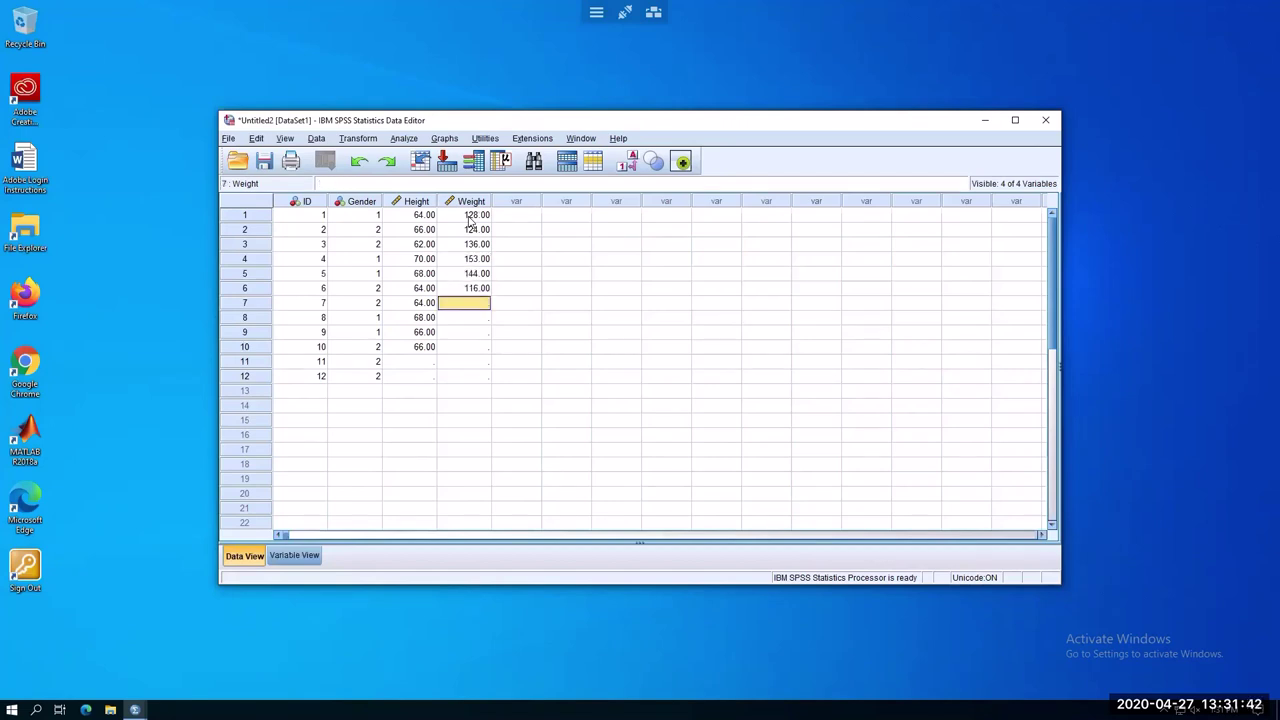
type("122")
key("Return")
type("138")
key("Return")
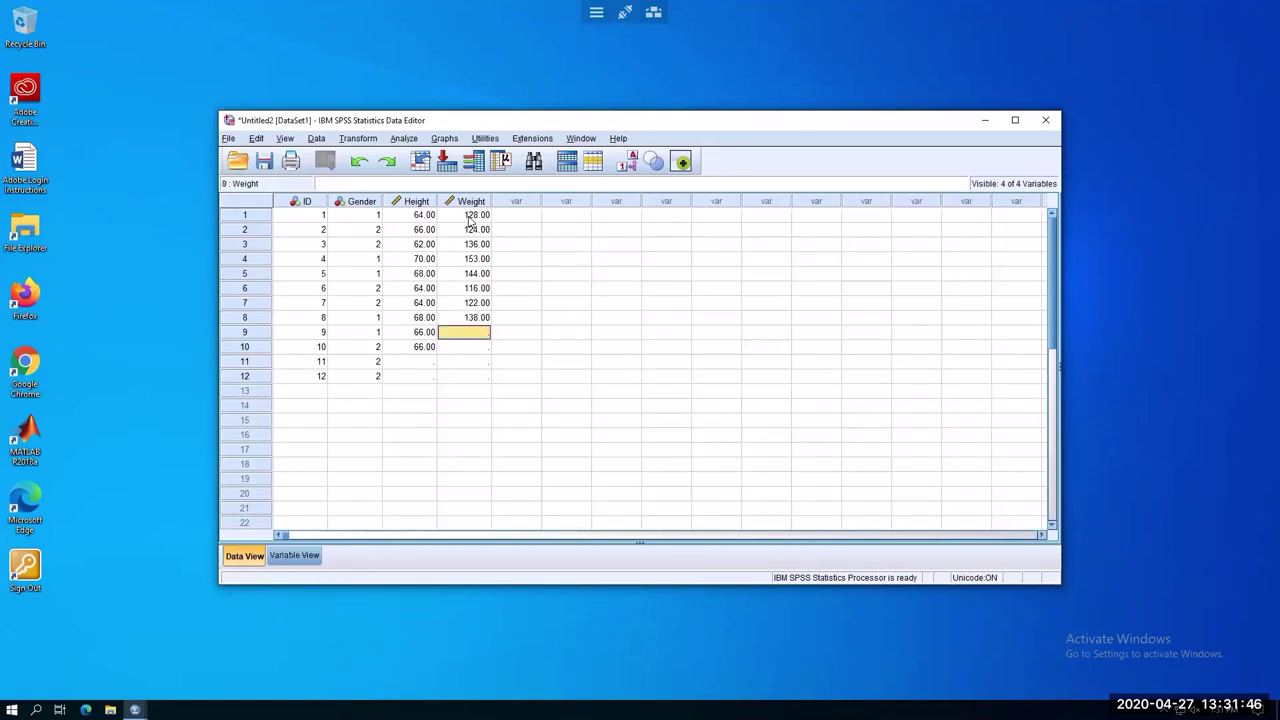
type("15")
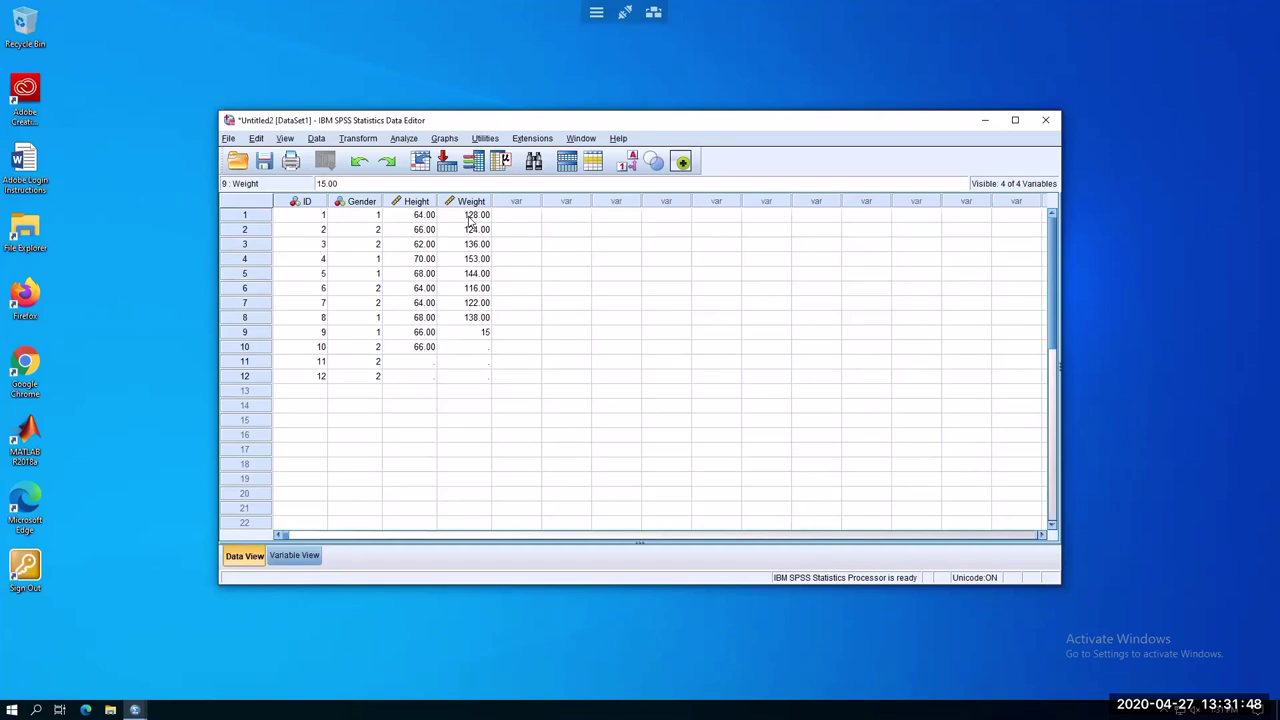
type("1")
key("Return")
type("118")
key("Return")
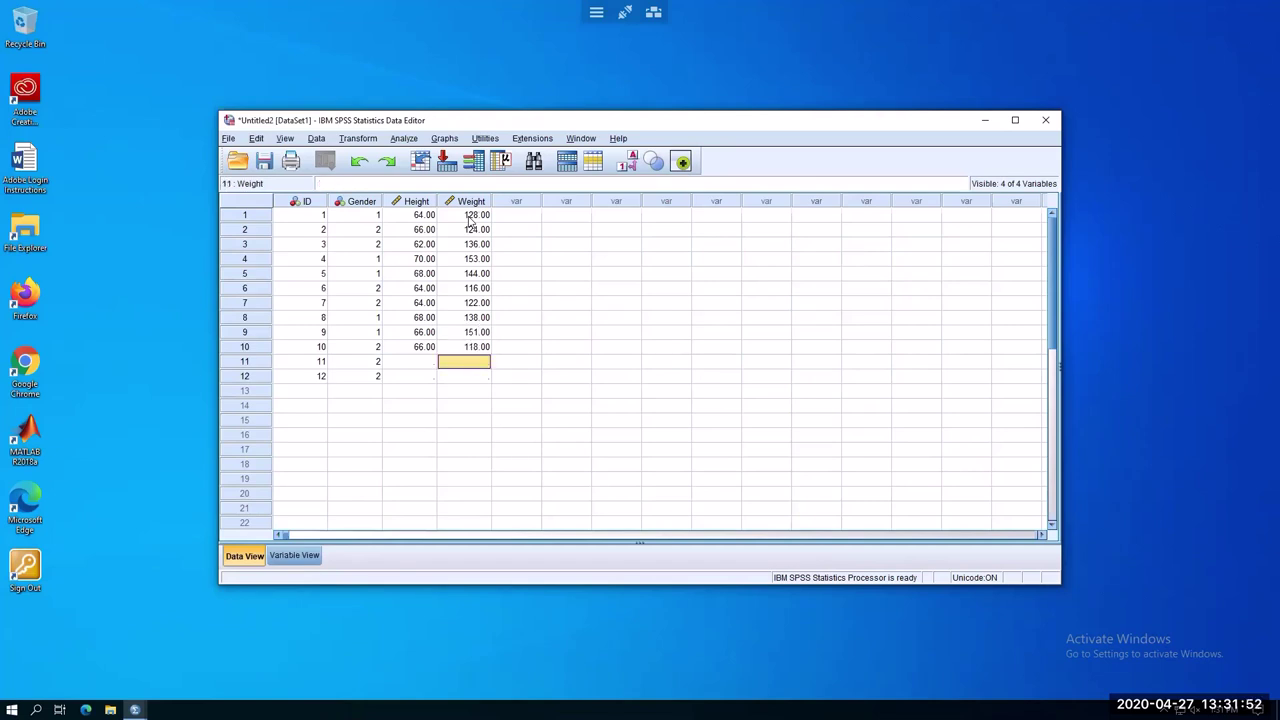
left_click(488, 450)
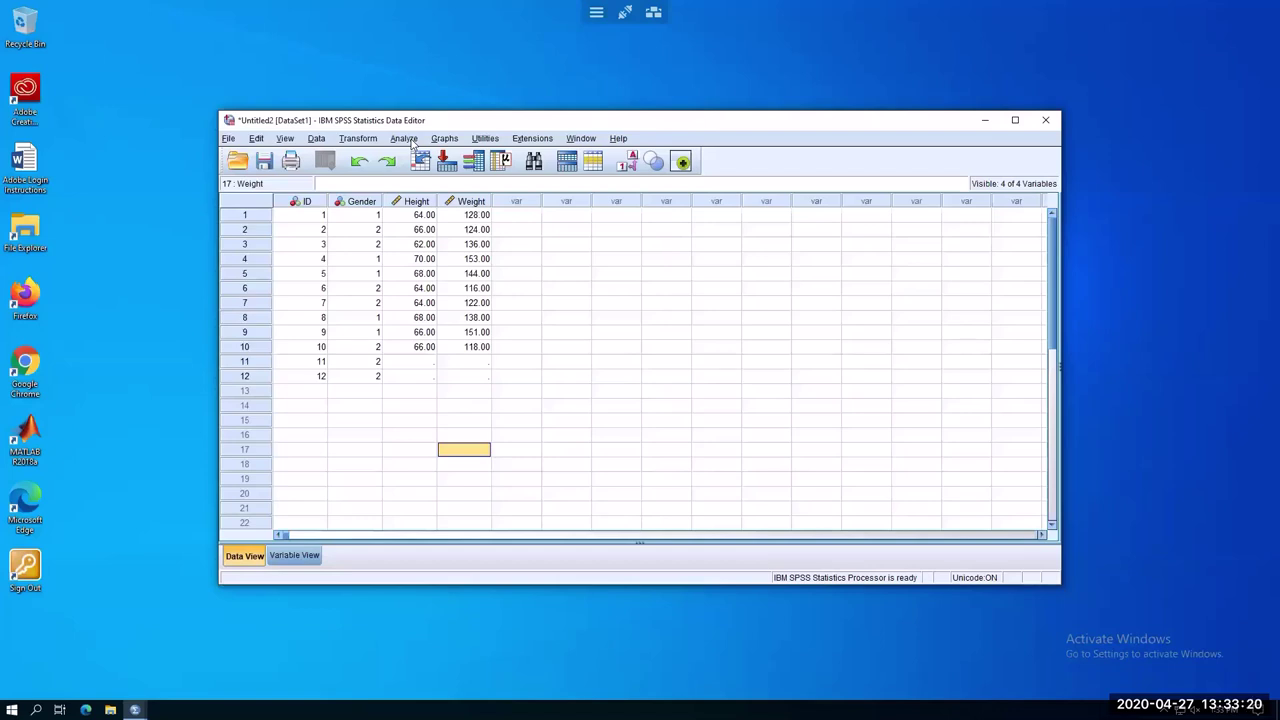
Open the Descriptives dialog from Analyze > Descriptive Statistics for the height and weight data
left_click(405, 139)
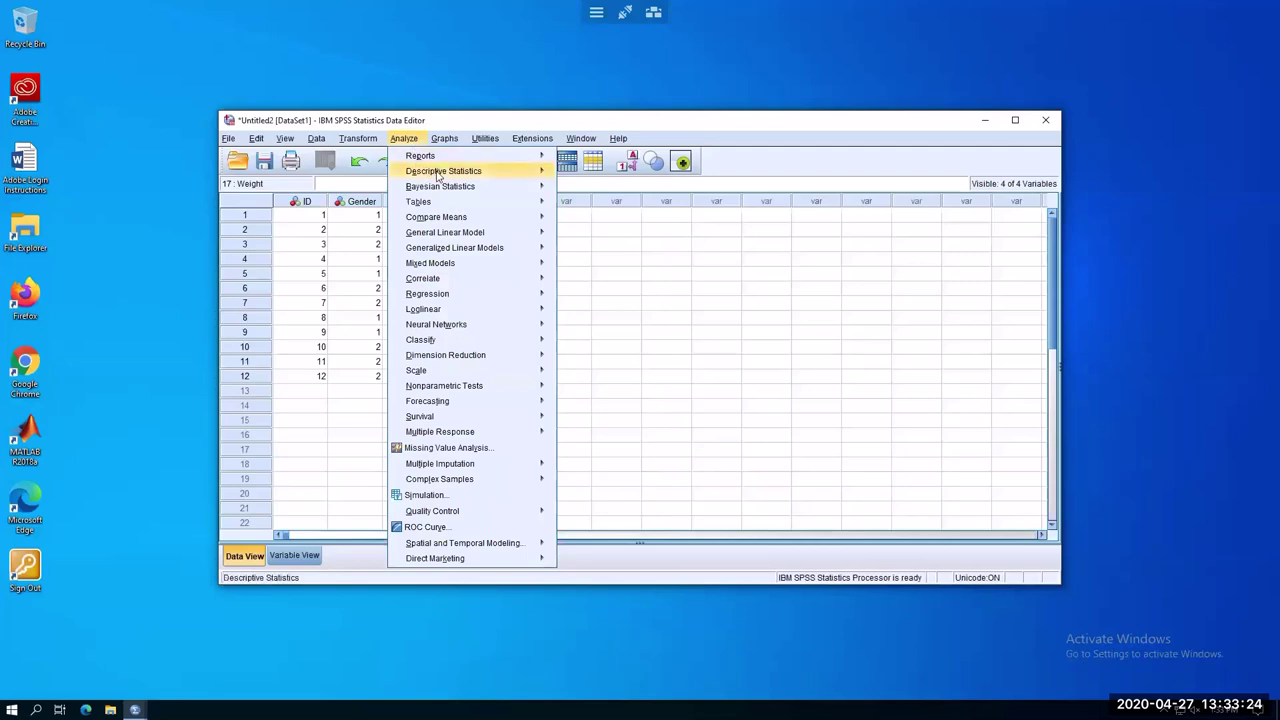
mouse_move(437, 174)
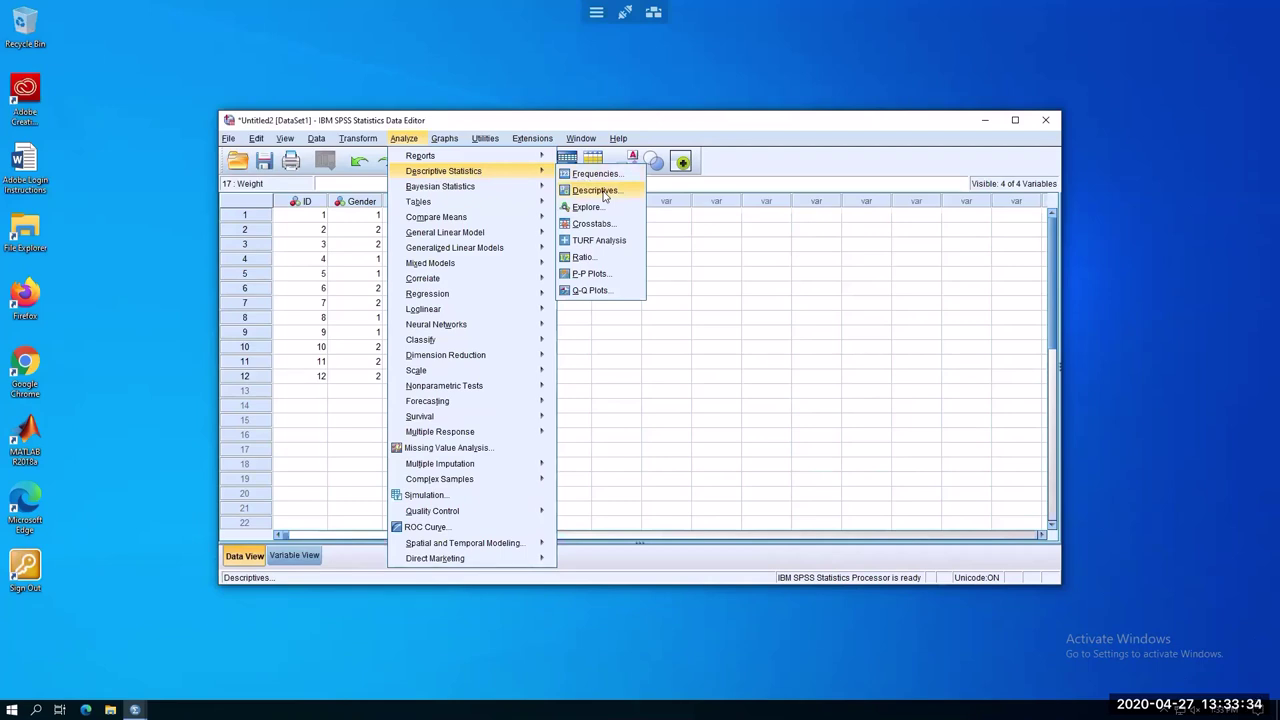
left_click(603, 195)
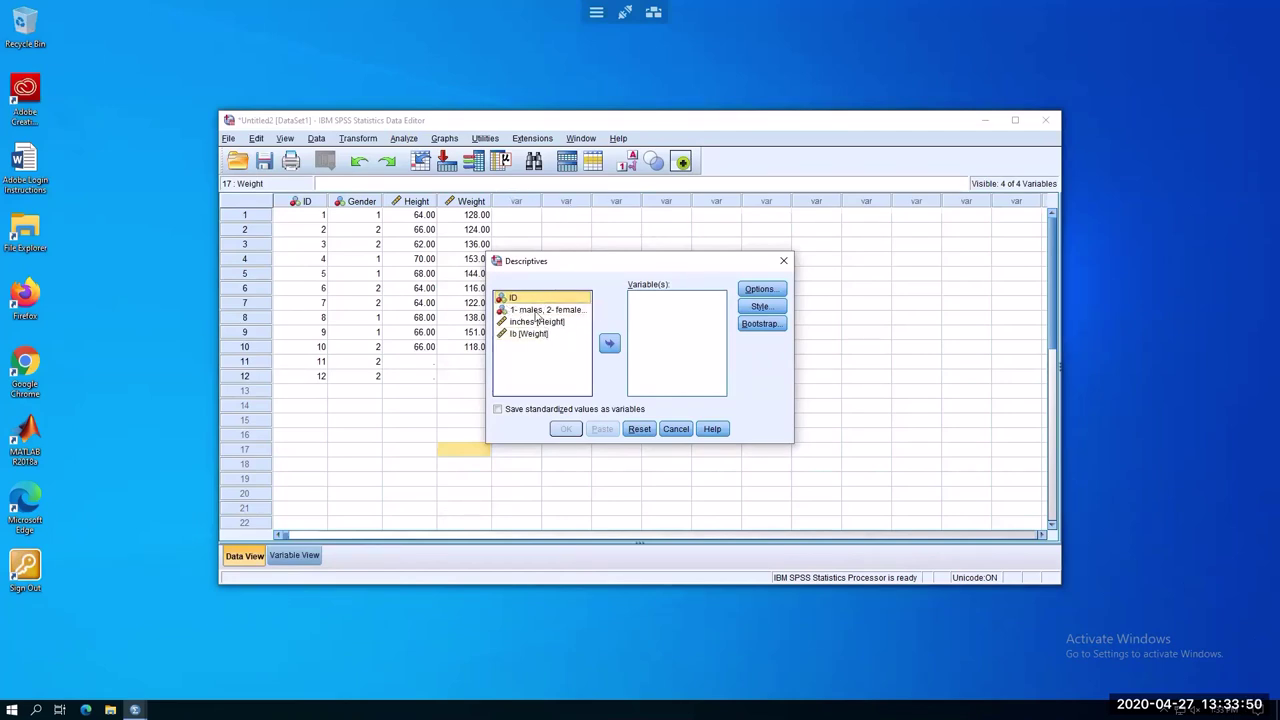
Add Gender, Height and Weight to the Descriptives Variable(s) list
left_click(537, 312)
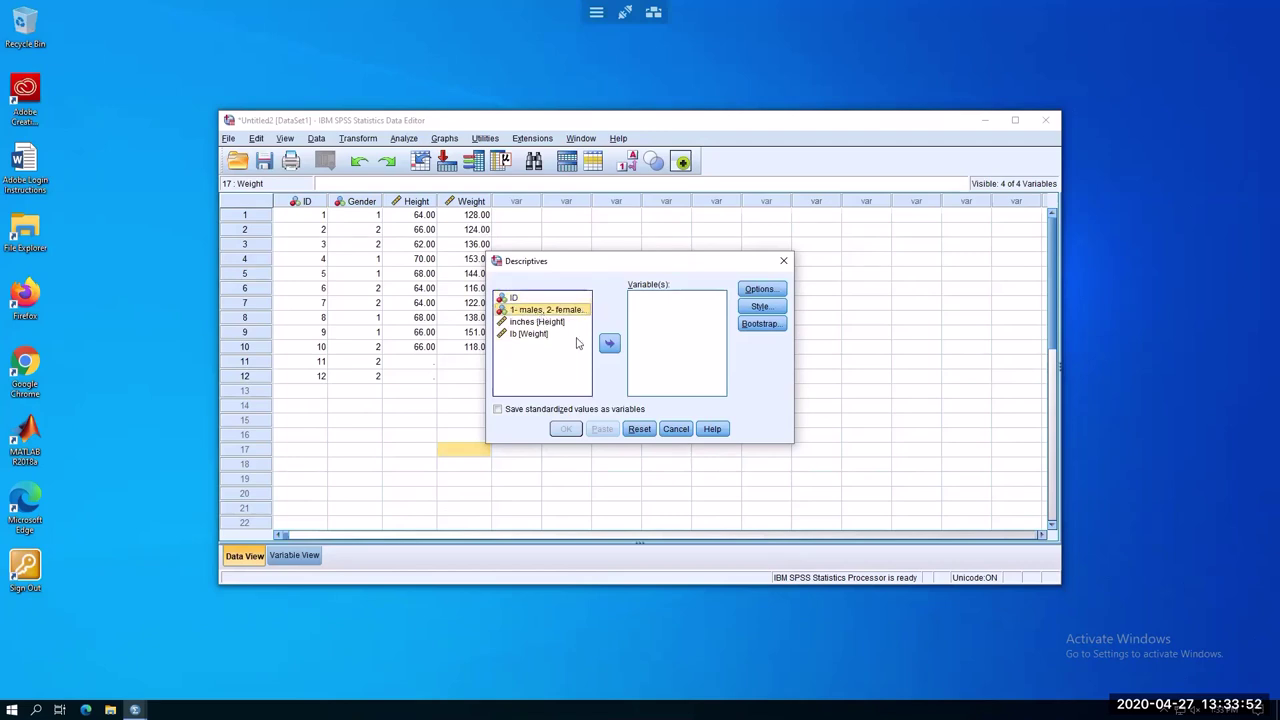
left_click(610, 344)
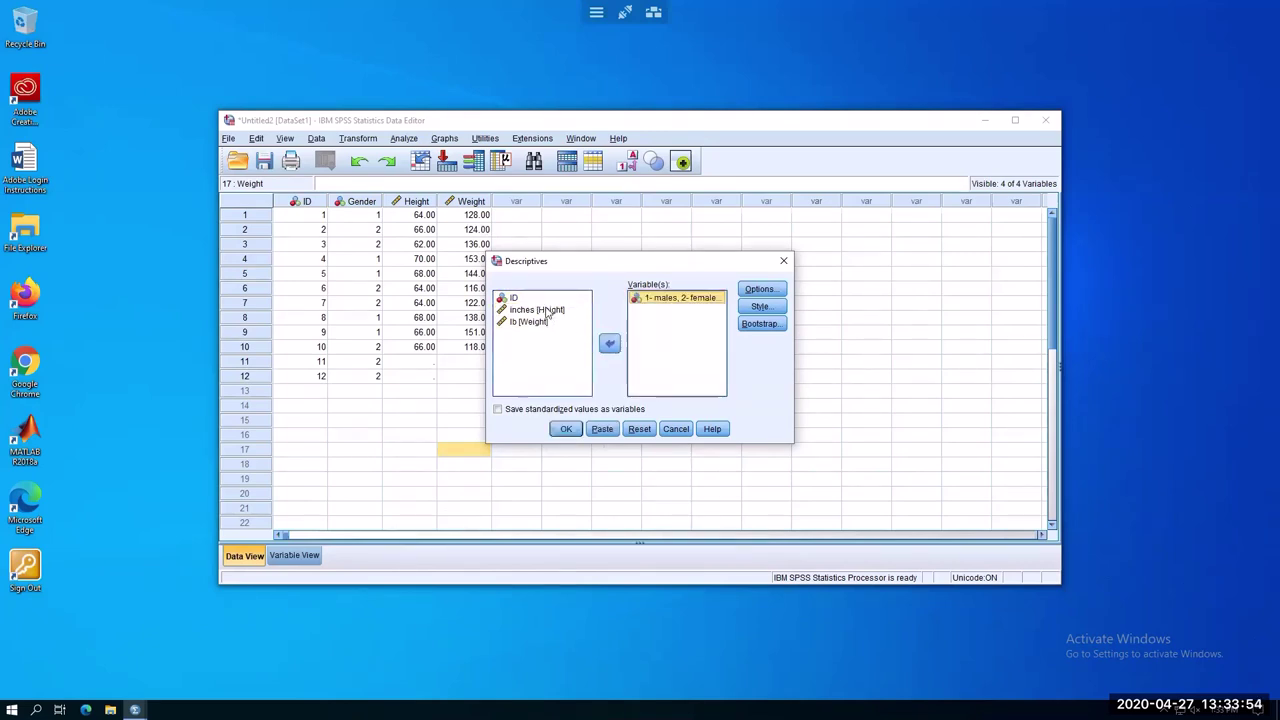
left_click(610, 344)
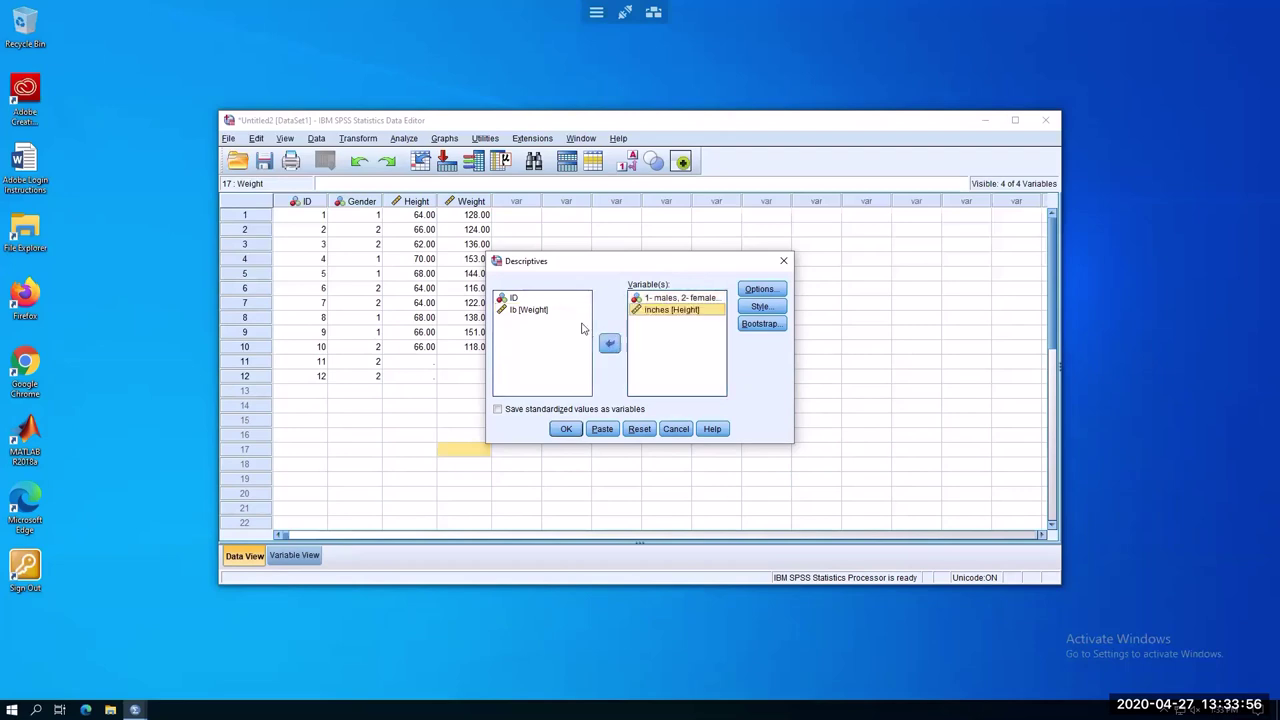
left_click(548, 313)
left_click(610, 344)
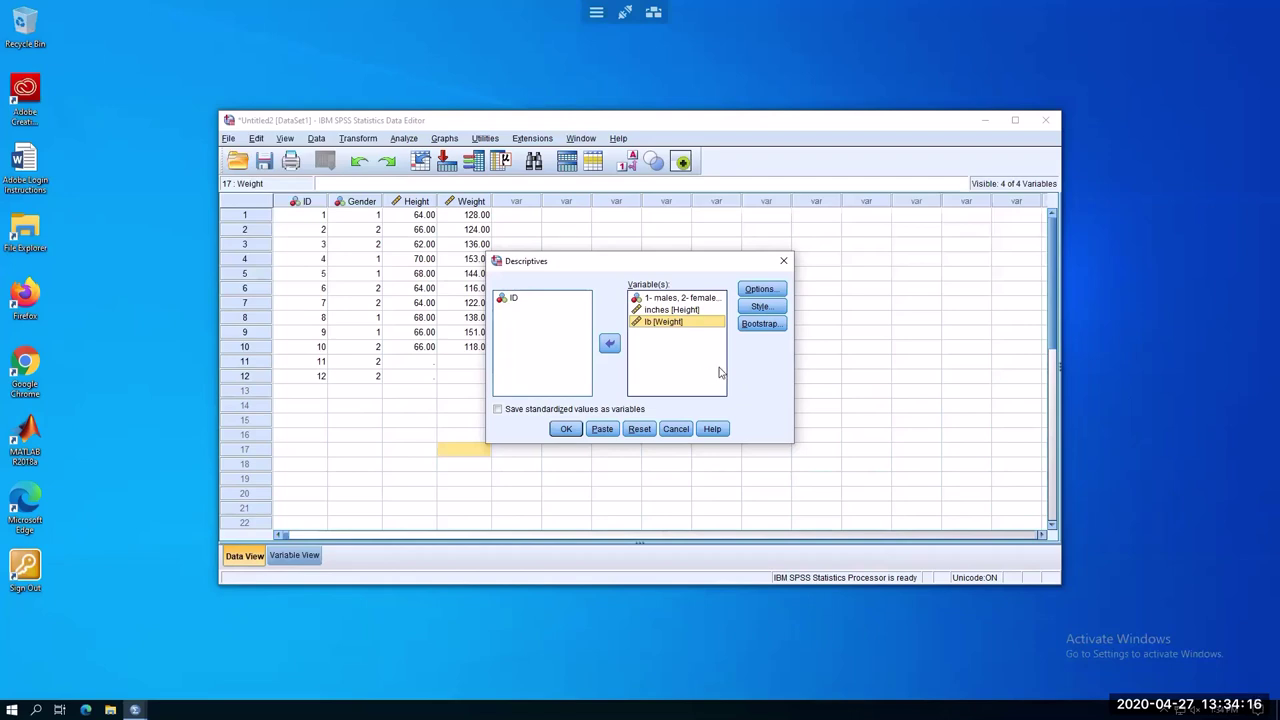
Keep mean, std. deviation, minimum and maximum in Options and run the descriptives
left_click(774, 294)
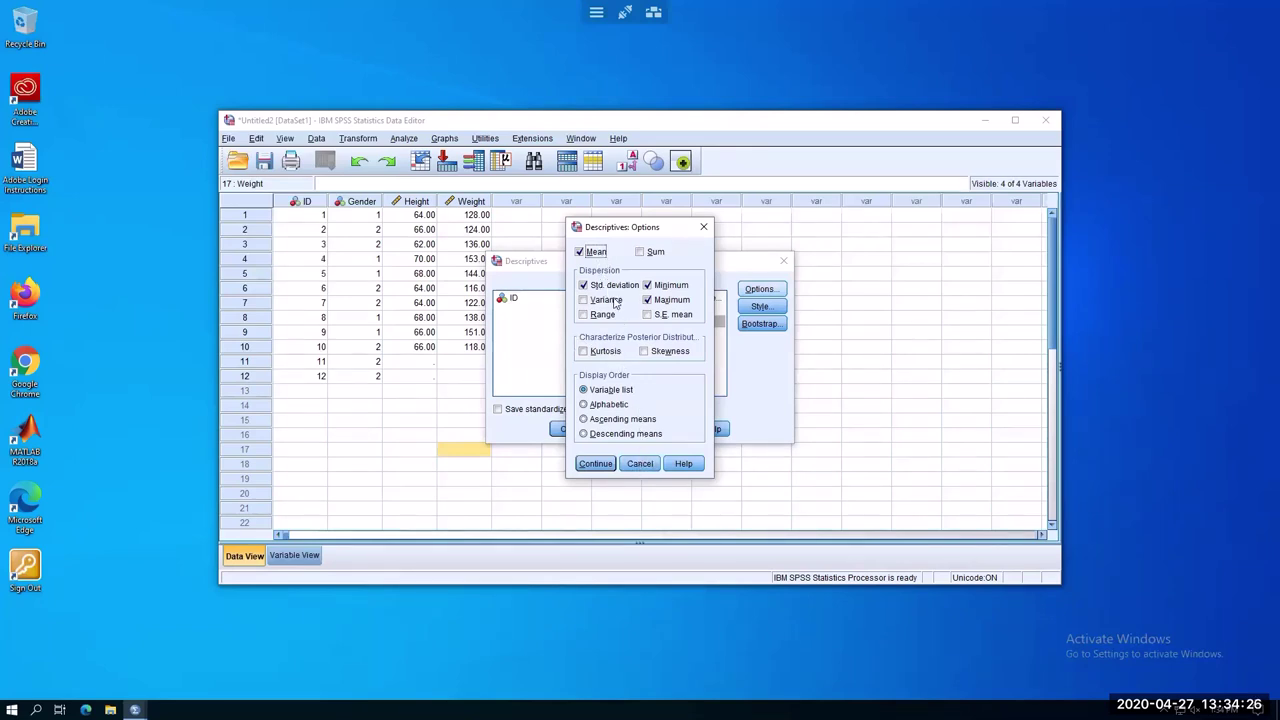
left_click(597, 462)
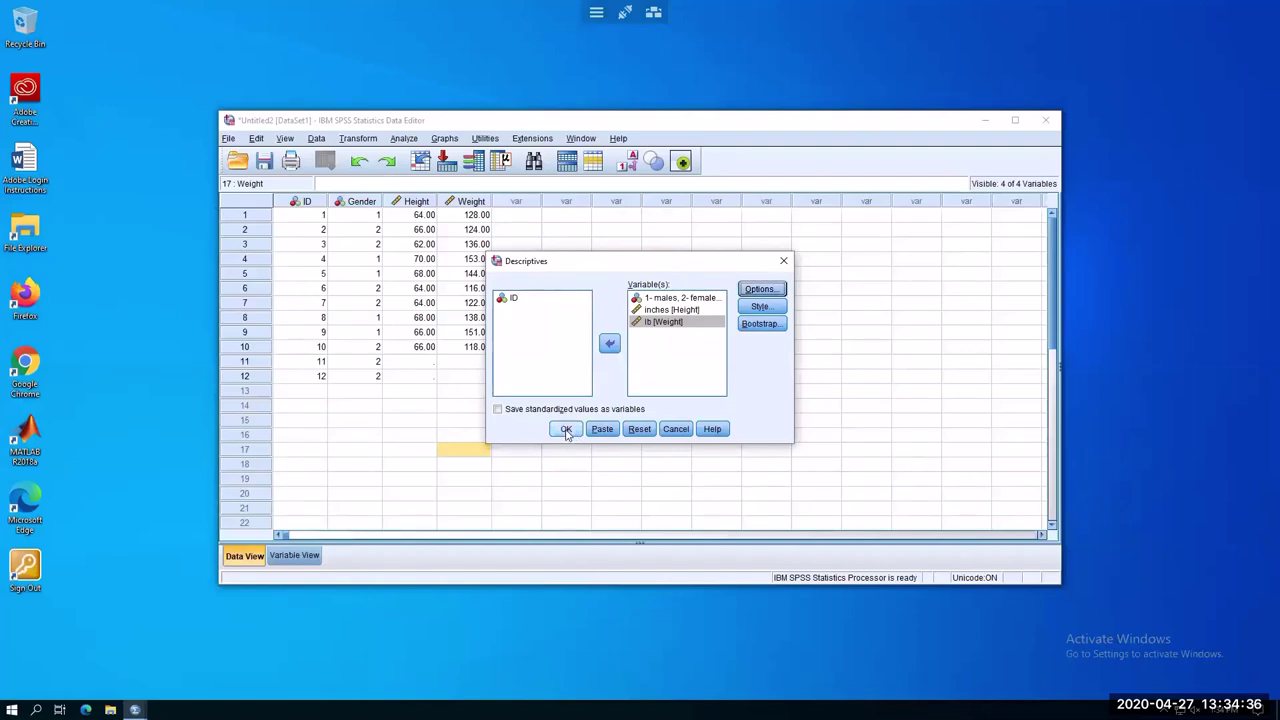
left_click(566, 429)
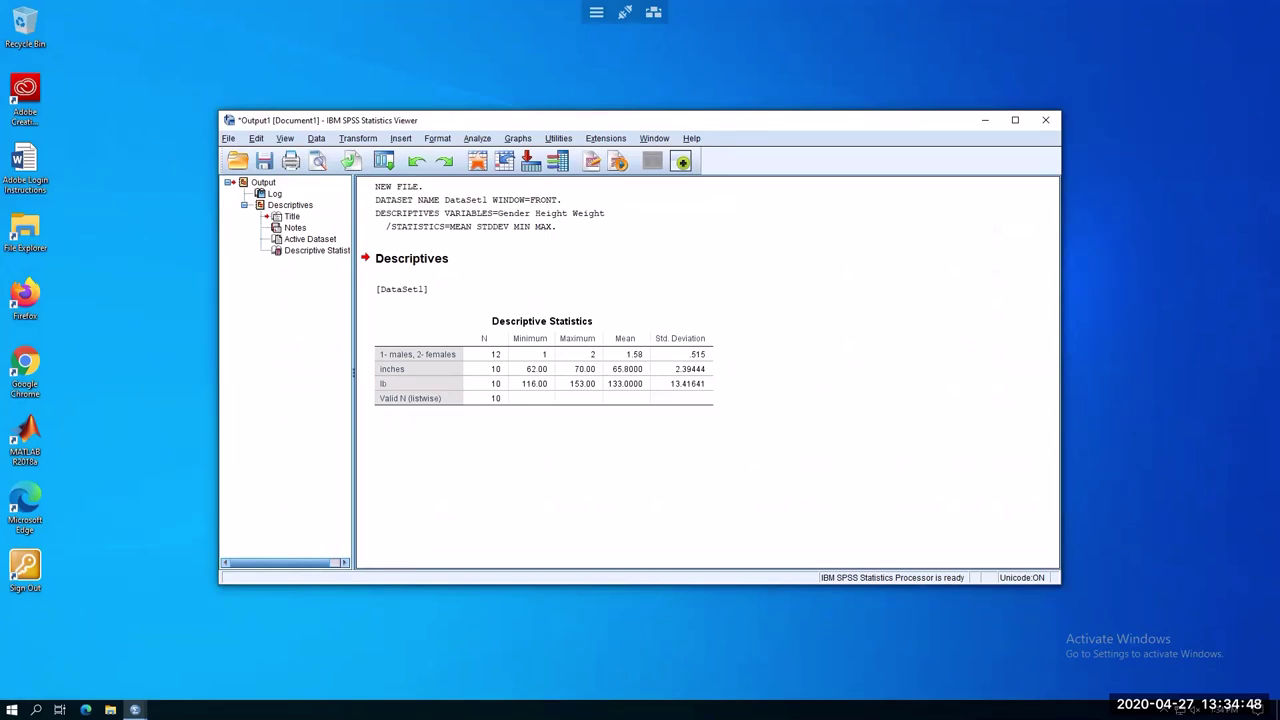
Leave the Descriptive Statistics output for the local desktop with the Notepad notes
key("alt+Tab")
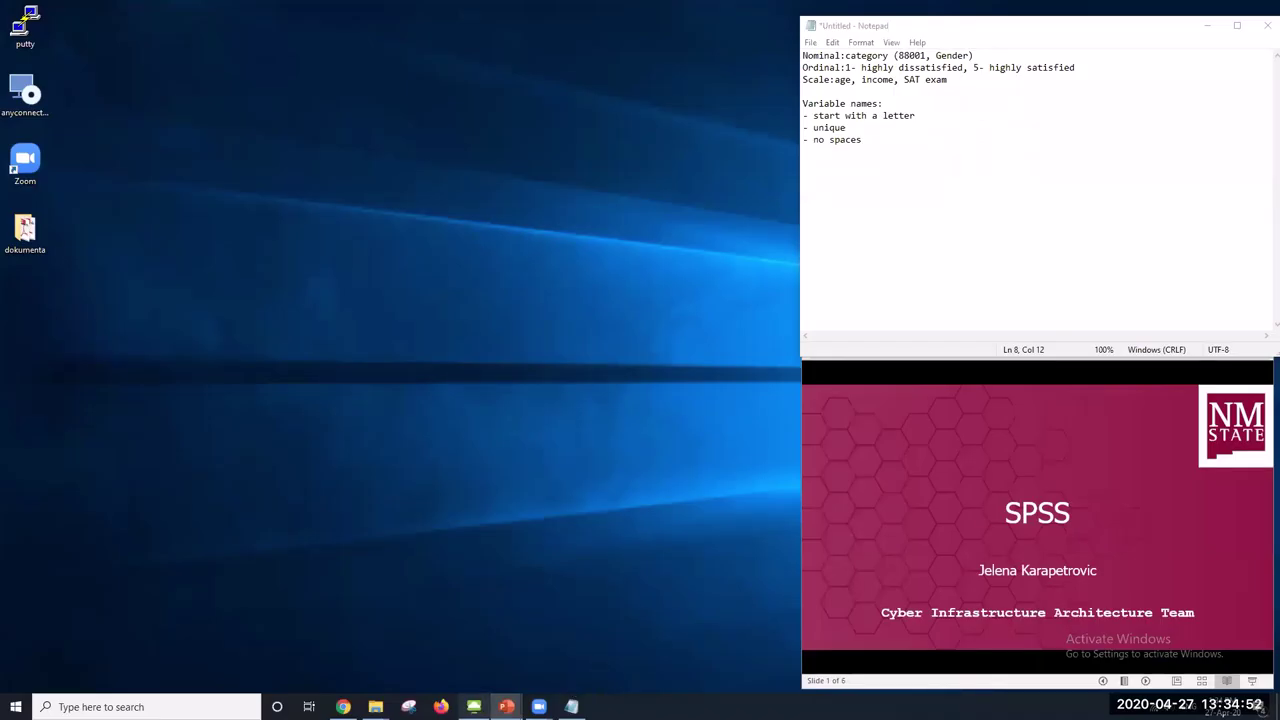
Return to the remote SPSS session showing the Descriptive Statistics table
left_click(474, 706)
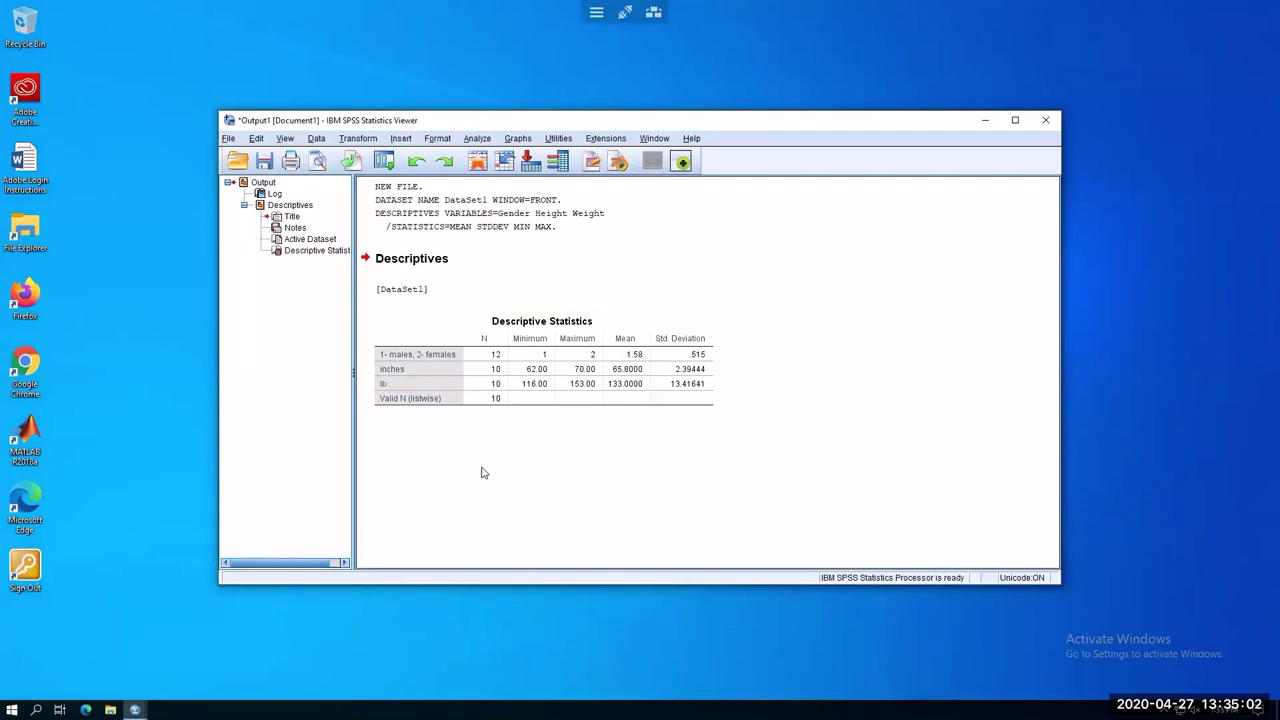
left_click(497, 393)
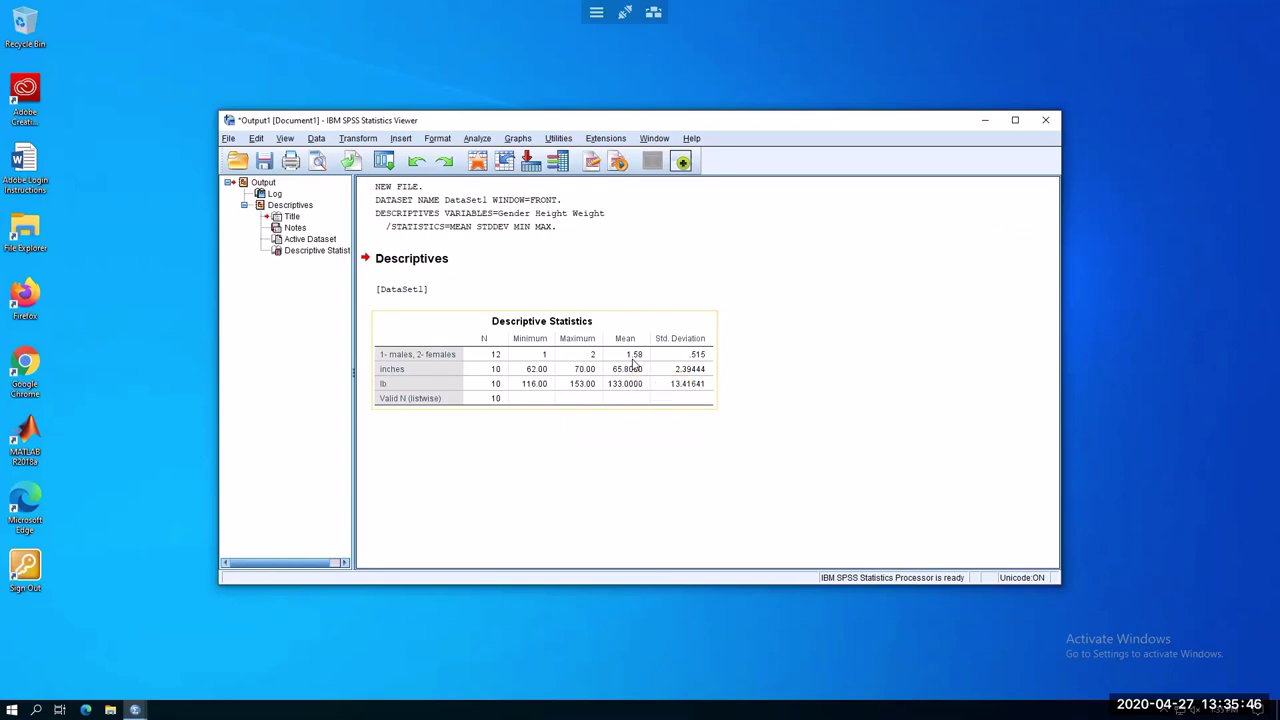
left_click(936, 360)
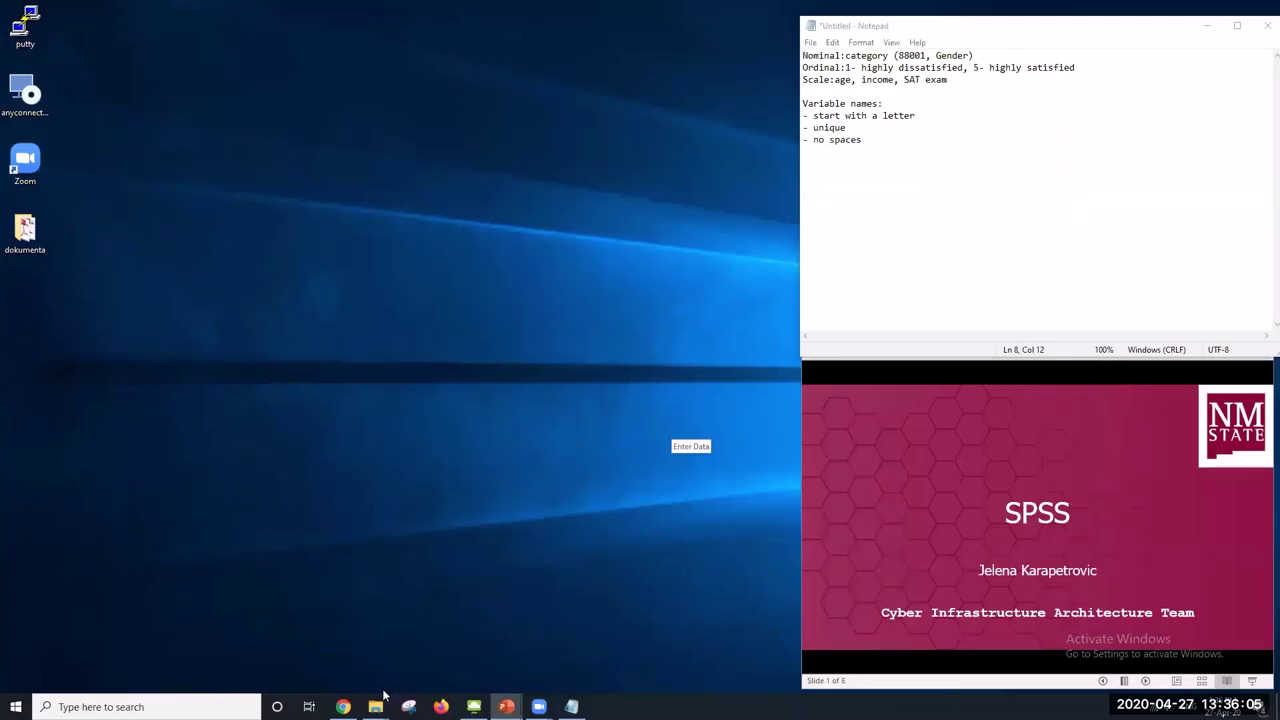
left_click(474, 706)
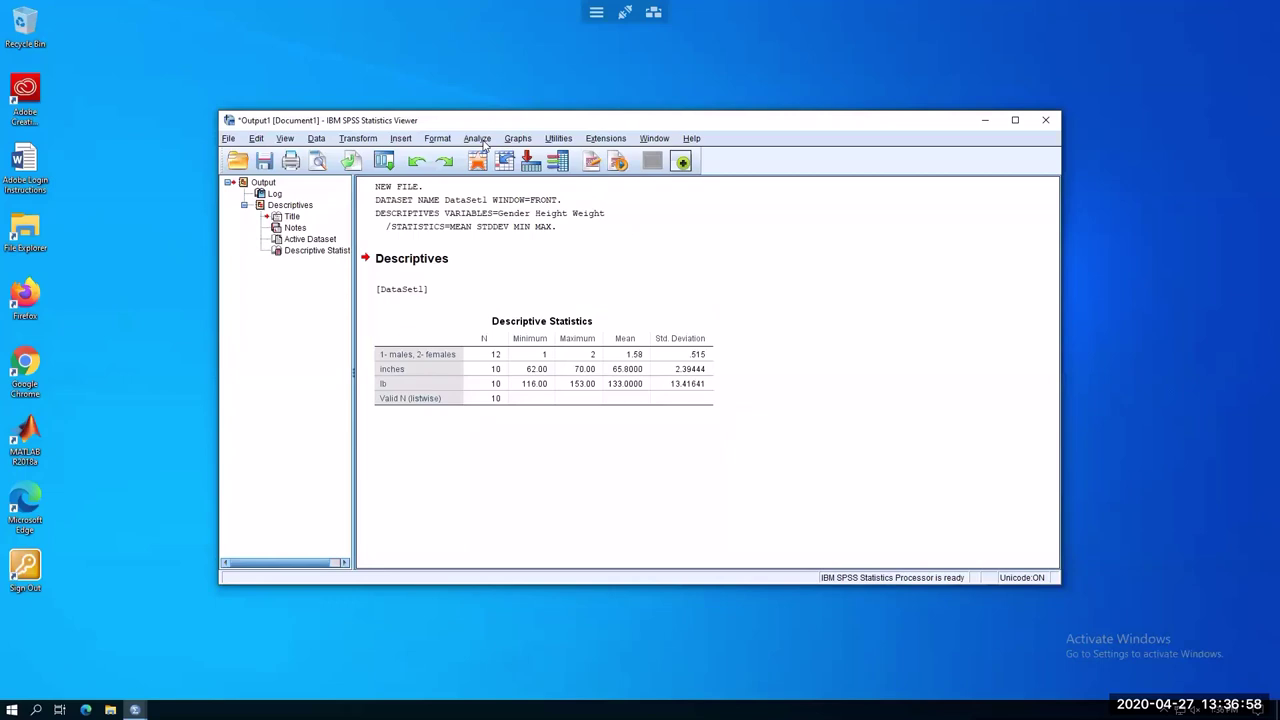
Open the Explore dialog from the Viewer's Analyze > Descriptive Statistics menu
left_click(484, 144)
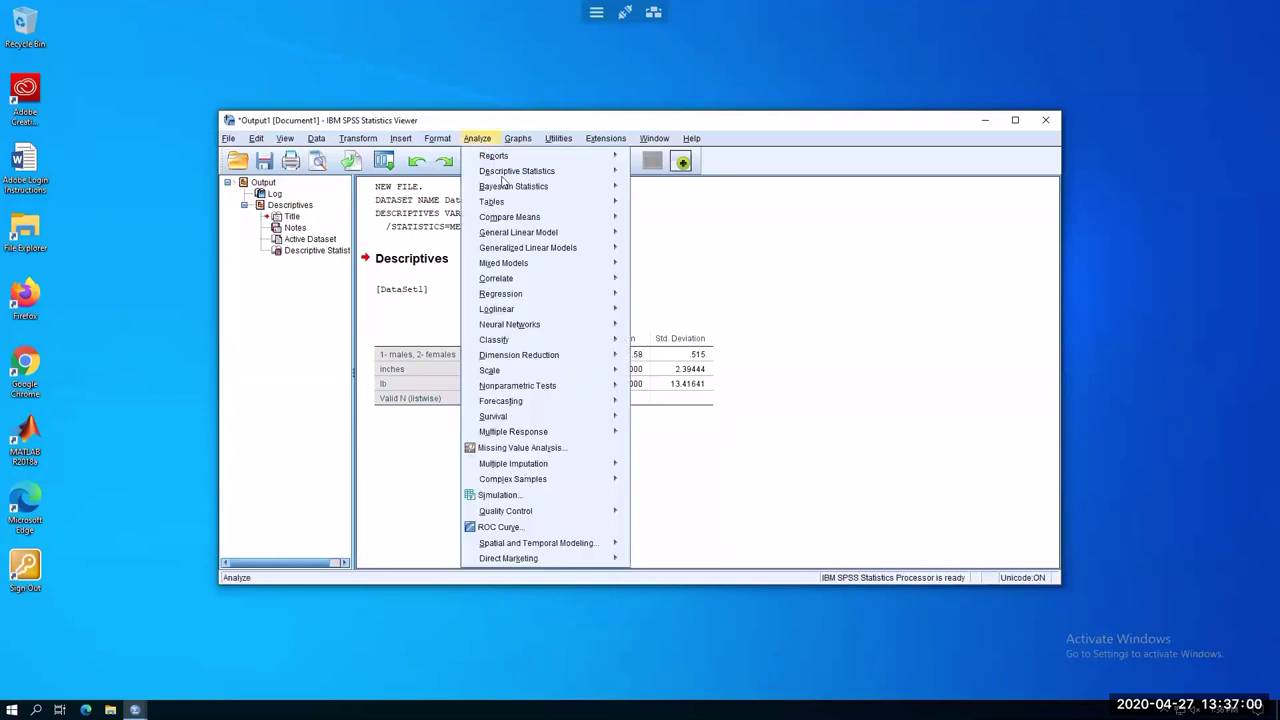
mouse_move(505, 177)
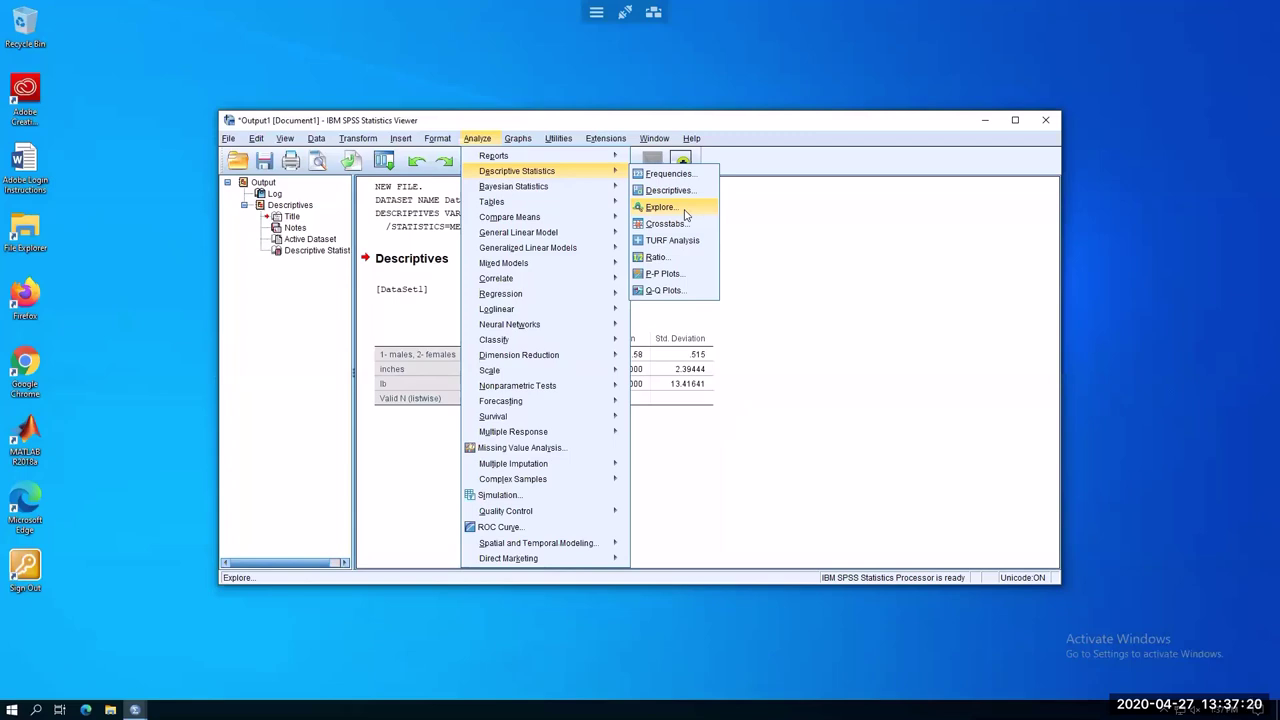
left_click(684, 214)
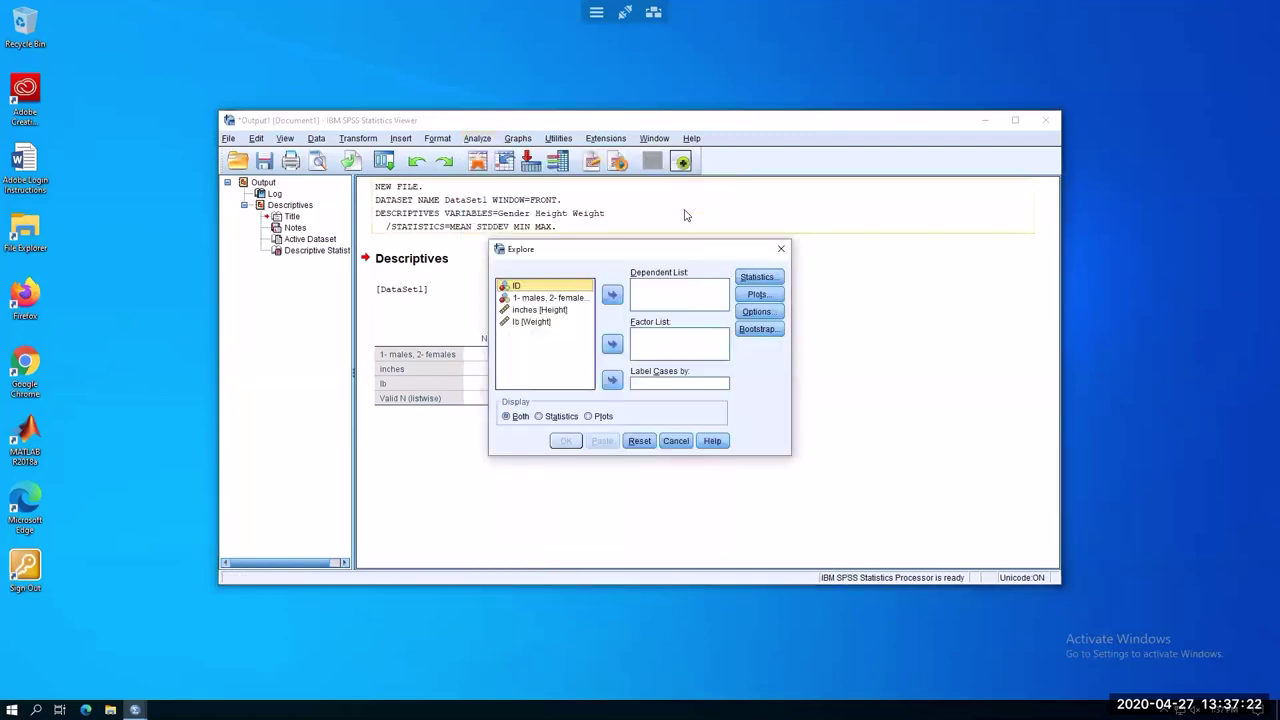
Put Height and Weight into the Explore Dependent List
left_click(540, 310)
left_click(612, 296)
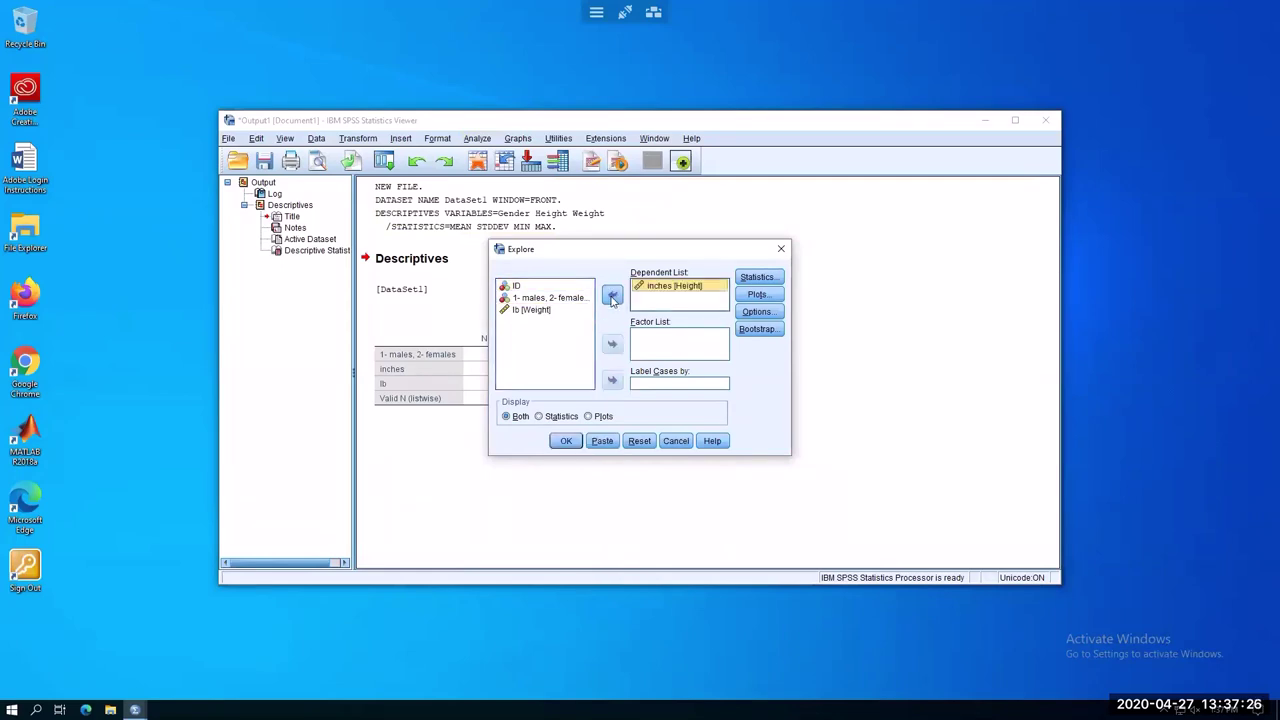
left_click(612, 295)
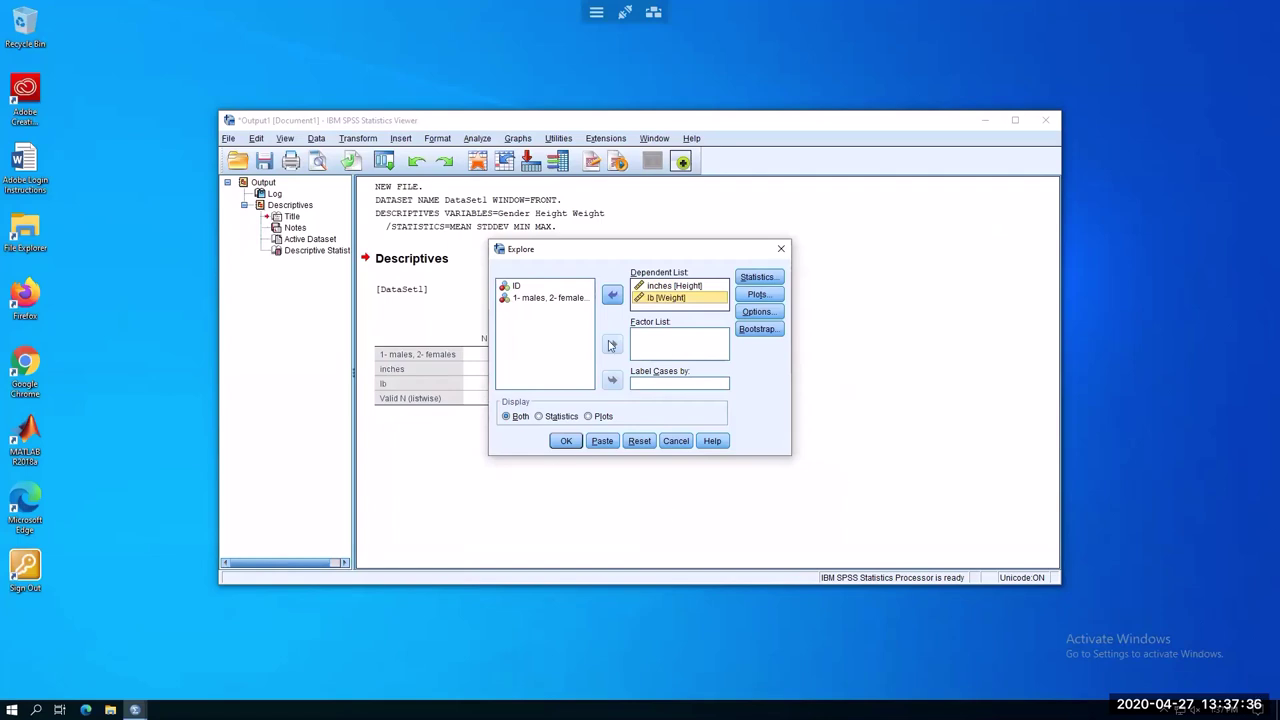
Keep Descriptives with a 95% confidence interval in the Explore statistics
left_click(757, 278)
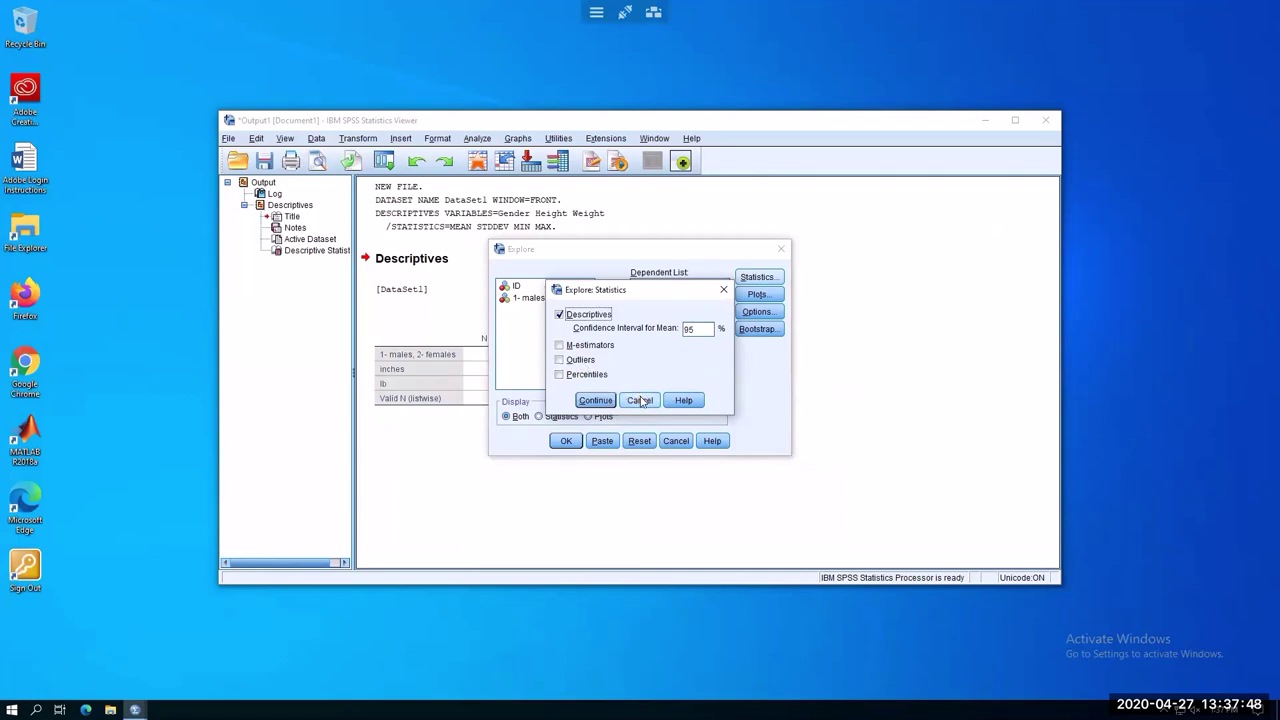
left_click(640, 400)
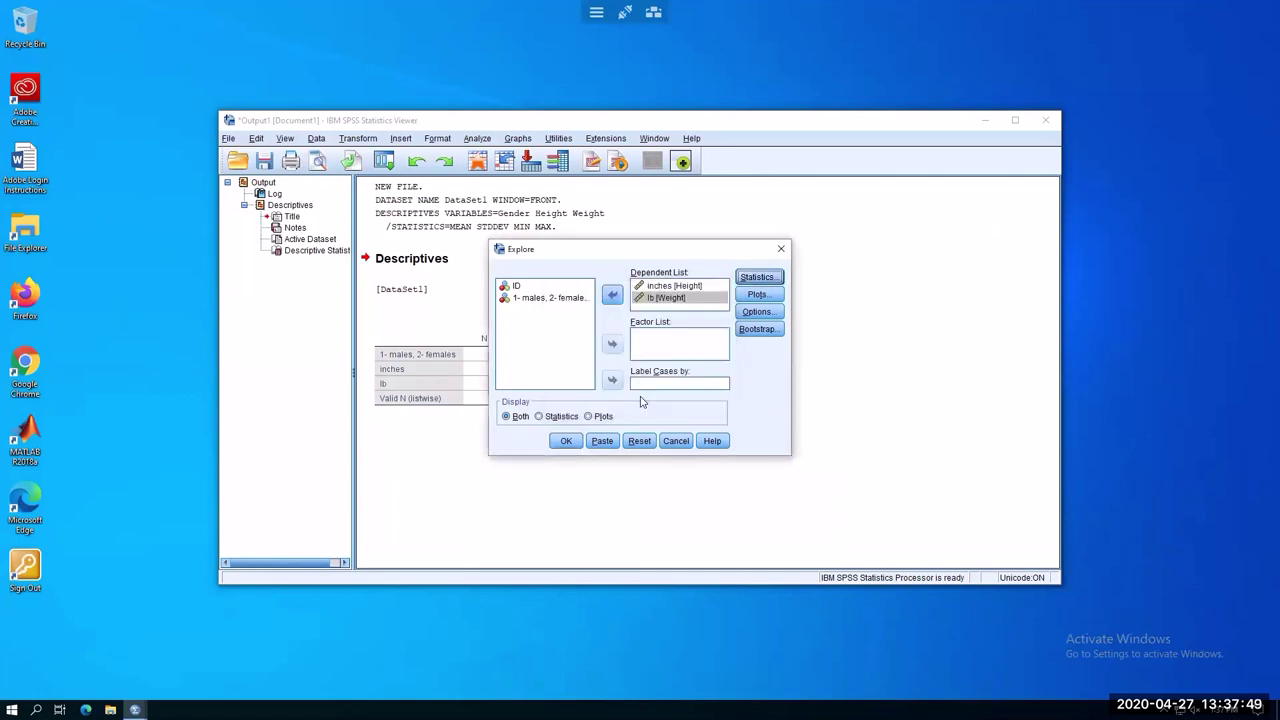
left_click(702, 300)
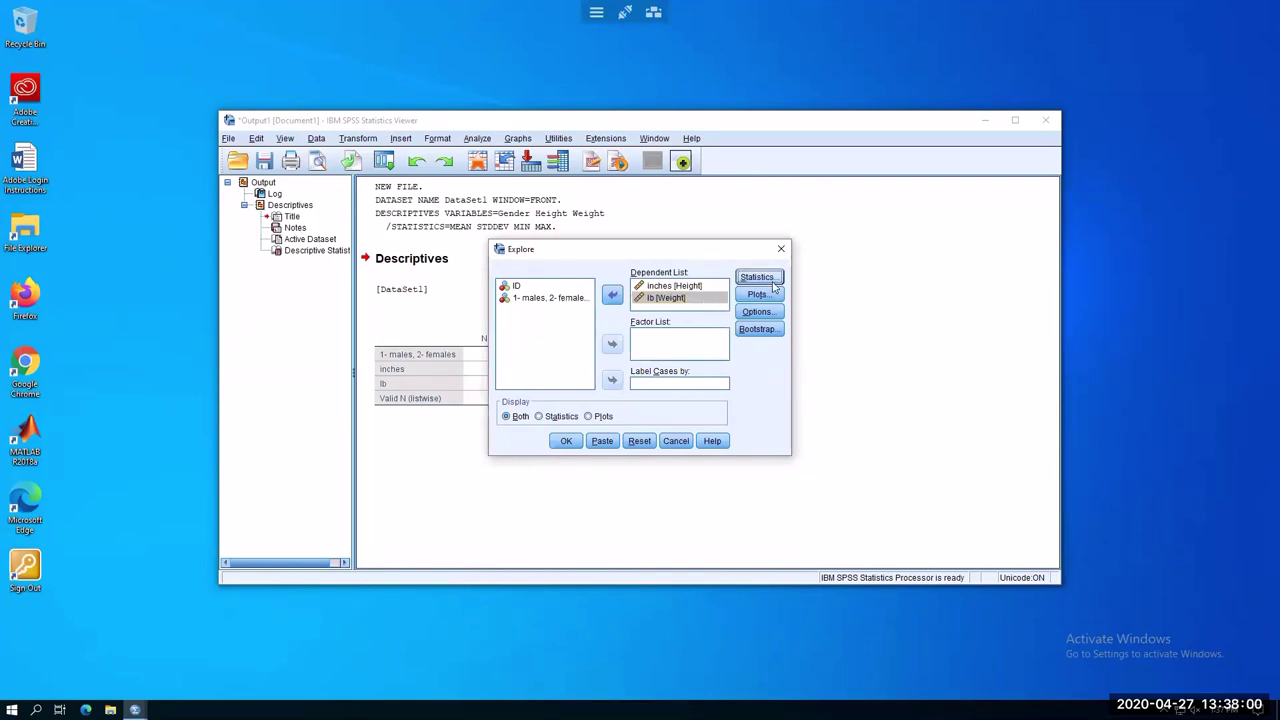
left_click(772, 286)
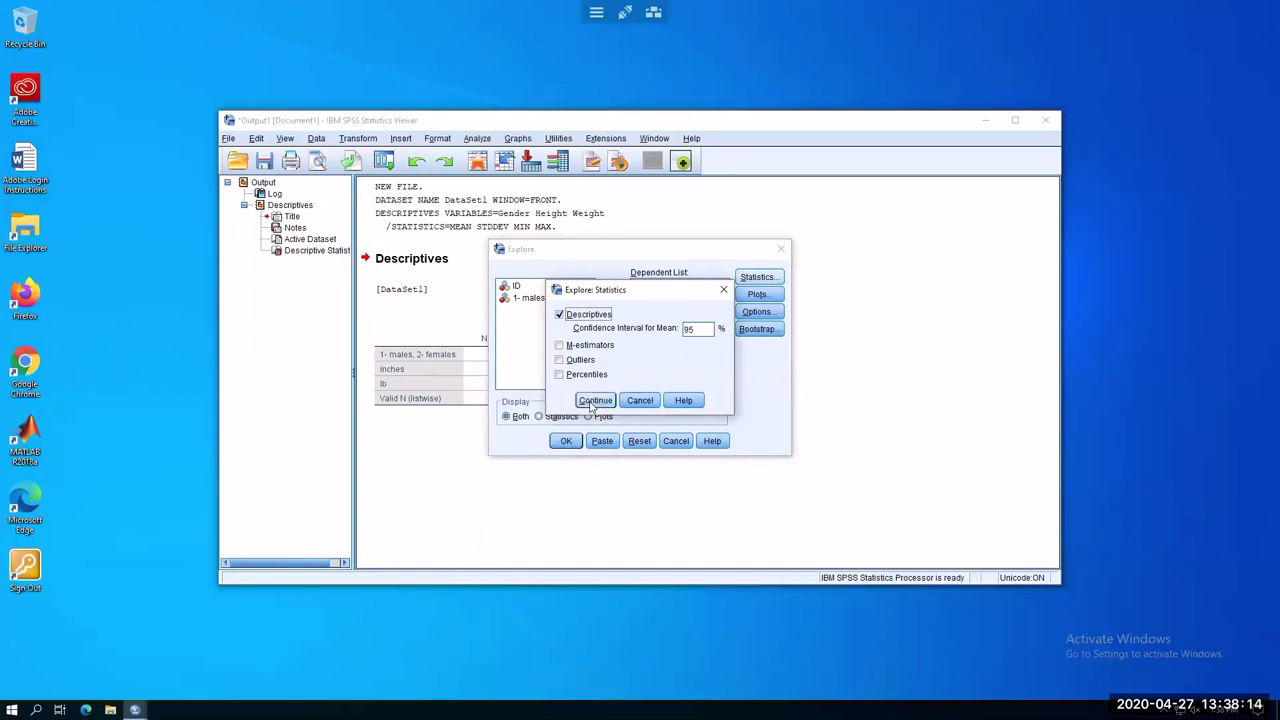
left_click(593, 401)
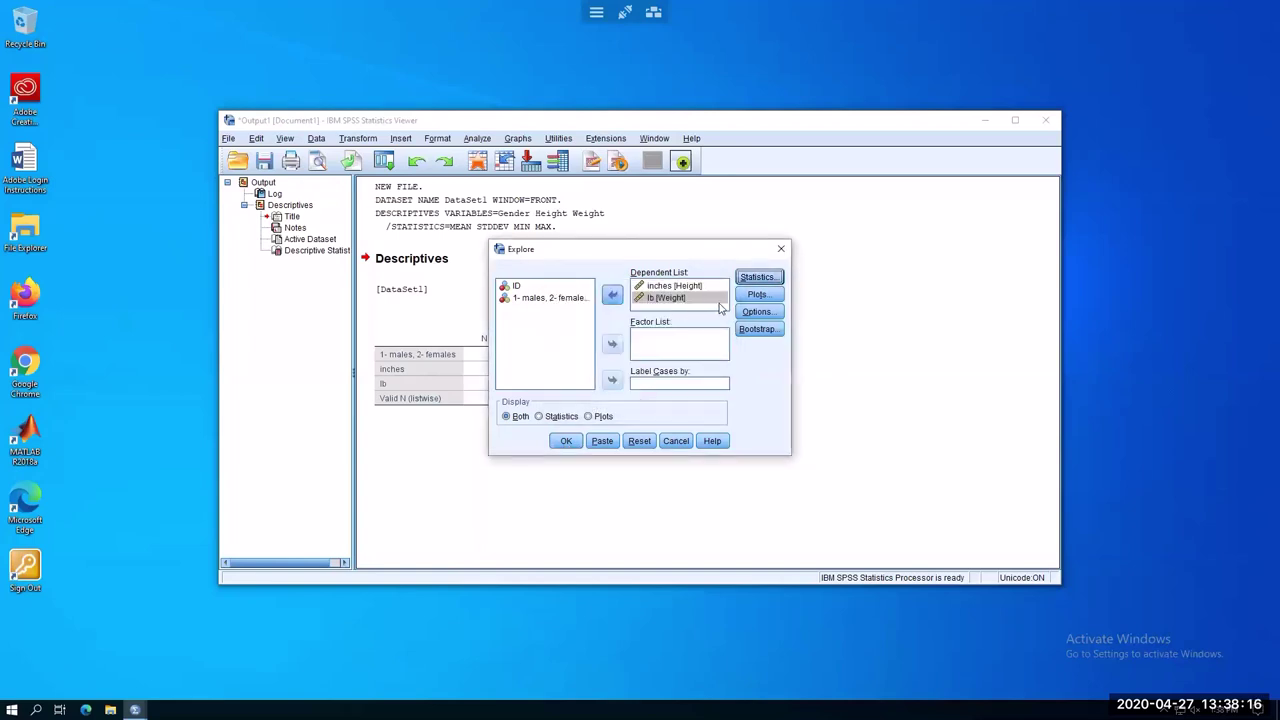
Add Histogram to the Explore plots alongside Stem-and-leaf
left_click(762, 295)
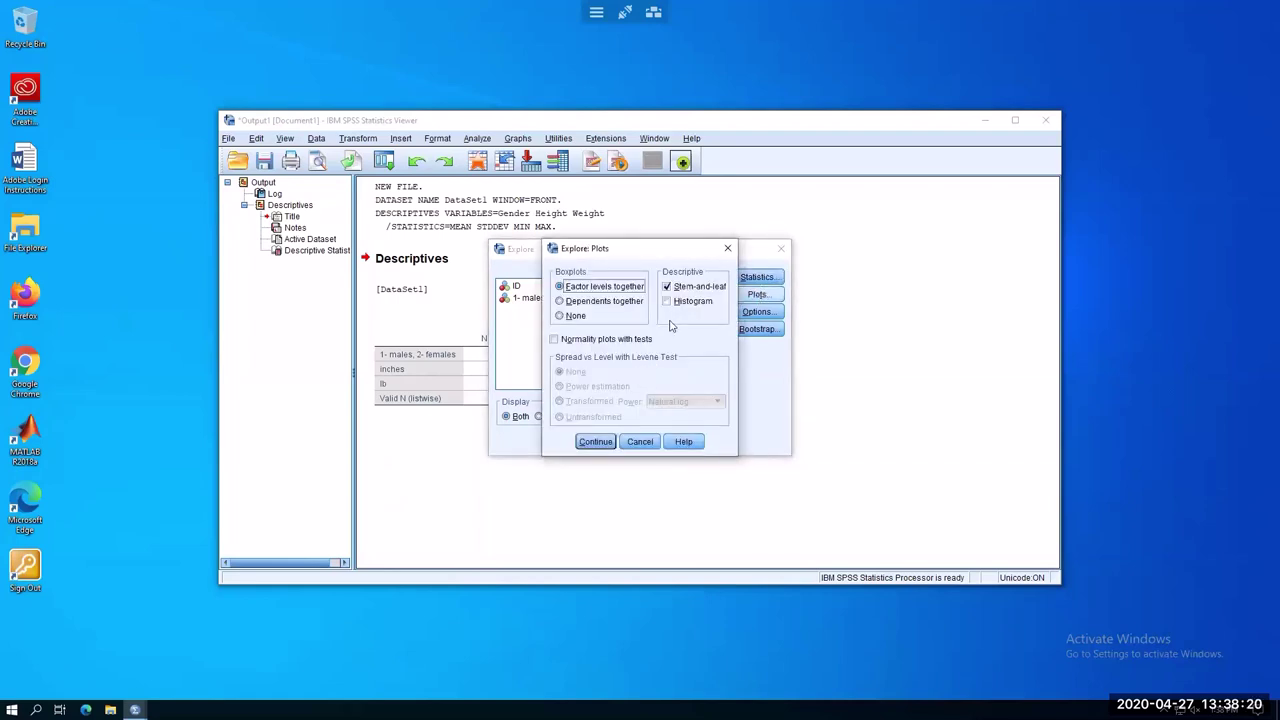
left_click(666, 301)
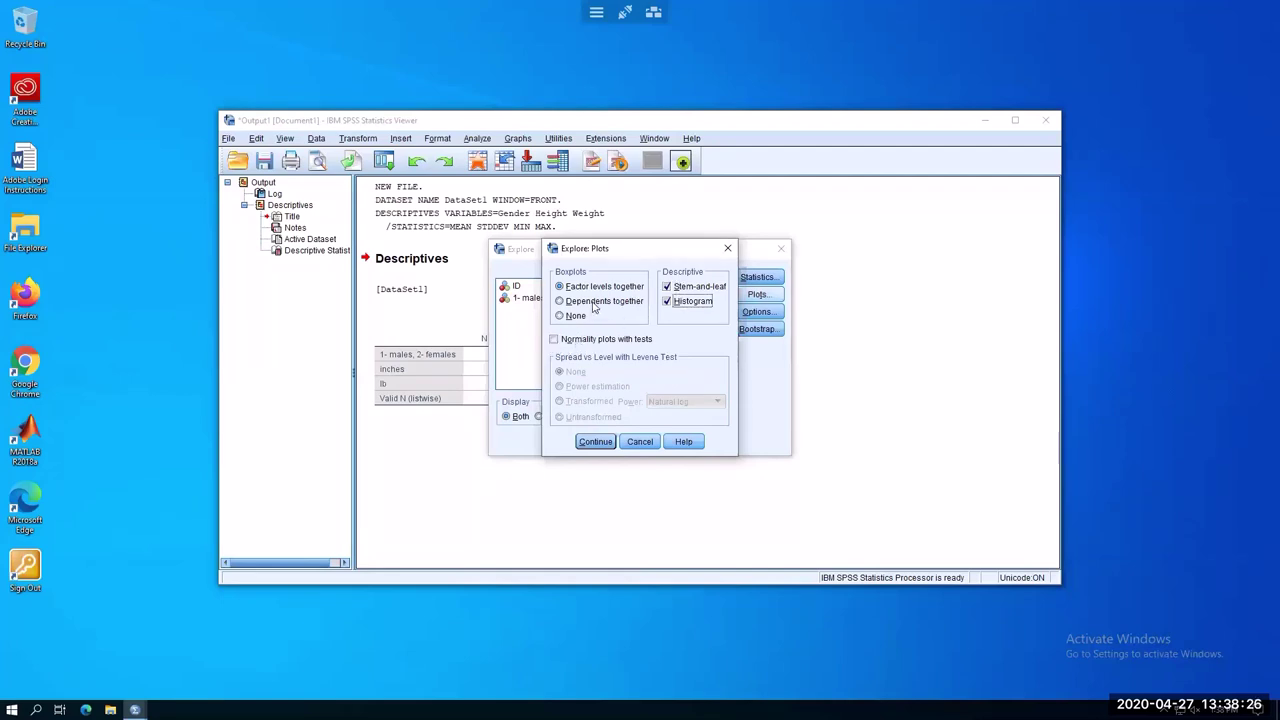
left_click(597, 442)
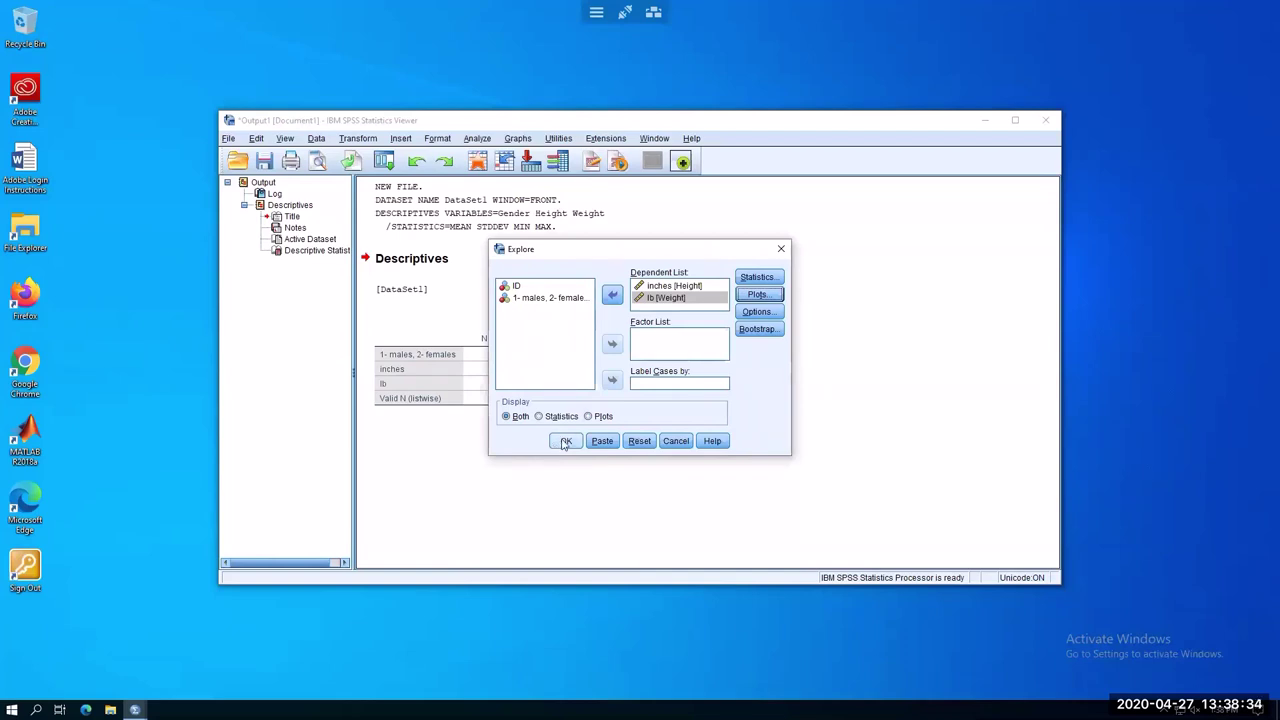
Run the Explore analysis for Height and Weight and review the output
left_click(565, 442)
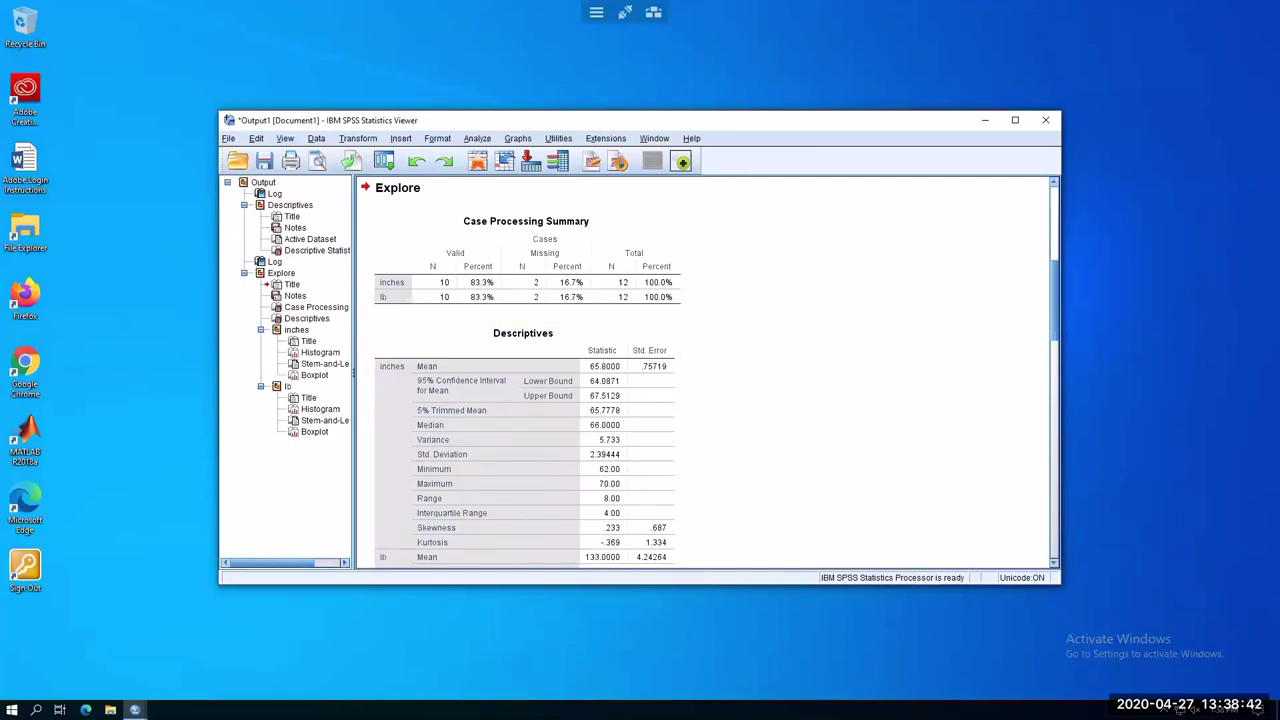
scroll(800, 385, "down", 5)
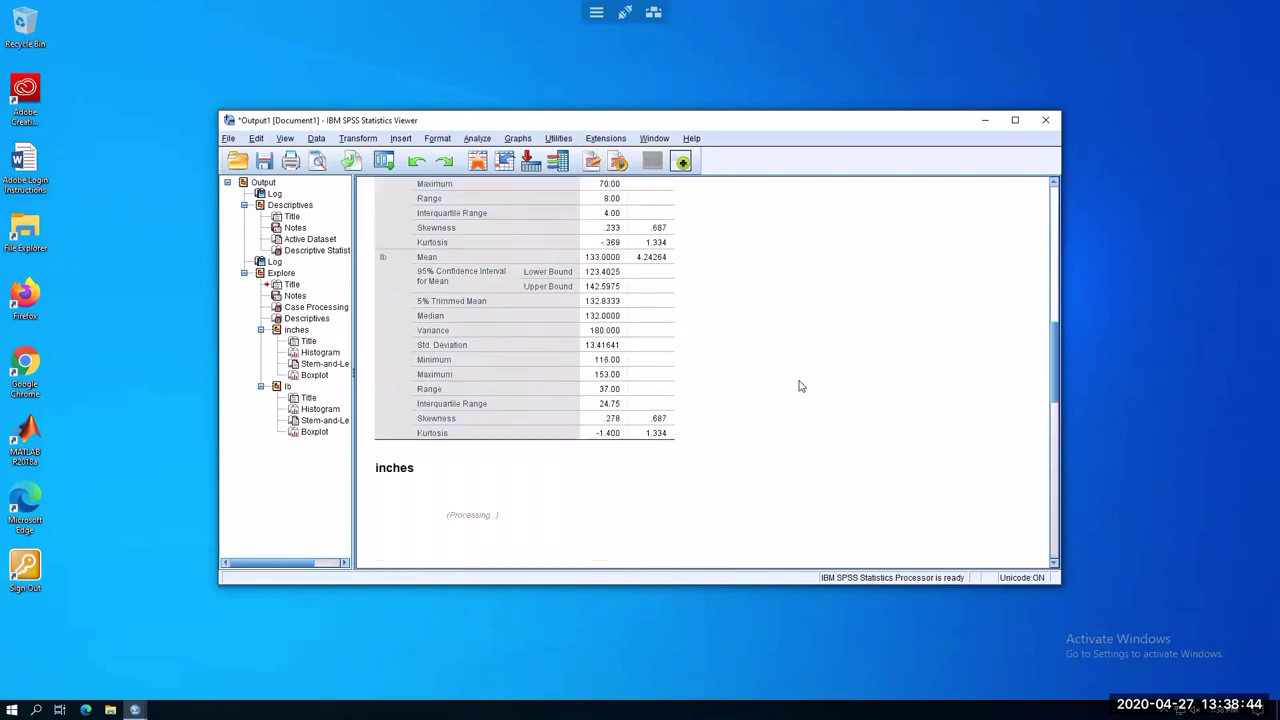
scroll(800, 390, "up", 4)
scroll(800, 390, "up", 1)
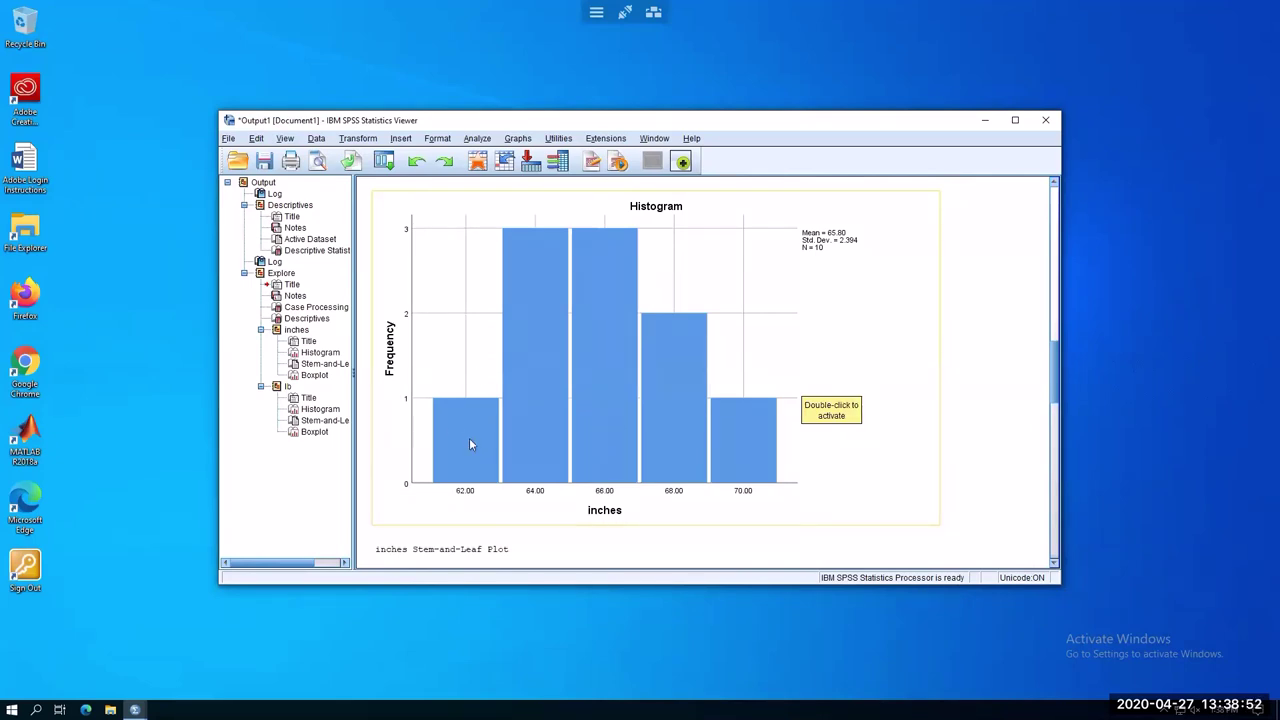
scroll(986, 395, "down", 8)
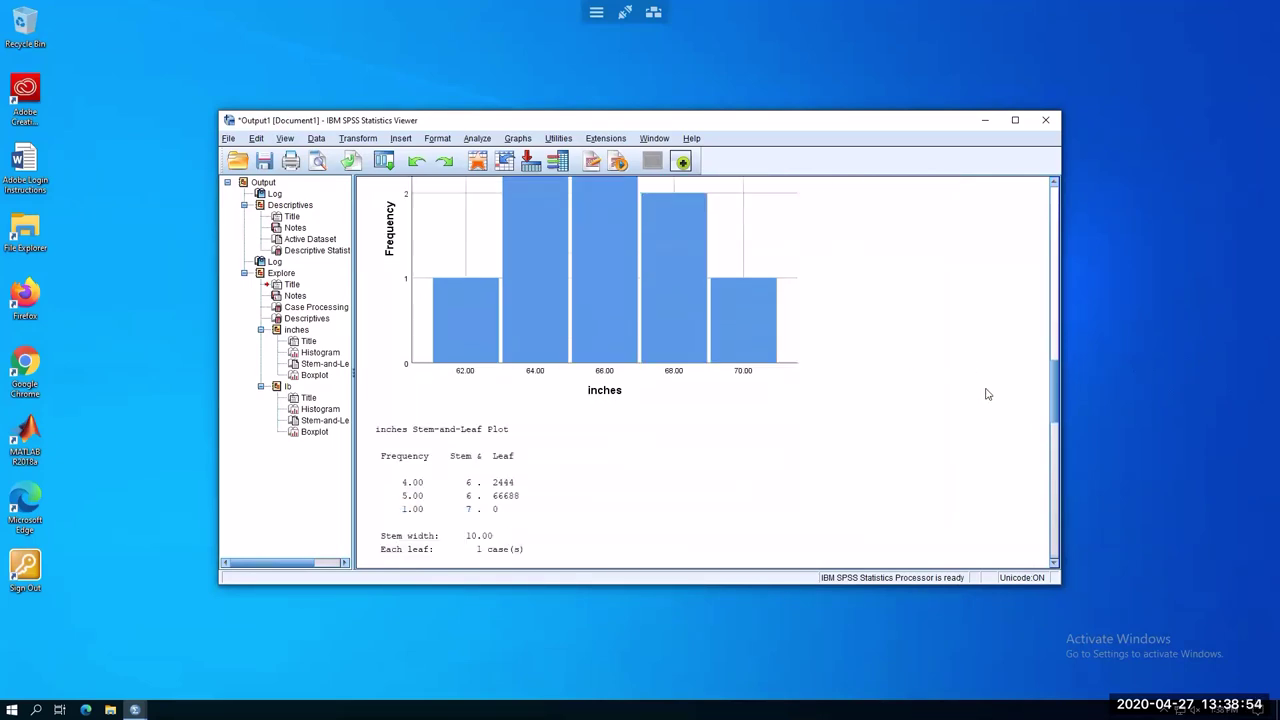
Scroll through the boxplots, then bring the Untitled2 [DataSet1] Data Editor forward
scroll(986, 395, "down", 8)
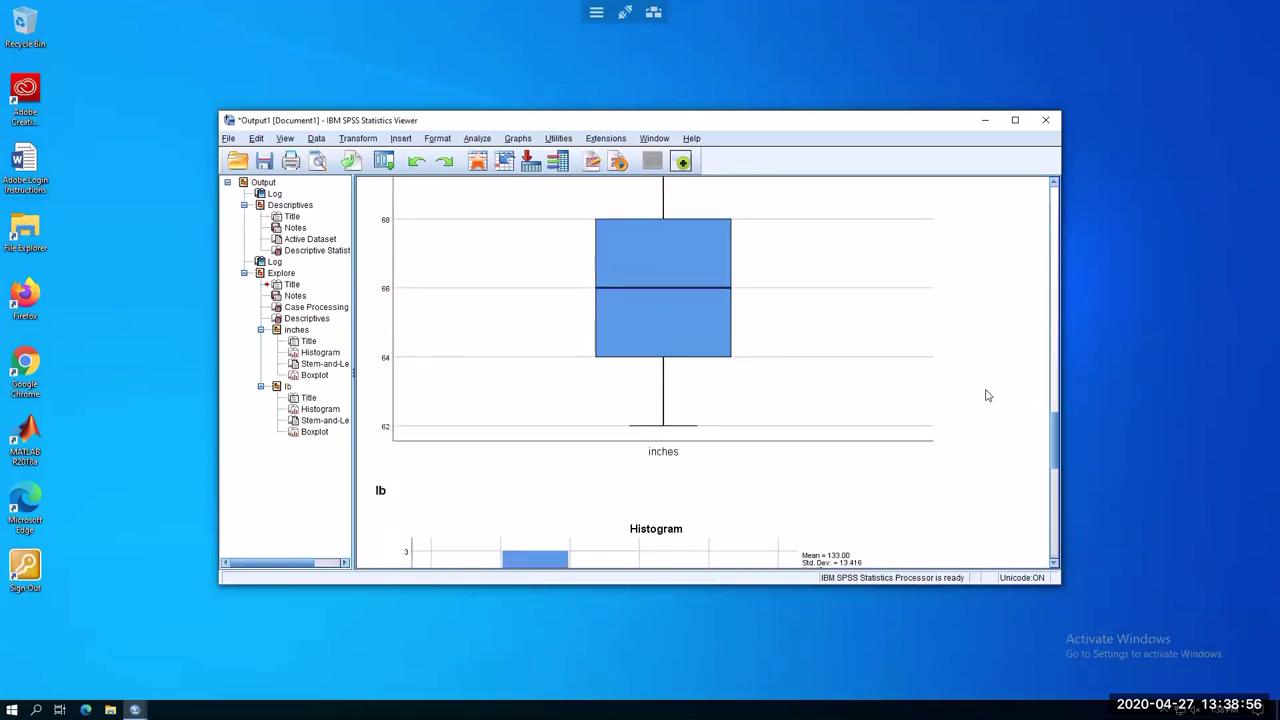
scroll(986, 395, "down", 3)
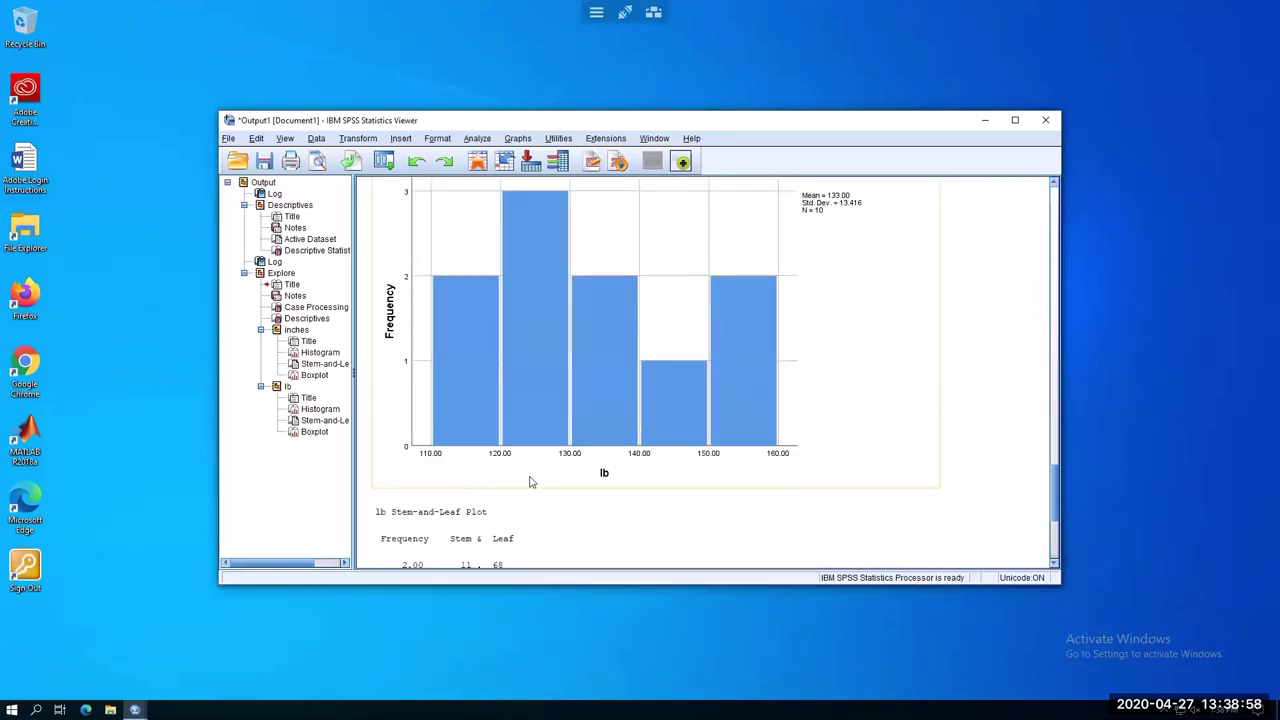
scroll(892, 420, "down", 6)
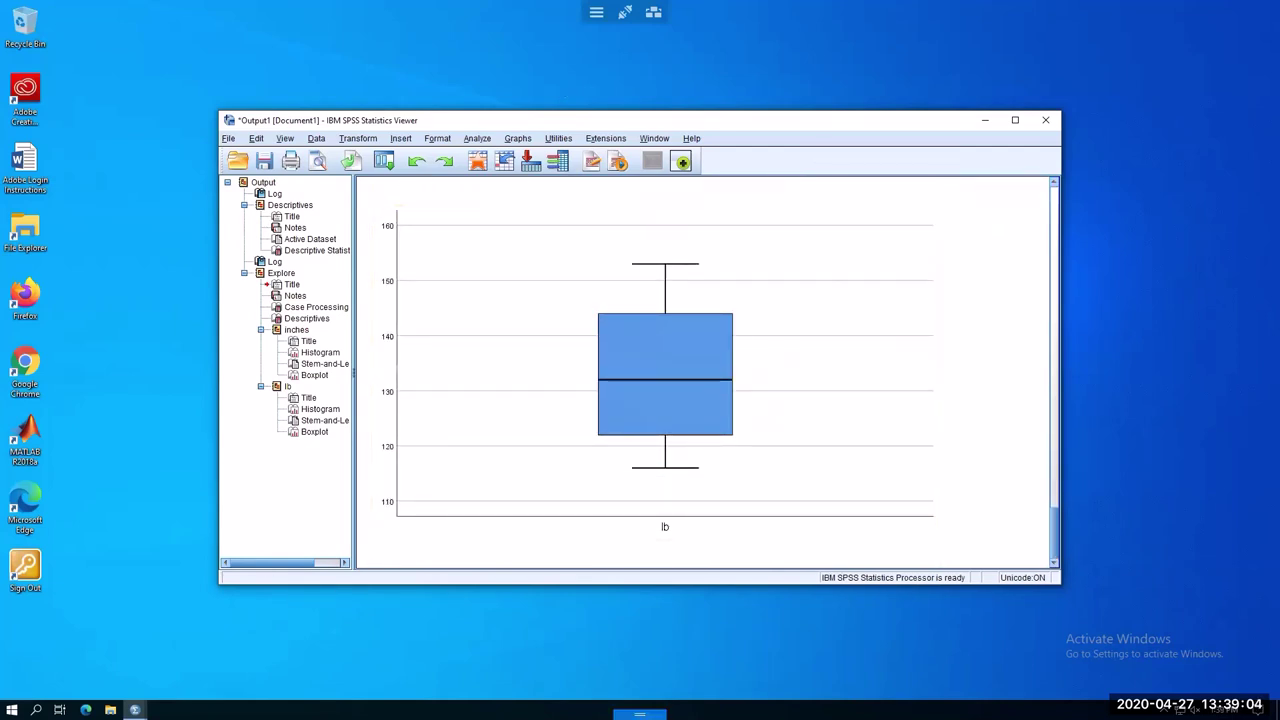
left_click(135, 710)
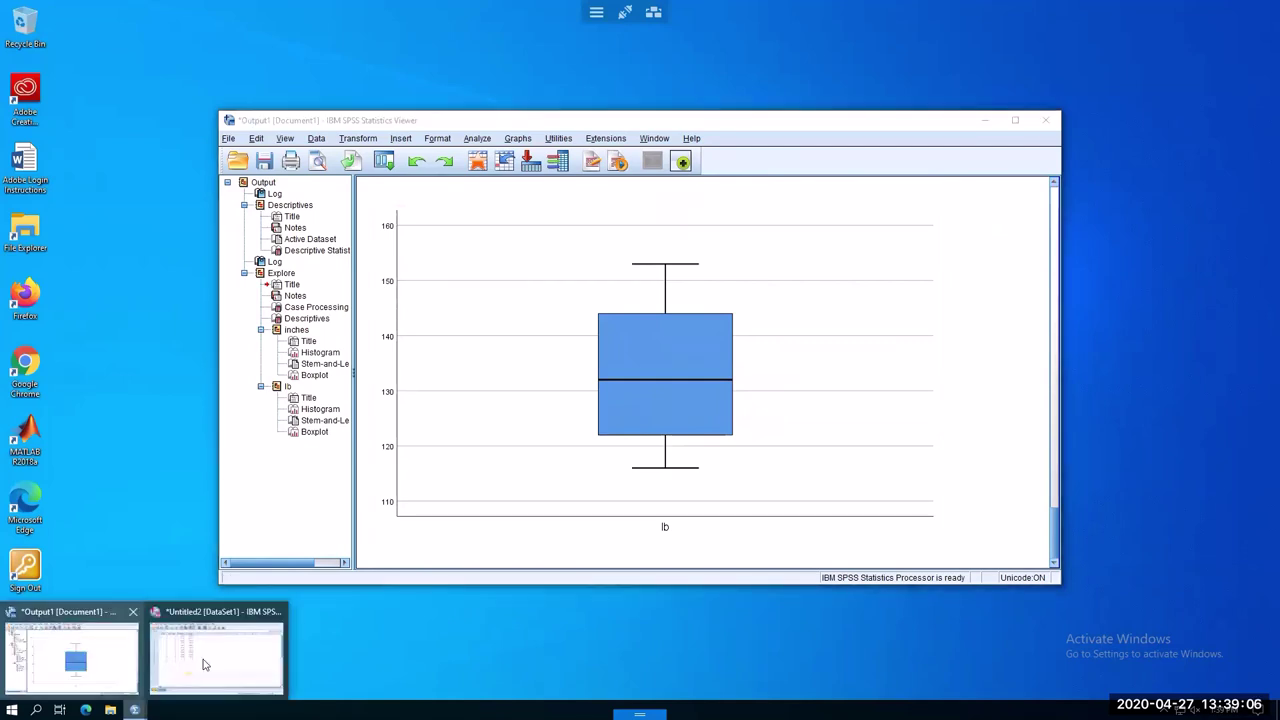
left_click(206, 660)
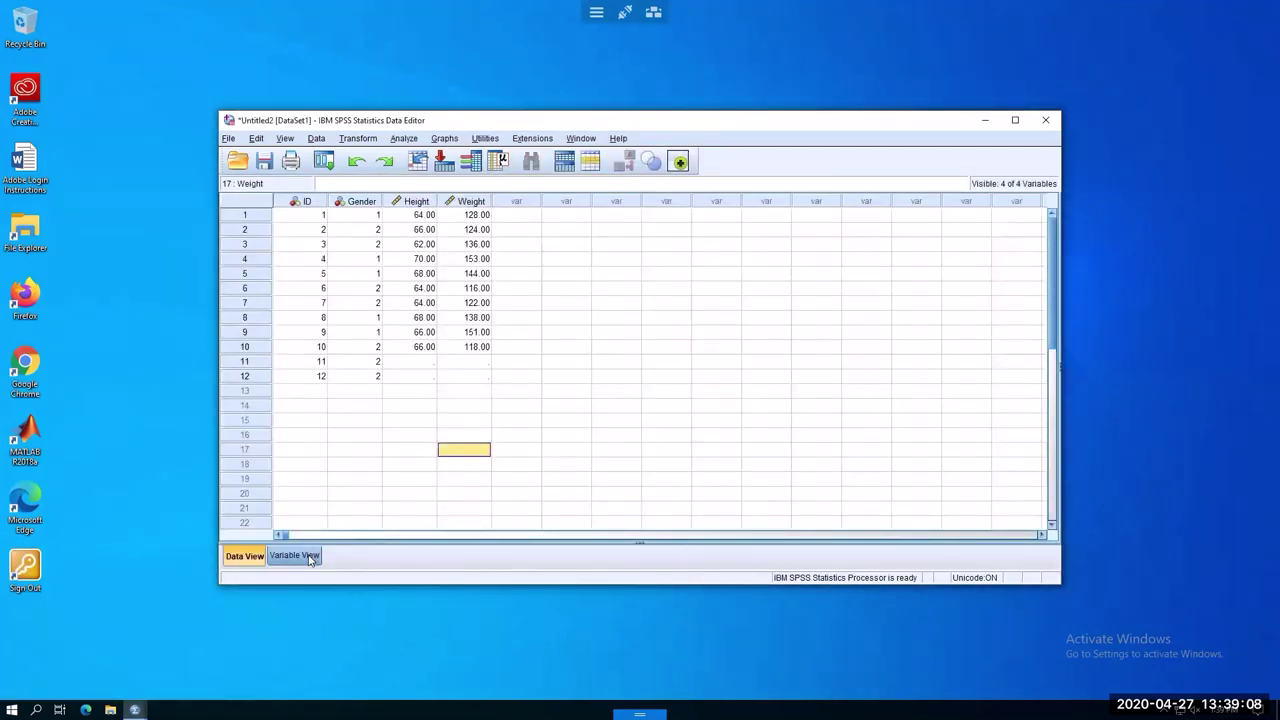
In Variable View, relabel the Height variable as 'Height (in)'
left_click(310, 557)
left_click(484, 228)
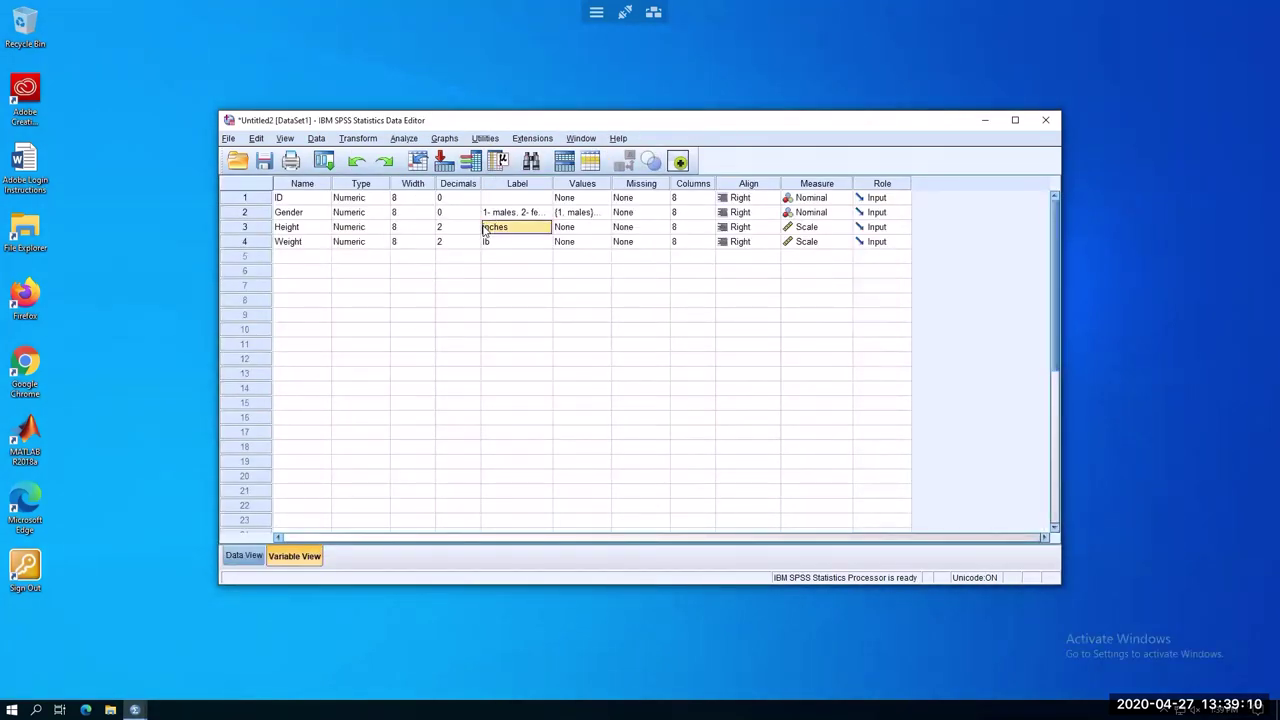
left_click(508, 228)
type("Height")
key("BackSpace")
key("BackSpace")
key("BackSpace")
key("BackSpace")
type(")")
left_click(510, 227)
type("(")
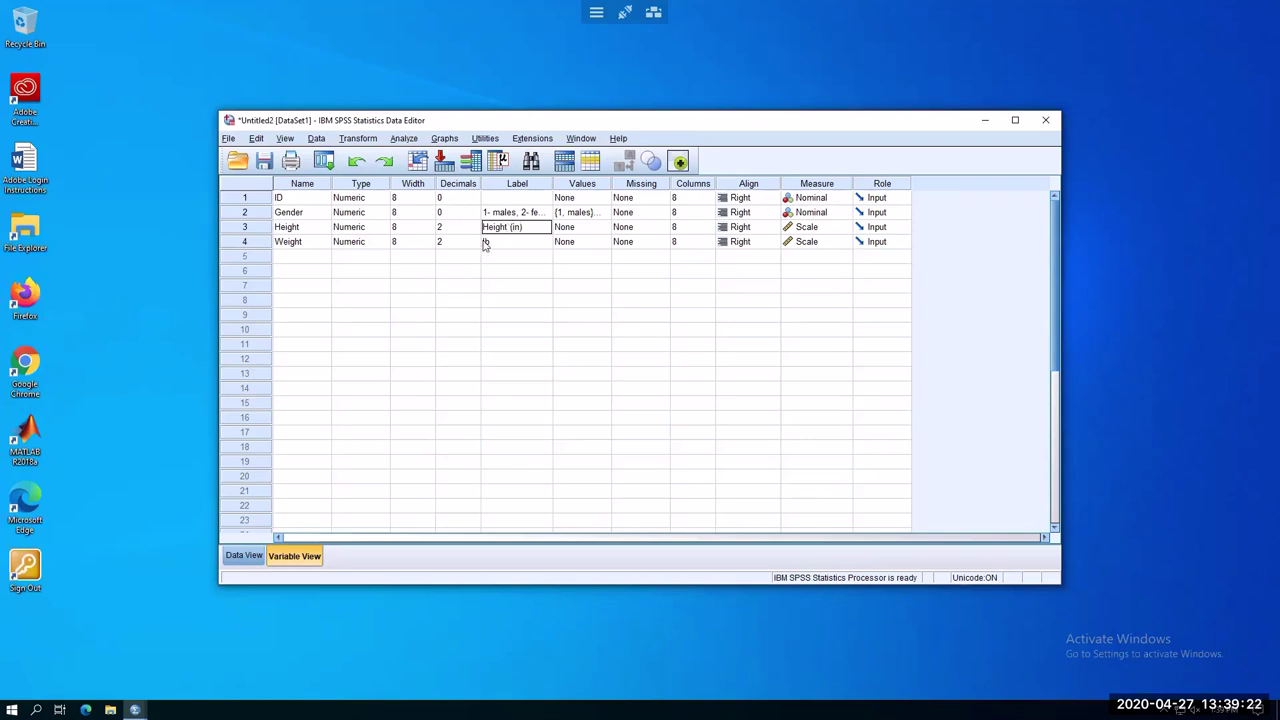
Relabel the Weight variable as 'Weight (lb)' and return to Data View
left_click(484, 243)
left_click(483, 245)
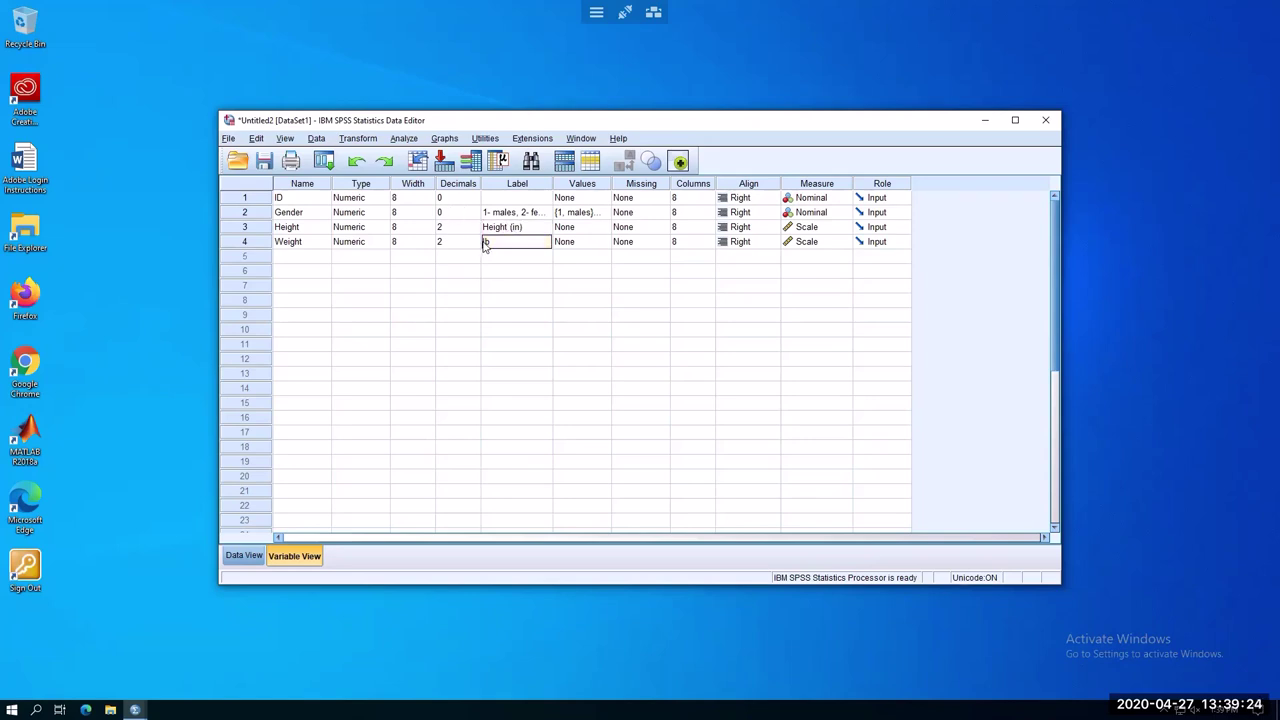
type("Weight (lb)")
key("Return")
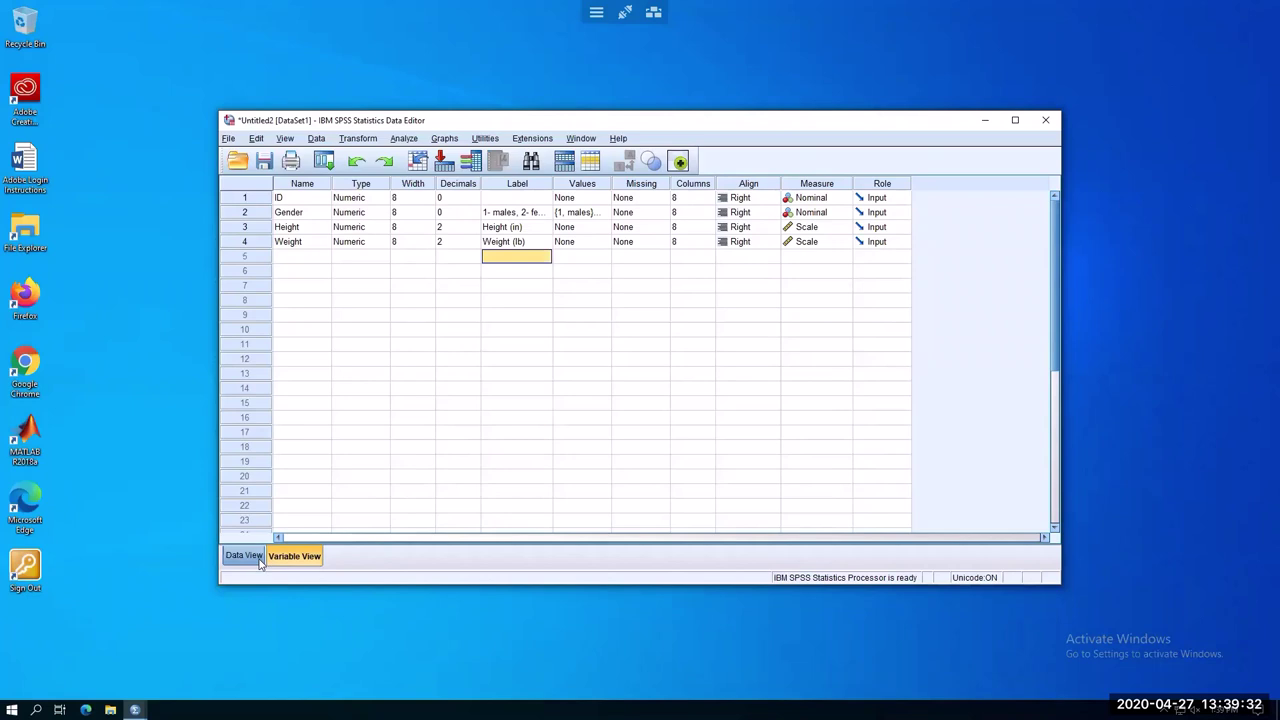
left_click(245, 556)
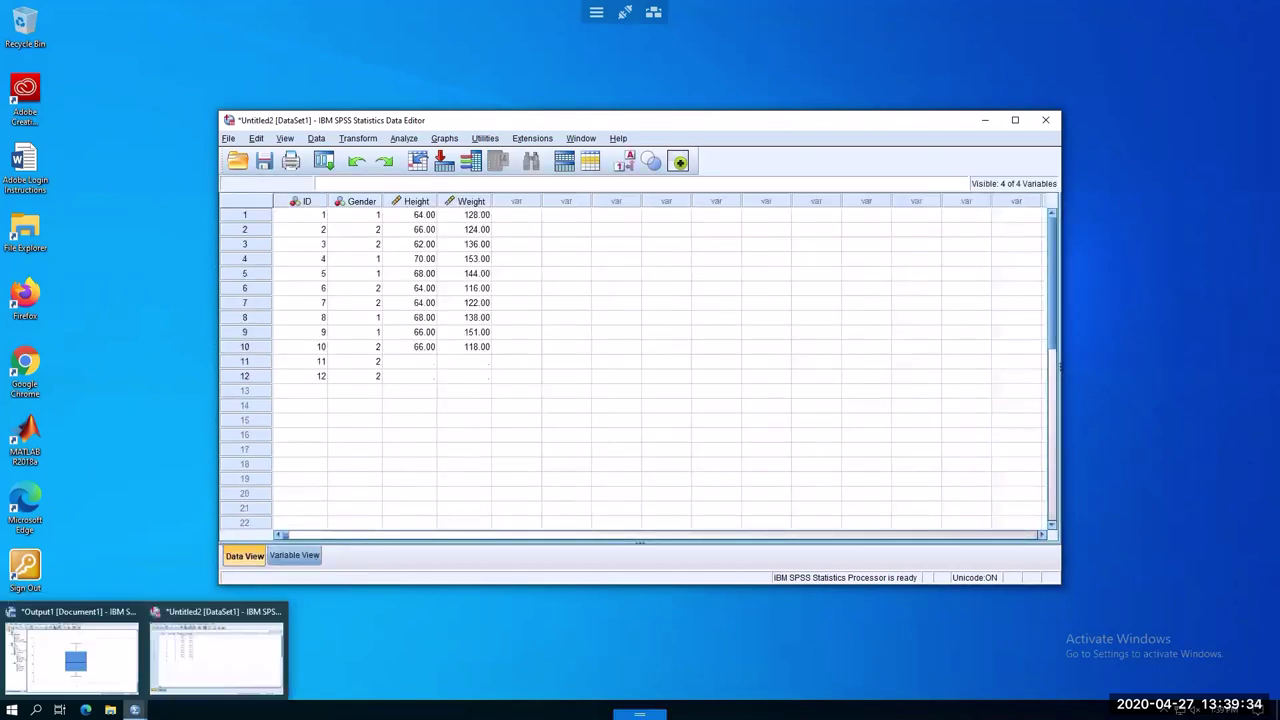
Switch to the Output1 viewer and scroll up to Explore's Case Processing Summary and Descriptives
left_click(70, 645)
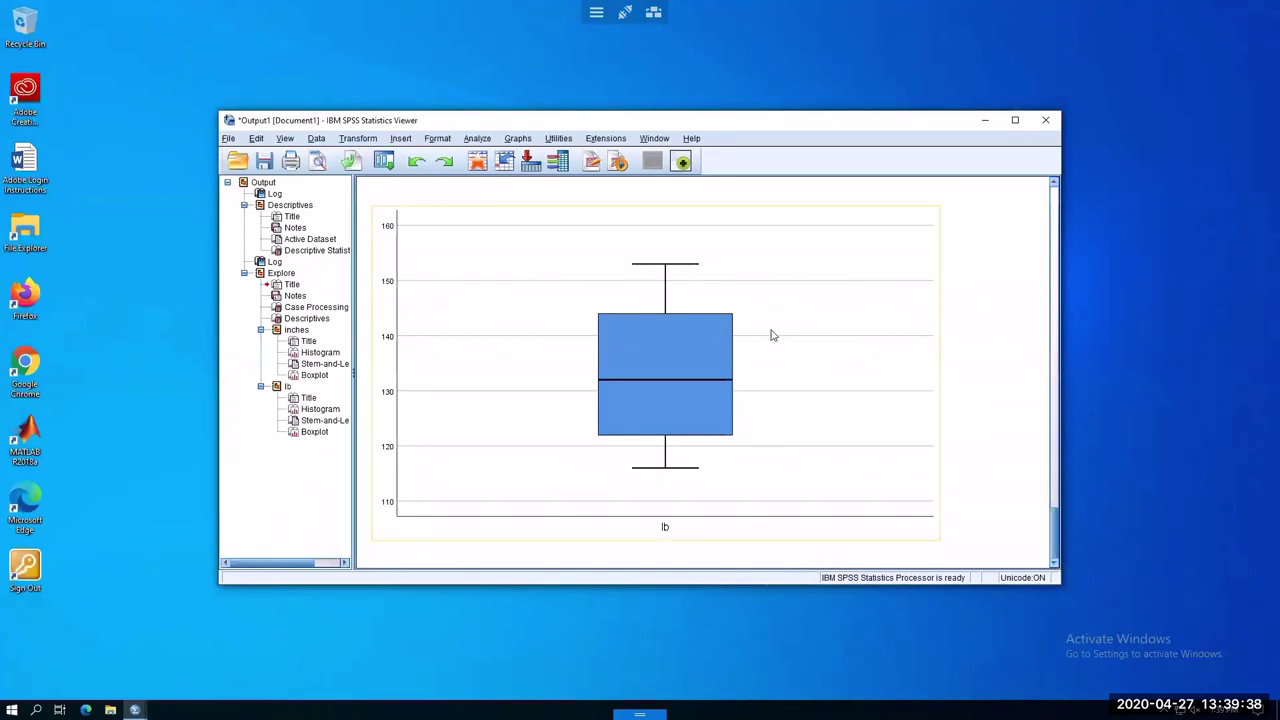
scroll(828, 392, "up", 5)
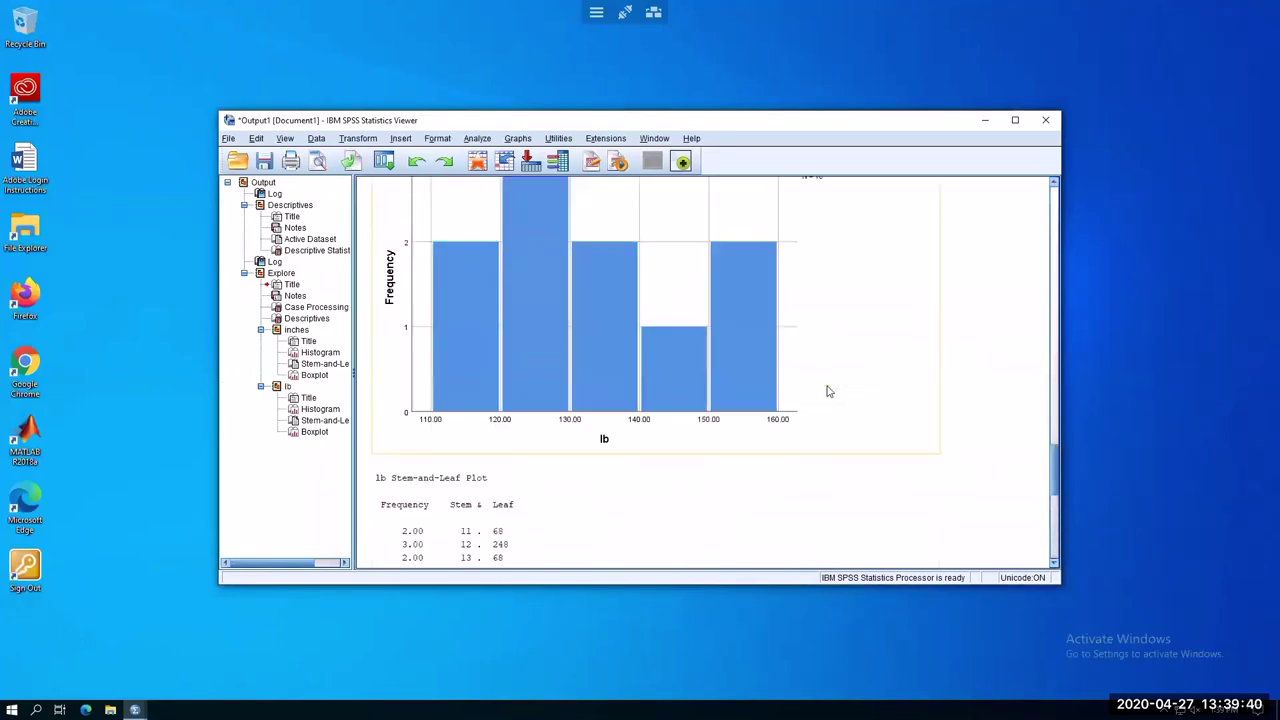
scroll(828, 392, "up", 15)
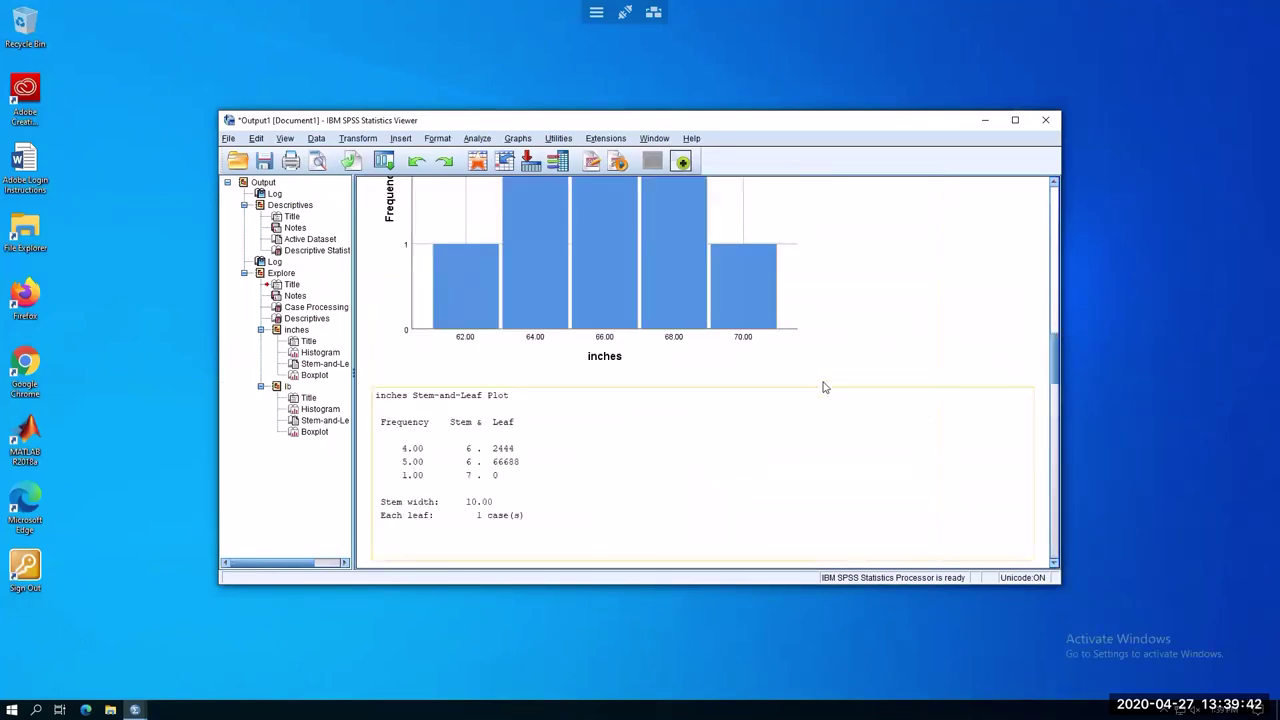
scroll(823, 387, "up", 6)
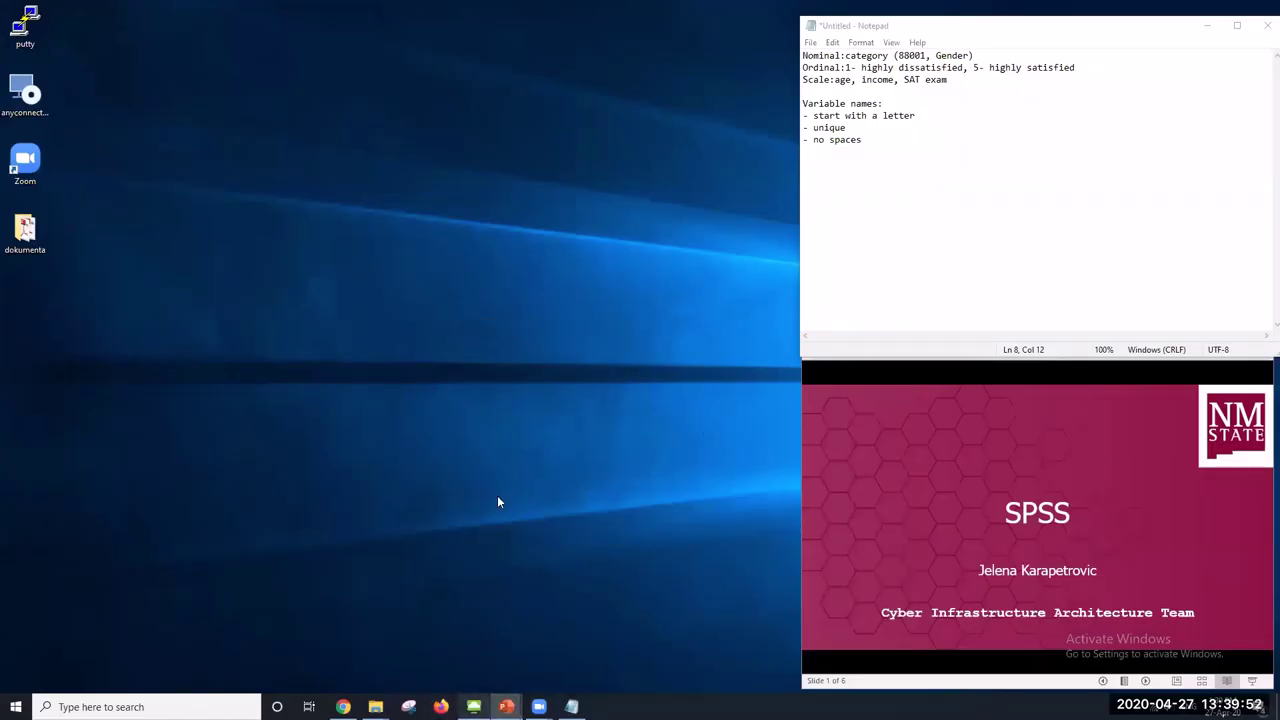
left_click(474, 706)
scroll(743, 300, "up", 10)
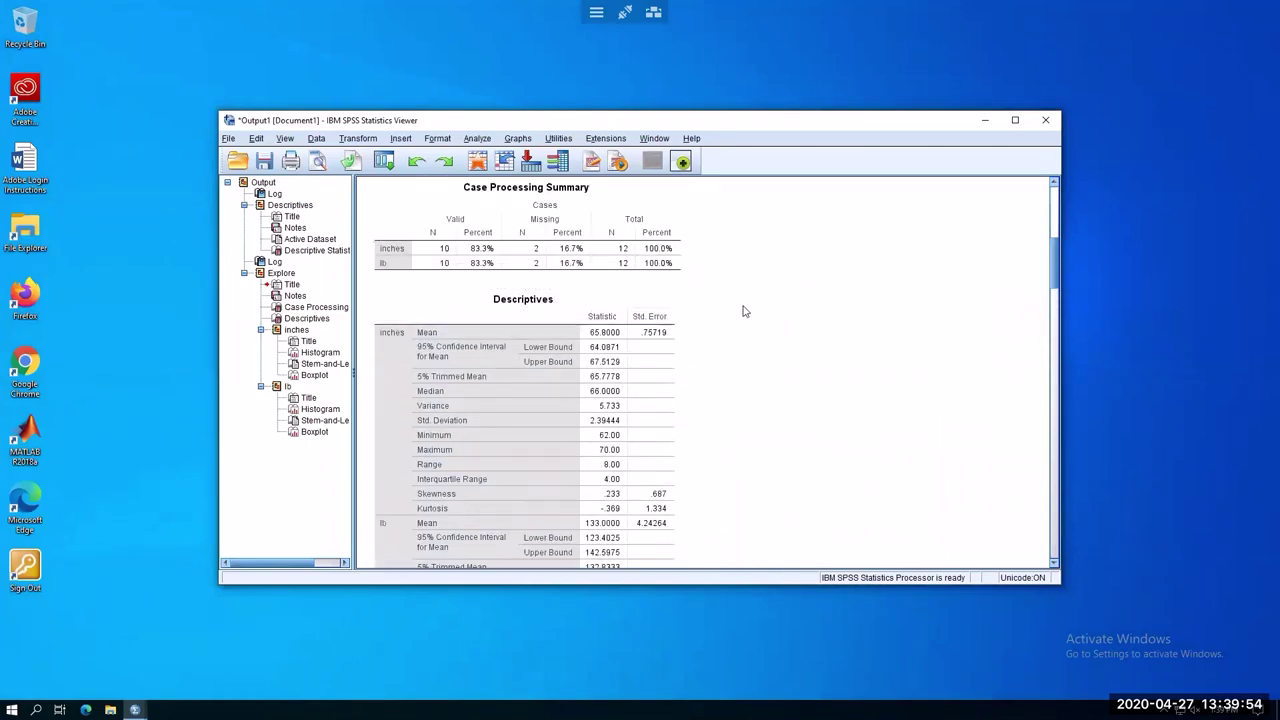
scroll(745, 441, "down", 1)
left_click(443, 394)
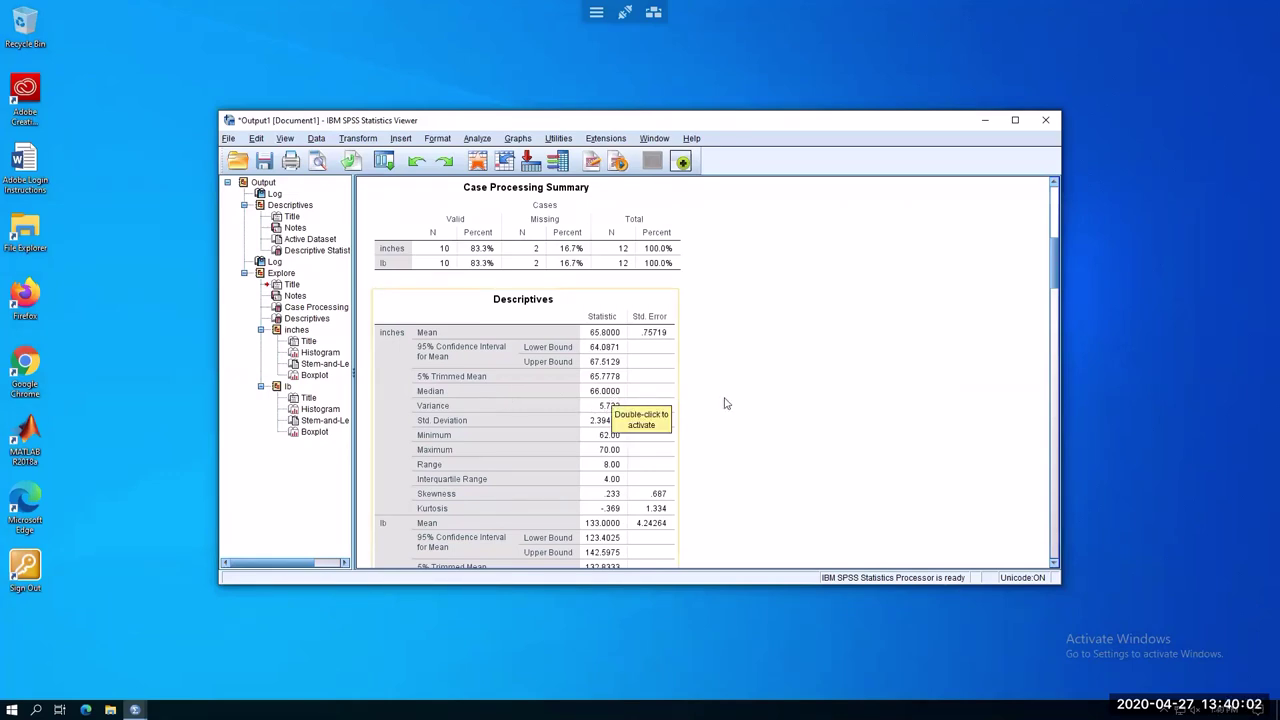
left_click(422, 260)
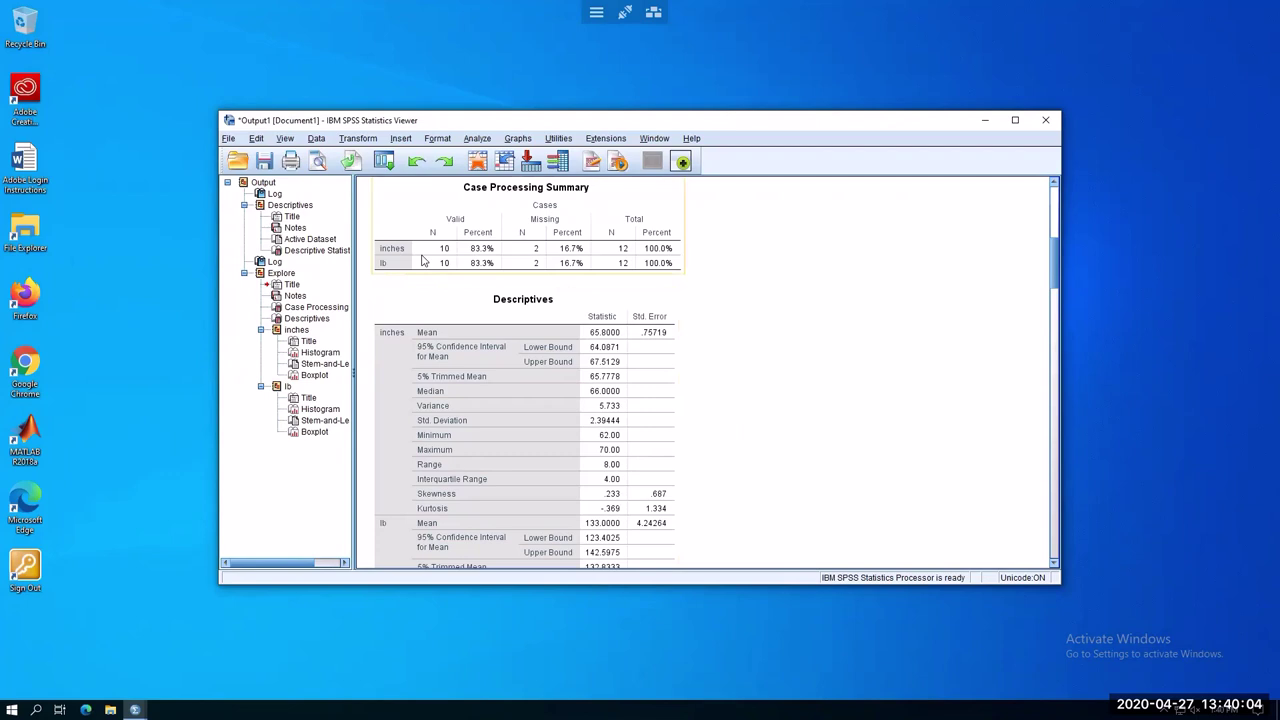
left_click(755, 322)
scroll(755, 325, "up", 1)
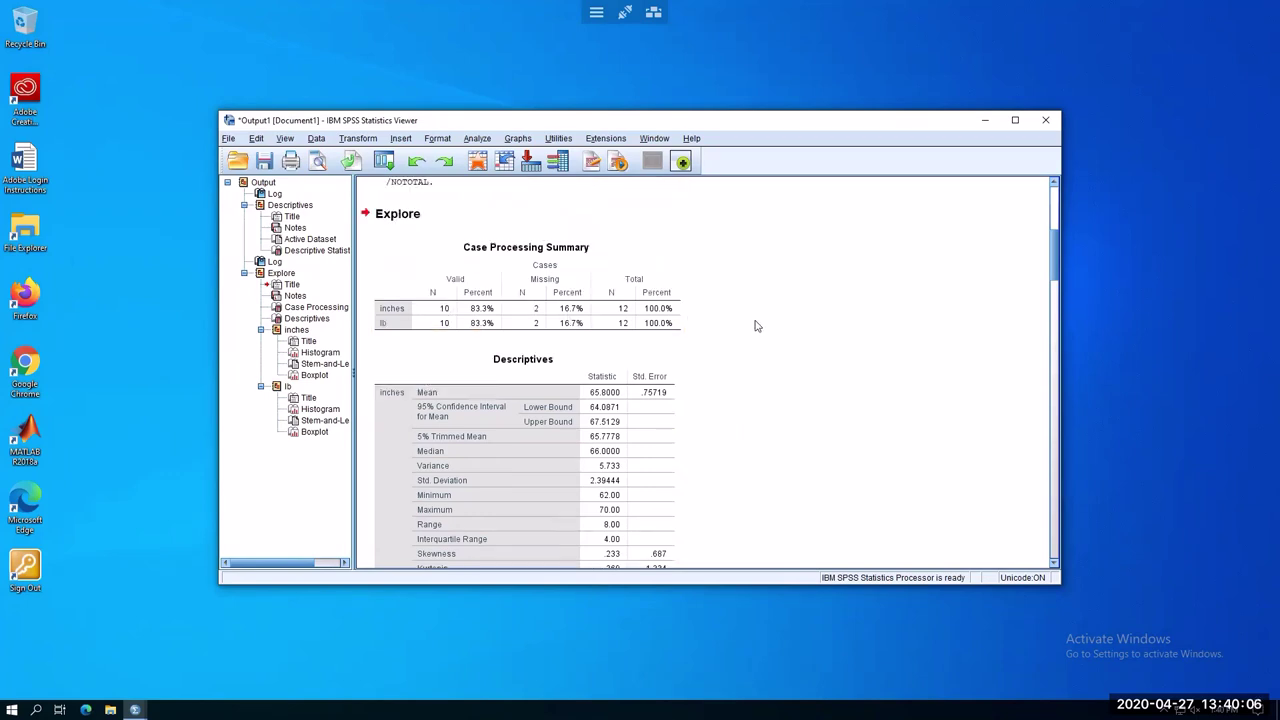
scroll(755, 328, "up", 1)
scroll(755, 335, "down", 6)
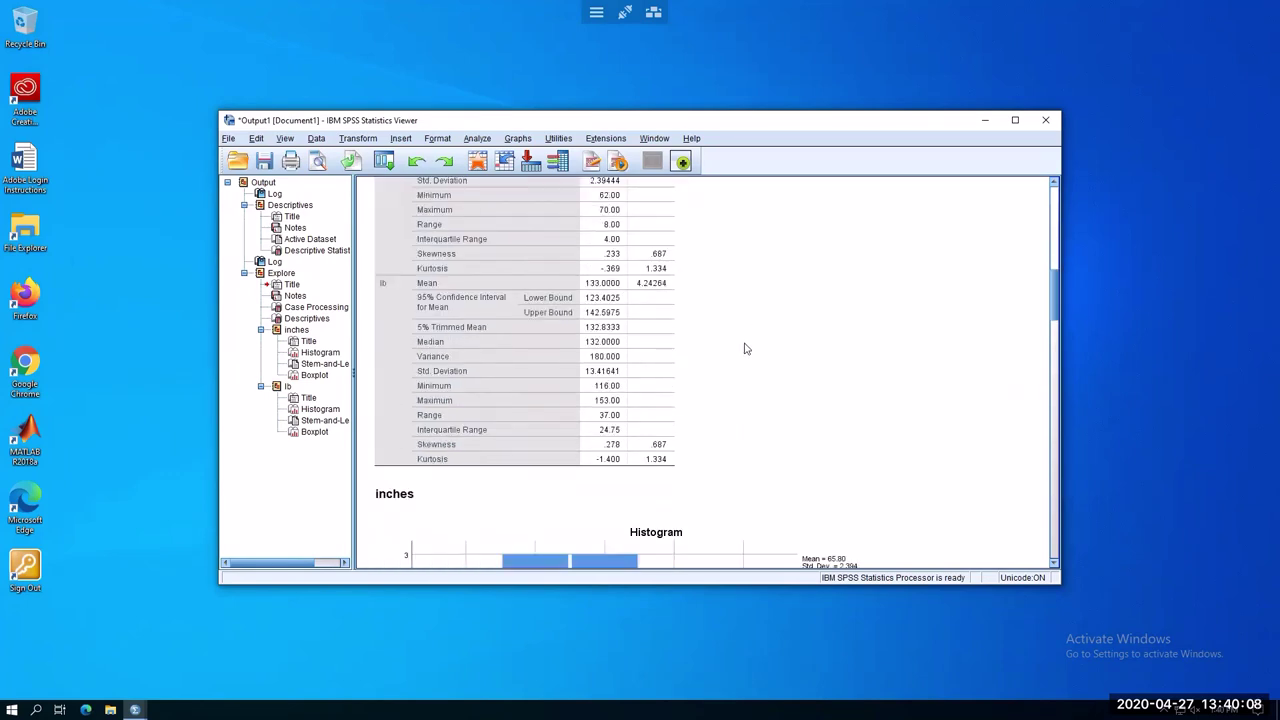
left_click(487, 303)
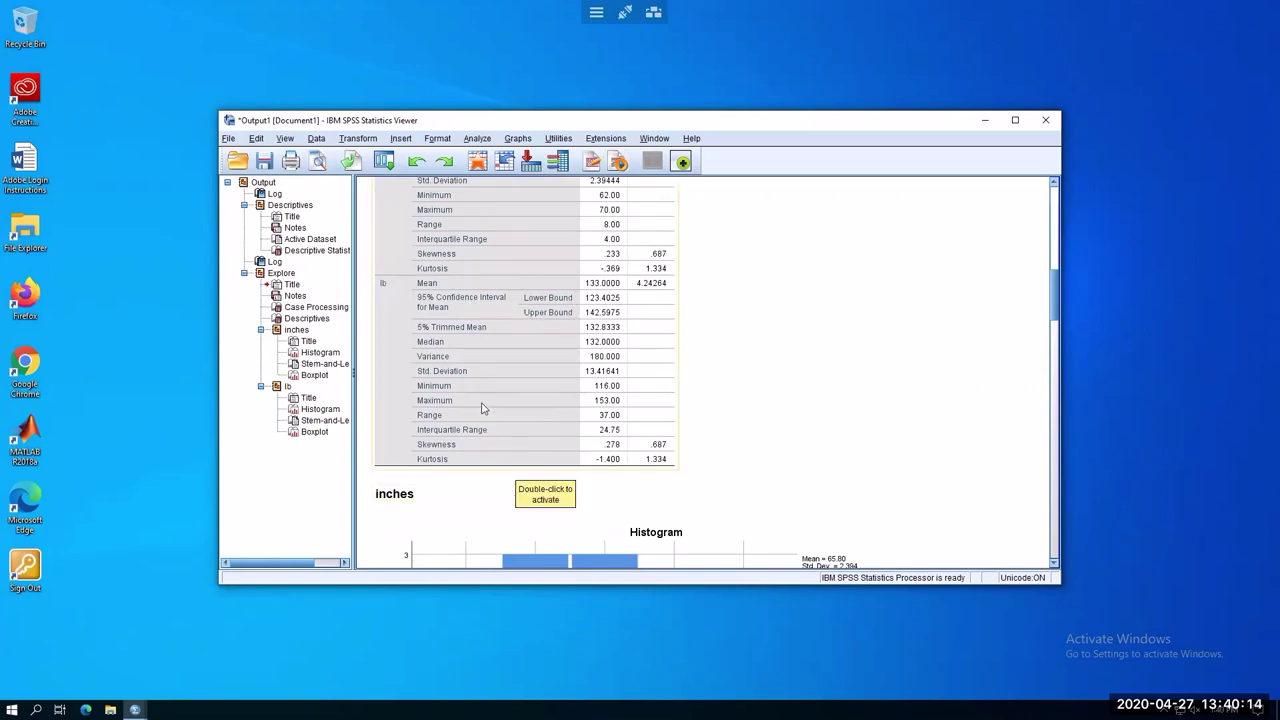
left_click(500, 481)
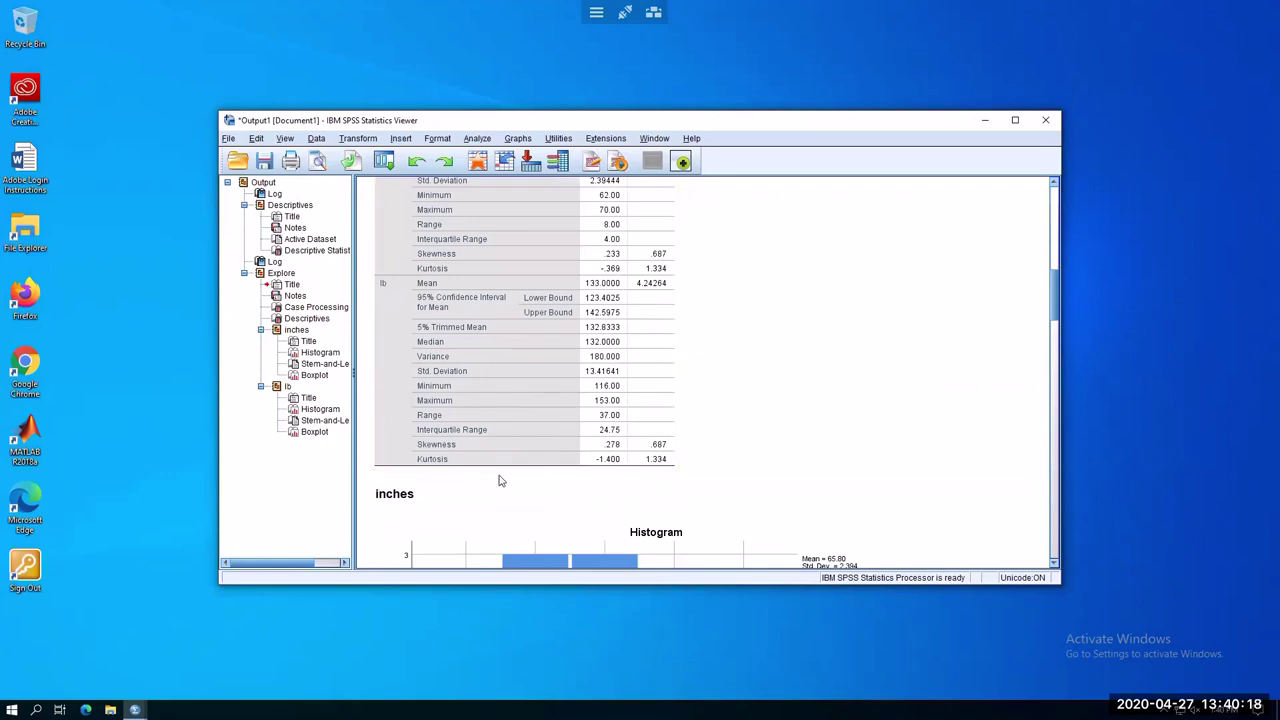
scroll(737, 440, "down", 3)
scroll(850, 410, "down", 2)
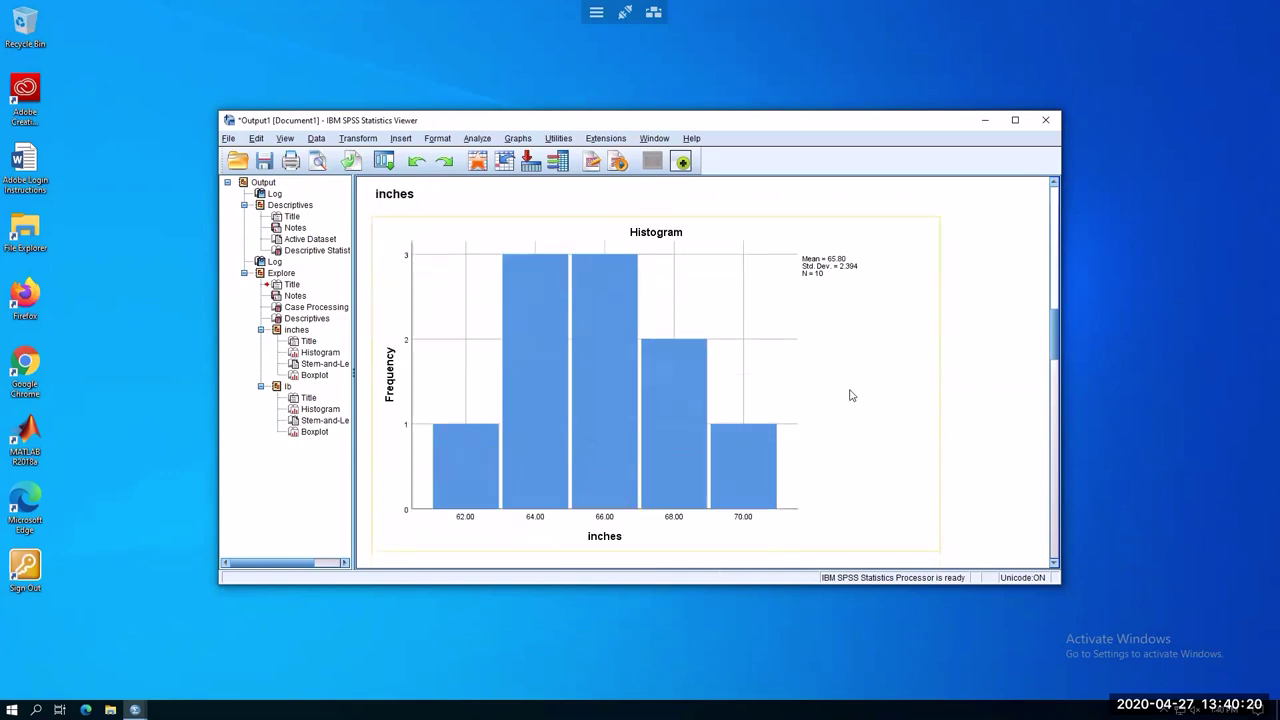
scroll(847, 410, "down", 5)
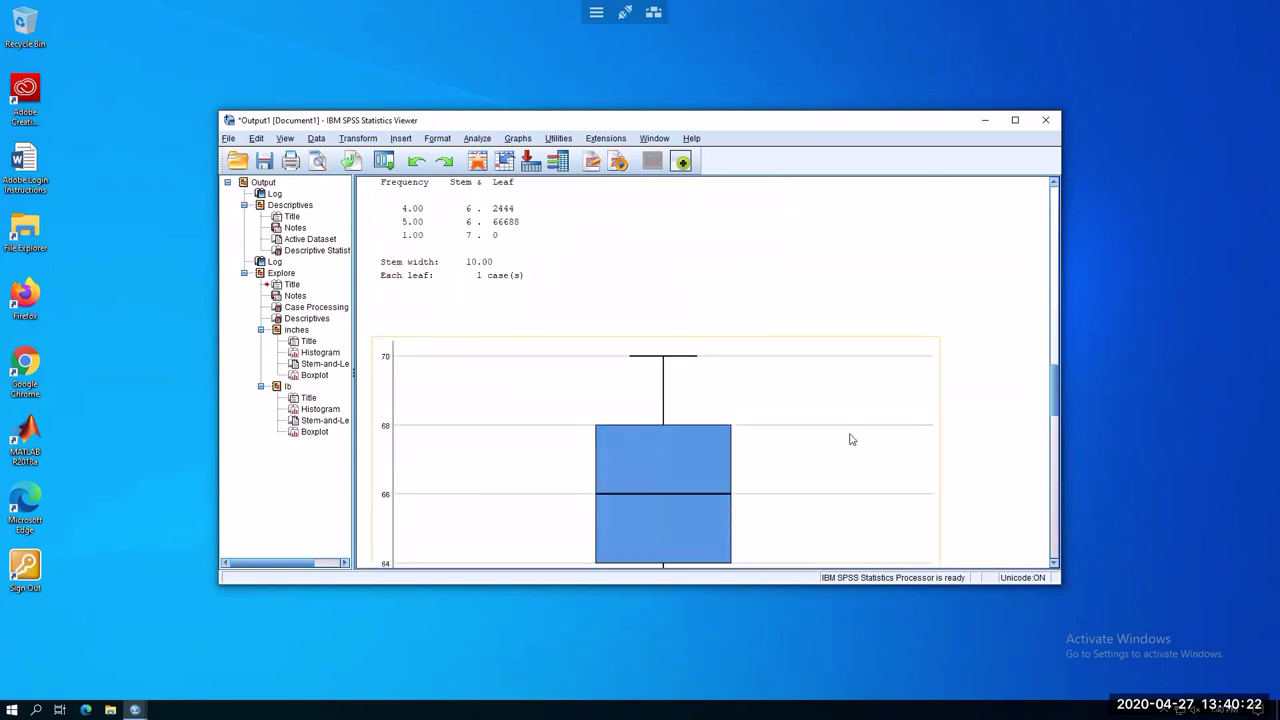
scroll(850, 440, "down", 6)
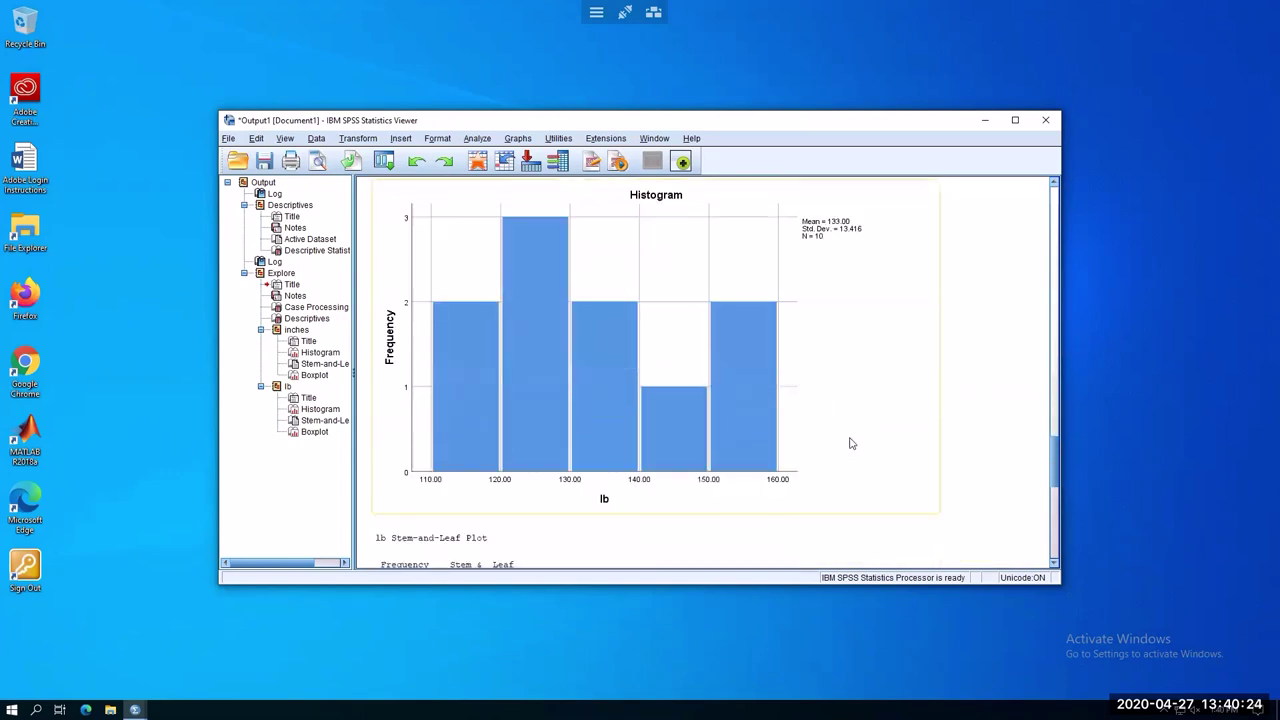
scroll(850, 443, "down", 5)
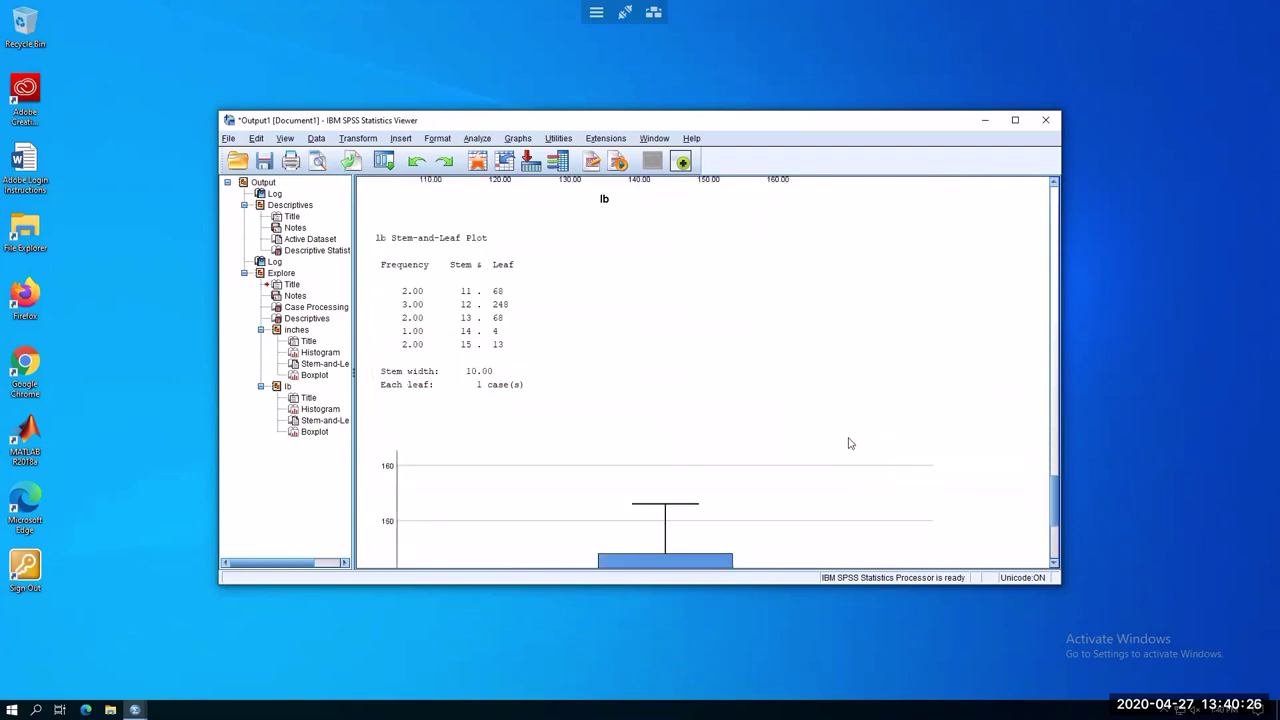
scroll(850, 443, "down", 4)
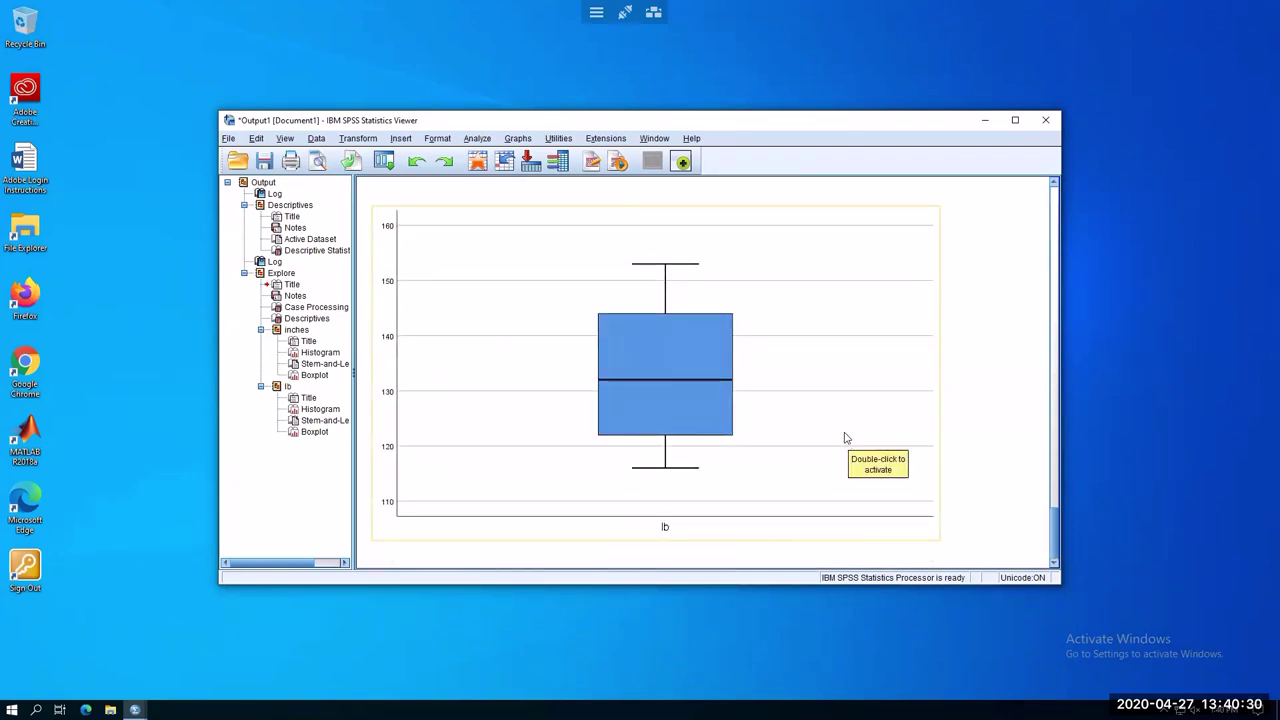
Reopen Explore, add Gender to the Factor List, and run it for Height and Weight
left_click(485, 141)
mouse_move(506, 176)
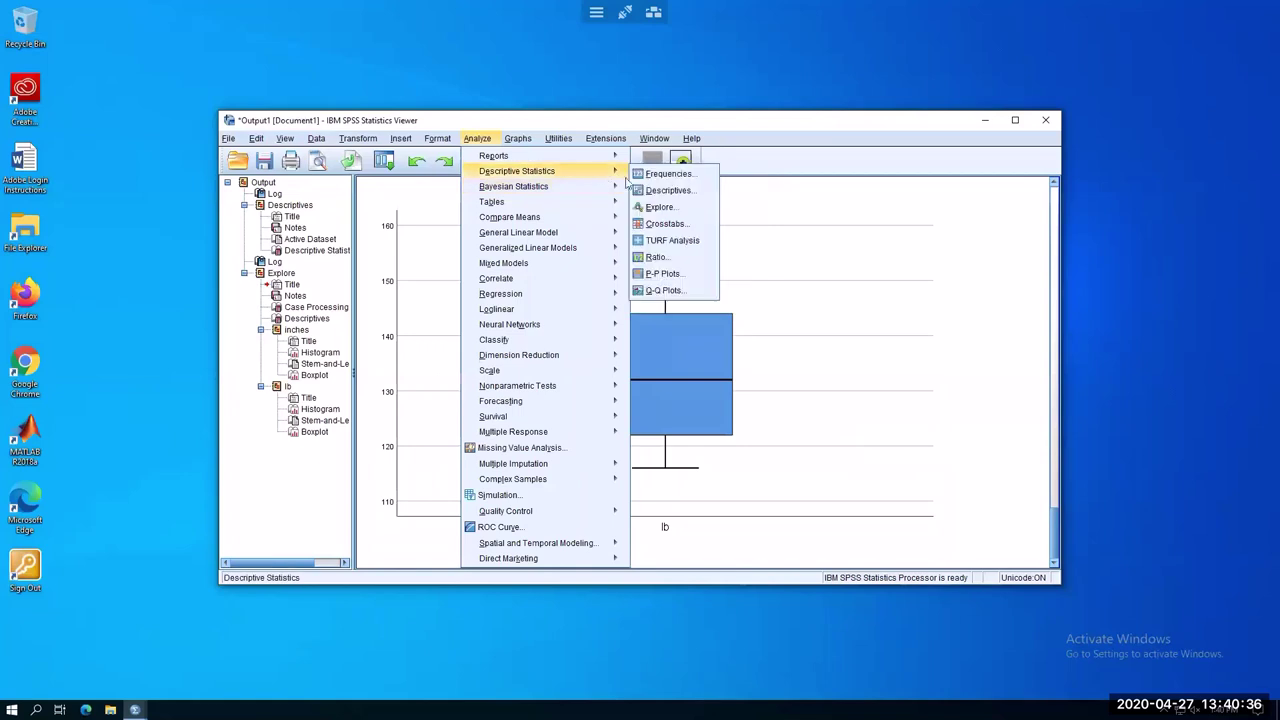
left_click(662, 208)
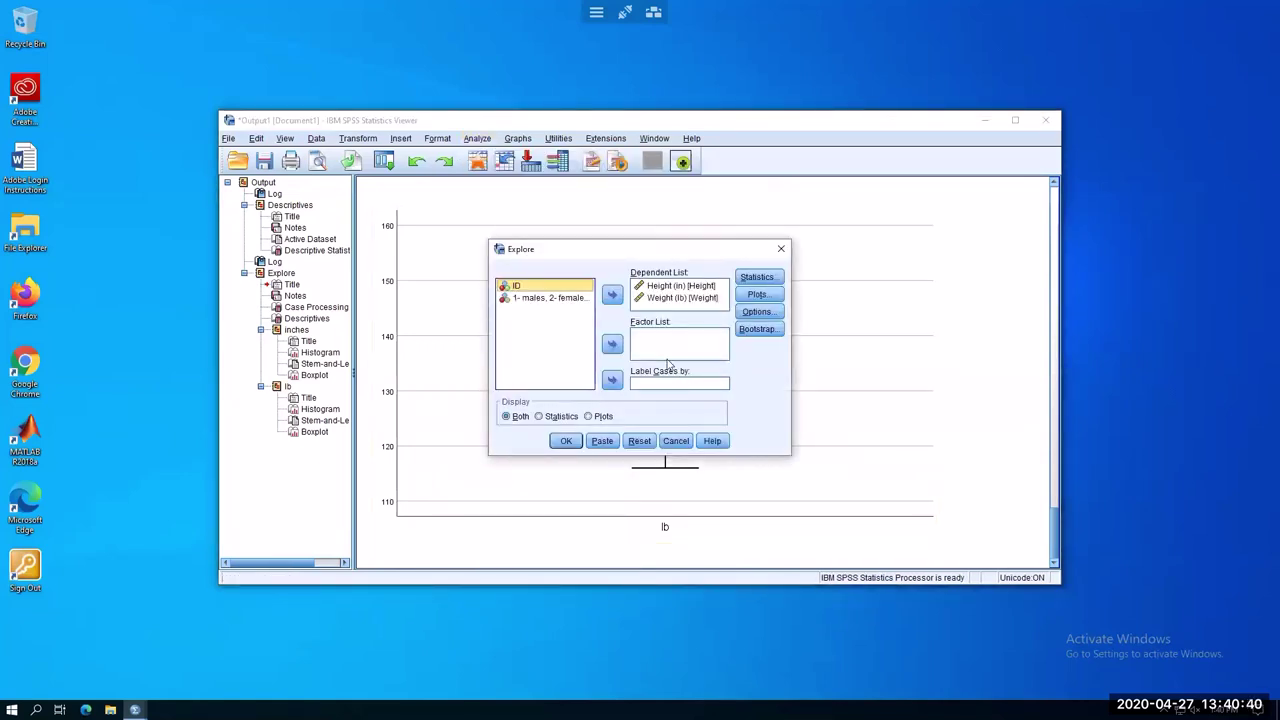
left_click(536, 300)
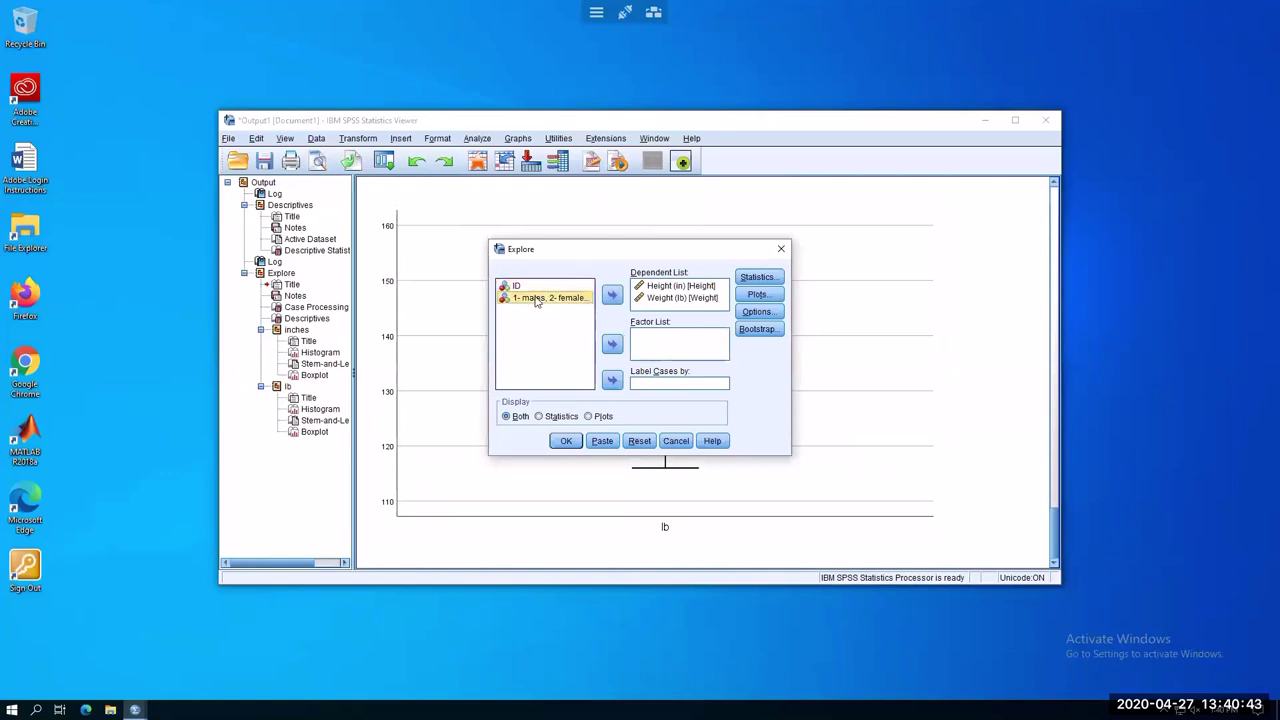
left_click(612, 344)
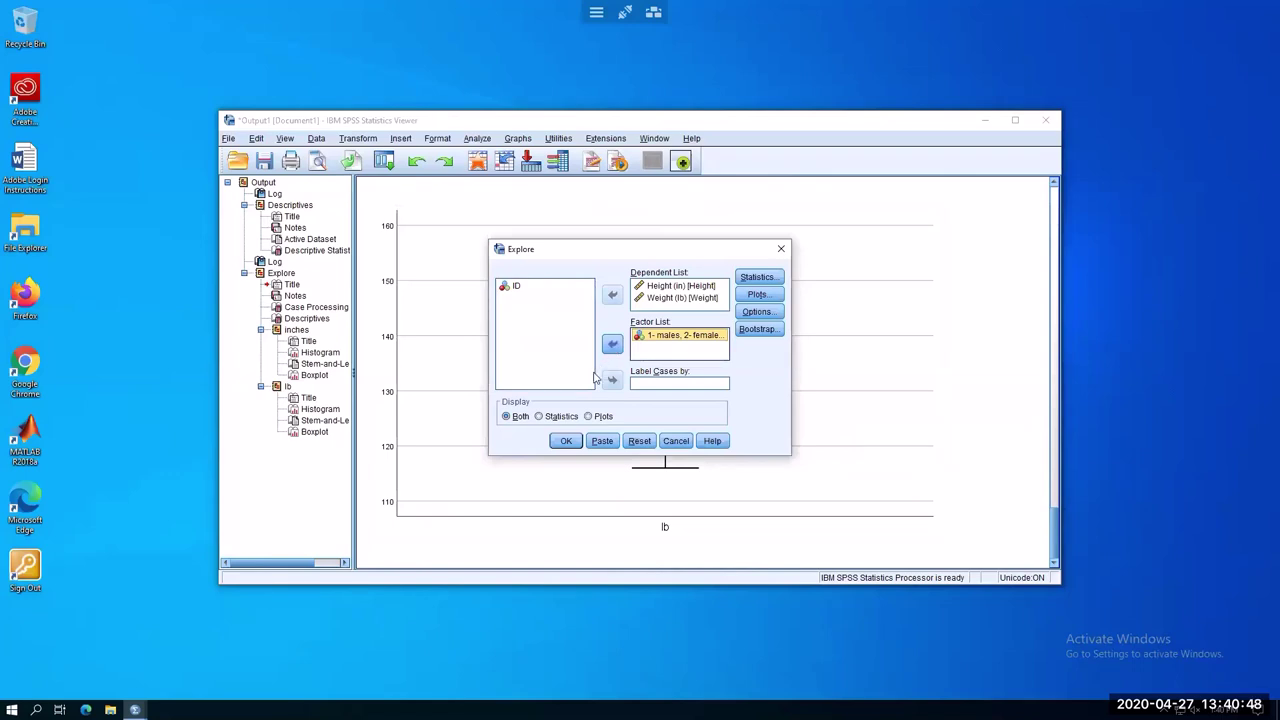
left_click(565, 443)
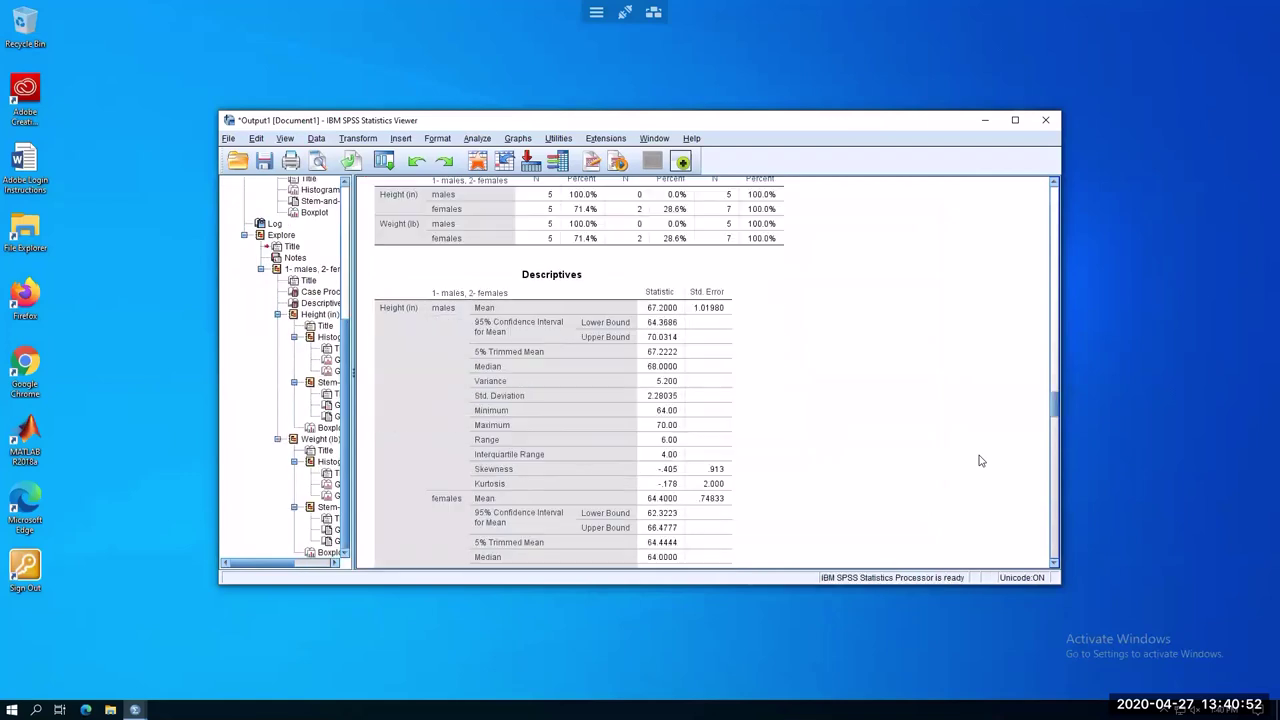
Review the gender-split Descriptives table for height and weight
scroll(970, 422, "up", 1)
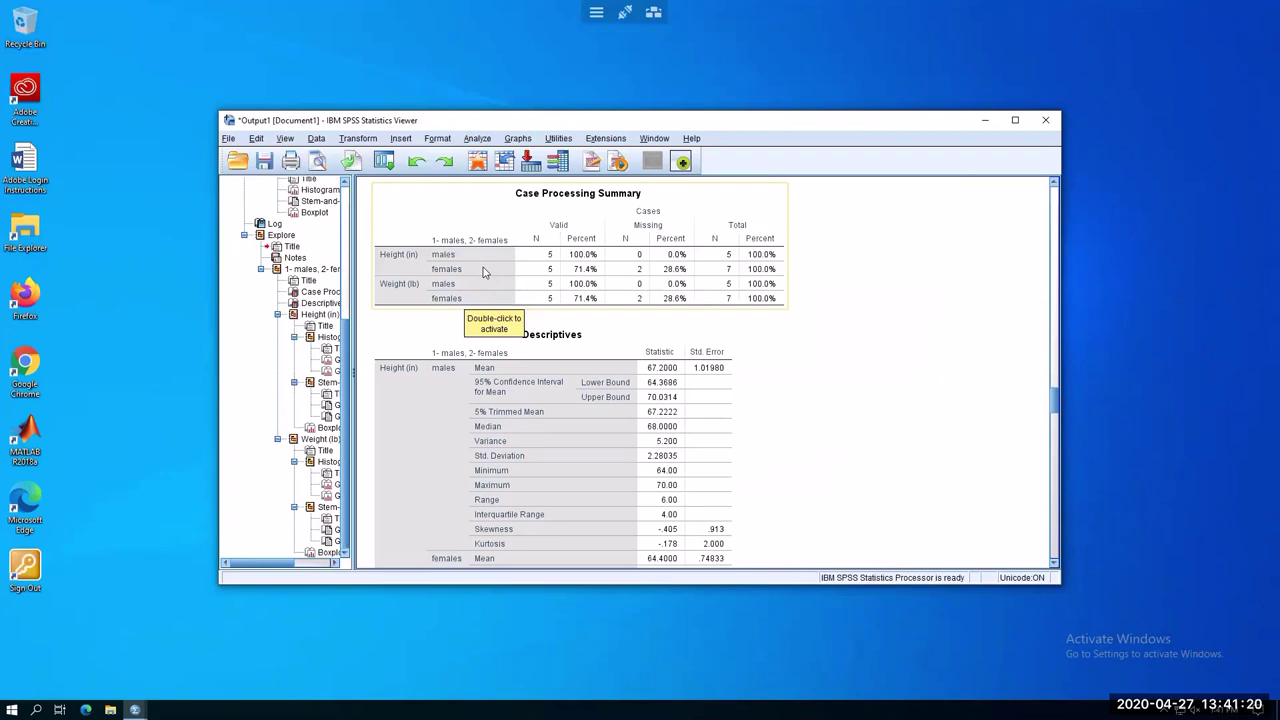
left_click(864, 469)
scroll(864, 437, "down", 3)
left_click(511, 317)
scroll(837, 449, "down", 3)
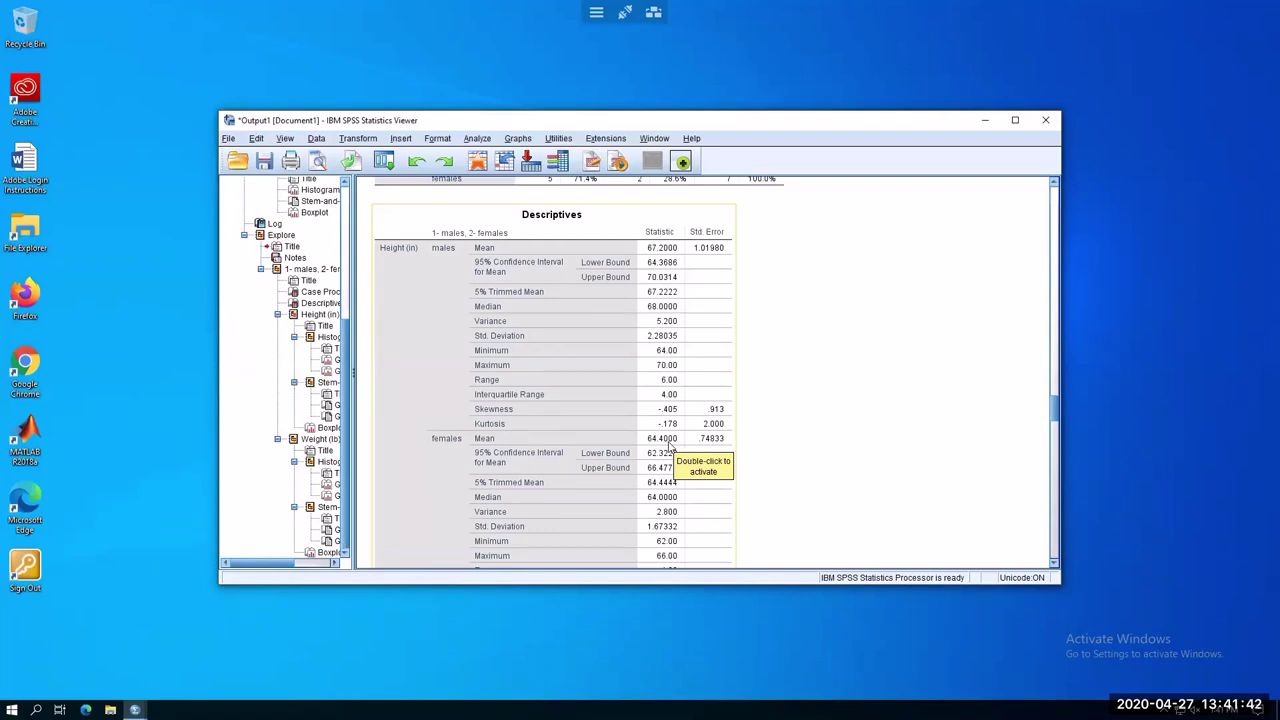
scroll(857, 426, "down", 3)
scroll(857, 426, "down", 4)
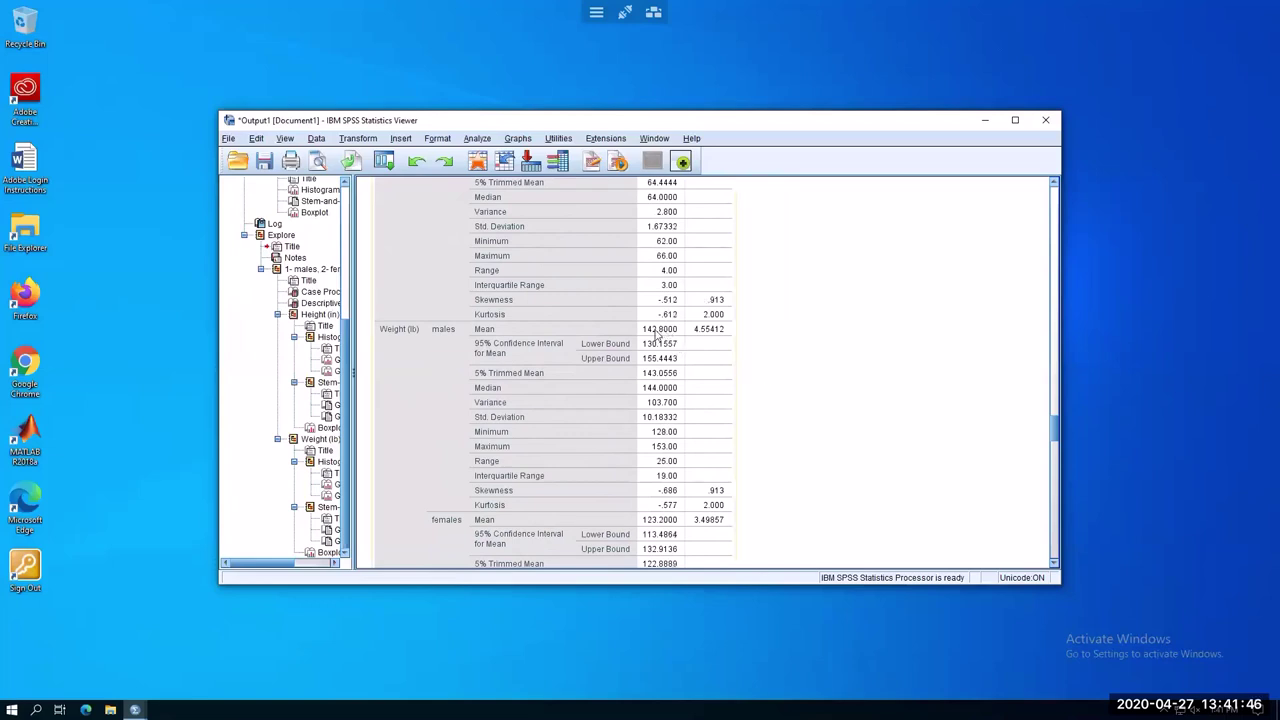
scroll(787, 411, "down", 1)
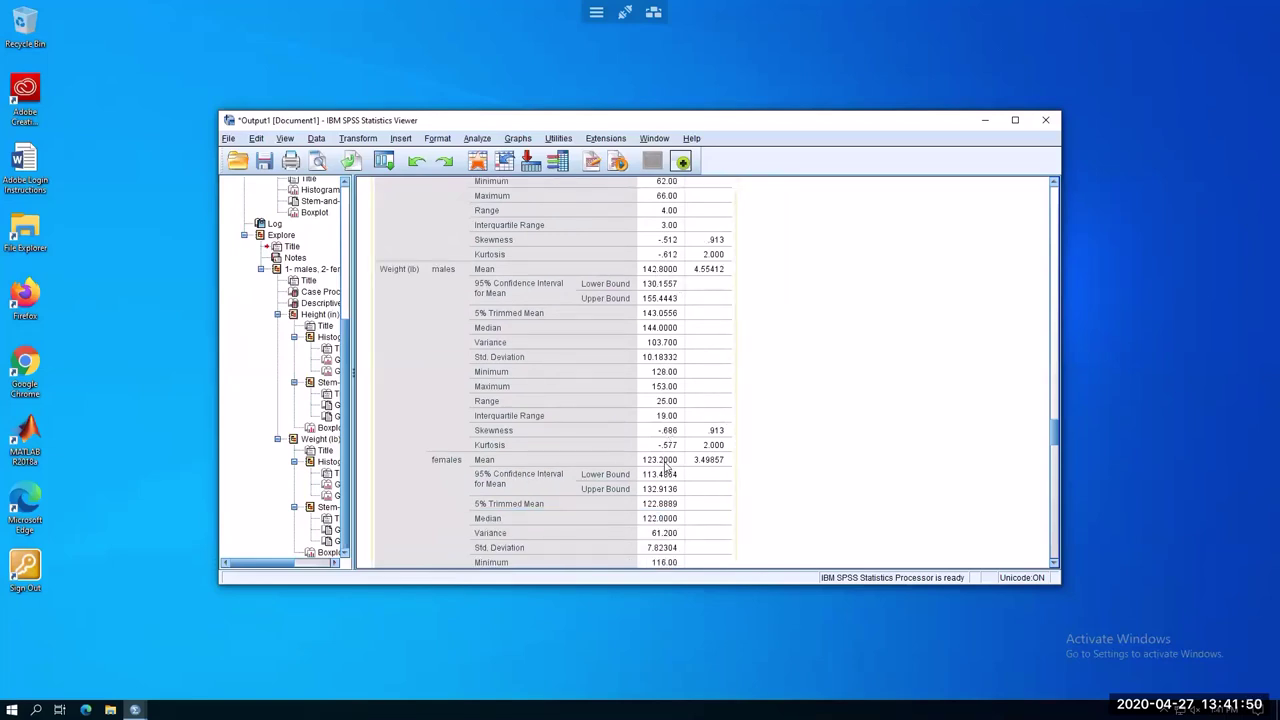
Scroll through the height and weight histograms and boxplots, then bring Notepad forward
left_click(876, 412)
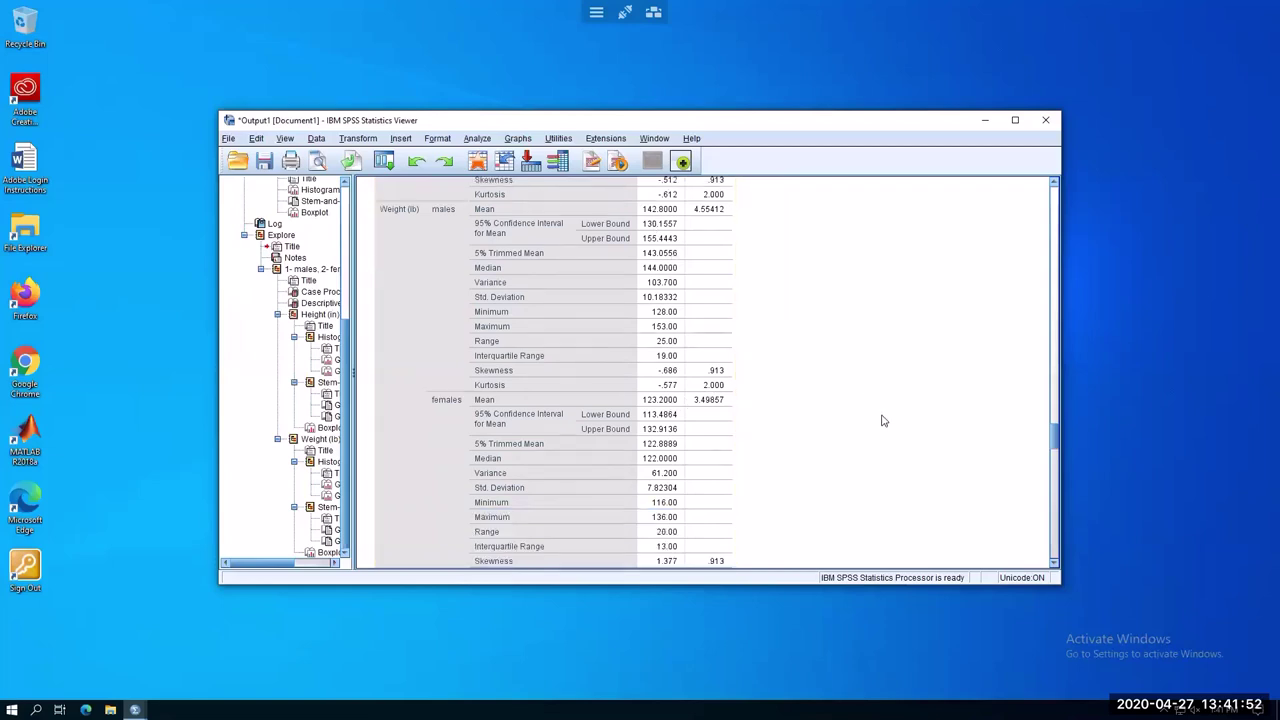
scroll(882, 420, "down", 6)
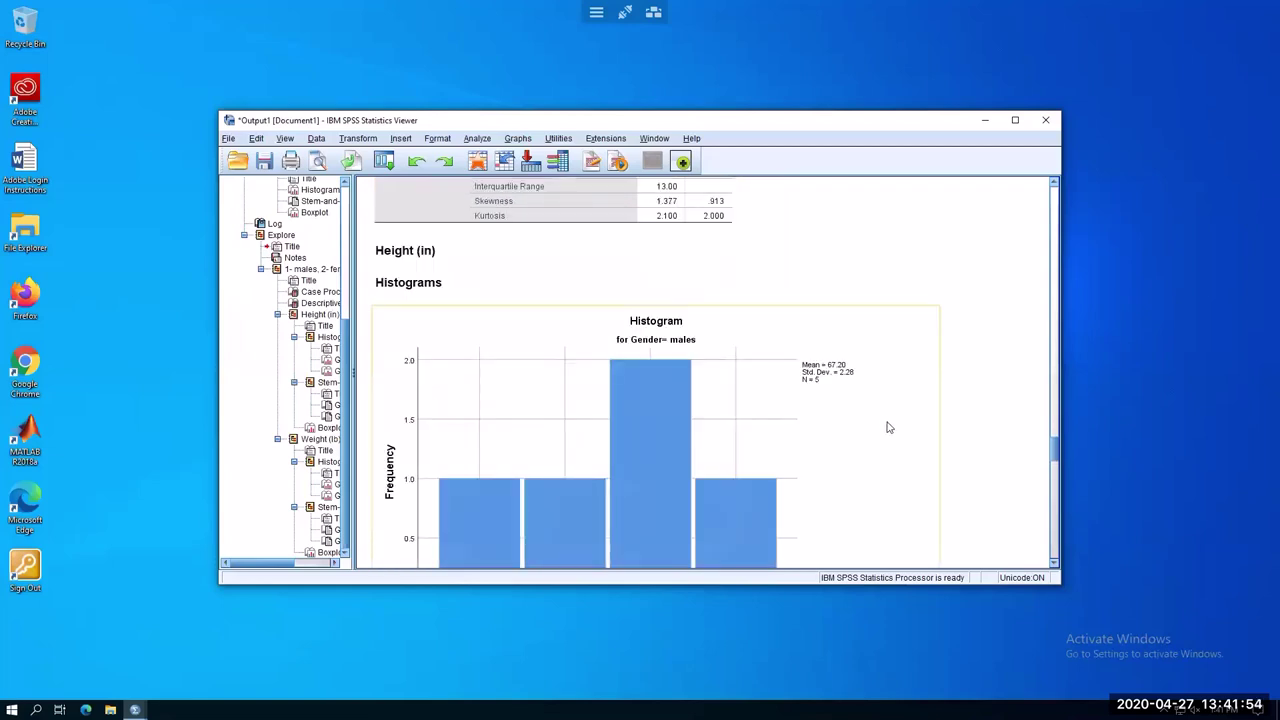
scroll(888, 427, "down", 4)
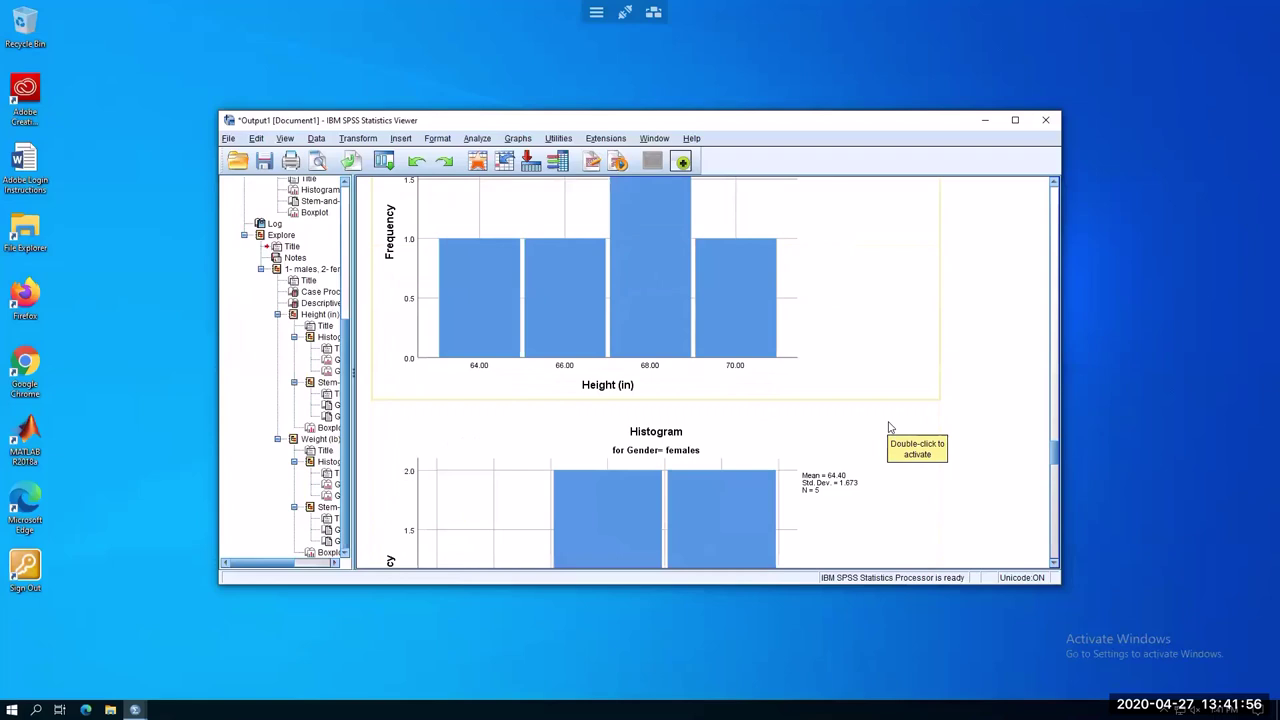
scroll(890, 427, "down", 3)
scroll(890, 427, "down", 6)
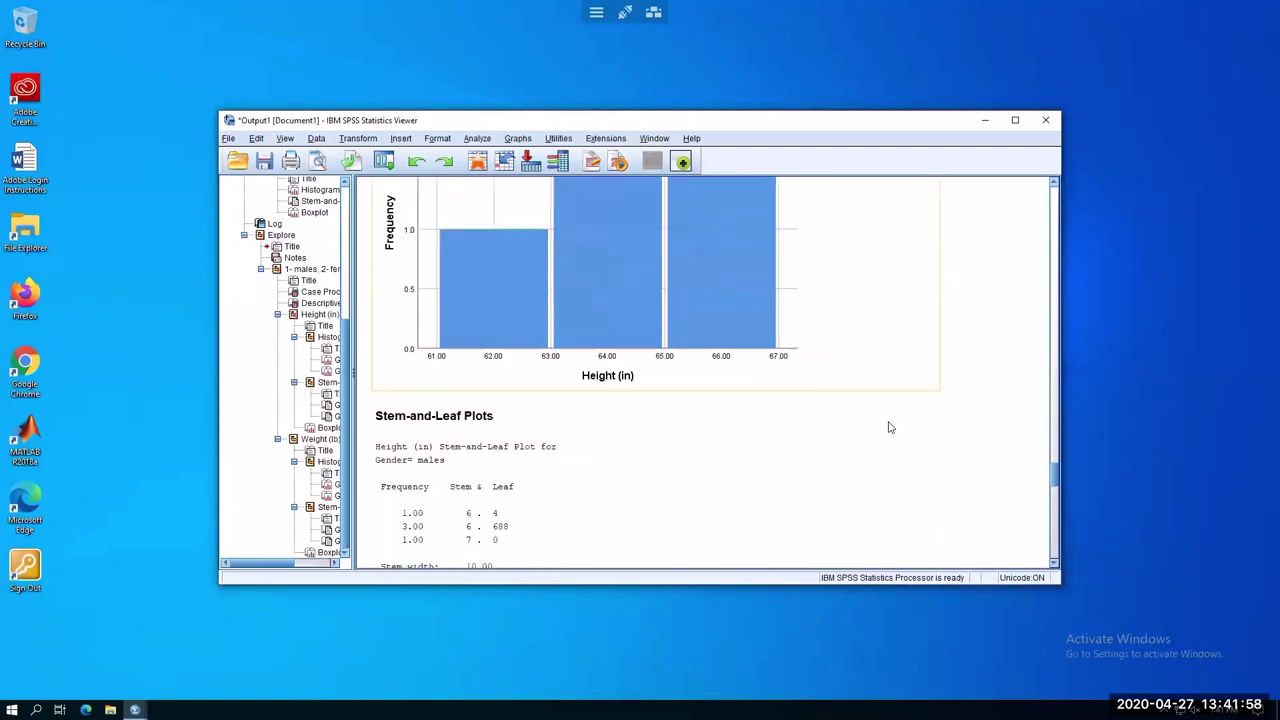
scroll(888, 427, "down", 7)
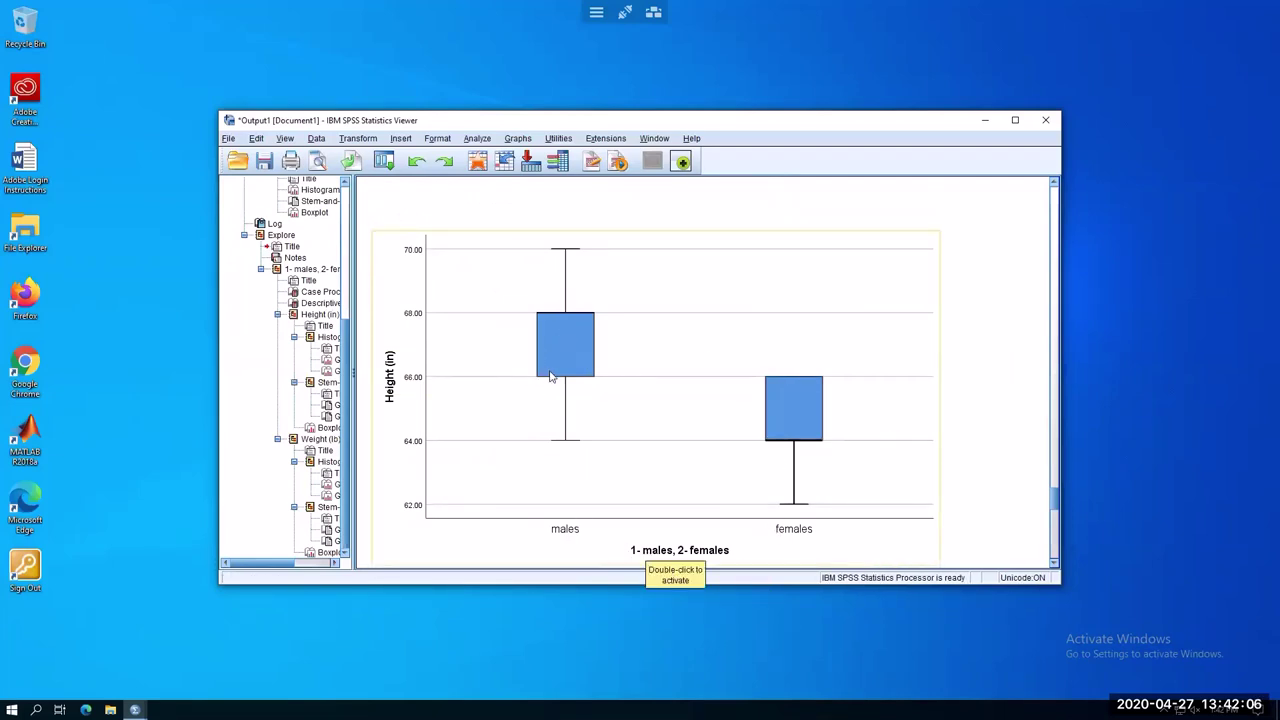
scroll(632, 444, "down", 3)
scroll(632, 444, "down", 15)
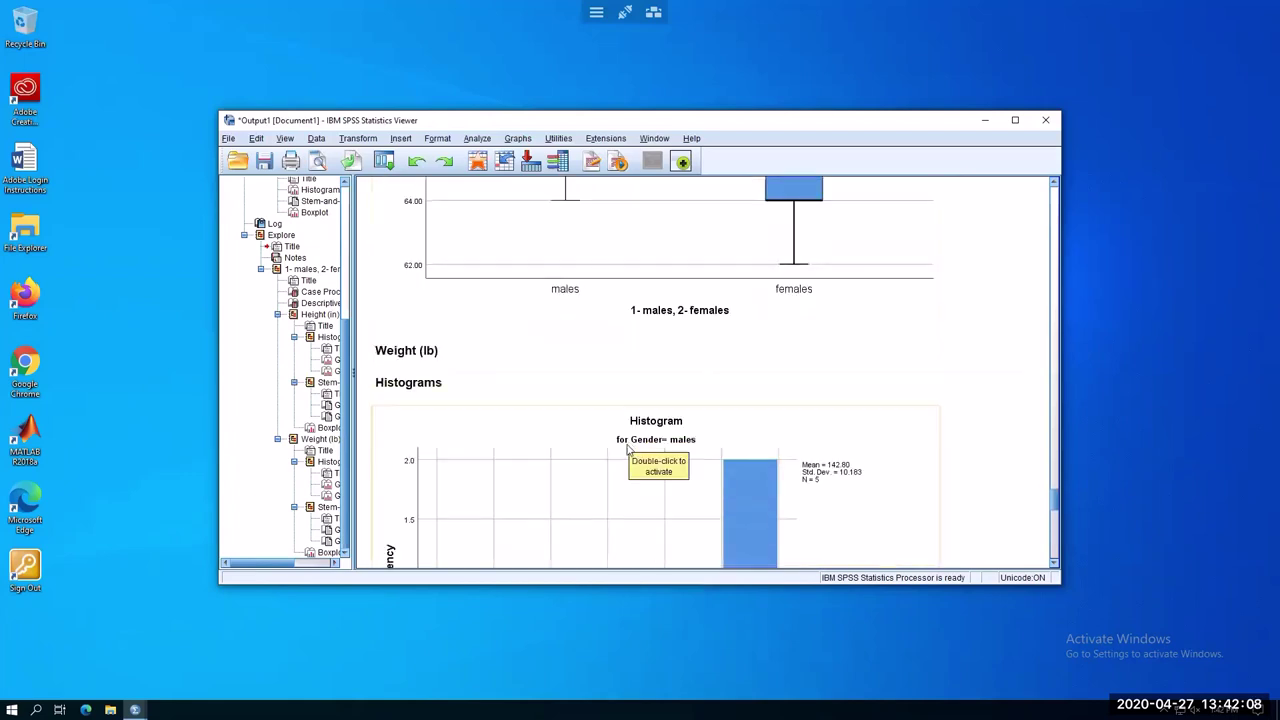
scroll(628, 452, "down", 15)
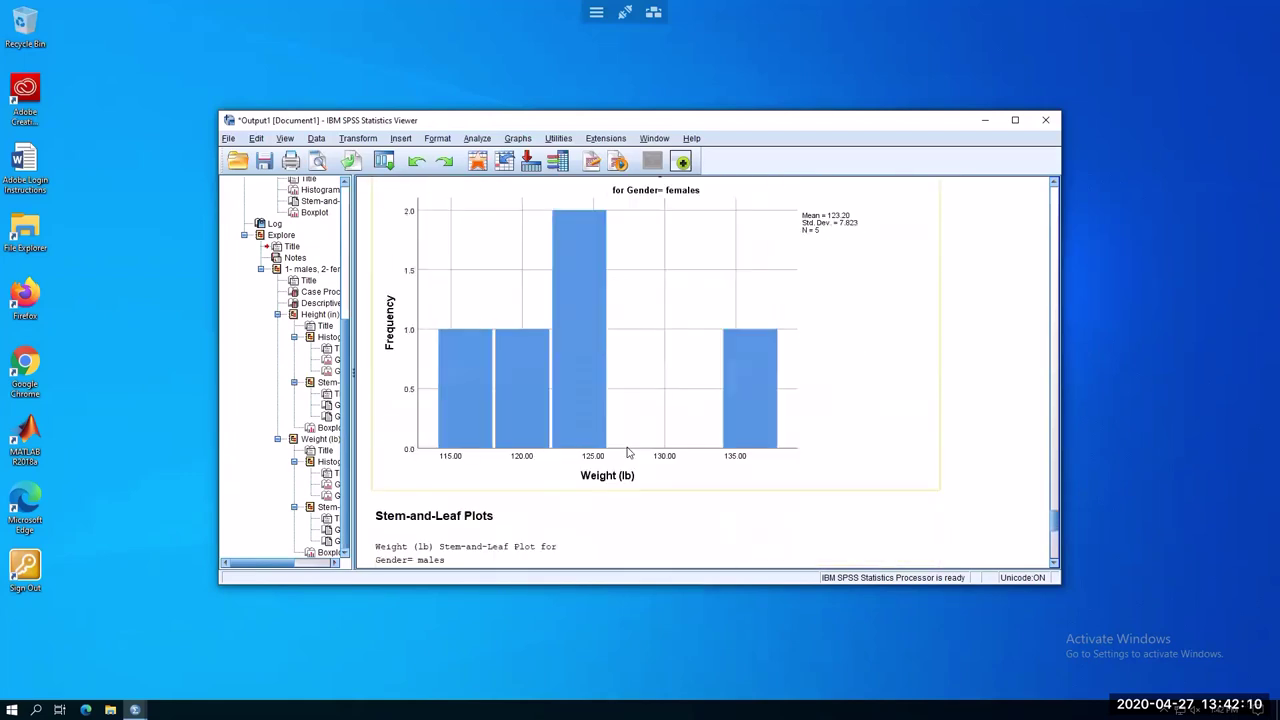
scroll(628, 452, "down", 8)
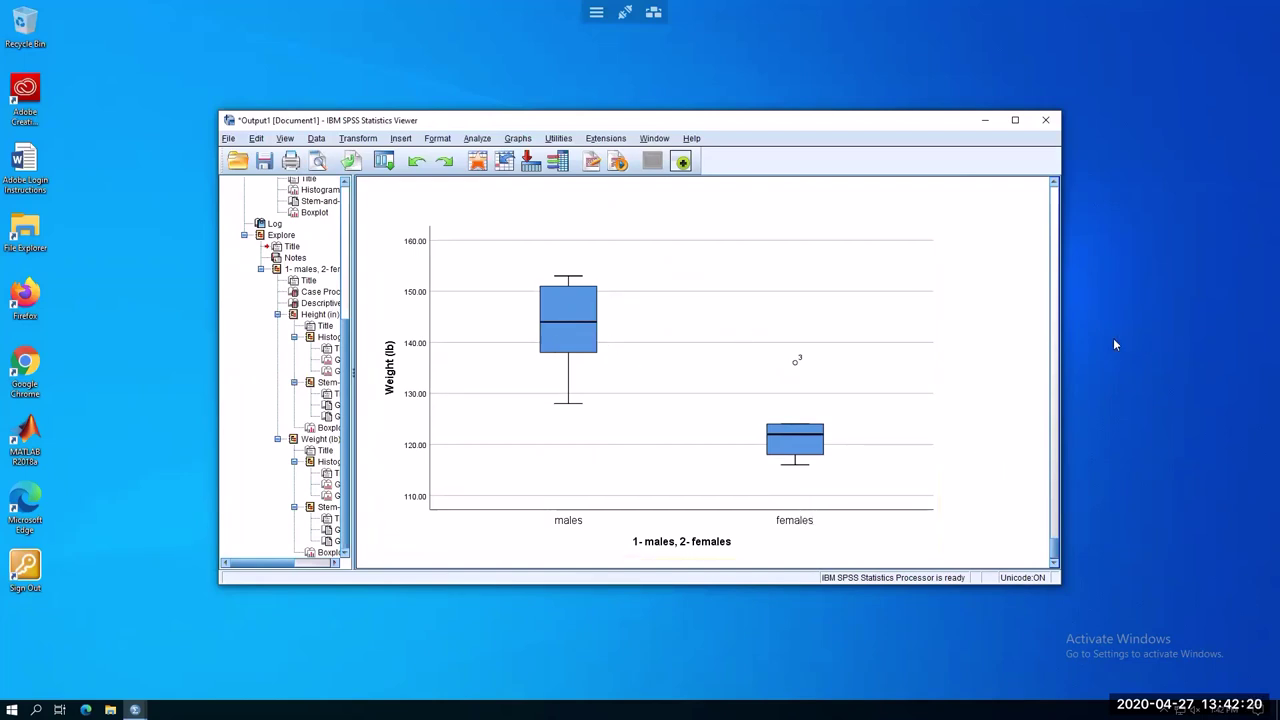
scroll(998, 424, "down", 1)
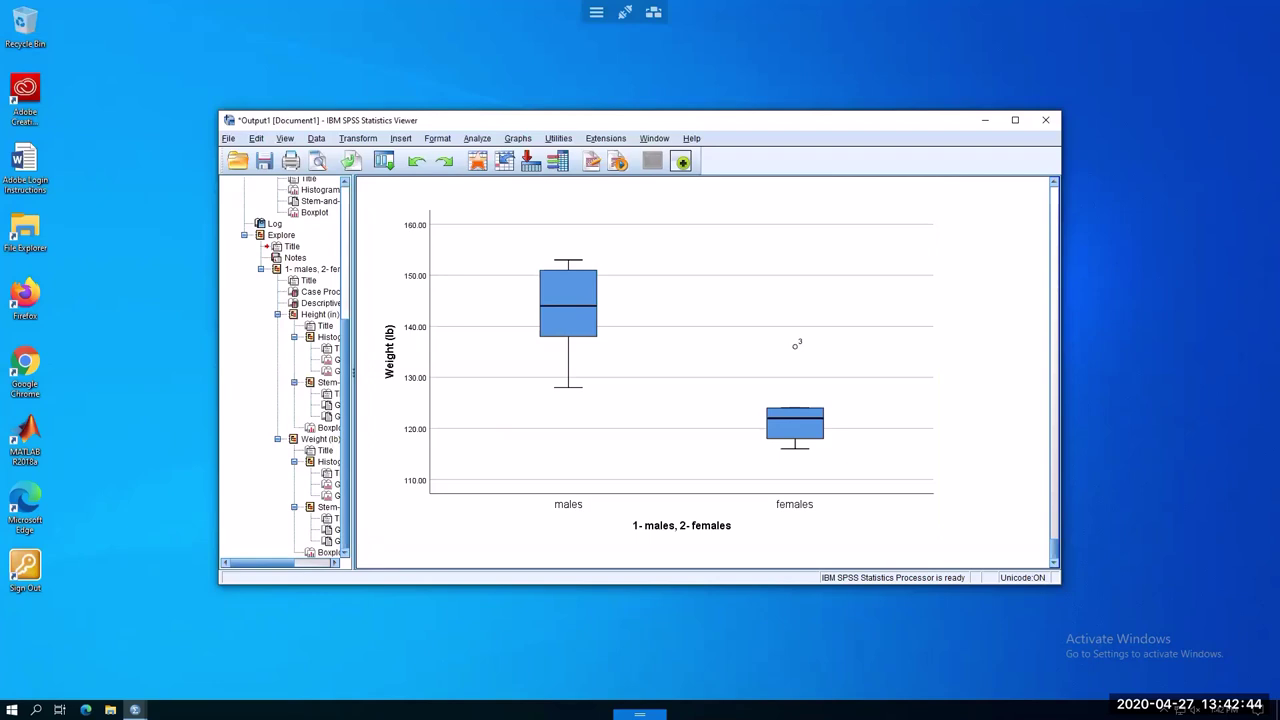
left_click(571, 707)
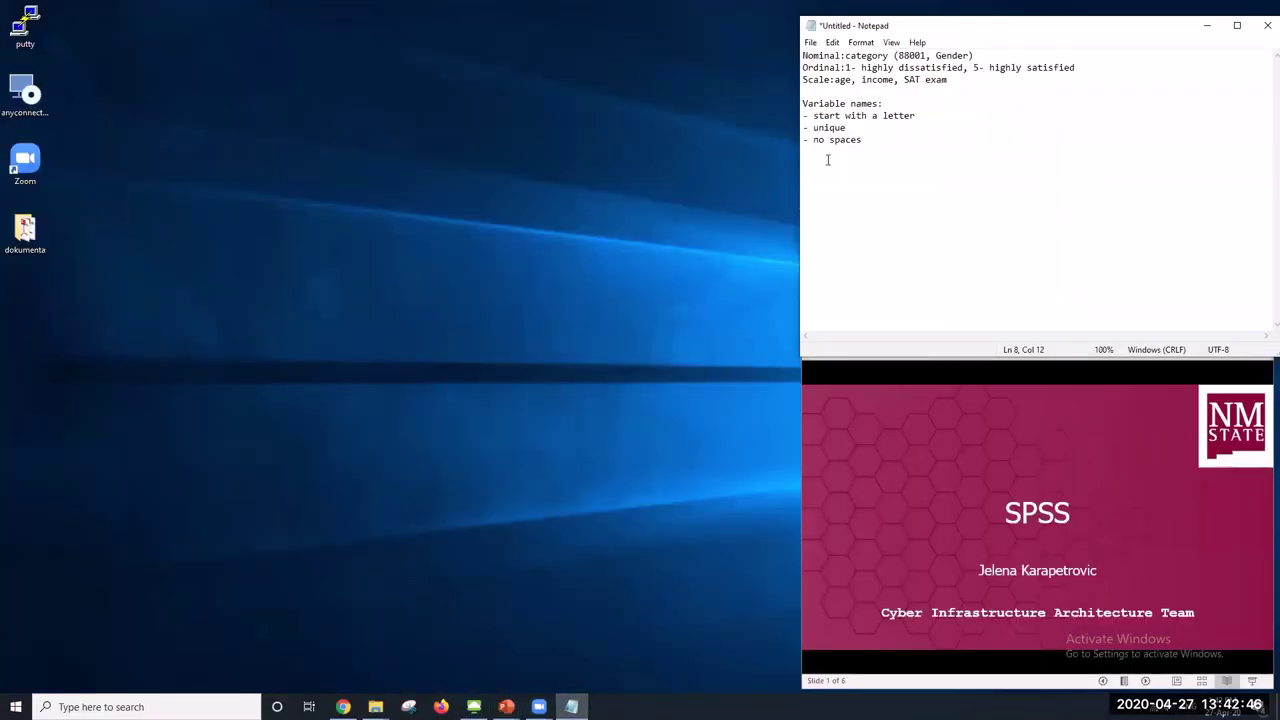
Add a 'Pearson's correlation (r)' line to the Notepad notes and return to SPSS
key("Return")
key("Return")
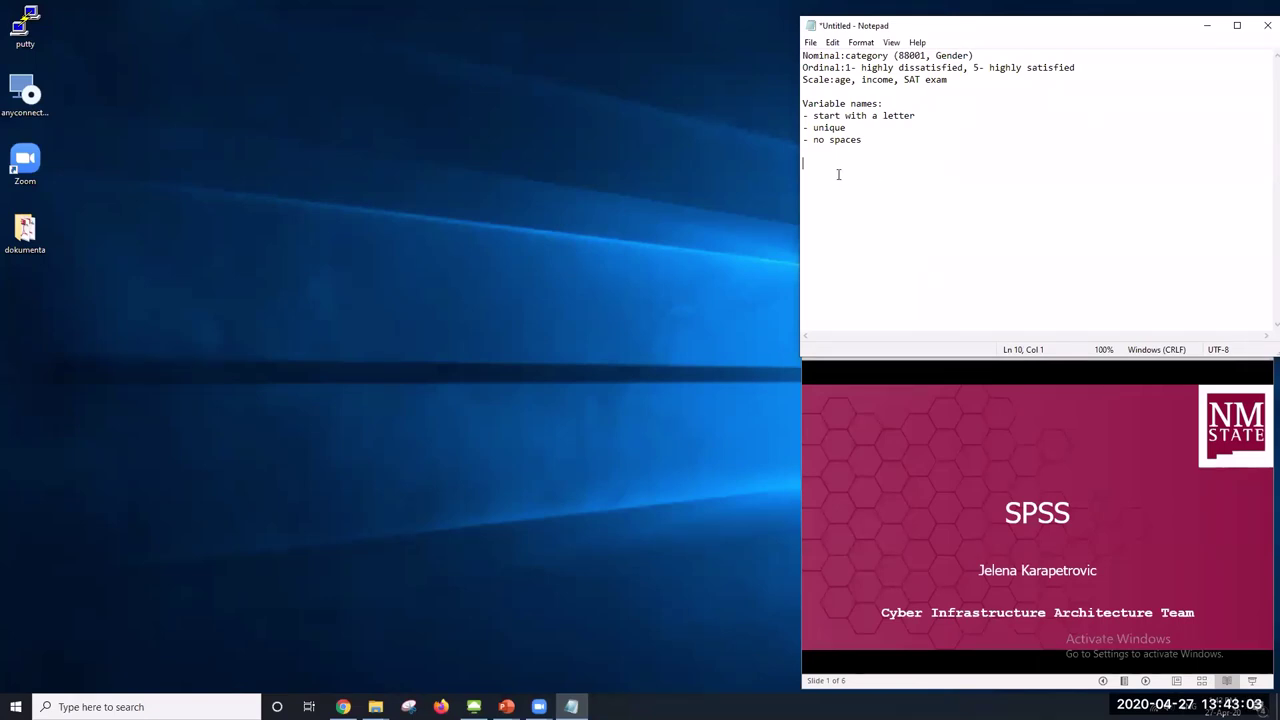
type("Pearson's correlat")
type("ion ")
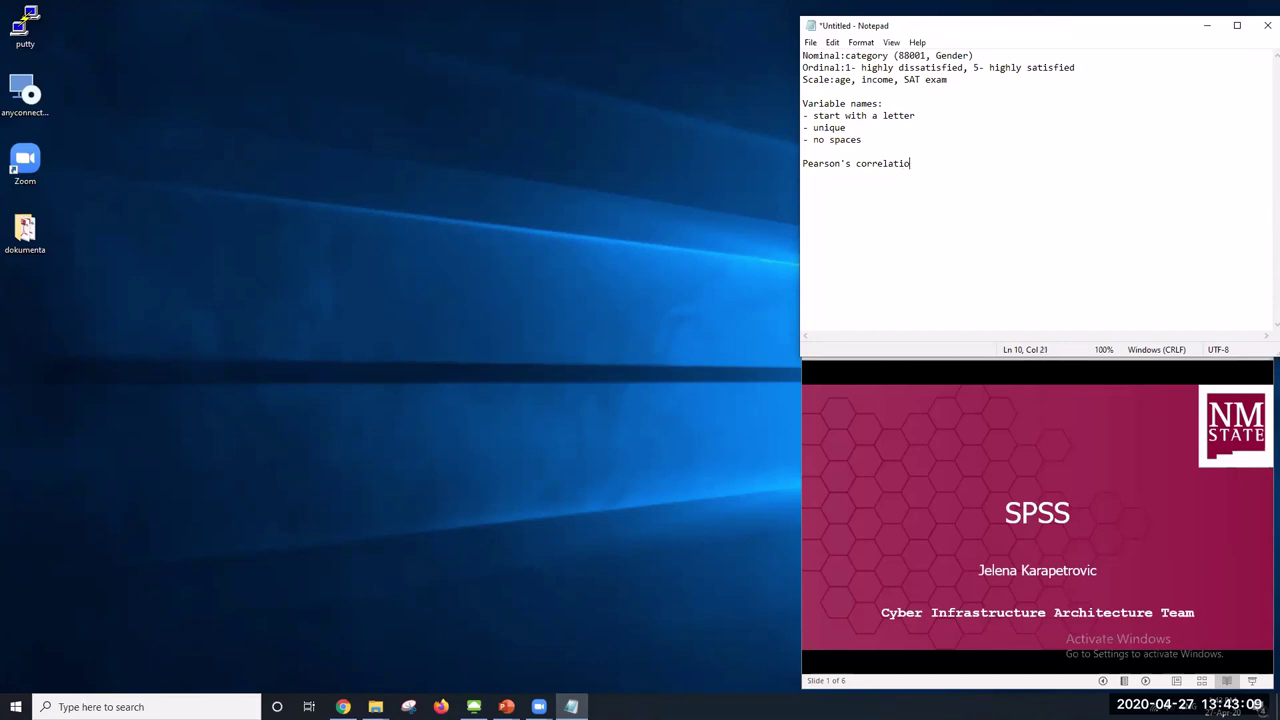
type("(r0")
type(")")
key("Return")
left_click(474, 706)
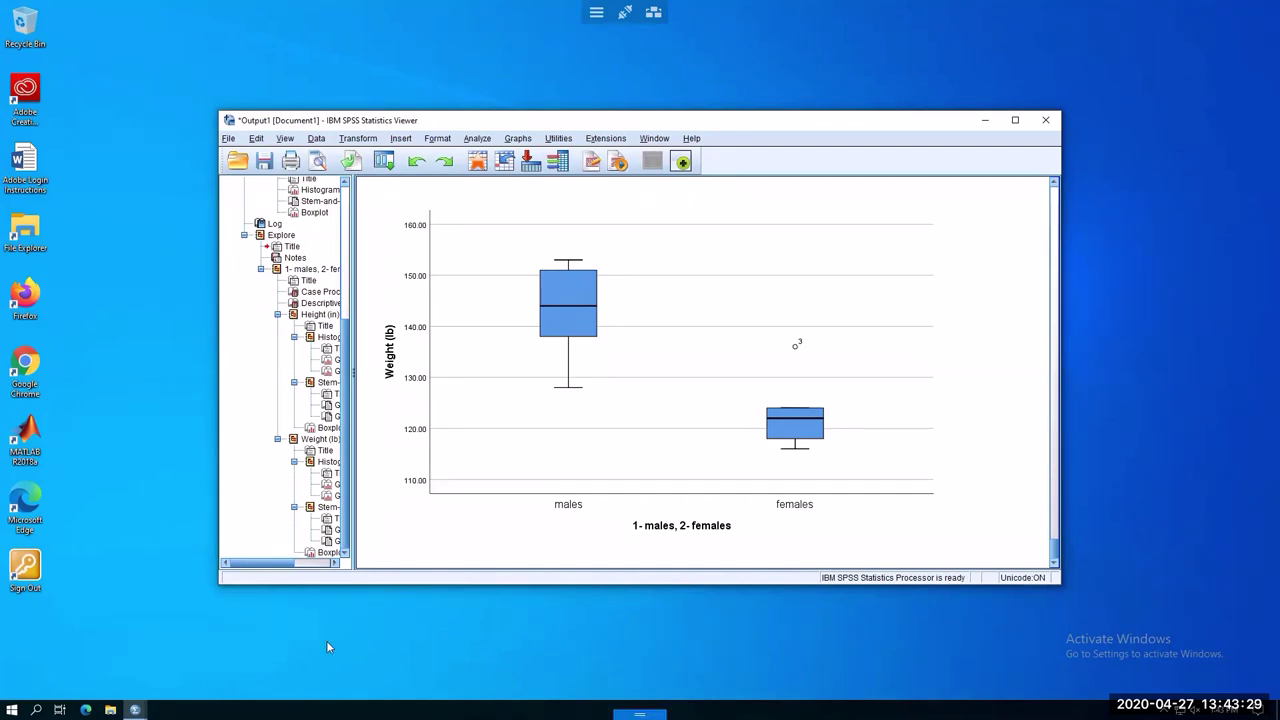
Bring the Data Editor forward and open Analyze > Correlate > Bivariate
key("alt+Tab")
mouse_move(135, 710)
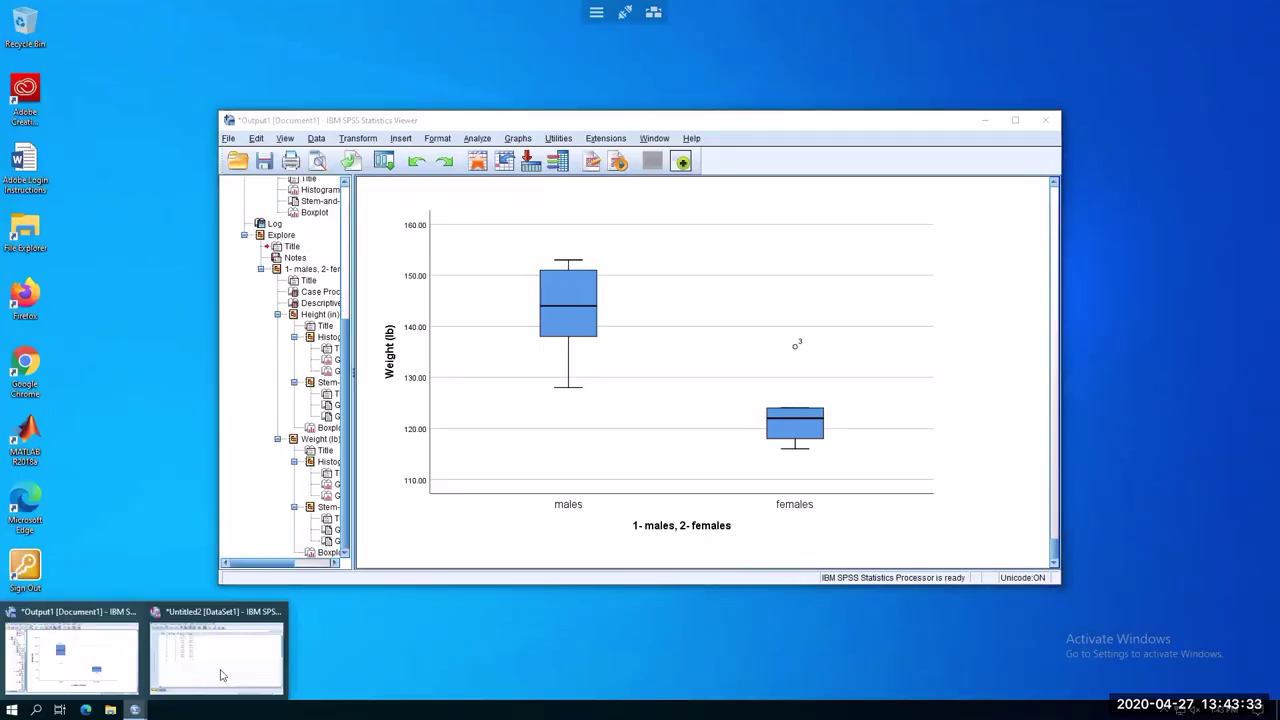
left_click(216, 650)
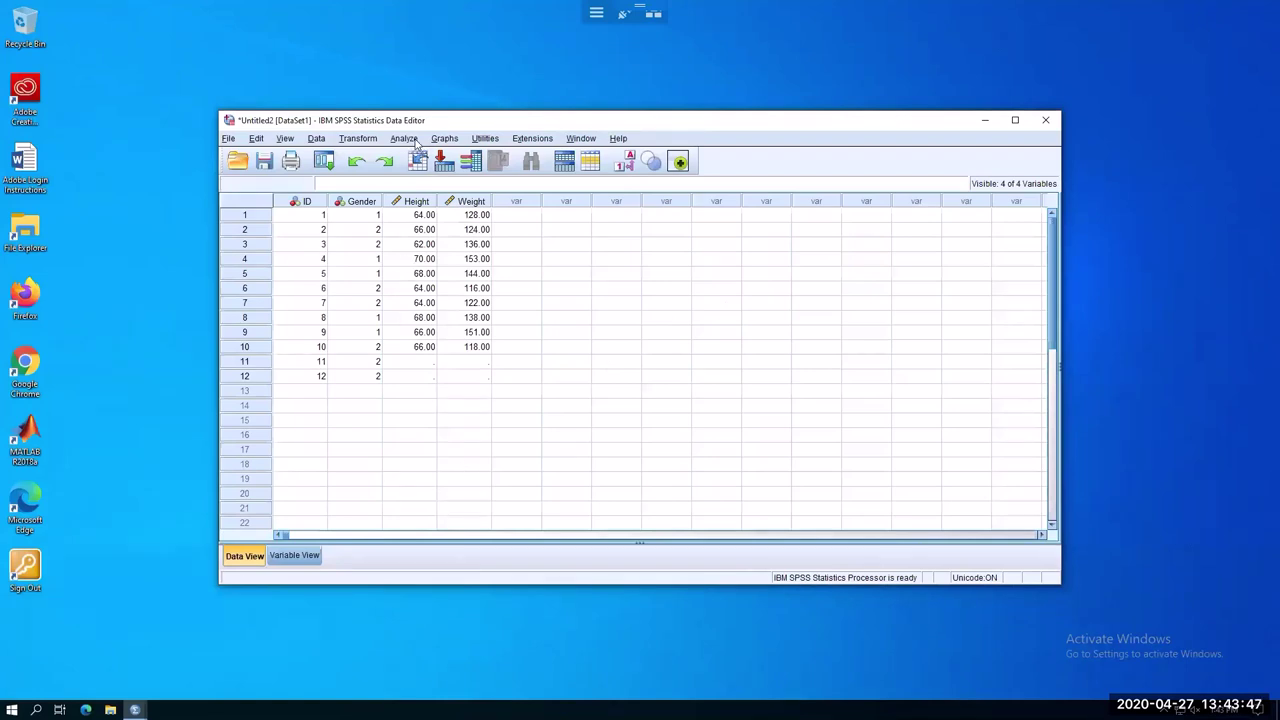
left_click(413, 140)
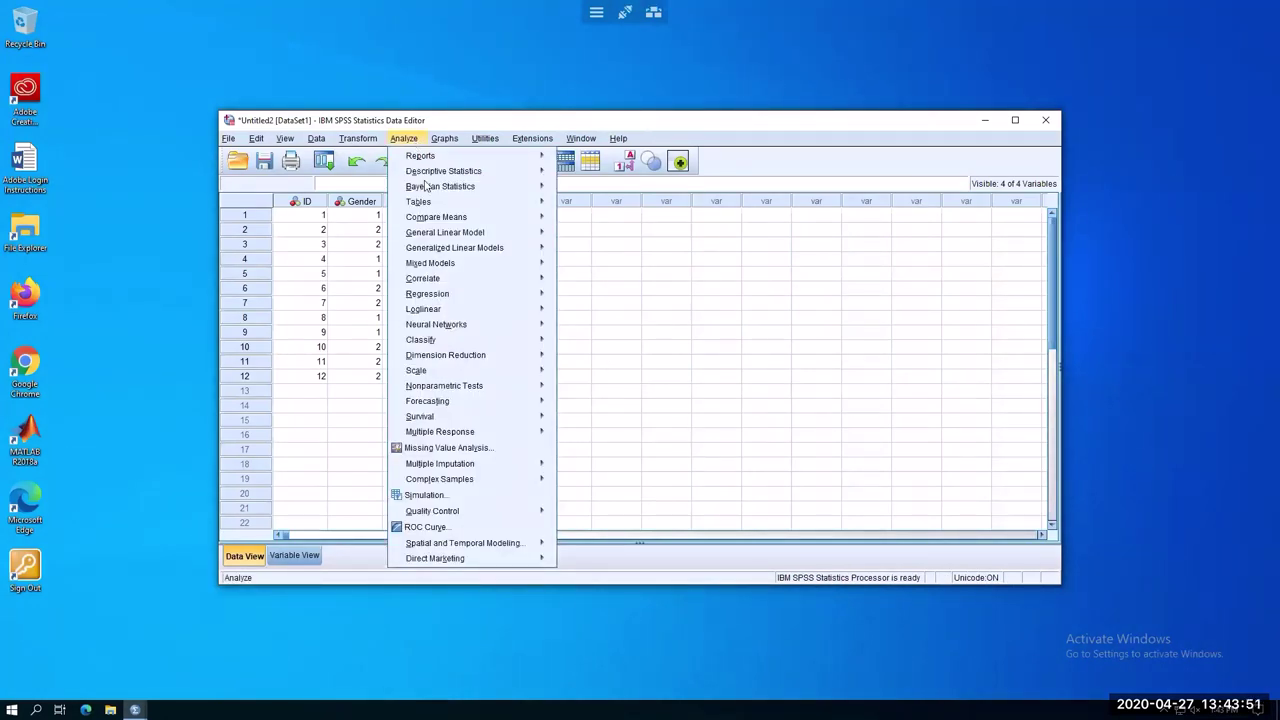
mouse_move(455, 280)
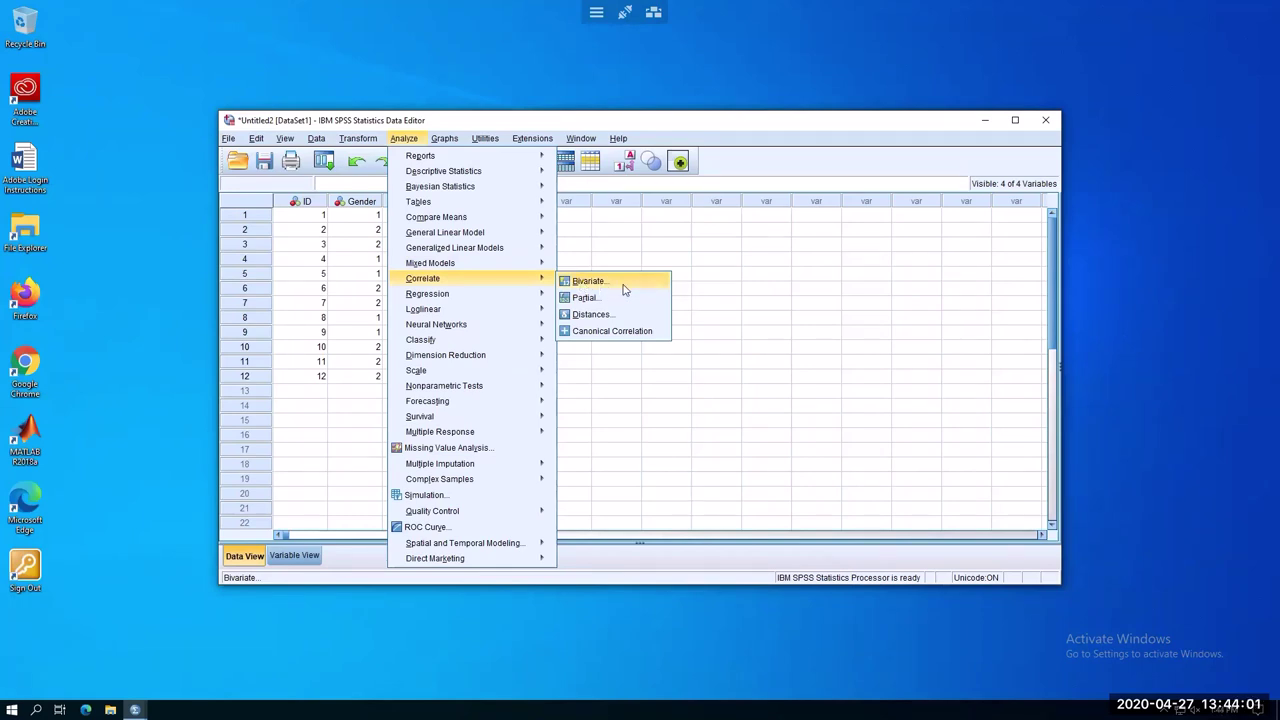
left_click(624, 289)
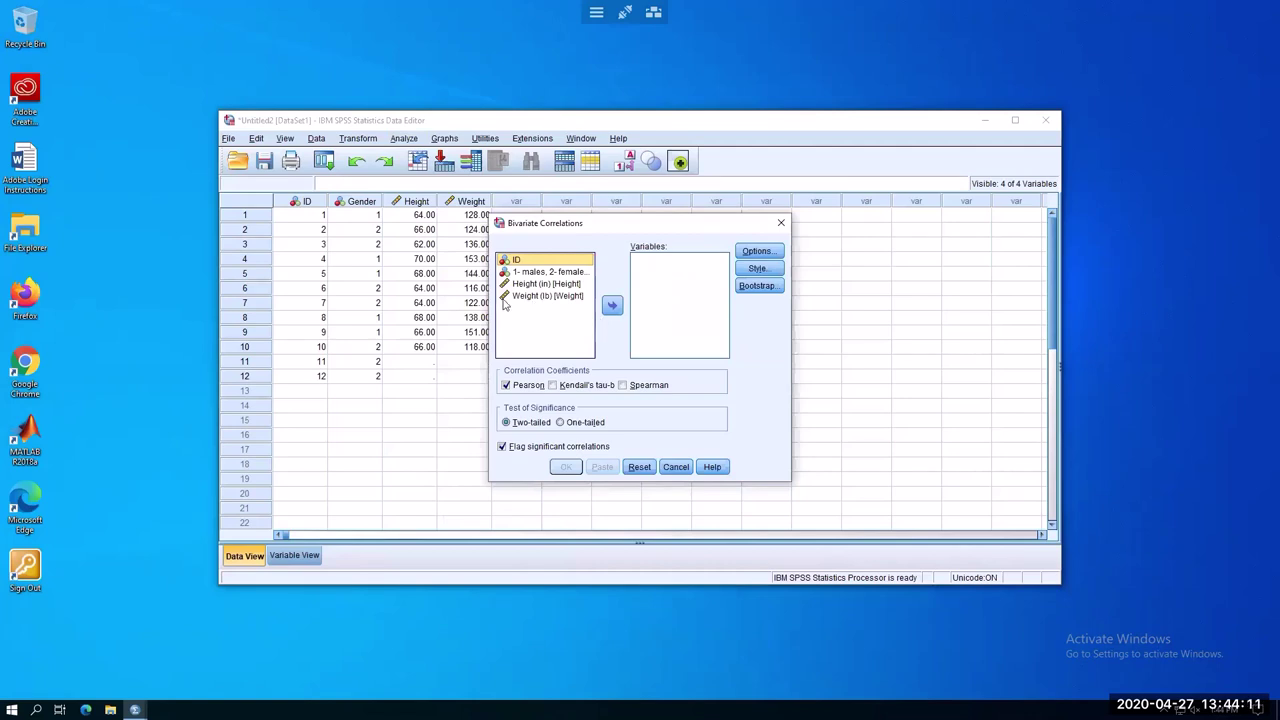
Correlate Height and Weight with two-tailed Pearson, giving r = .574, p = .083
left_click(535, 285)
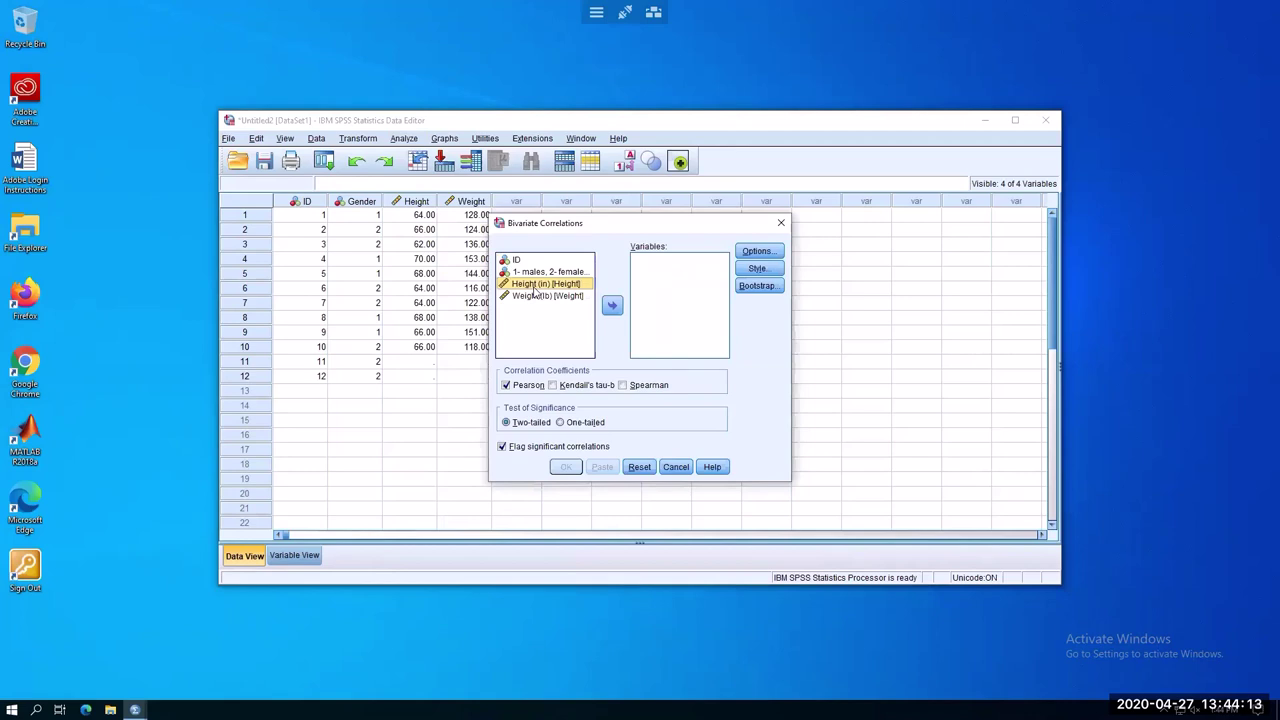
left_click(611, 305)
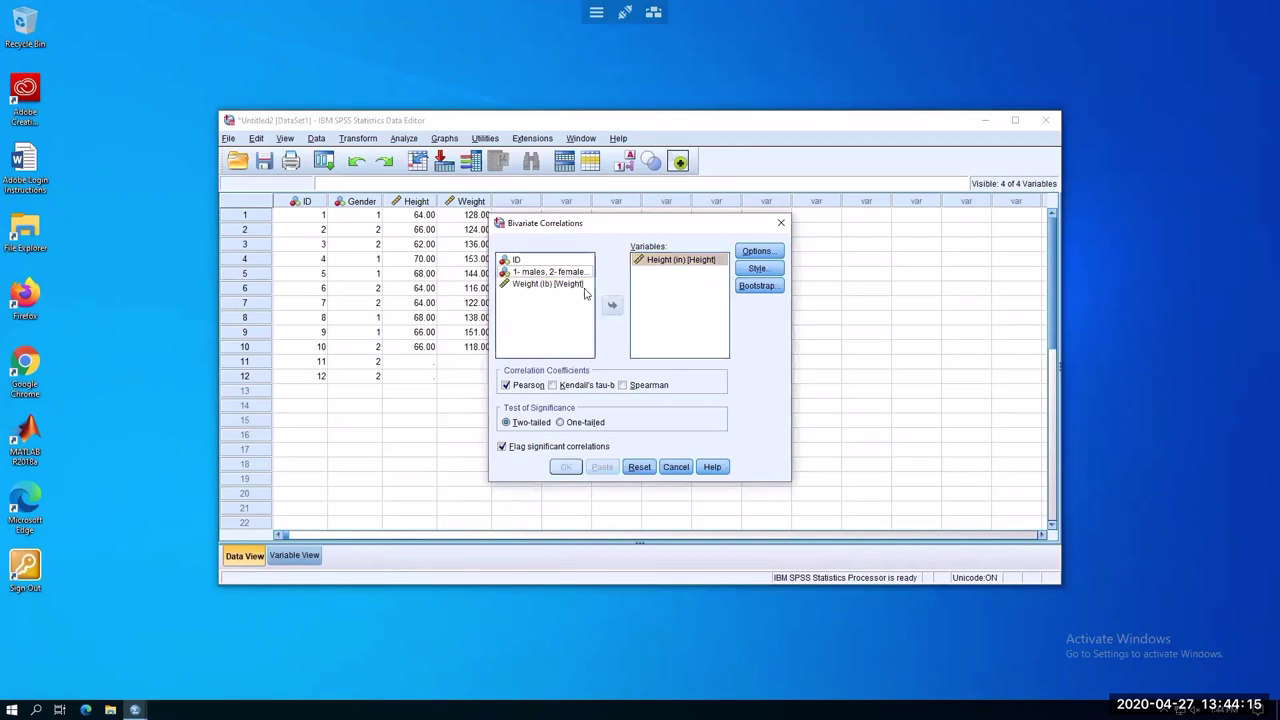
left_click(611, 306)
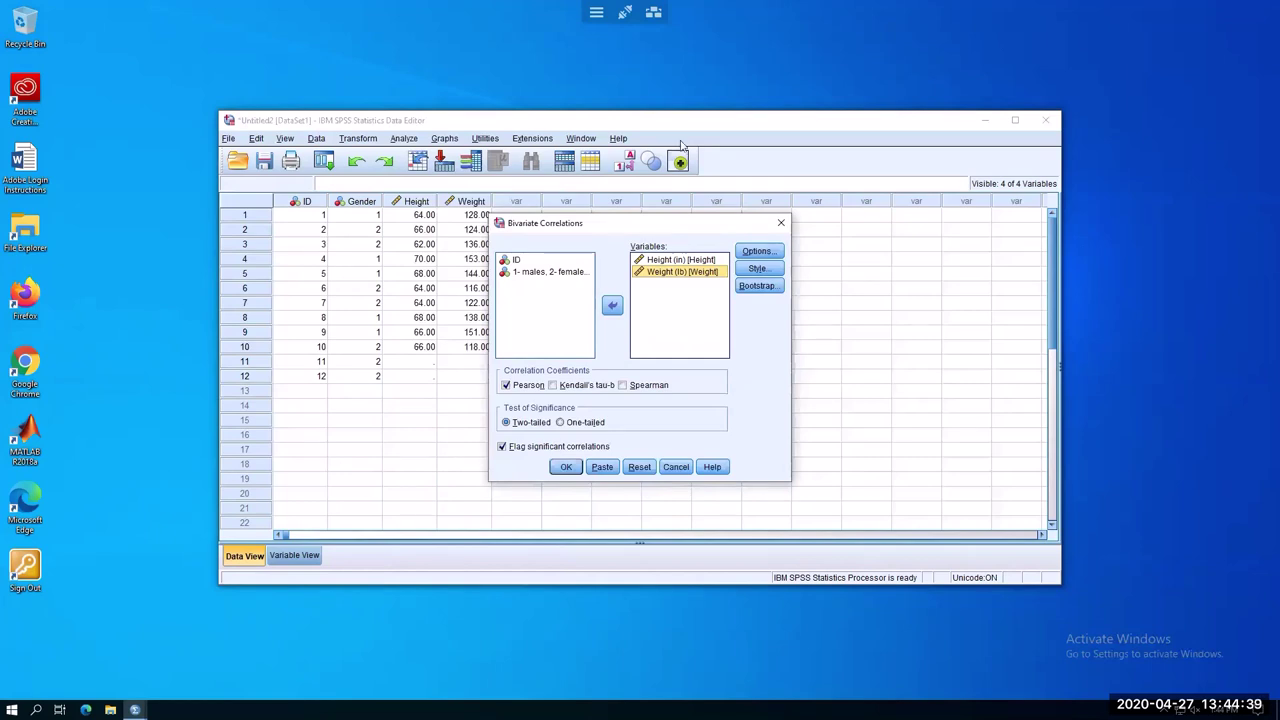
left_click(565, 467)
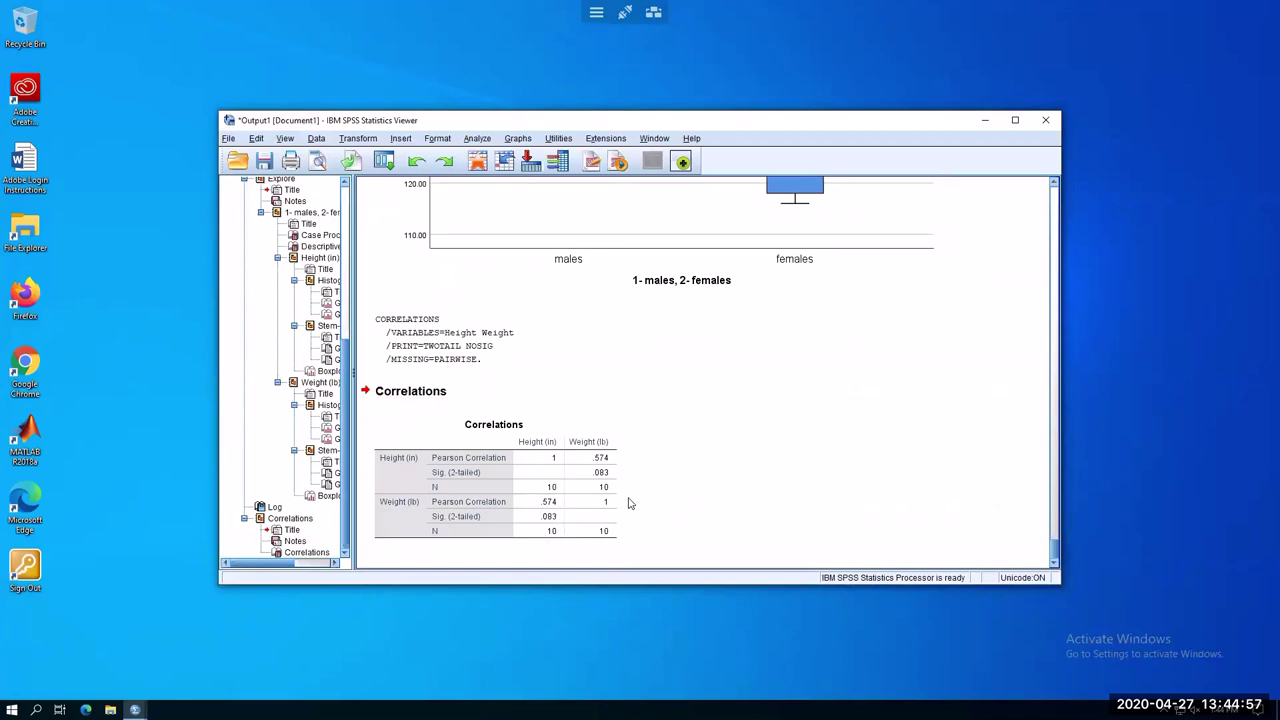
Inspect the Height–Weight Correlations table showing r = .574 and p = .083
left_click(570, 450)
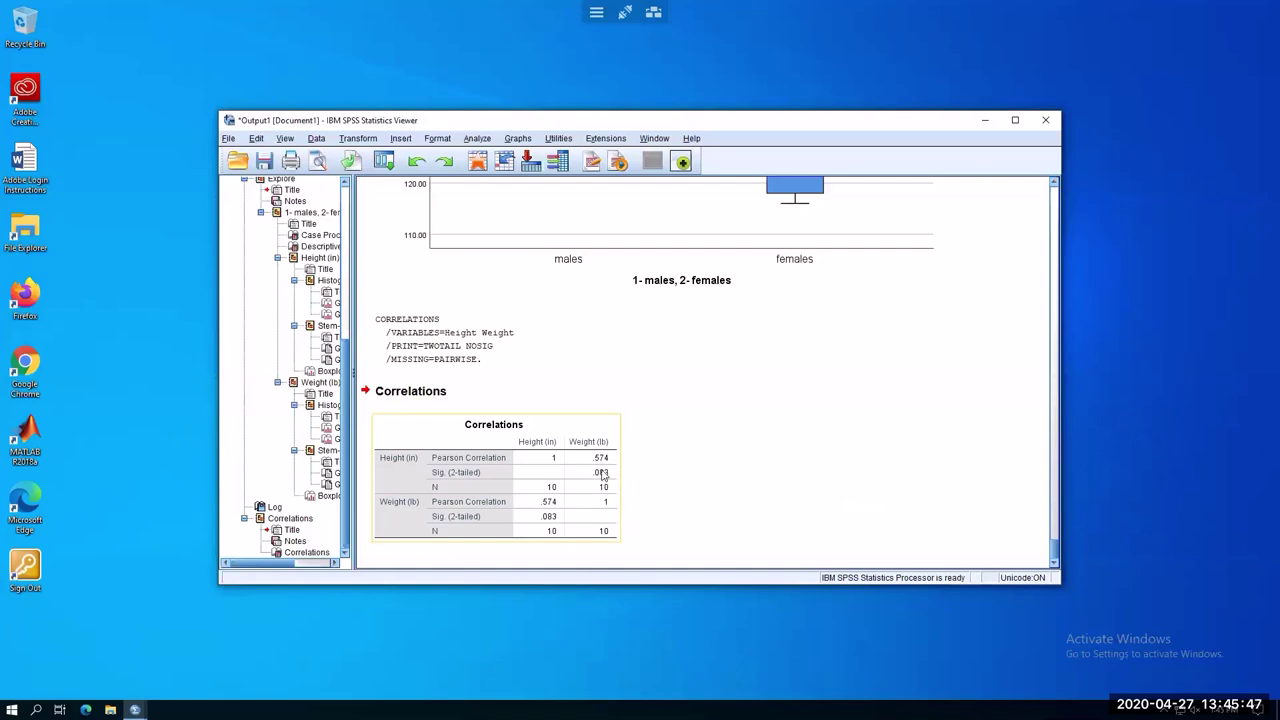
left_click(469, 565)
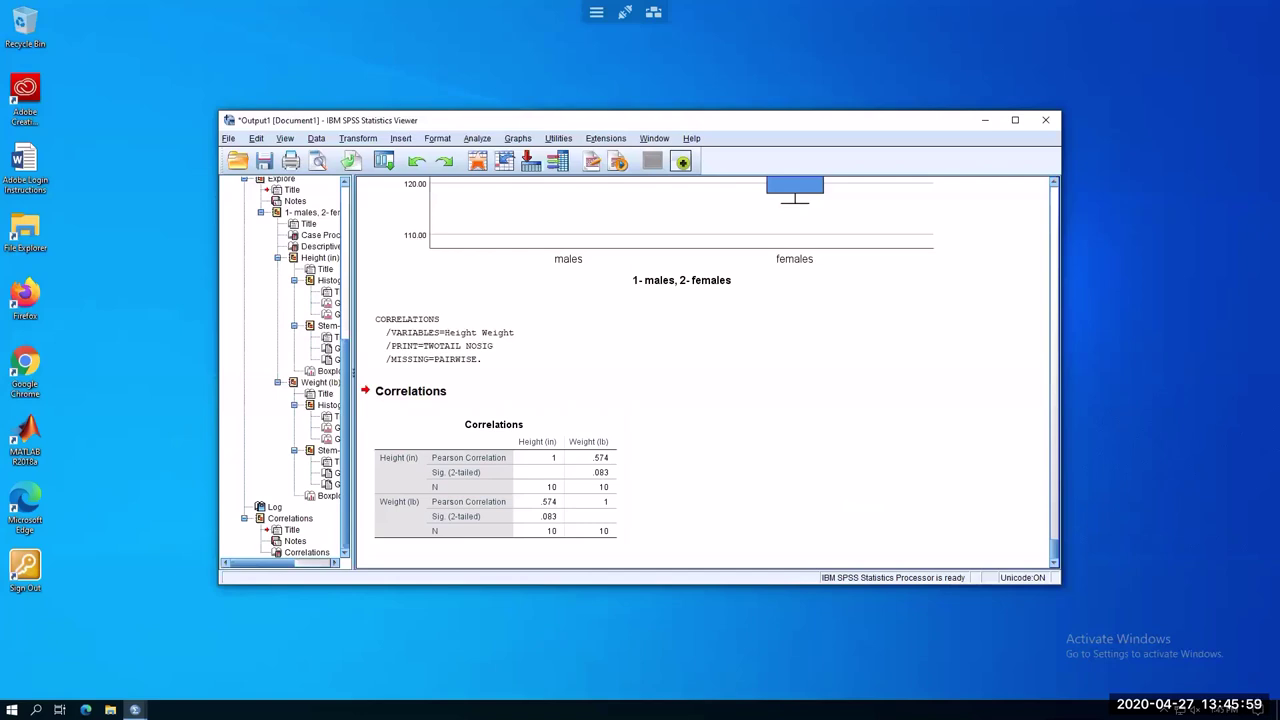
Run a bivariate correlation adding '1- males, 2- females' to Height and Weight
left_click(476, 139)
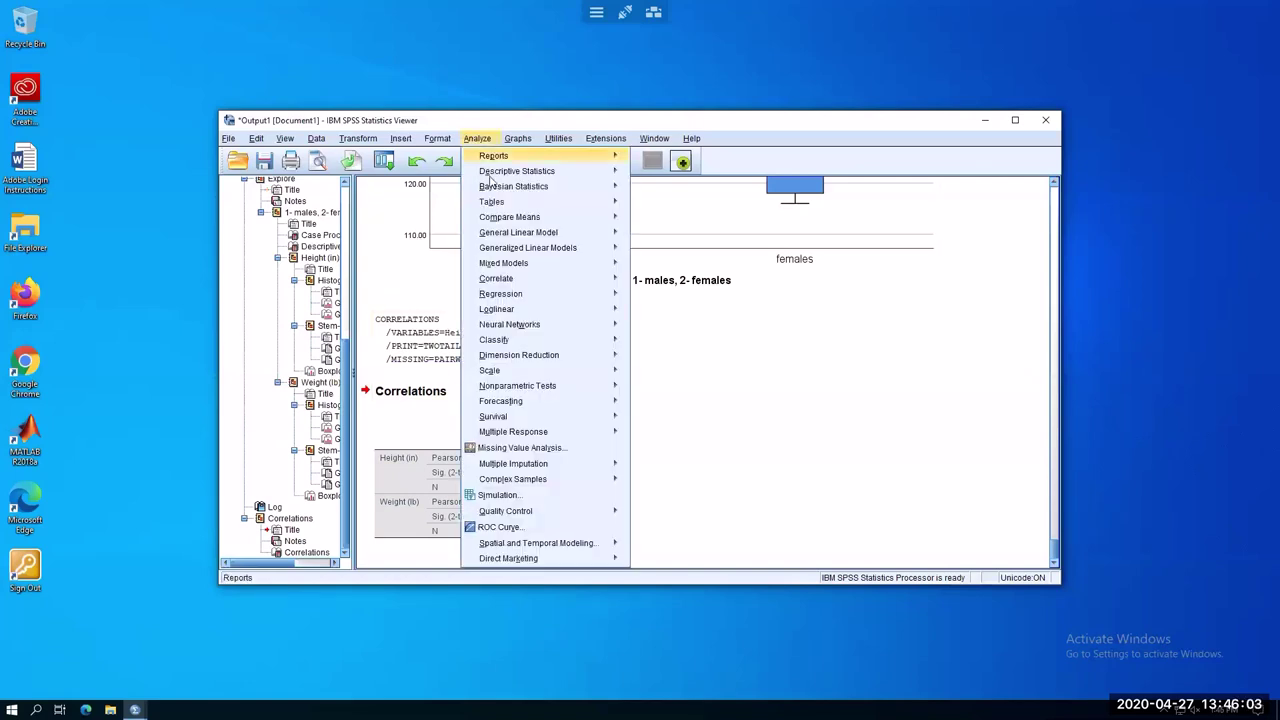
mouse_move(525, 294)
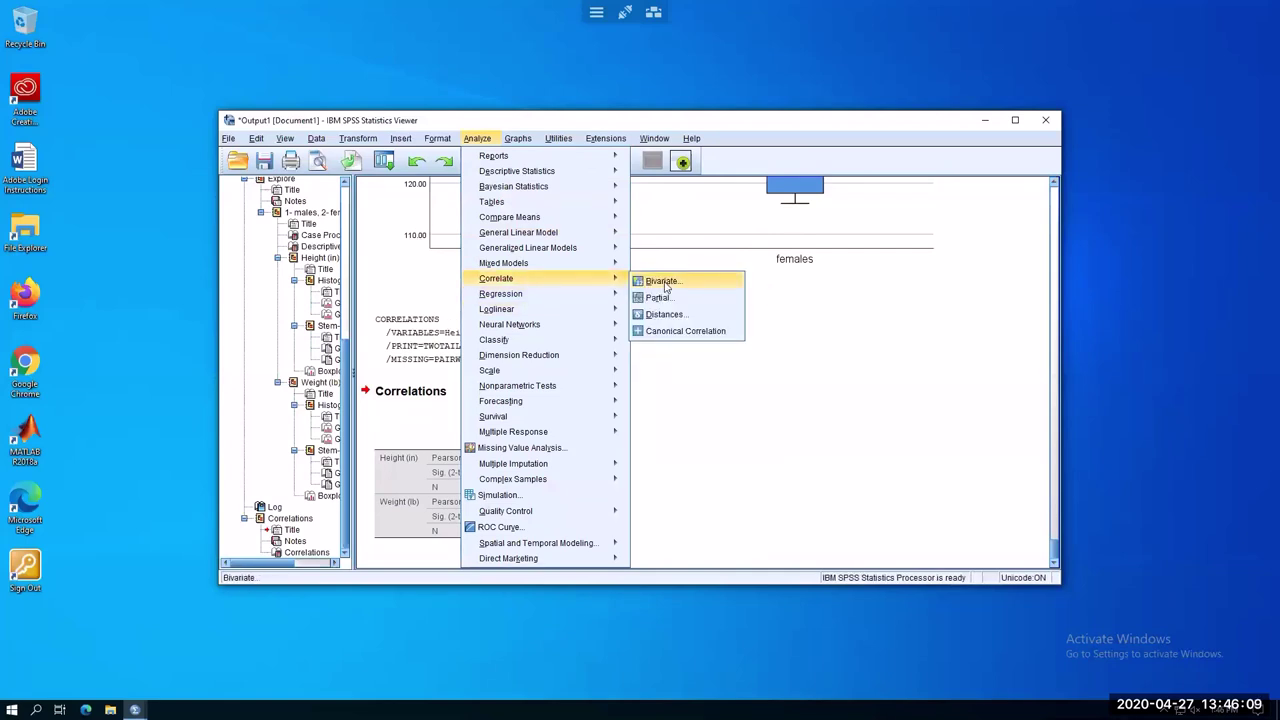
left_click(670, 288)
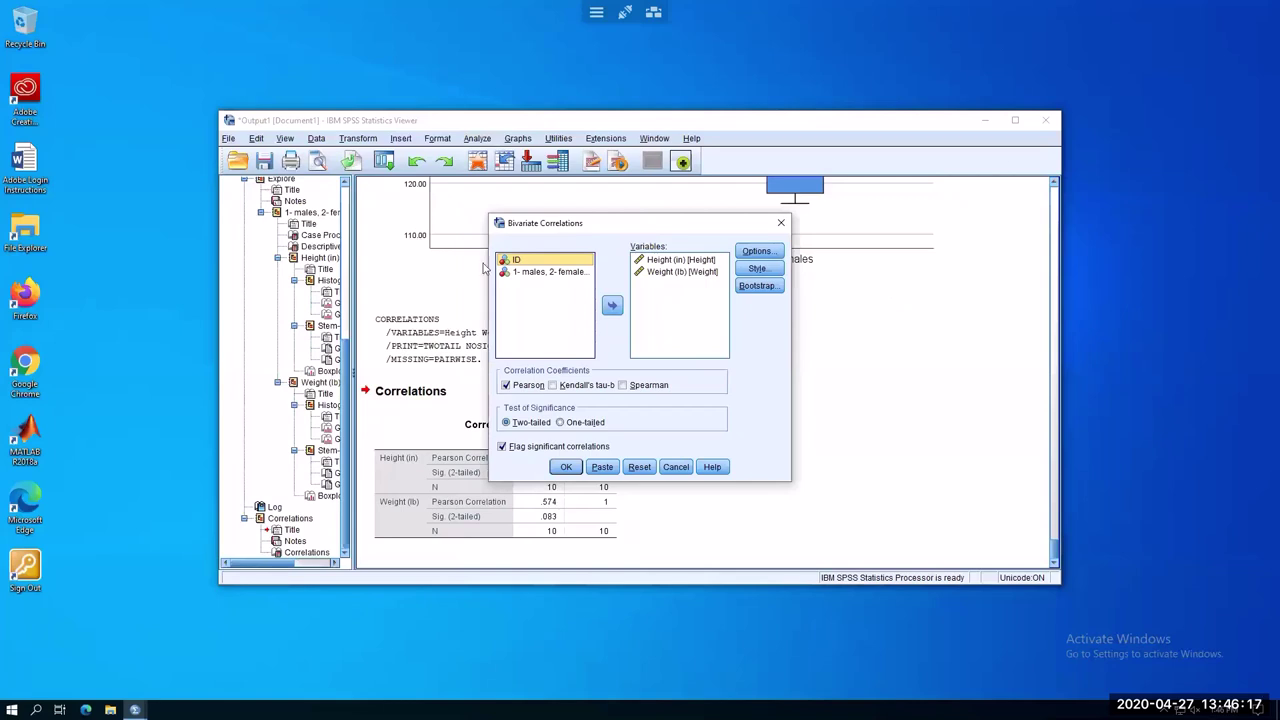
left_click(537, 275)
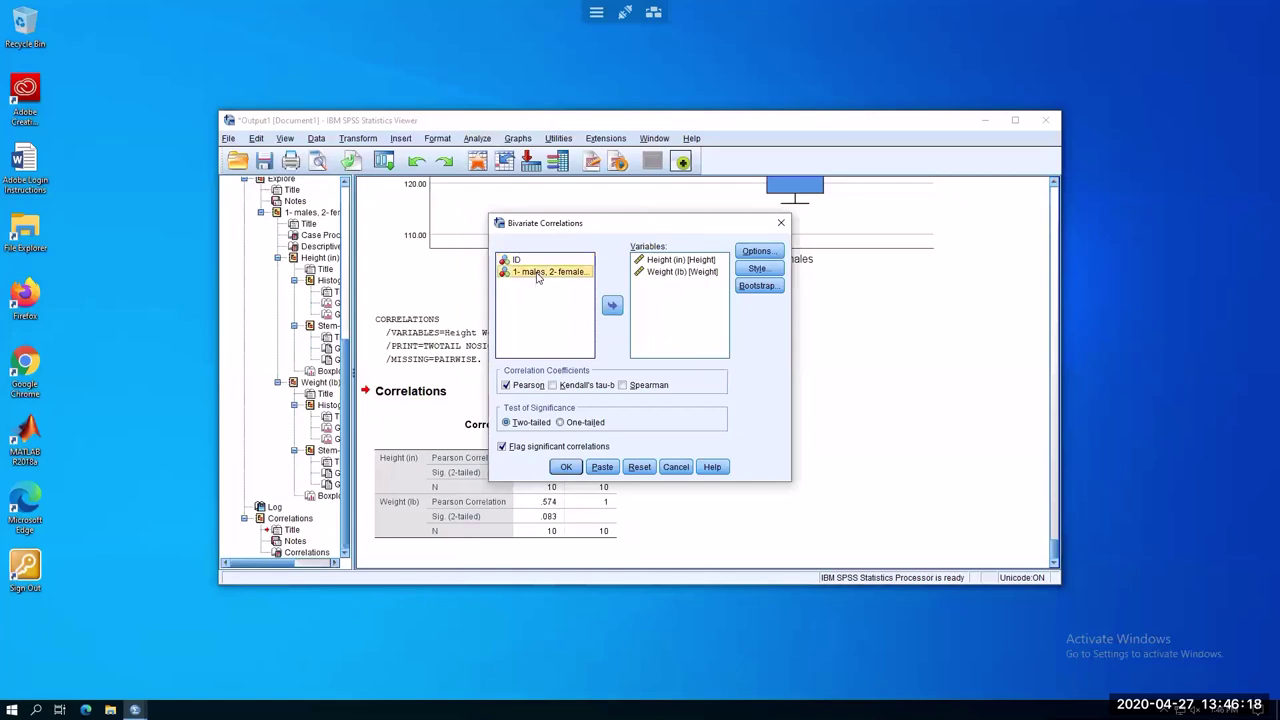
left_click(612, 306)
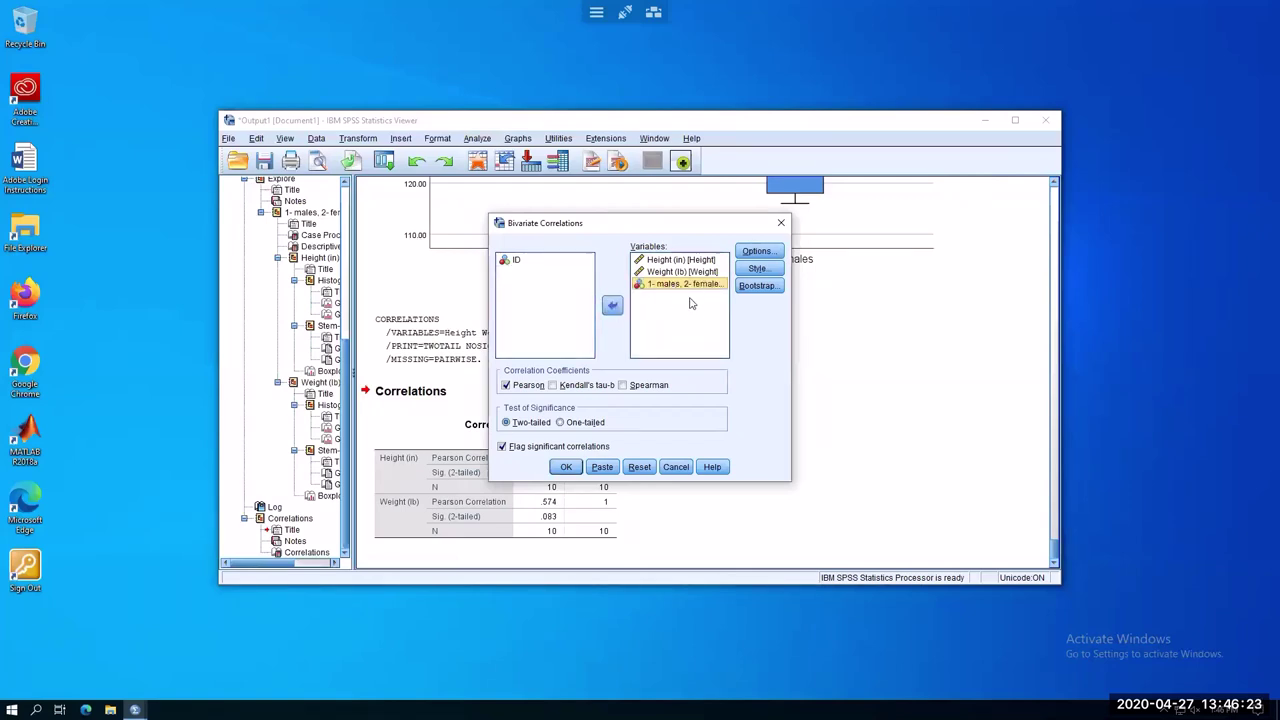
left_click(566, 467)
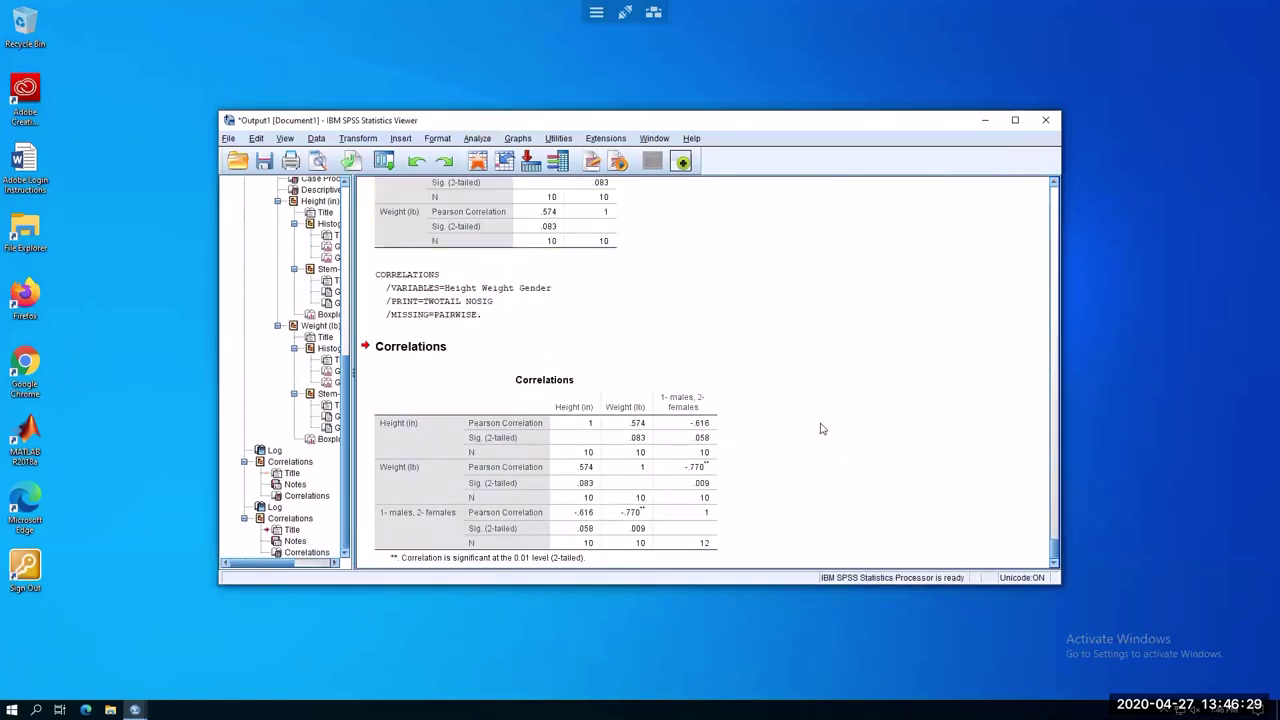
scroll(820, 428, "down", 1)
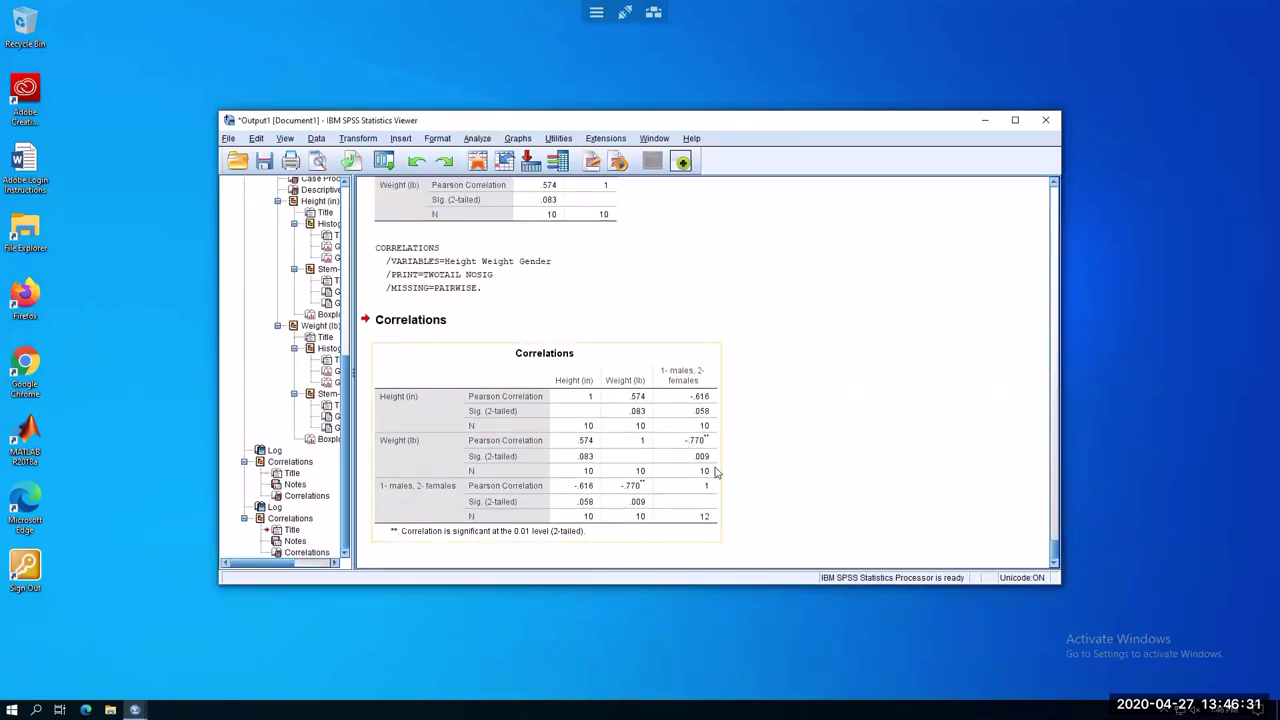
left_click(586, 396)
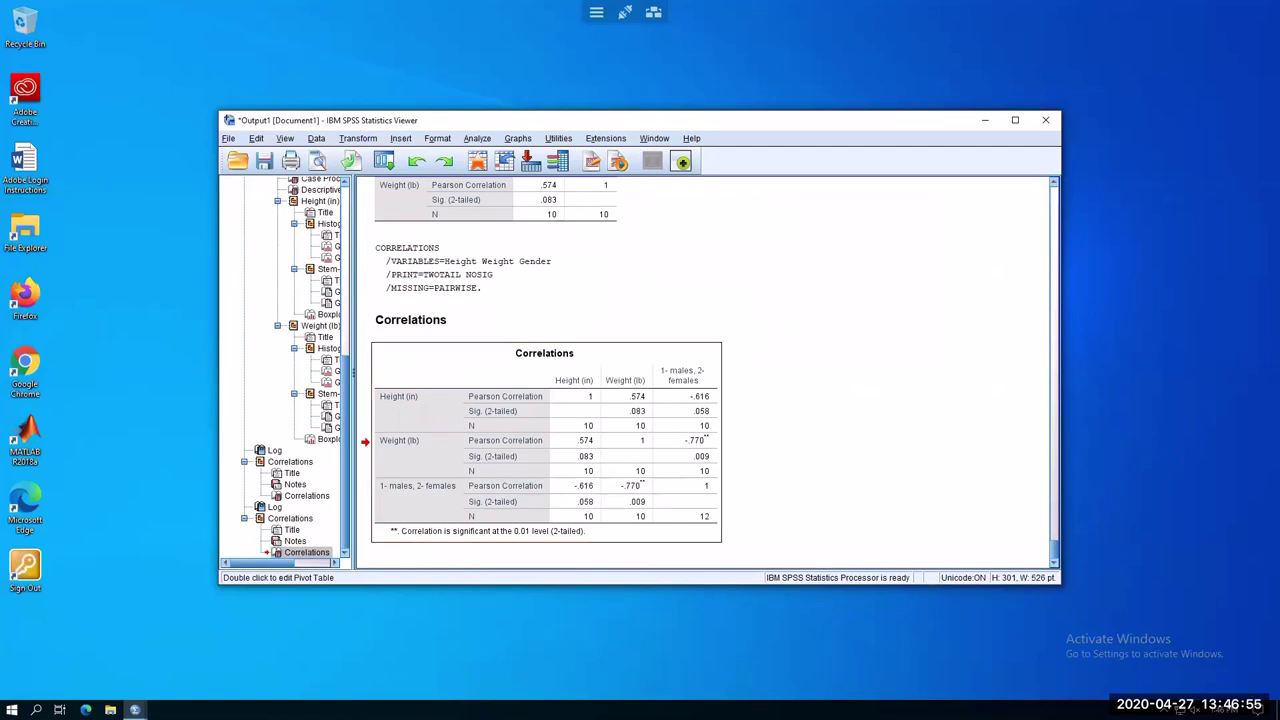
key("alt+Tab")
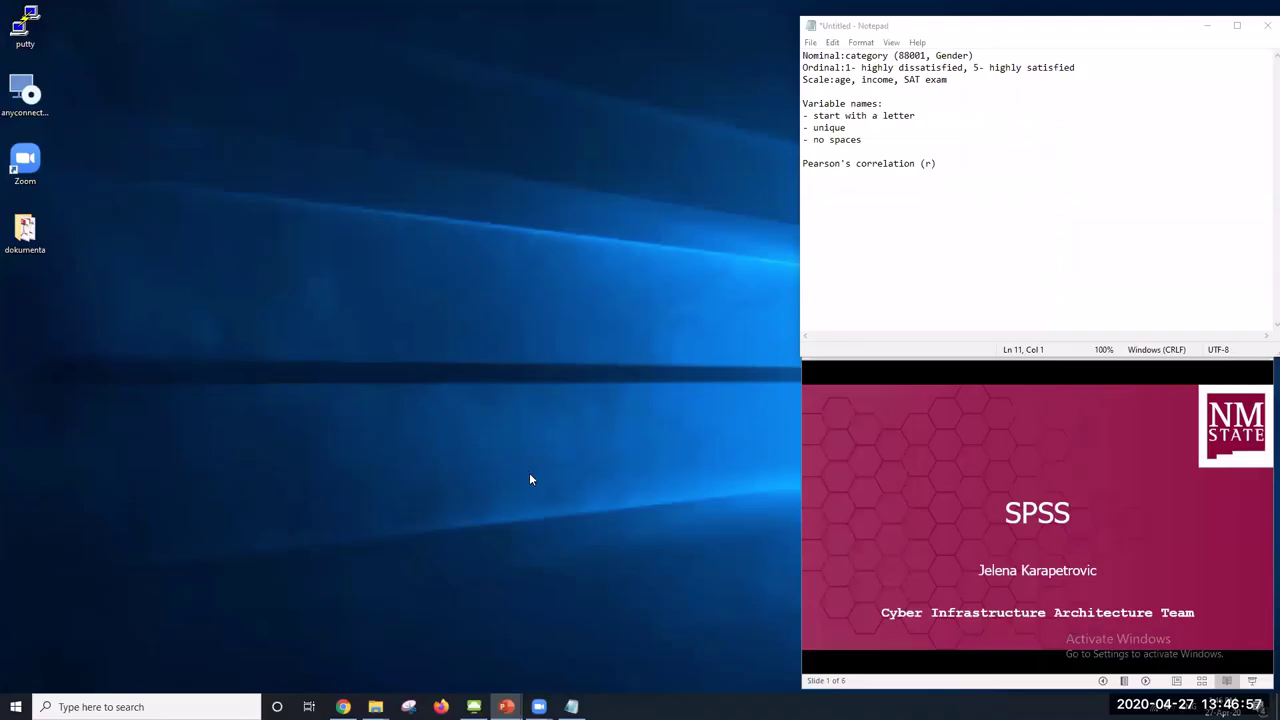
left_click(473, 707)
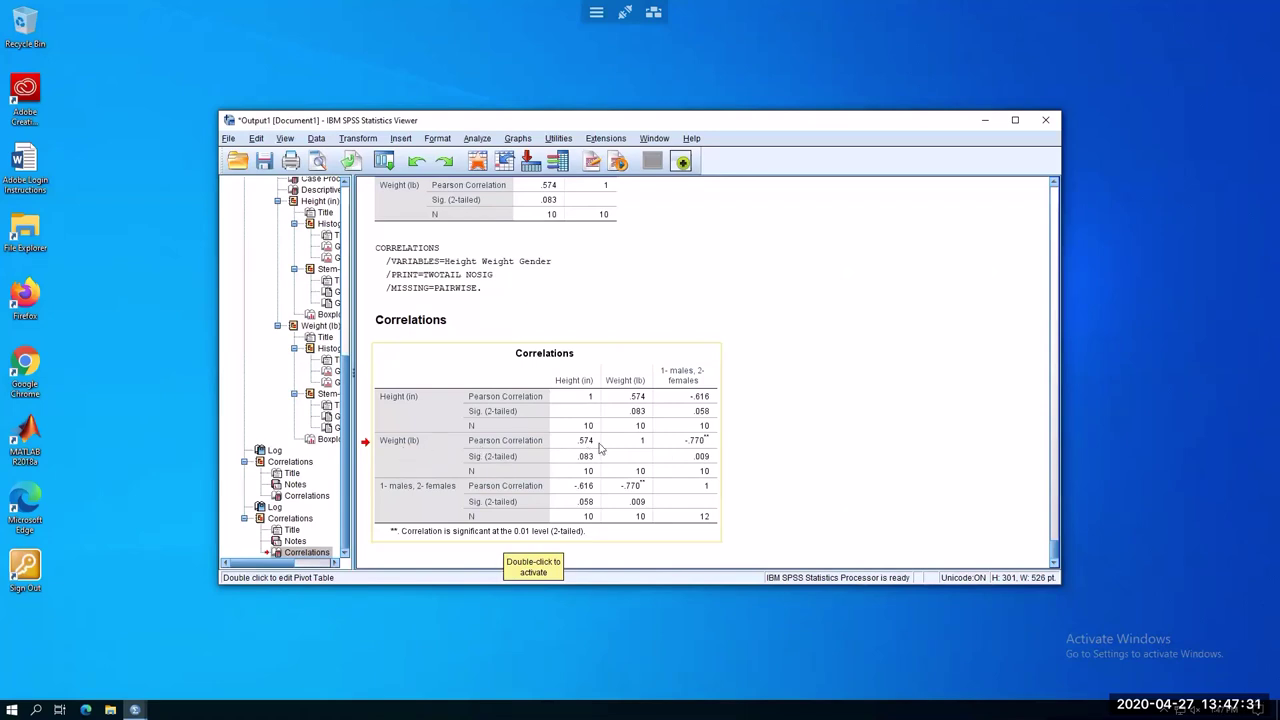
left_click(687, 480)
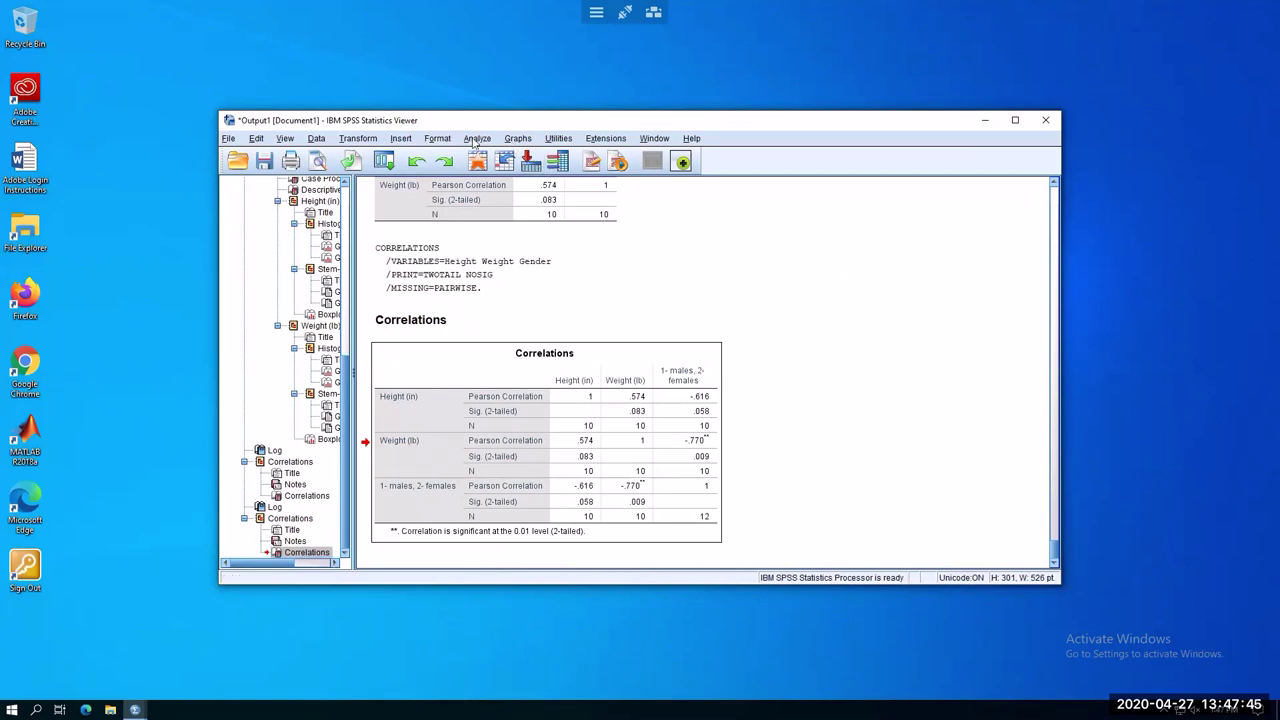
Open the Analyze > Regression > Linear dialog
left_click(476, 139)
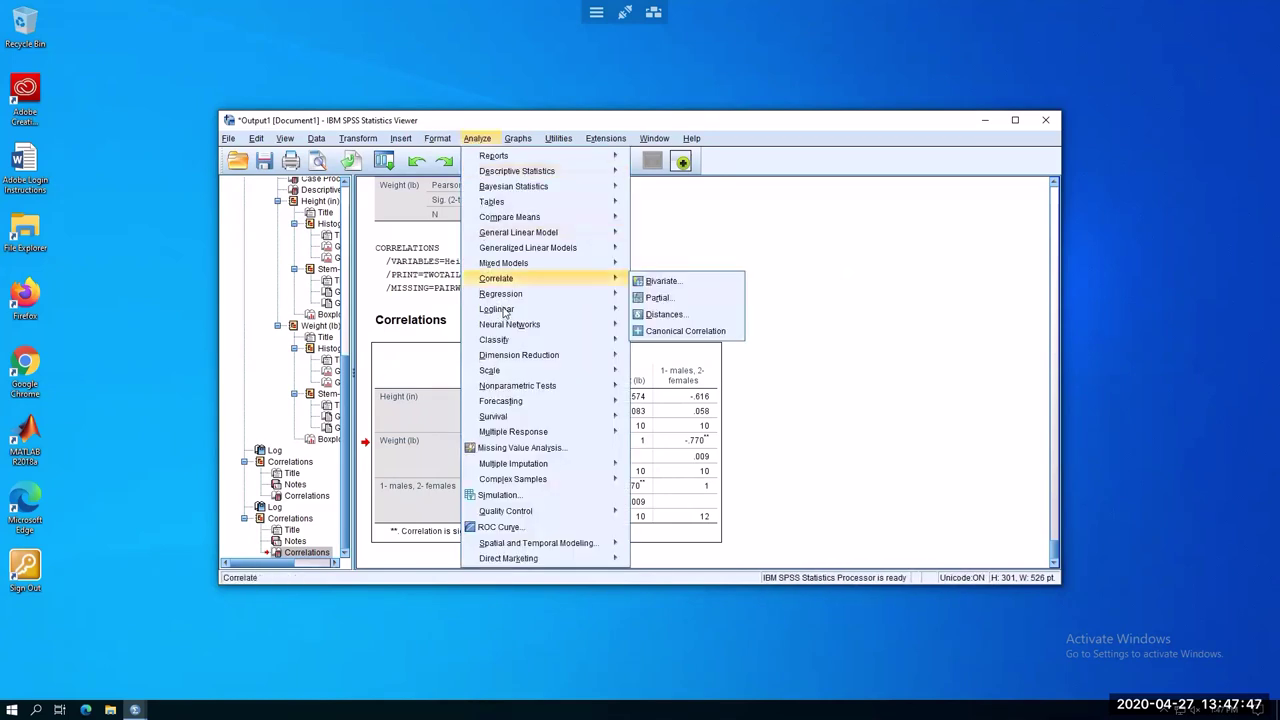
mouse_move(526, 301)
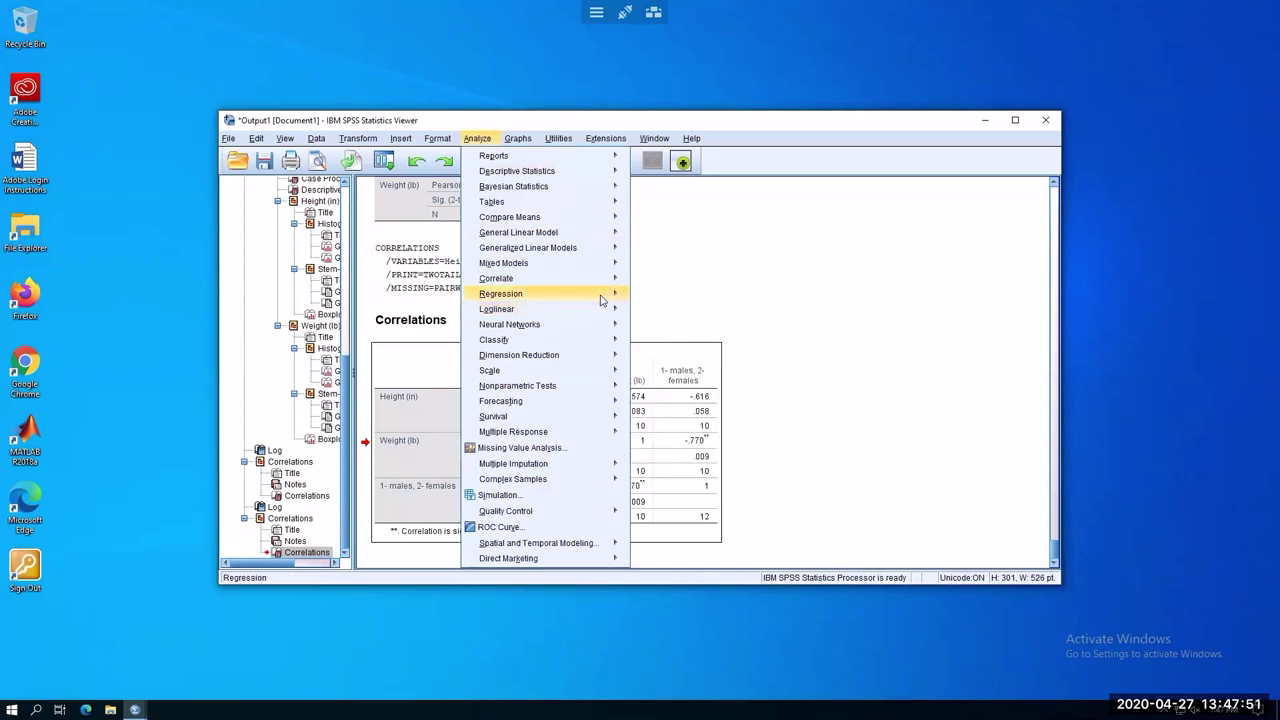
left_click(669, 315)
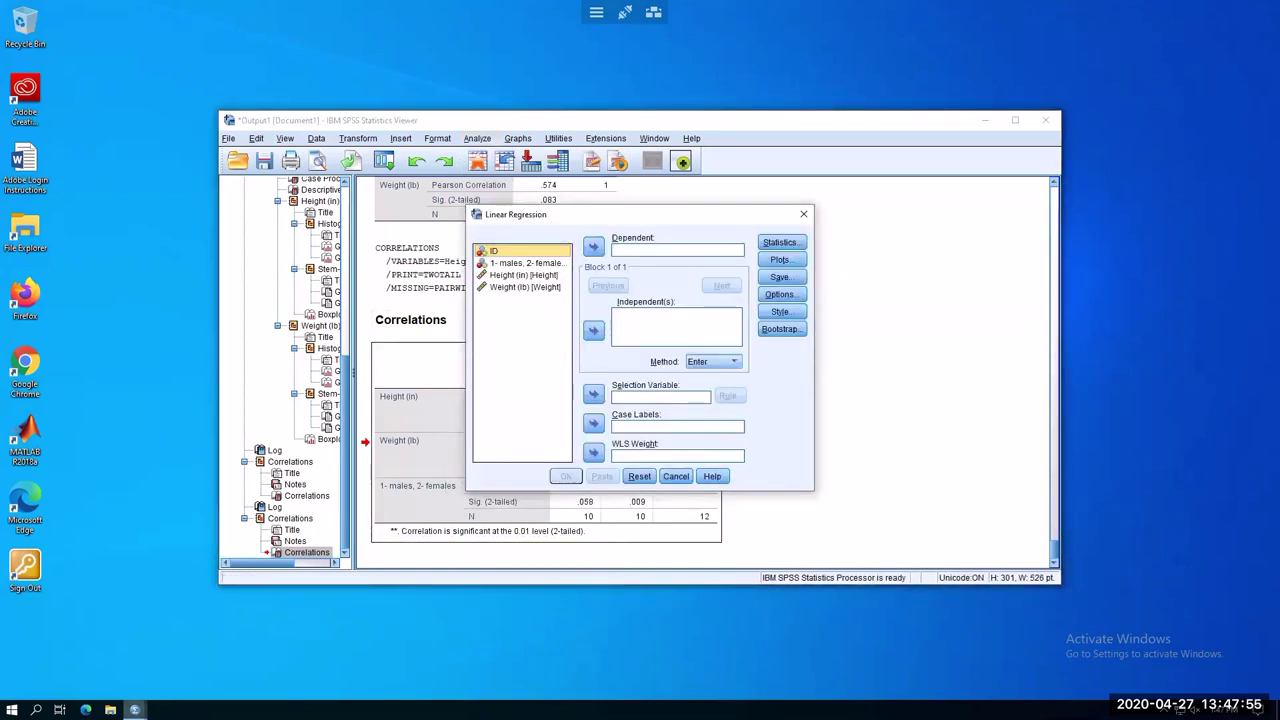
Bring the Data Editor forward in Variable View
left_click(135, 709)
left_click(184, 650)
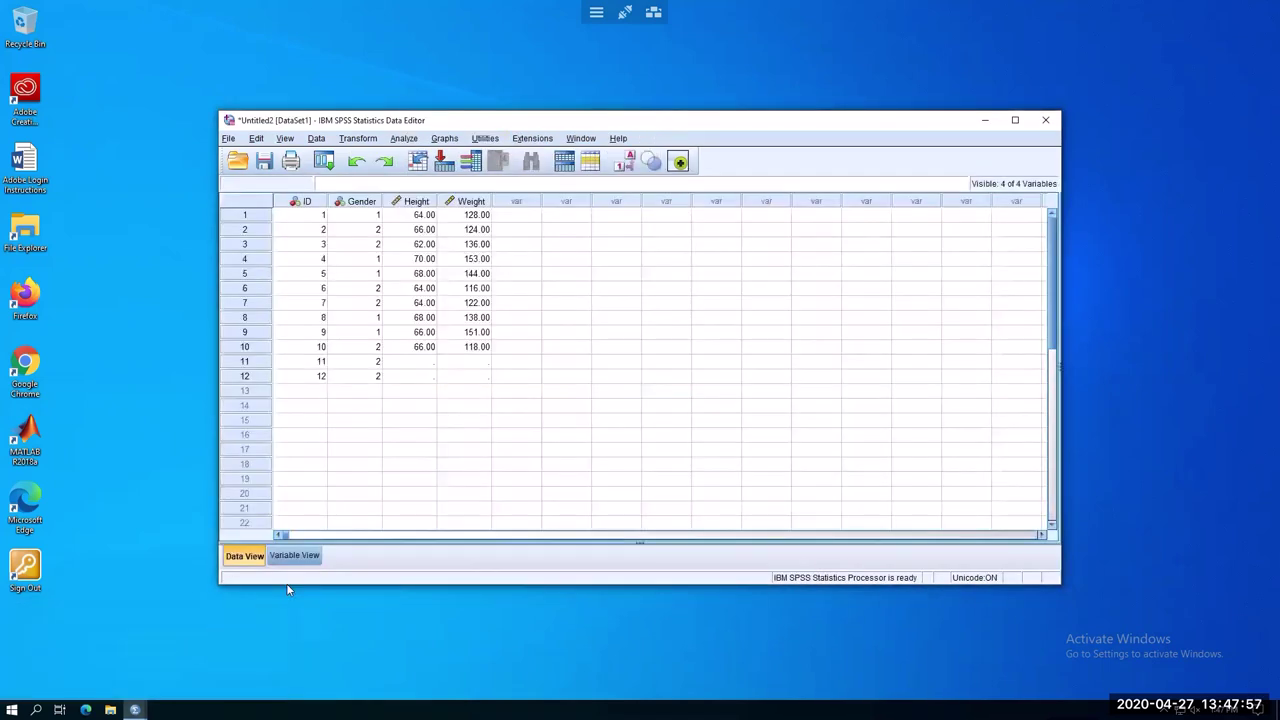
left_click(295, 558)
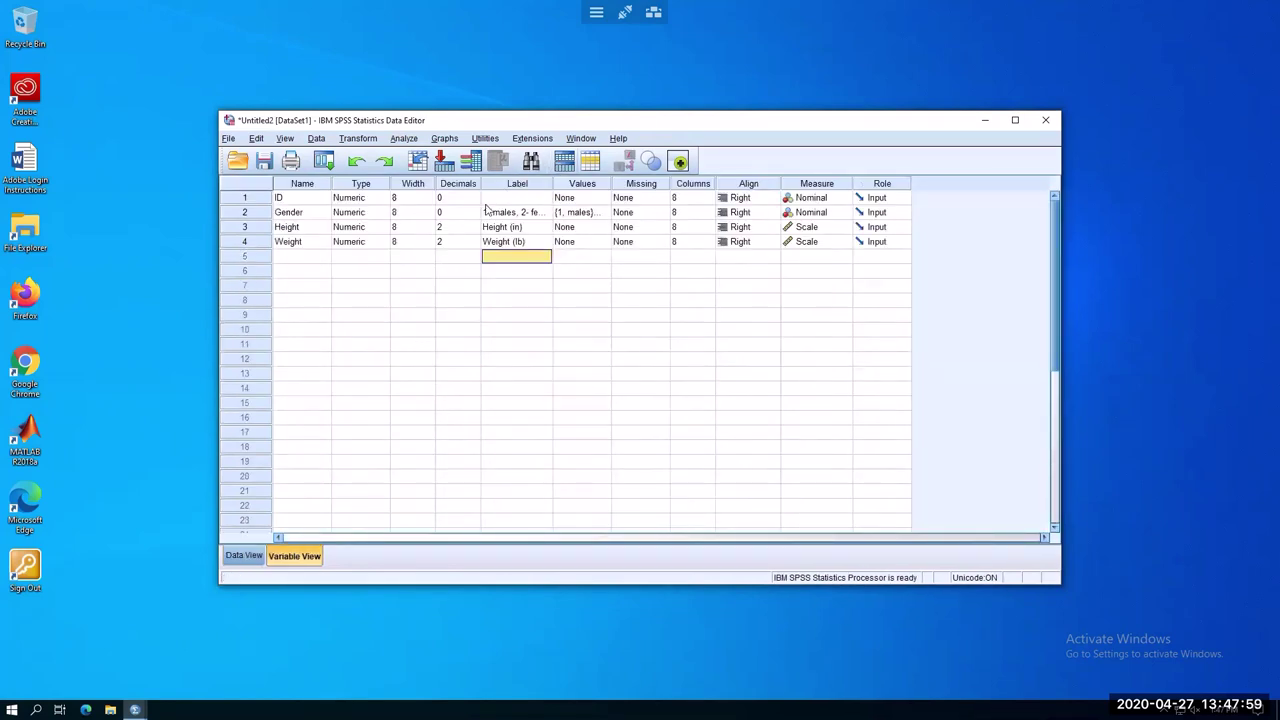
Relabel the gender variable 'Gender (1- males, 2- females)' and return to the regression dialog
left_click(480, 215)
left_click(485, 215)
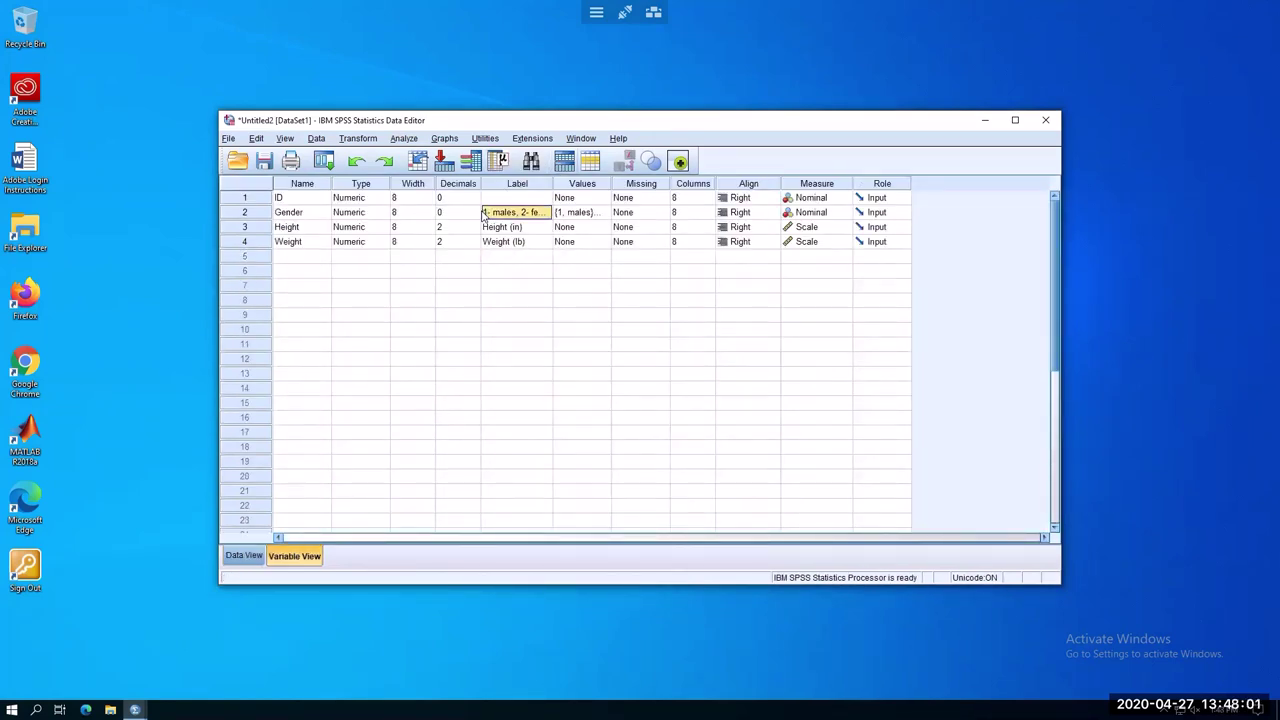
double_click(485, 215)
type("Gender")
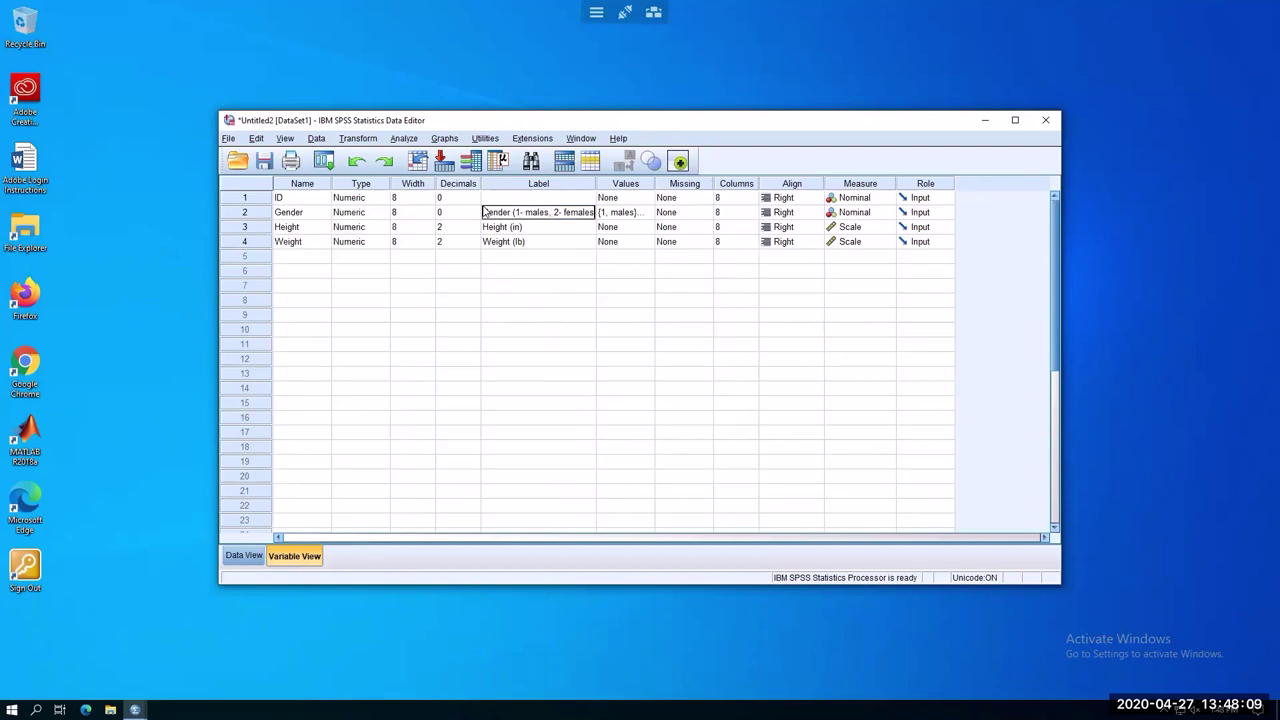
key("Return")
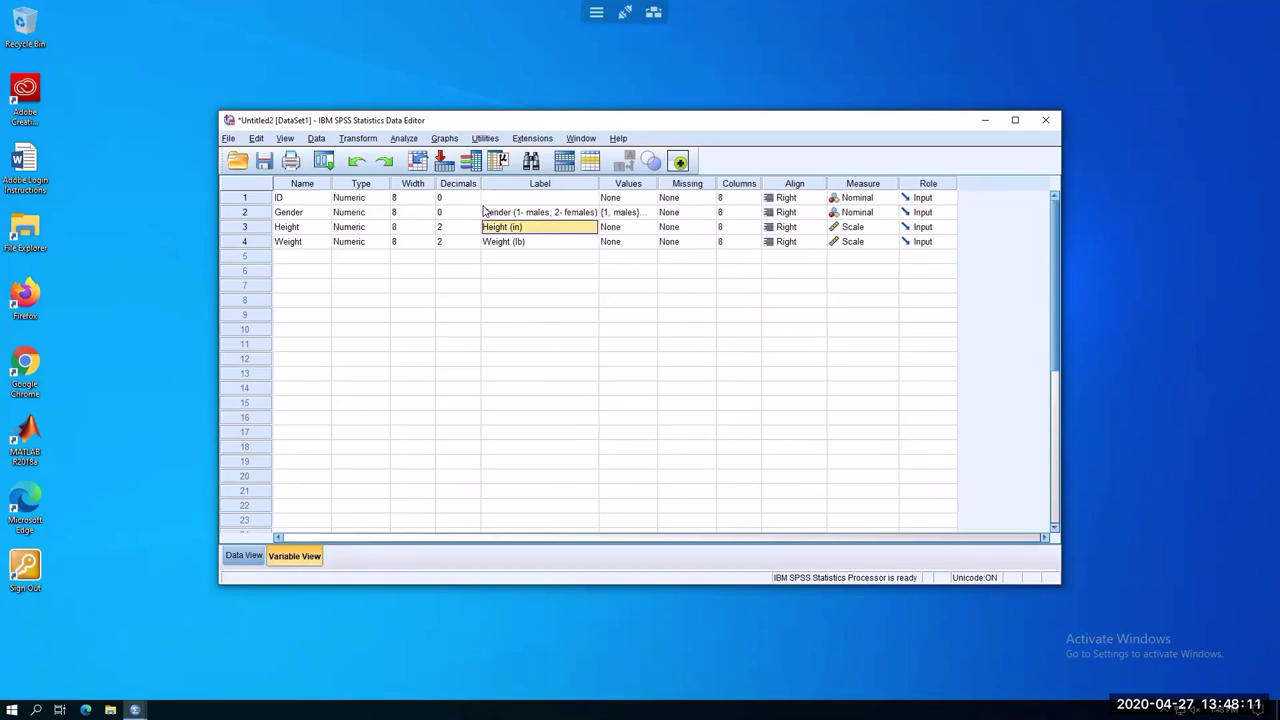
left_click(135, 709)
left_click(127, 675)
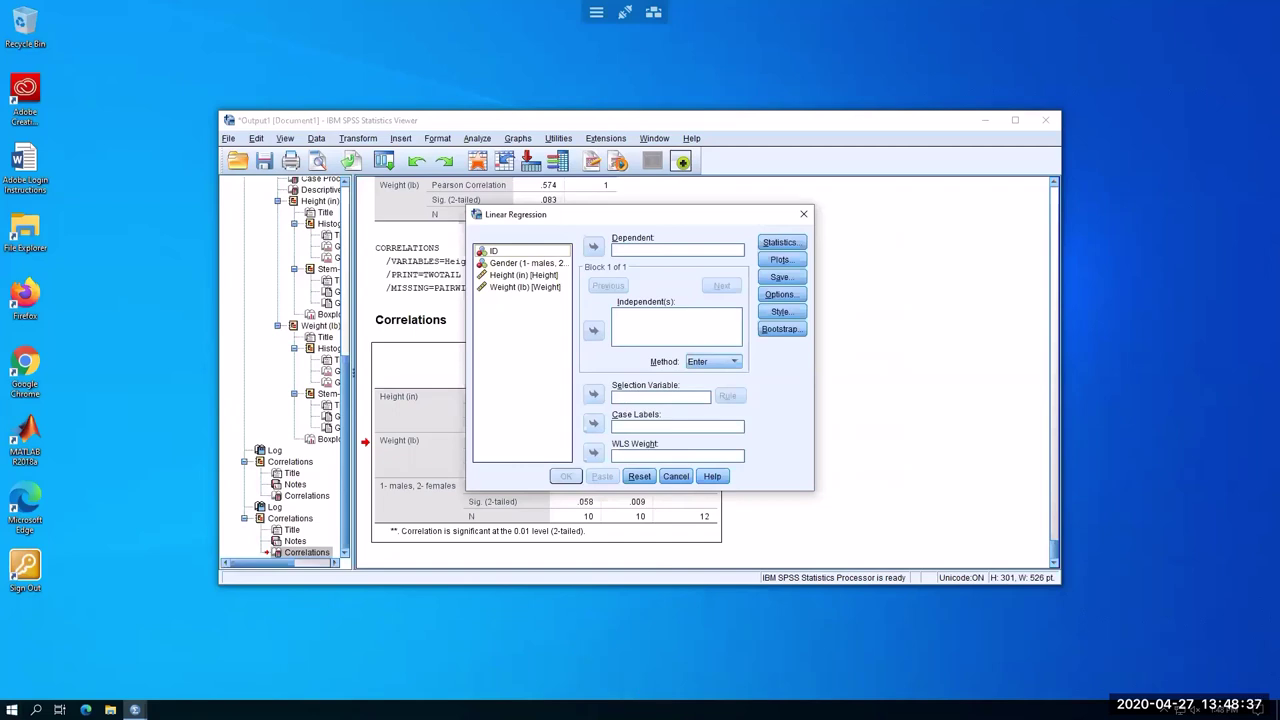
Leave the Linear Regression dialog open and bring the Notepad notes forward
left_click(571, 707)
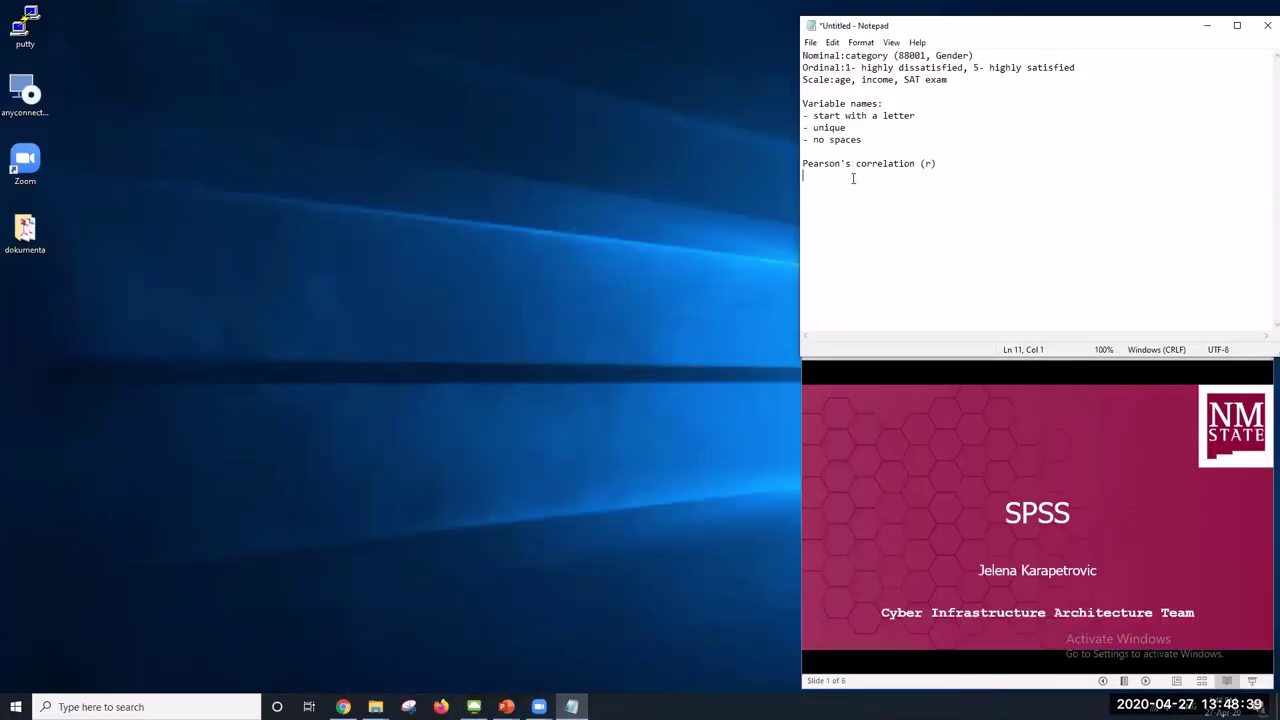
Write 'Regression:' and the equation 'Y=a+bX' on separate lines in Notepad
type("Regression:")
key("Return")
type("Y")
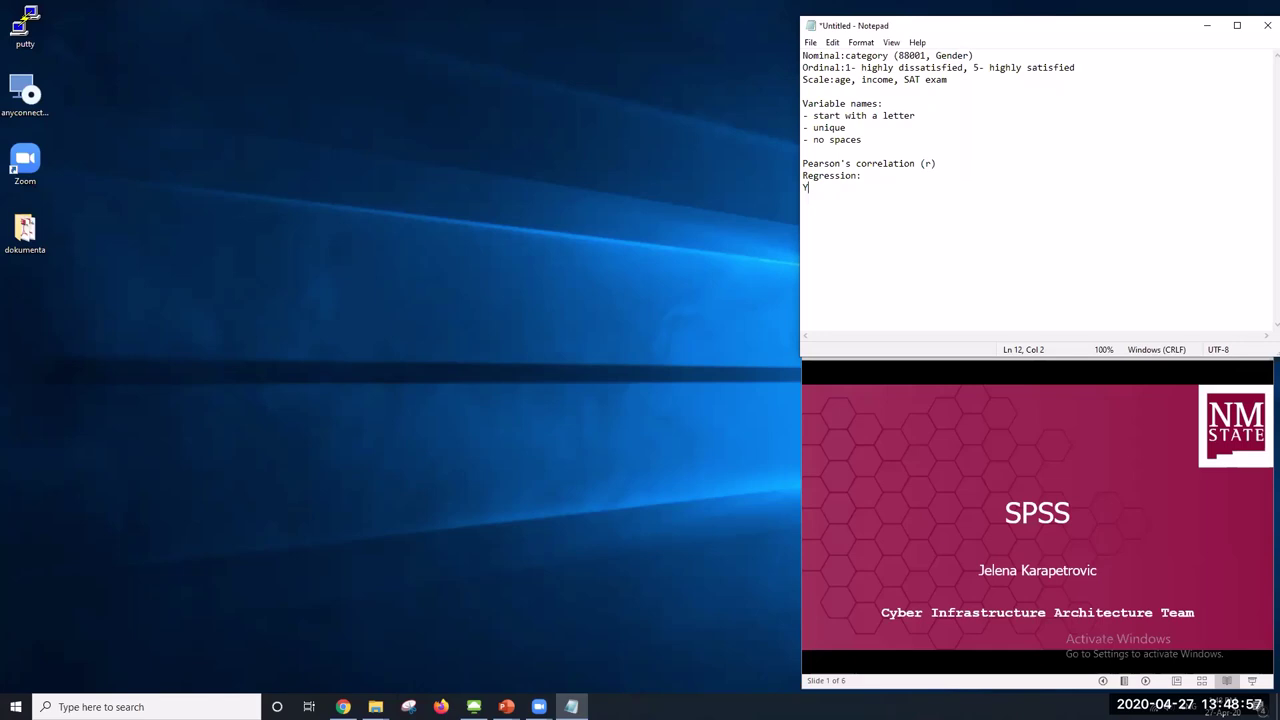
type("=a+bX")
key("Return")
Add 'X- height' and 'Y- weight' to the notes and return to SPSS
type("X- height ")
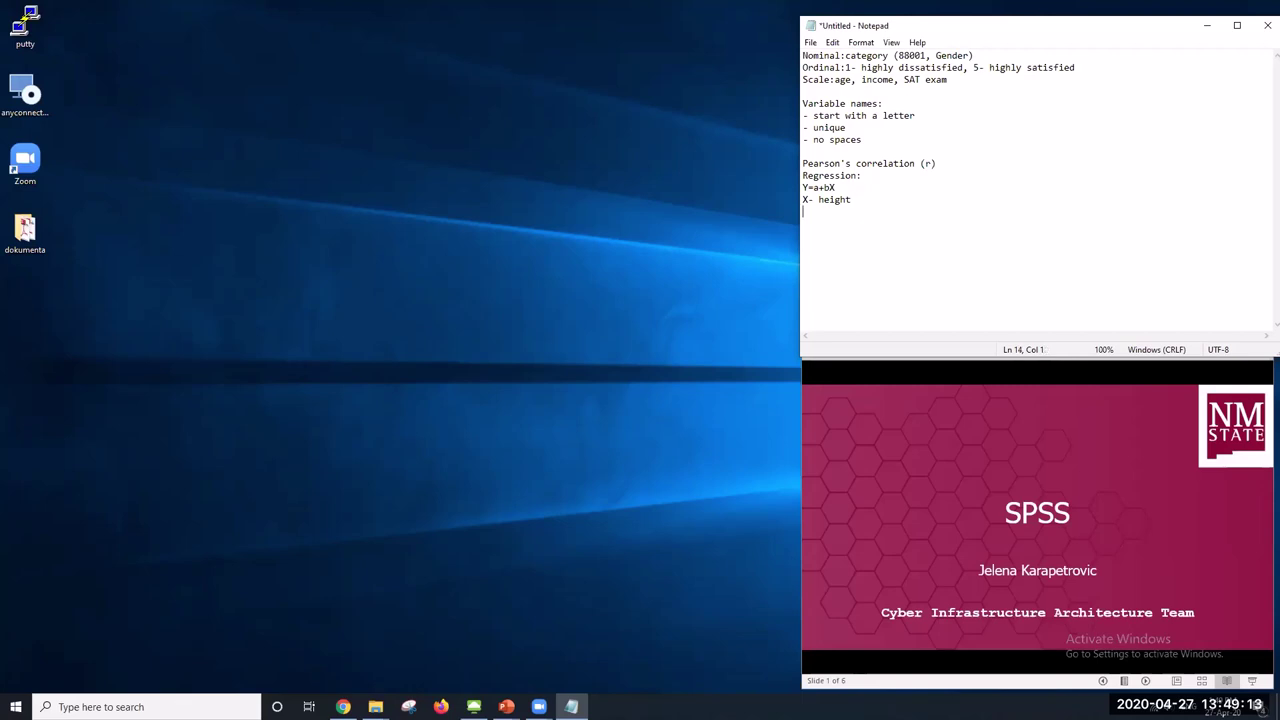
type("Y- weight")
left_click_drag(853, 211, 831, 211)
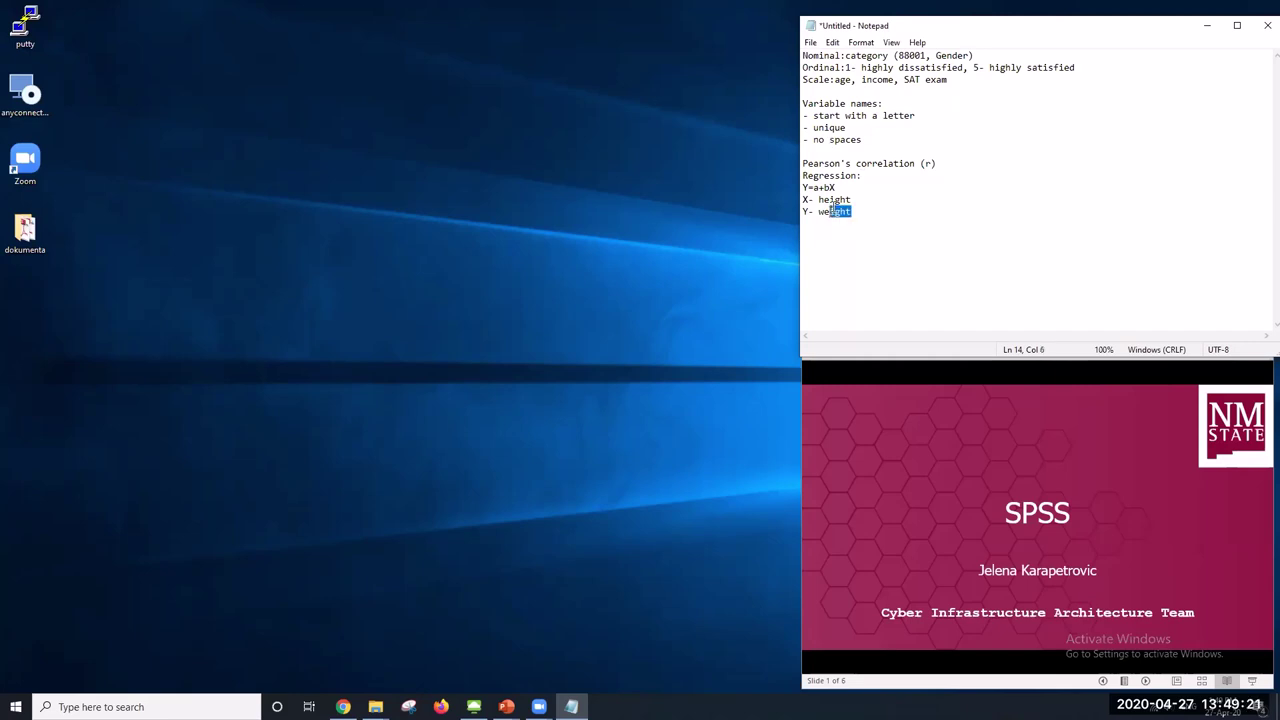
left_click(842, 187)
left_click(473, 707)
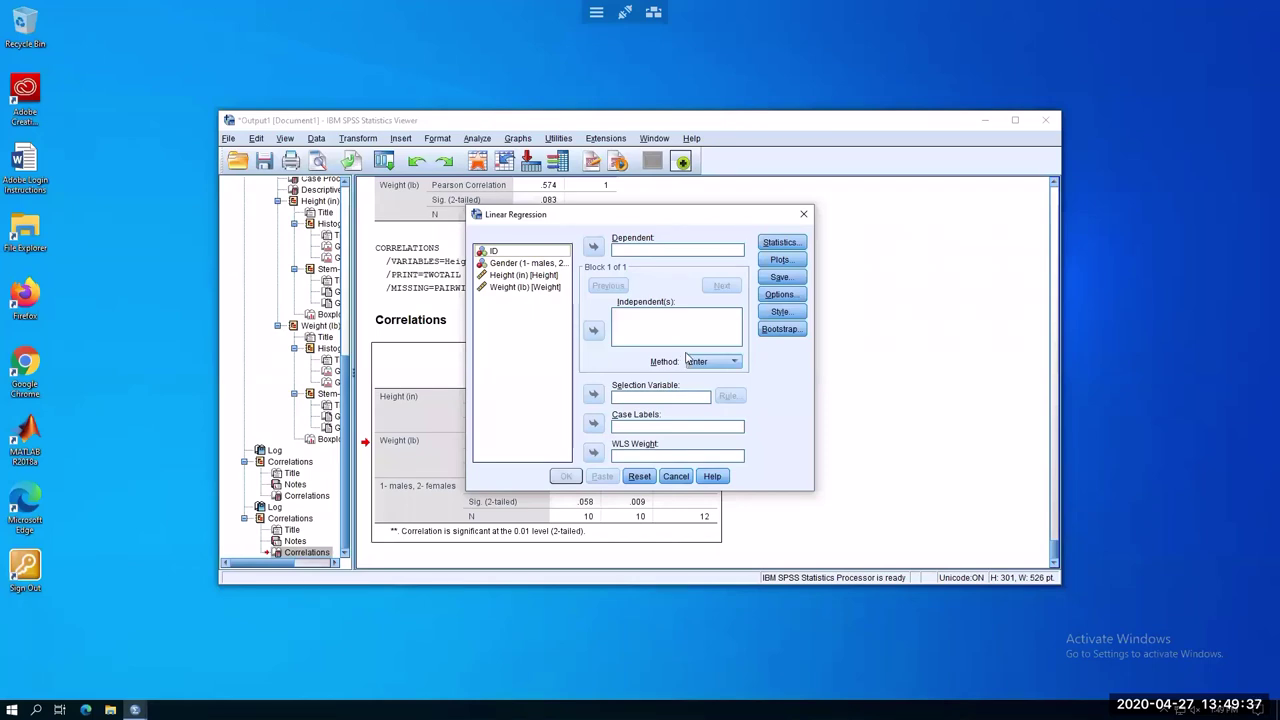
Regress Weight (lb) as the dependent on Height (in) as the independent variable
left_click(522, 275)
left_click(594, 330)
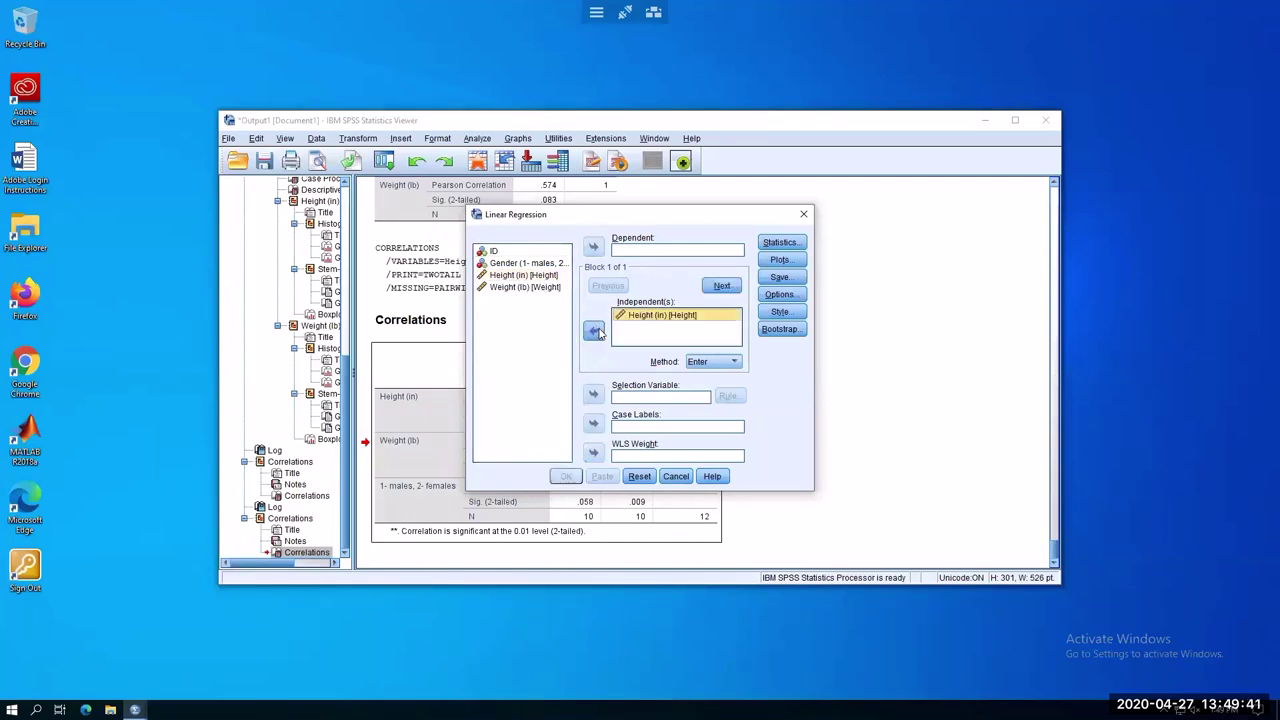
left_click(525, 287)
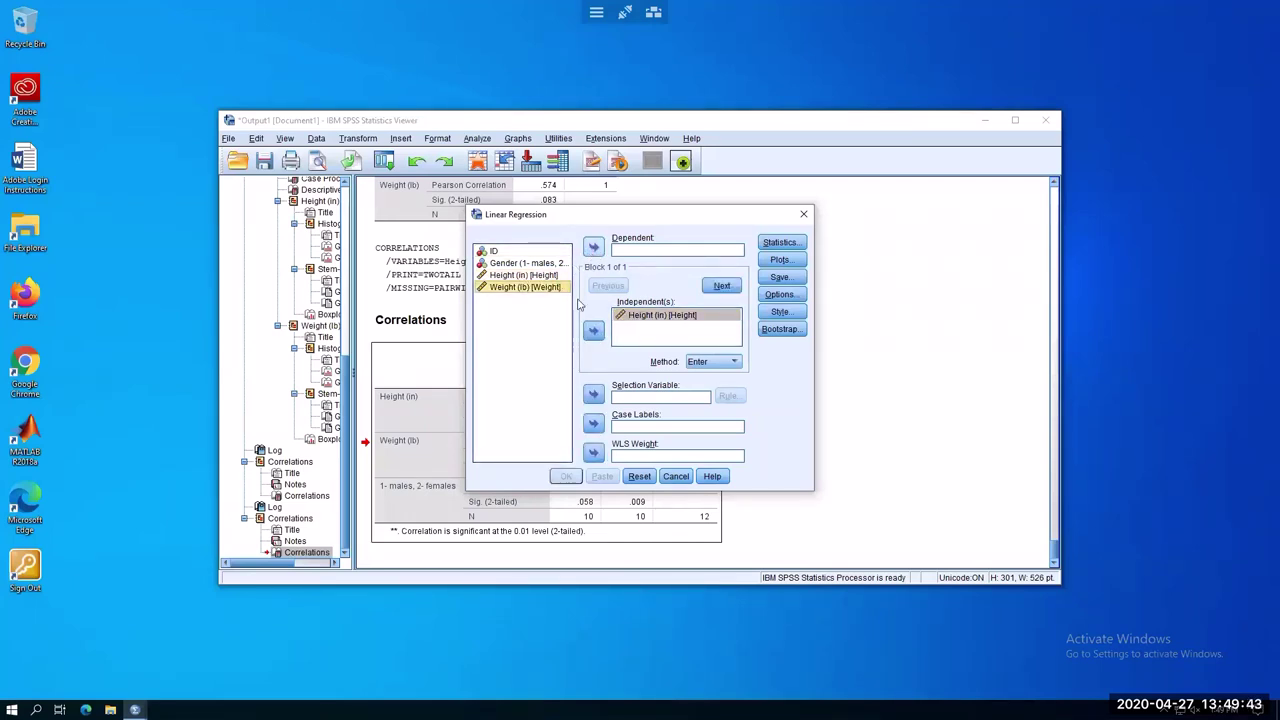
left_click(593, 247)
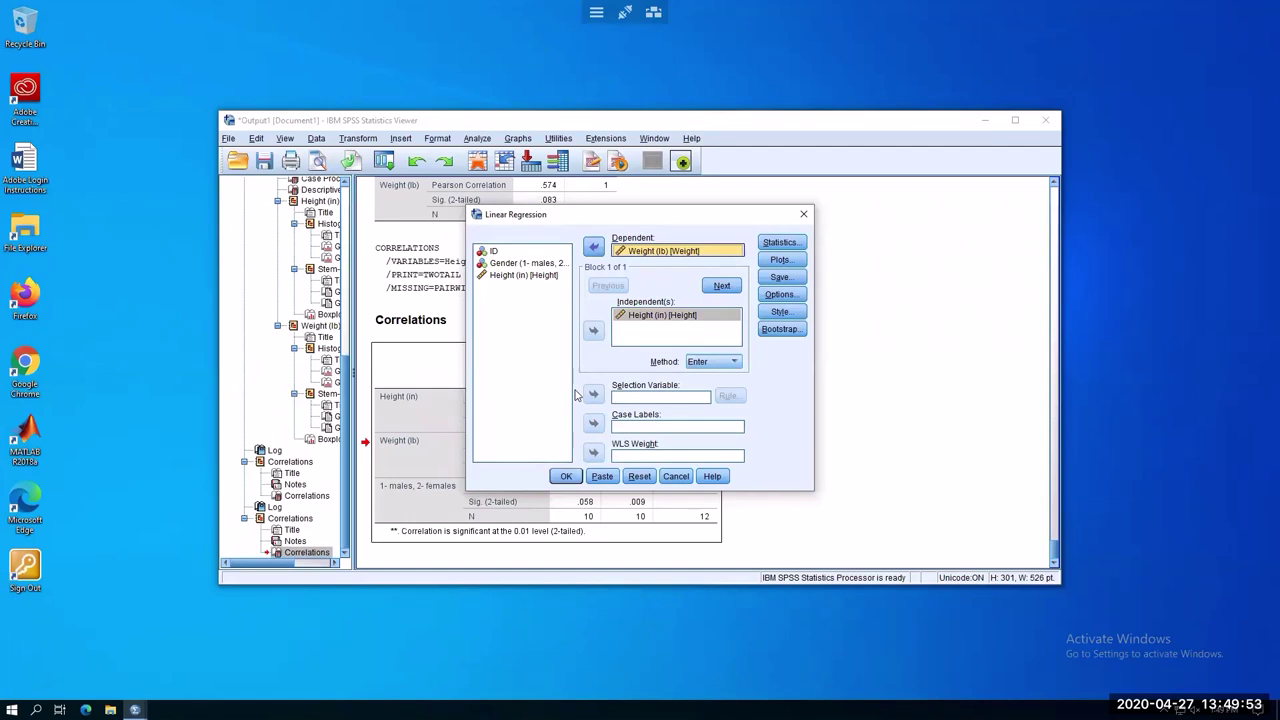
left_click(566, 477)
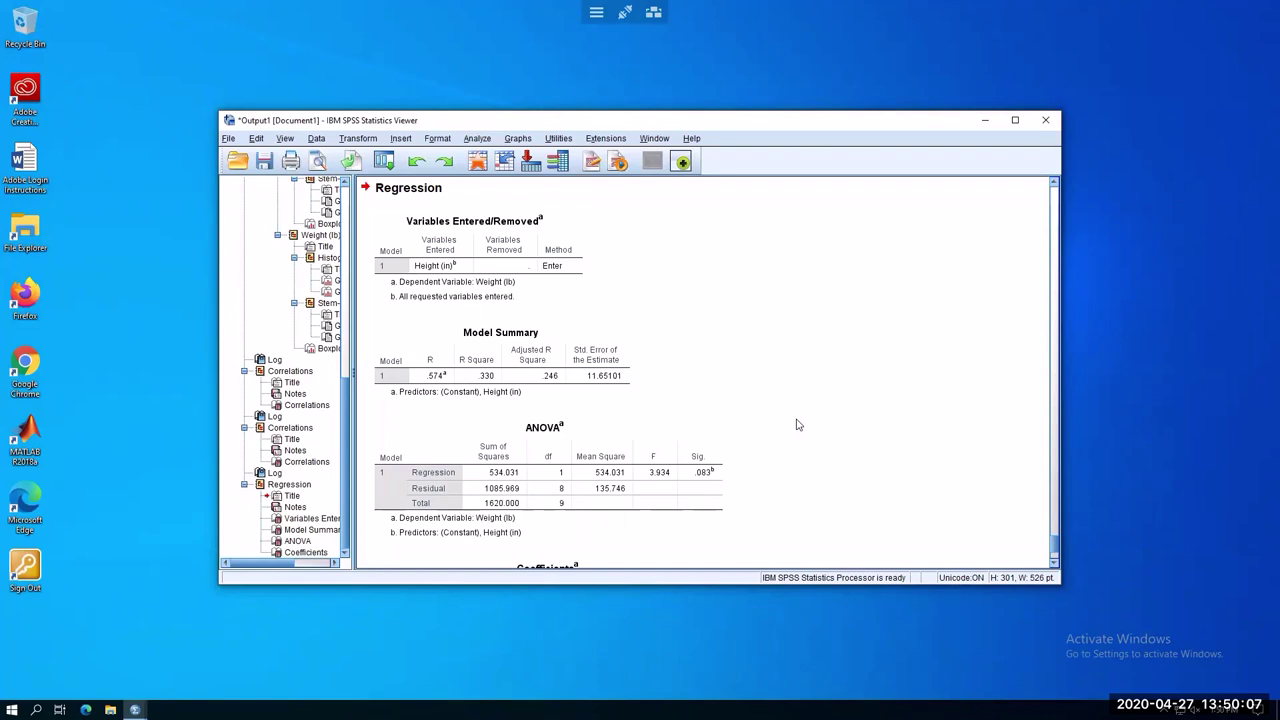
Review the regression tables down to Coefficients: constant -78.682, Height slope 3.217
left_click(436, 428)
left_click(430, 286)
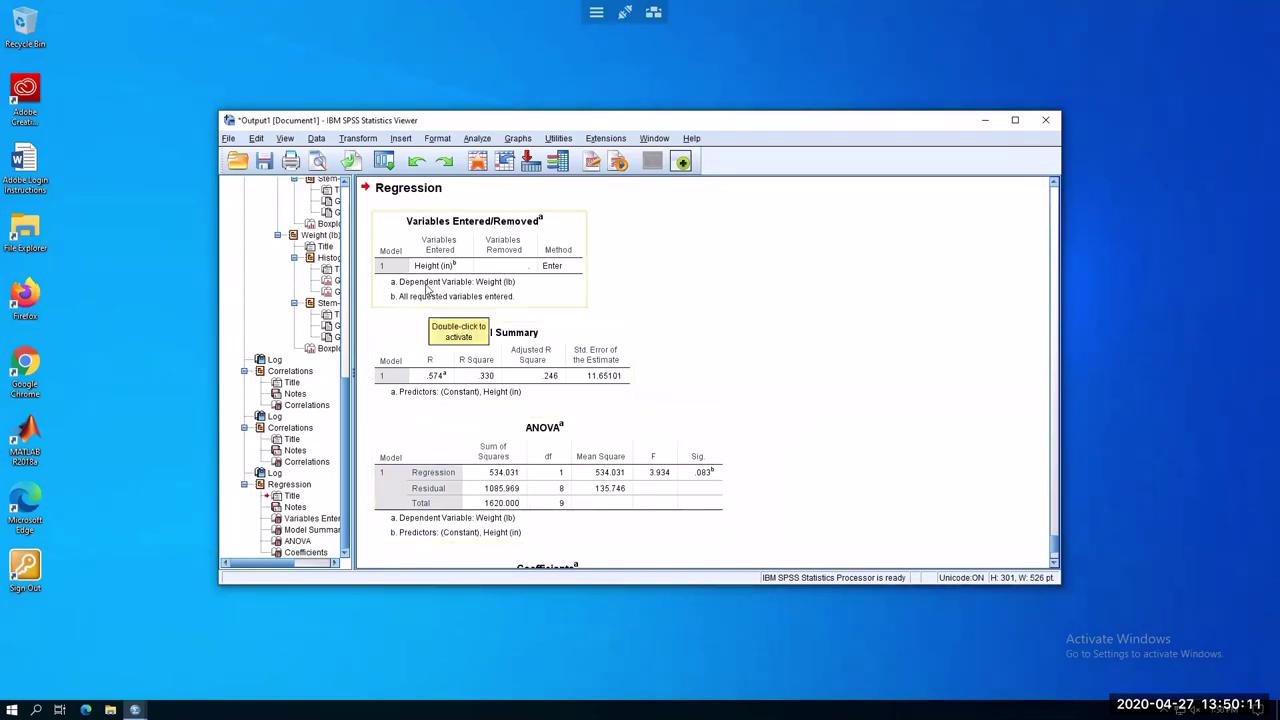
left_click(463, 393)
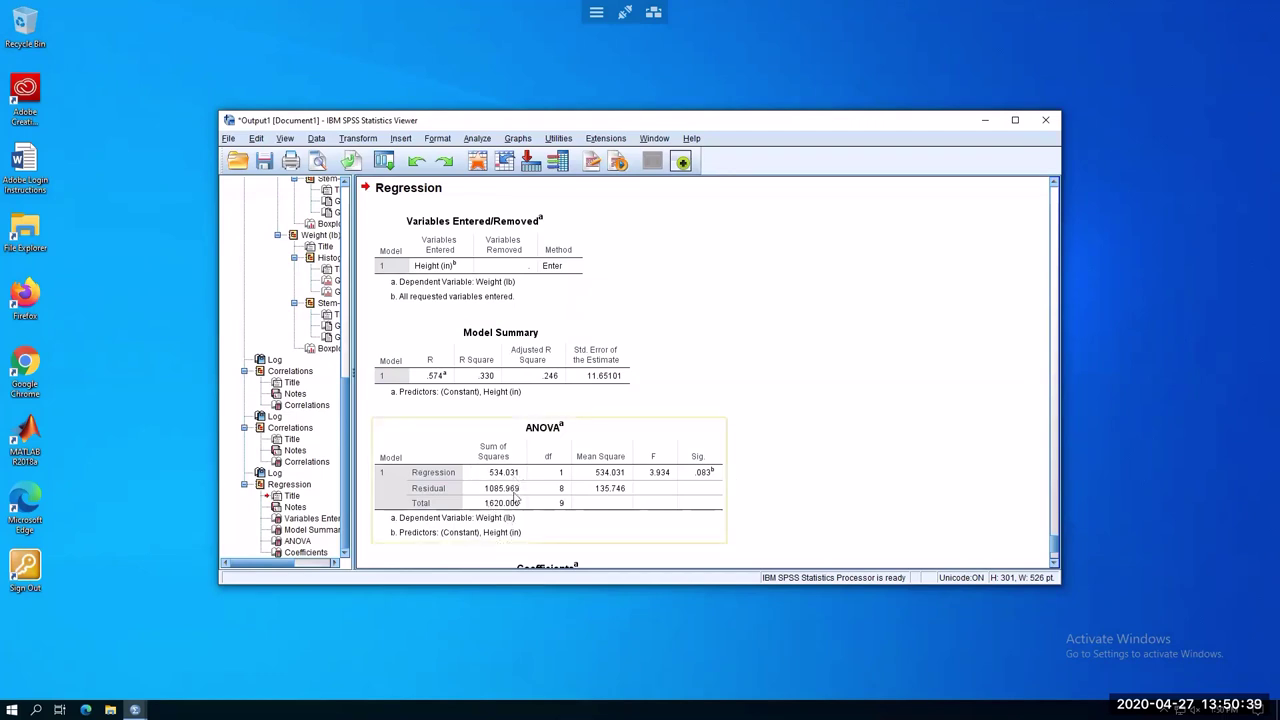
scroll(812, 450, "down", 3)
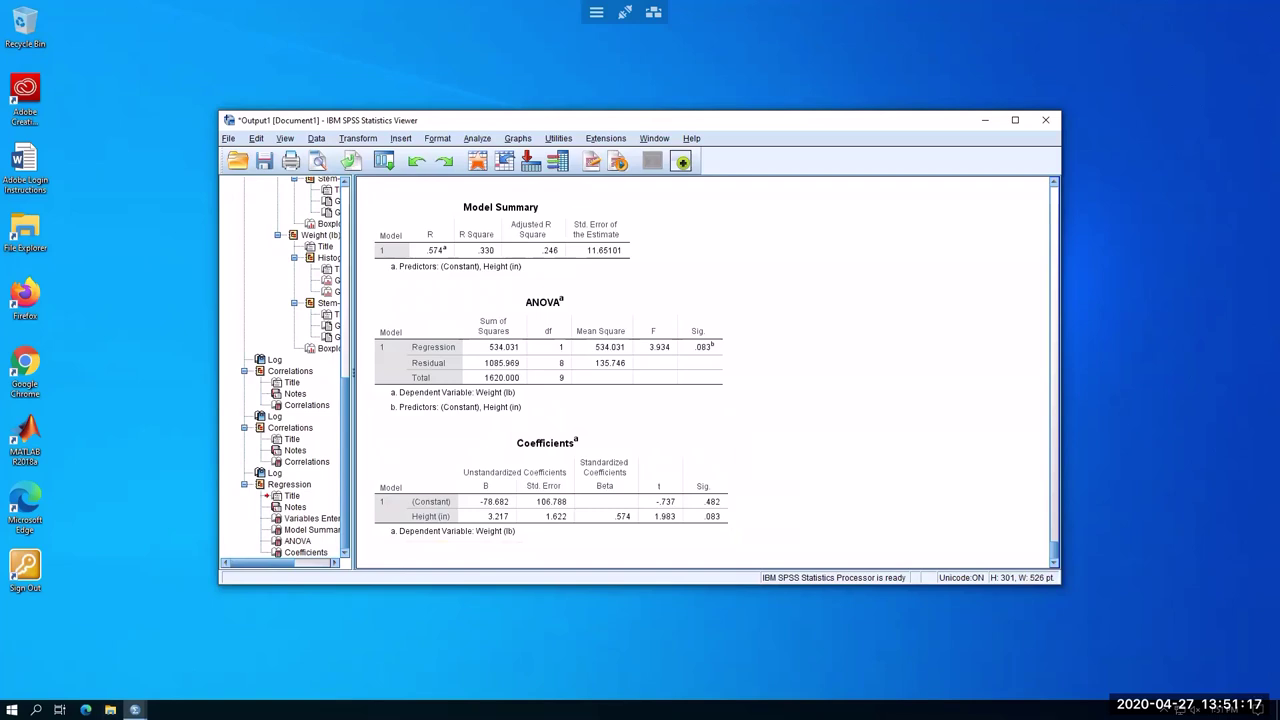
mouse_move(570, 710)
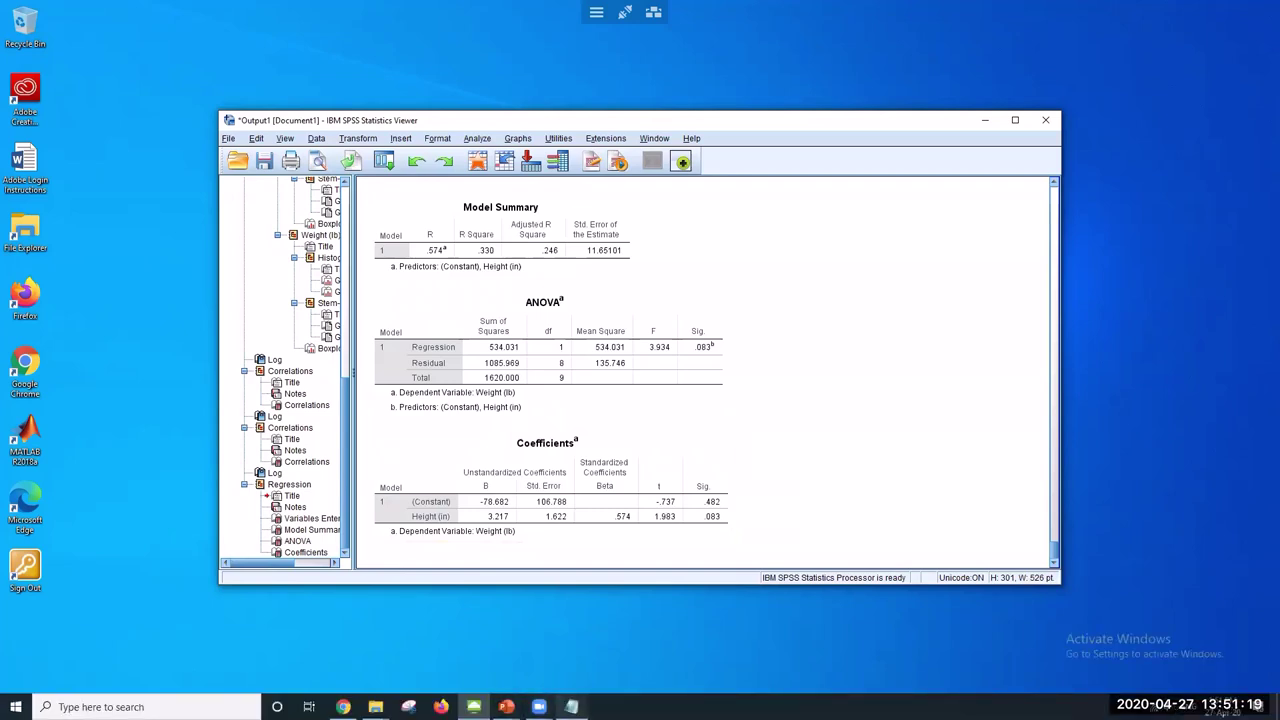
left_click(571, 707)
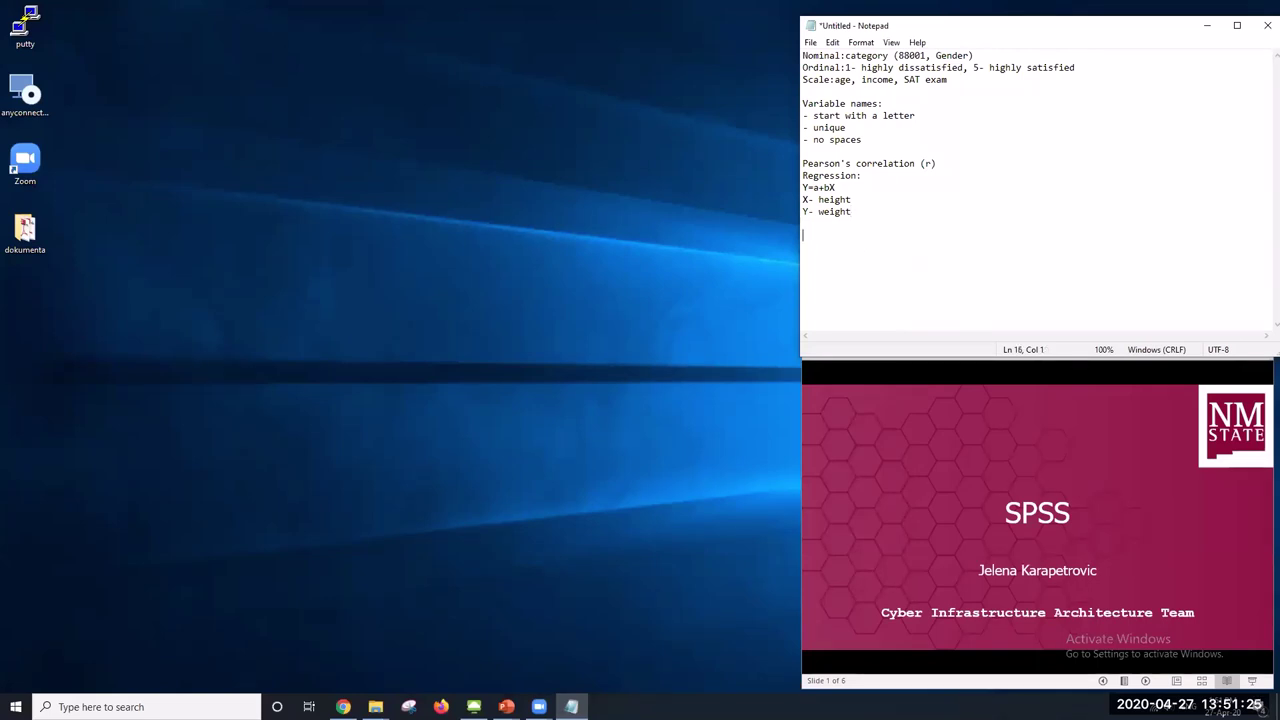
Write the fitted equation 'Weight=-78.6+3.2*Height' in the notes, fixing a stray decimal point
type("eight=3.")
key("BackSpace")
key("BackSpace")
type("-78")
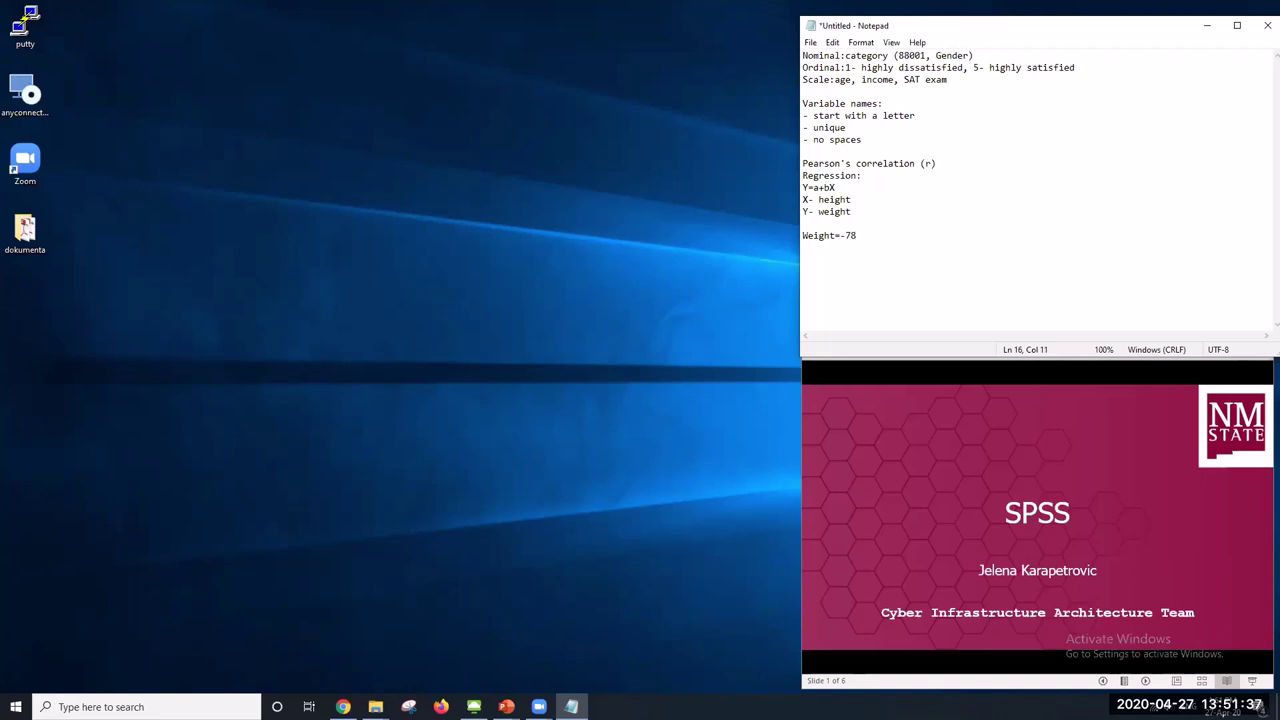
type(".6+3.2*Height")
left_click_drag(927, 236, 800, 238)
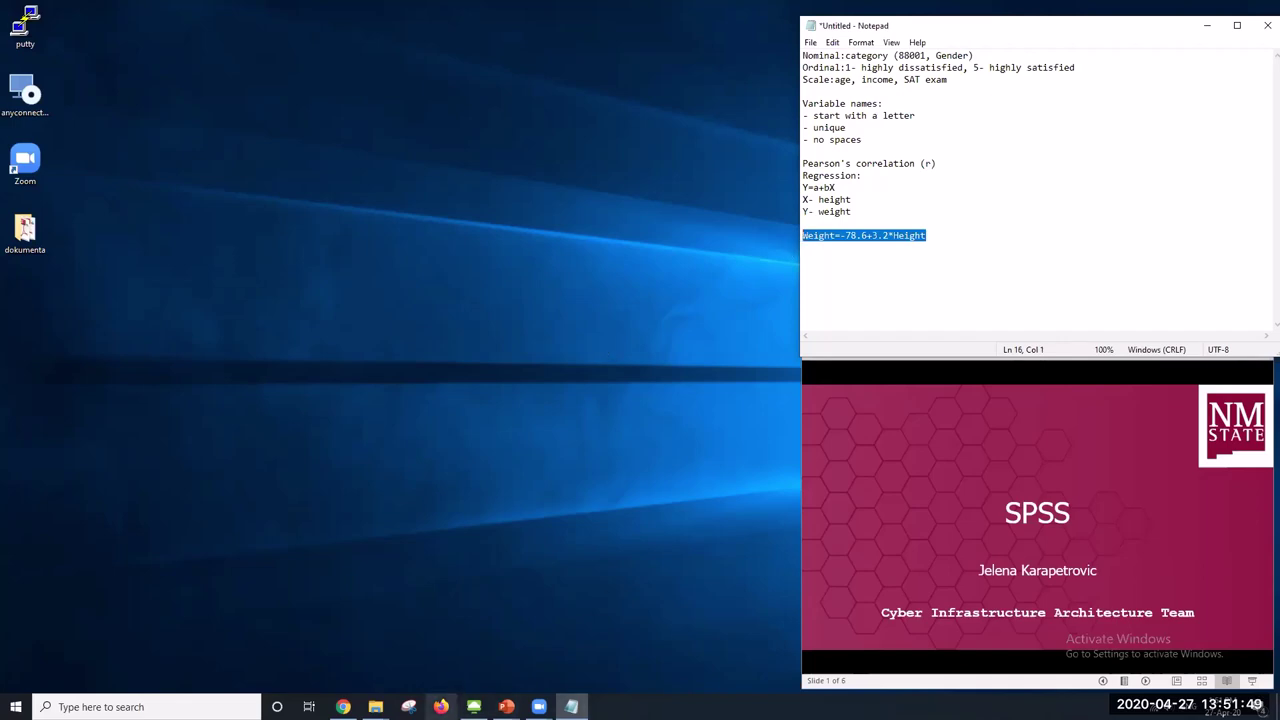
left_click(474, 707)
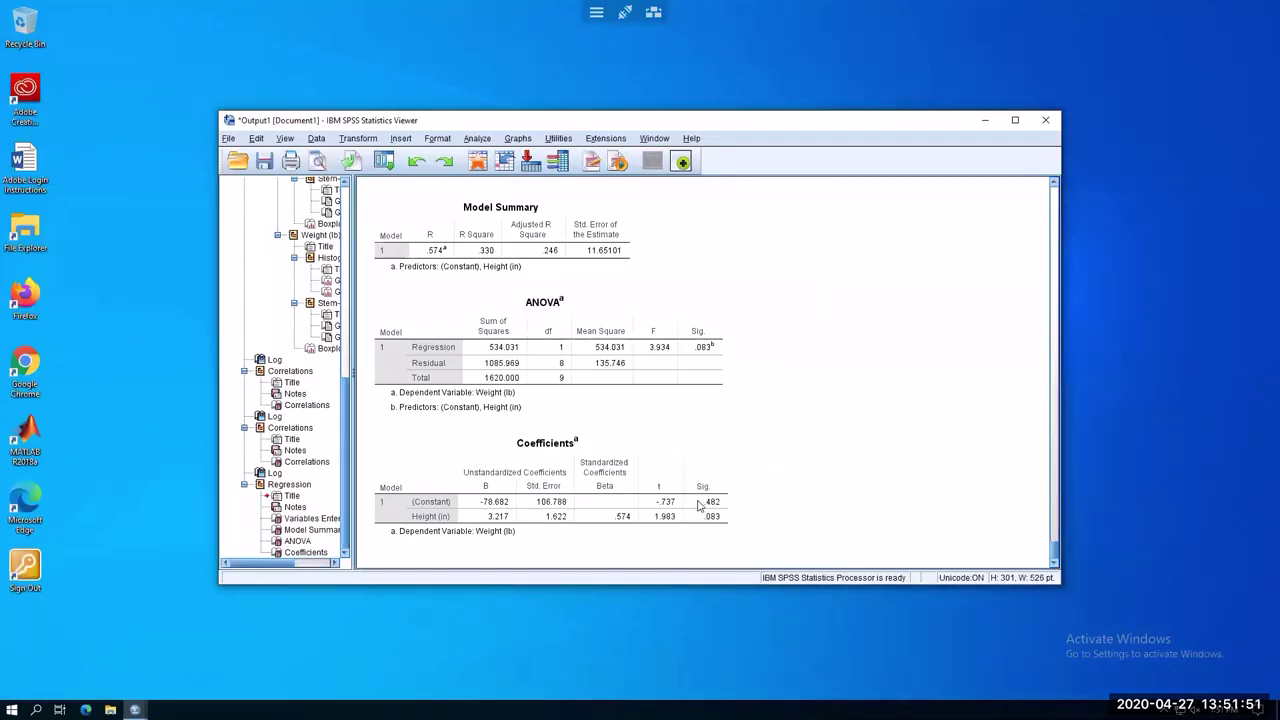
left_click(506, 515)
left_click(516, 511)
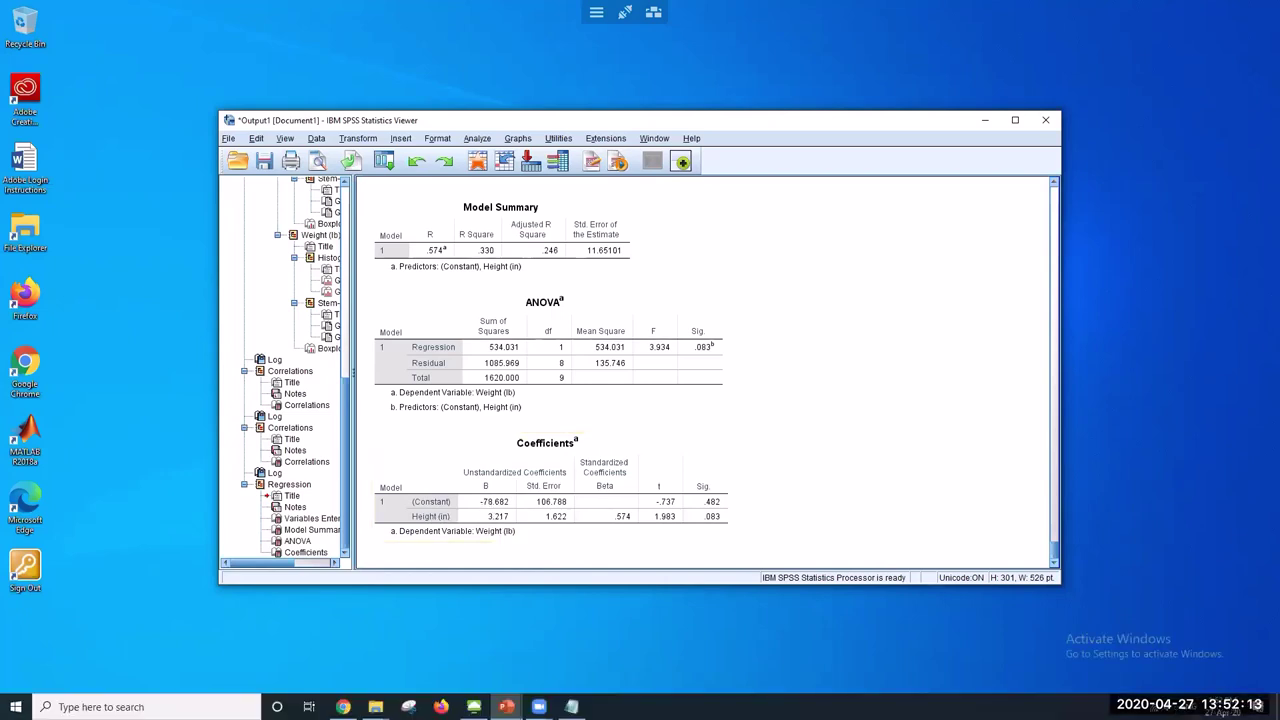
Replace 'Weight' with Y and 'Height' with X in the equation
left_click(571, 706)
left_click(929, 229)
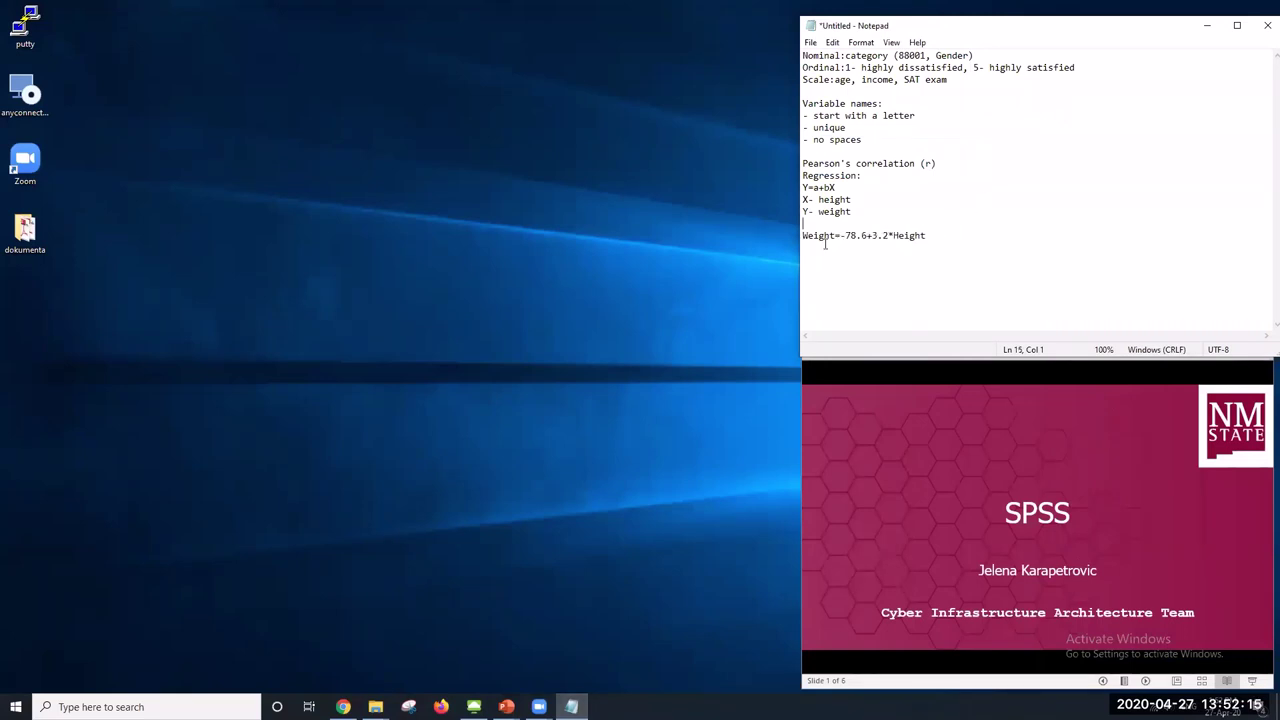
left_click_drag(801, 236, 836, 236)
type("Y")
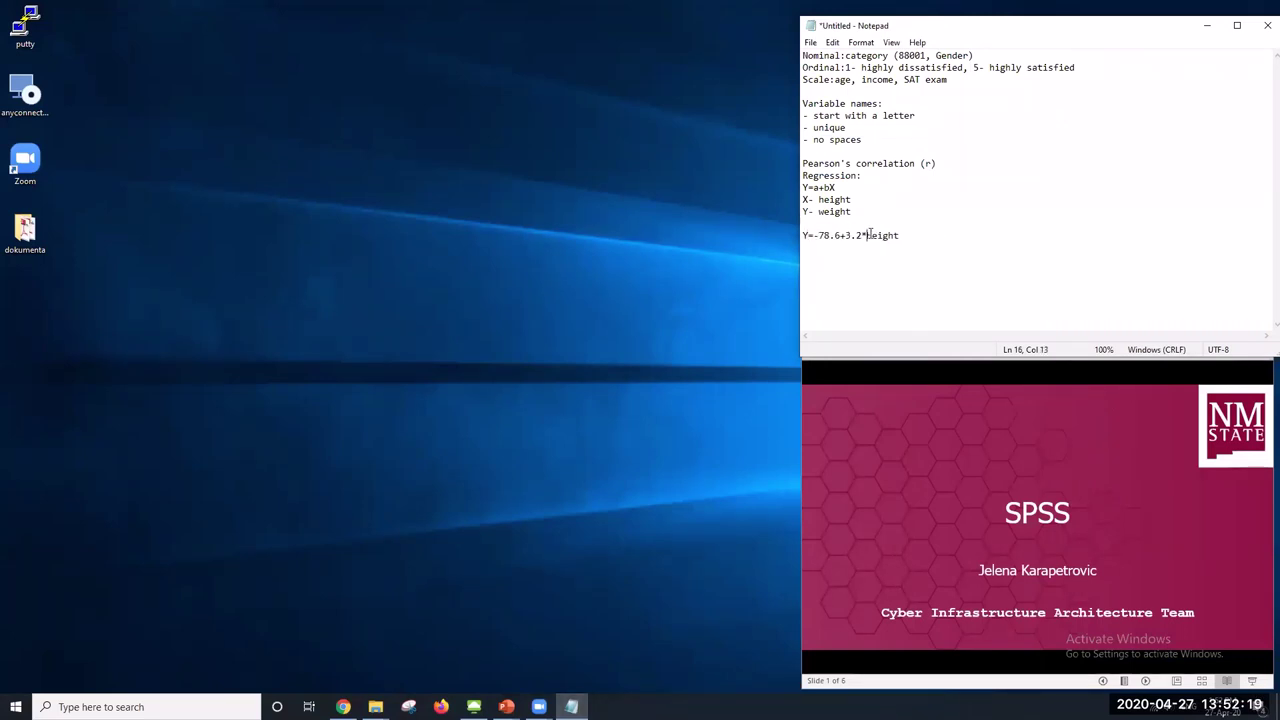
left_click_drag(867, 235, 802, 235)
left_click(903, 235)
left_click_drag(866, 235, 946, 233)
type("X")
Check the -78.6 intercept against the SPSS Coefficients table
left_click_drag(813, 235, 838, 236)
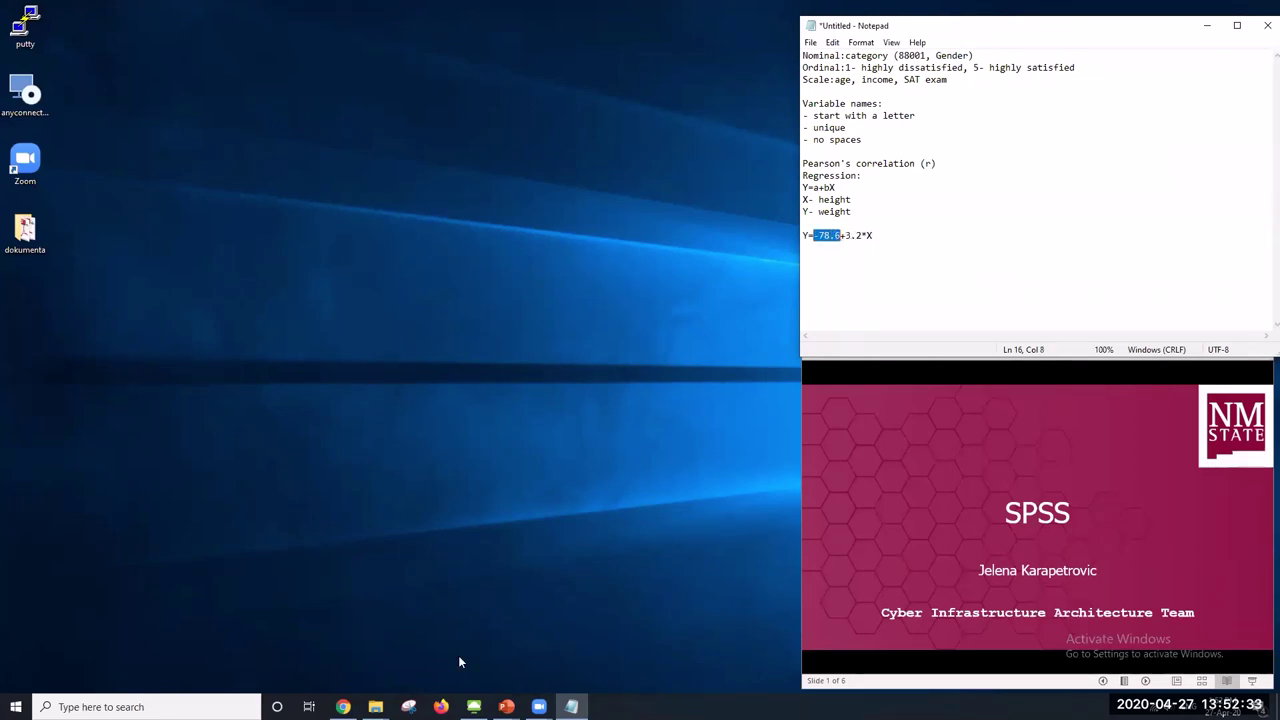
left_click(474, 707)
left_click(488, 505)
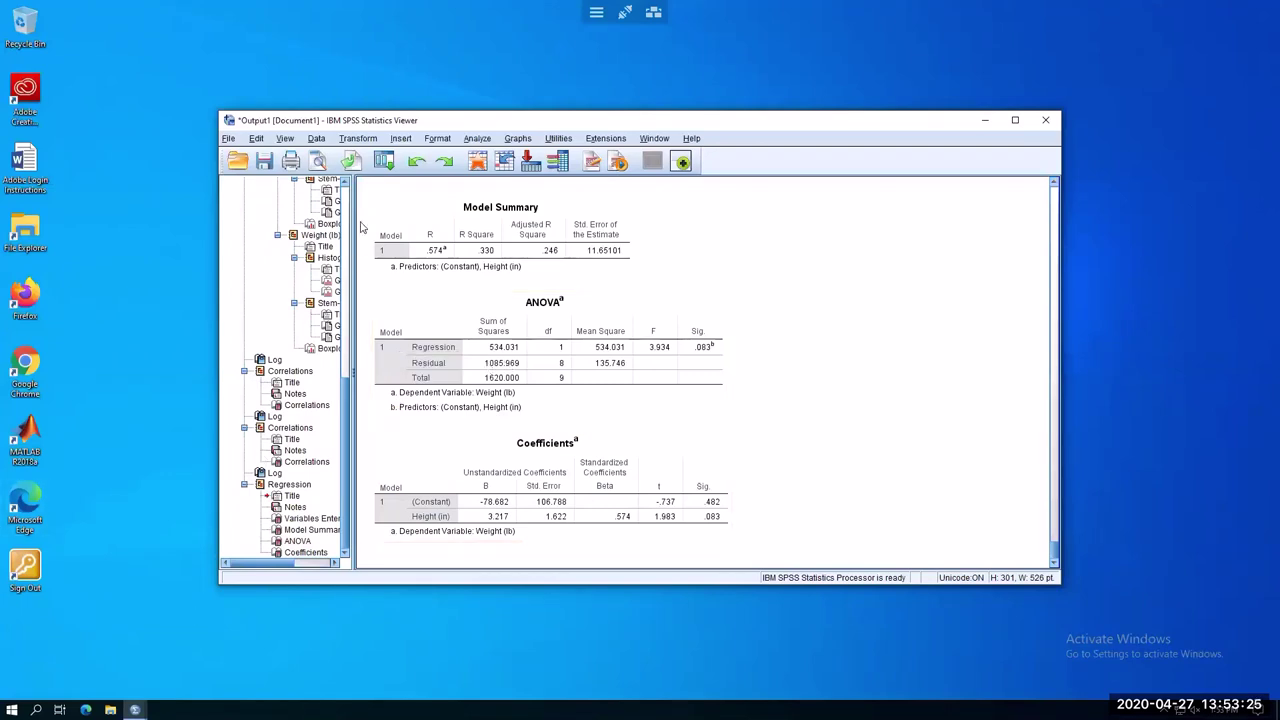
Show the Data Editor's Data View with the ID, Gender, Height and Weight columns
left_click(135, 709)
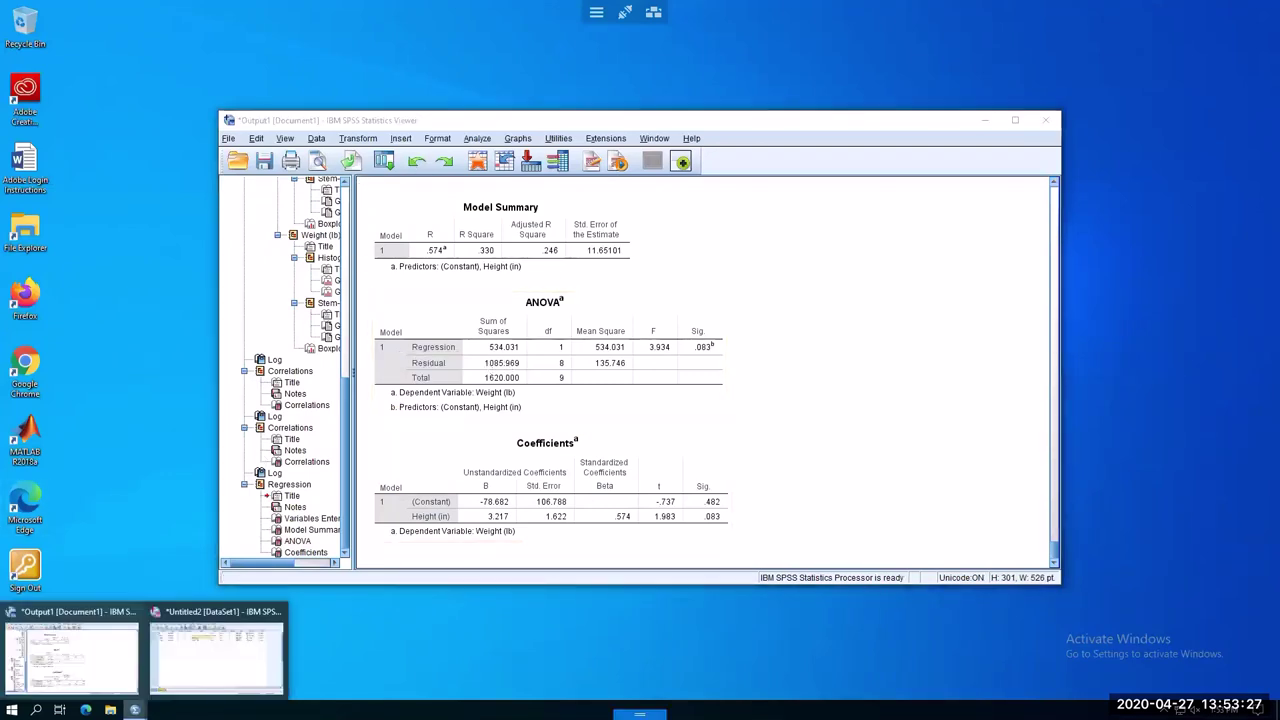
left_click(220, 662)
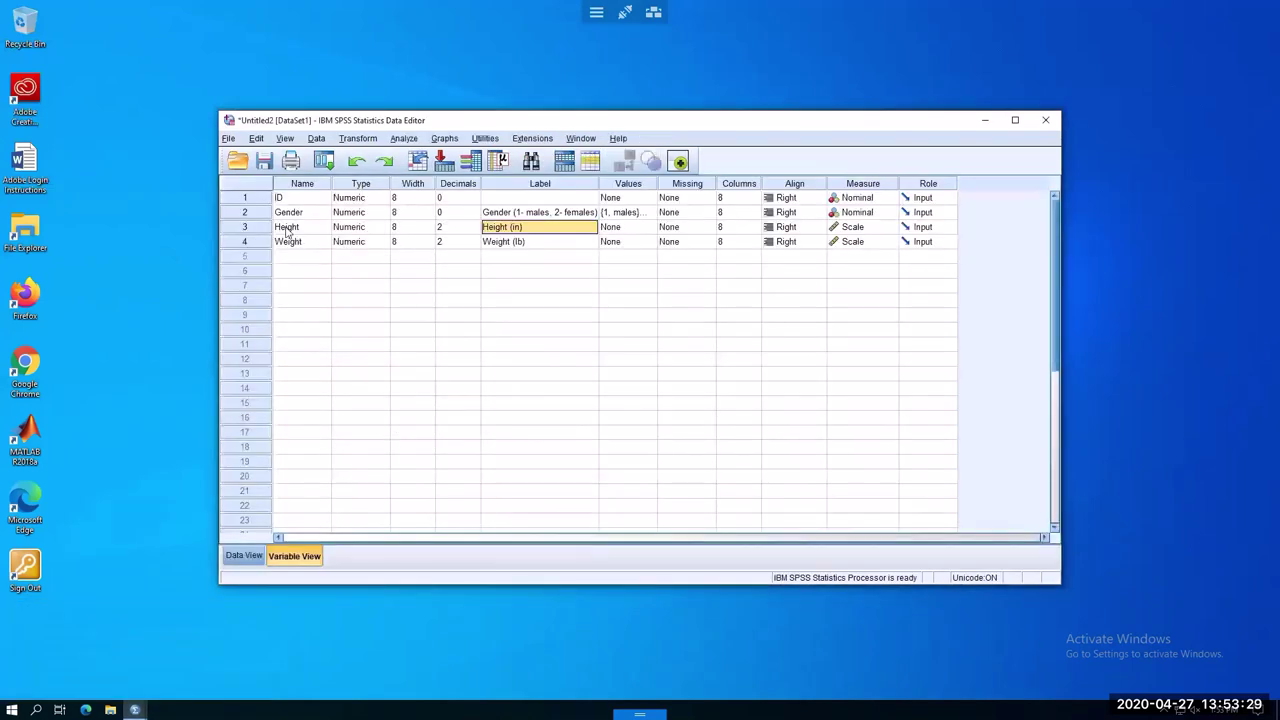
left_click(244, 556)
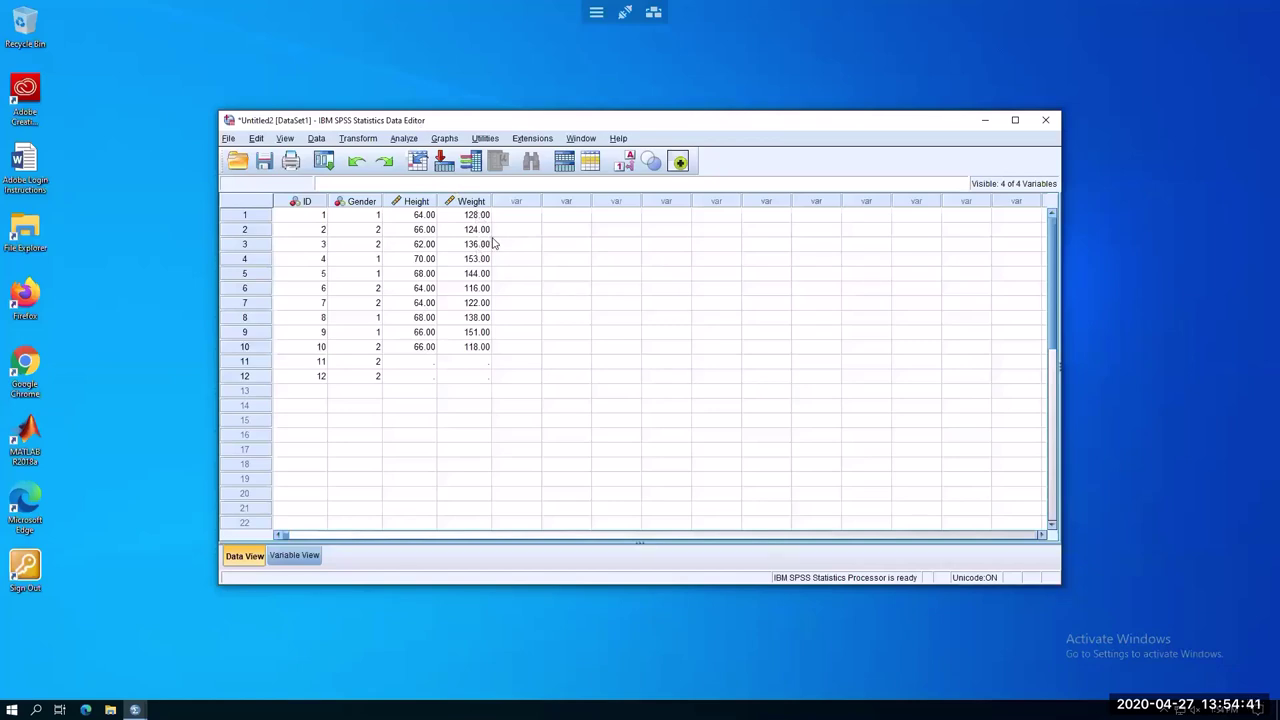
left_click(406, 139)
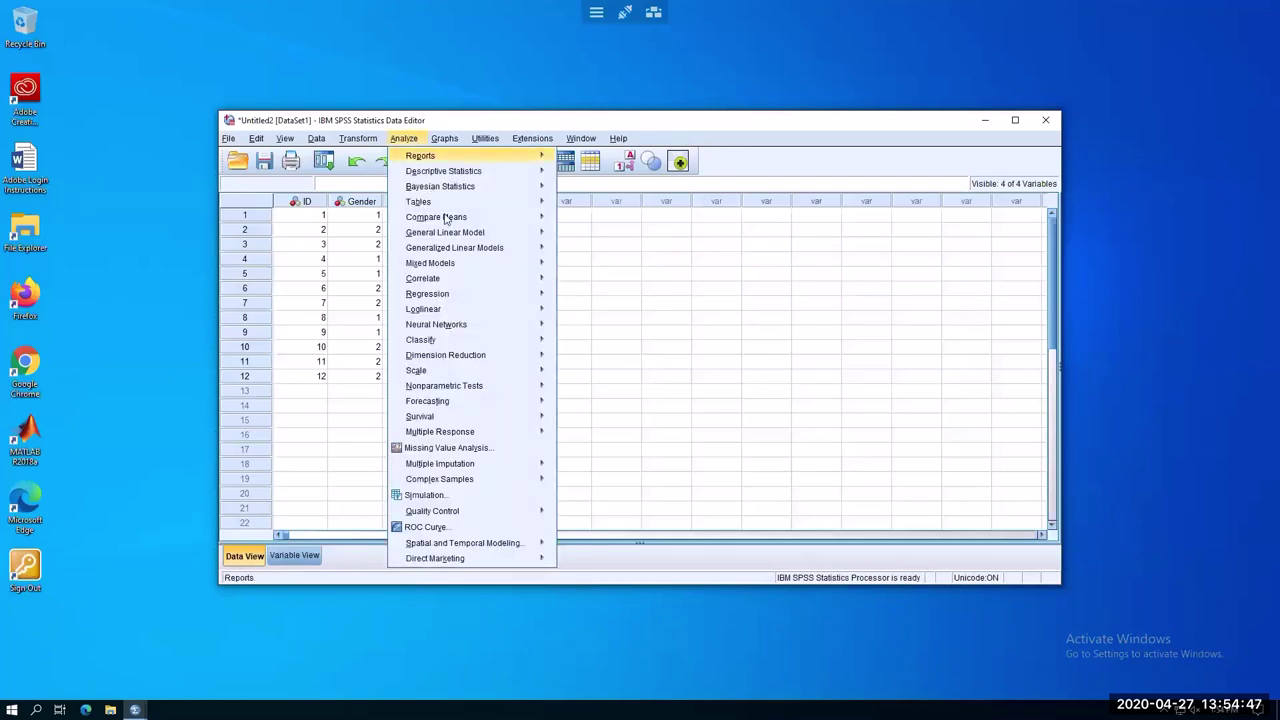
Run a One-Sample T Test on Height with test value 65
mouse_move(447, 222)
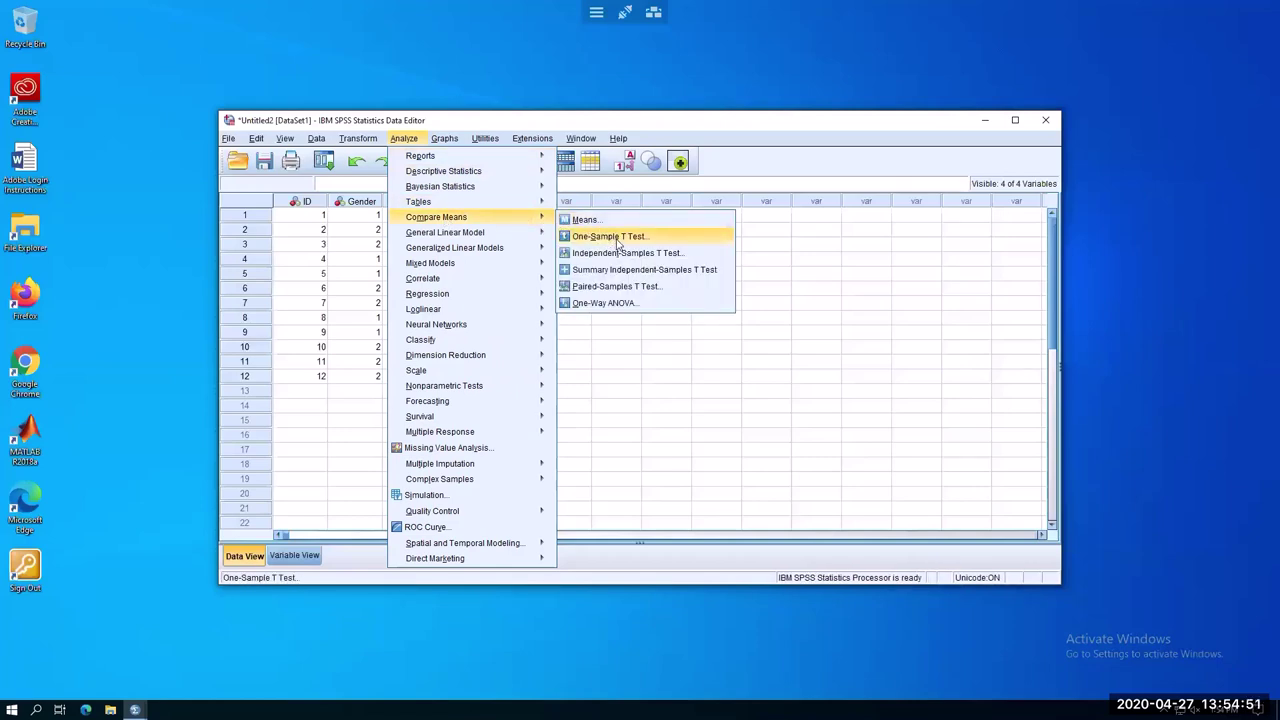
left_click(617, 243)
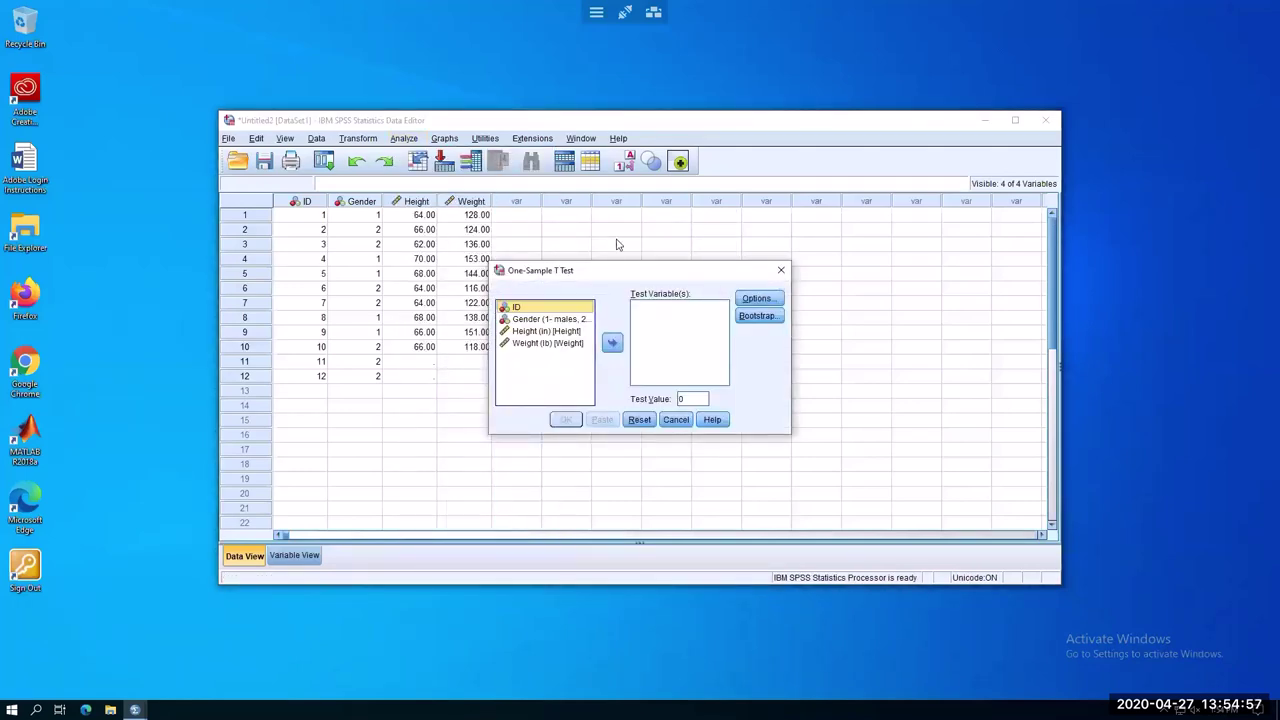
left_click(541, 332)
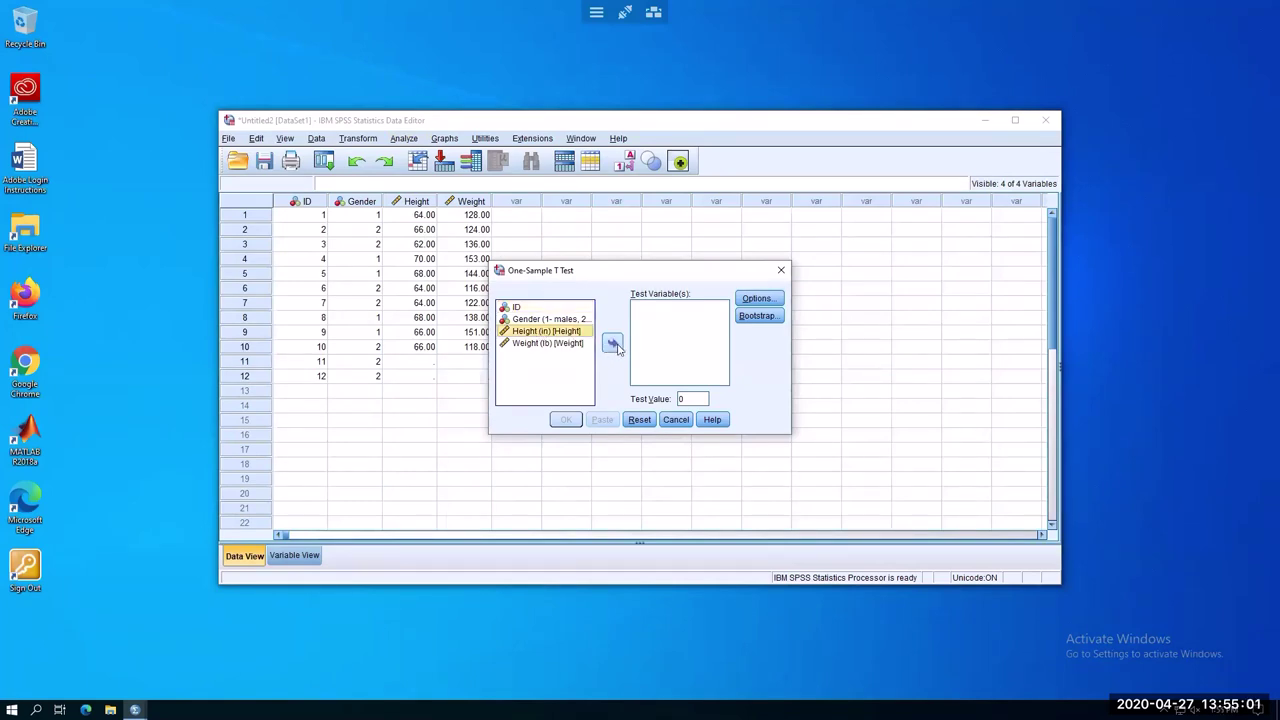
left_click(613, 344)
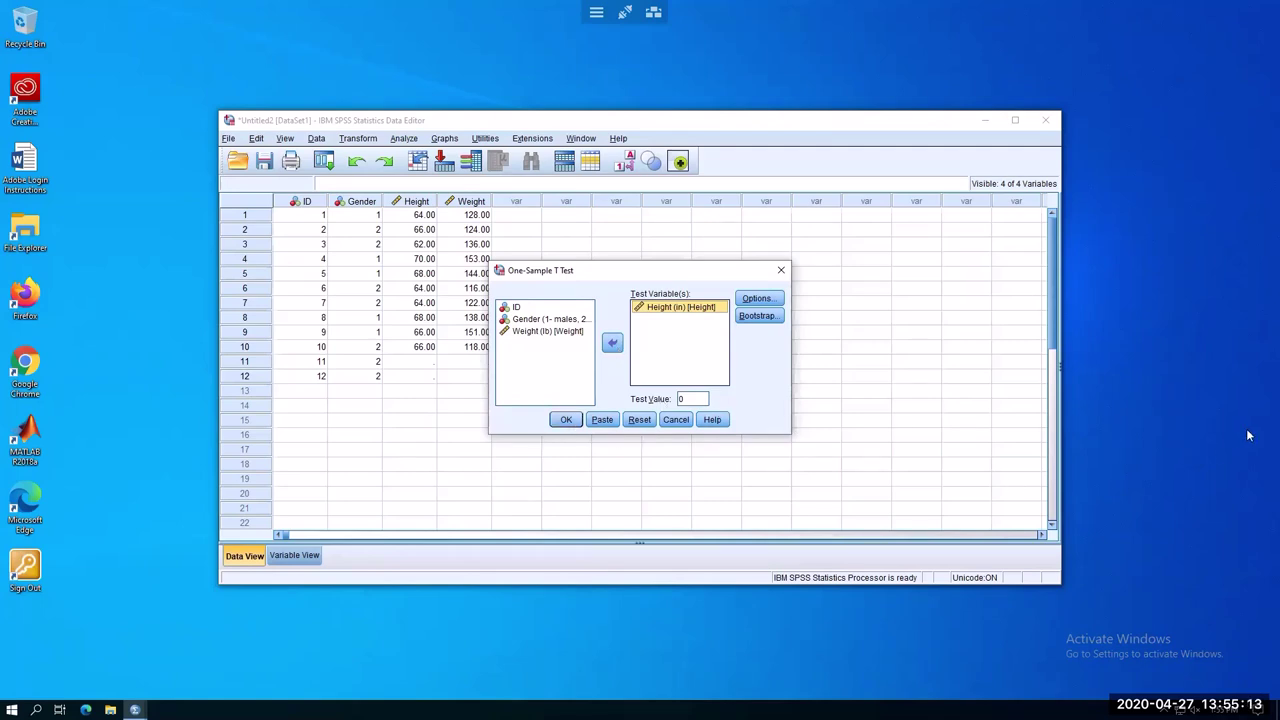
double_click(681, 400)
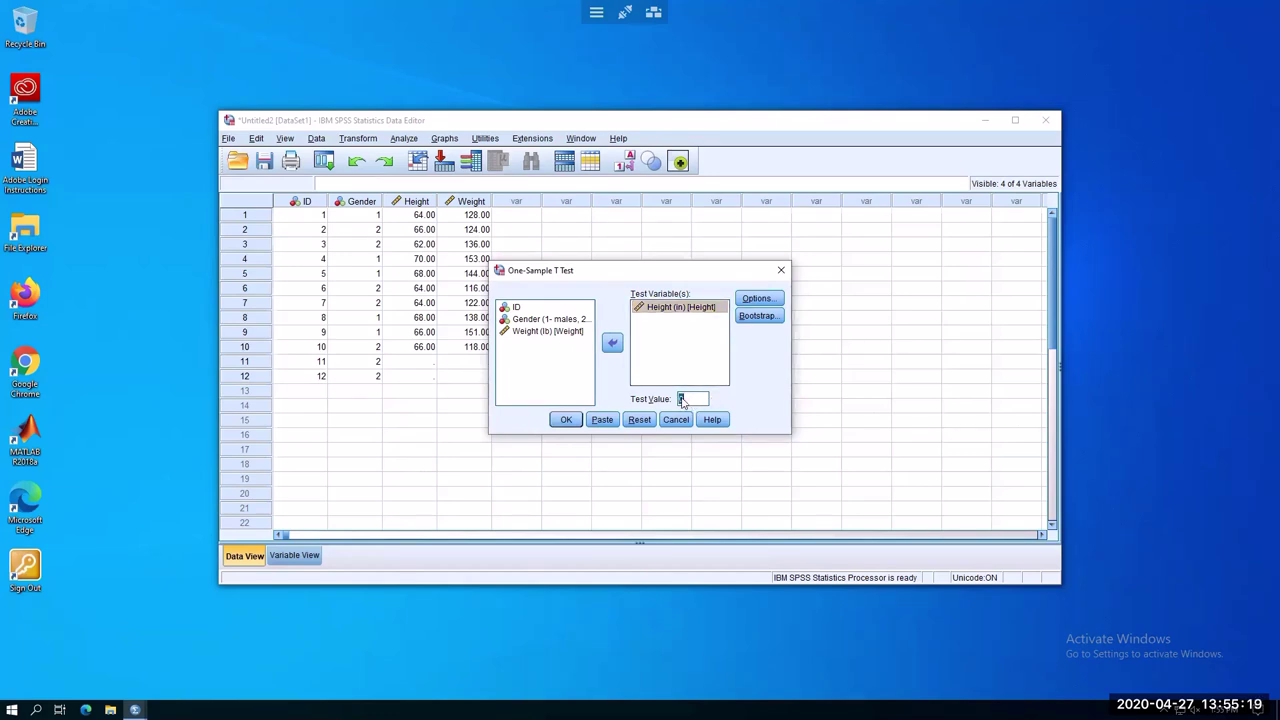
type("65")
left_click(566, 420)
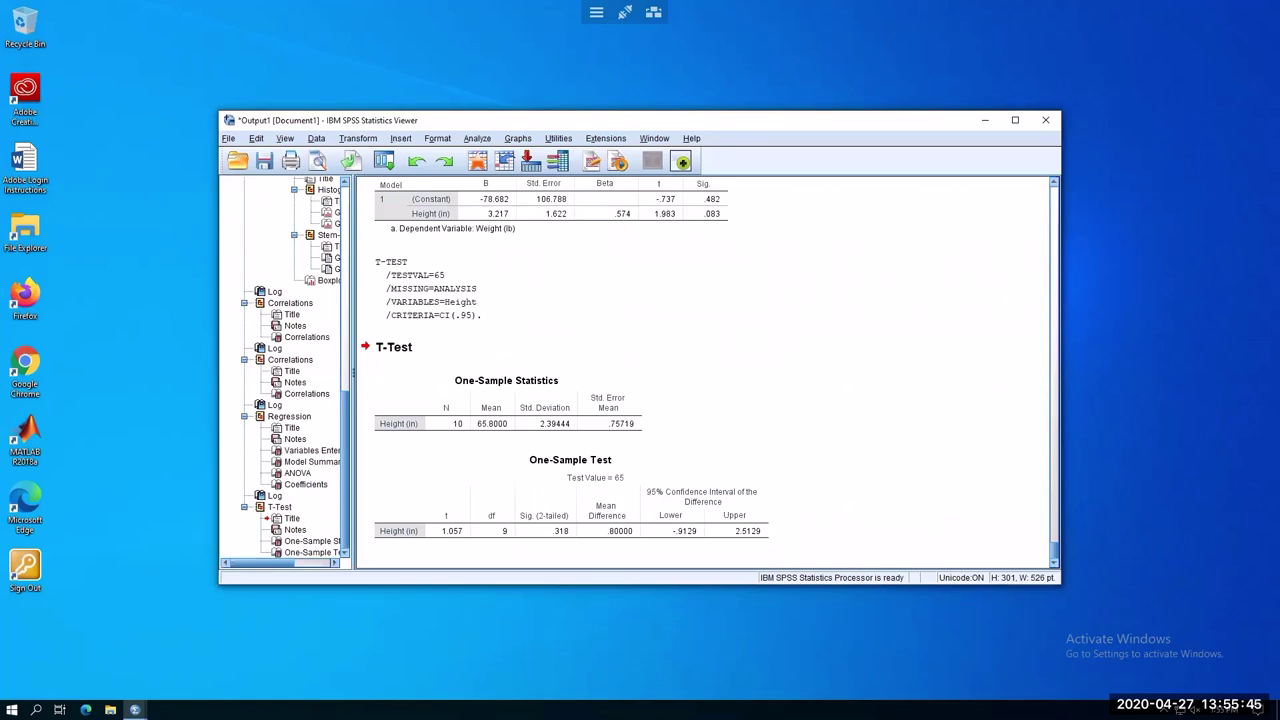
key("alt+Tab")
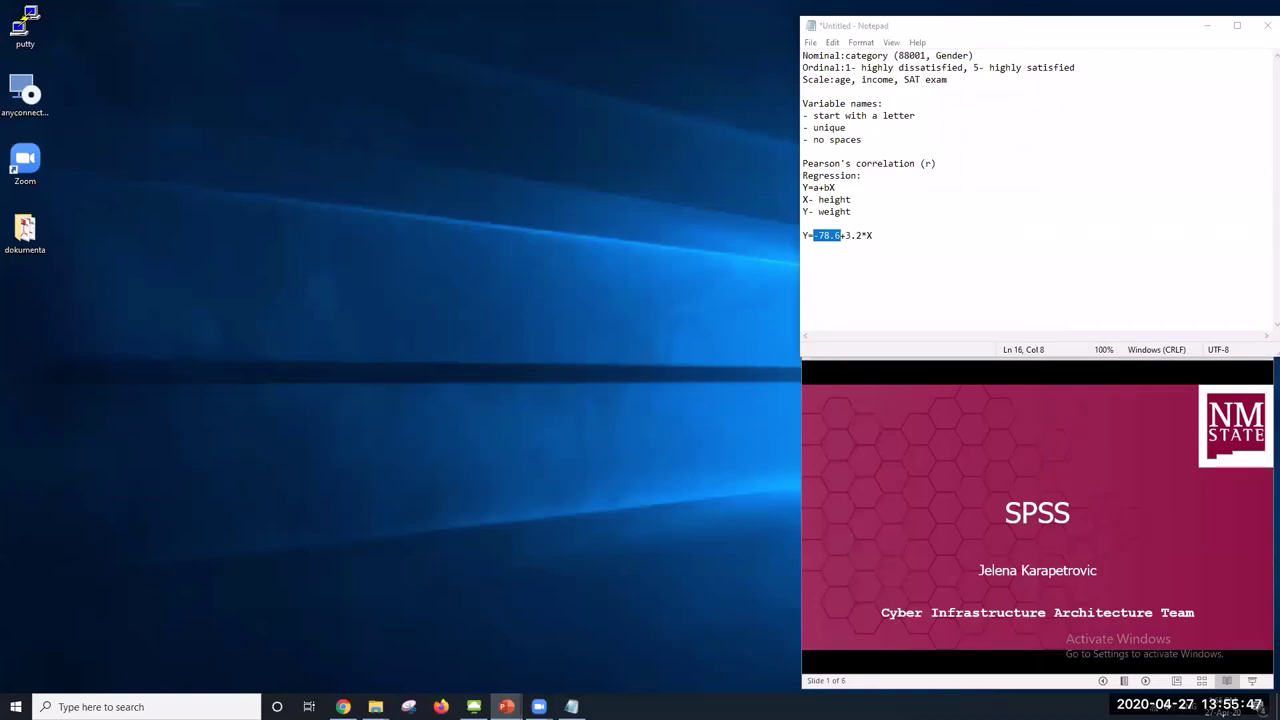
left_click(475, 706)
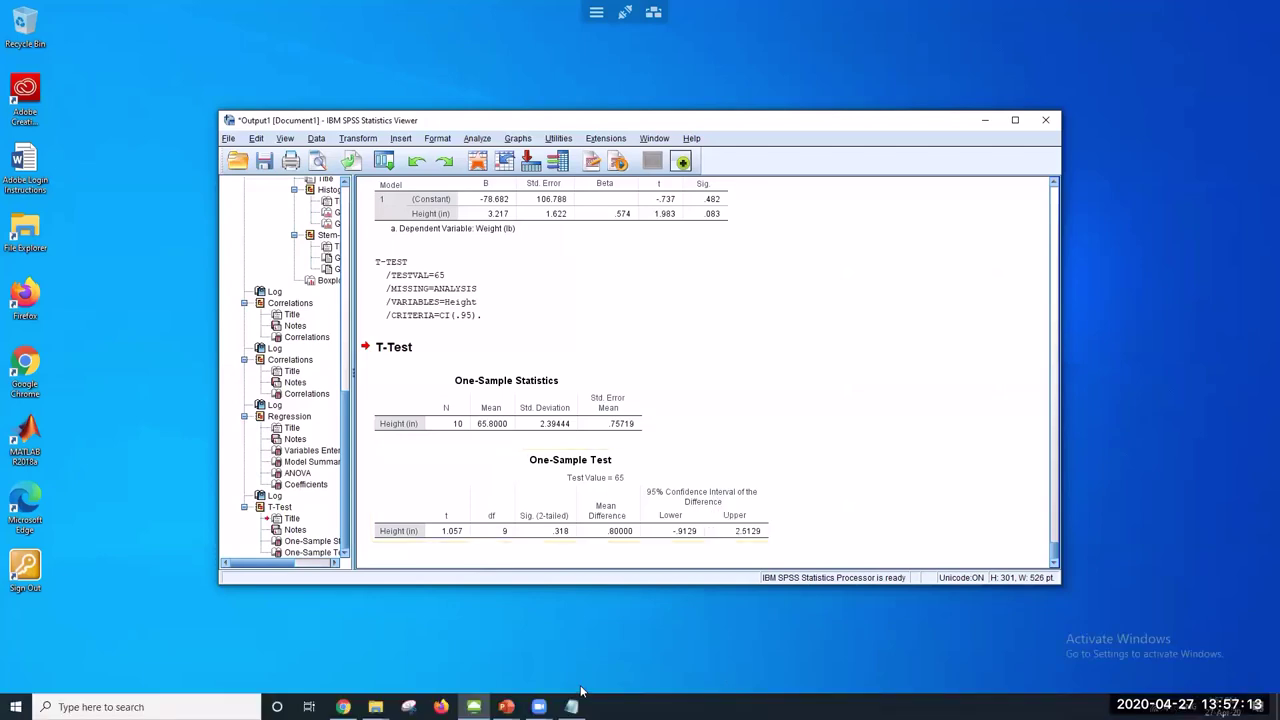
Return to the Notepad notes after reviewing the t-test results
left_click(571, 706)
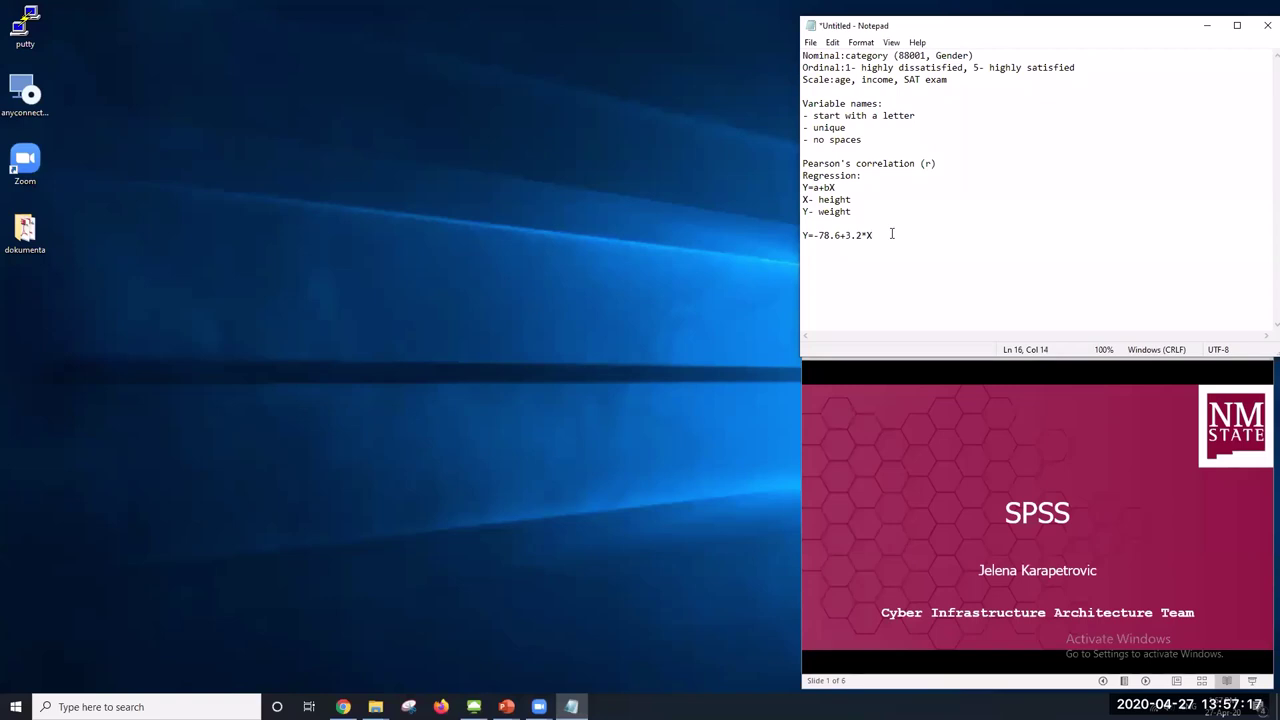
Add a 'Hypothesis testing:' heading with lines 'H0: mean=65' and 'Ha: mean not = 65'
key("Return")
type("Hypothesis ")
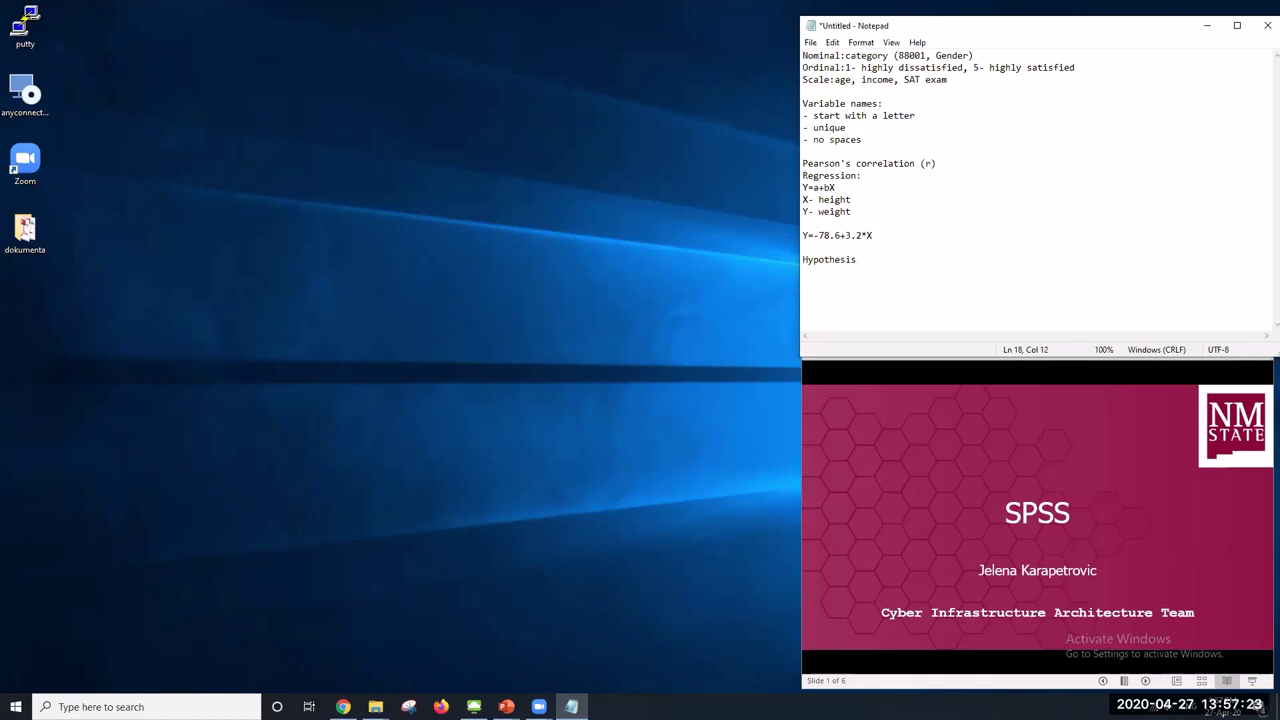
type("testing:")
key("Return")
type("H0: mean=65 H")
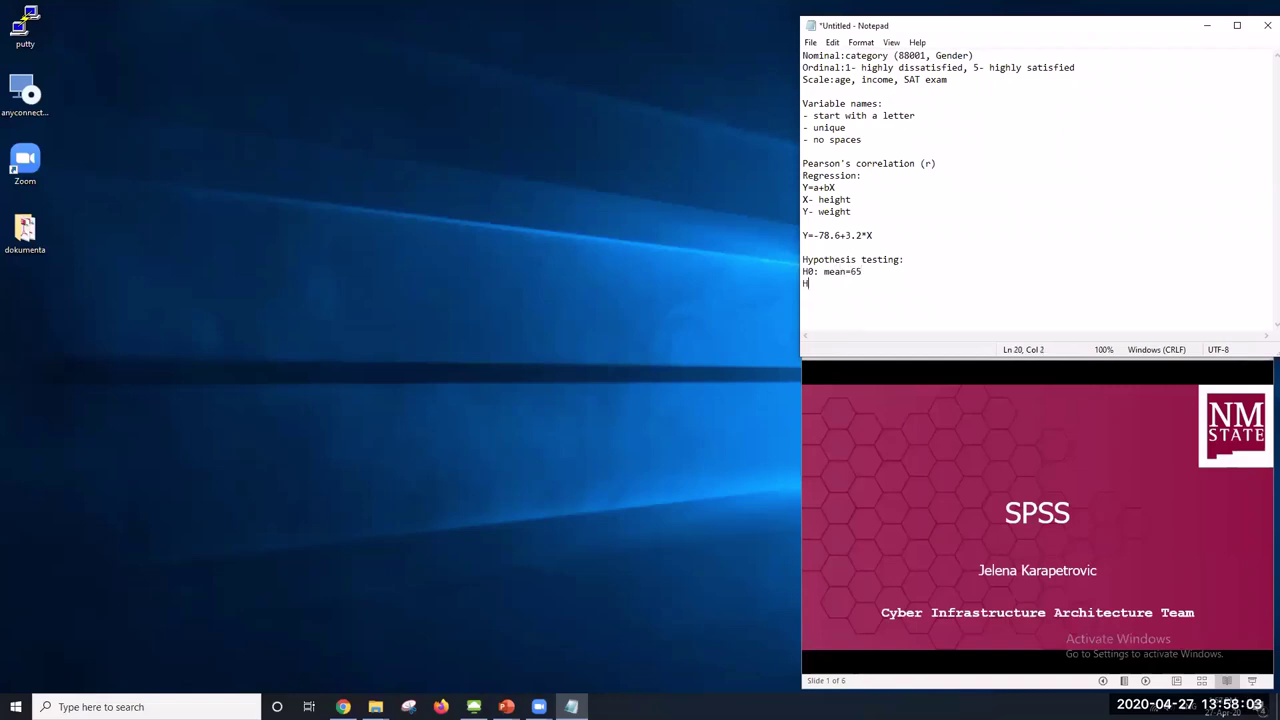
type("a: mean not")
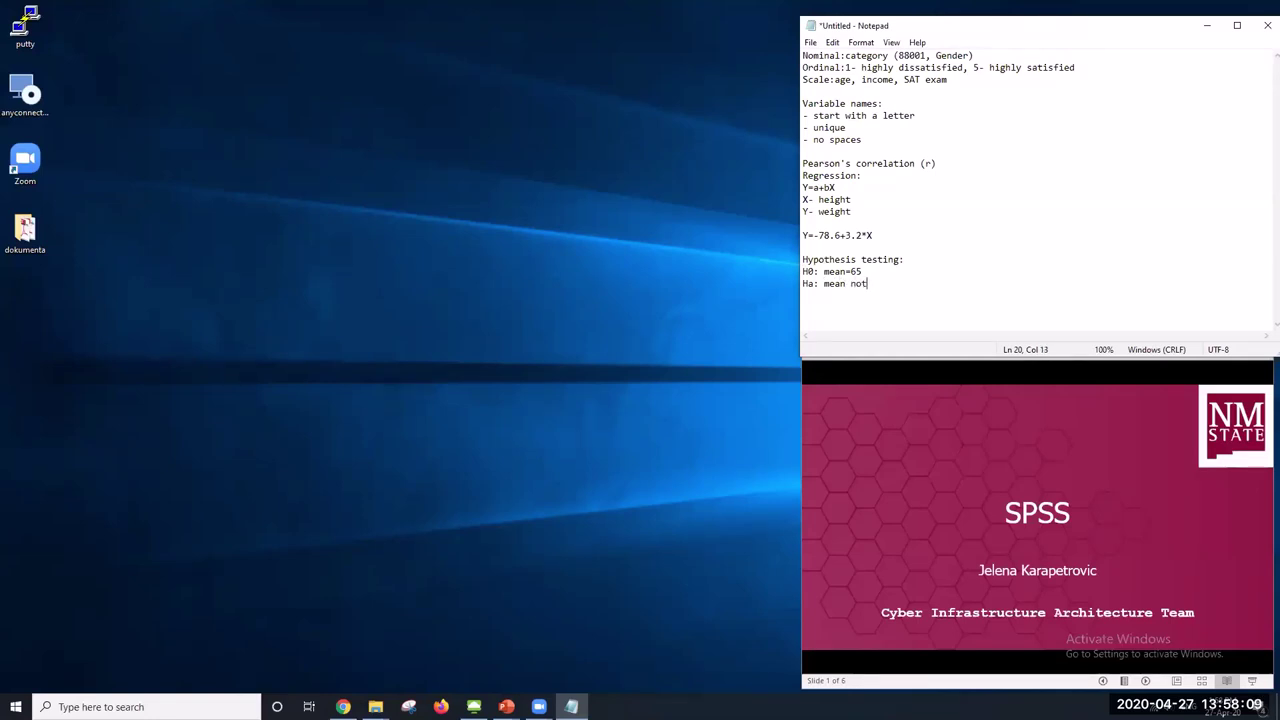
type(" = 65")
key("Return")
key("Return")
key("Return")
key("Return")
key("Return")
key("Return")
key("Return")
key("Return")
key("Return")
key("Return")
key("Return")
key("Return")
key("Return")
key("Return")
key("Return")
key("Return")
key("Return")
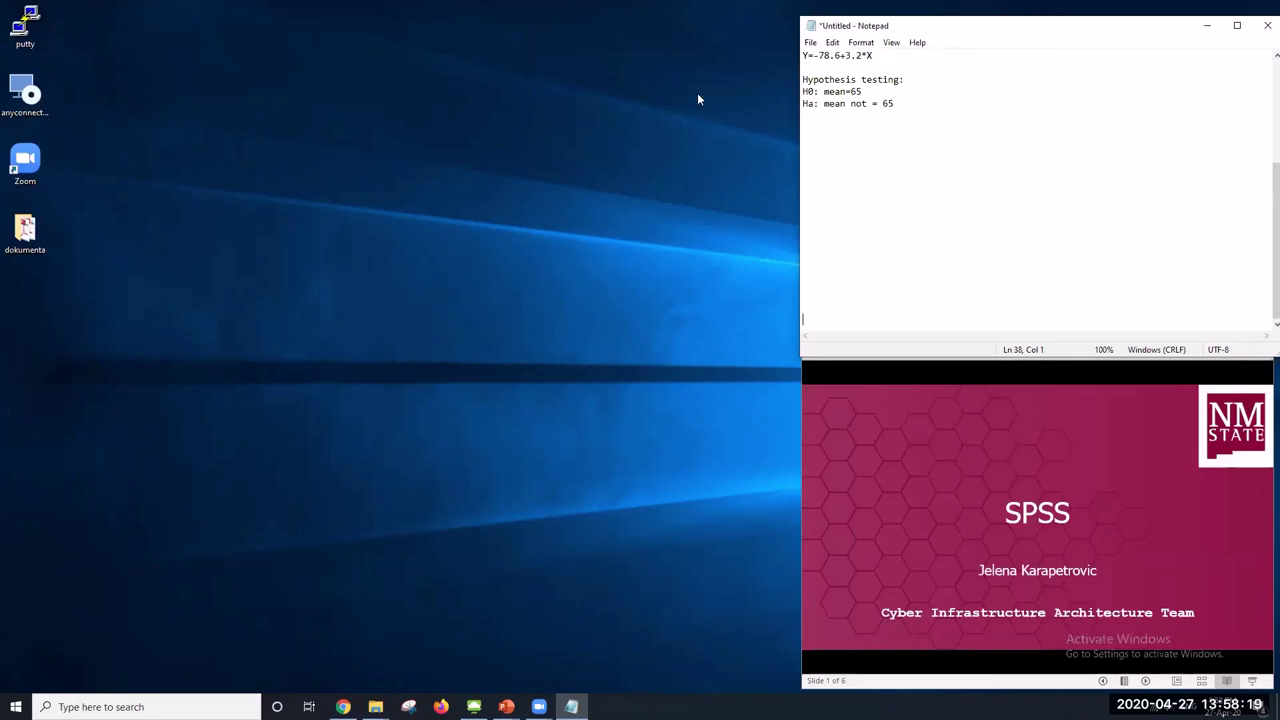
Write '1. t value > t critical' under a new 'Significant difference:' heading
left_click(826, 137)
type("1. t value > t critical")
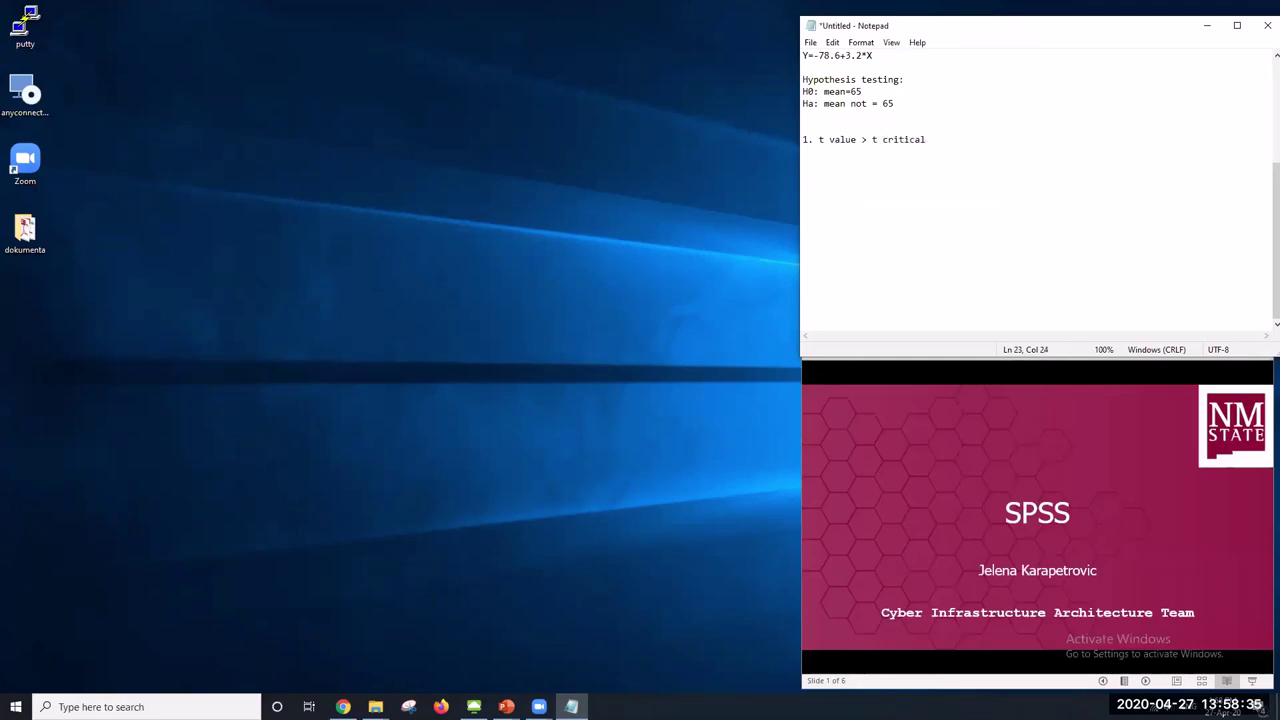
key("Return")
left_click(826, 119)
key("Return")
type("Signific")
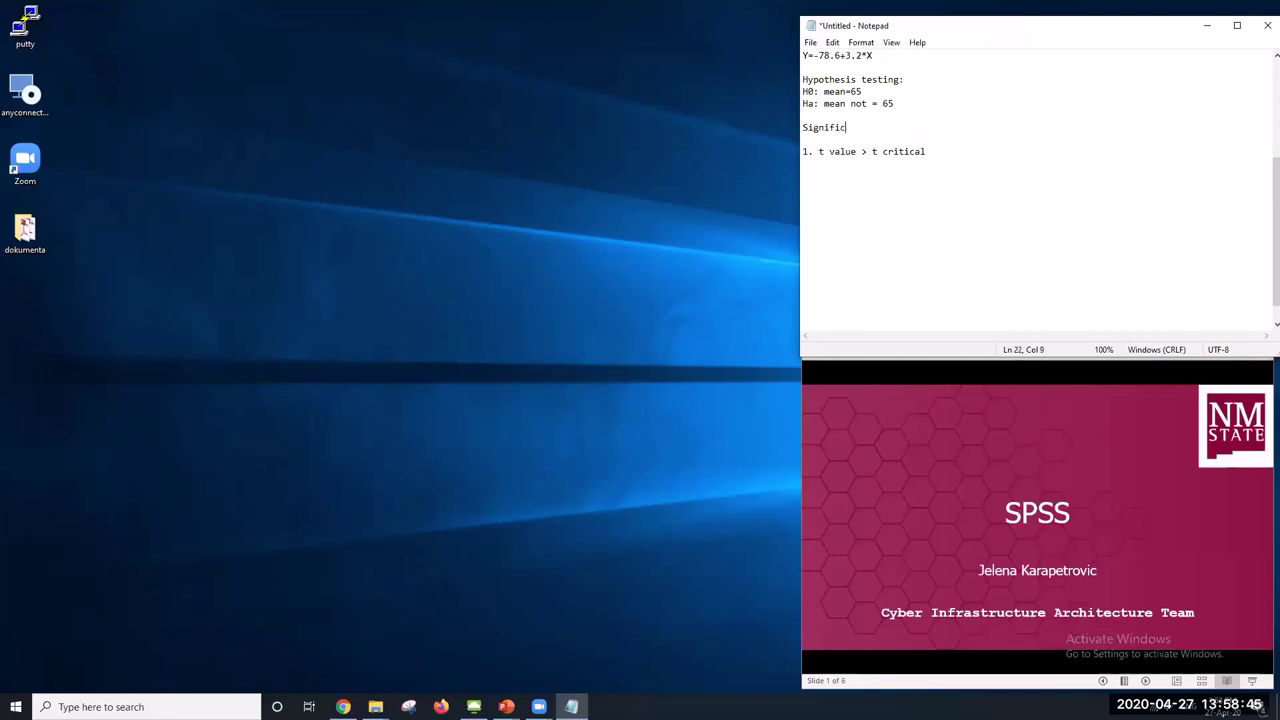
type("ant difference:")
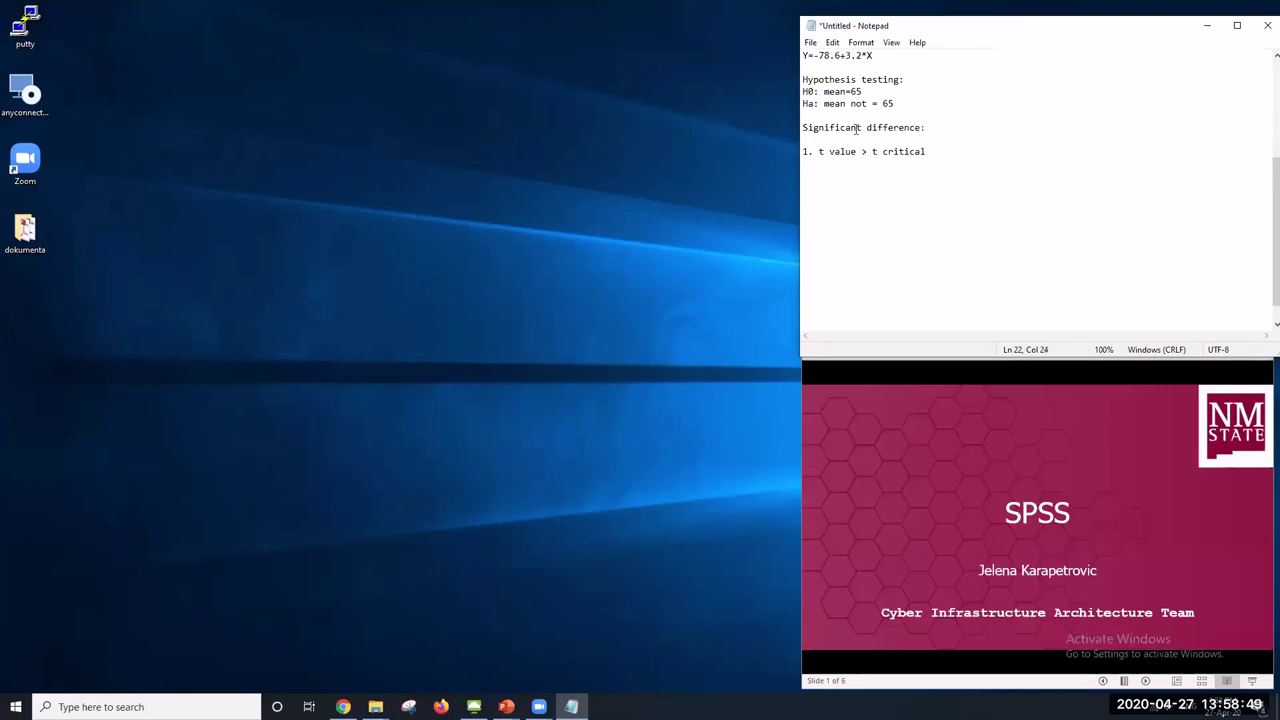
Add the second criterion '2. p-value < 0.05' below the first
left_click(934, 151)
left_click_drag(813, 127, 904, 127)
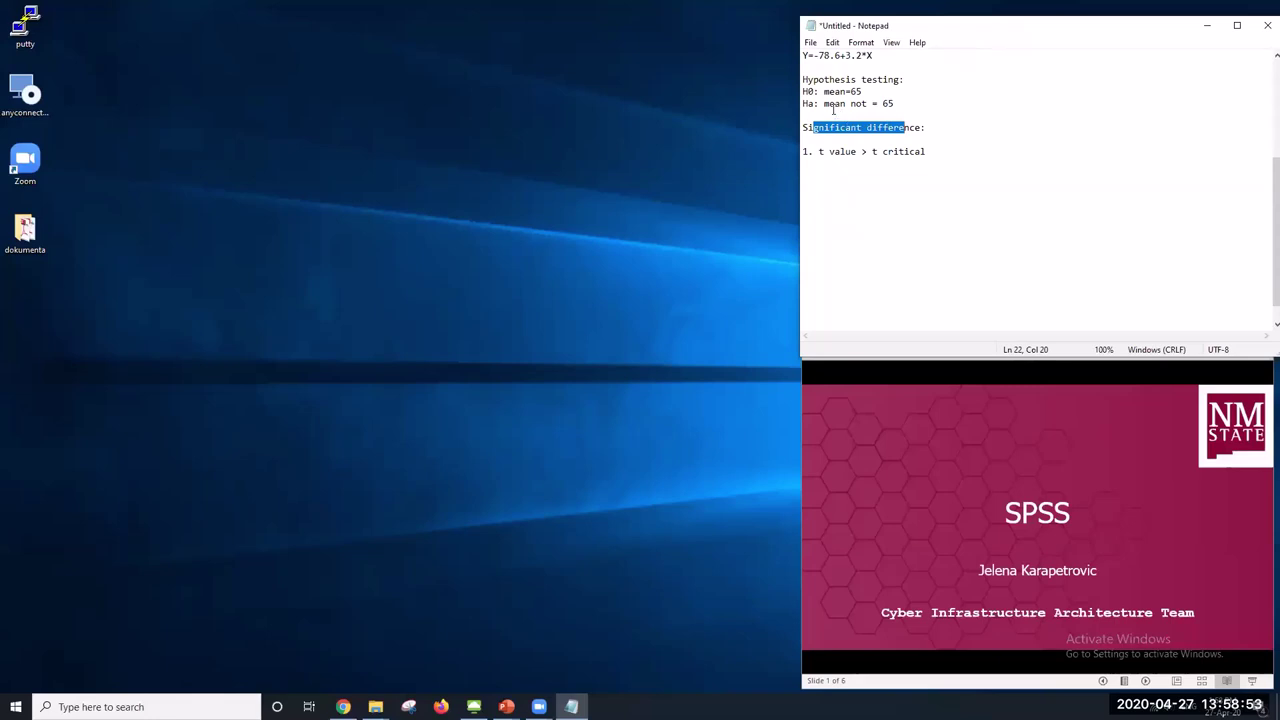
left_click_drag(823, 103, 909, 100)
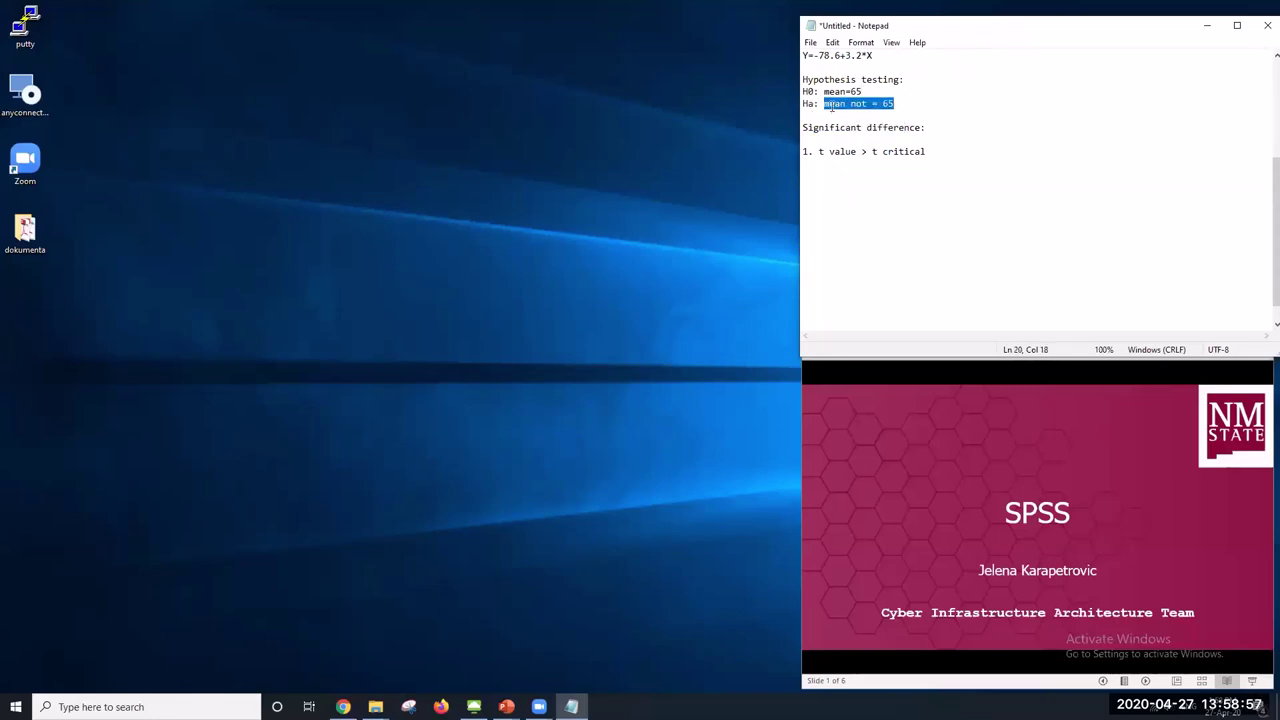
left_click(806, 91)
left_click(862, 91, "shift")
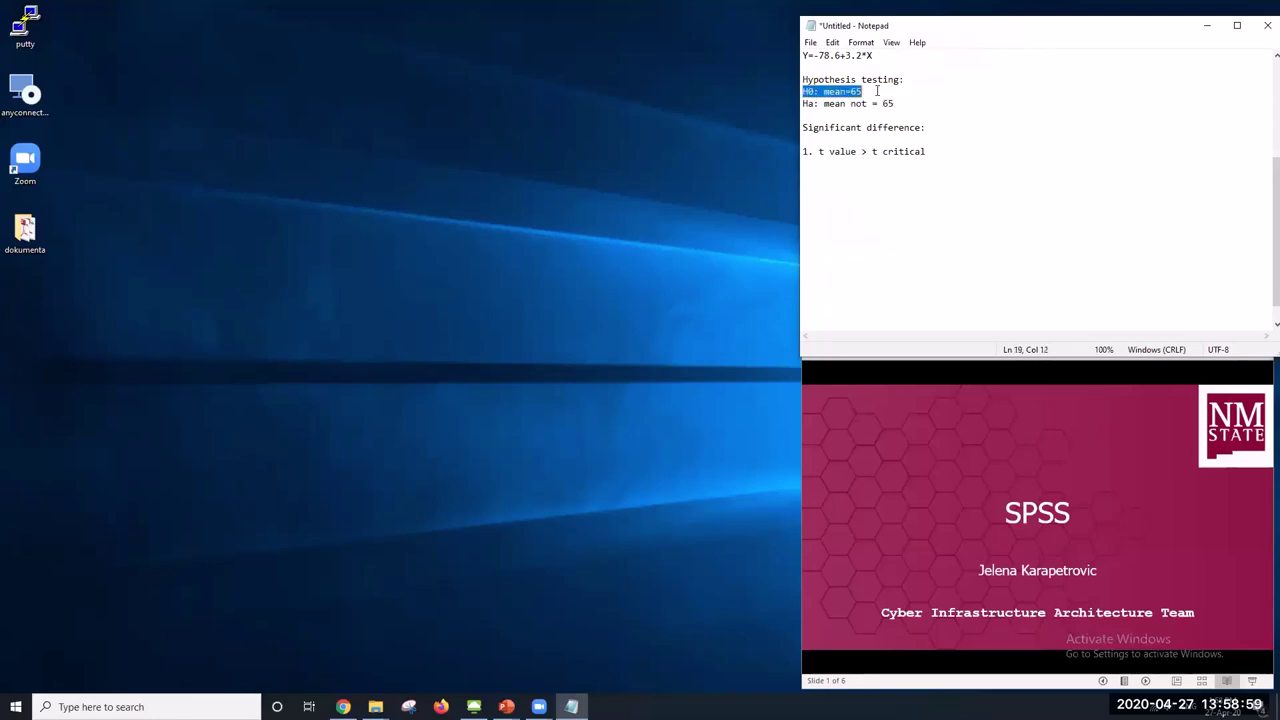
left_click(943, 154)
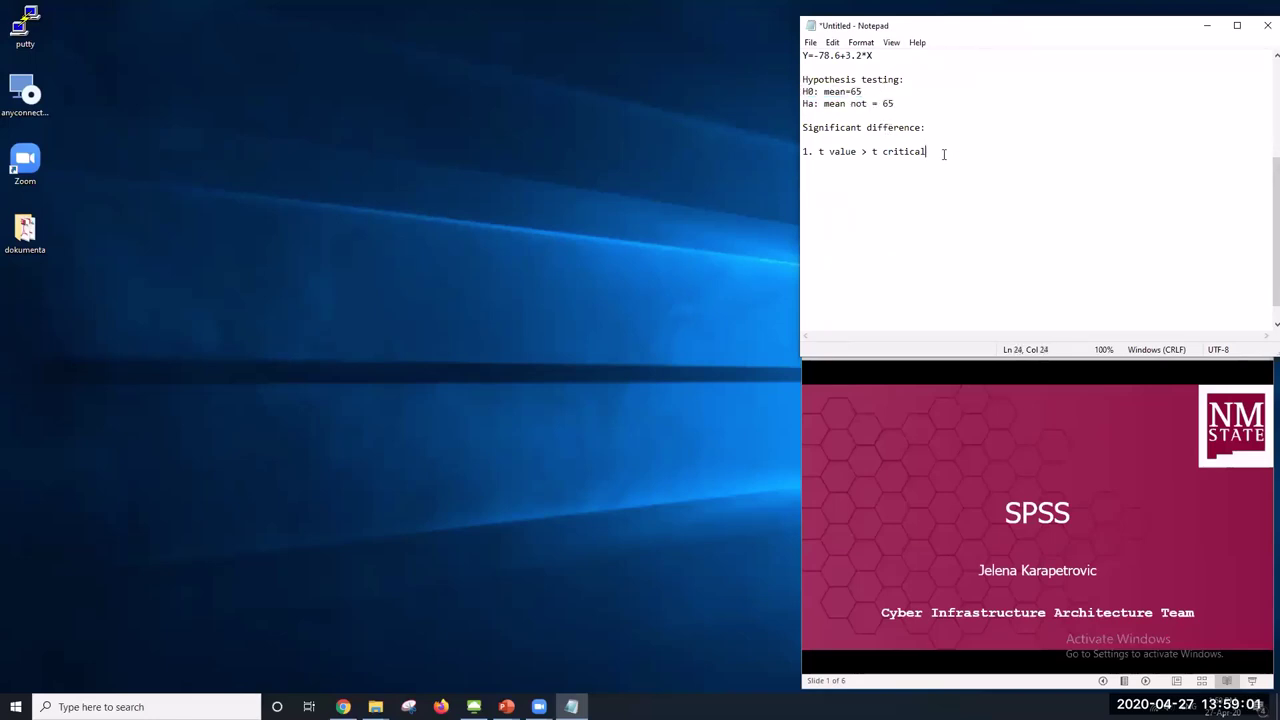
key("Return")
type("2. p-value < 0.05")
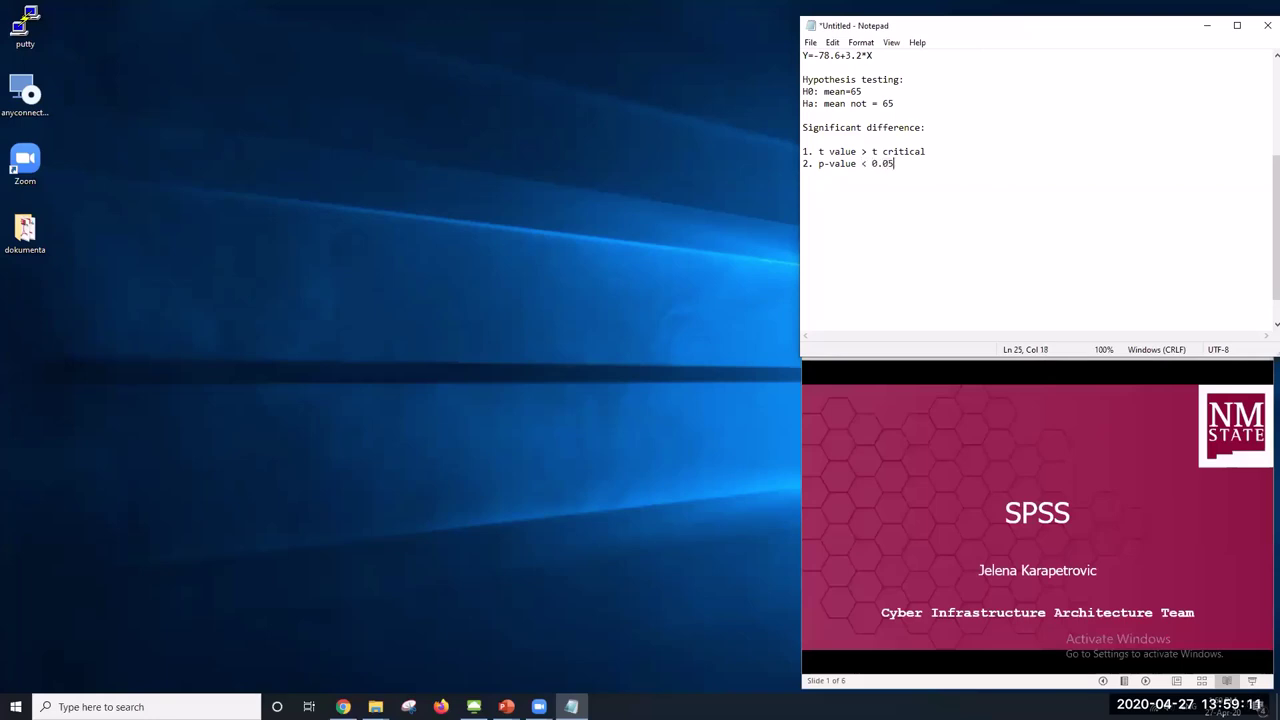
Add the third criterion '3. confidence interval does not cross 0'
left_click_drag(861, 164, 893, 167)
left_click(894, 165)
left_click_drag(805, 92, 864, 92)
left_click(900, 165)
type("3. confidence interval")
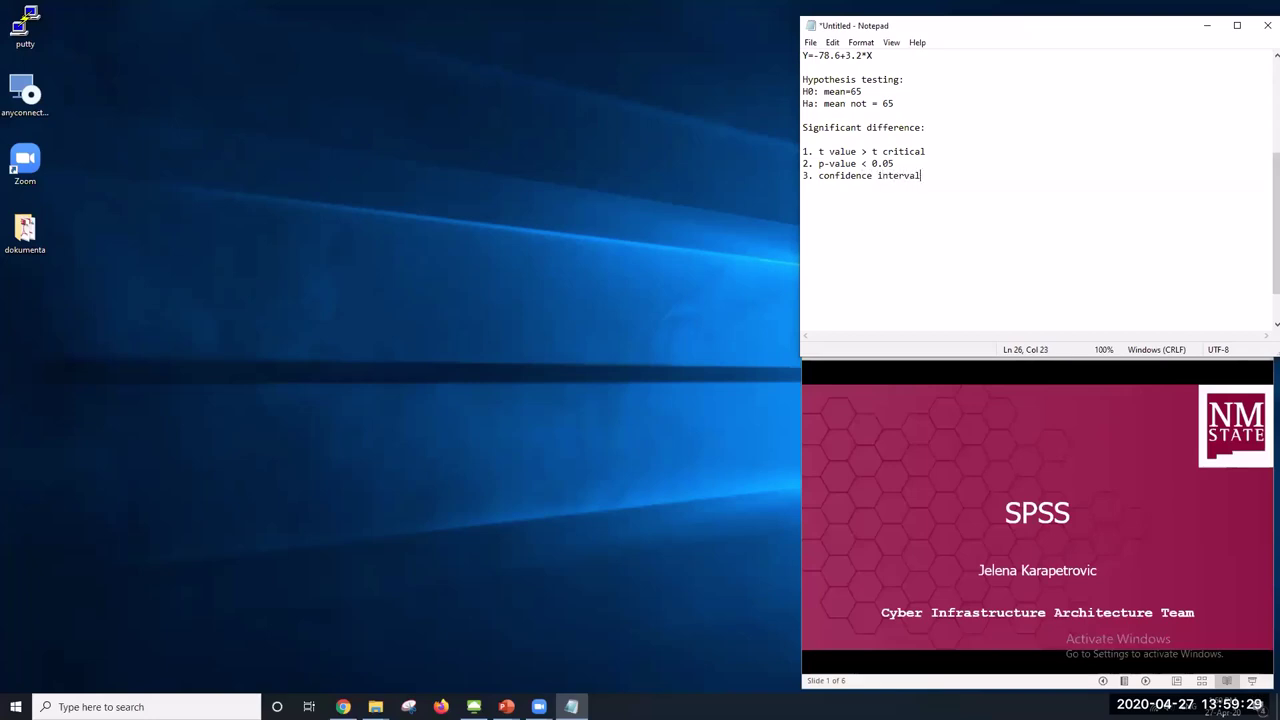
type(" does not cross")
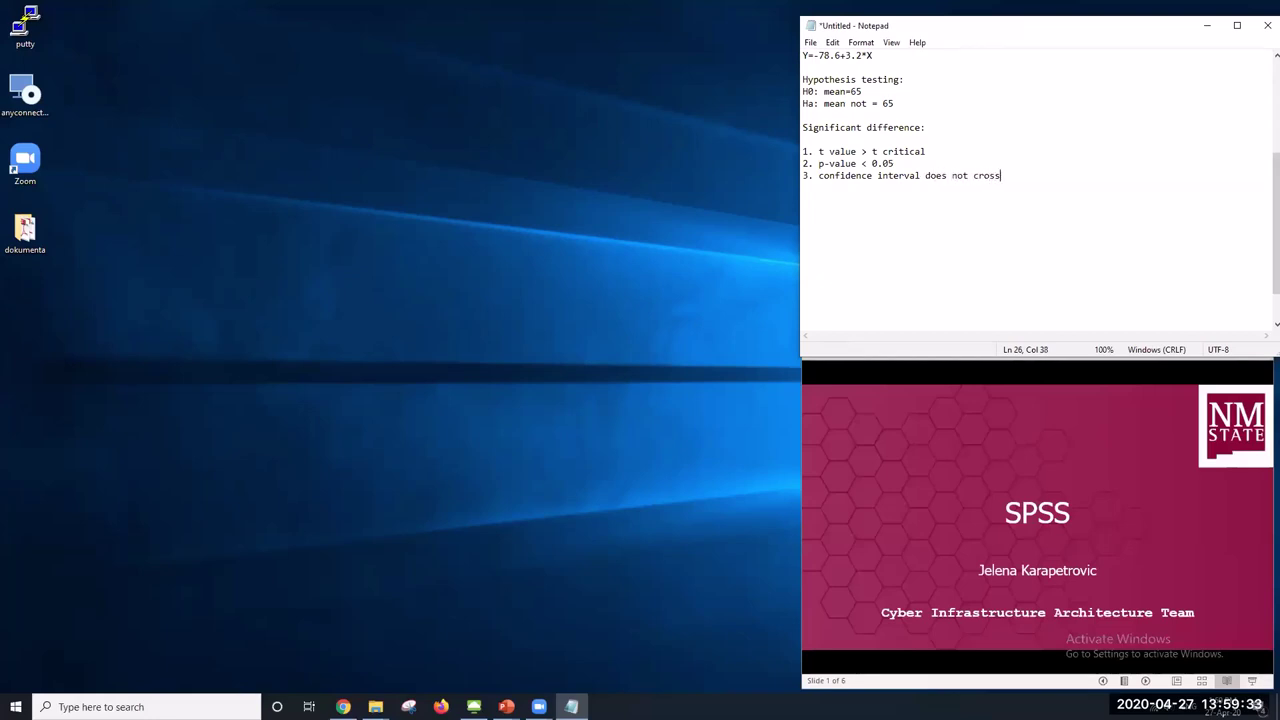
type(" 0")
Find the critical t value 2.2621 for df 9 at two-tailed alpha 0.05
left_click(474, 706)
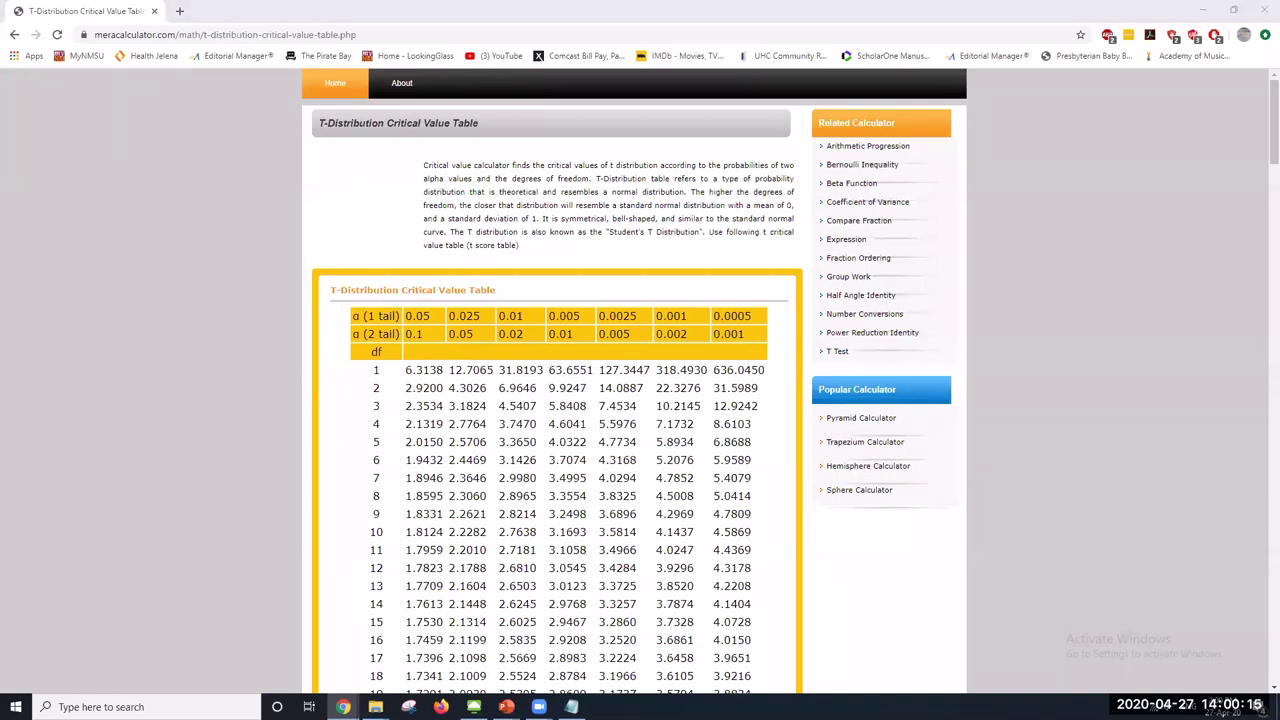
key("super+shift+q")
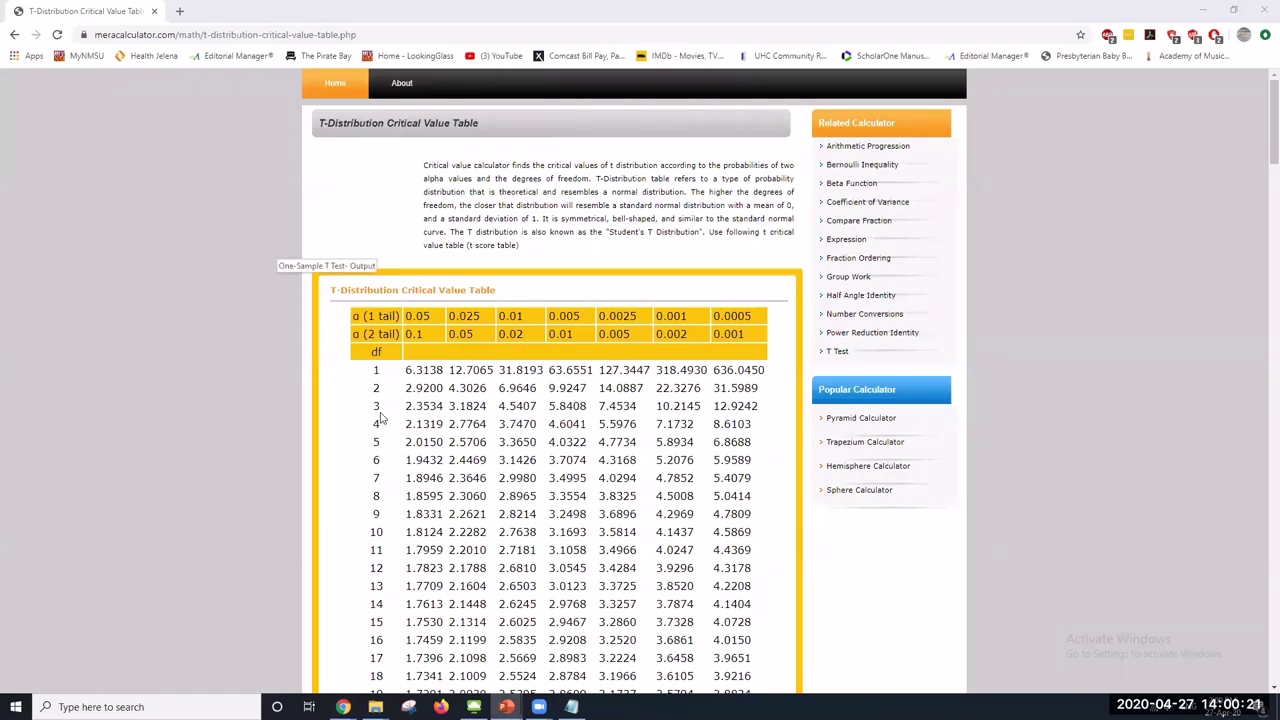
double_click(377, 514)
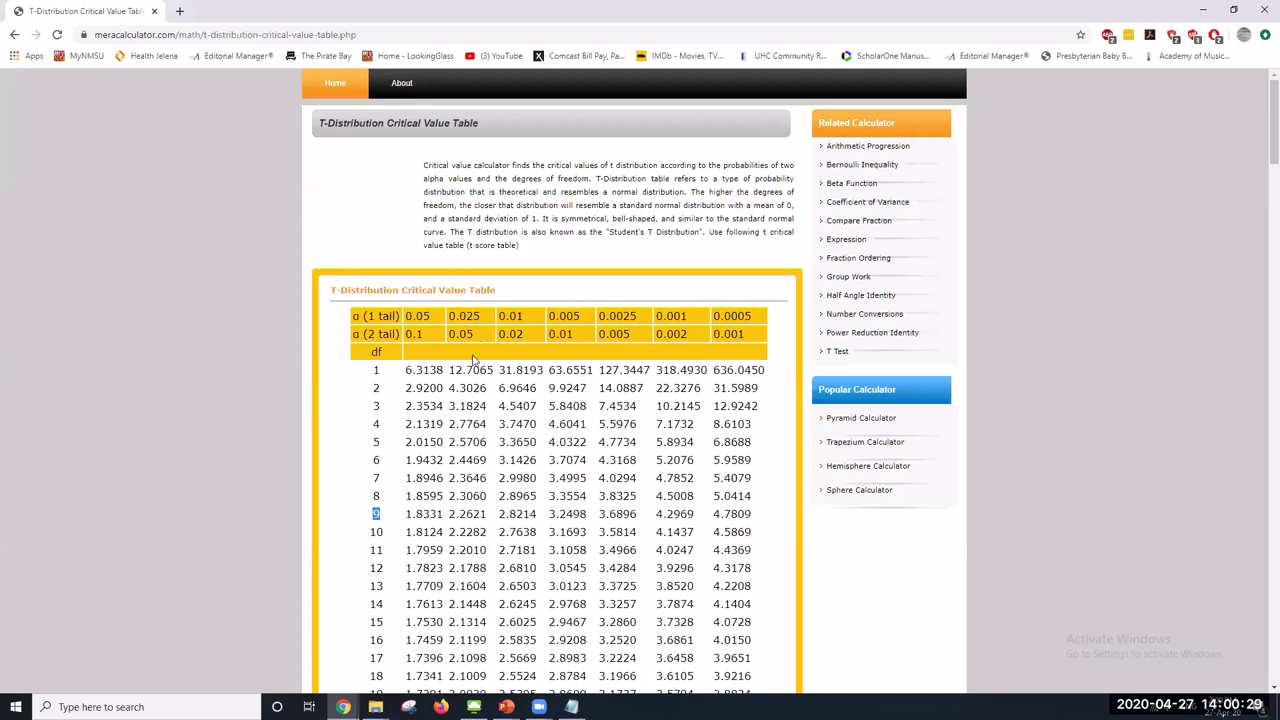
left_click_drag(449, 513, 488, 513)
Fill in critical t (2.26) and t value (1.05) in the first criterion of the notes
left_click(571, 707)
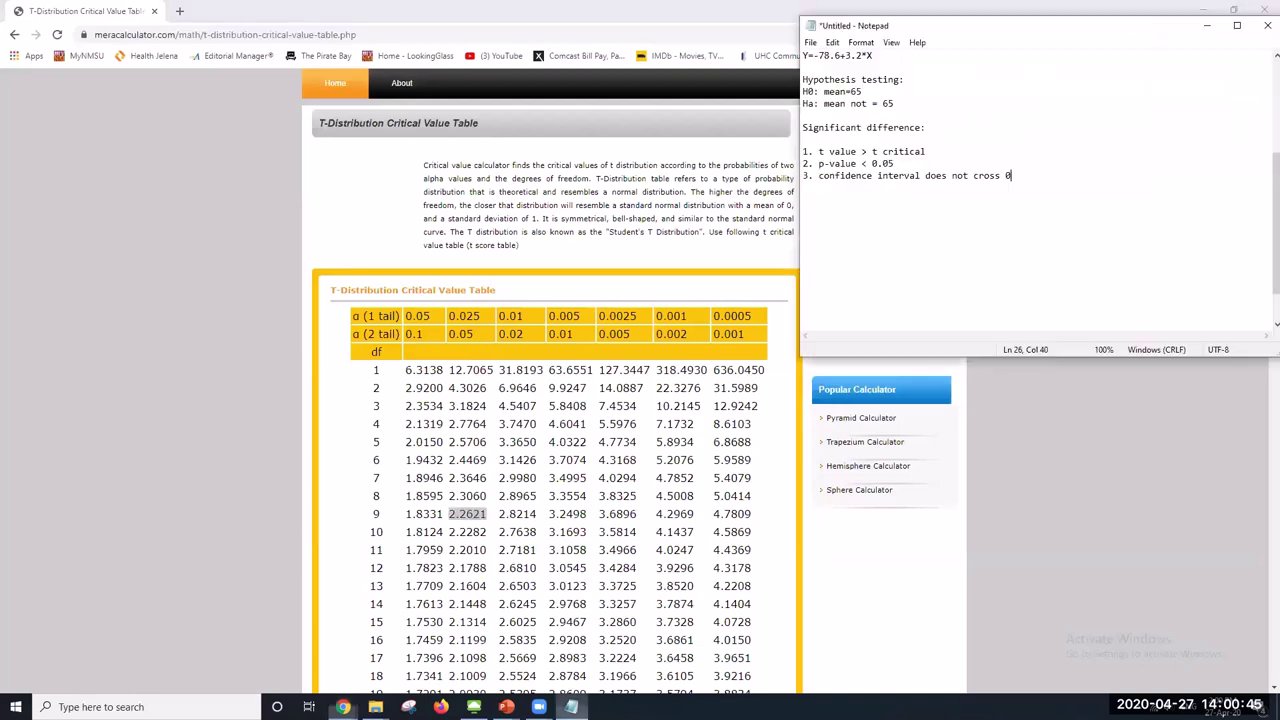
left_click(942, 152)
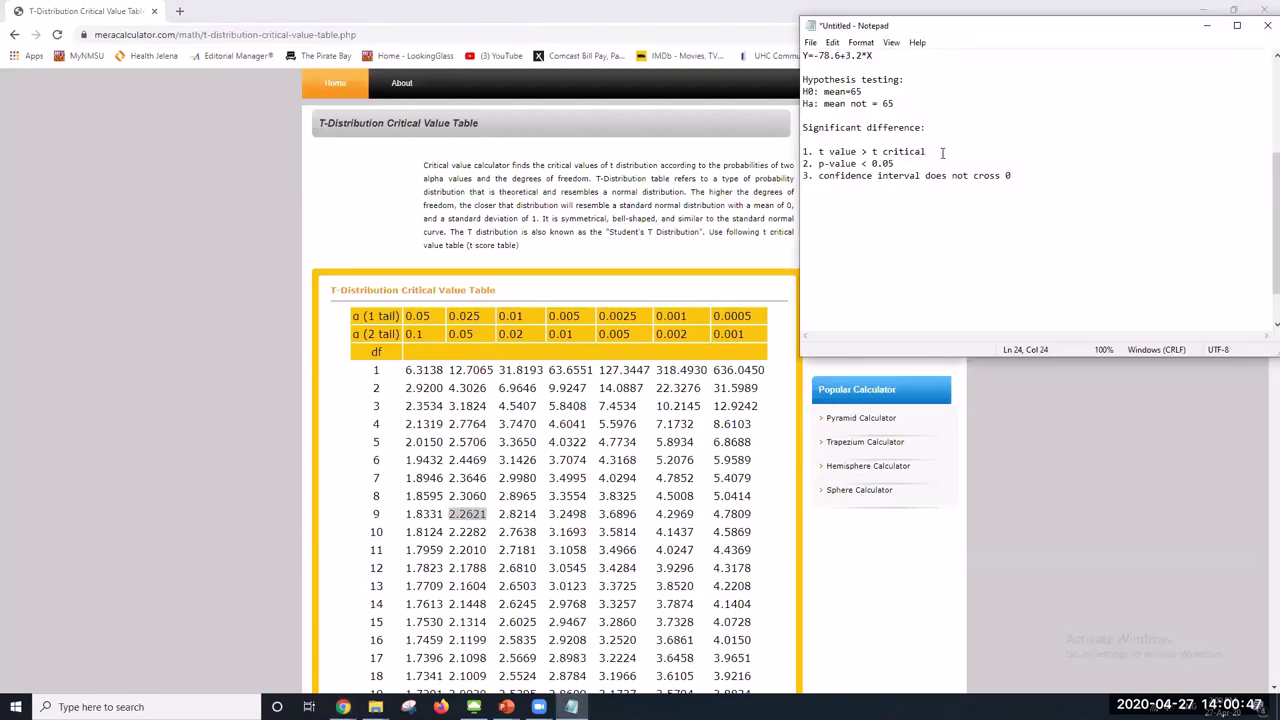
type("(2.26)")
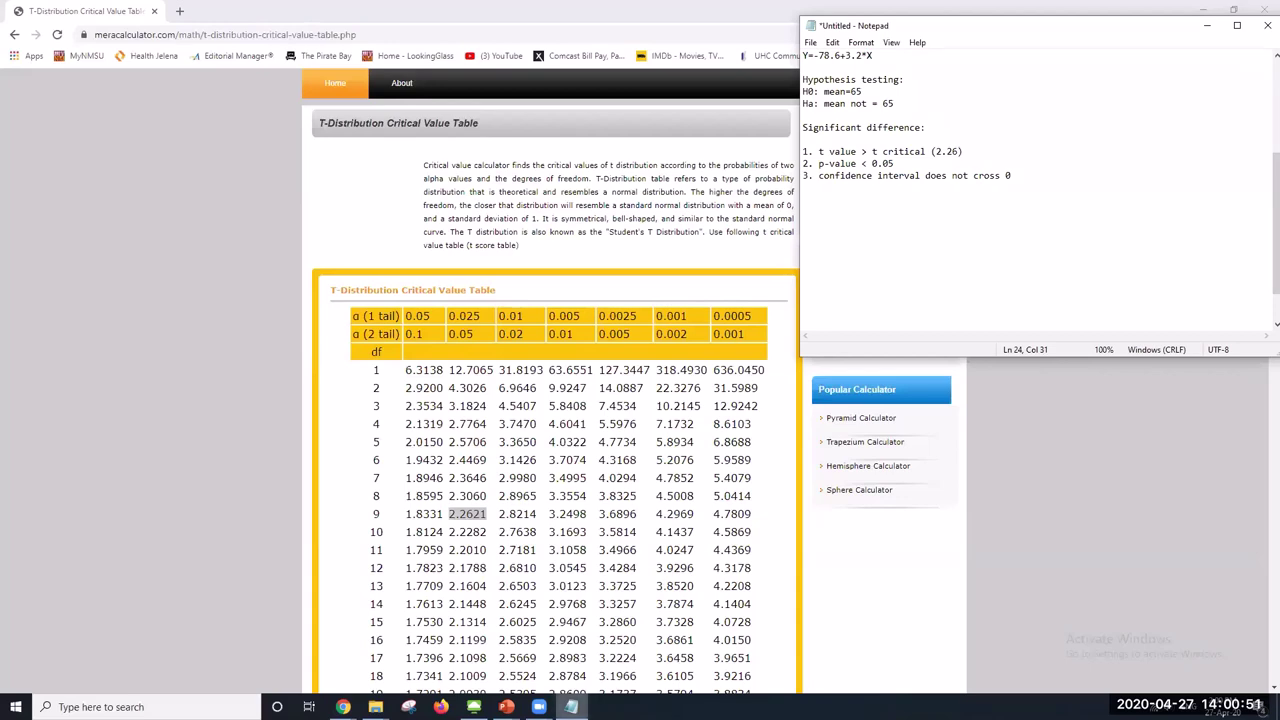
left_click(474, 707)
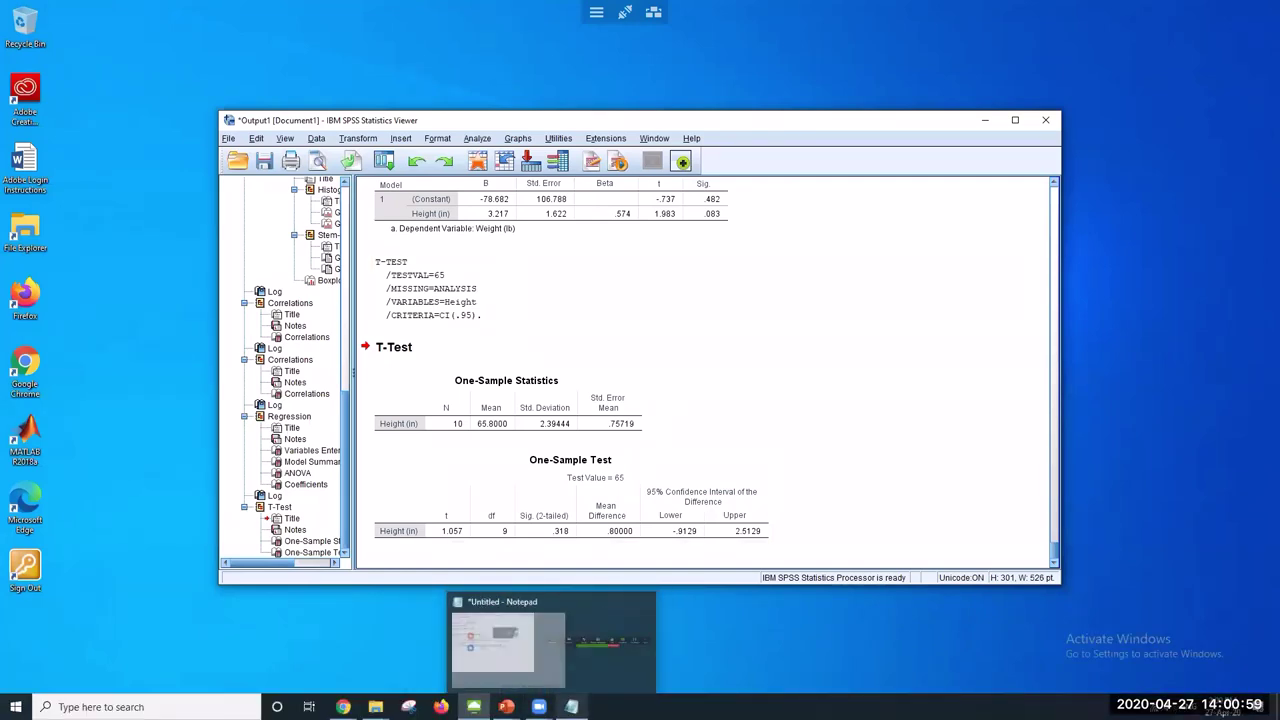
left_click(571, 707)
left_click(857, 151)
type("(1.05) > t critical (2.26")
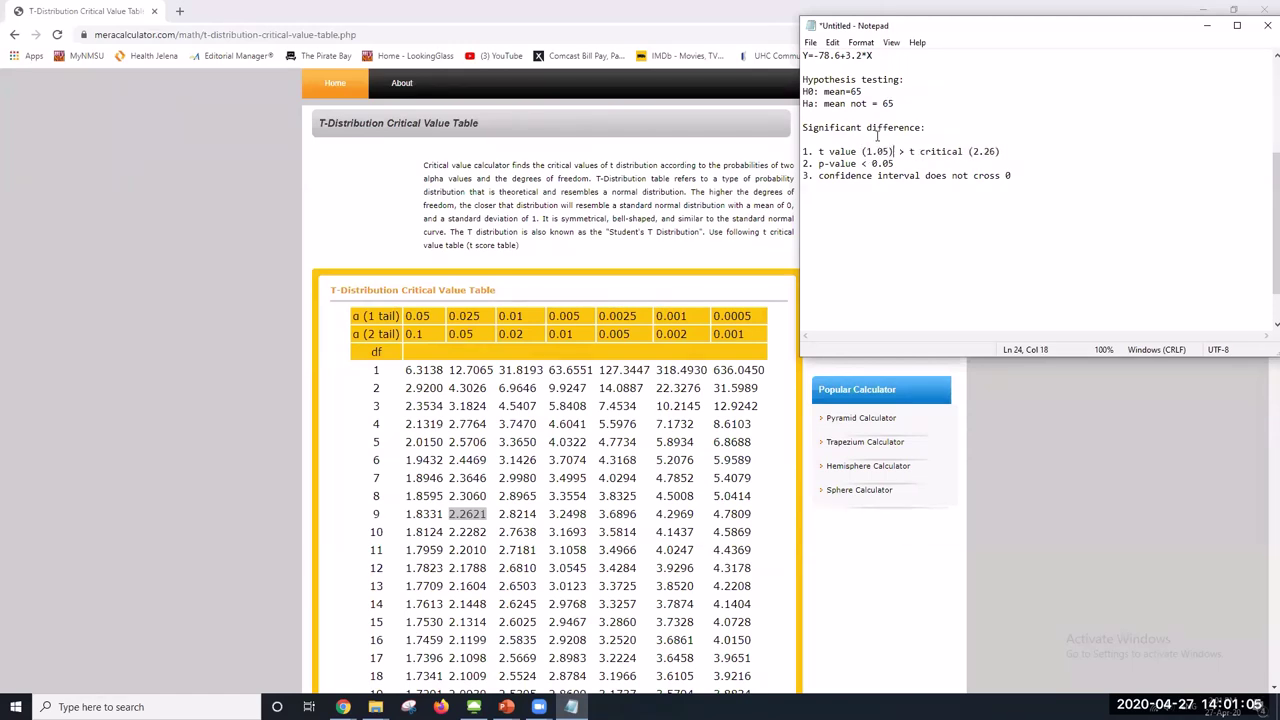
left_click_drag(819, 151, 1002, 152)
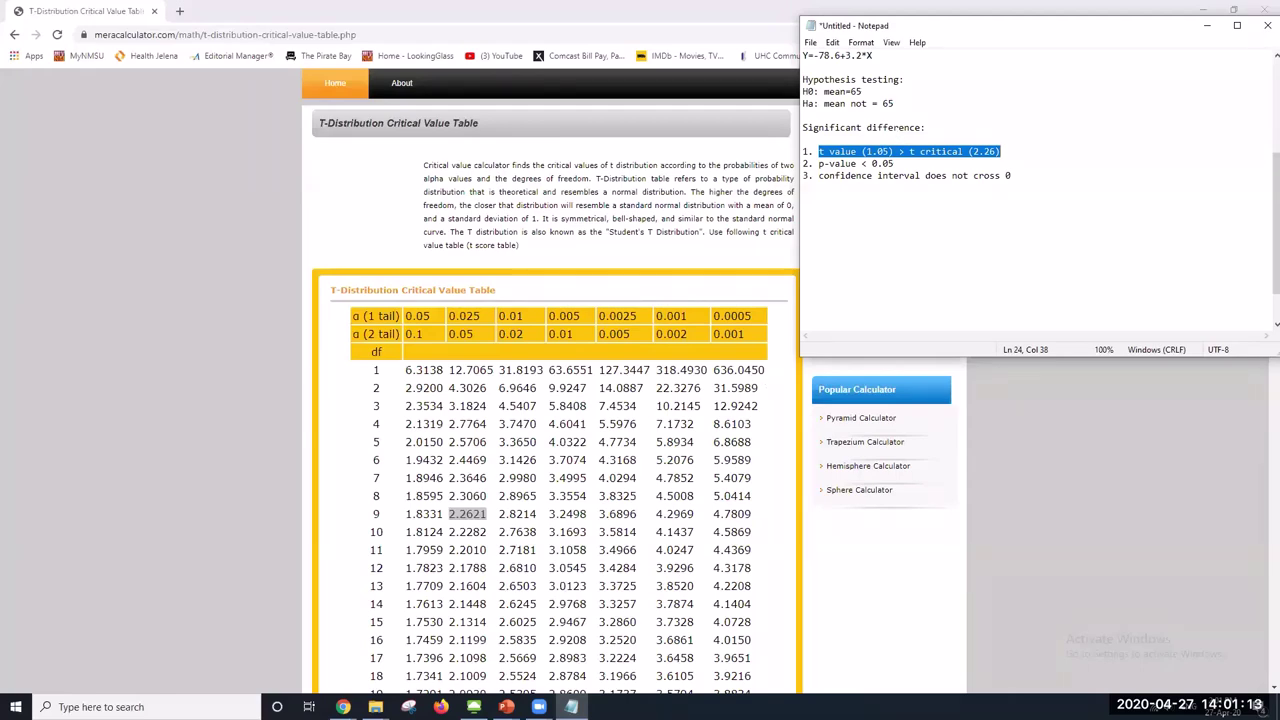
Add the p-value 0.318 from the SPSS output to the p-value criterion
left_click(473, 707)
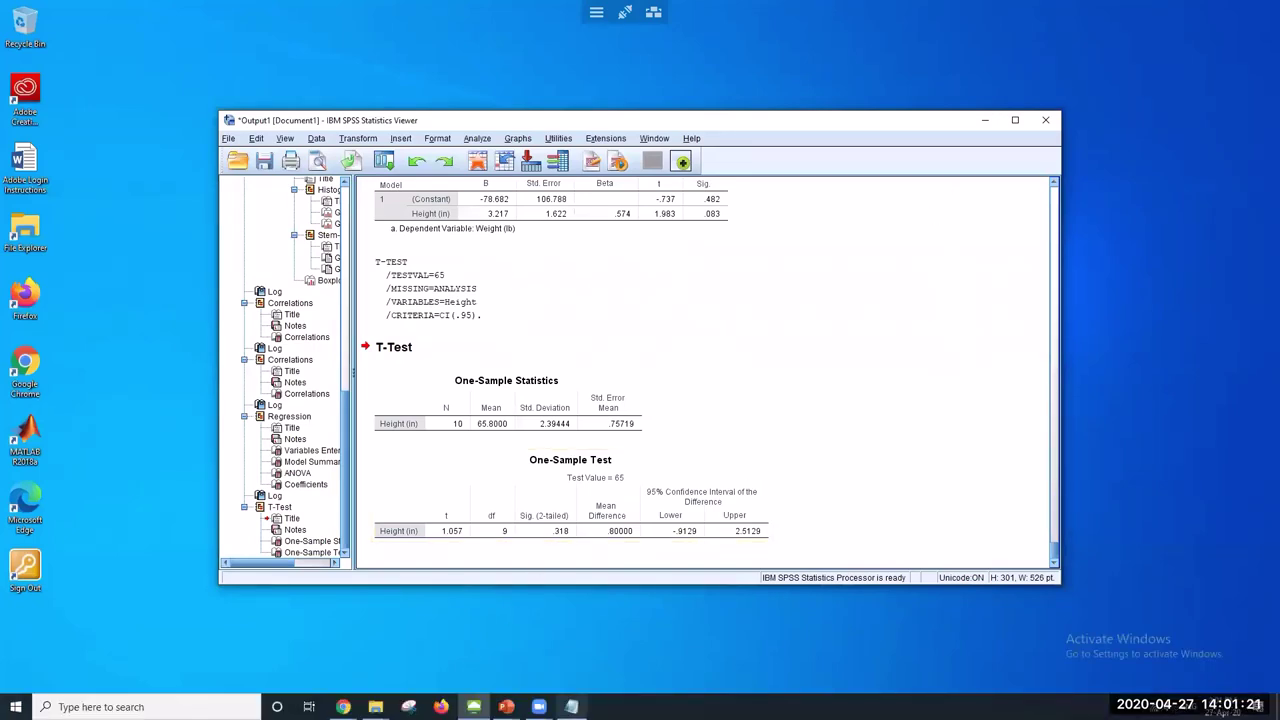
left_click(474, 707)
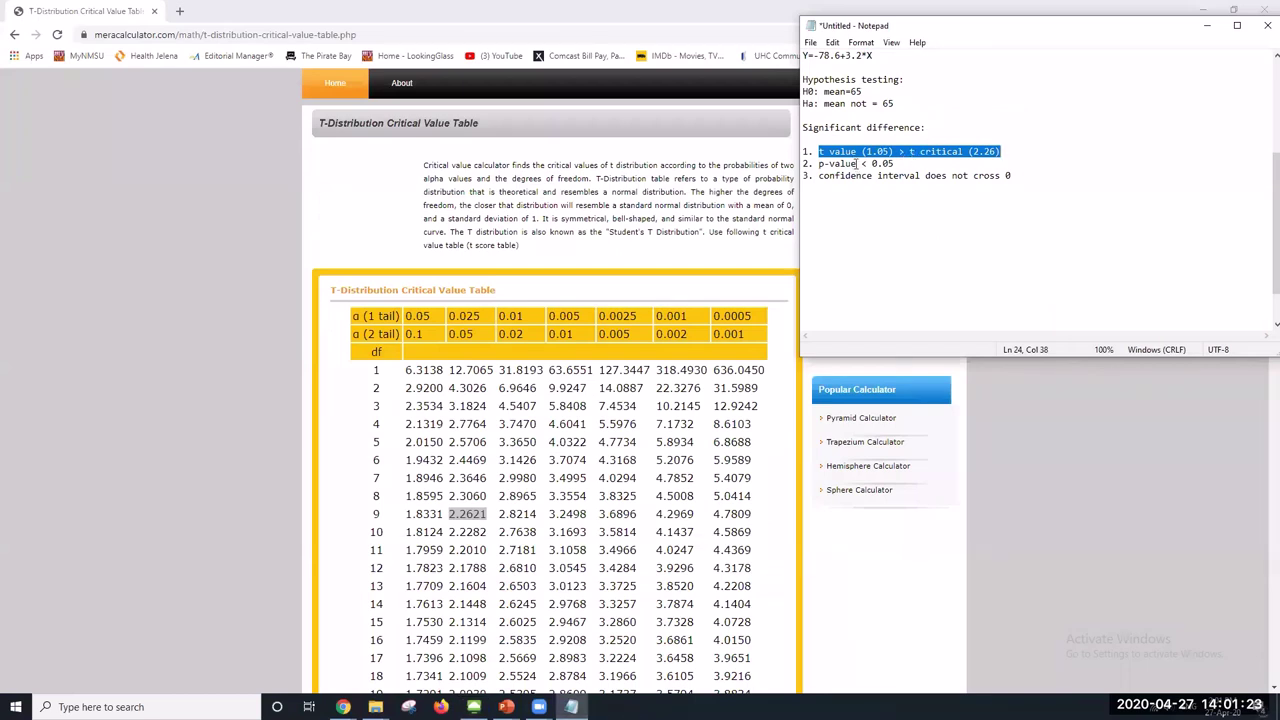
type("(0.")
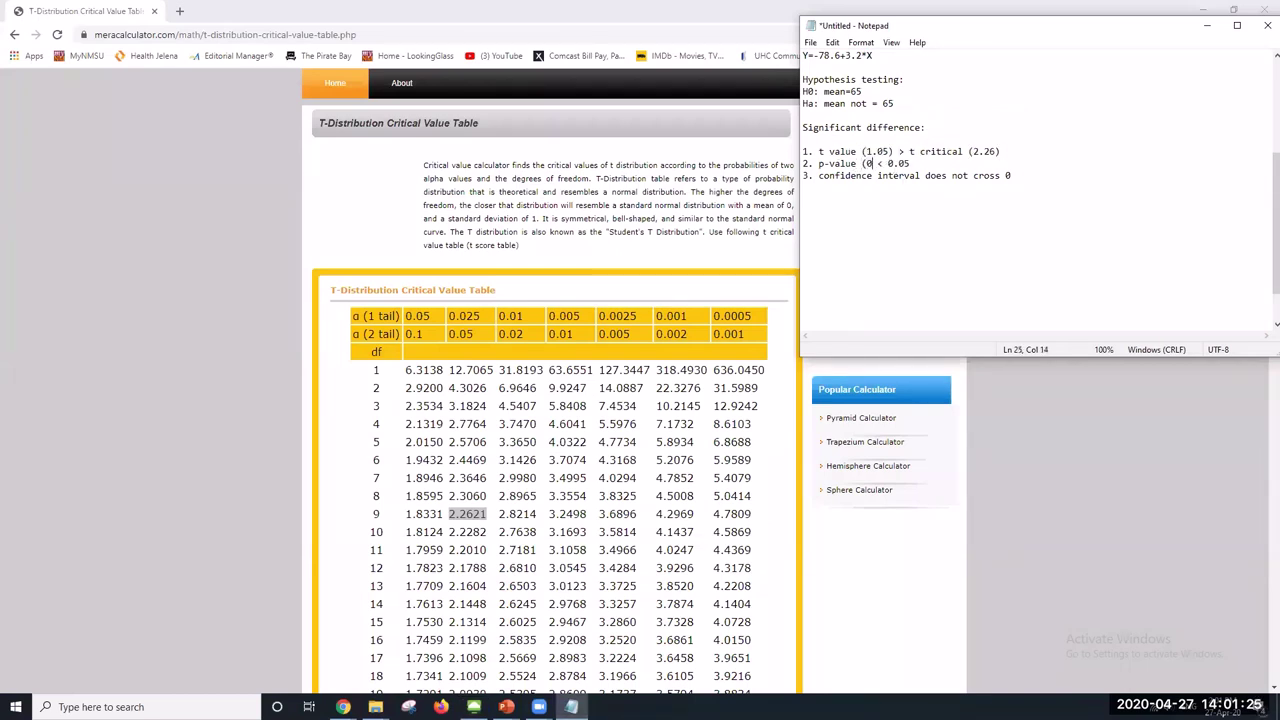
type("318)")
left_click_drag(862, 163, 937, 163)
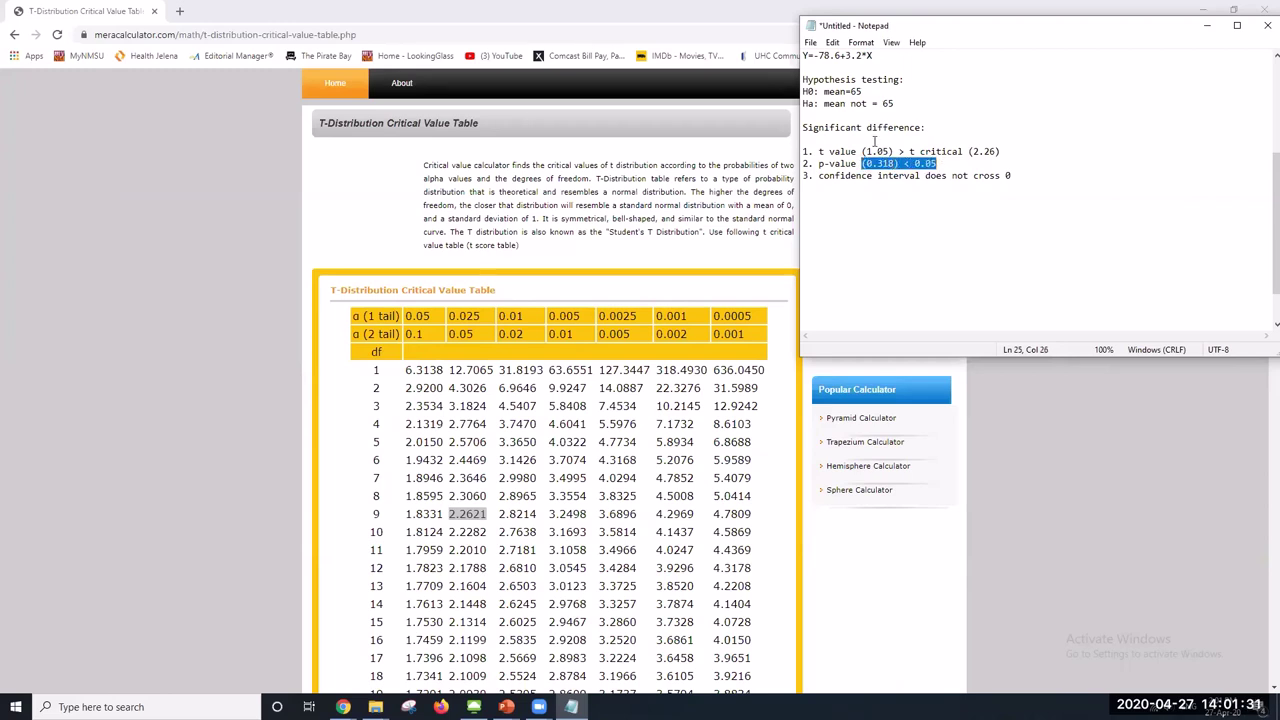
left_click(889, 175)
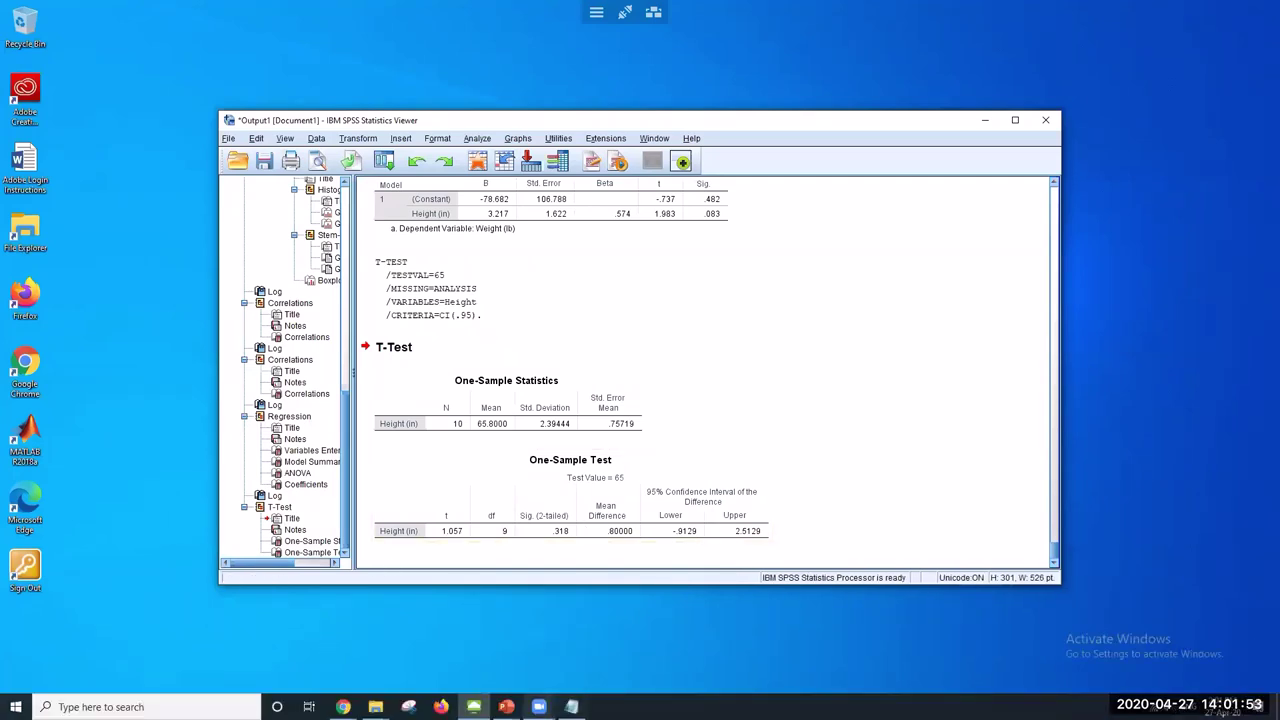
key("alt+Tab")
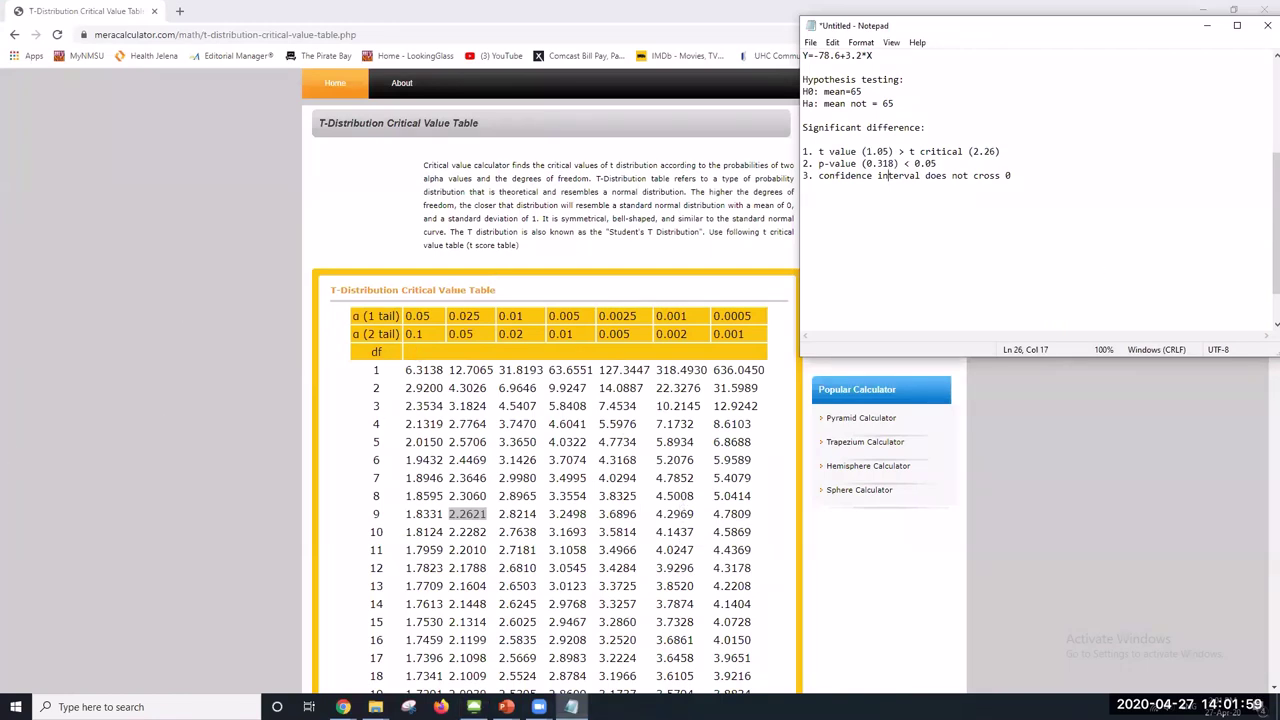
left_click(506, 707)
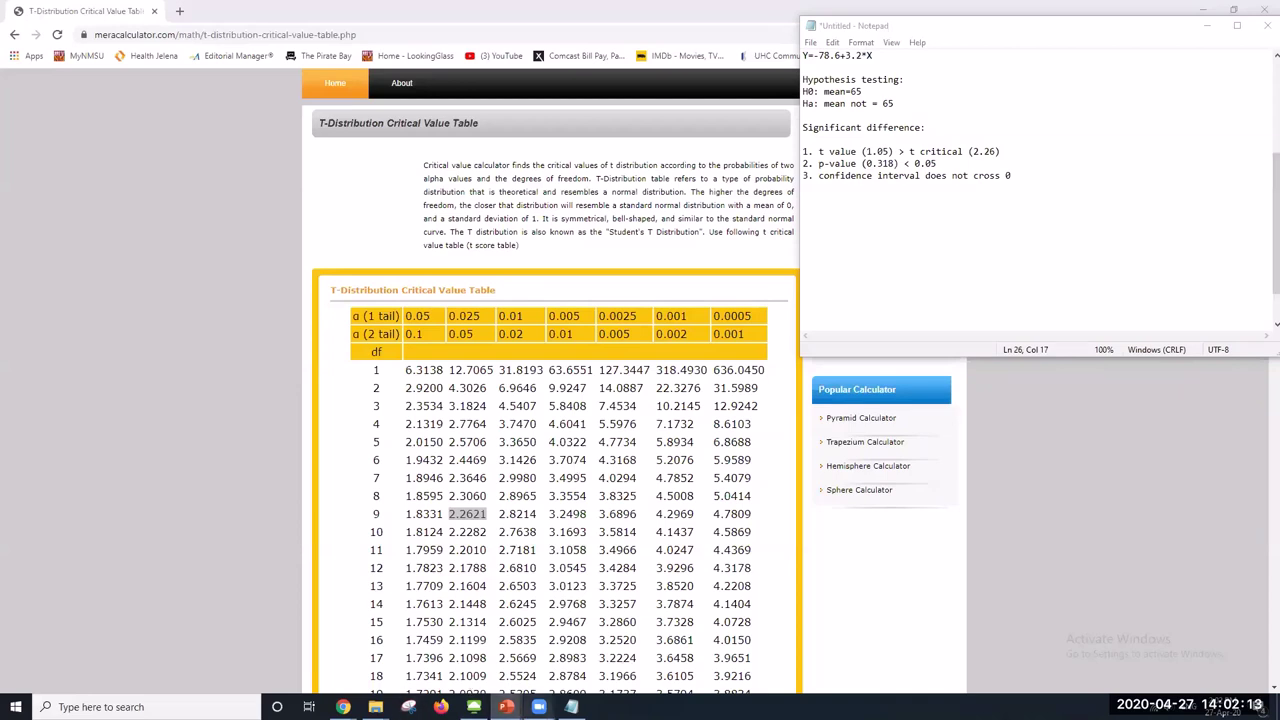
mouse_move(539, 707)
left_click(465, 645)
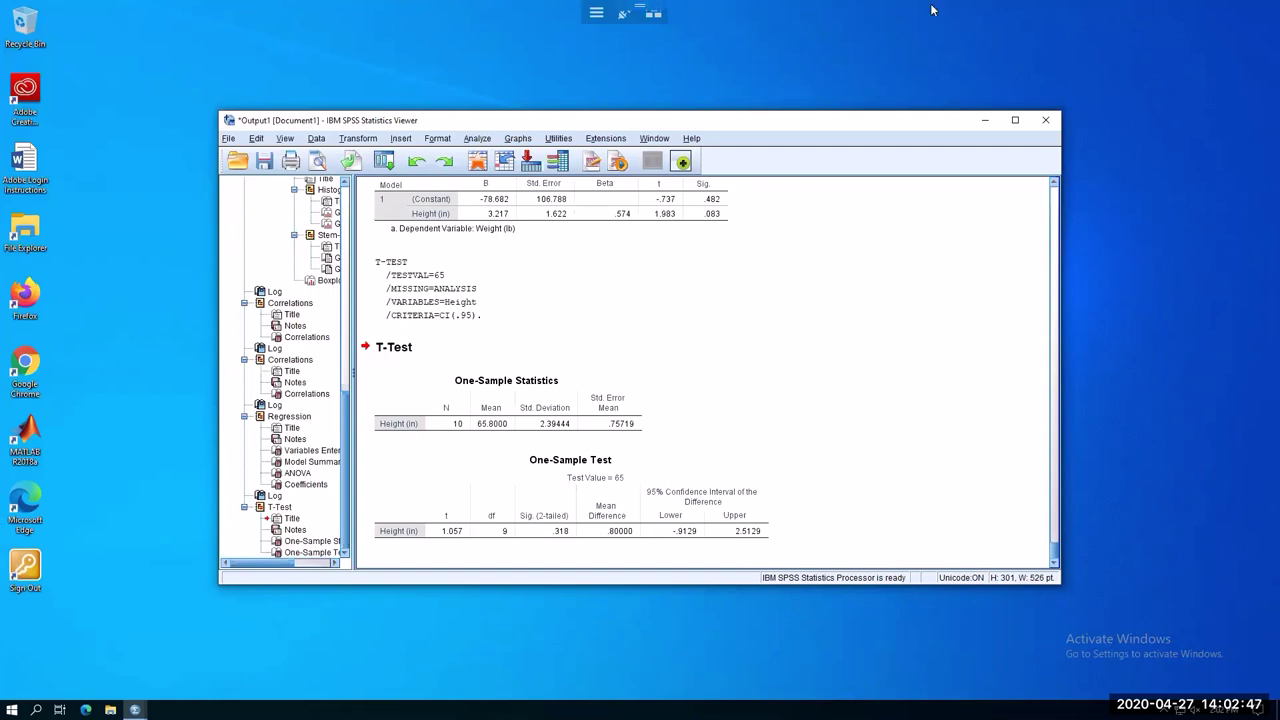
Show the Compare Means submenu under Analyze in the SPSS Viewer
left_click(478, 139)
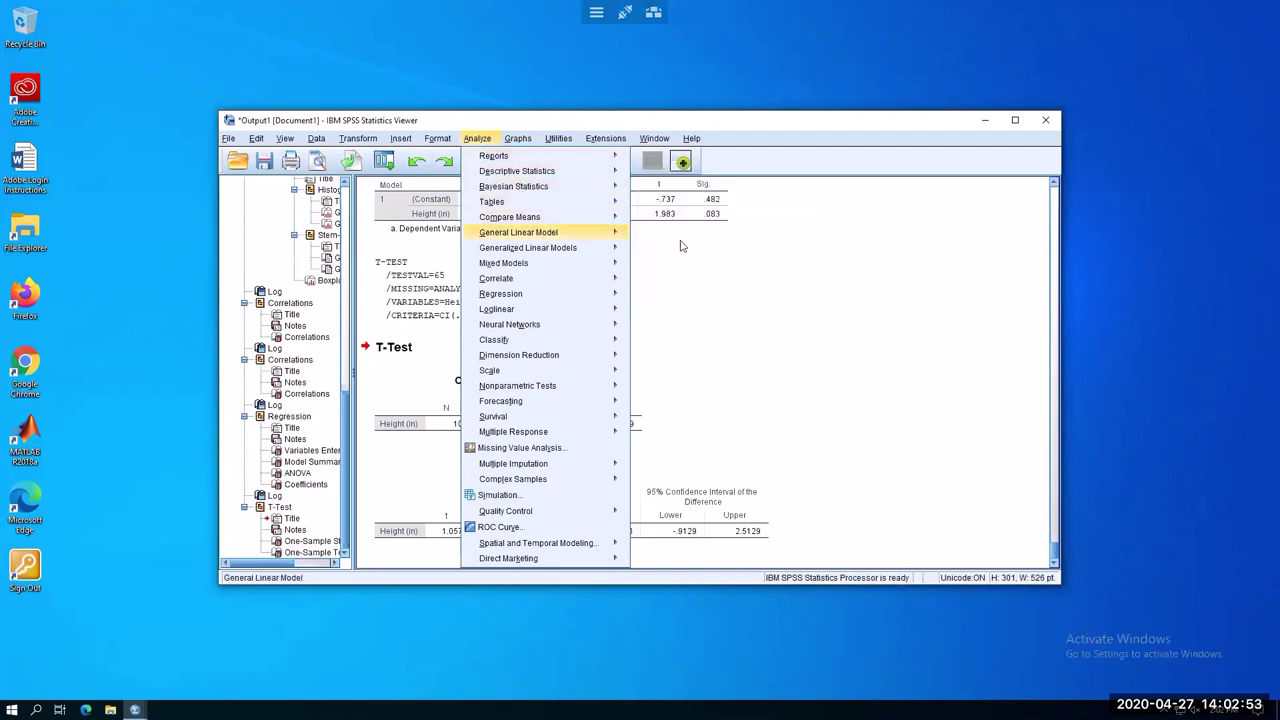
mouse_move(600, 232)
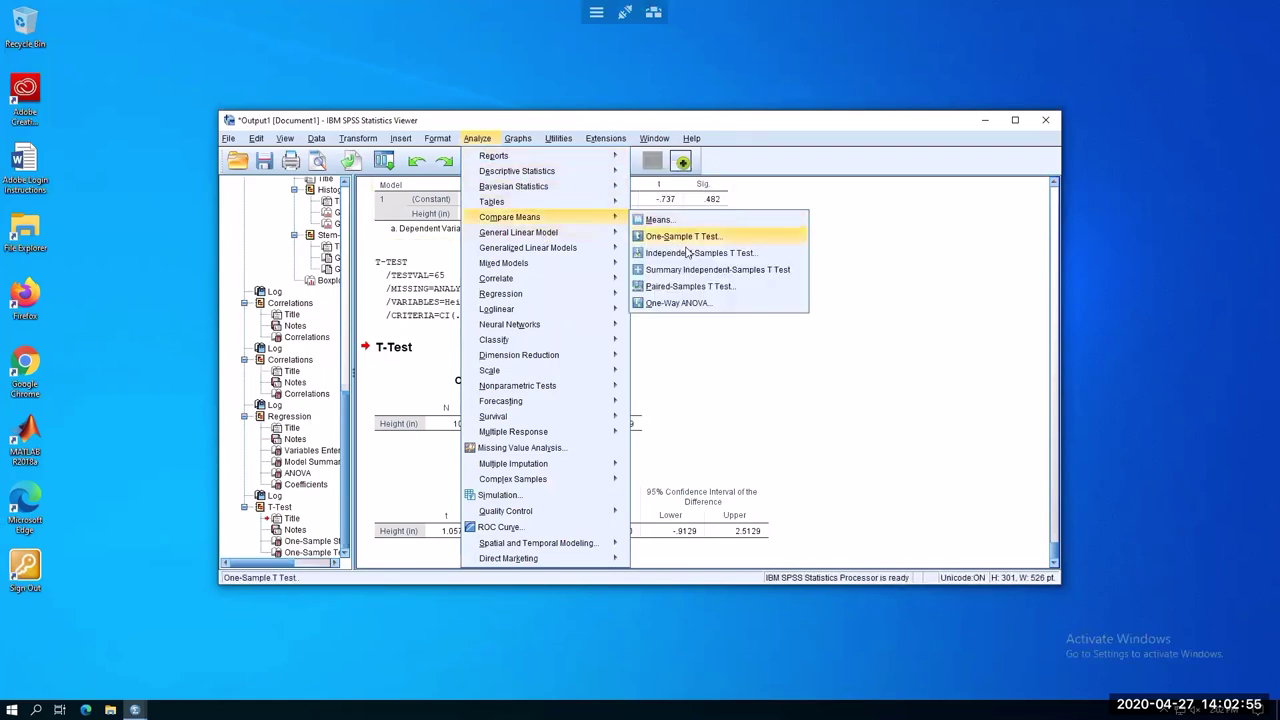
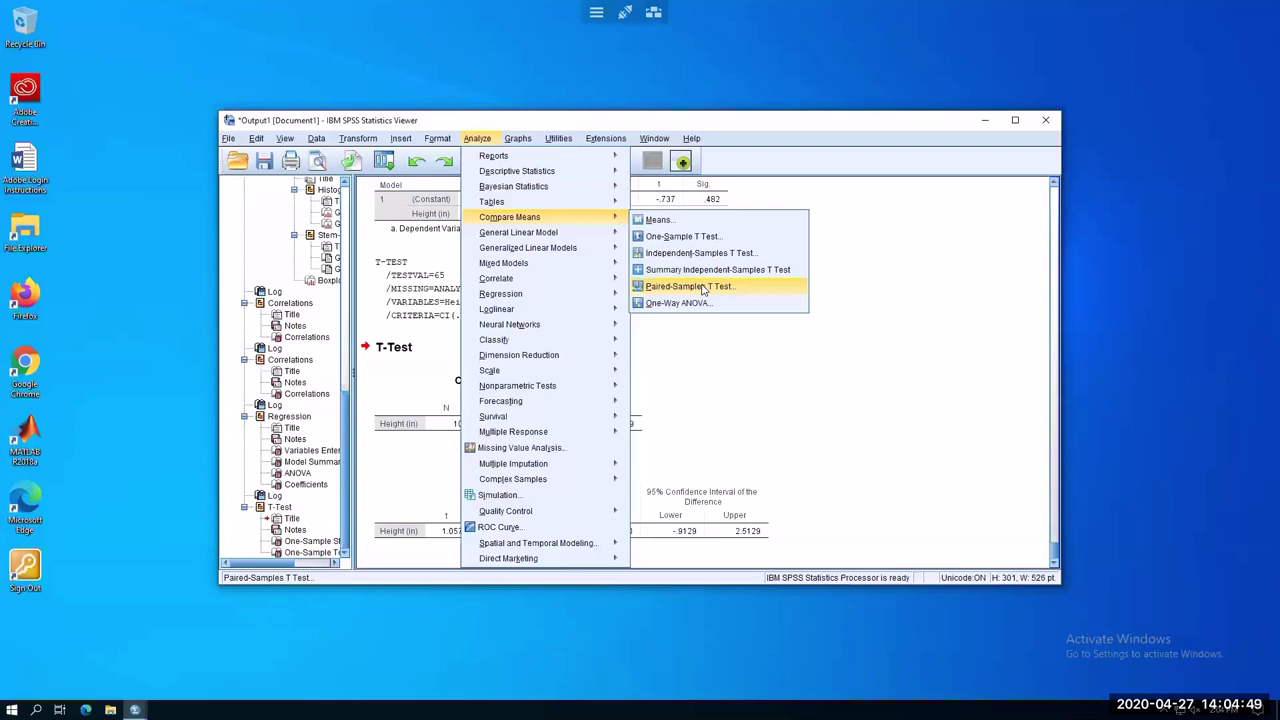
Run a paired-samples t-test pairing Height (in) with Weight (lb), giving t = -17.418, df 9
left_click(703, 287)
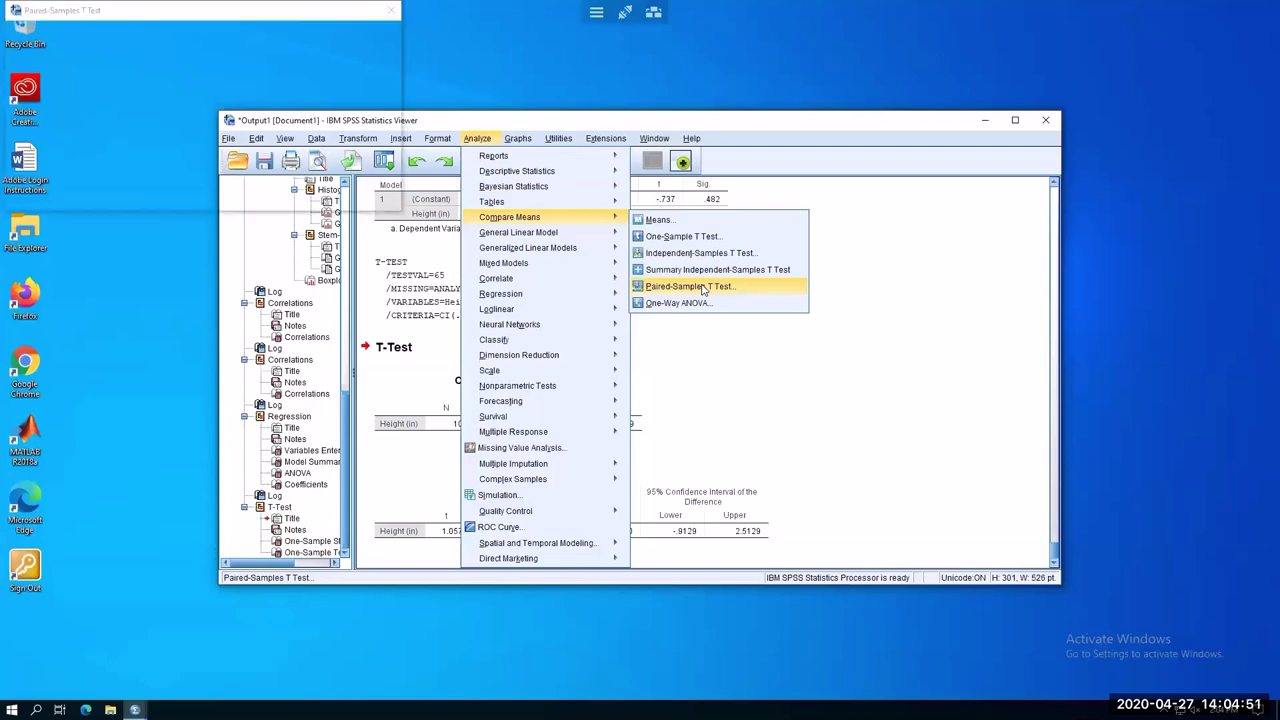
left_click_drag(190, 14, 784, 240)
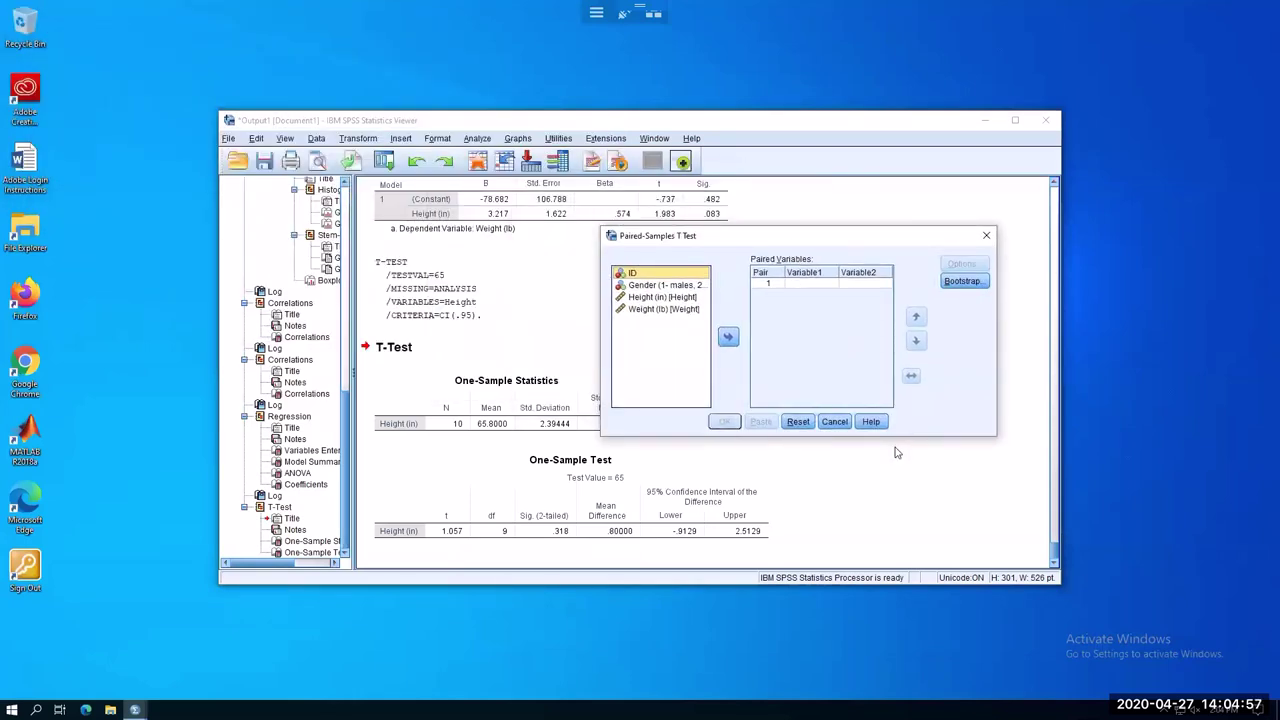
left_click(669, 298)
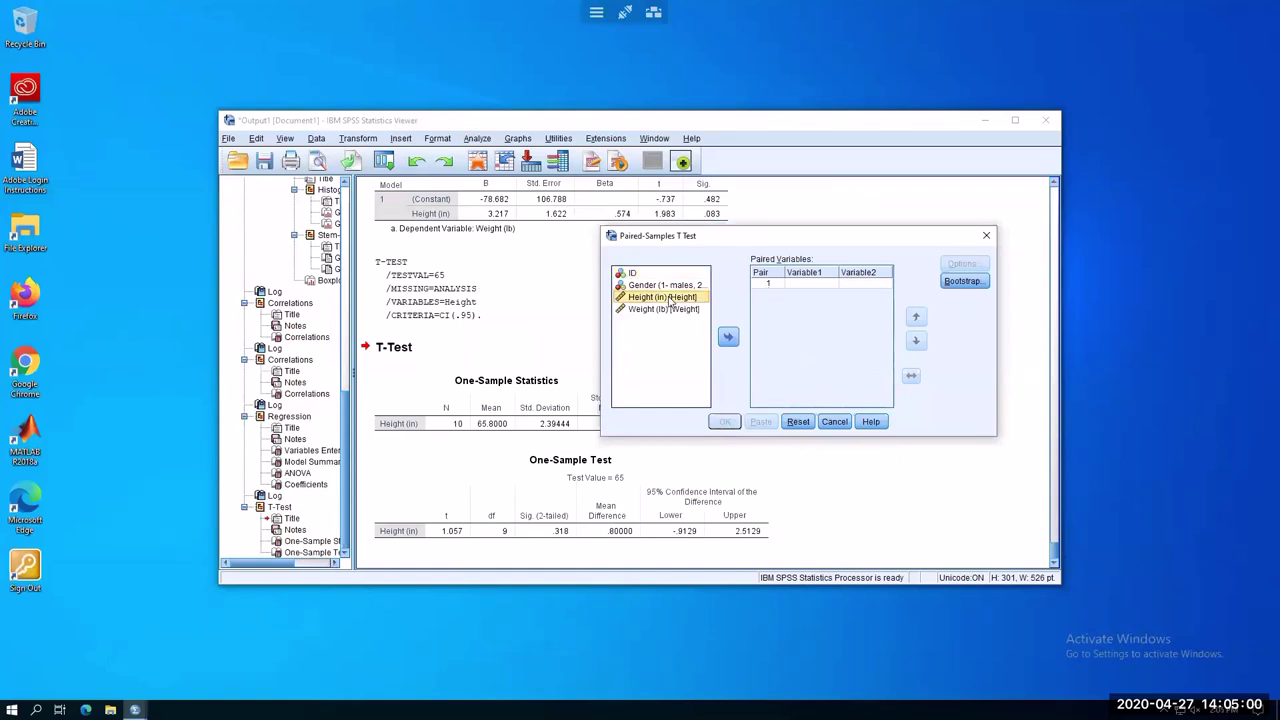
left_click(728, 338)
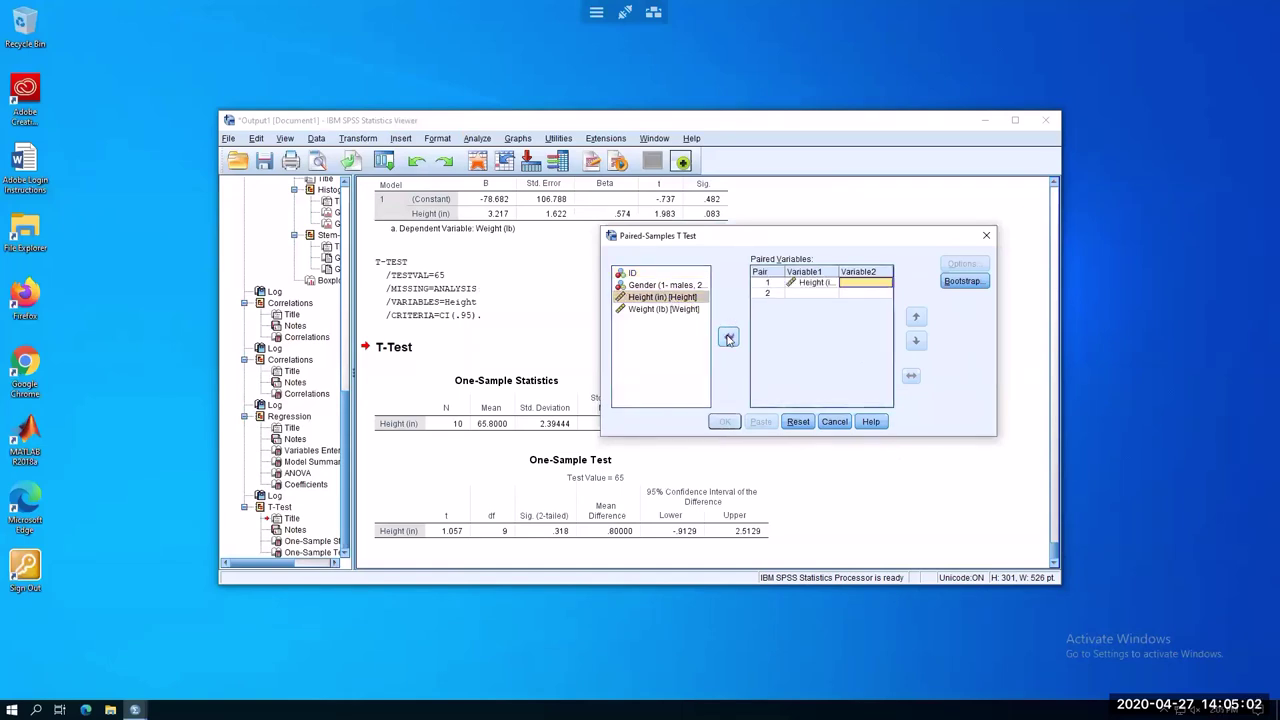
left_click(663, 309)
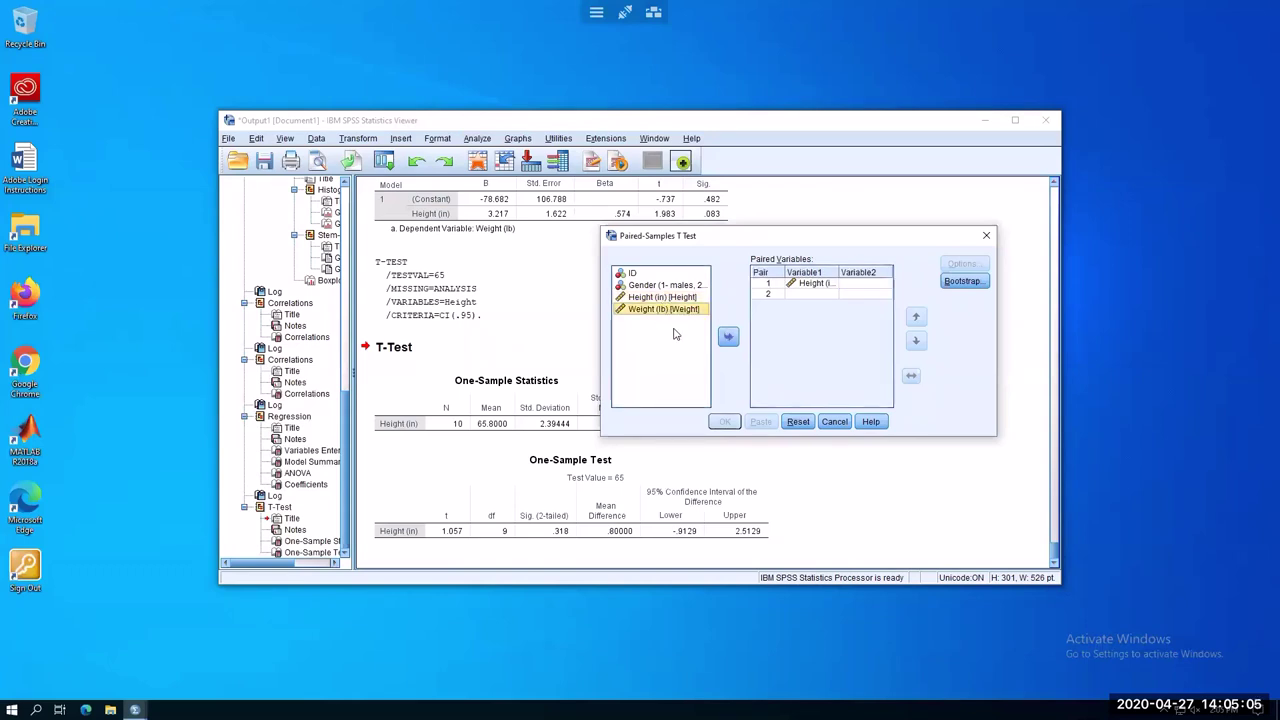
left_click(728, 338)
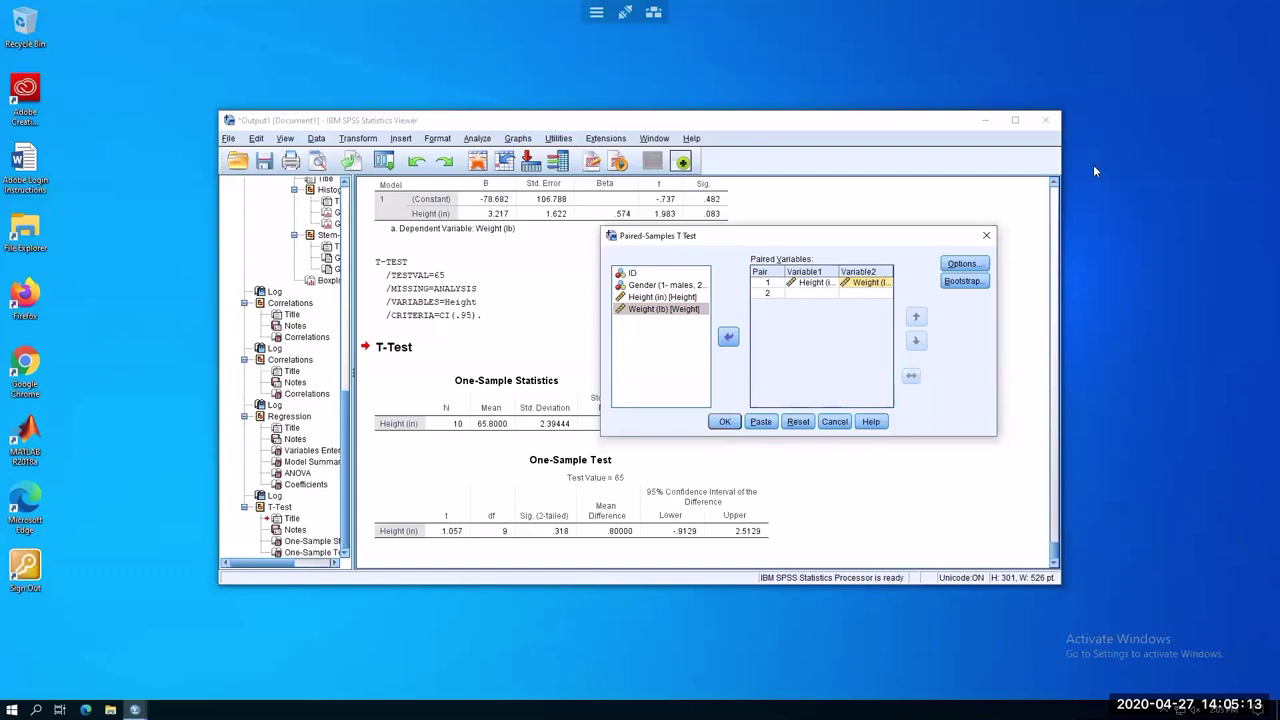
left_click(725, 421)
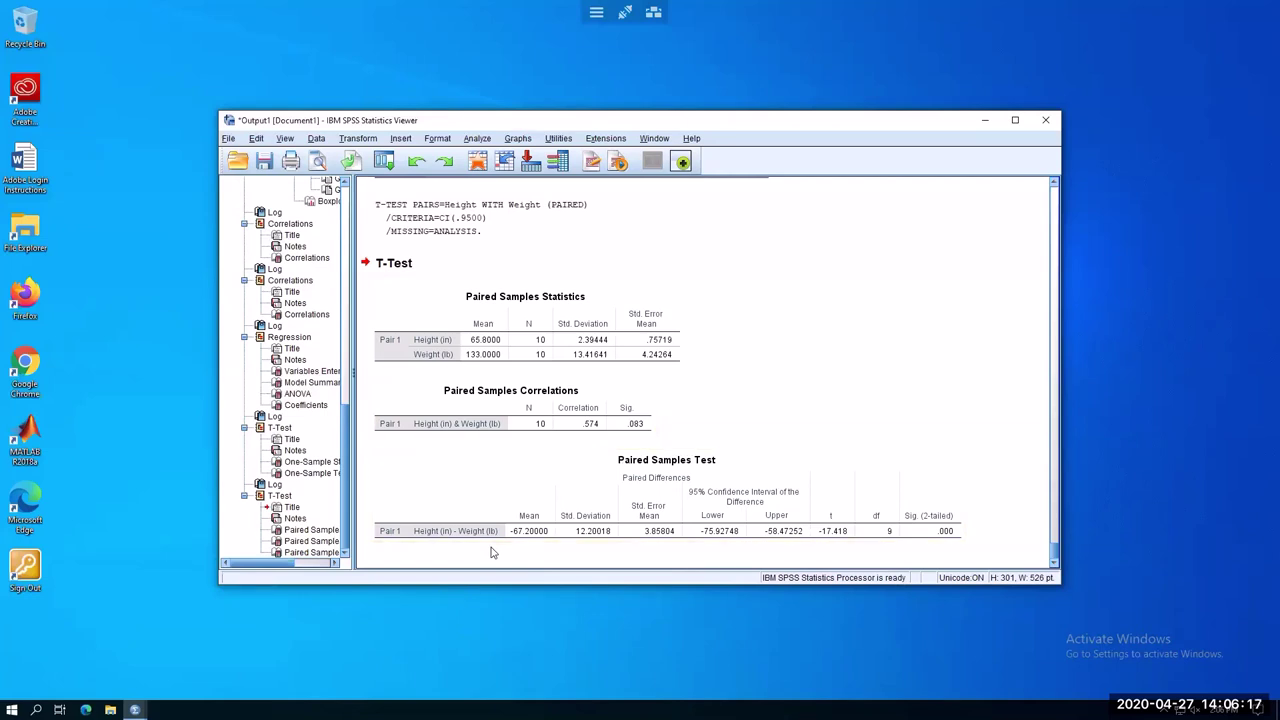
left_click(455, 530)
Browse the Analyze submenus, then switch to the local Notepad notes on significance criteria
left_click(482, 146)
mouse_move(545, 220)
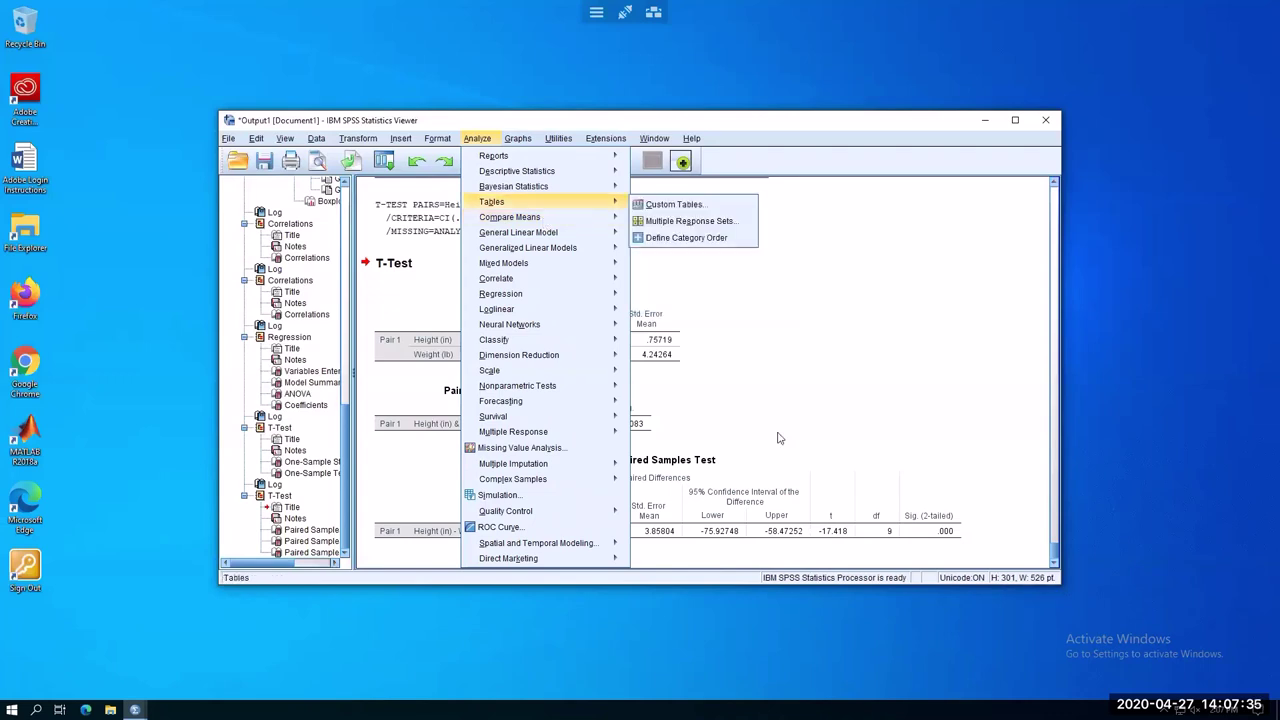
mouse_move(540, 558)
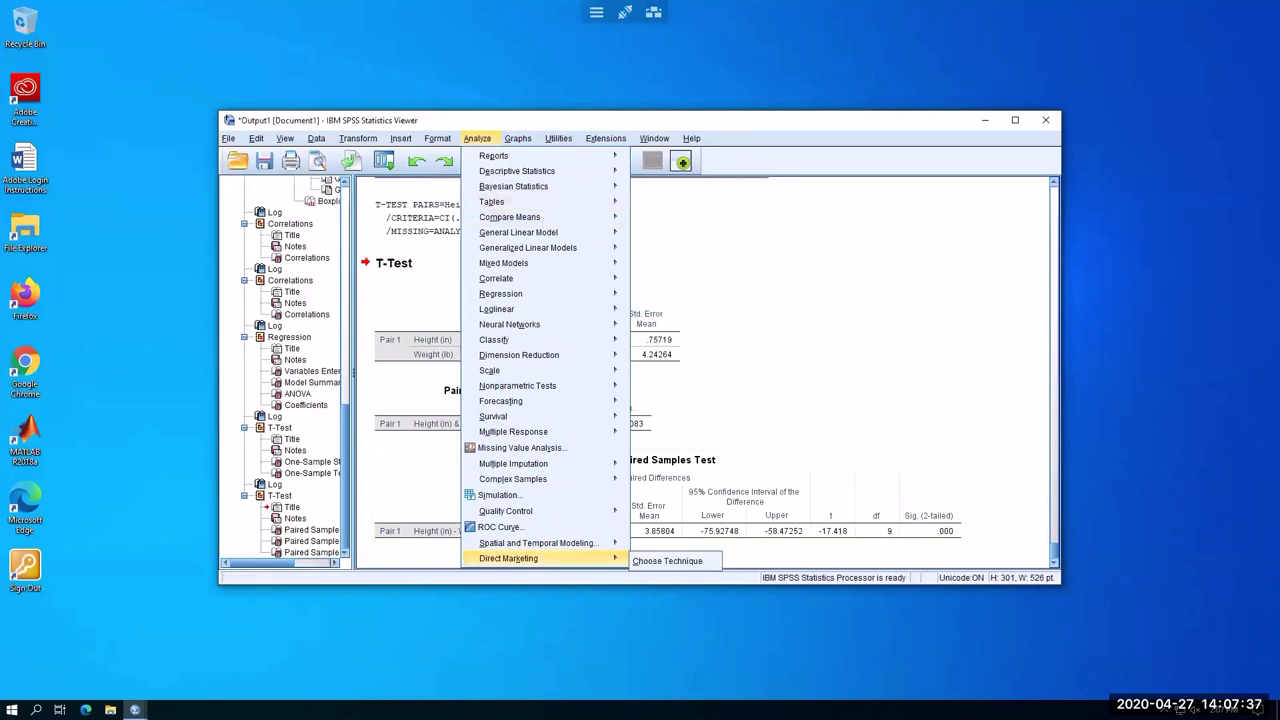
left_click(571, 707)
Add 'H0: weight=height (weight-height=0)' and an 'Ha:' line below the notes
left_click(1032, 176)
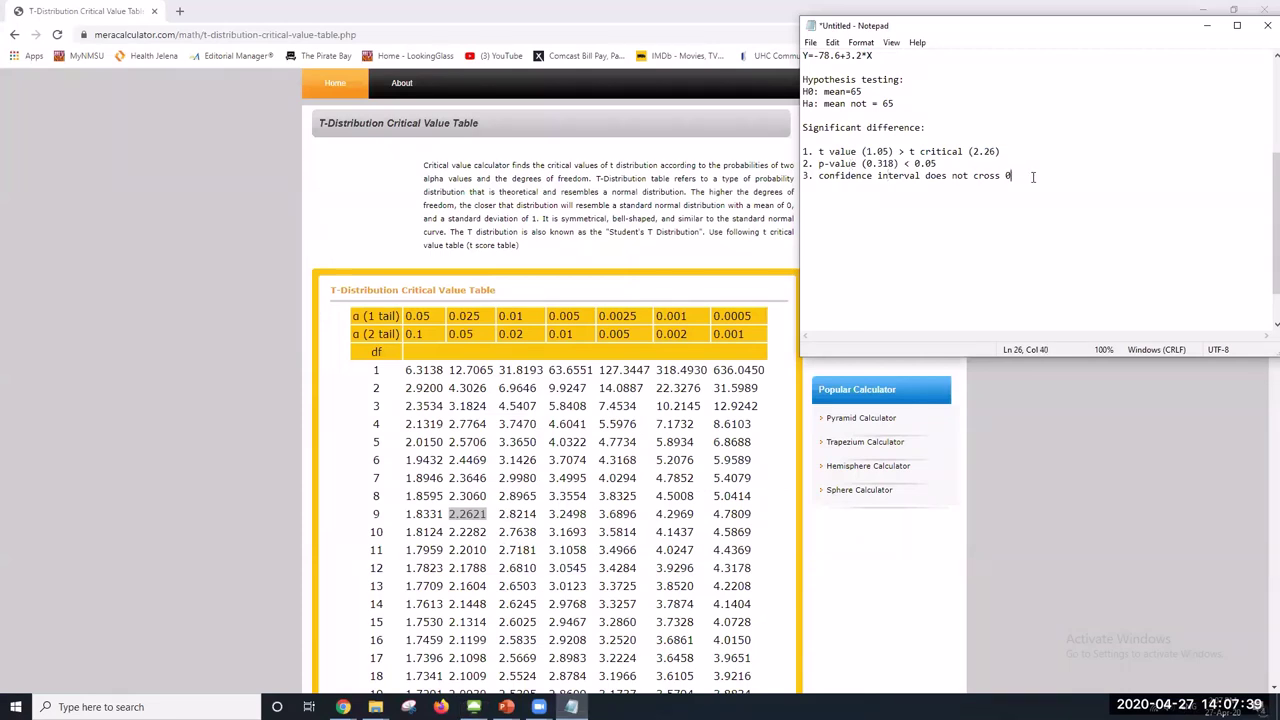
key("Return")
key("Return")
type("H0: weight=height (weight")
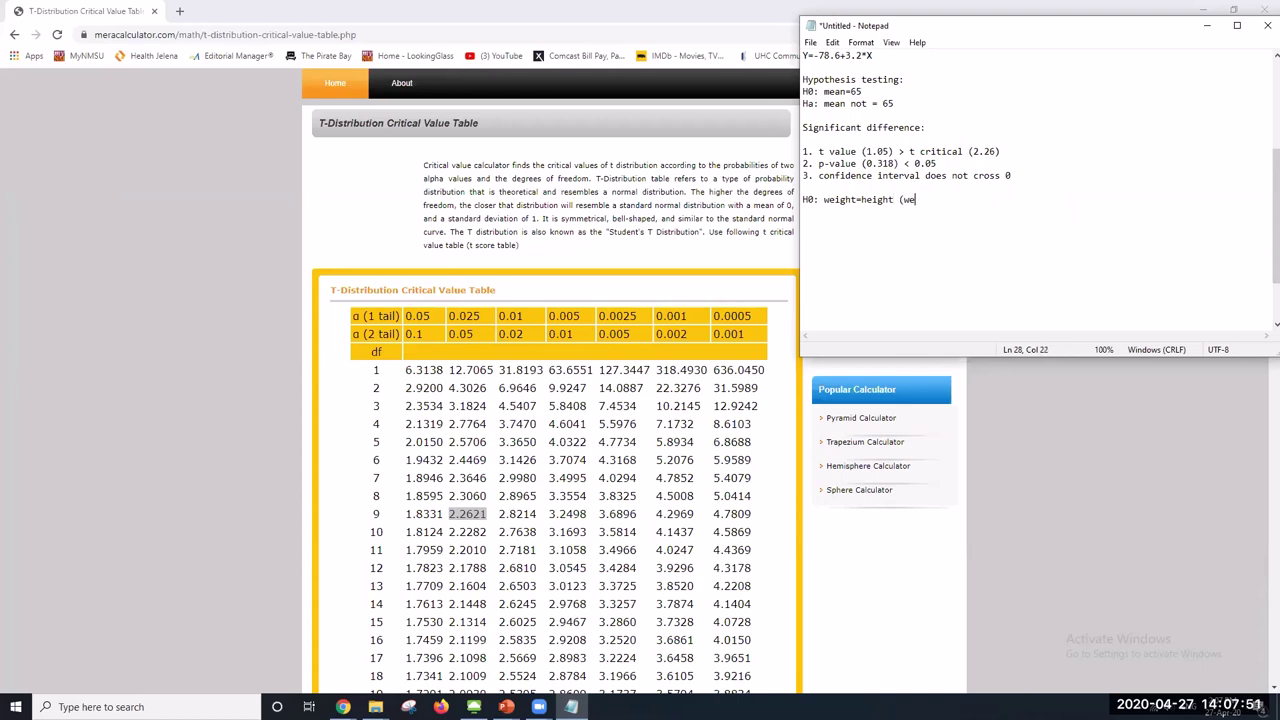
type("-height=0)")
key("Return")
type("Ha:")
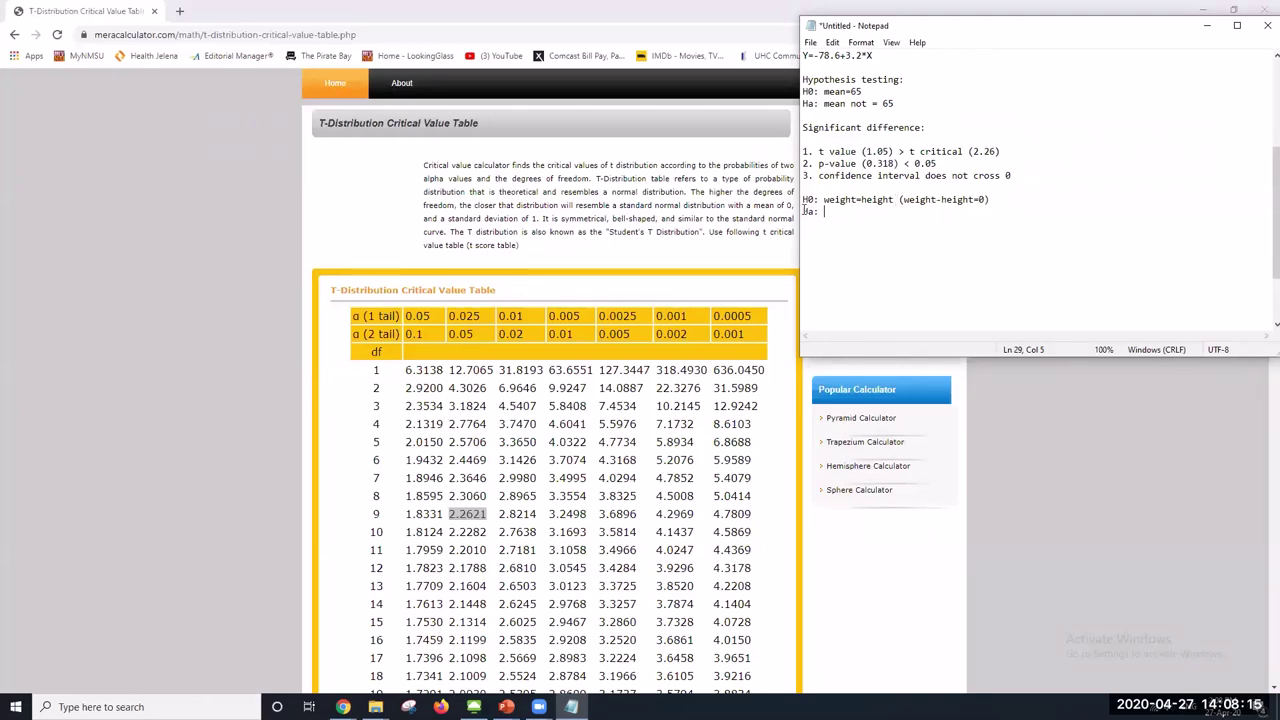
Select the H0 hypothesis line and switch focus away from Notepad
left_click(804, 211)
left_click_drag(804, 198, 1000, 194)
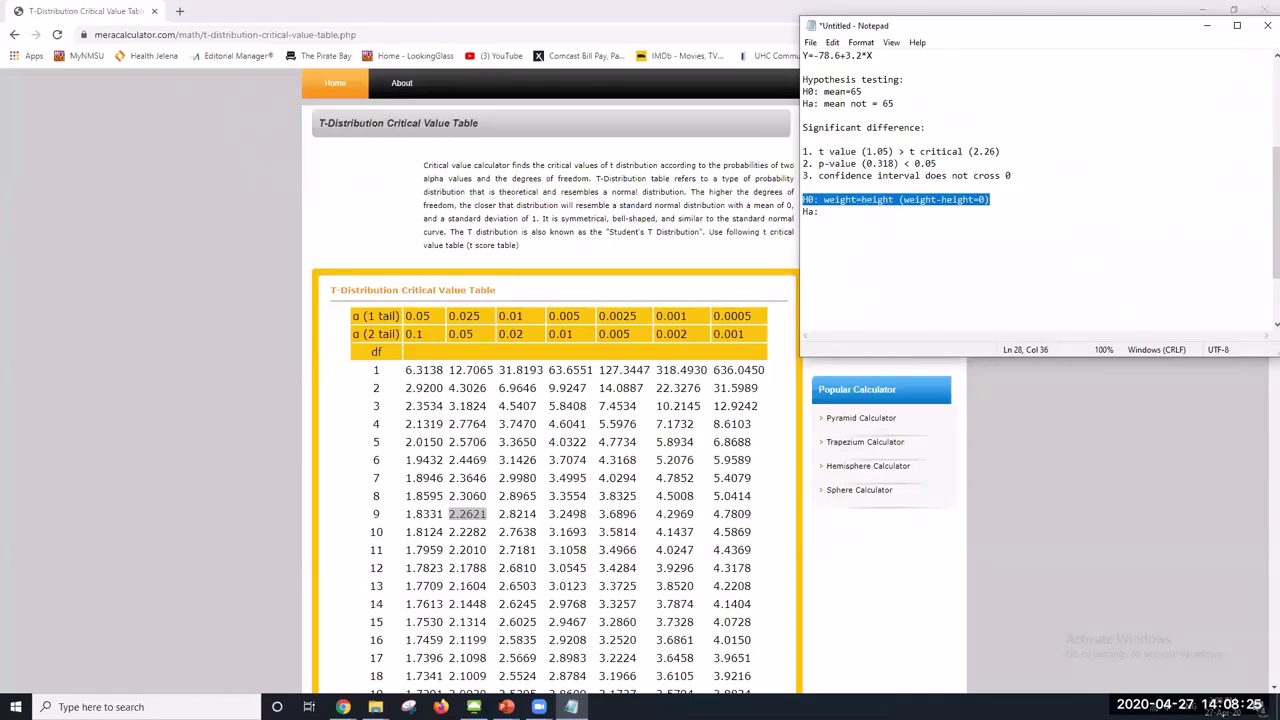
key("alt+Tab")
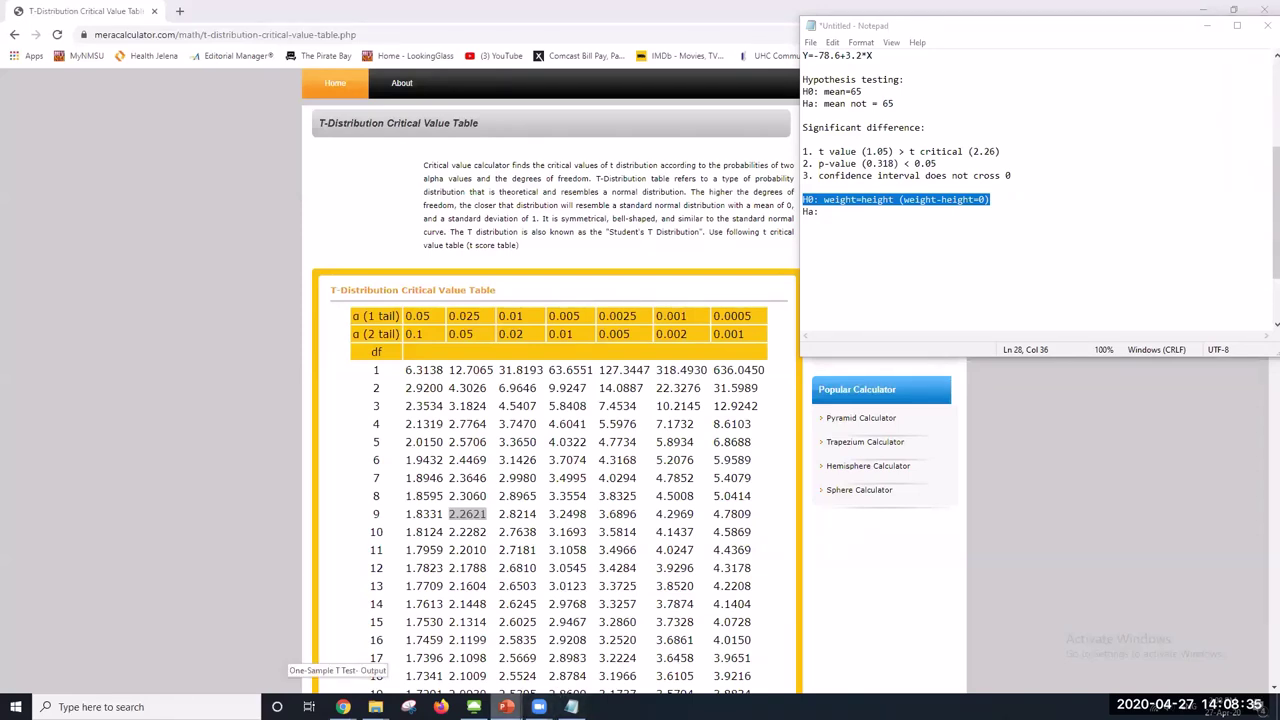
Return to the remote SPSS session and dismiss the Analyze menu over the t-test output
left_click(474, 707)
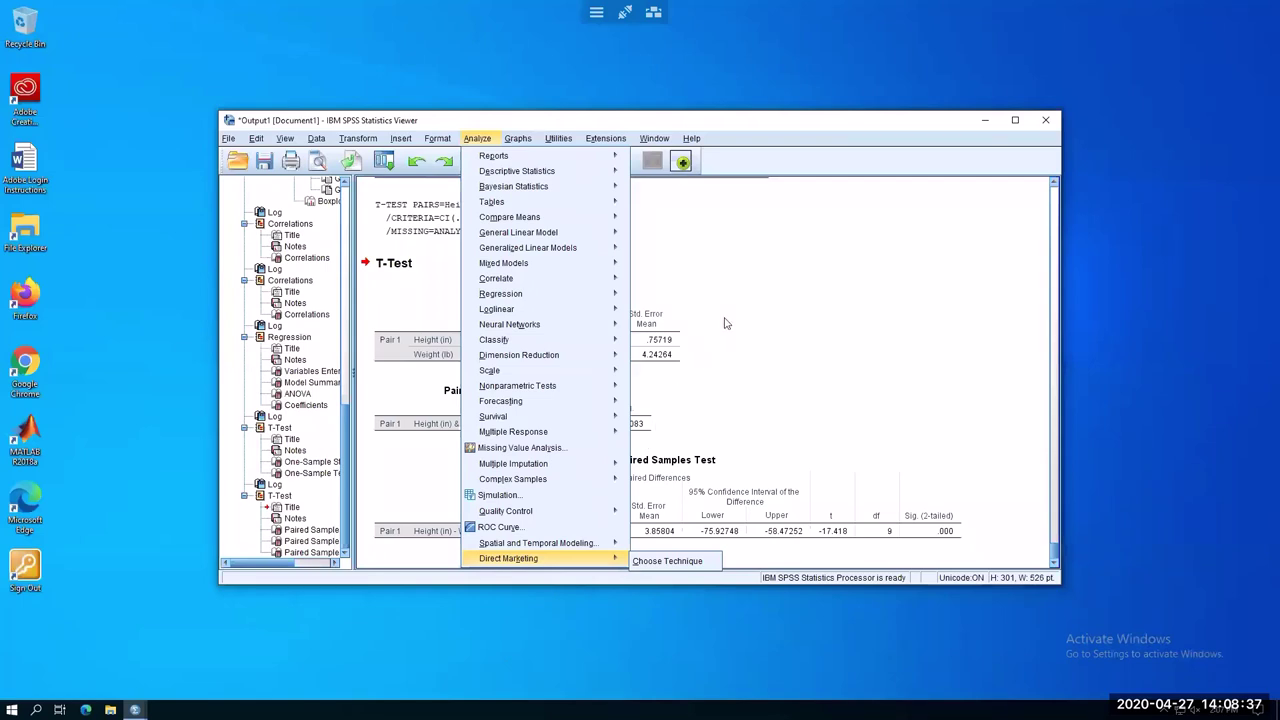
left_click(843, 317)
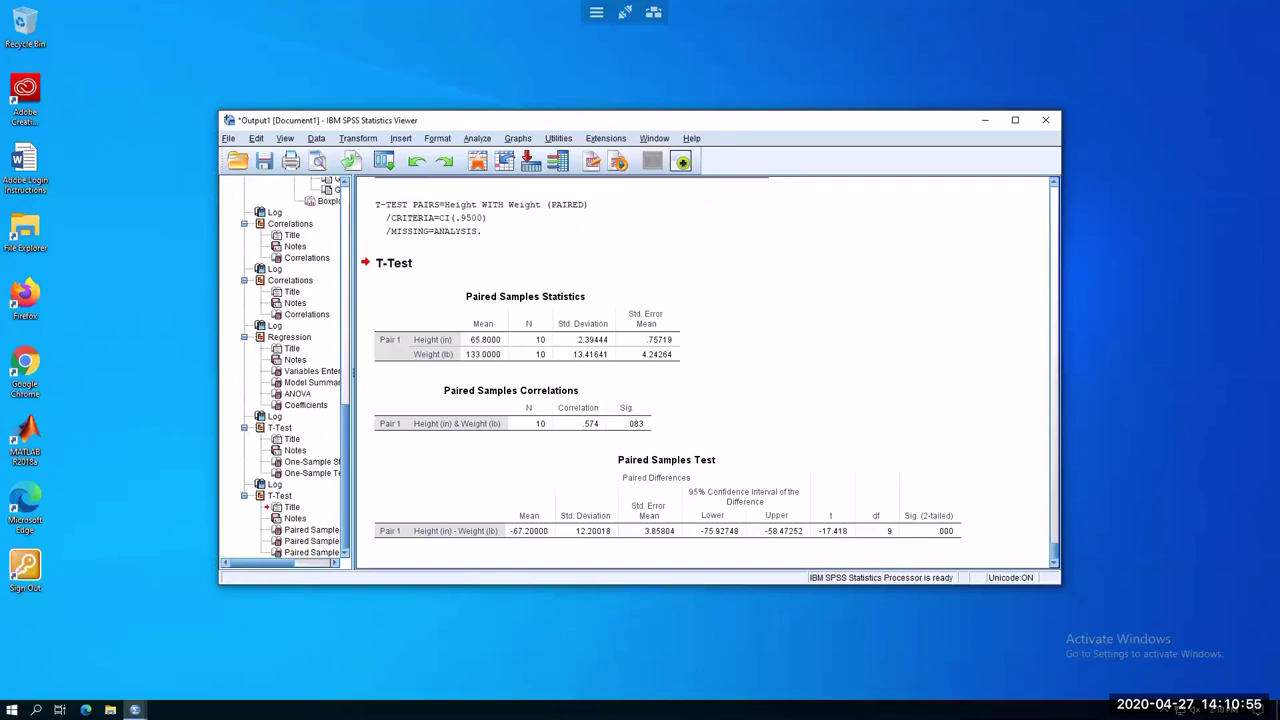
key("alt+Tab")
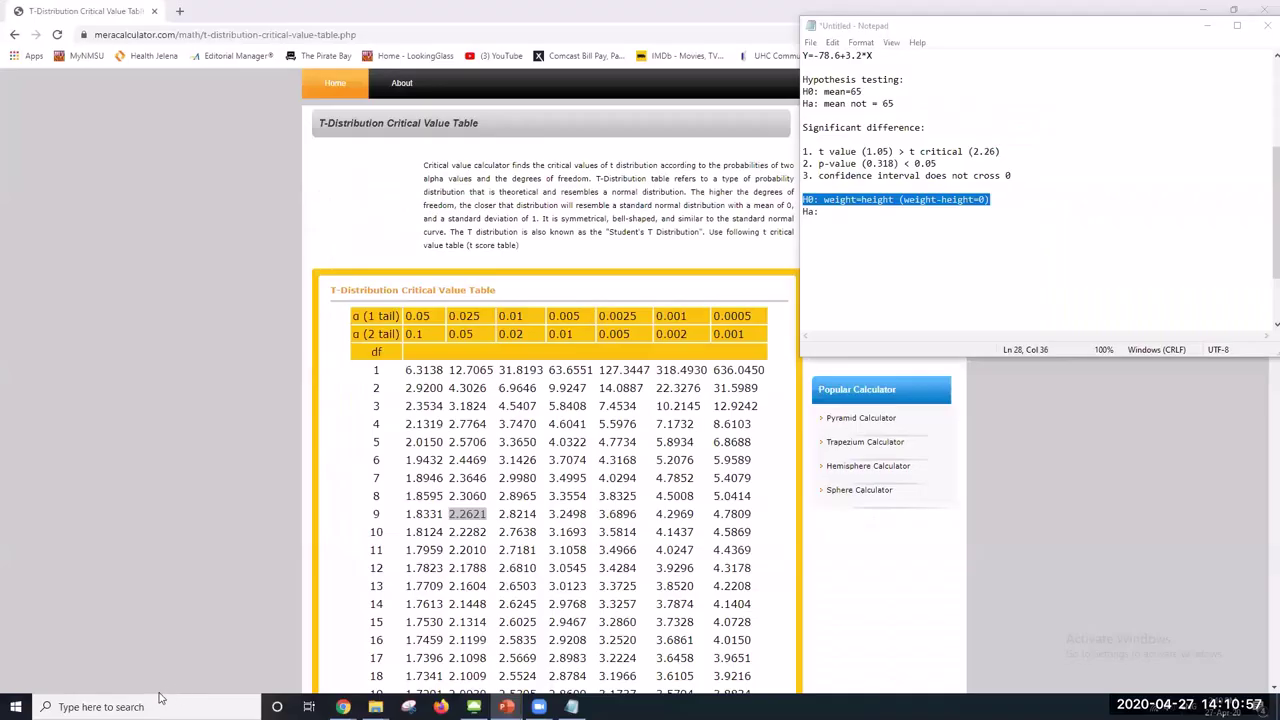
left_click(343, 706)
left_click(343, 706)
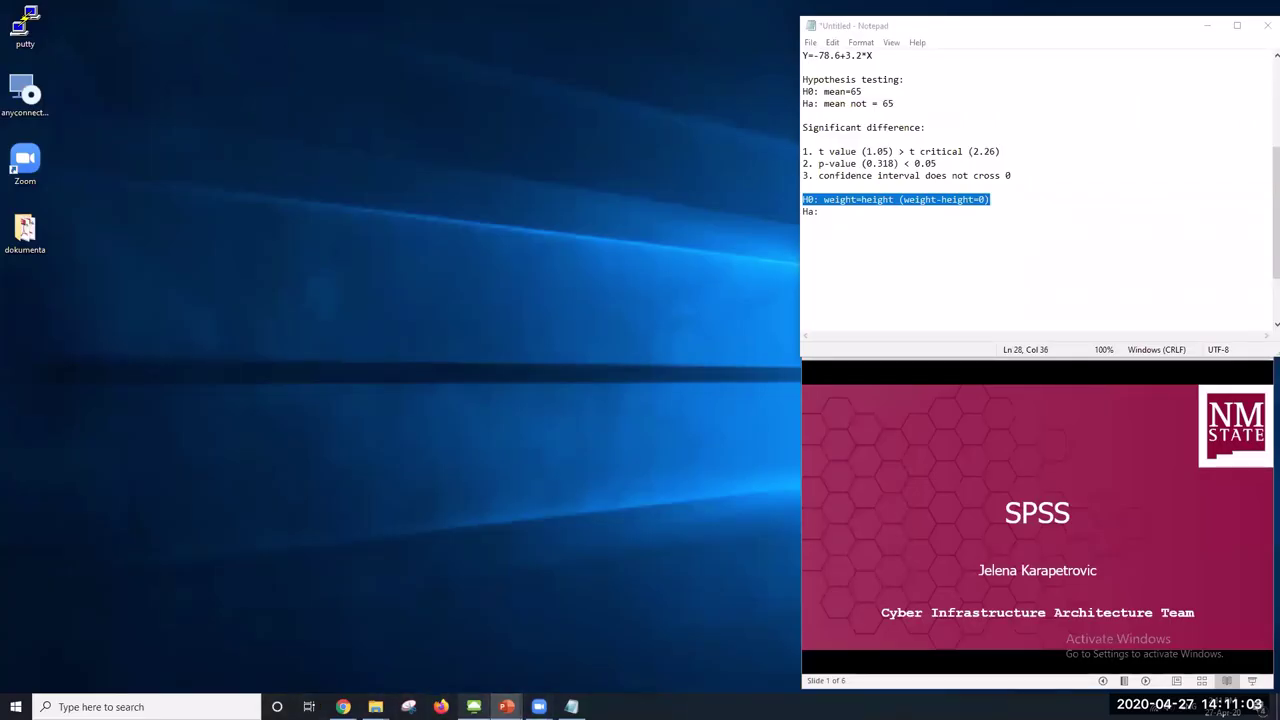
left_click(473, 706)
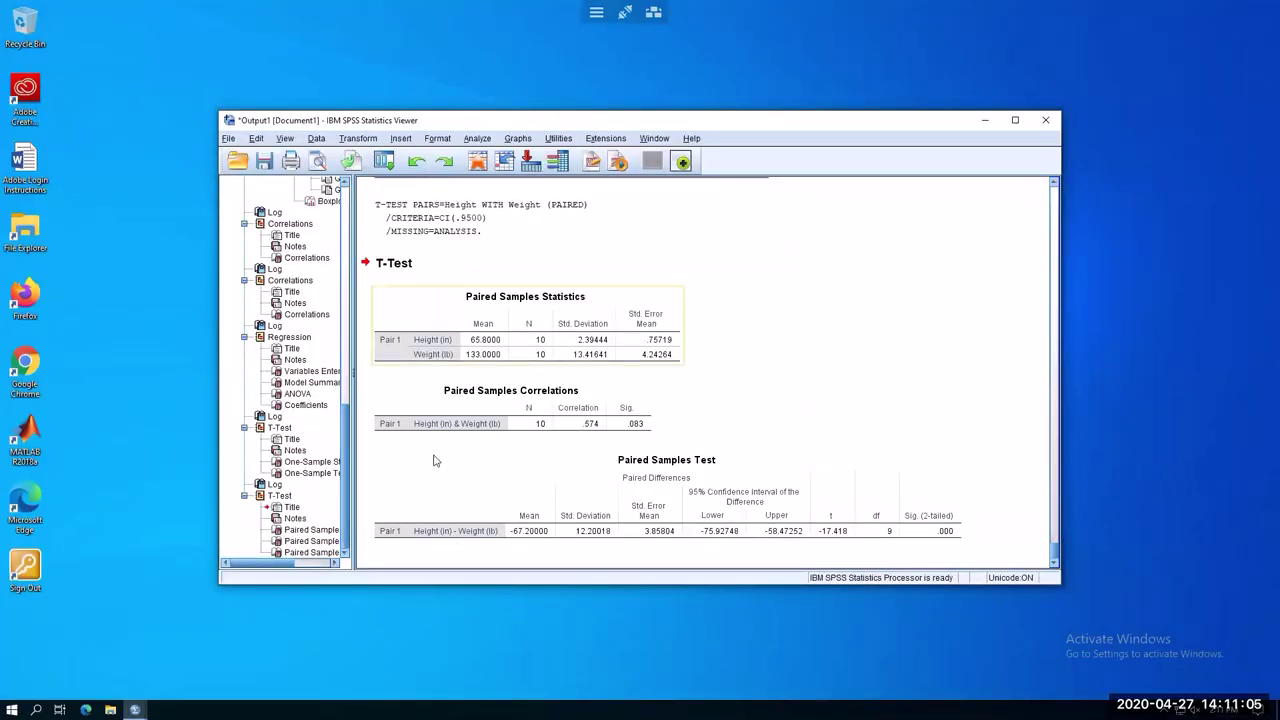
mouse_move(134, 709)
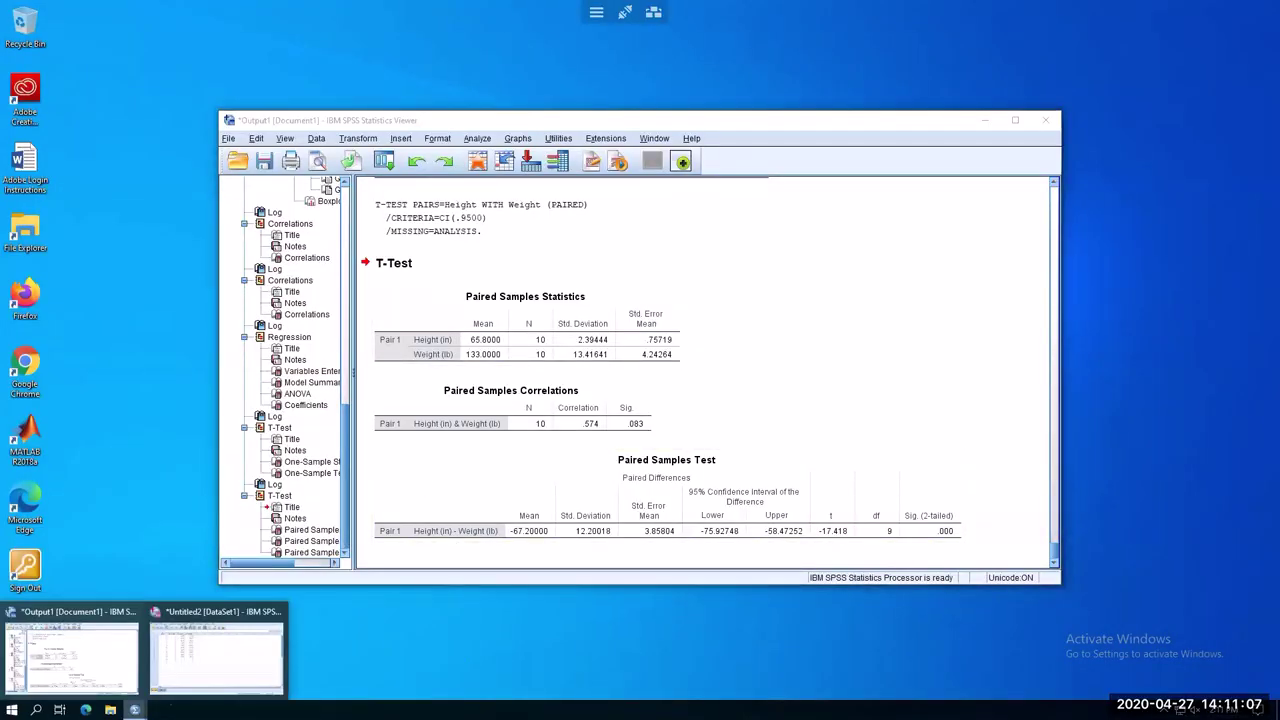
Switch to the Untitled2 Data Editor with ID, Gender, Height and Weight
left_click(215, 655)
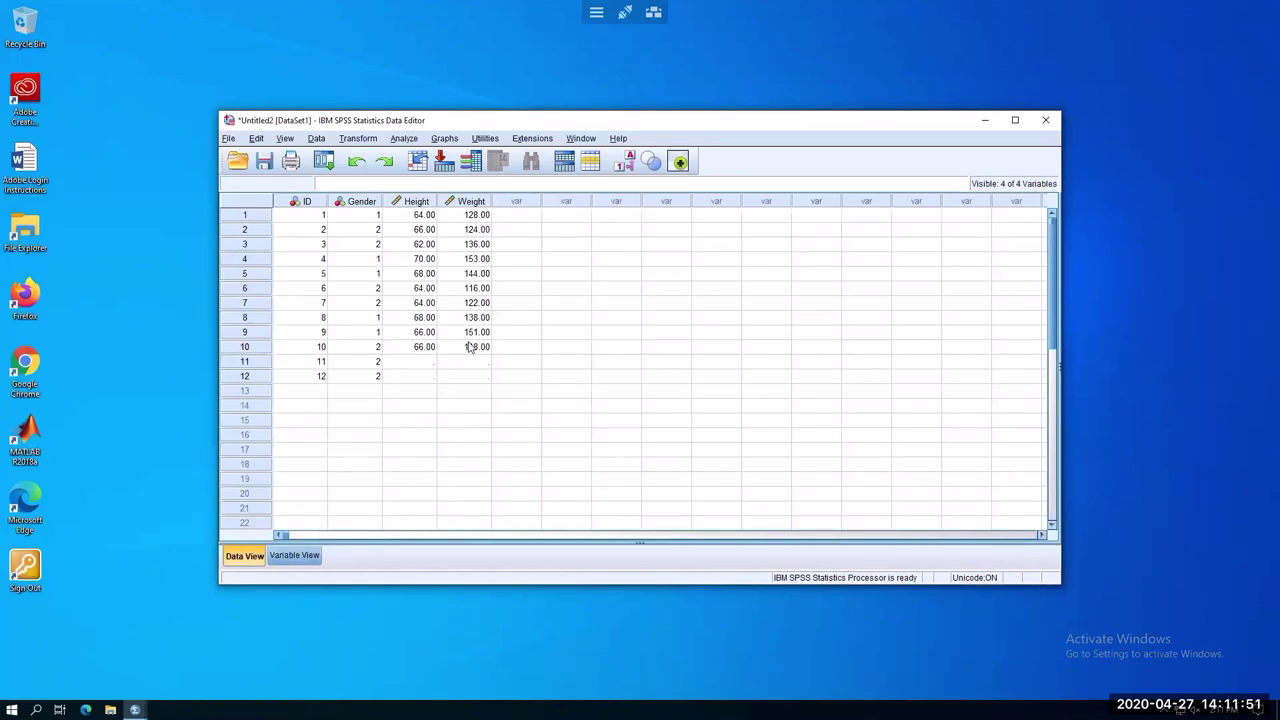
Set up an independent-samples t-test with Height and Weight as test variables, grouped by Gender
left_click(402, 139)
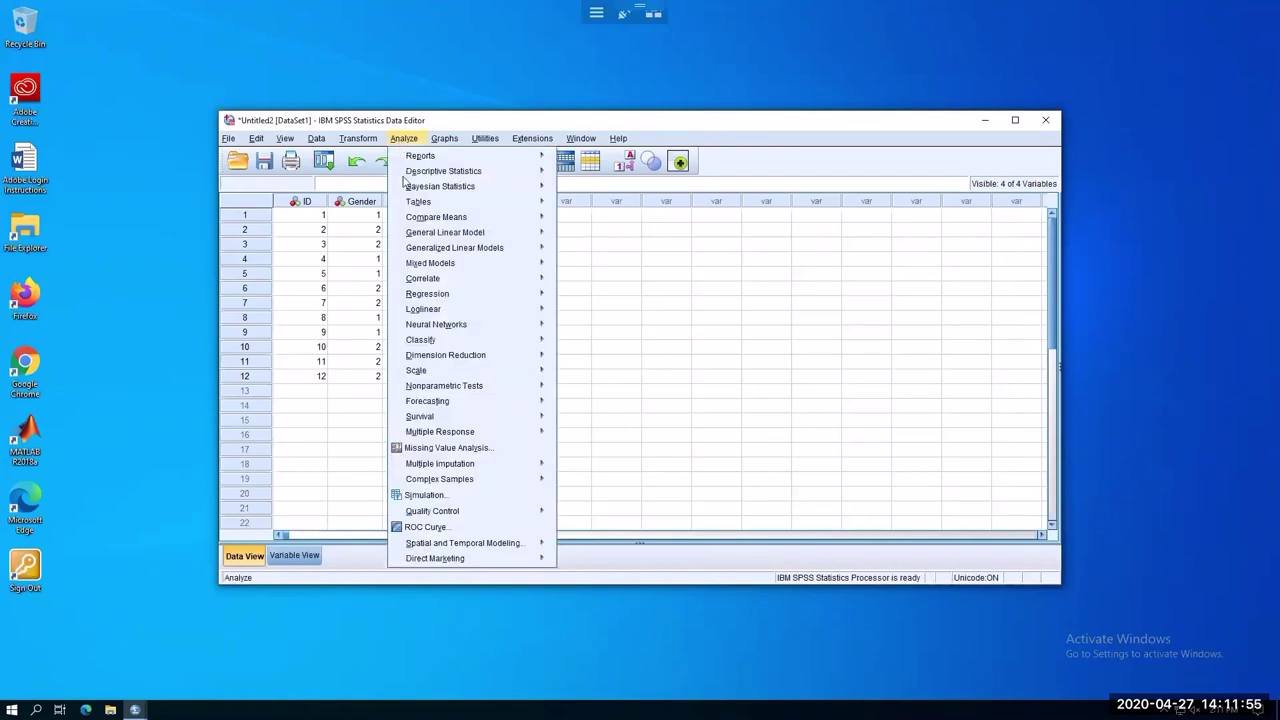
mouse_move(453, 220)
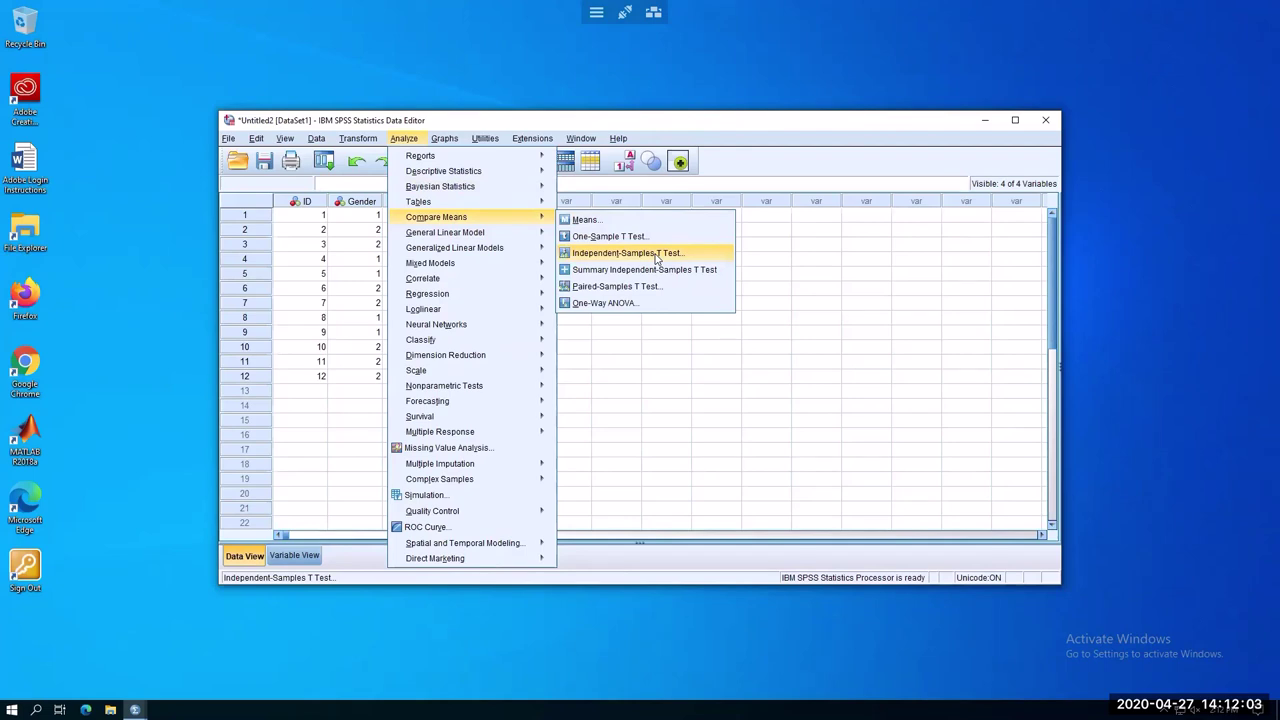
left_click(656, 254)
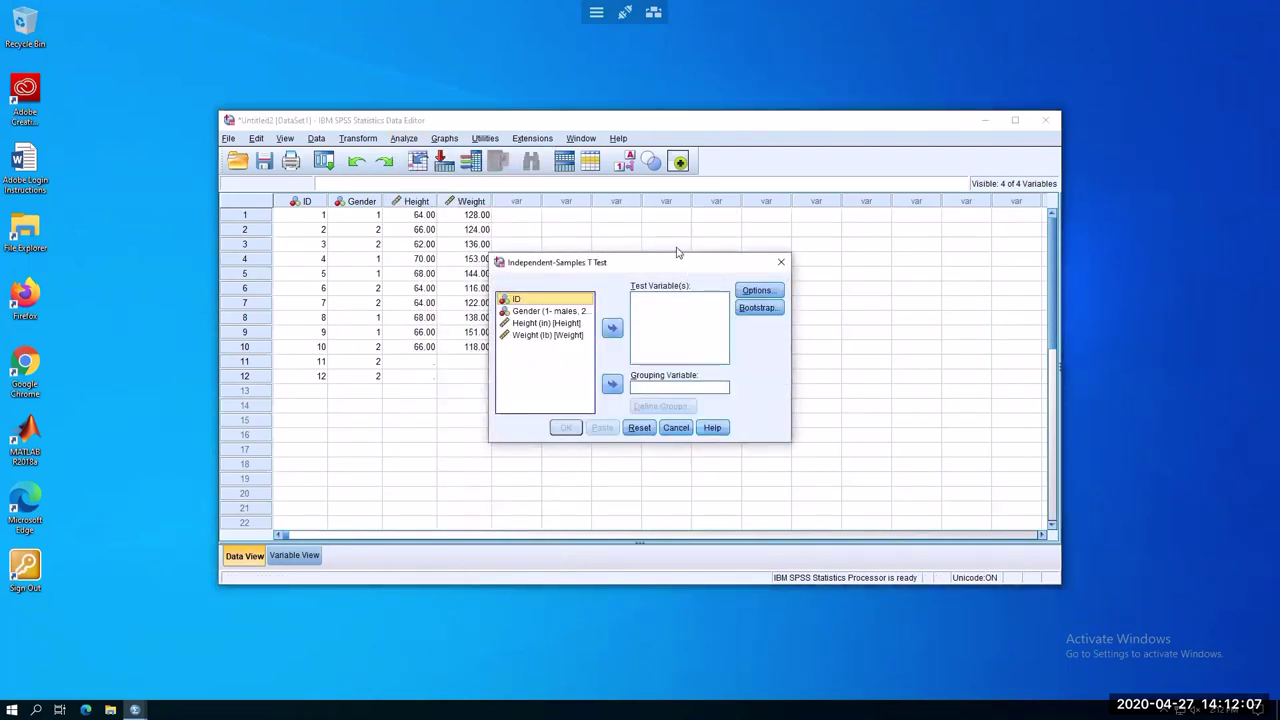
left_click(560, 323)
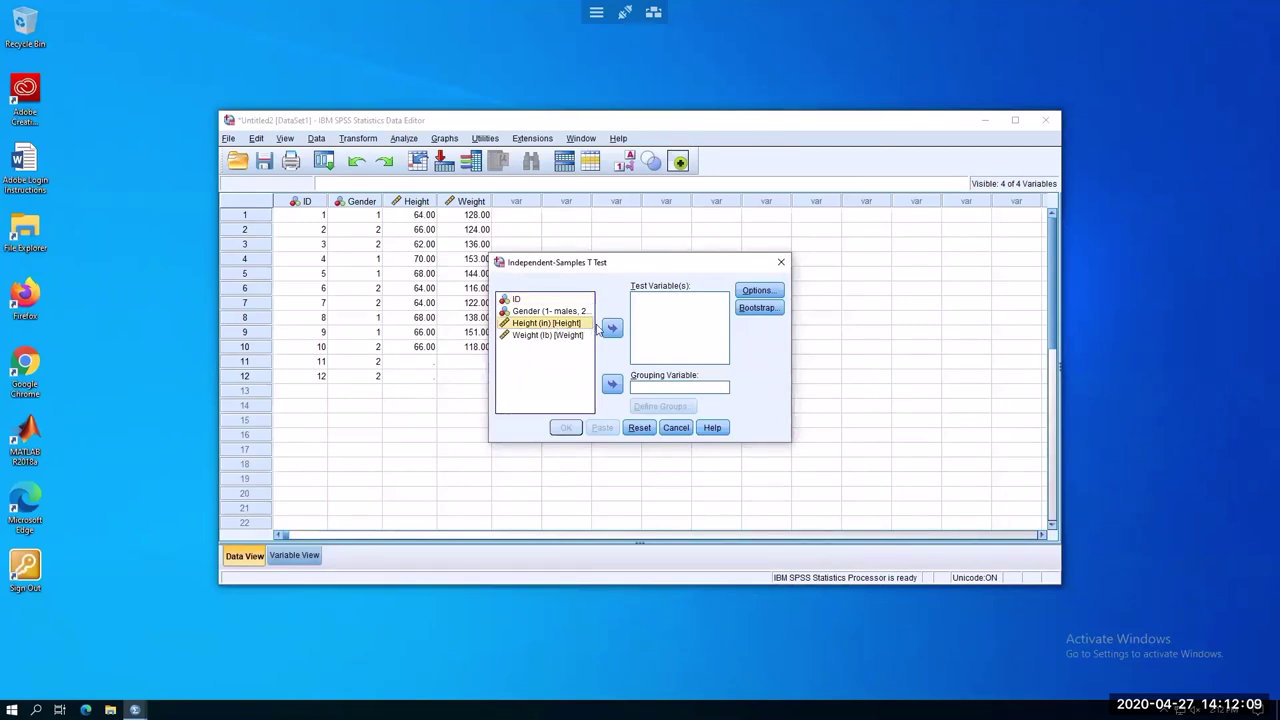
left_click(612, 328)
left_click(548, 323)
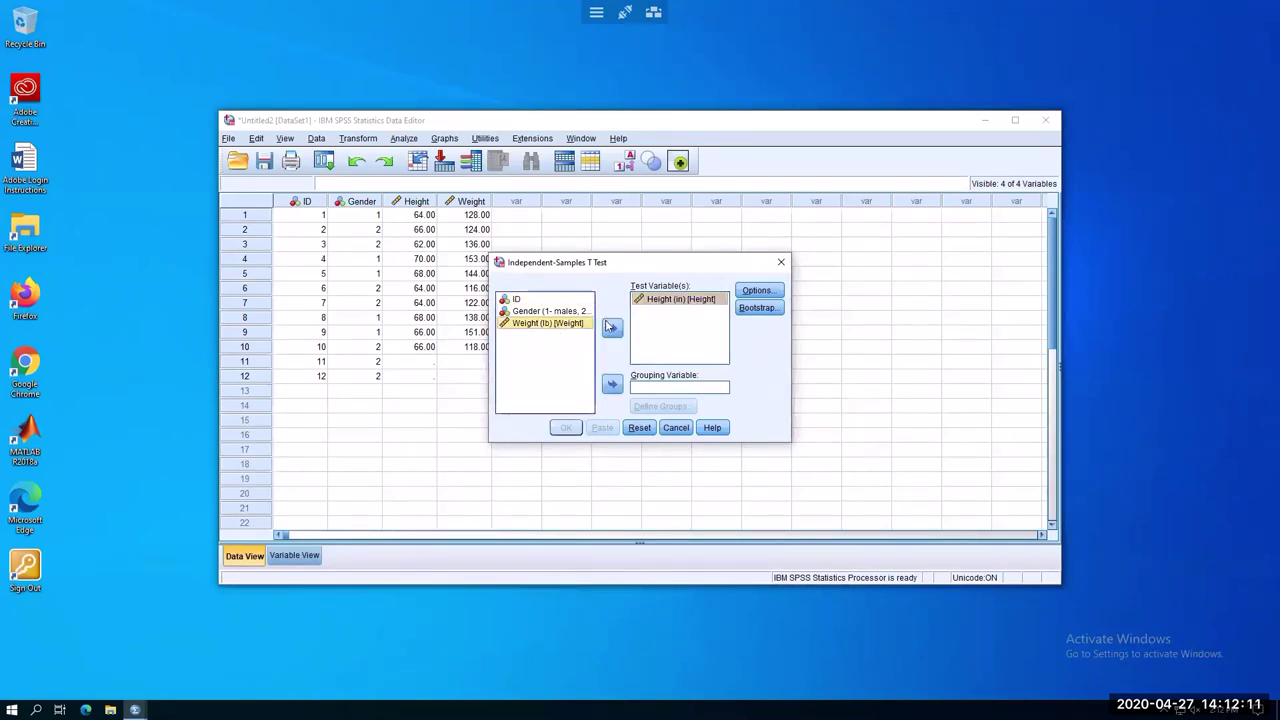
left_click(612, 328)
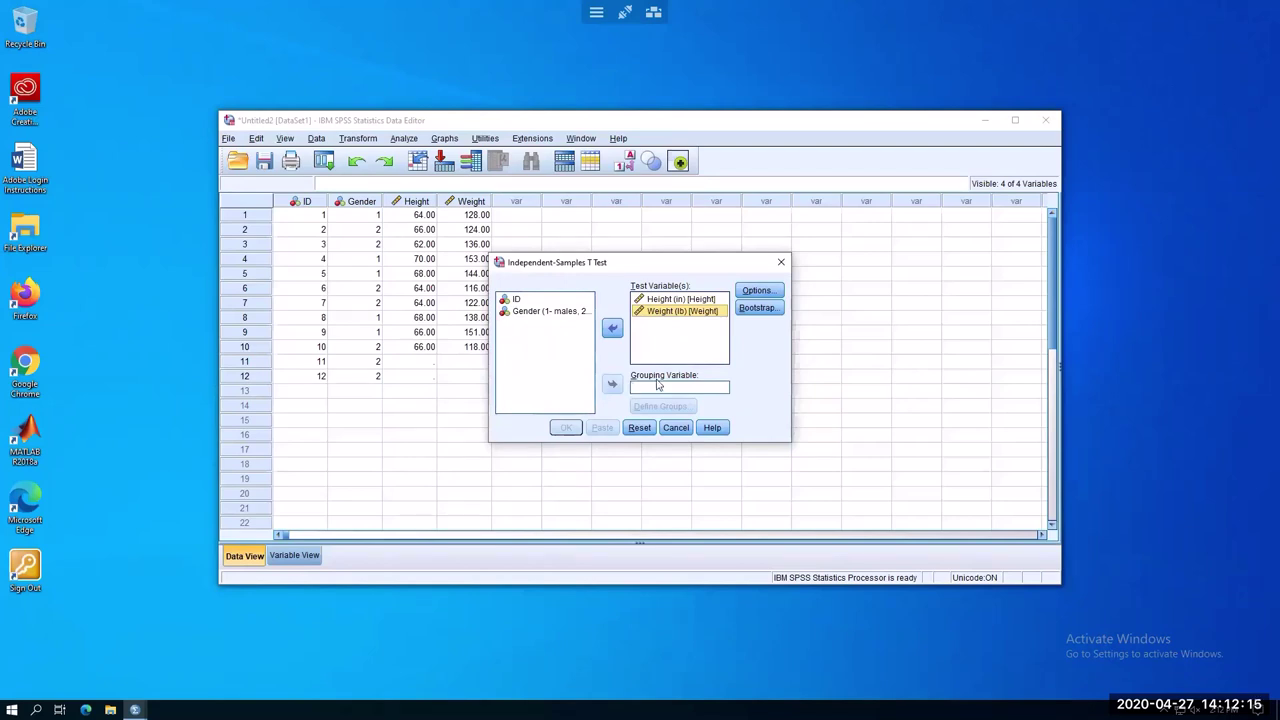
left_click(546, 312)
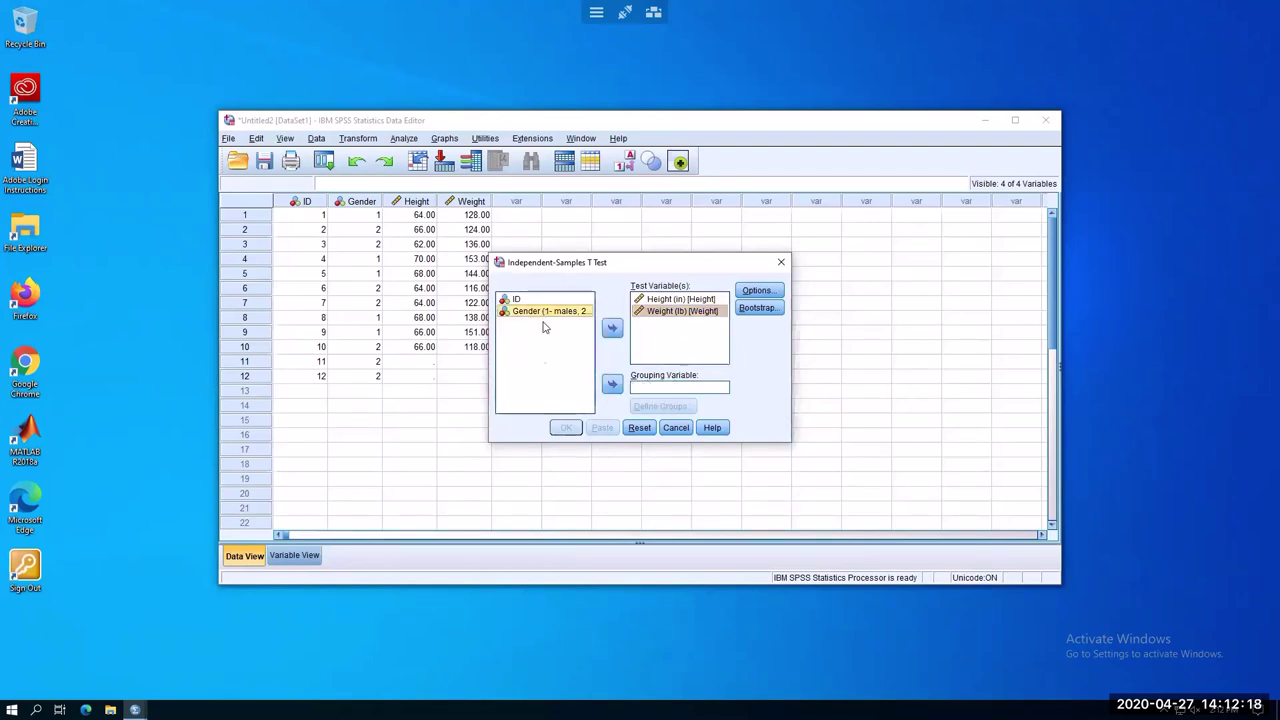
left_click(611, 388)
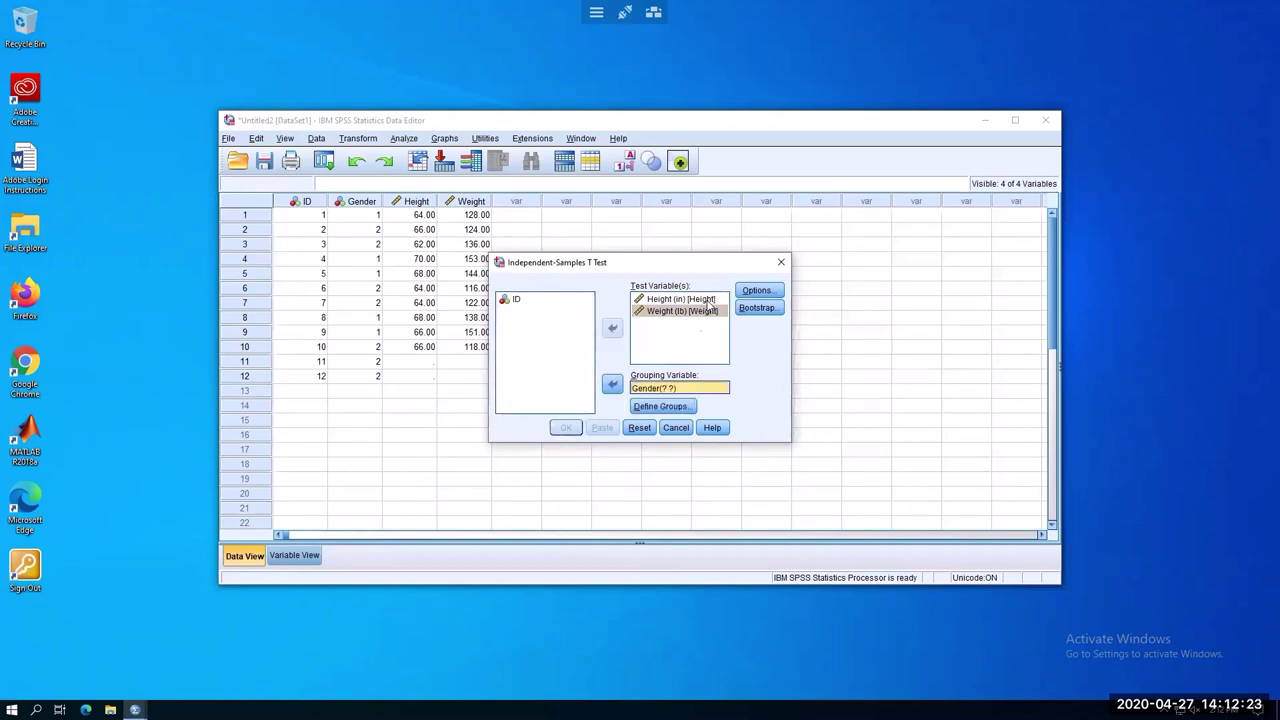
Define the Gender groups as 1 and 2 and run the test
left_click(673, 409)
left_click(655, 336)
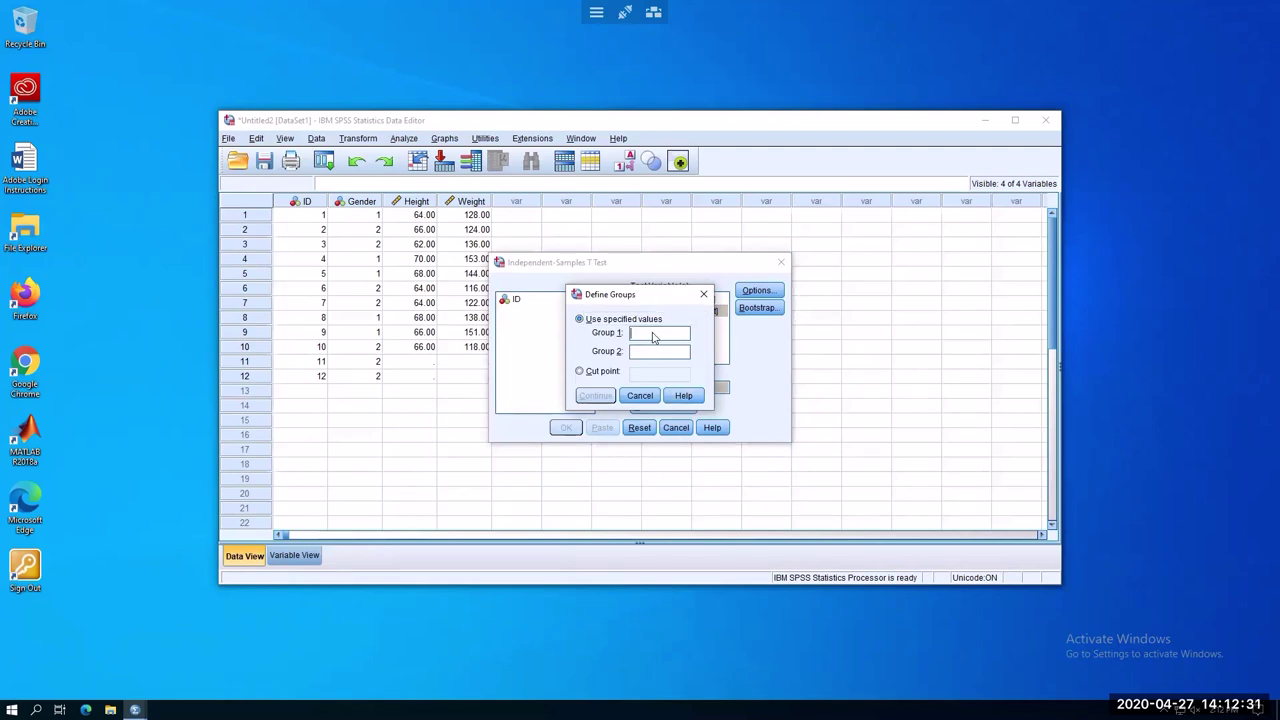
type("1")
type("2")
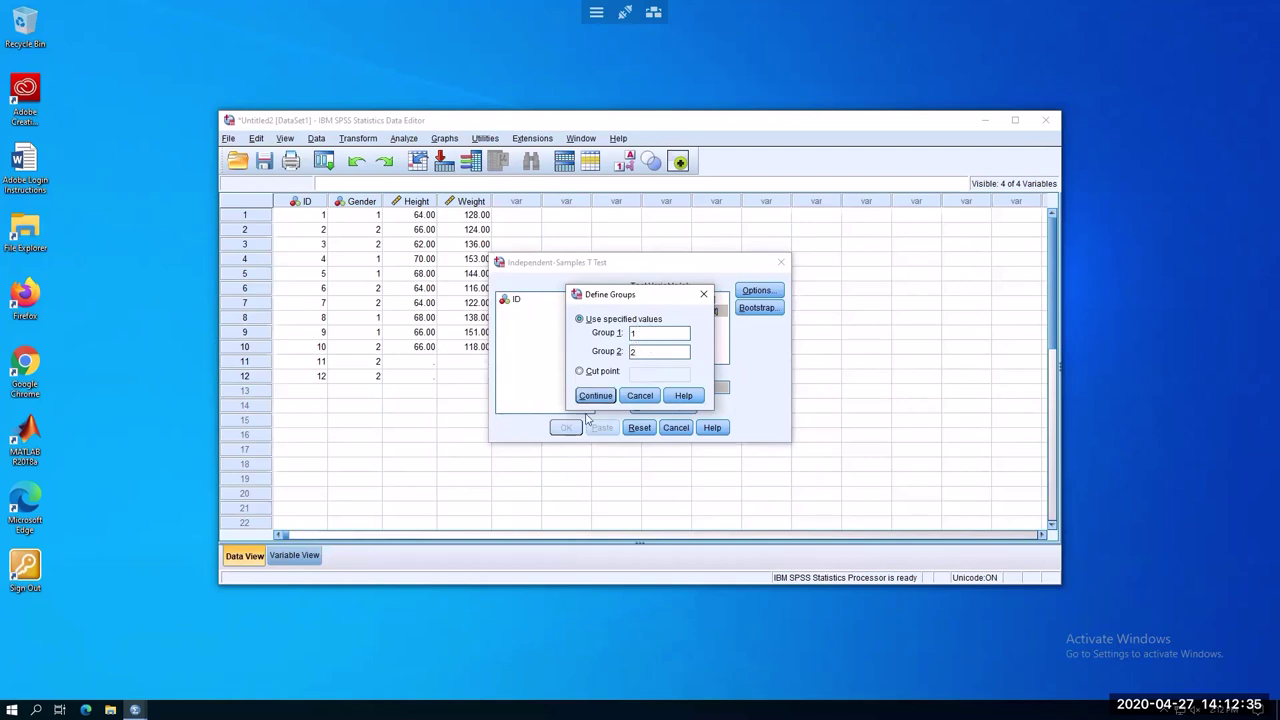
left_click(595, 396)
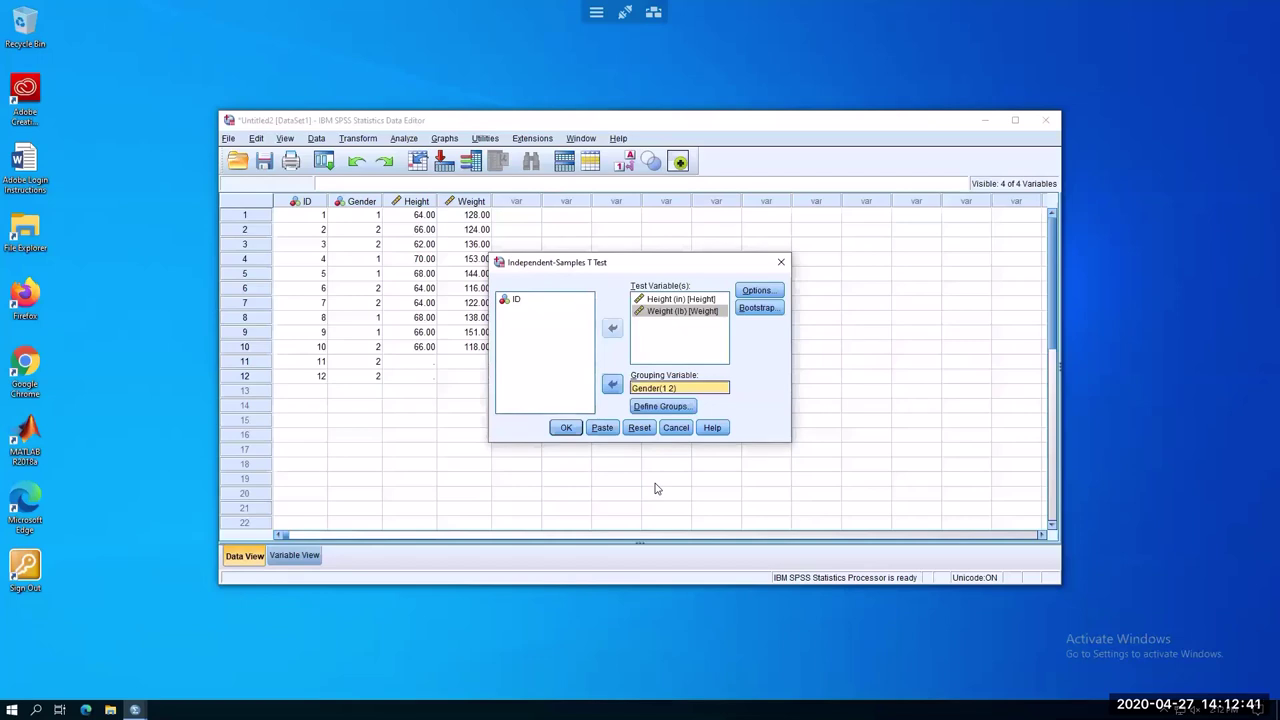
left_click(566, 428)
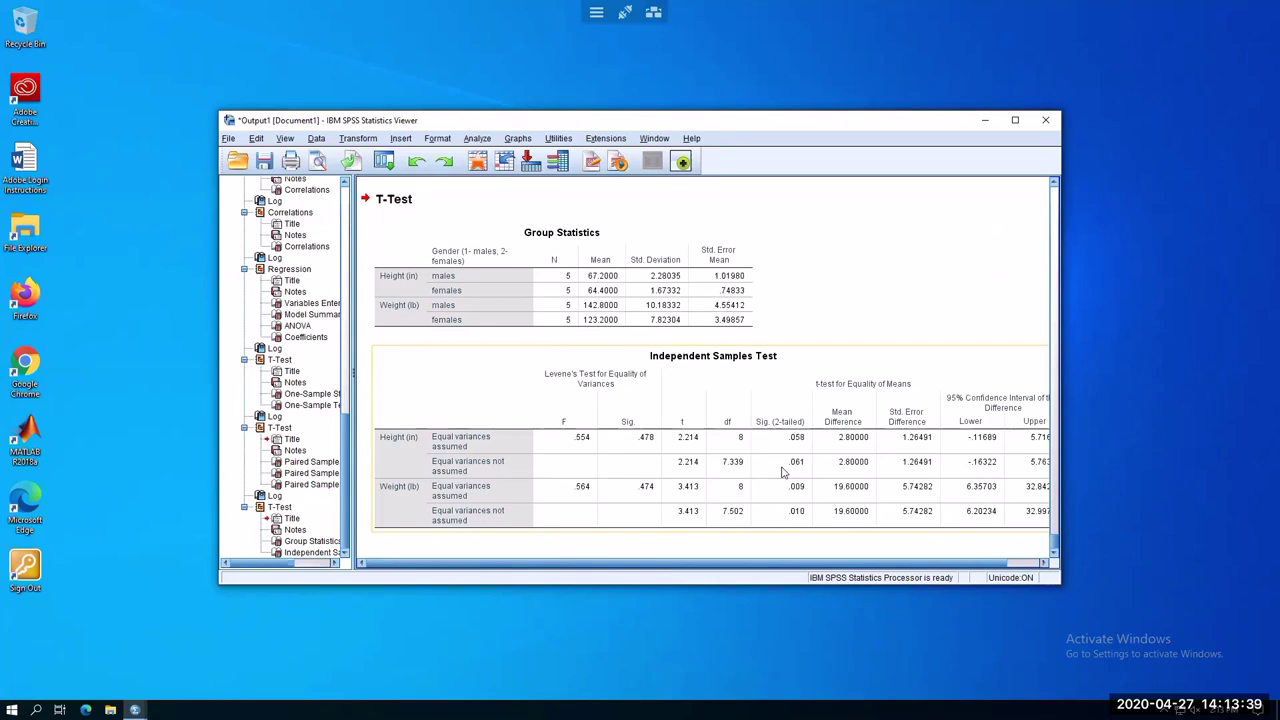
Inspect the Independent Samples Test and Group Statistics tables for height and weight
left_click(442, 428)
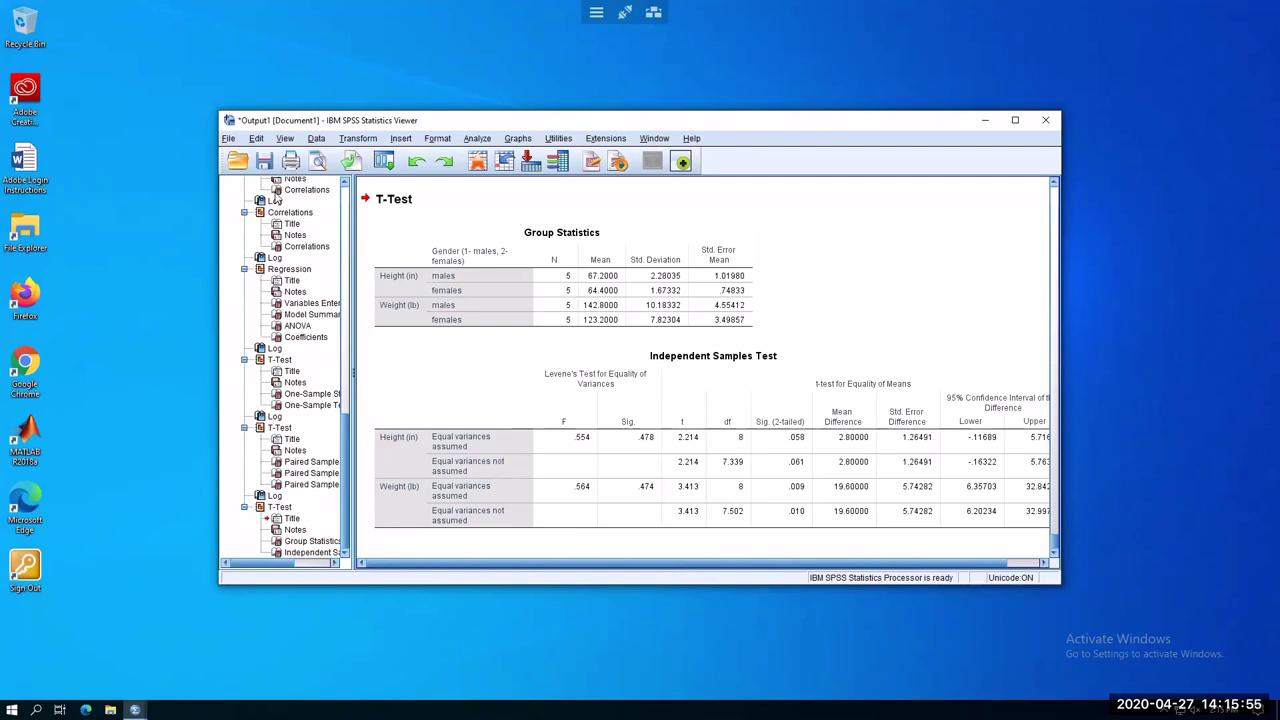
left_click(565, 325)
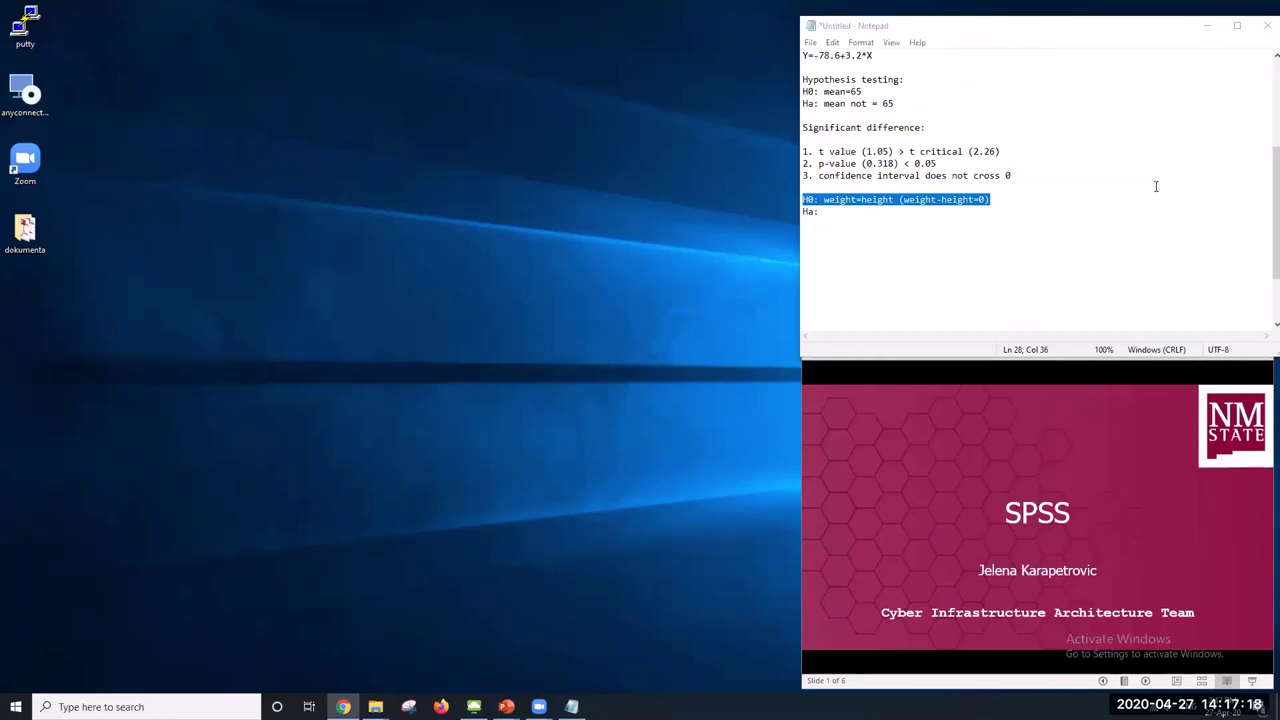
Switch to Chrome's SPSS workshop data sets page and scroll to the end of the list
key("alt+Tab")
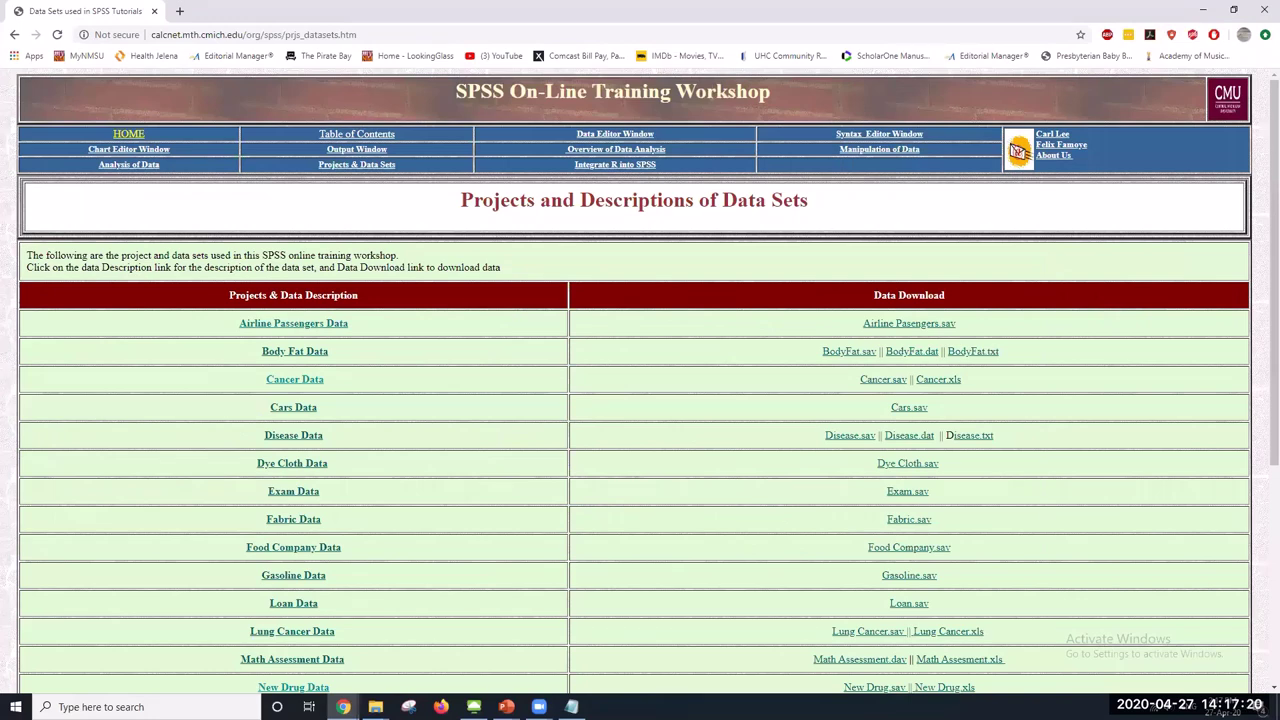
key("alt+Tab")
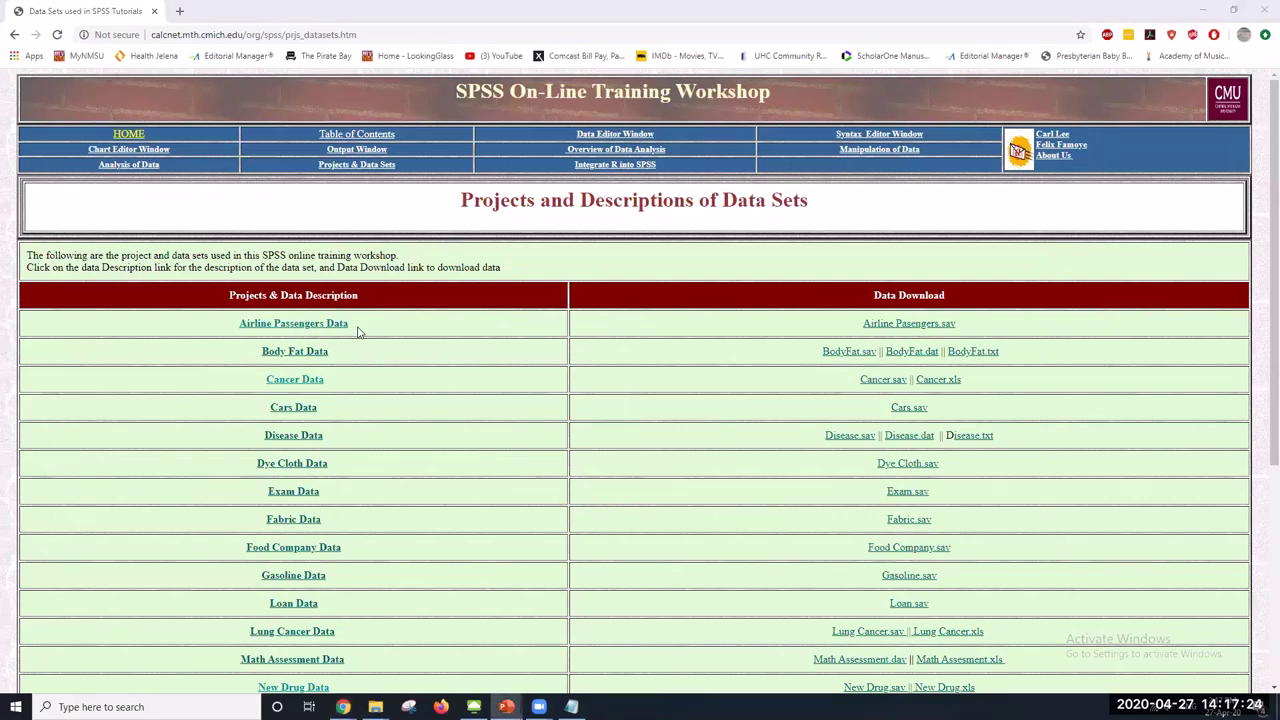
scroll(395, 441, "down", 1)
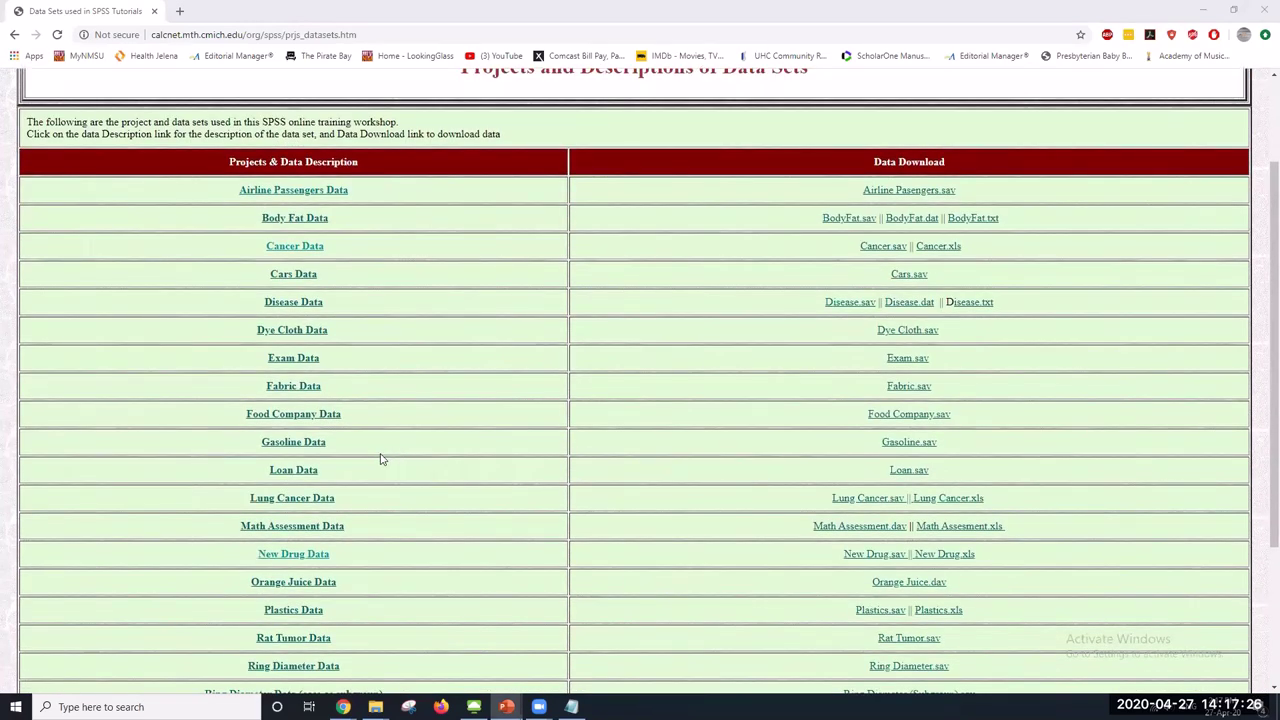
scroll(380, 460, "down", 2)
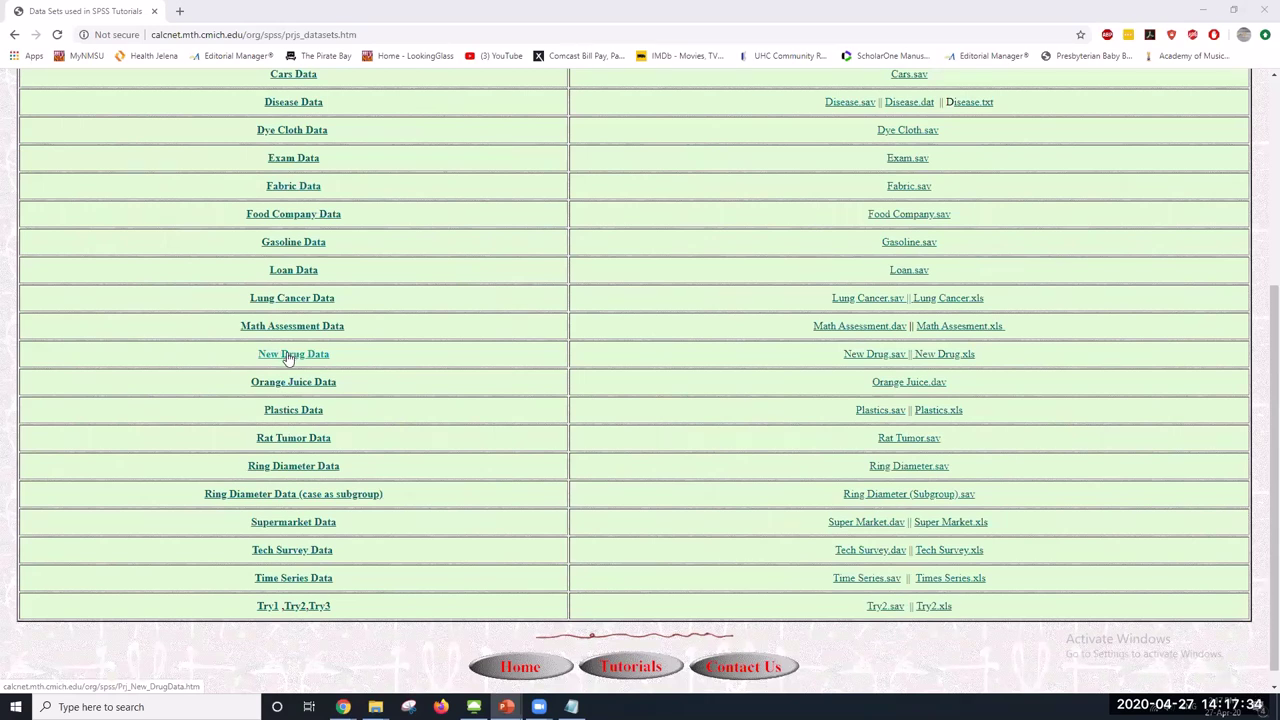
Open the New Drug Data description page and scroll through it to the downloads
left_click(288, 356)
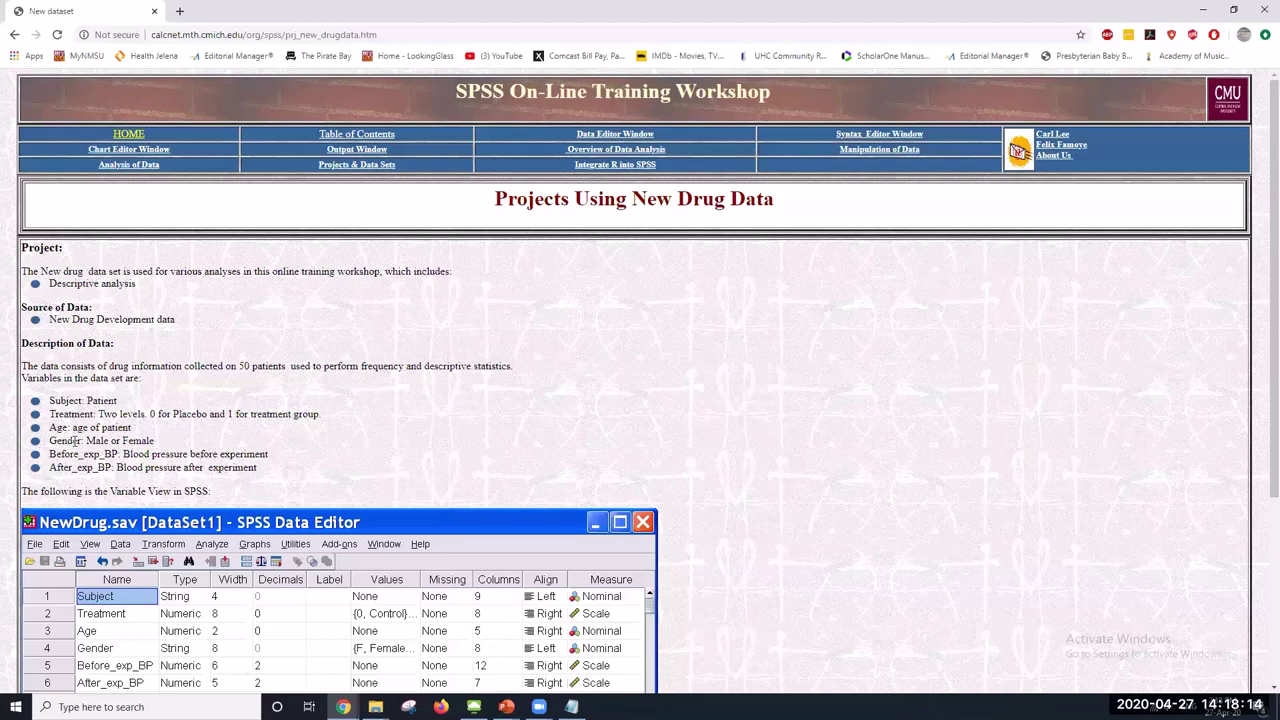
scroll(845, 496, "down", 1)
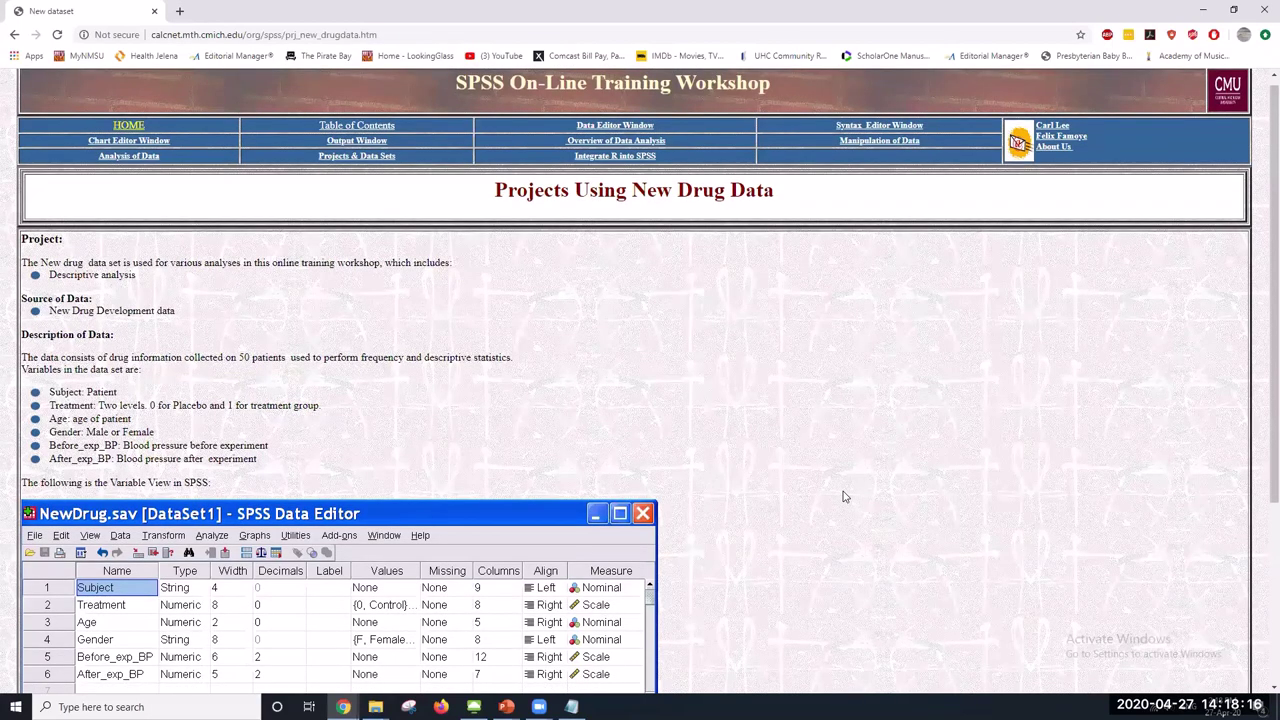
scroll(843, 496, "down", 5)
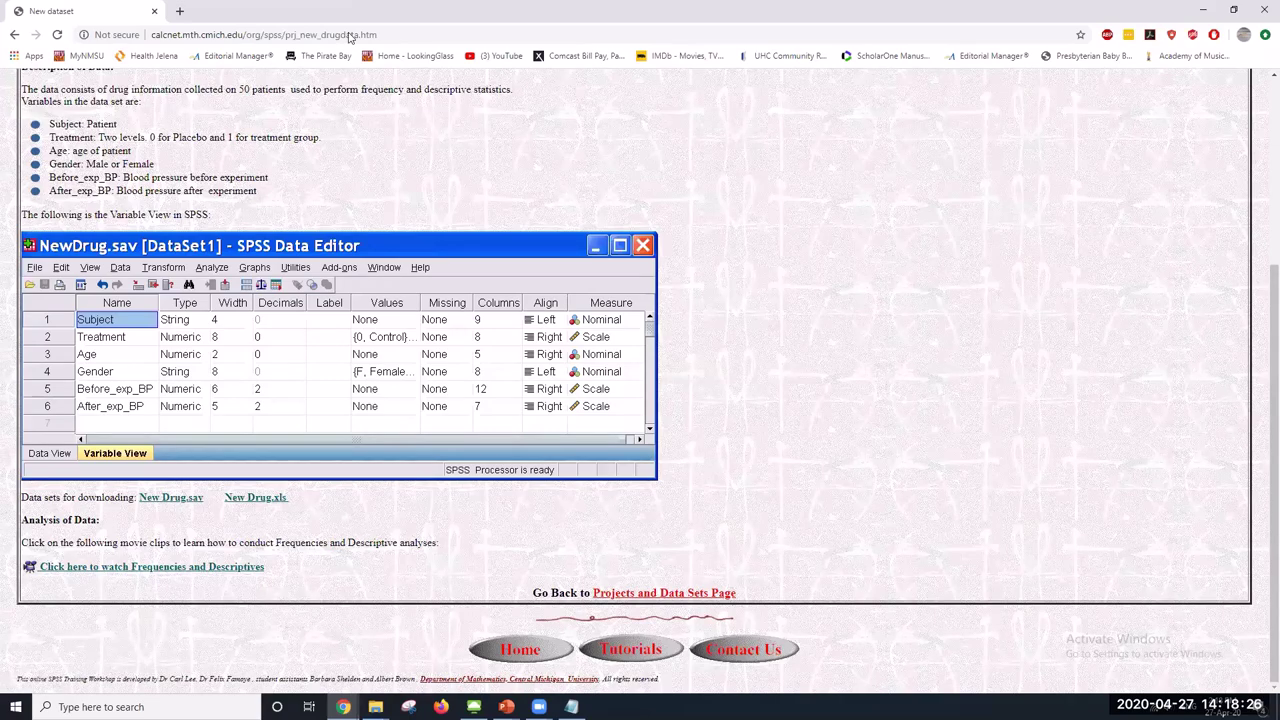
Restore Chrome out of full screen and switch back to the remote SPSS session
key("super+Down")
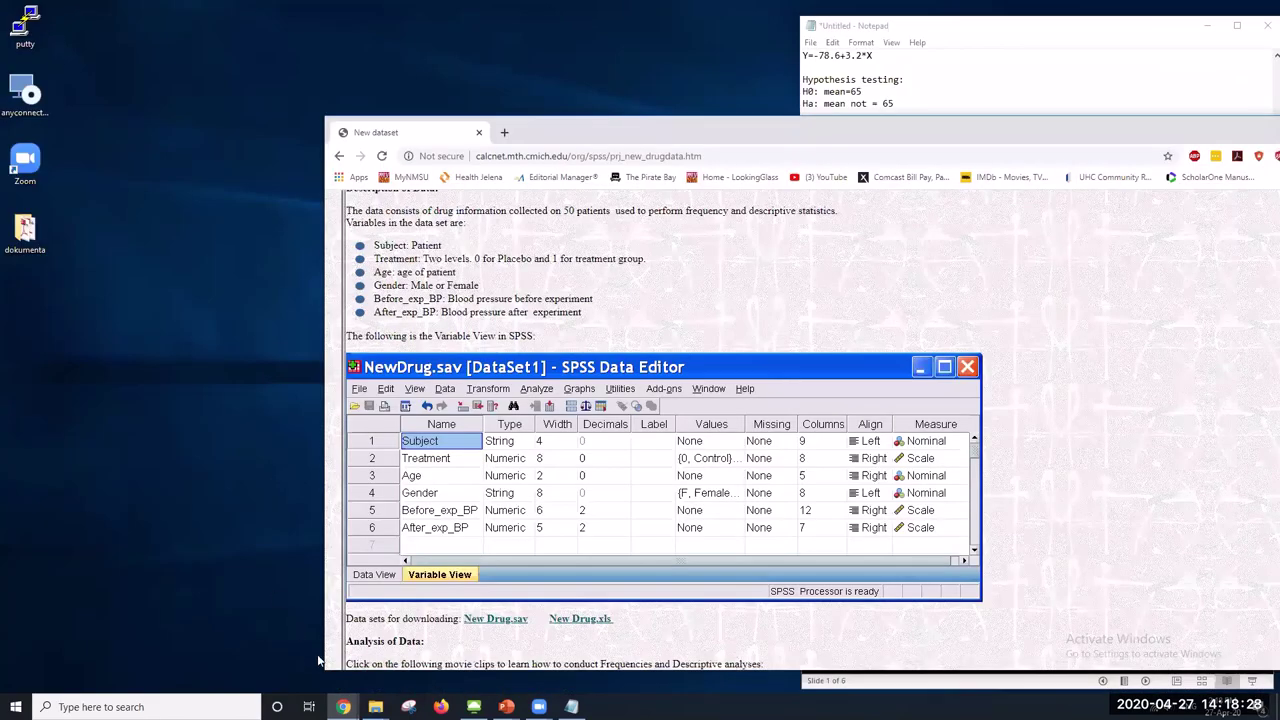
mouse_move(343, 706)
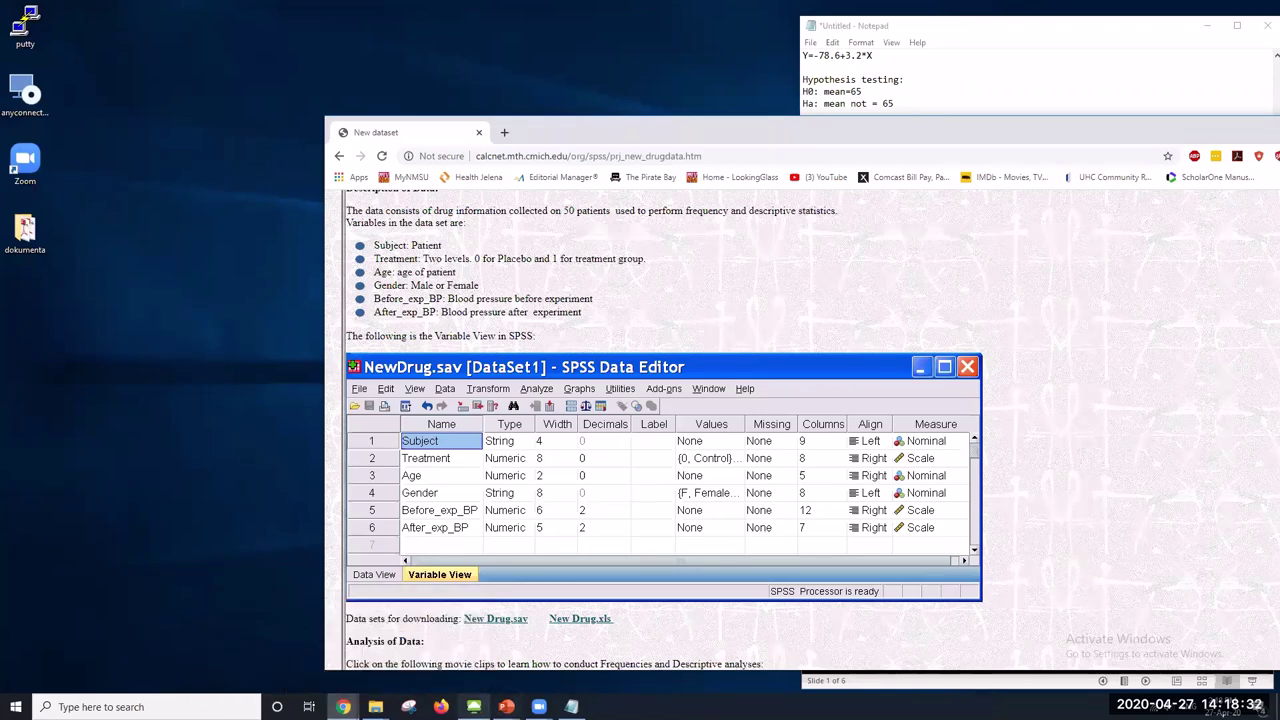
left_click(473, 706)
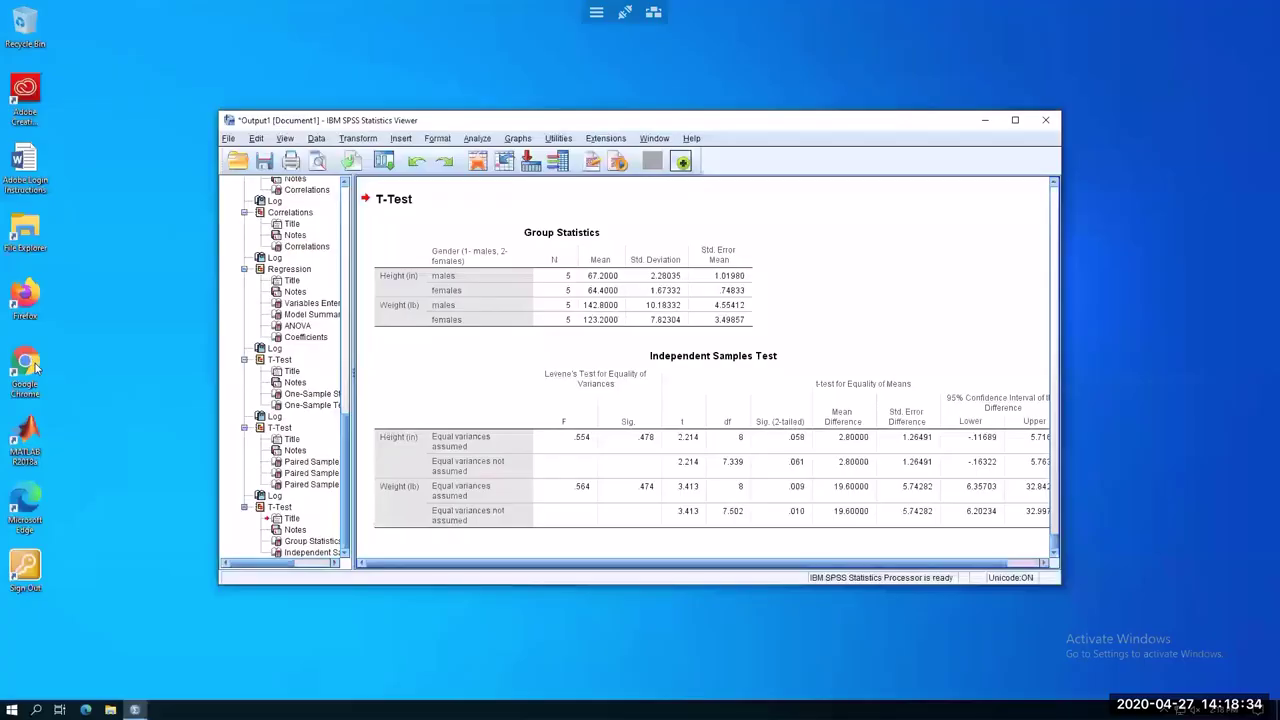
Launch the browser in the remote session and load the pasted SPSS workshop data sets address
left_click(36, 368)
double_click(36, 368)
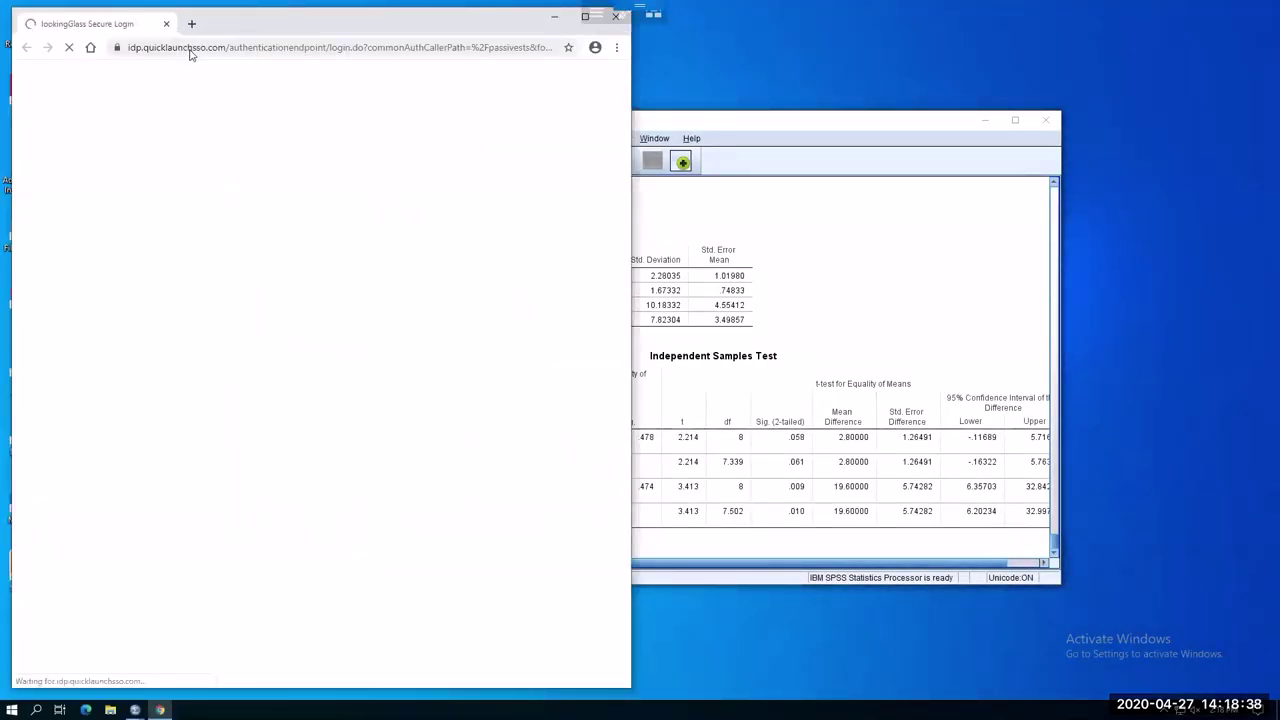
left_click(200, 48)
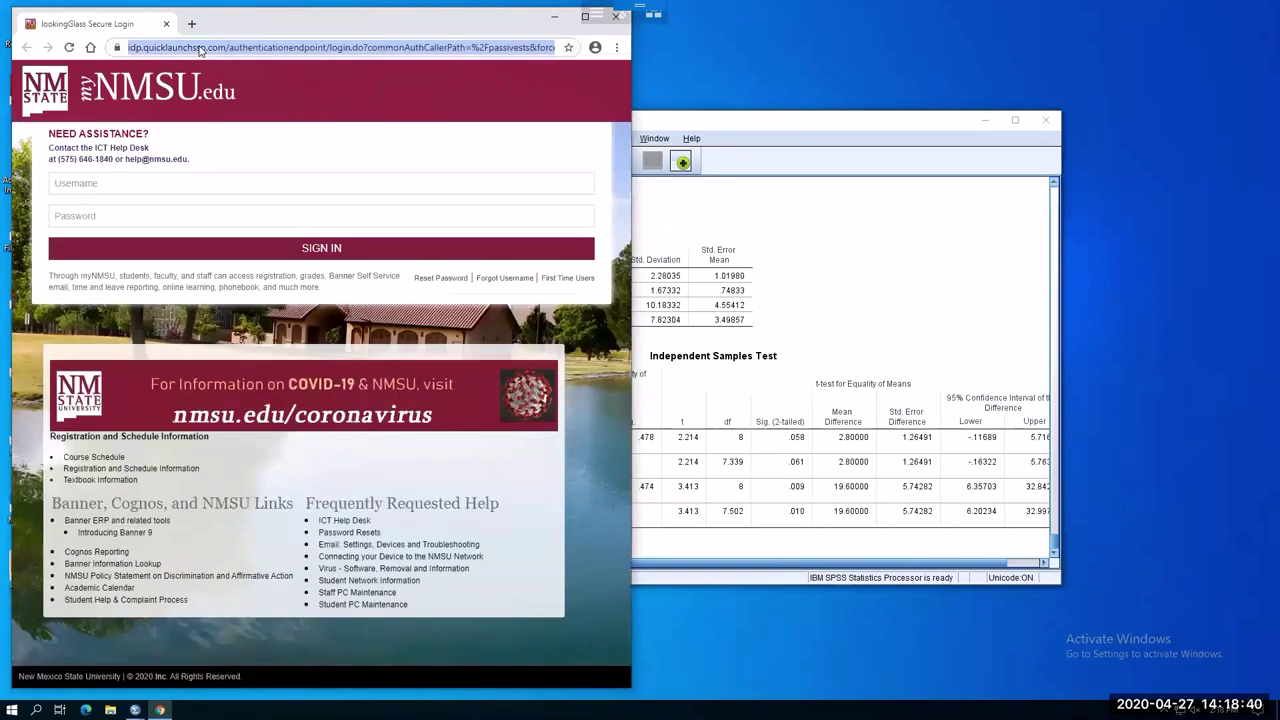
type("calcnet.mth.cmich.edu/org/spss/prjs_datasets.htm")
key("Return")
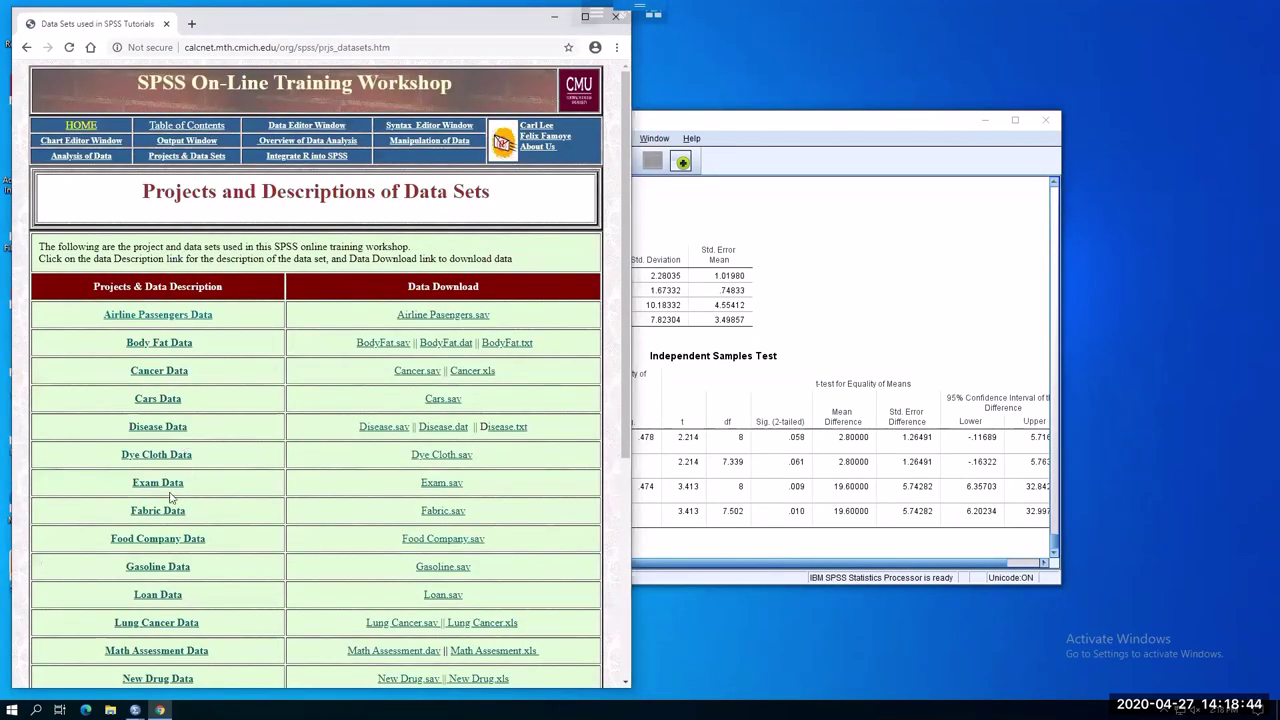
Open the New Drug Data project page and scroll down to its download links
scroll(172, 560, "down", 4)
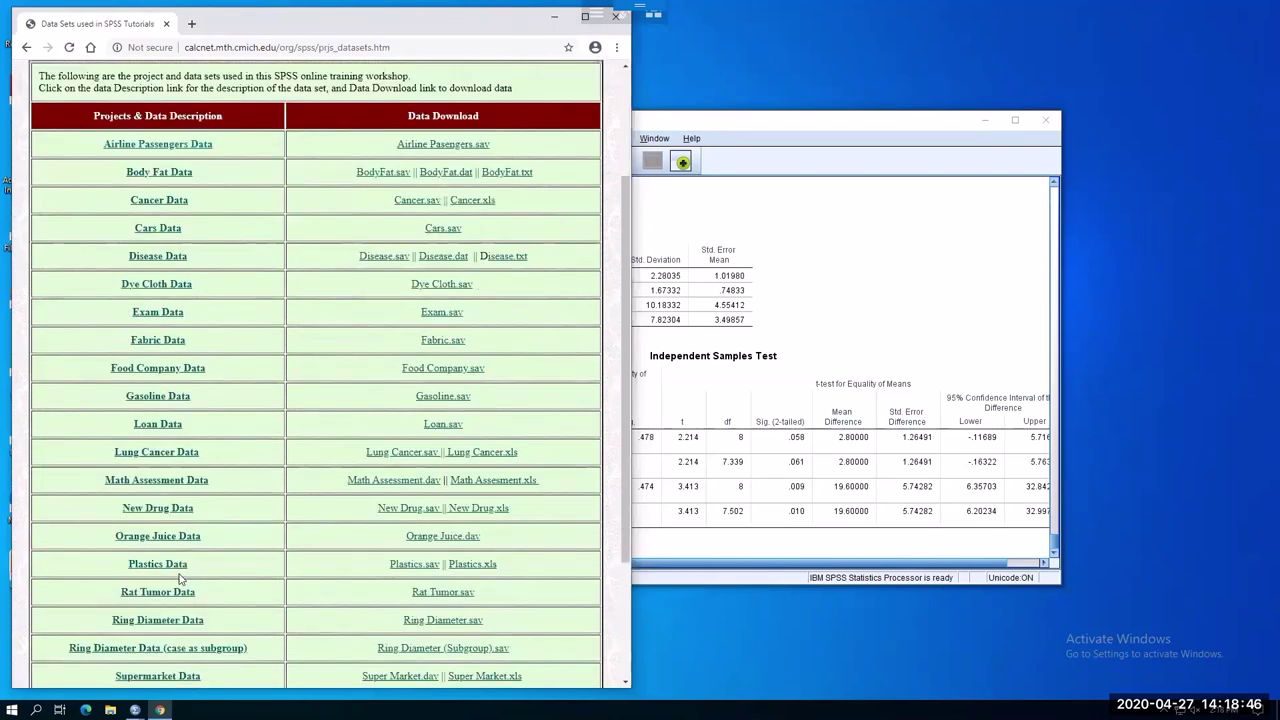
scroll(185, 572, "down", 3)
left_click(173, 325)
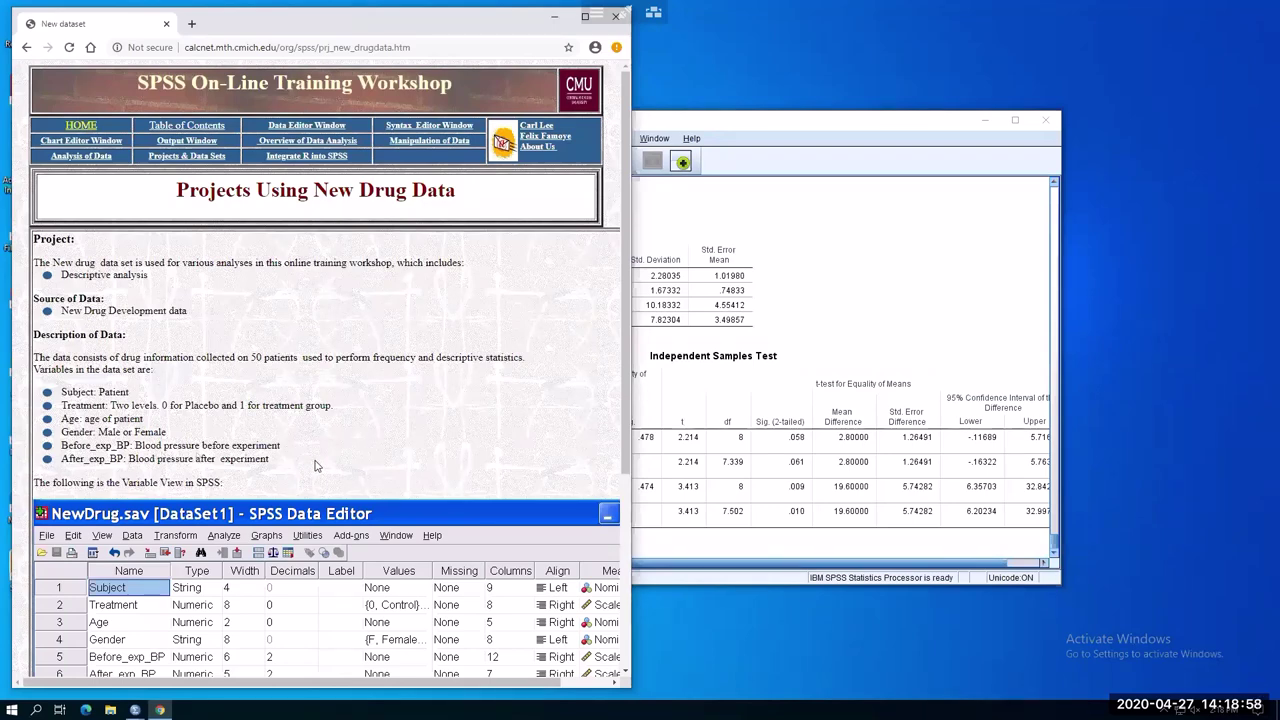
scroll(326, 471, "down", 2)
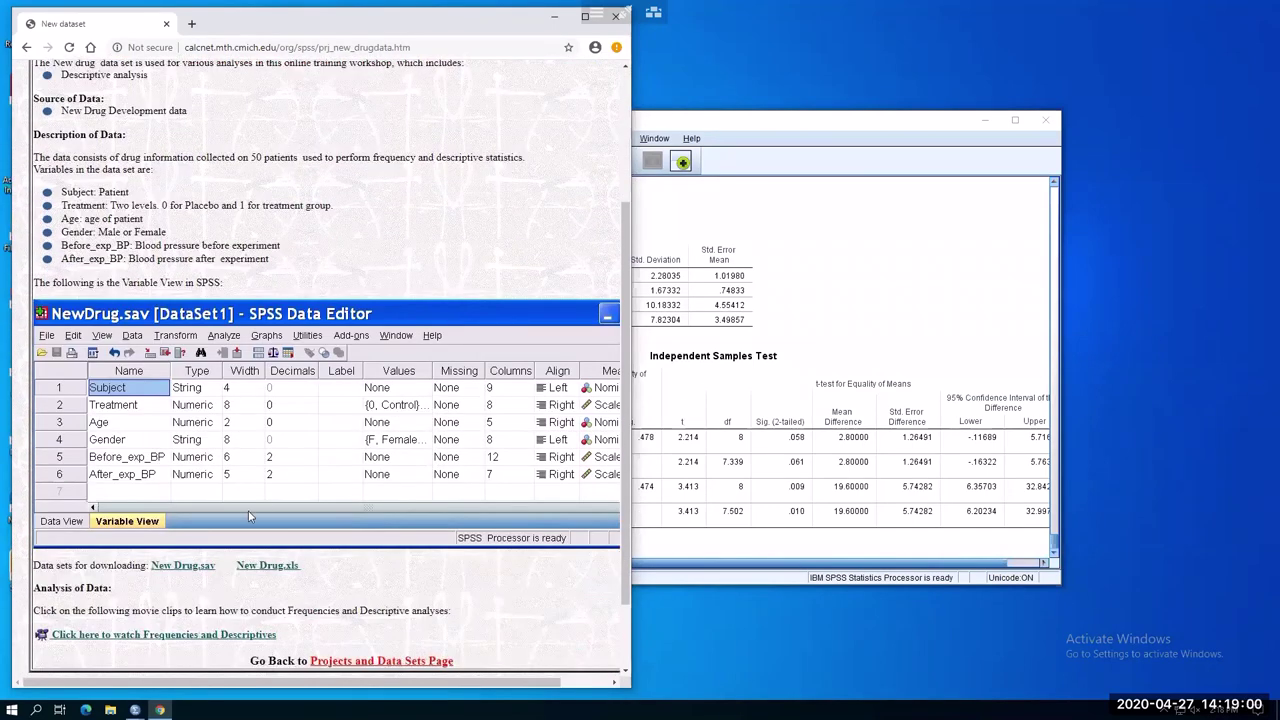
scroll(195, 507, "down", 1)
Download New Drug.sav and open it in SPSS as DataSet2, accepting the encoding prompt
left_click(194, 505)
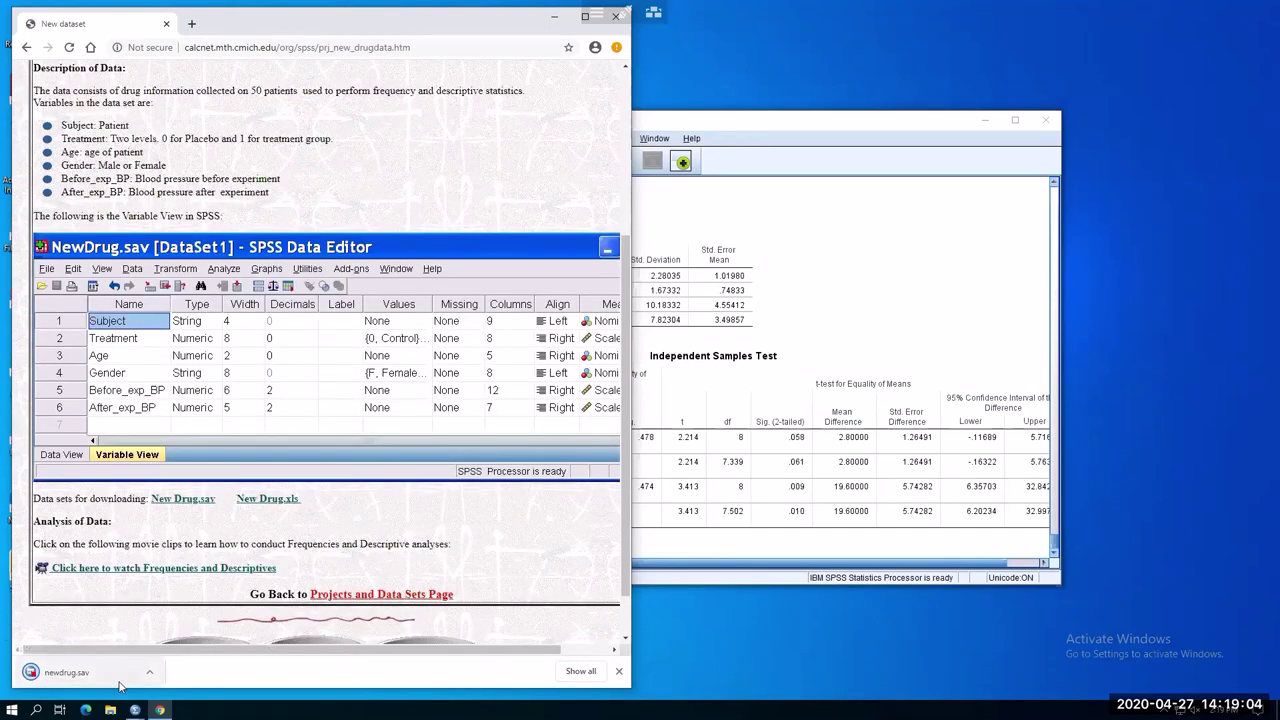
left_click(105, 677)
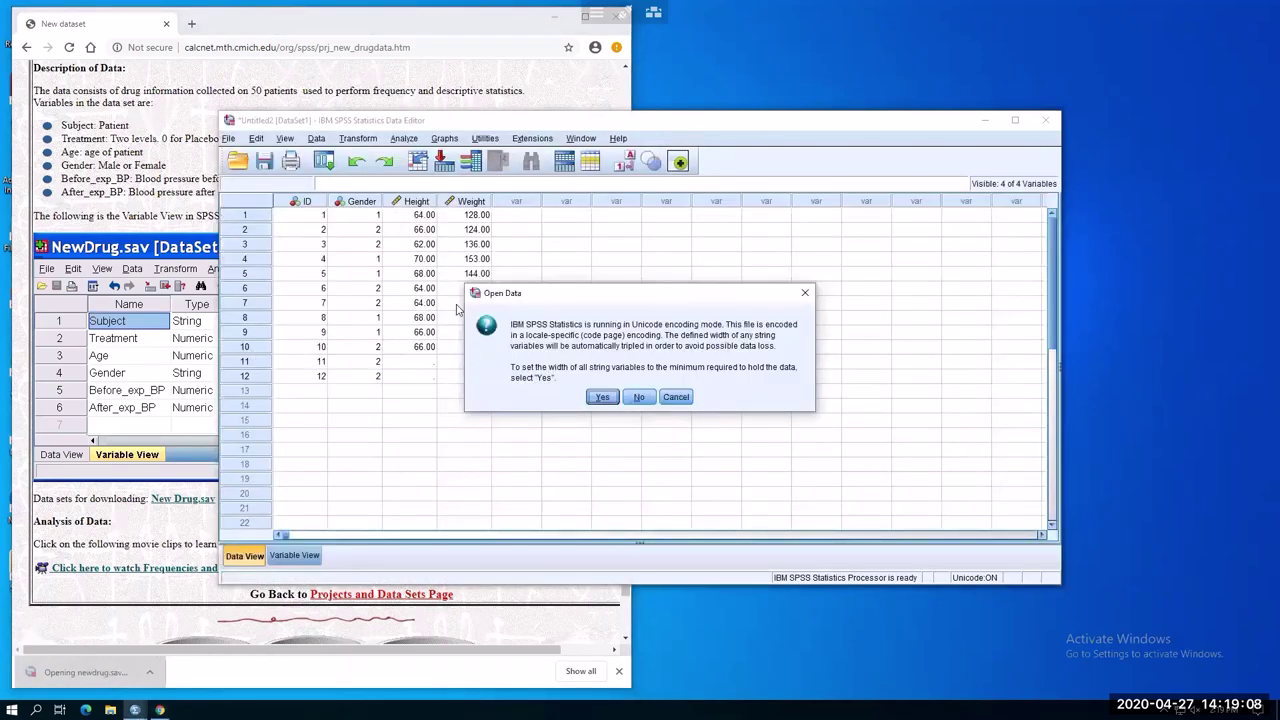
left_click(612, 399)
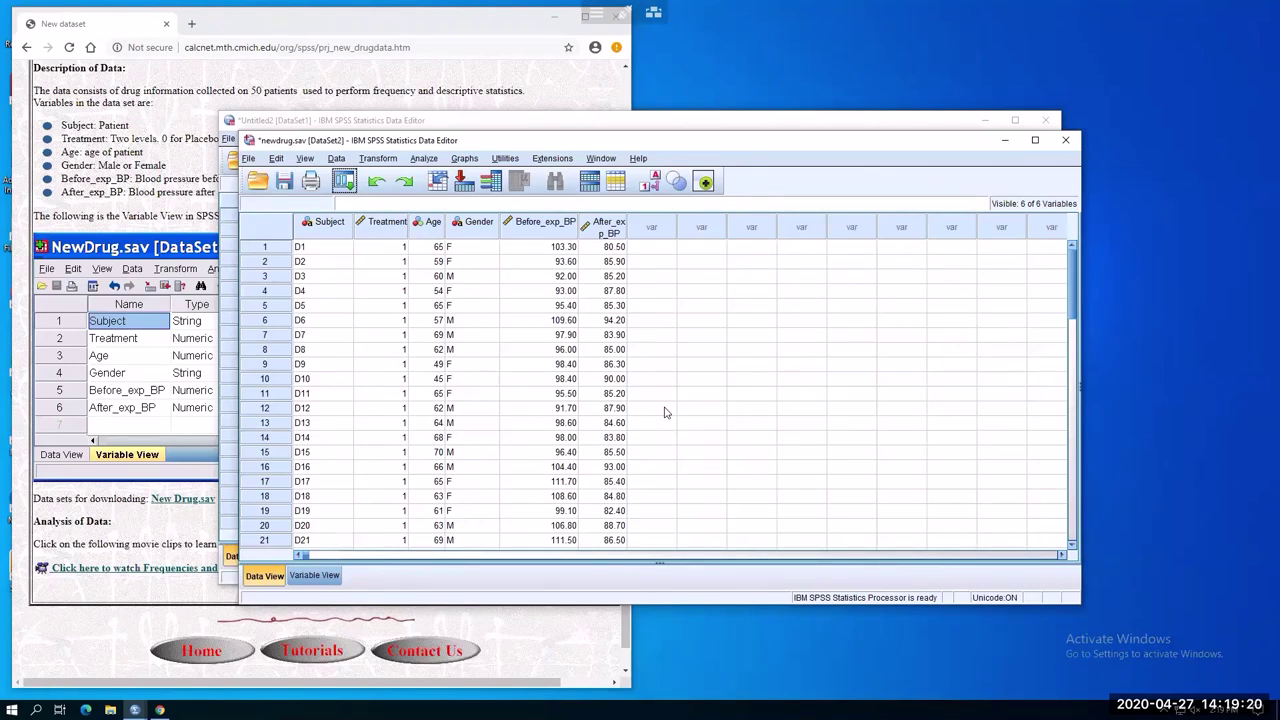
left_click(229, 22)
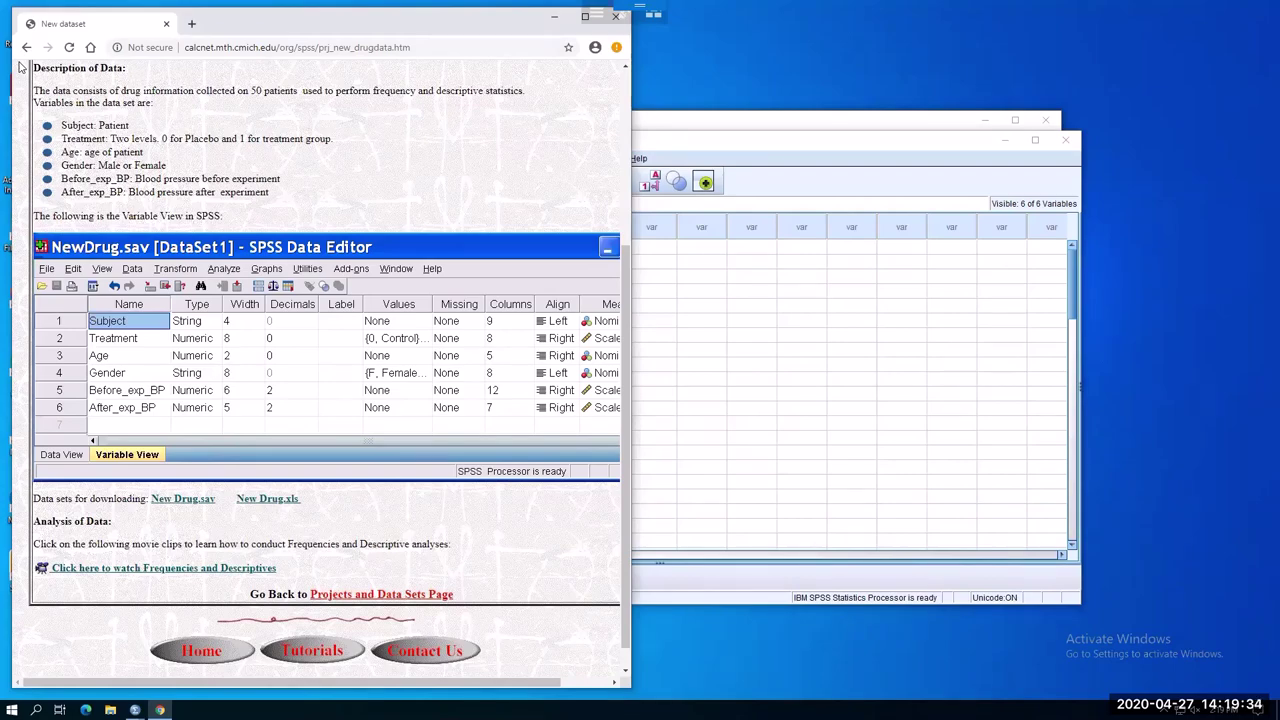
scroll(21, 58, "up", 2)
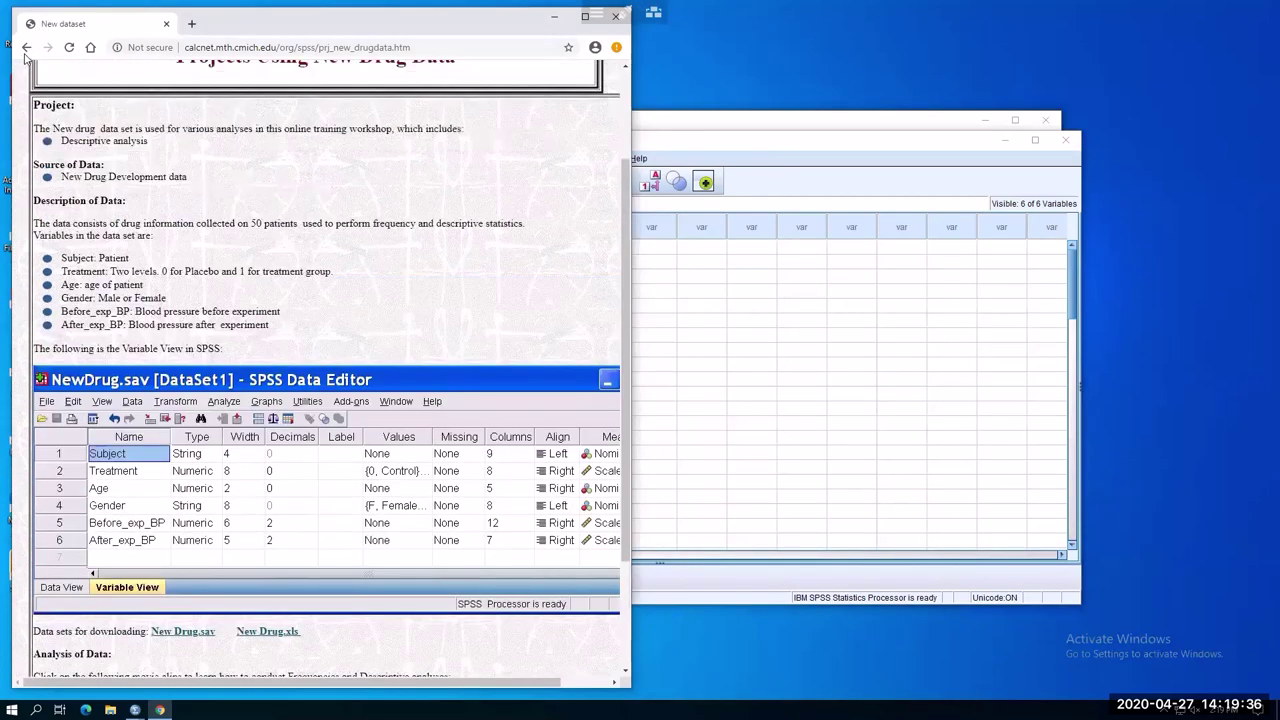
scroll(21, 58, "up", 1)
scroll(388, 342, "up", 1)
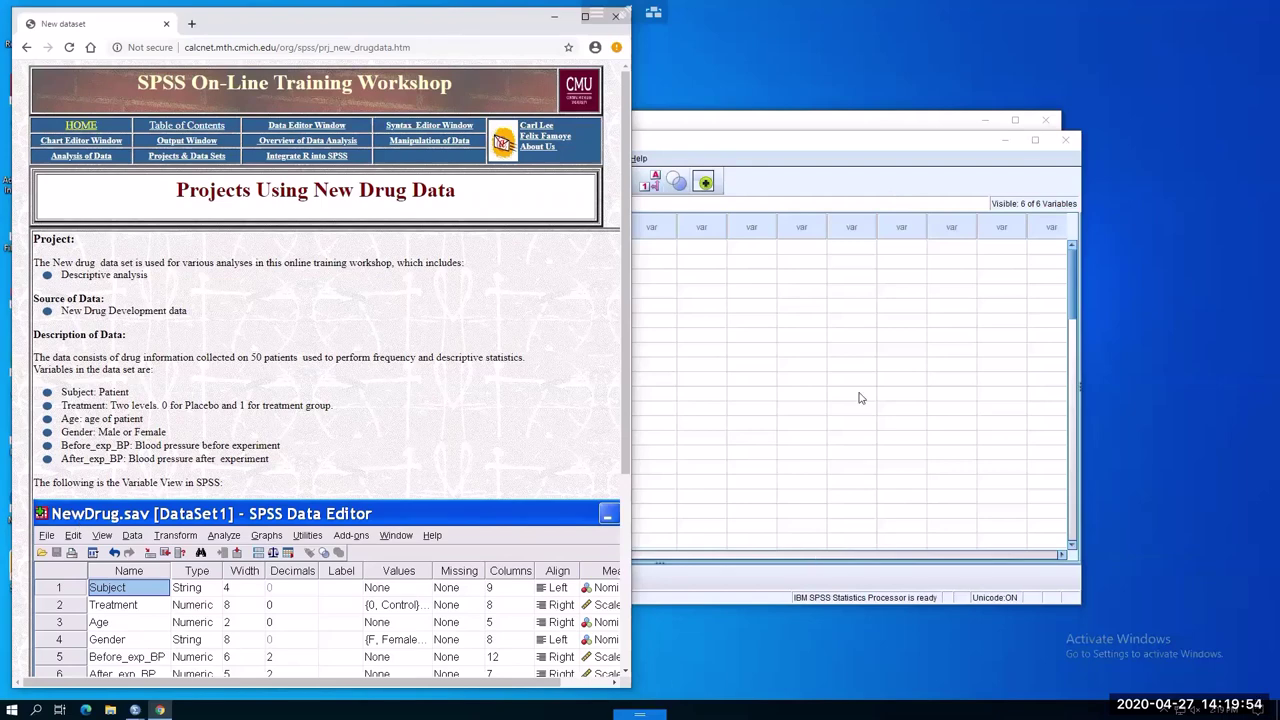
left_click(718, 394)
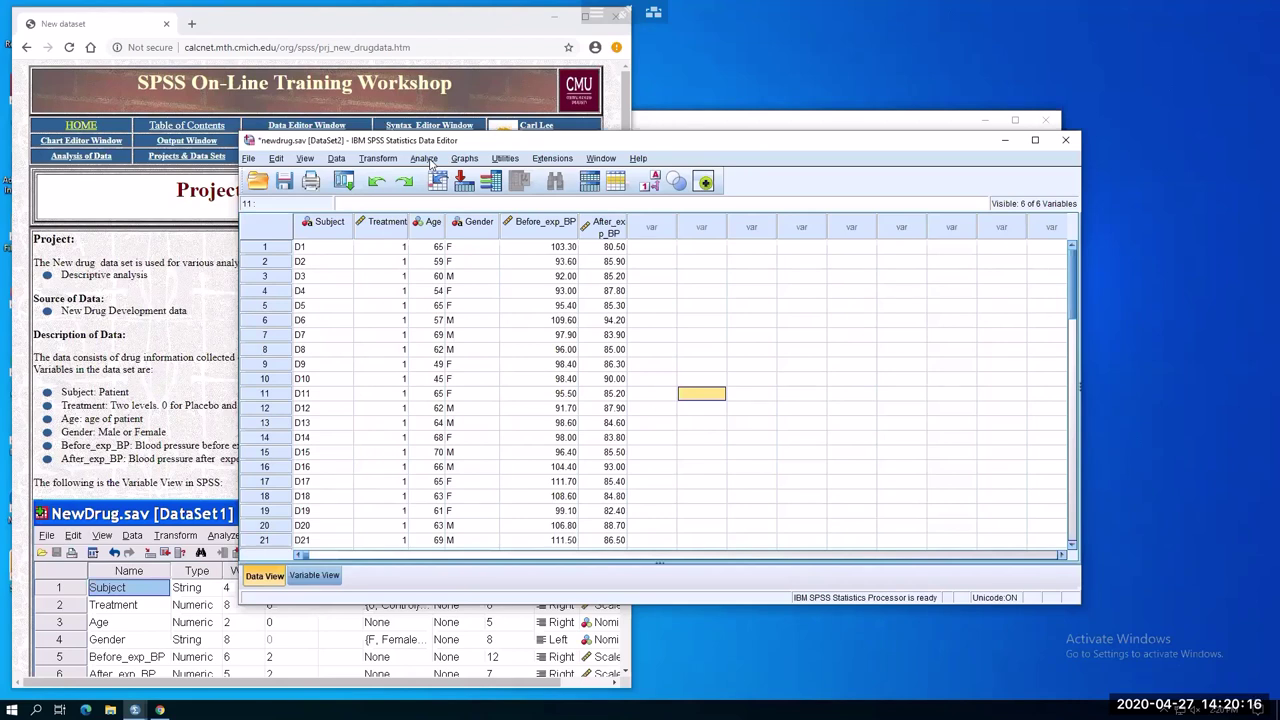
Run Frequencies on Gender and Treatment (26 Female/24 Male; 22 Control/28 Newdrug)
left_click(430, 161)
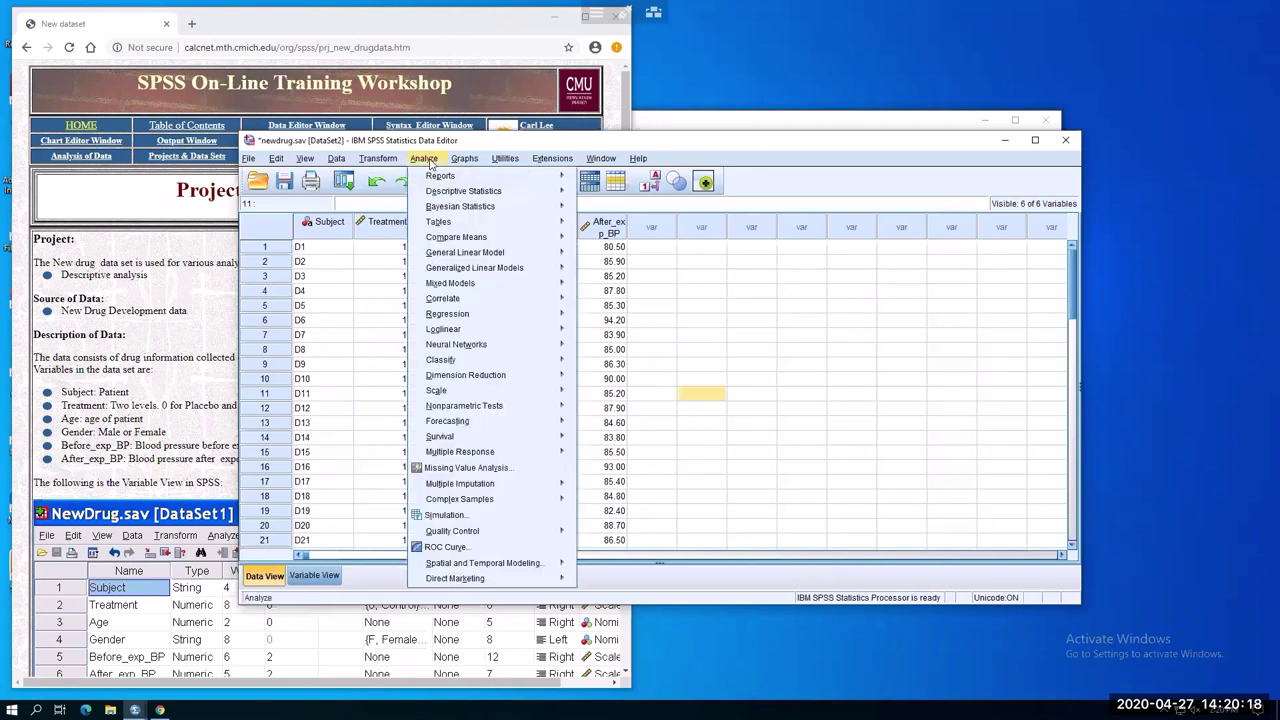
mouse_move(440, 196)
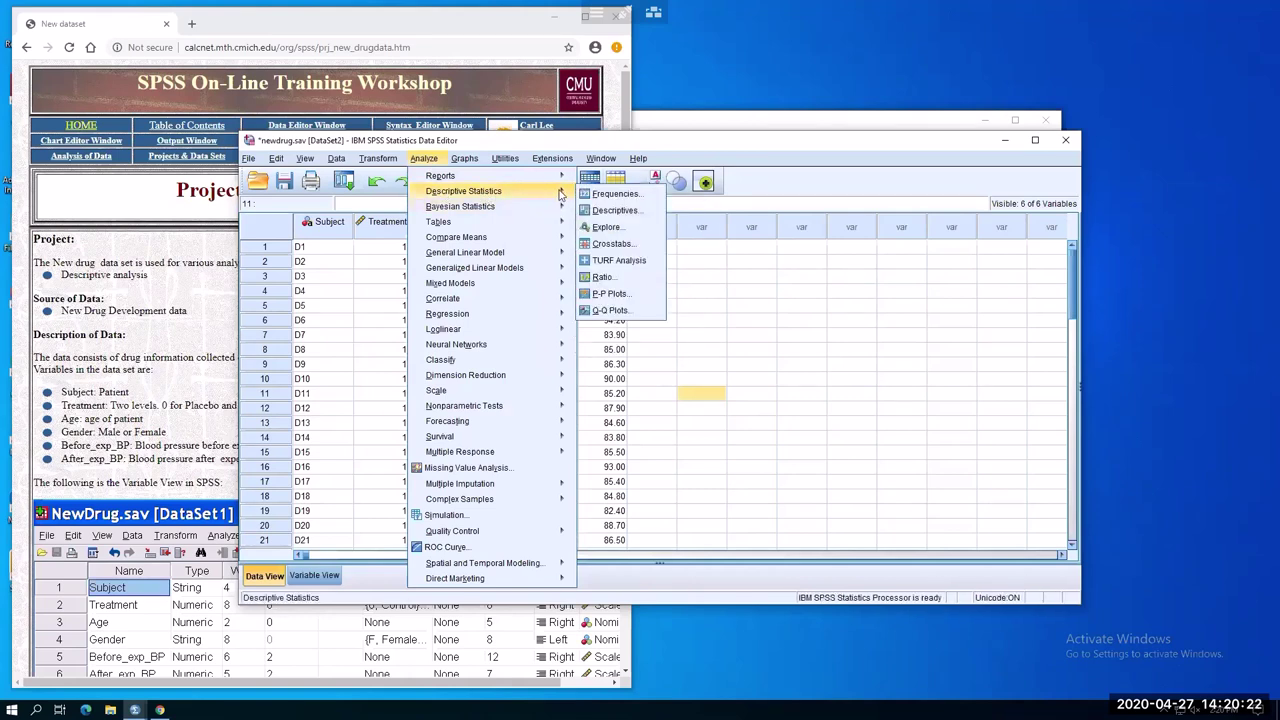
left_click(612, 194)
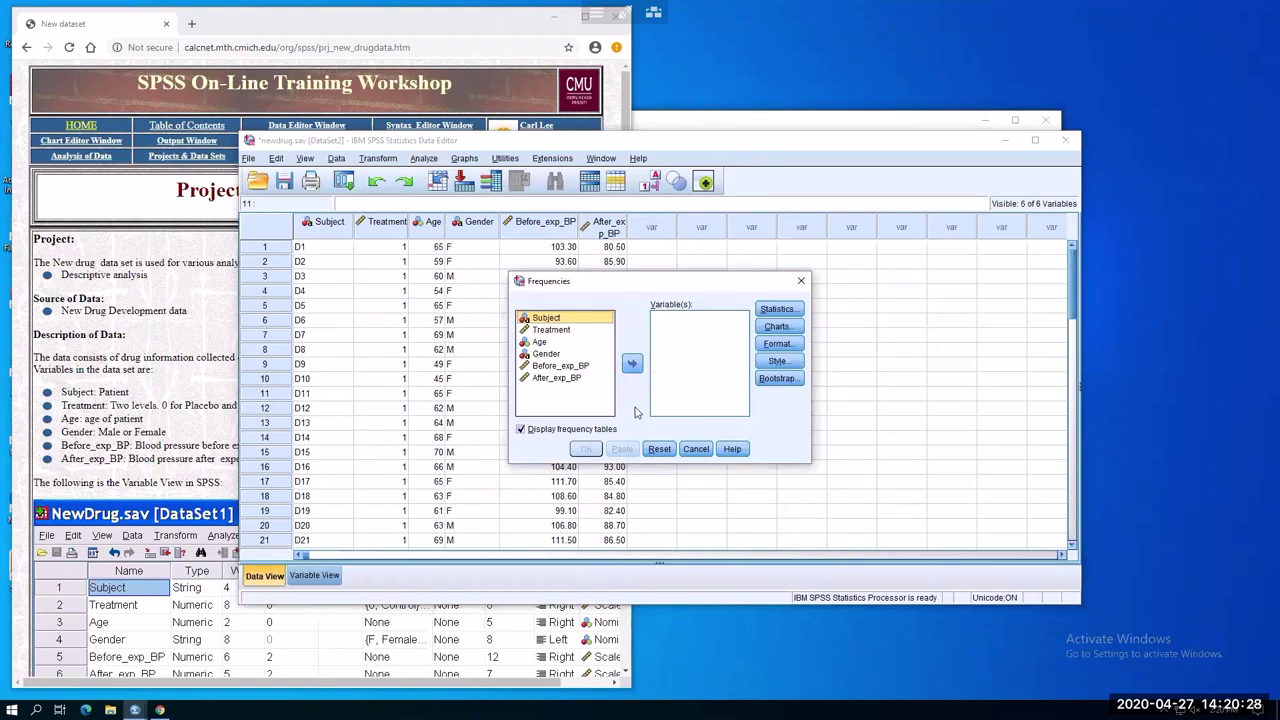
left_click(556, 354)
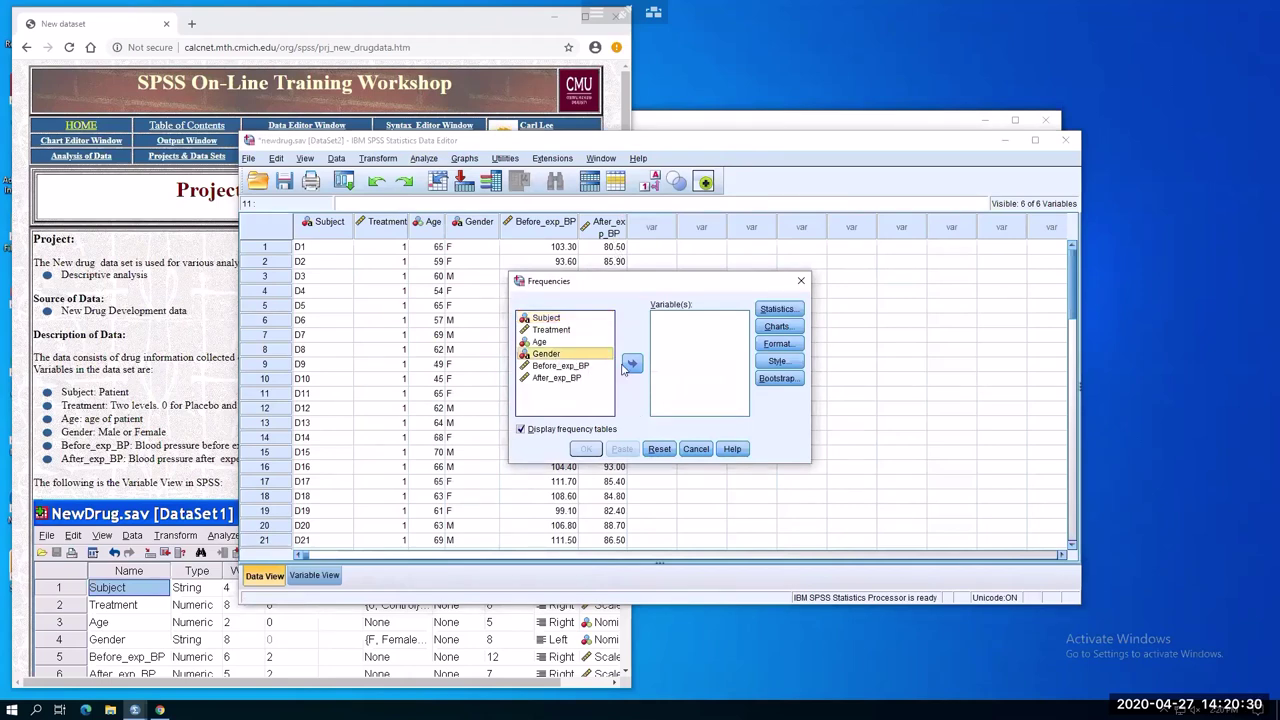
left_click(632, 366)
left_click(558, 331)
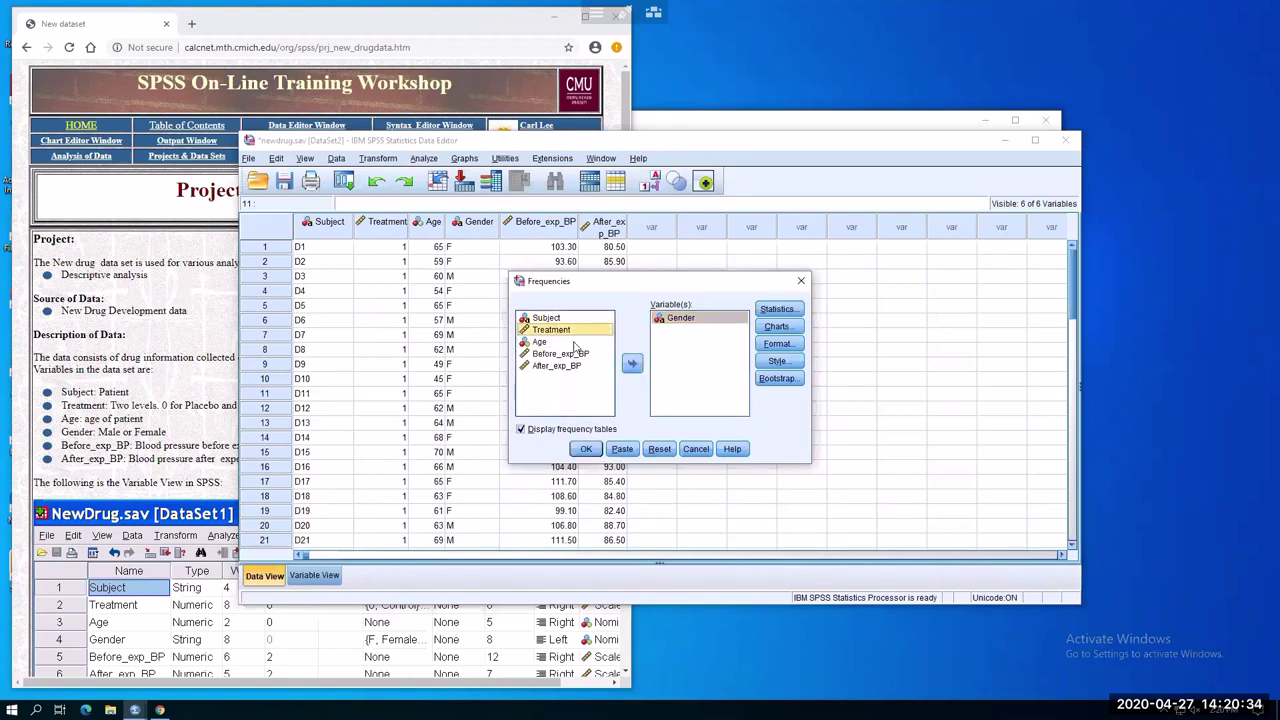
left_click(632, 366)
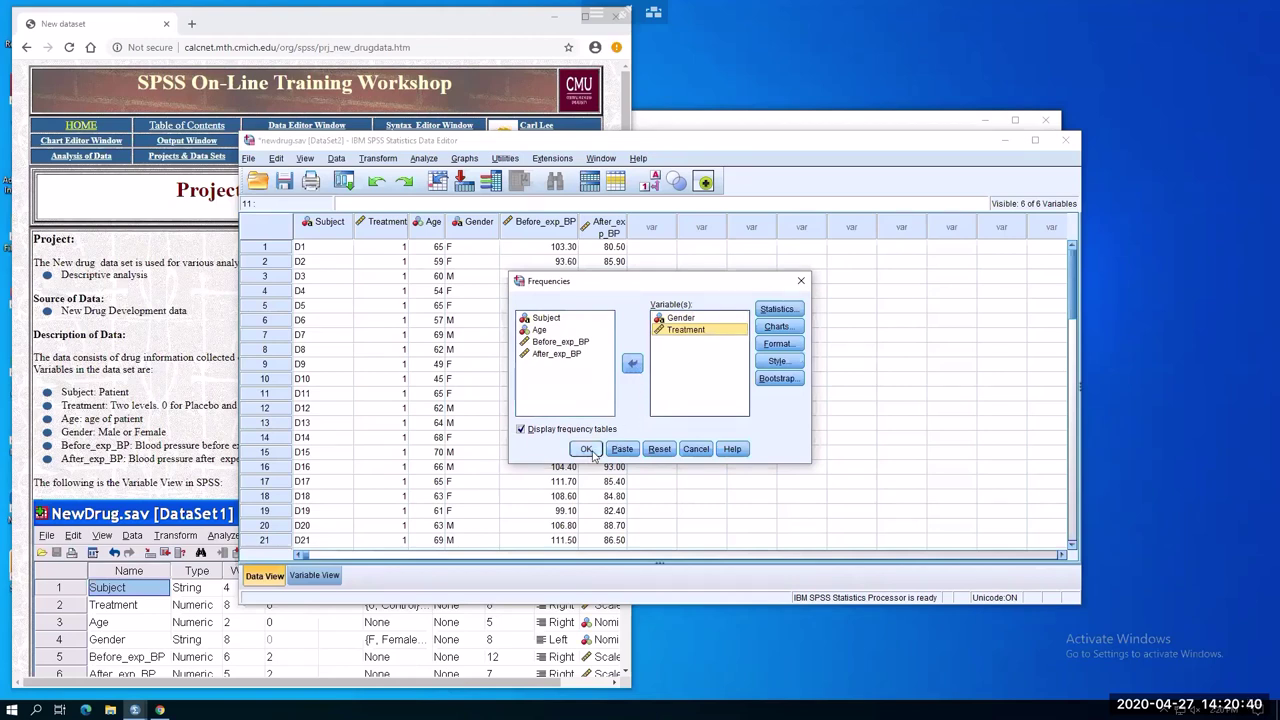
left_click(588, 449)
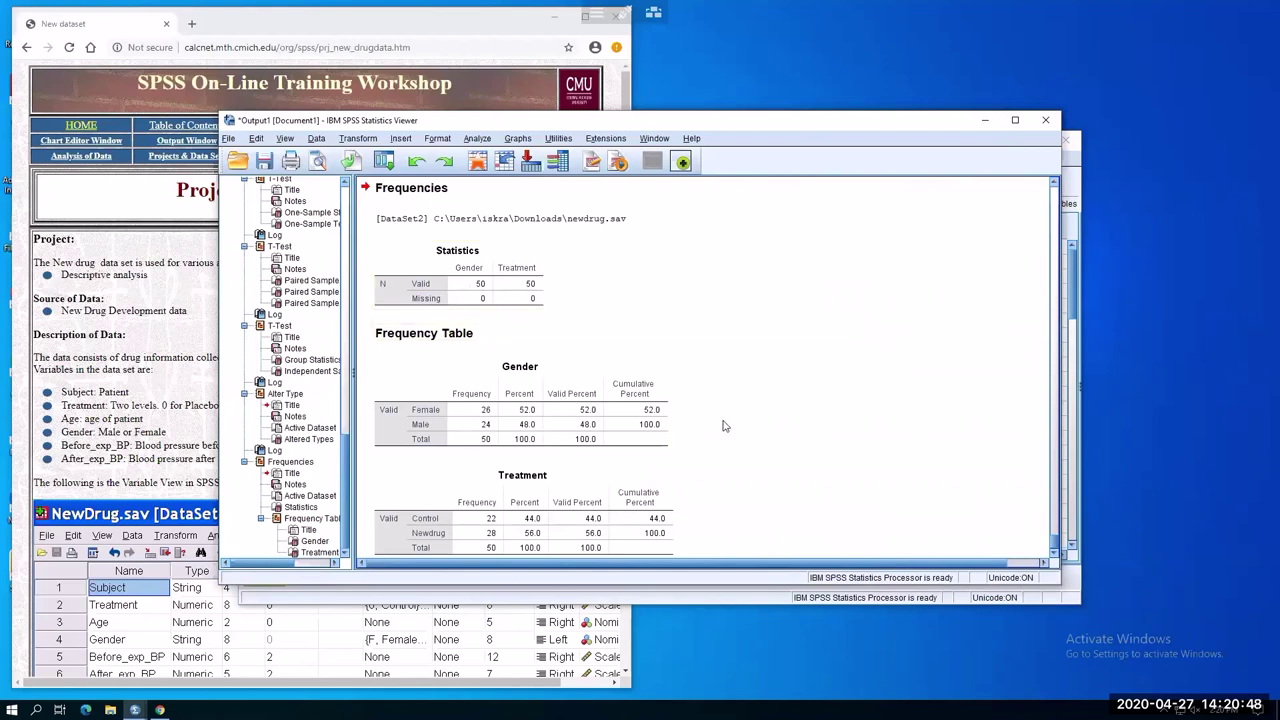
scroll(722, 426, "down", 1)
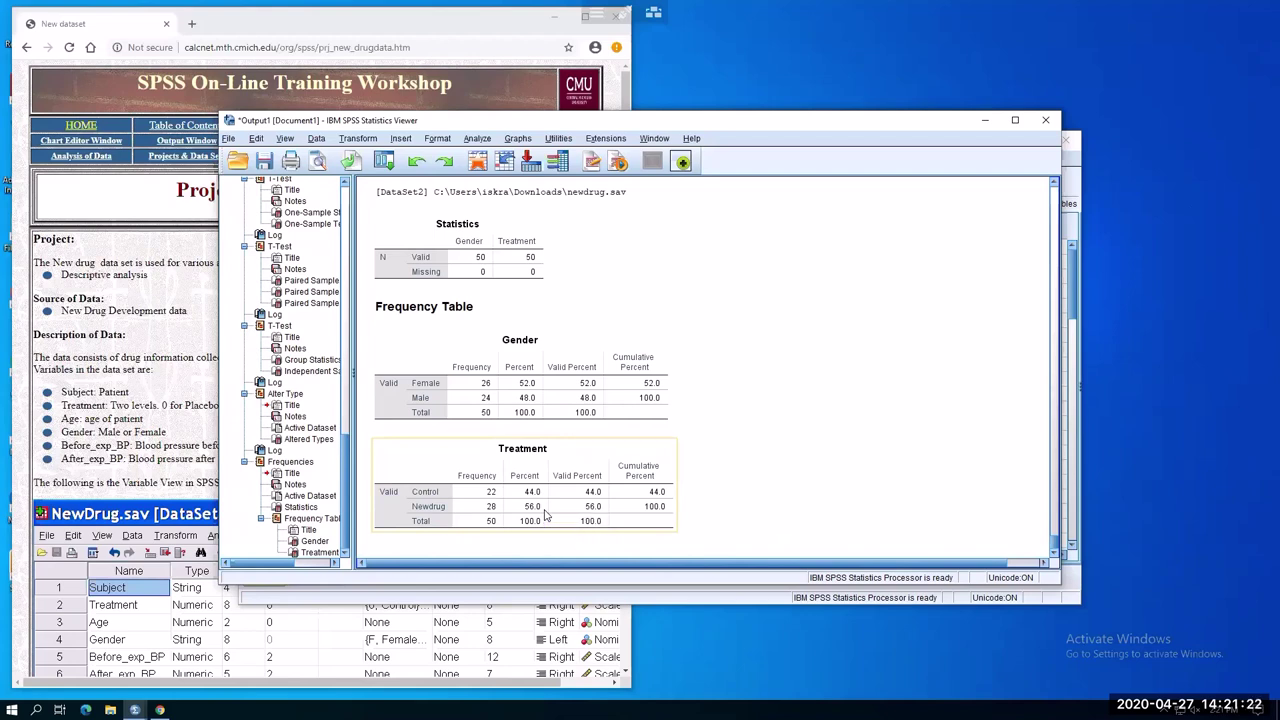
Rerun Frequencies on Gender and Treatment and scroll down to the new tables
left_click(477, 139)
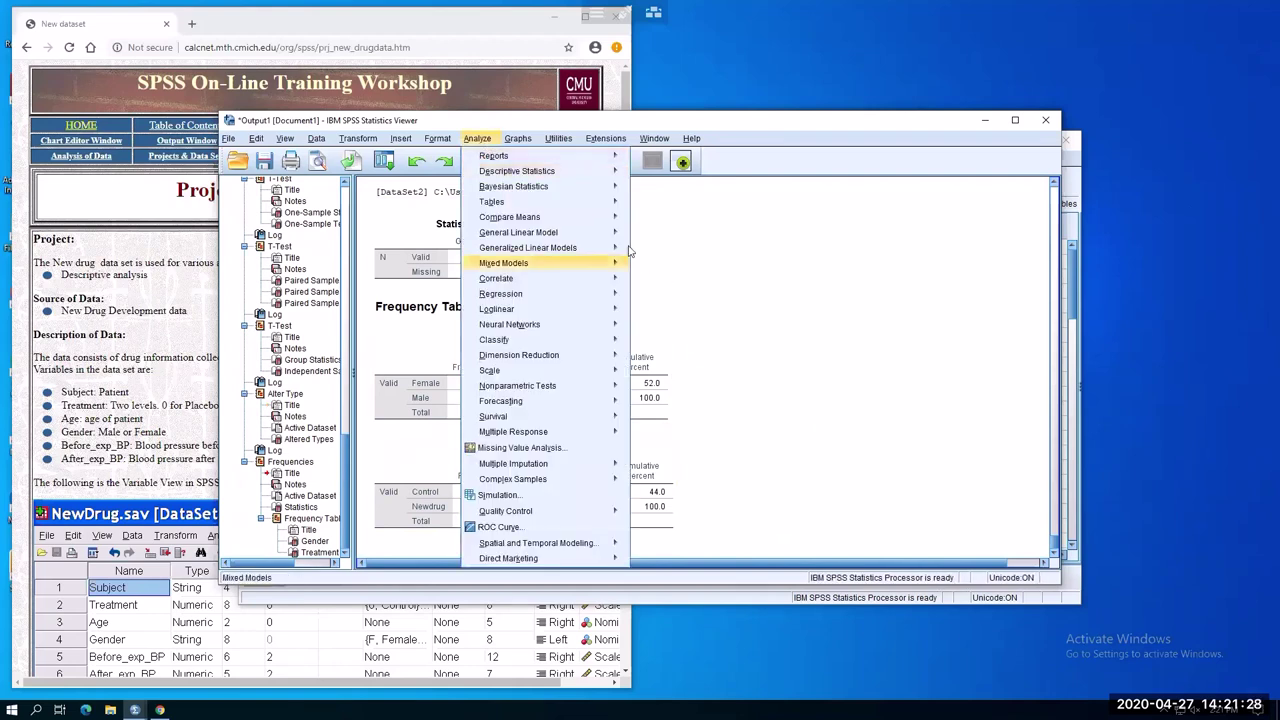
mouse_move(575, 174)
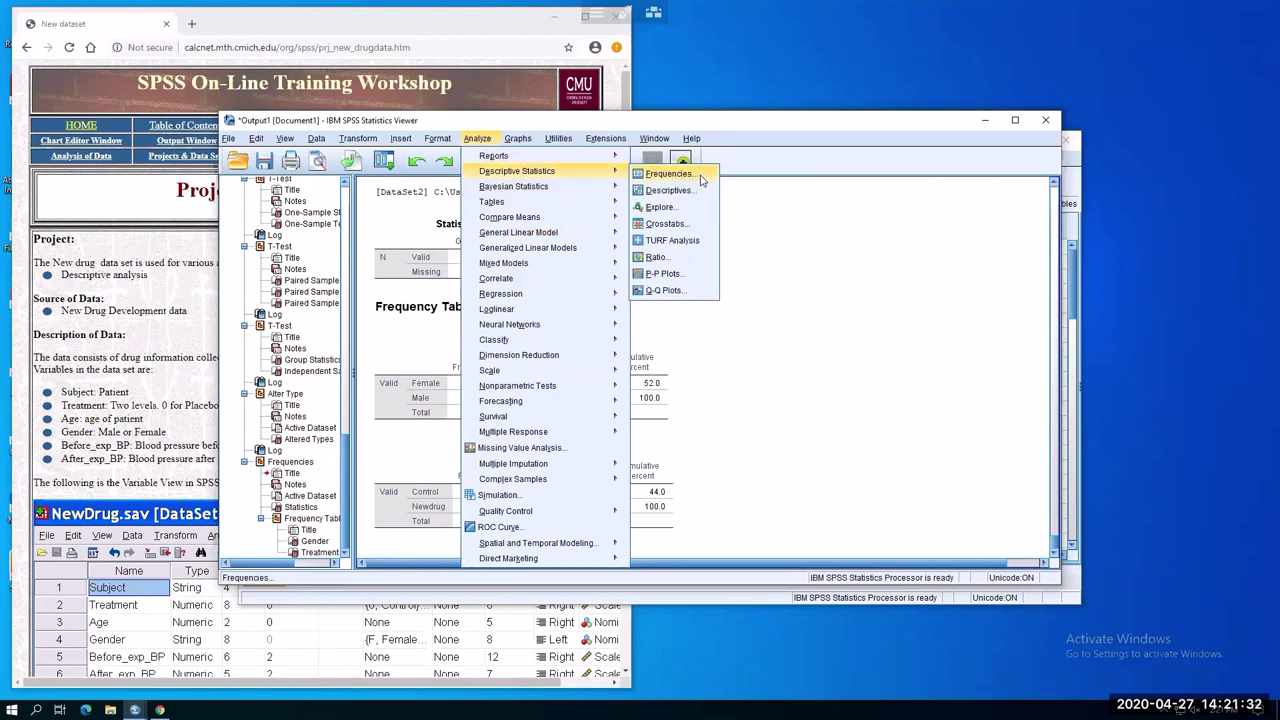
left_click(701, 176)
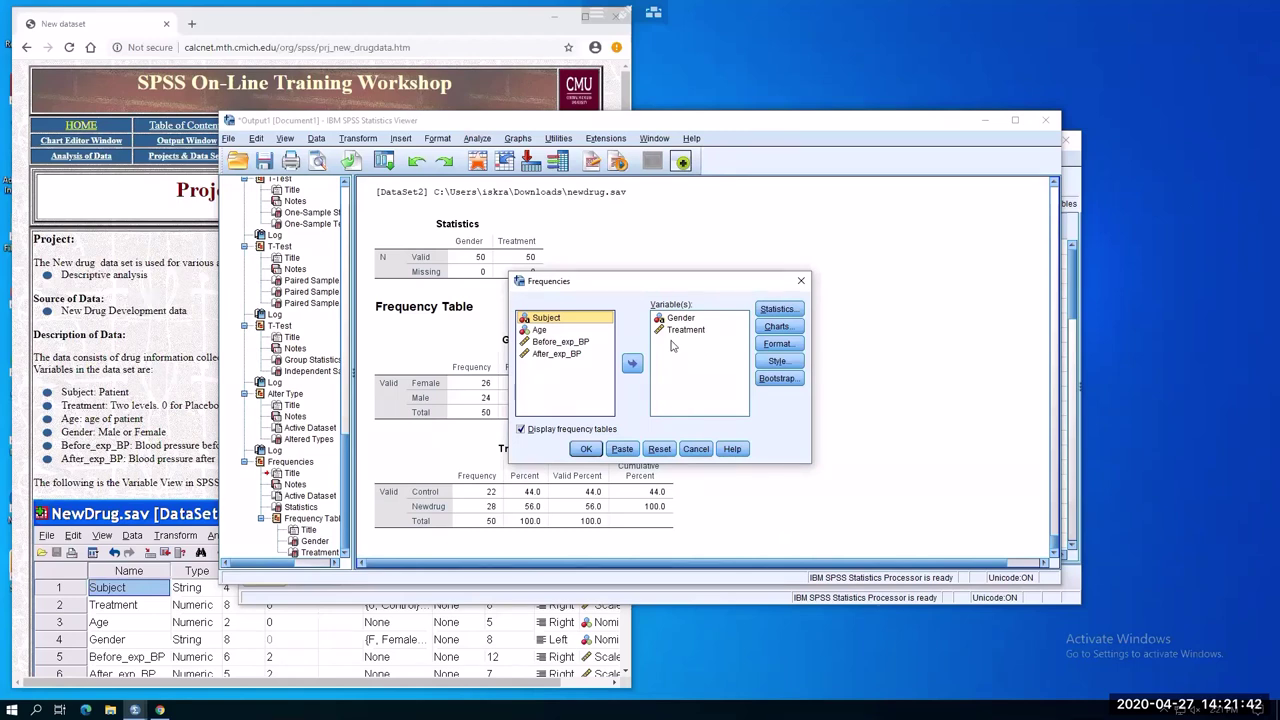
left_click(586, 450)
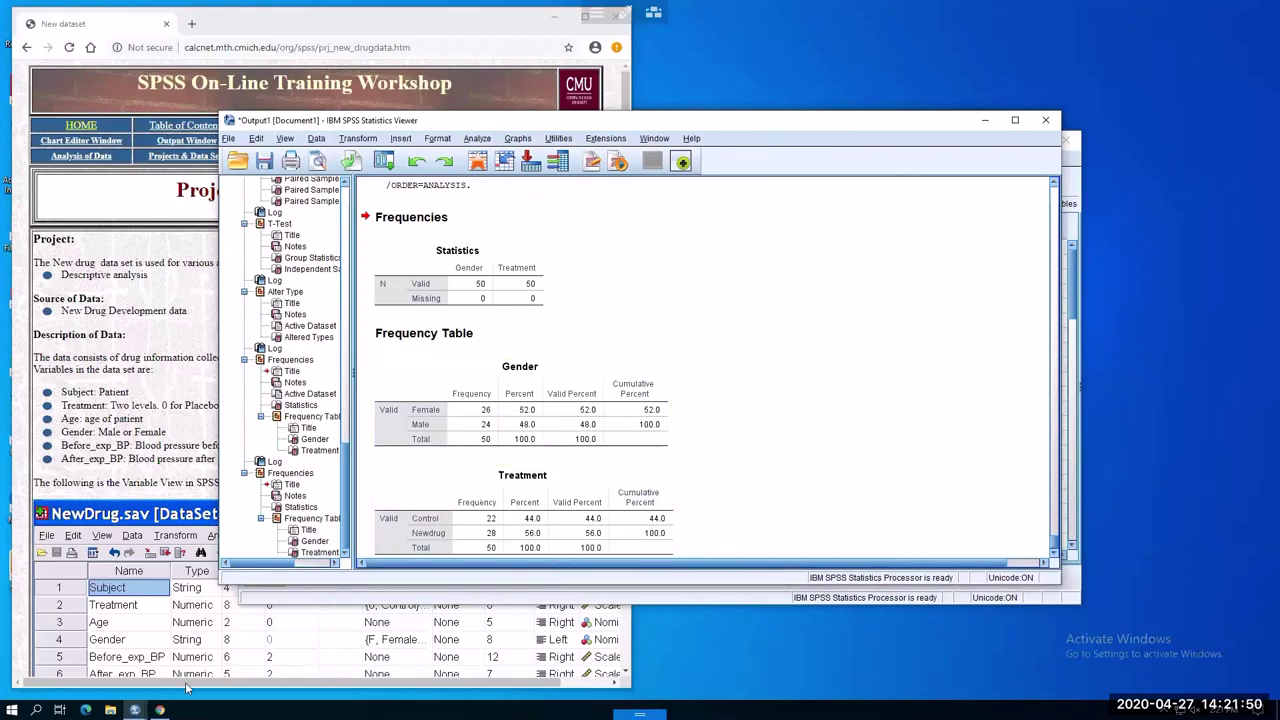
scroll(787, 460, "down", 1)
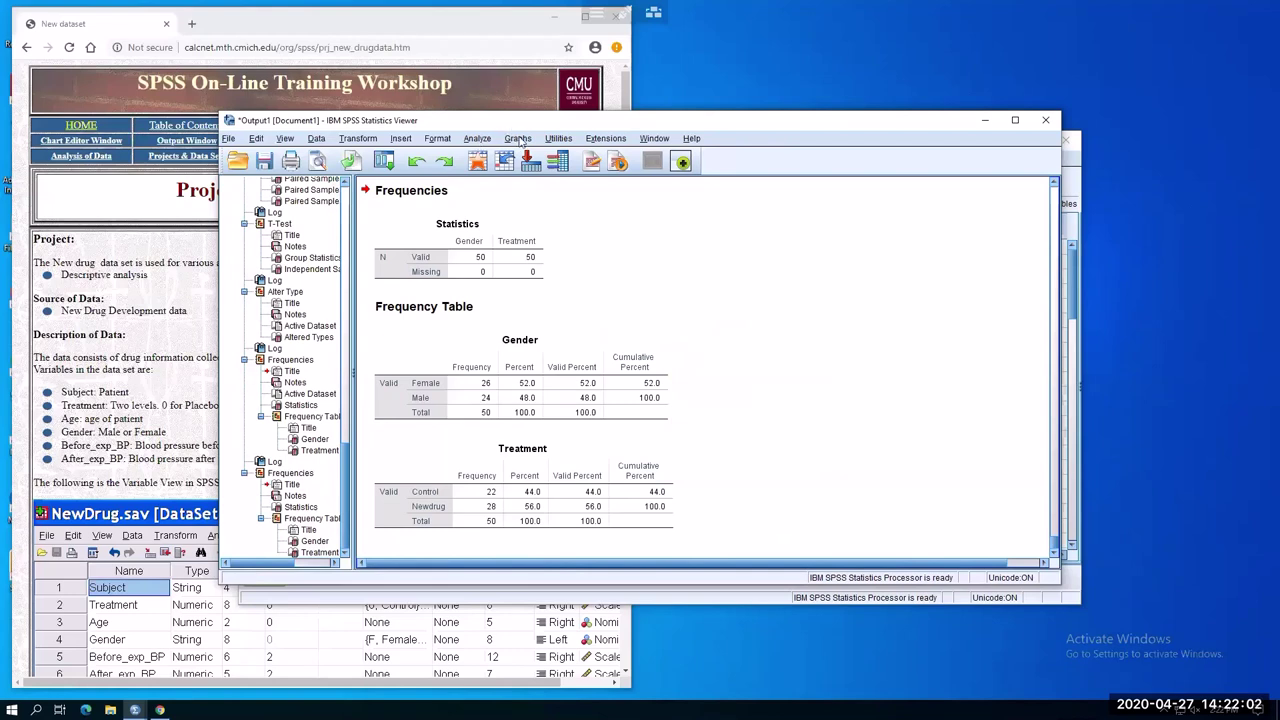
Run Descriptives on Before_exp_BP and After_exp_BP (means 98.30 and 88.60, N = 50)
left_click(480, 139)
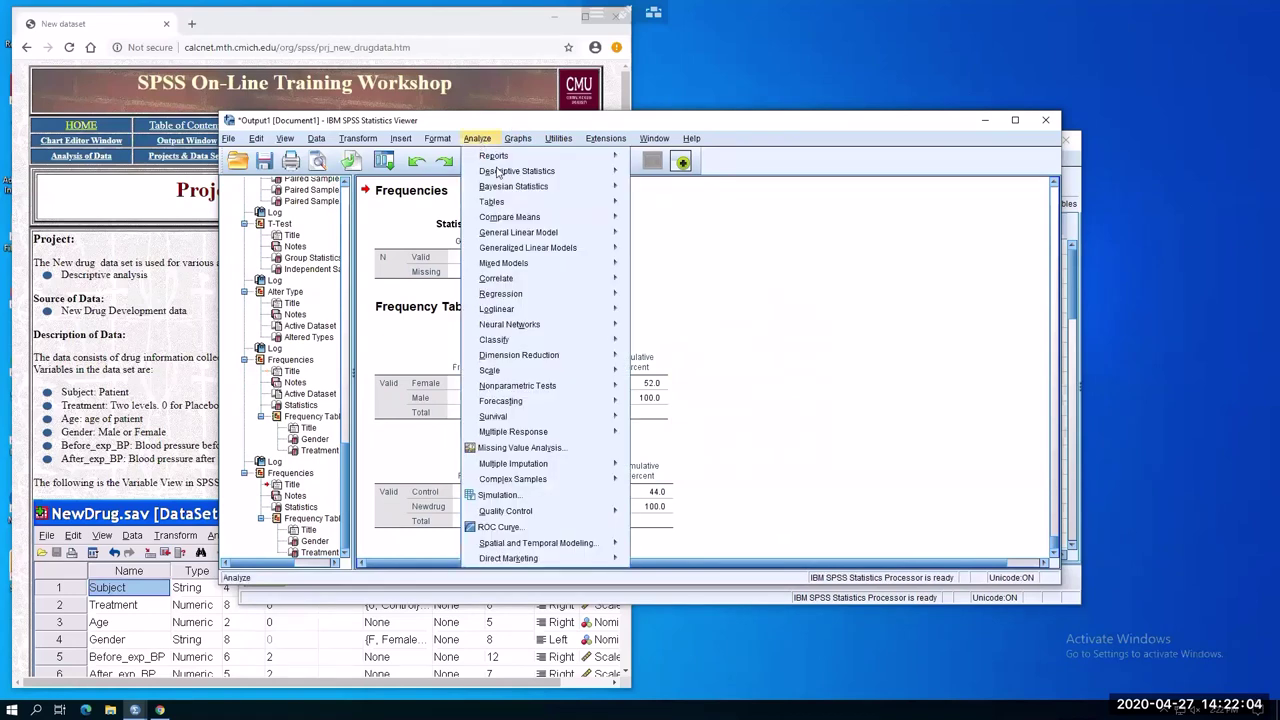
mouse_move(514, 176)
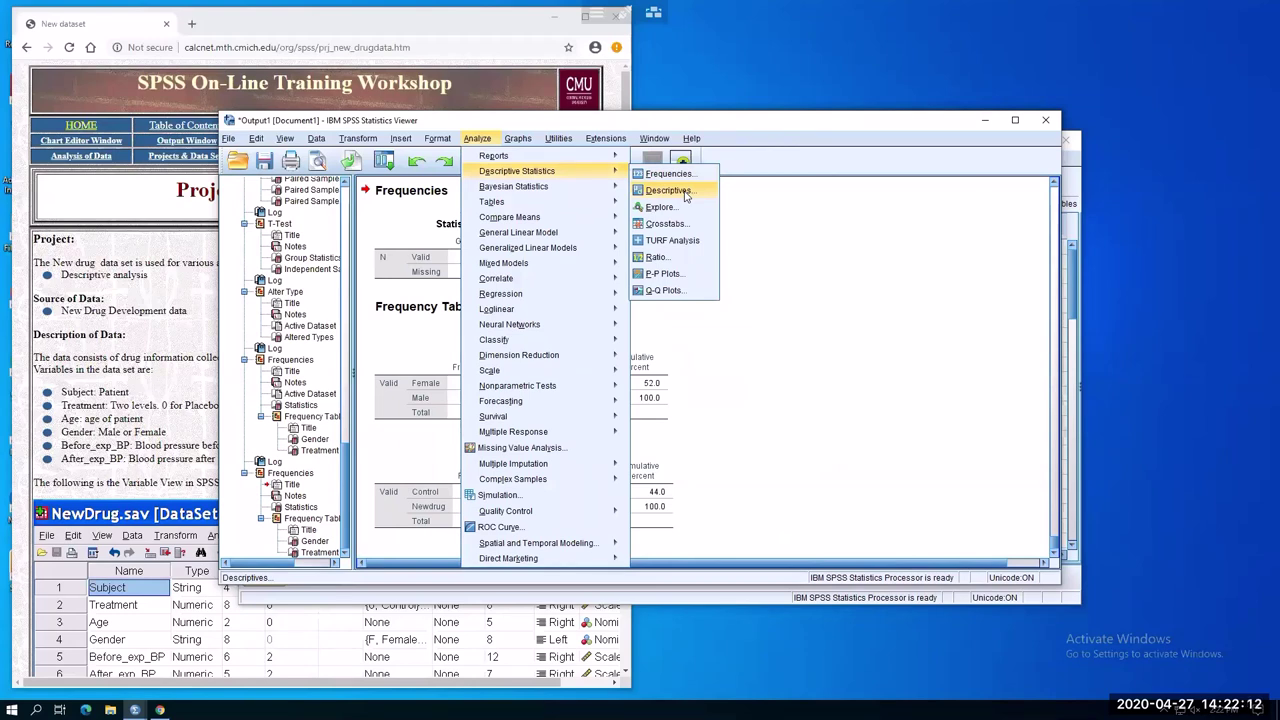
left_click(668, 190)
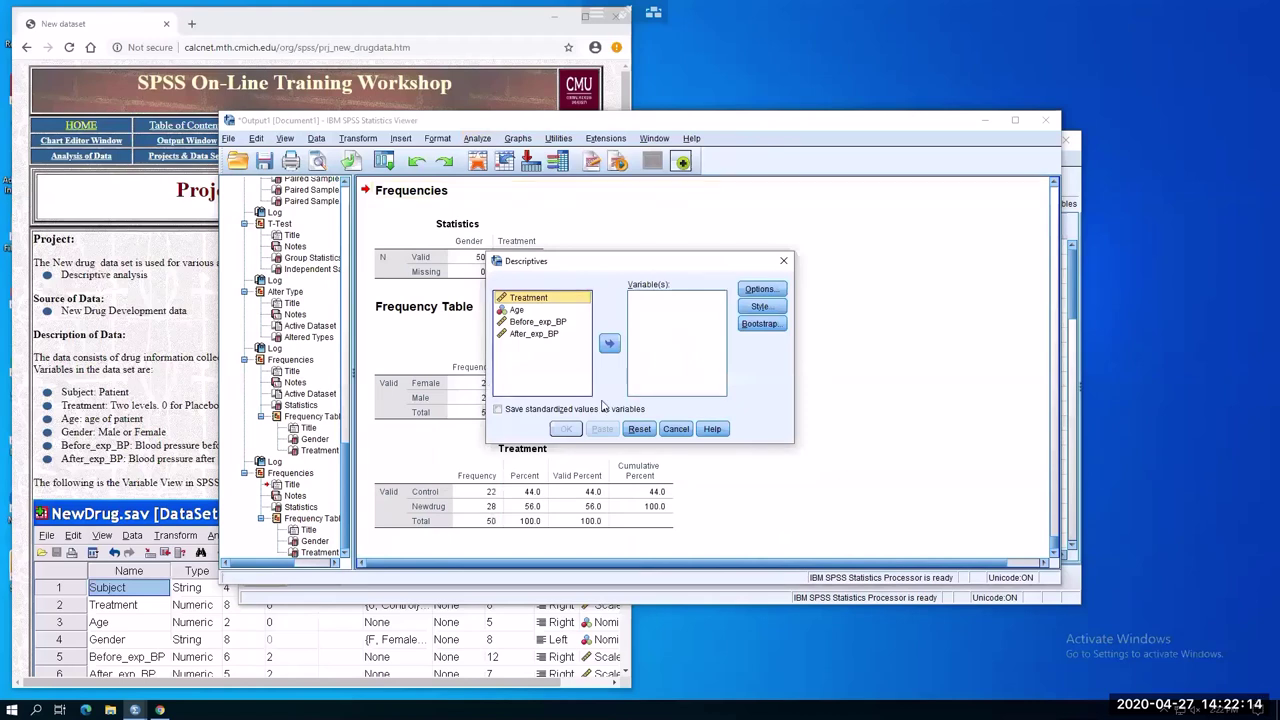
left_click(531, 323)
left_click(610, 343)
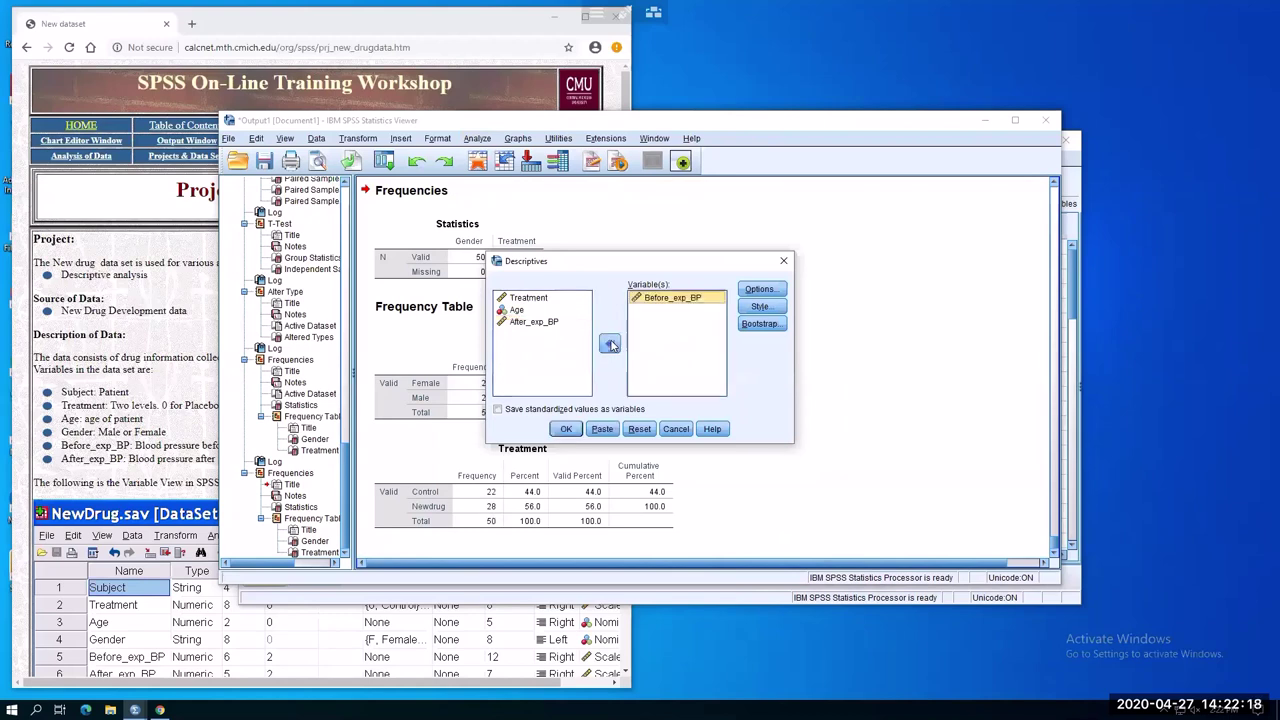
left_click(555, 322)
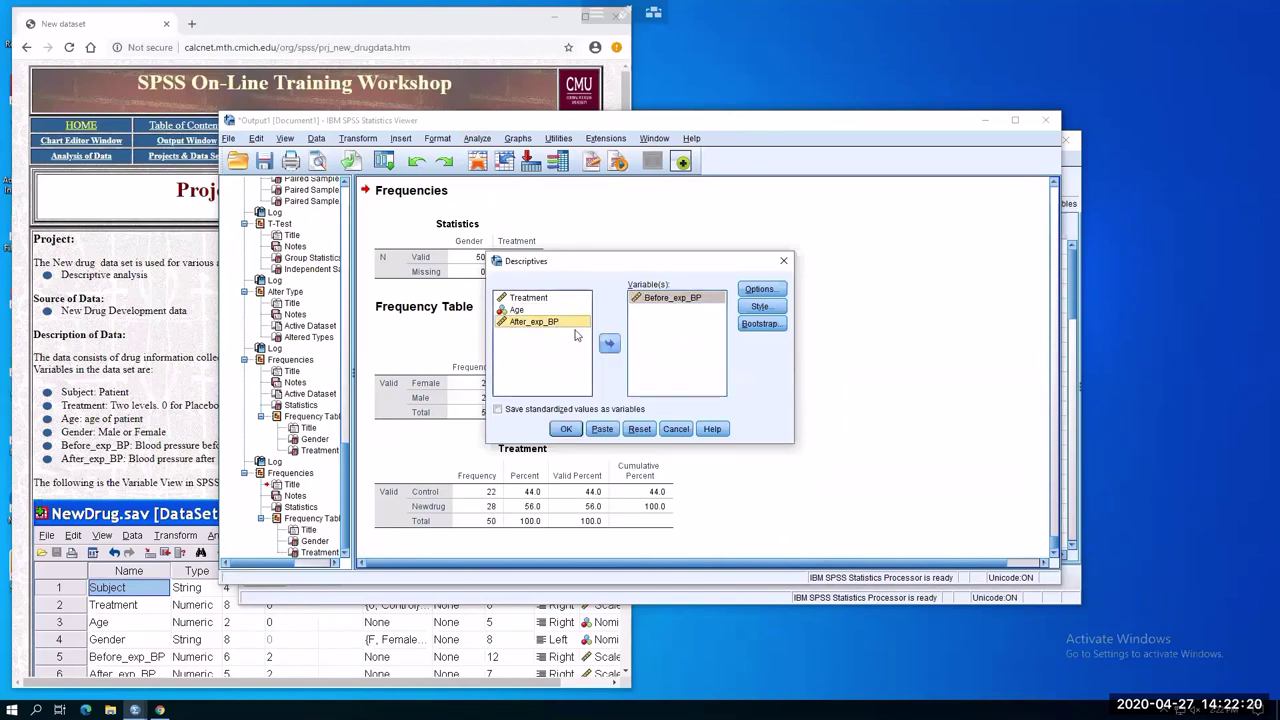
left_click(610, 343)
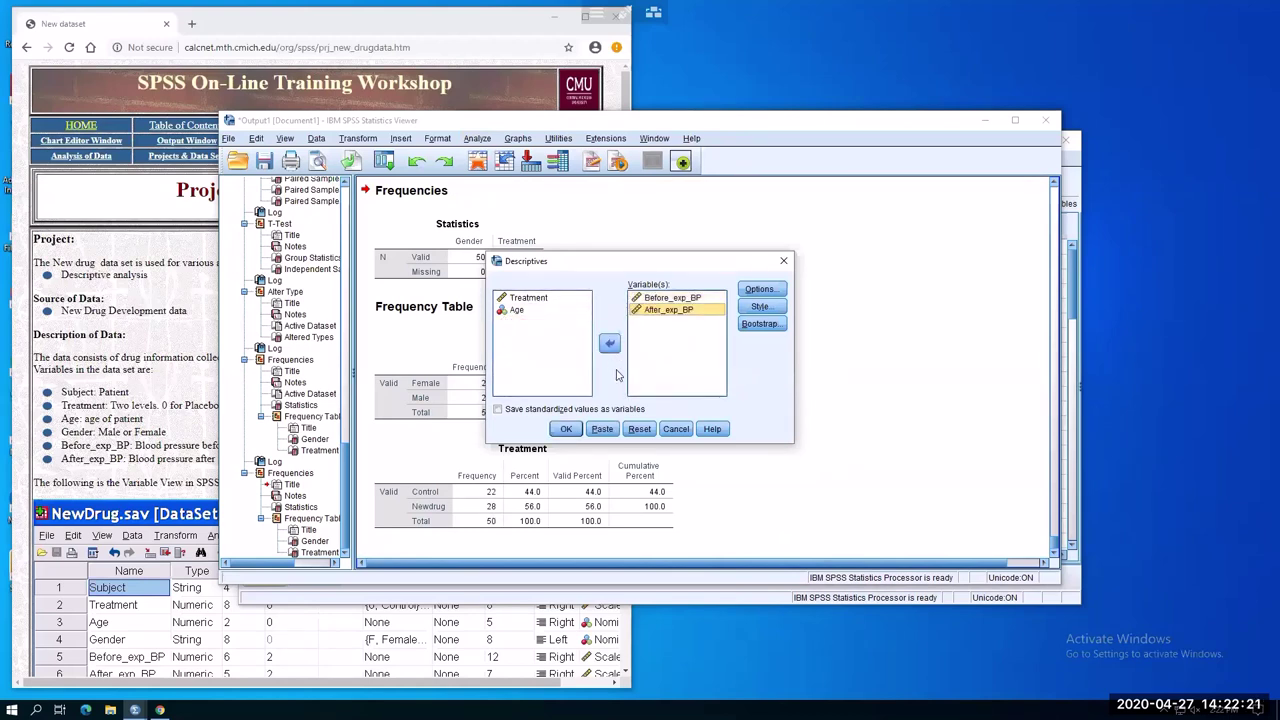
left_click(564, 430)
left_click(564, 430)
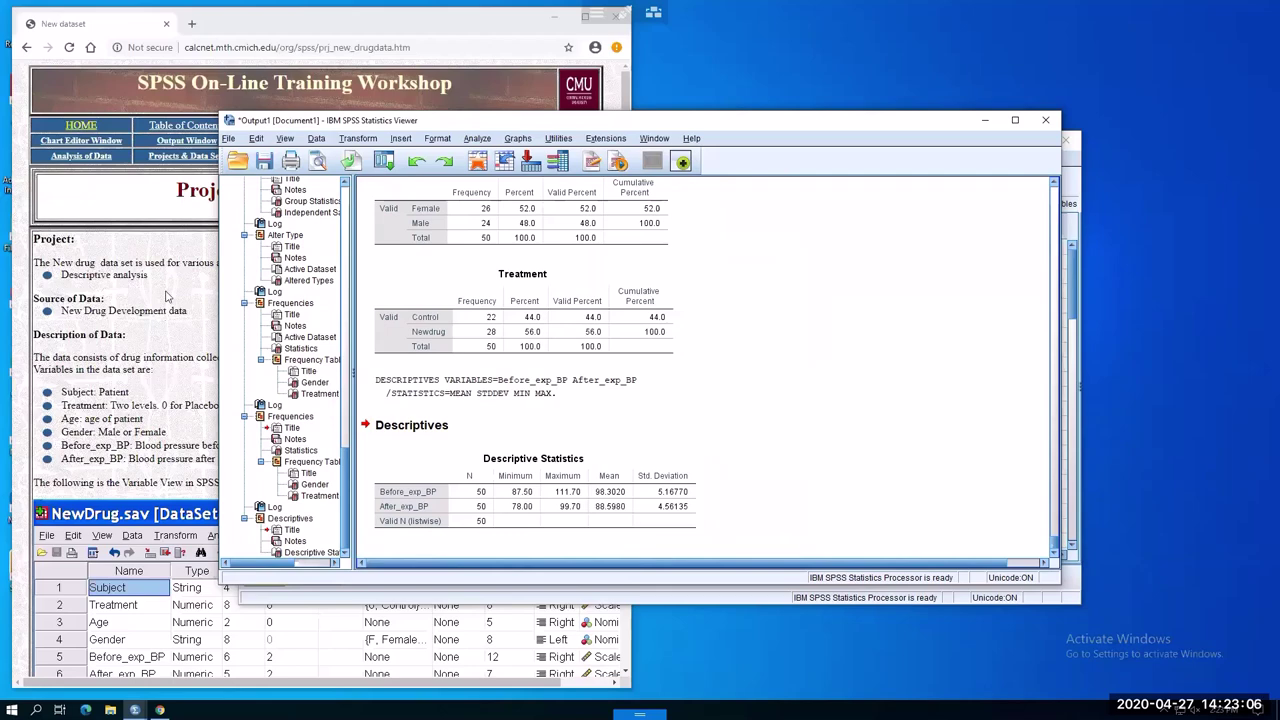
left_click(216, 90)
Return to the data sets list and open the Cancer Data project page
left_click(28, 46)
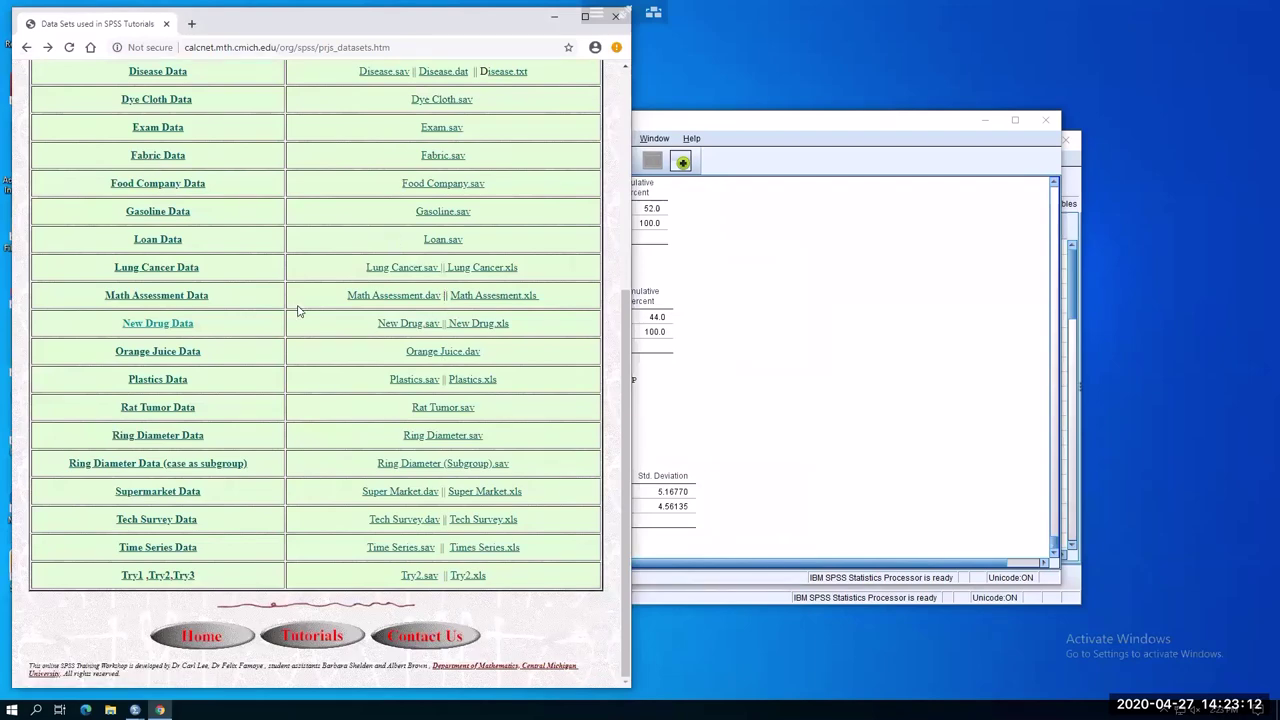
scroll(297, 310, "up", 4)
scroll(170, 360, "up", 1)
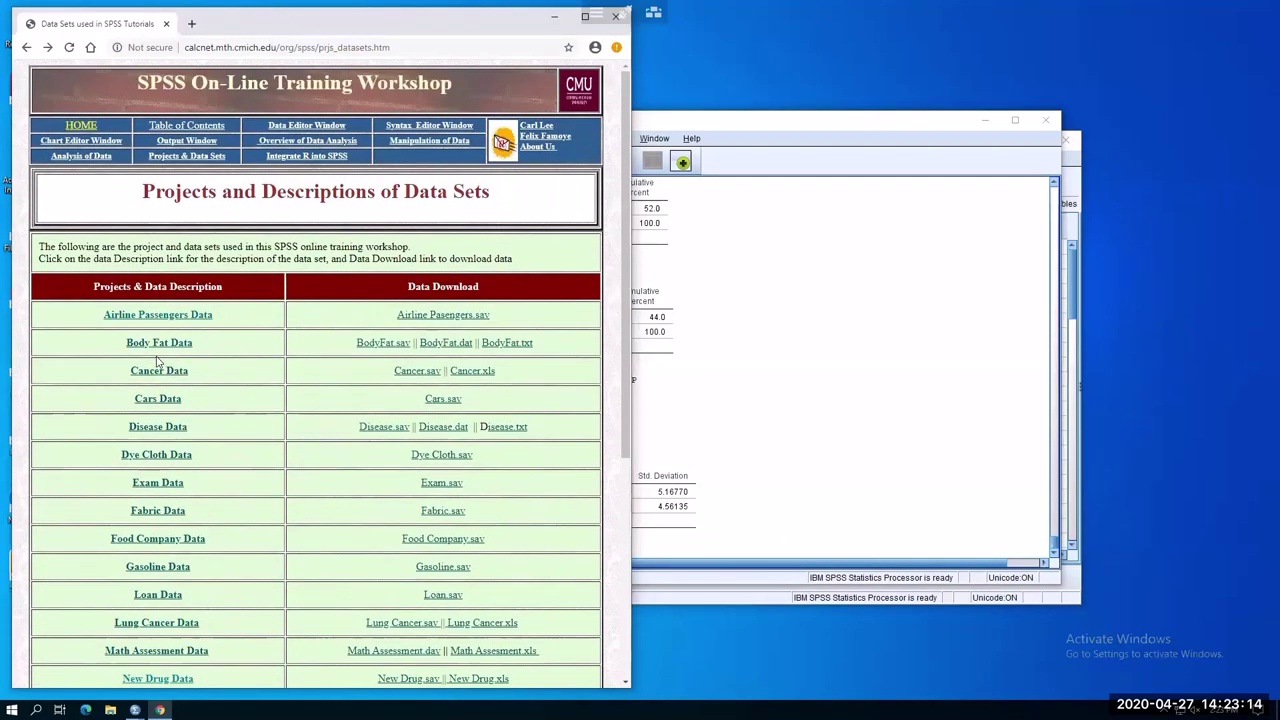
left_click(168, 374)
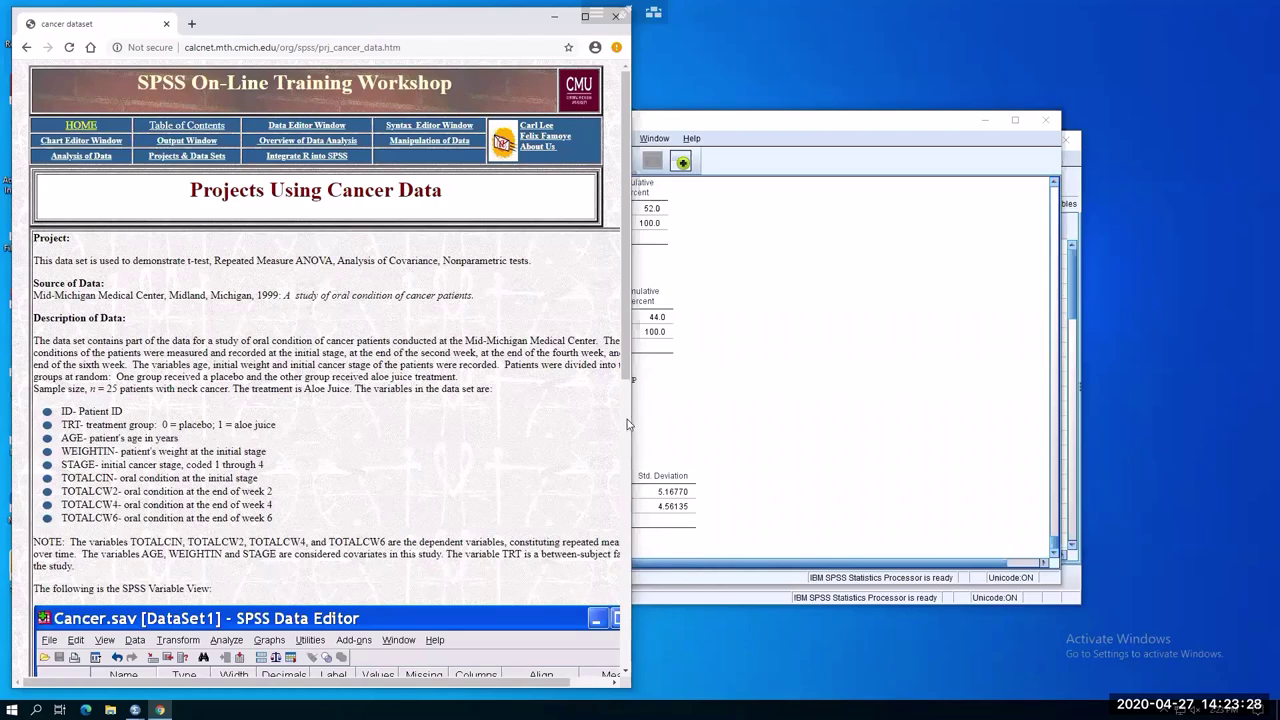
Scroll down the Cancer Data page and download cancer.sav
scroll(622, 182, "down", 5)
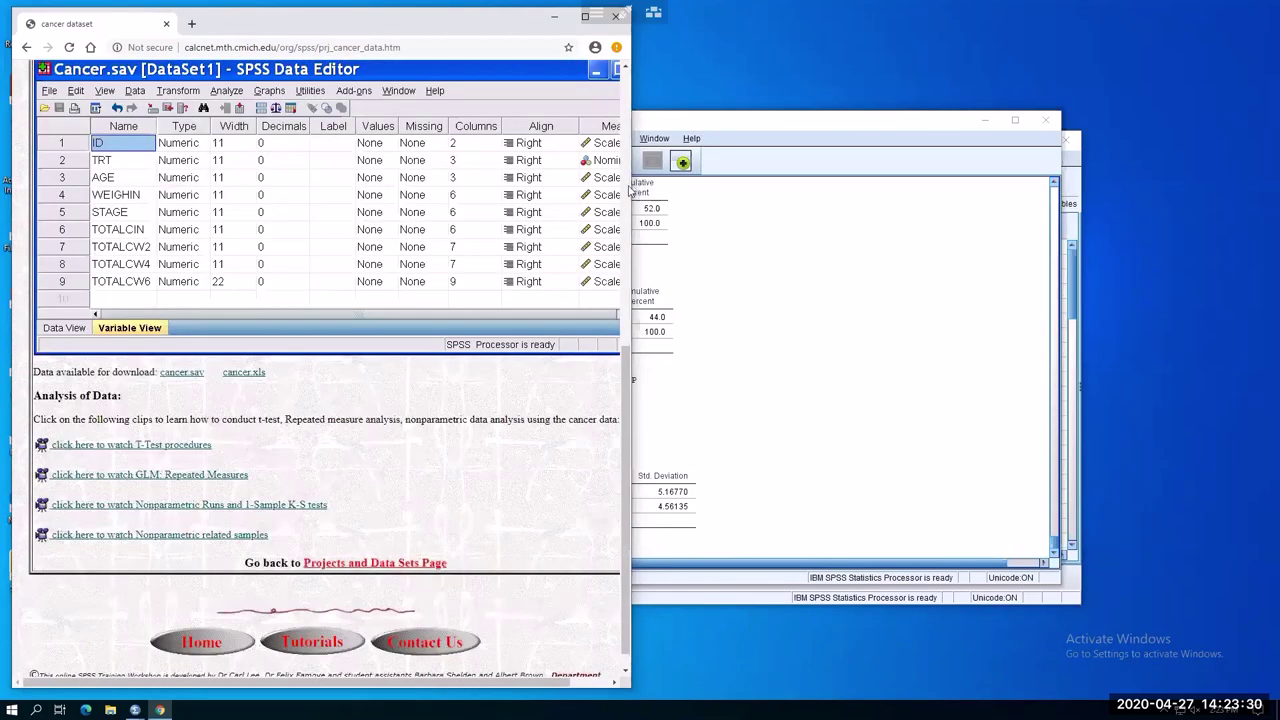
scroll(541, 271, "up", 5)
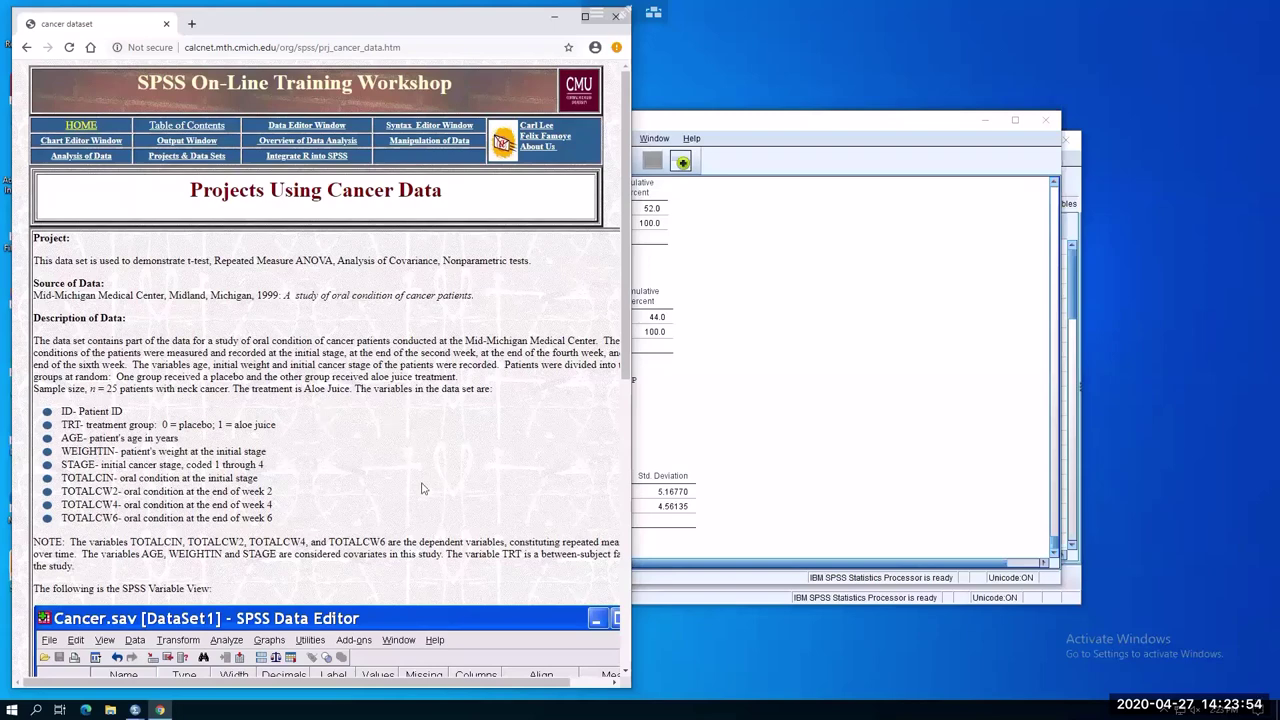
scroll(426, 490, "down", 1)
scroll(424, 492, "down", 3)
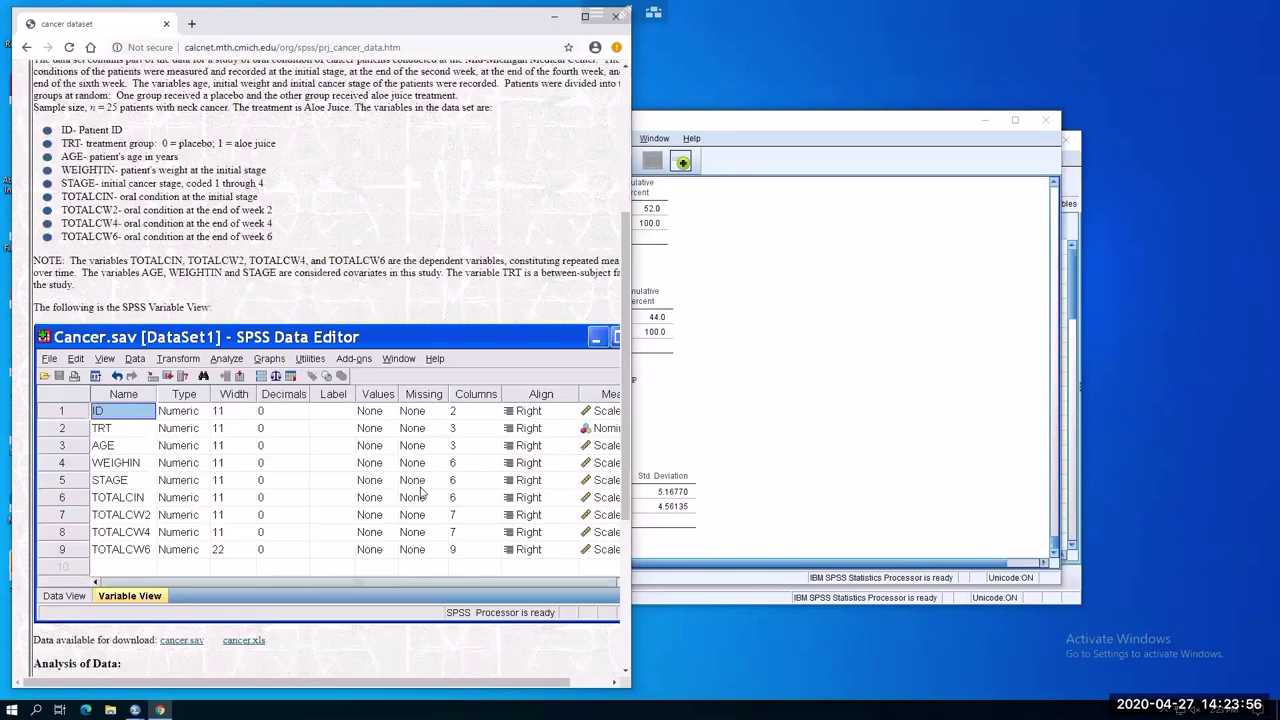
scroll(424, 492, "down", 1)
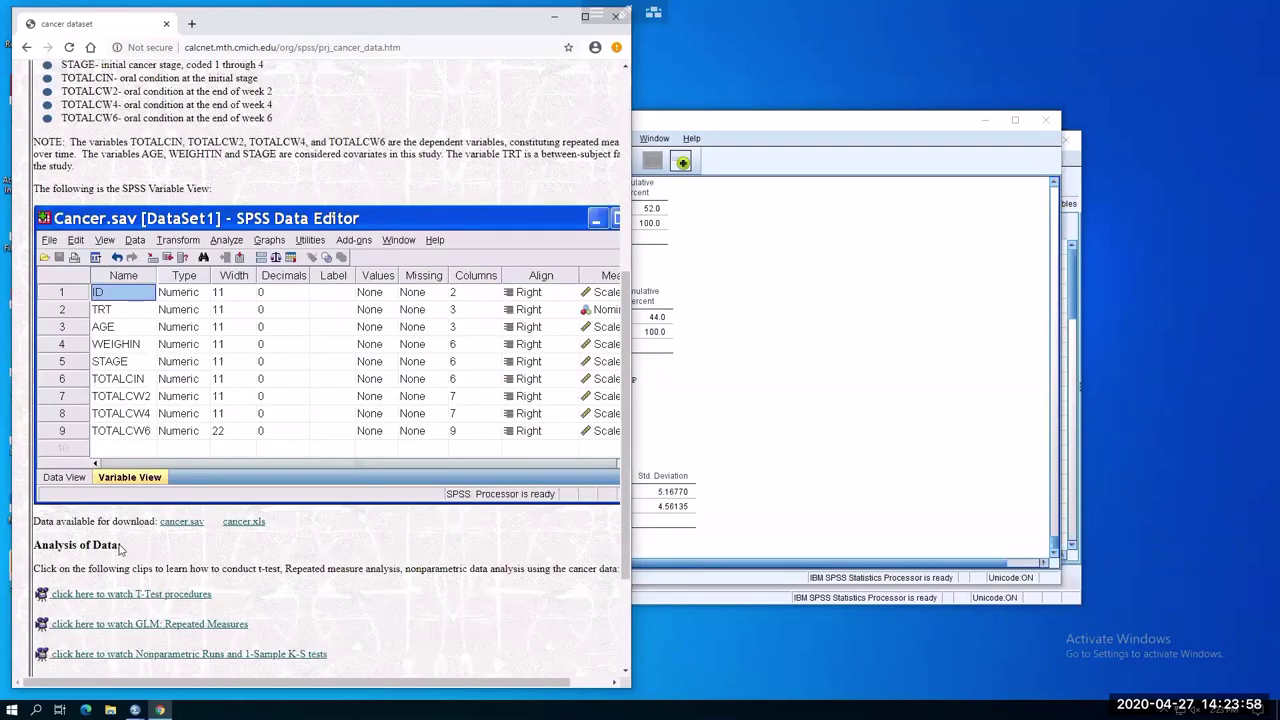
left_click(186, 524)
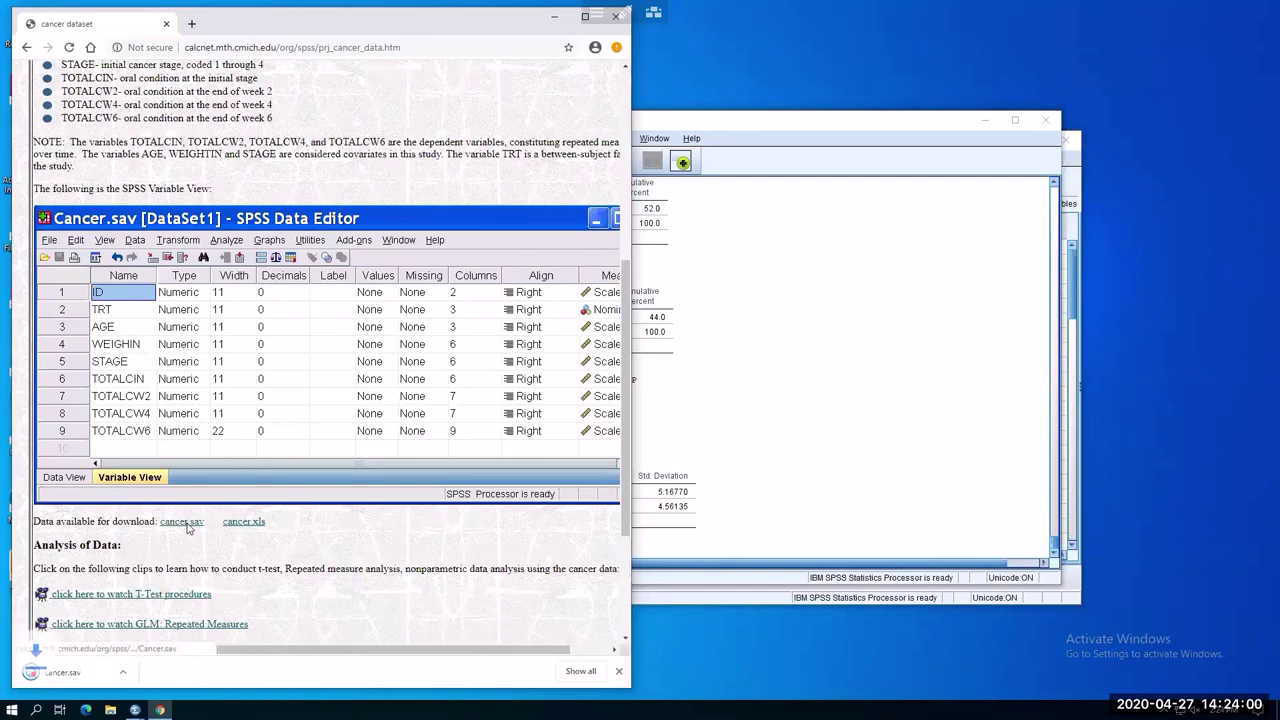
Open the downloaded cancer.sav in SPSS as DataSet3
left_click(112, 680)
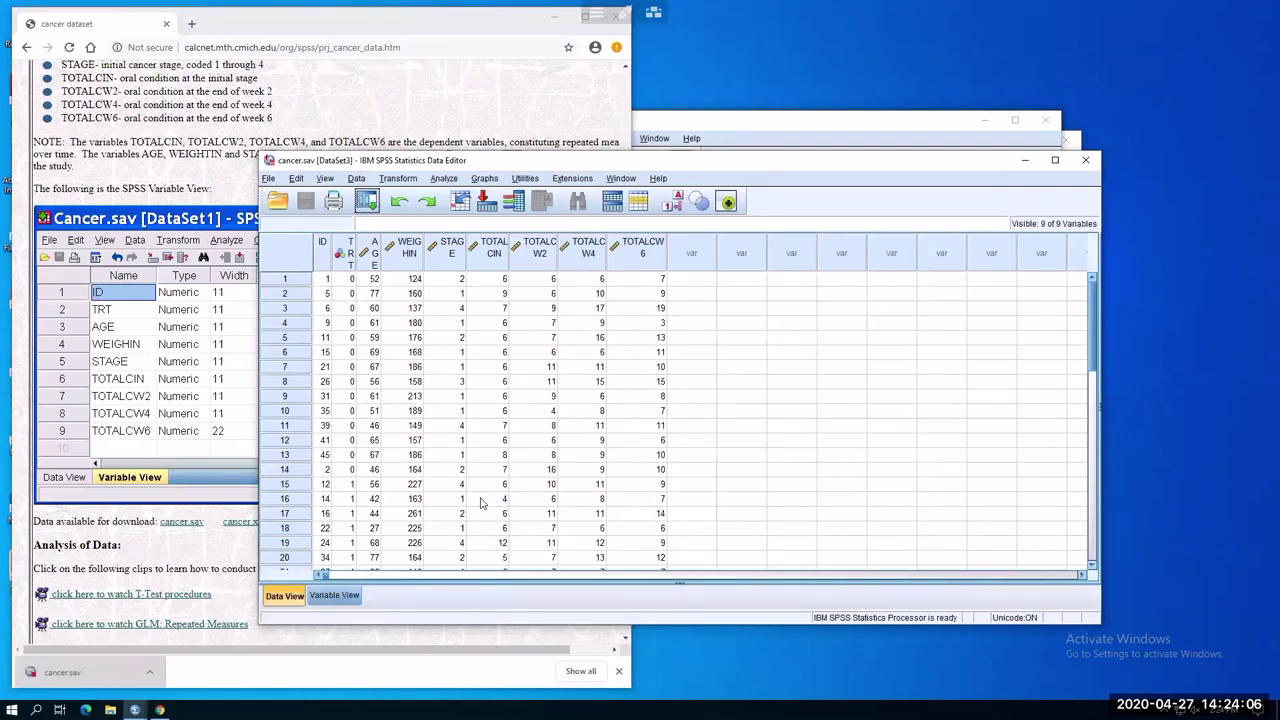
left_click(846, 366)
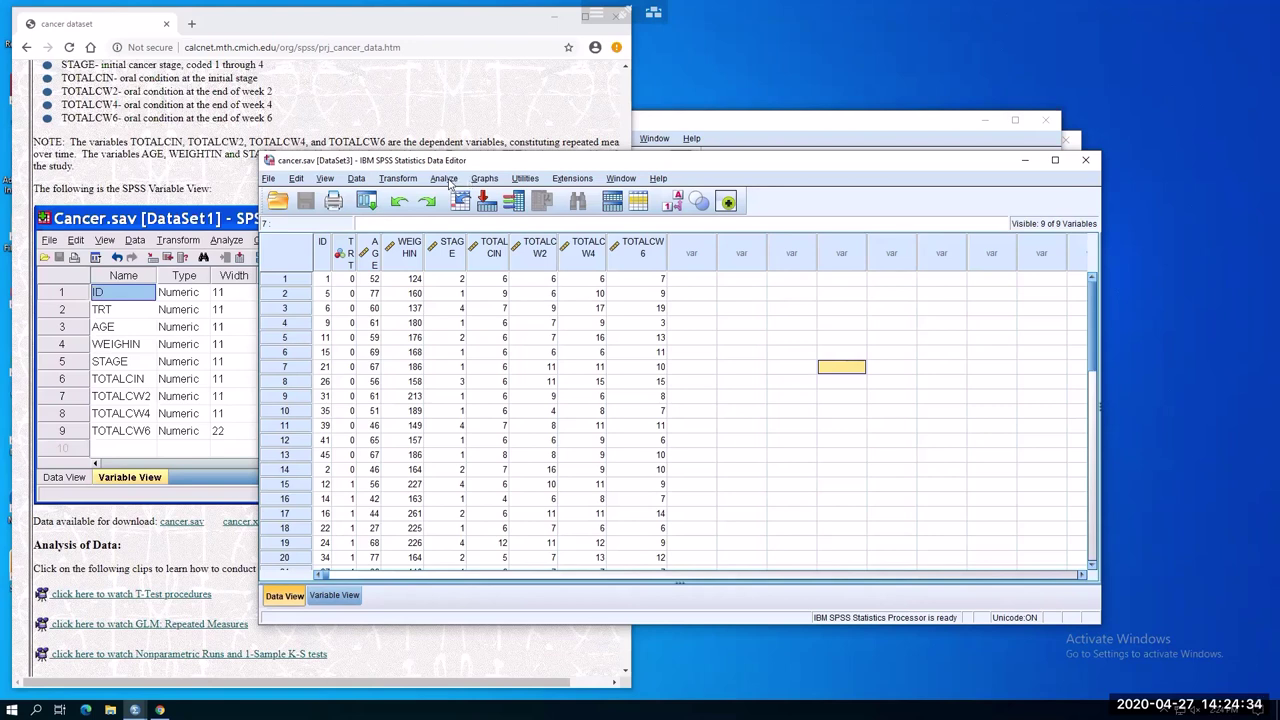
In Independent-Samples T Test, make AGE the test variable and TRT the grouping variable
left_click(446, 180)
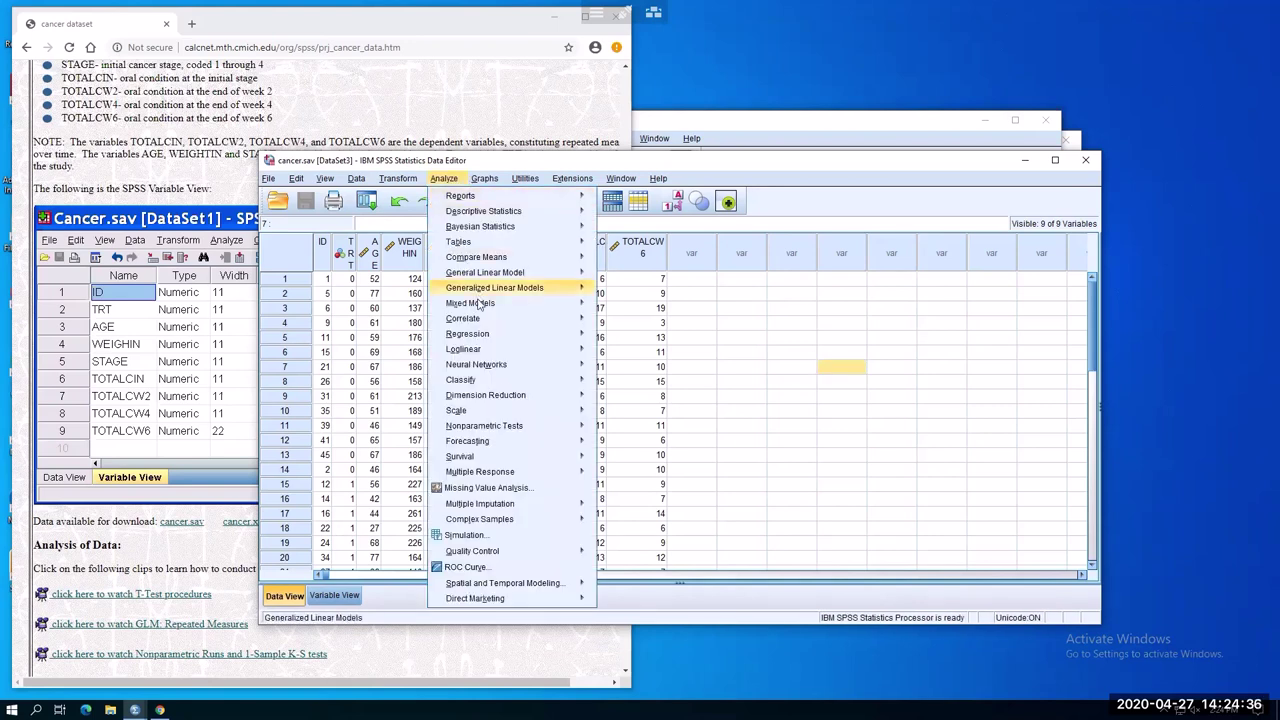
mouse_move(478, 304)
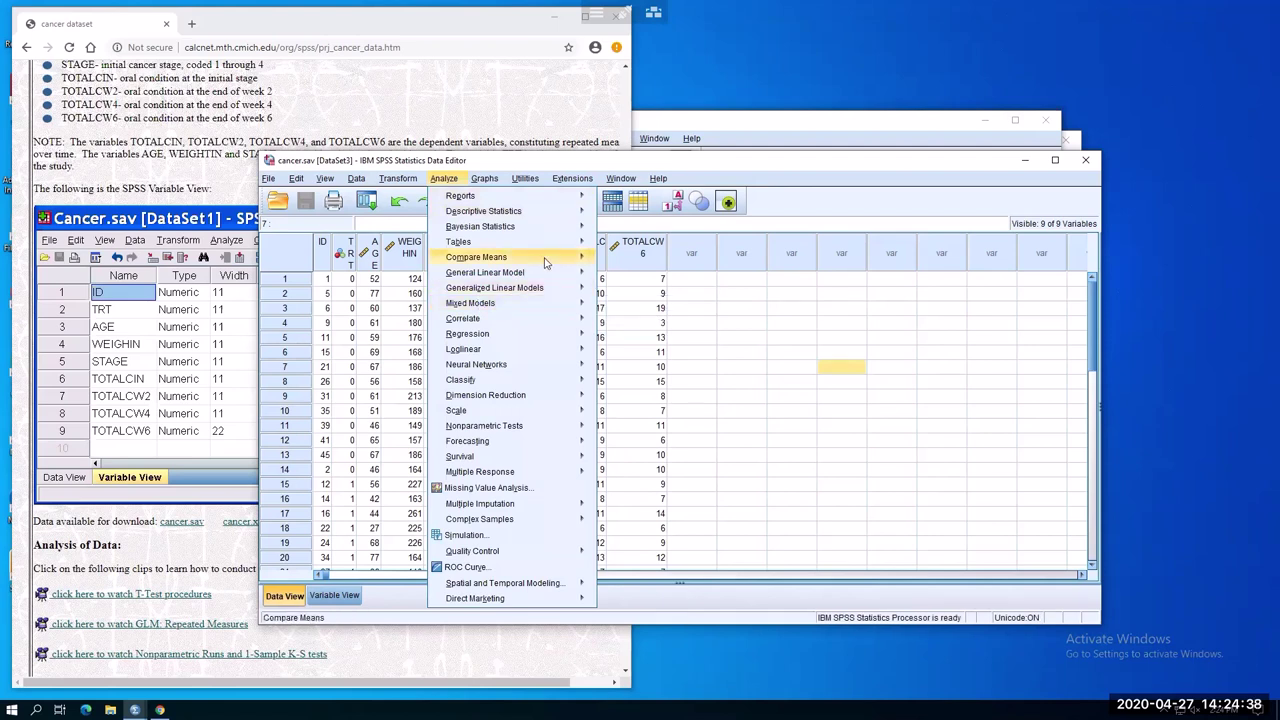
mouse_move(555, 262)
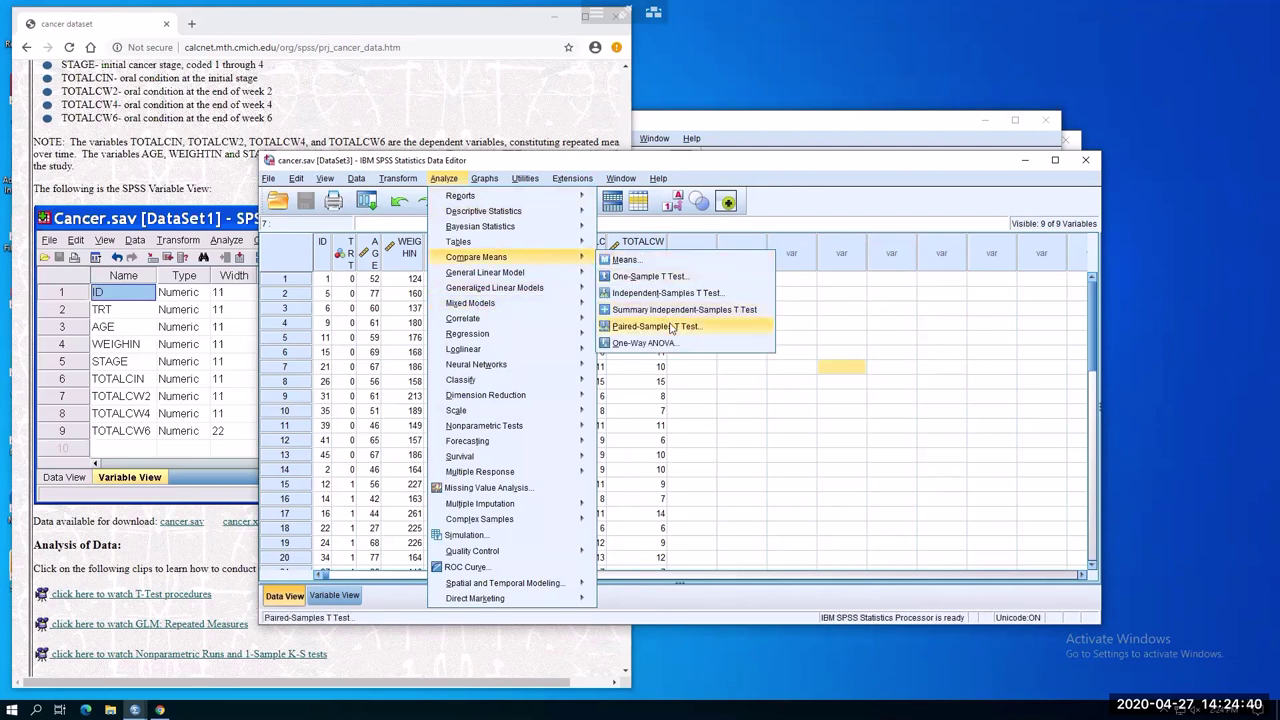
left_click(678, 293)
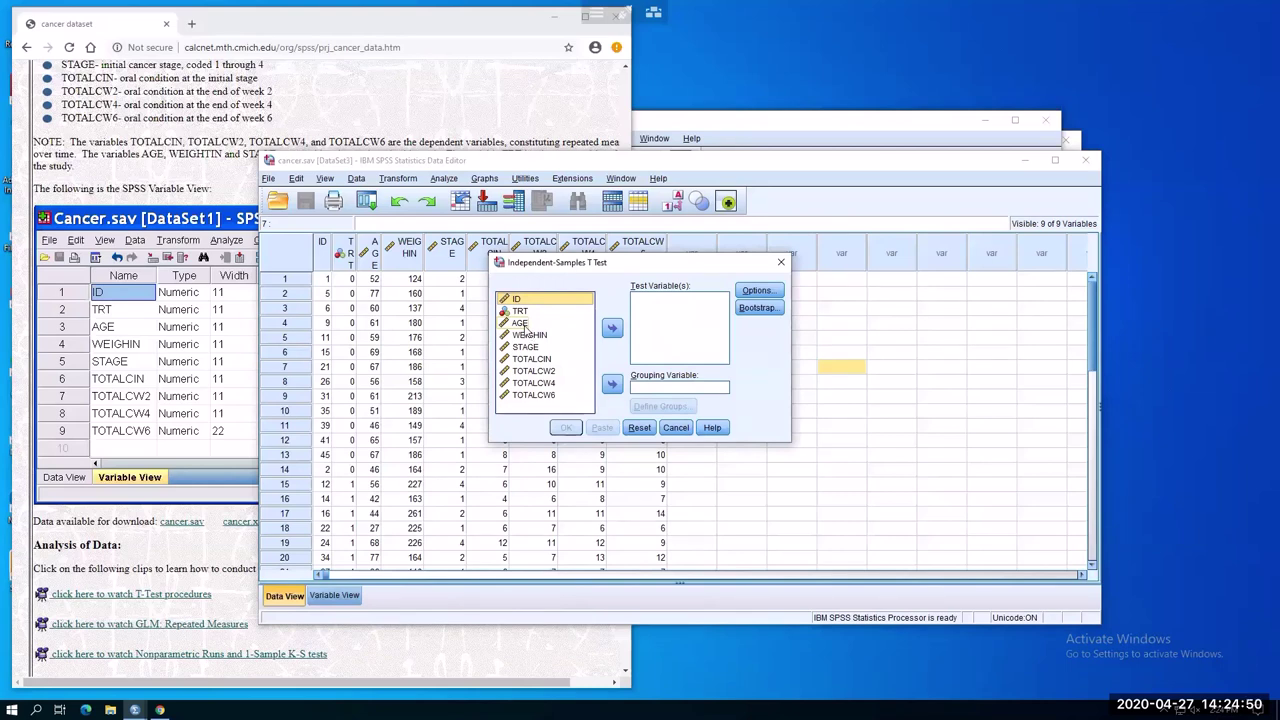
left_click(521, 323)
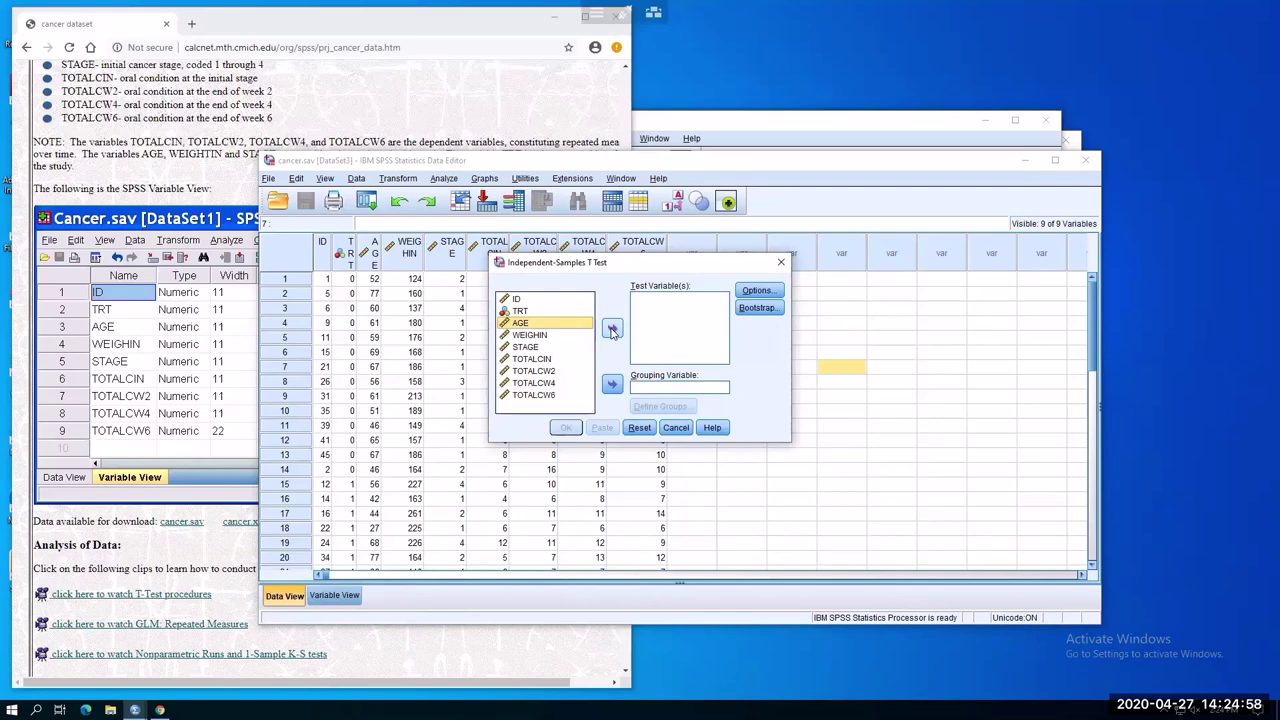
left_click(612, 329)
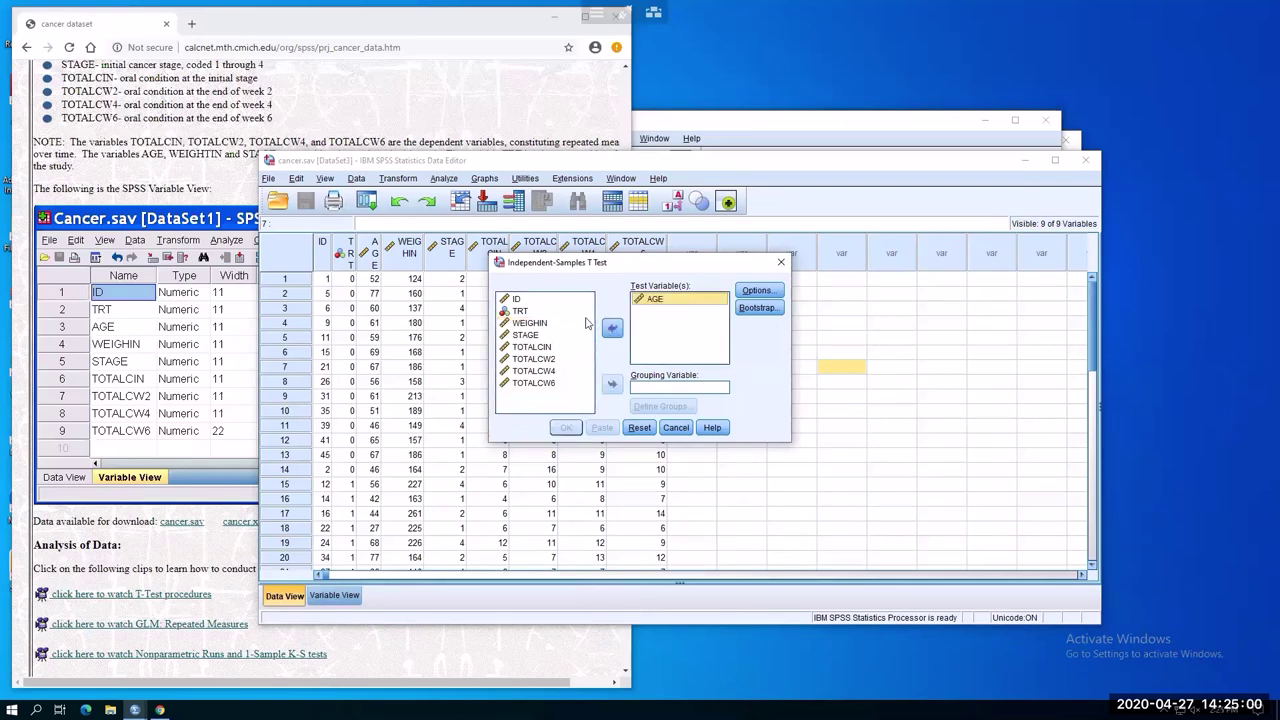
left_click(552, 311)
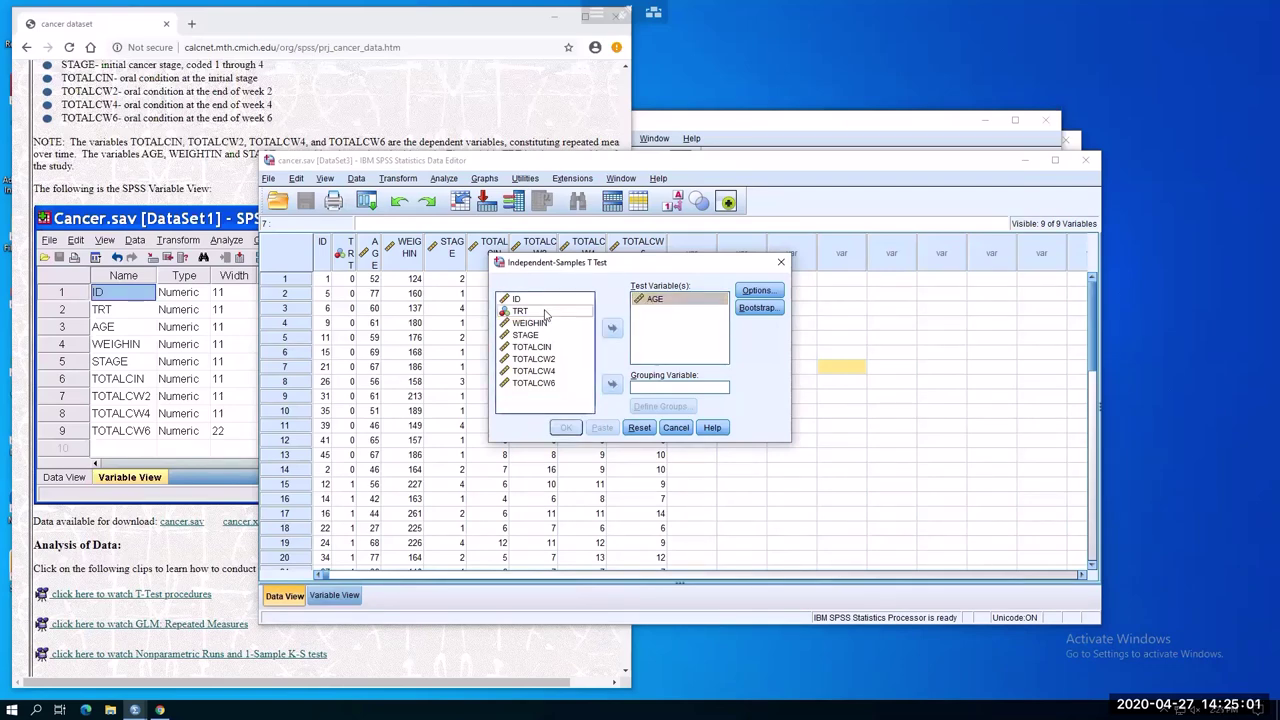
left_click(612, 329)
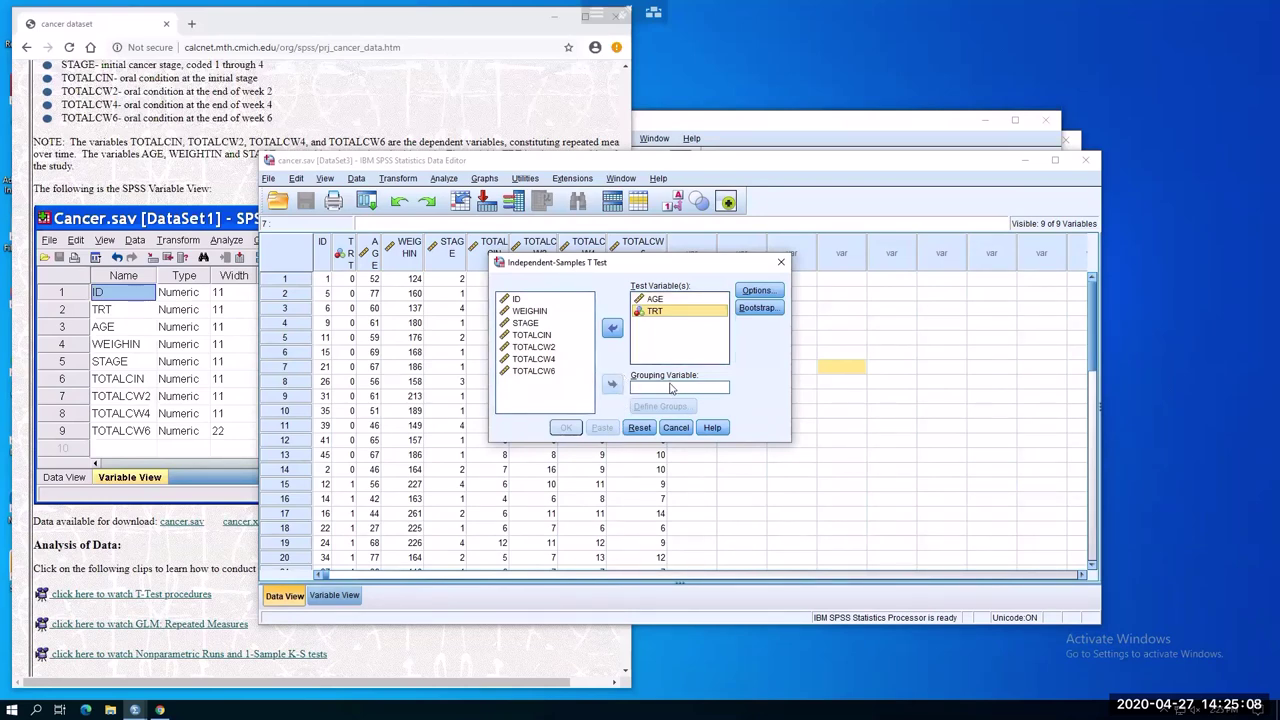
left_click(613, 329)
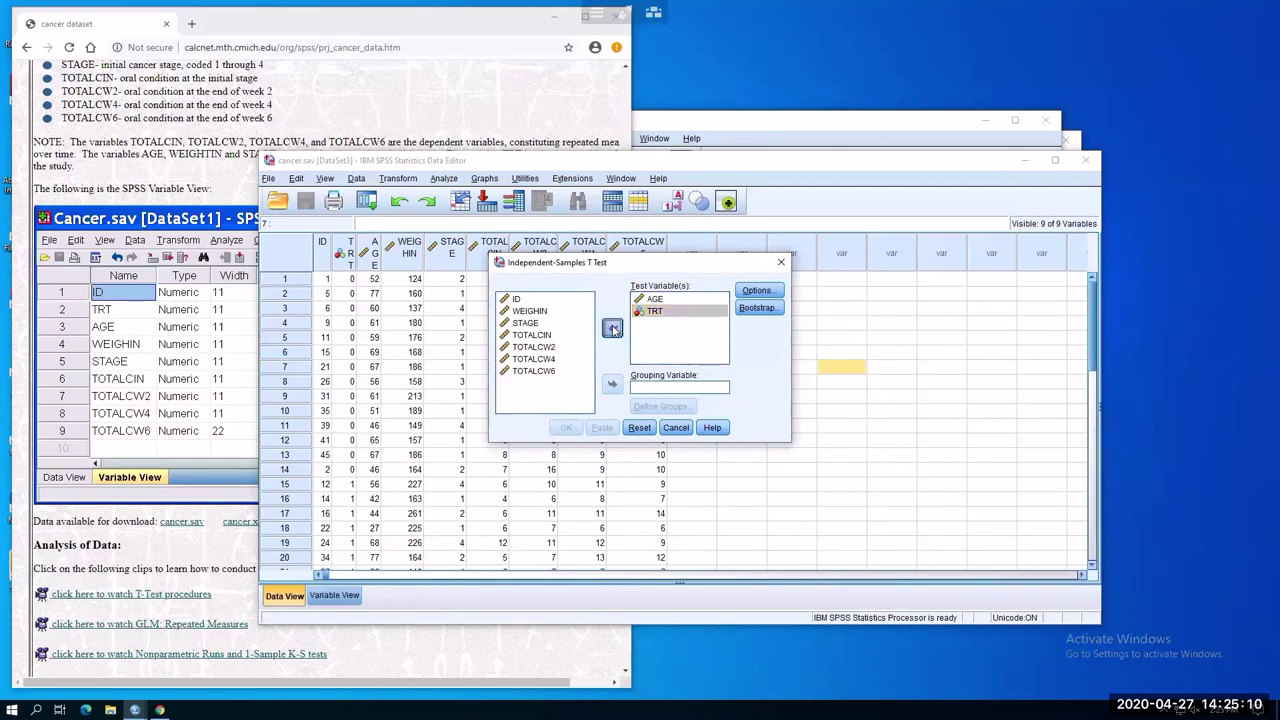
left_click(613, 386)
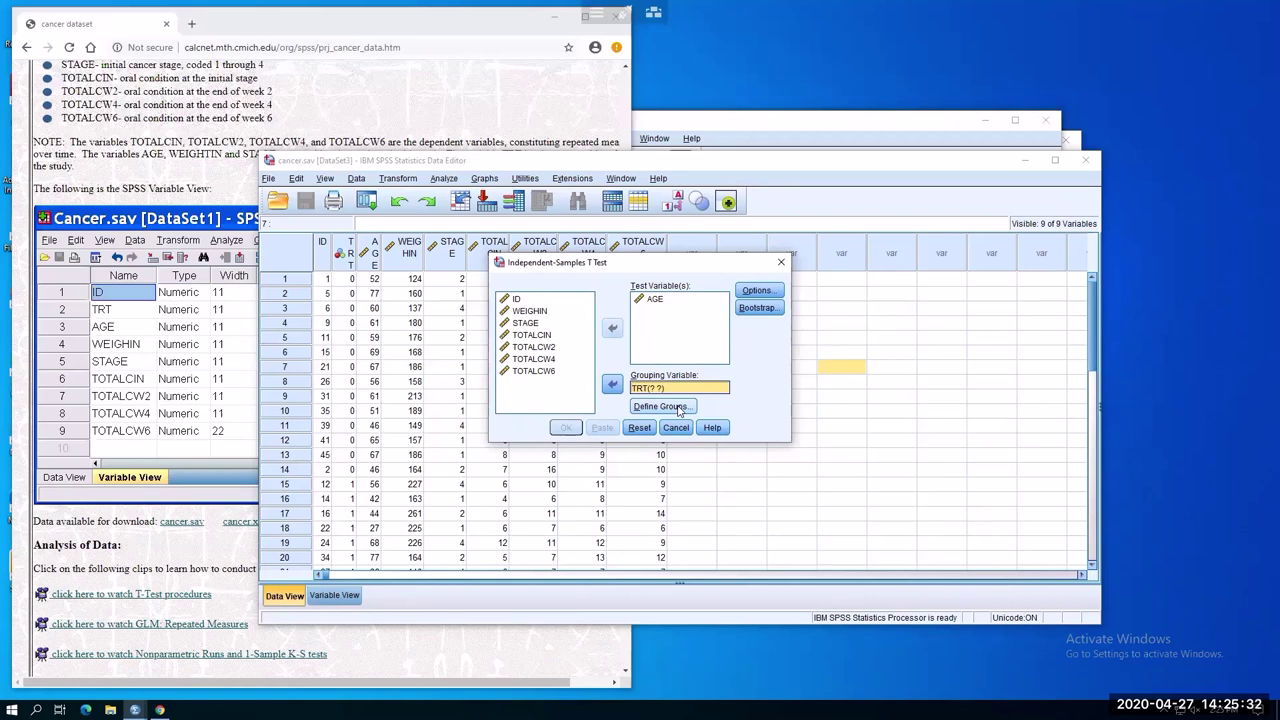
Check on the Cancer Data page how the TRT treatment groups are coded
left_click(168, 131)
scroll(495, 158, "up", 4)
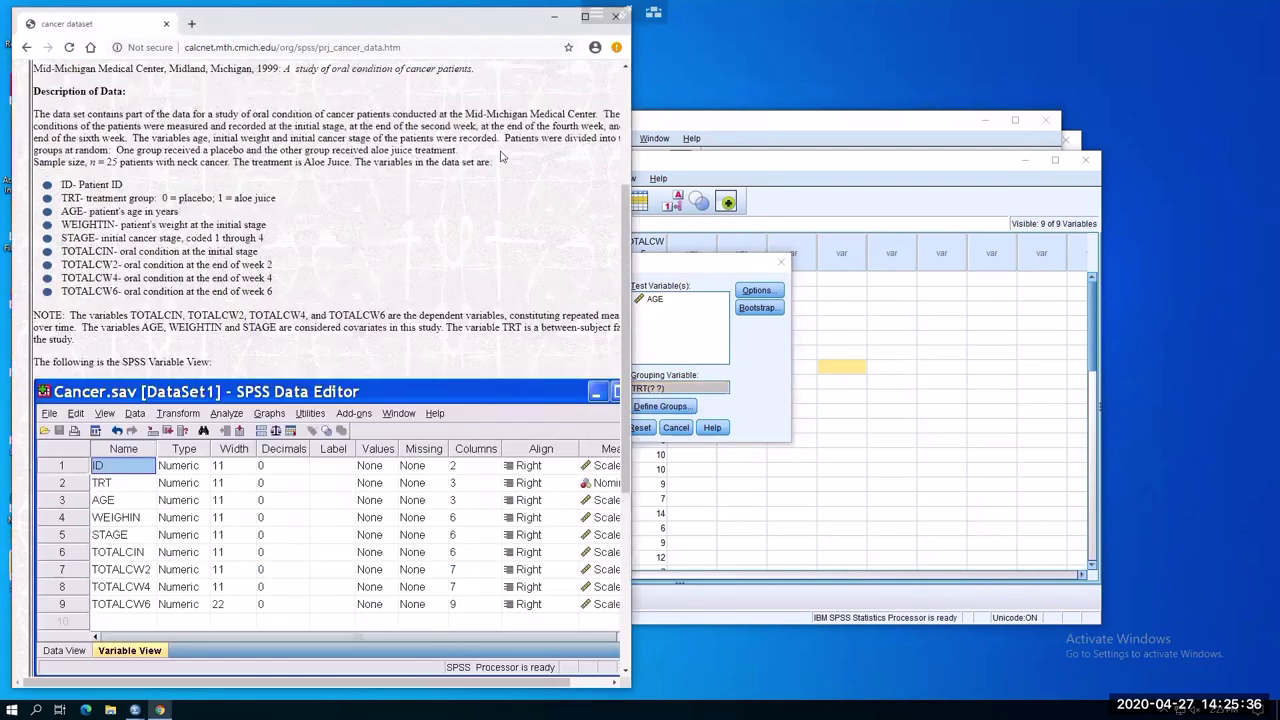
scroll(291, 287, "up", 1)
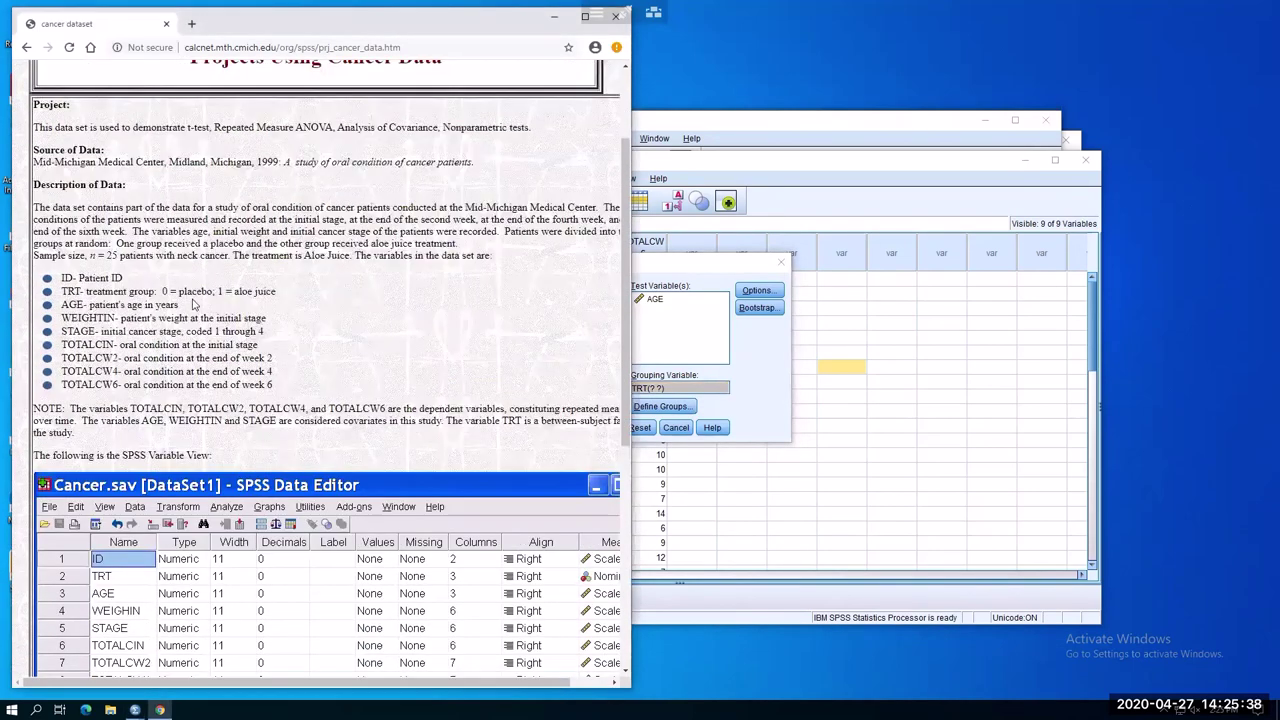
left_click_drag(160, 290, 290, 294)
left_click(697, 285)
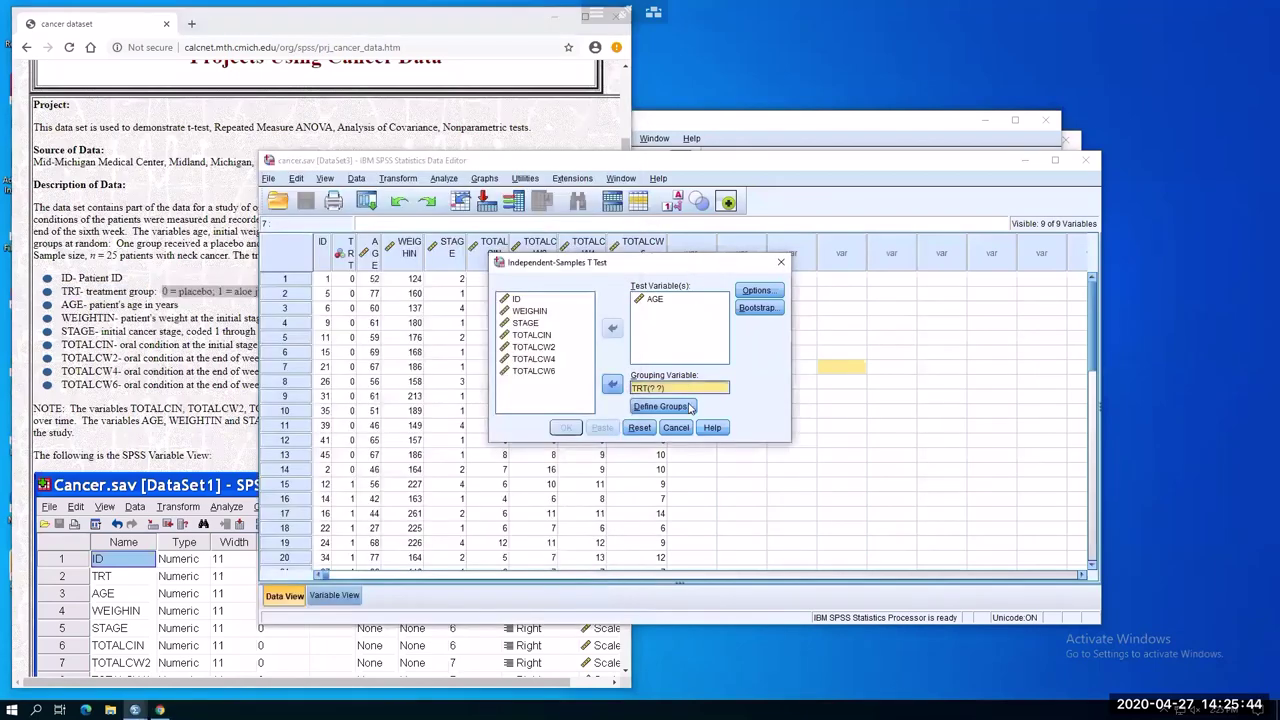
Define TRT groups as 0 and 1 and run the AGE t-test (t = .062, Sig. .951)
left_click(684, 407)
left_click(651, 335)
type("0")
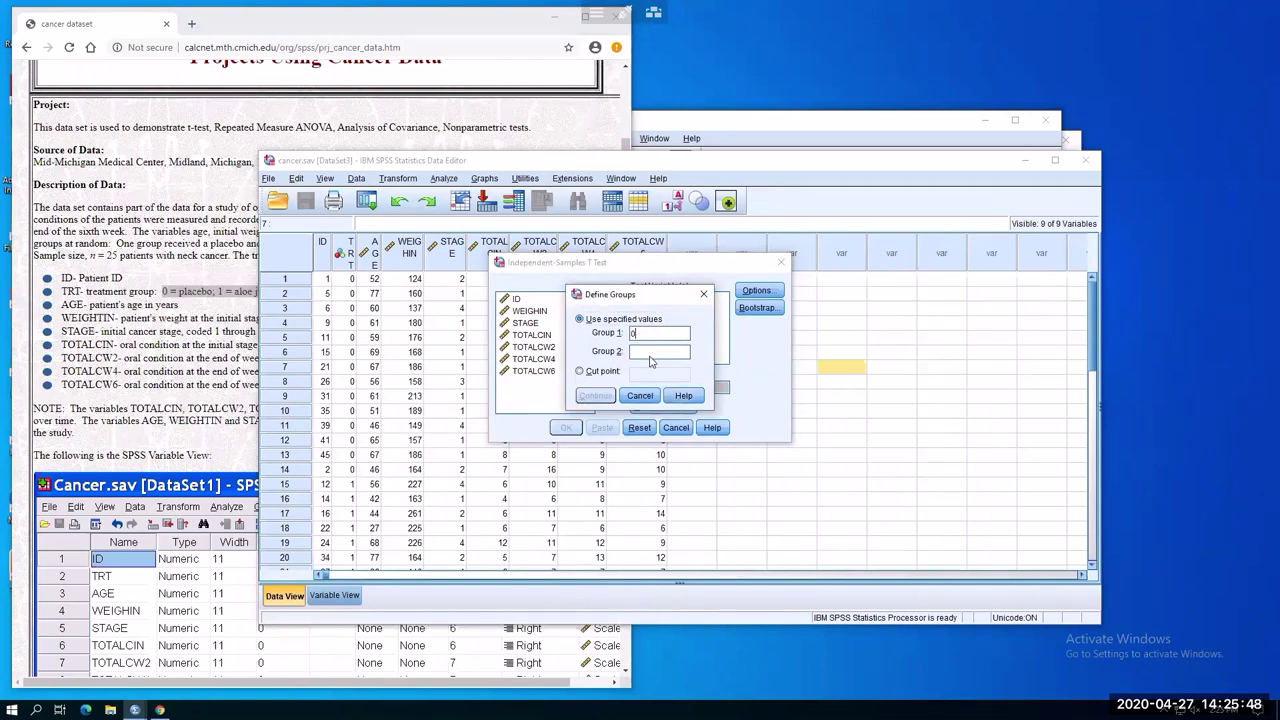
left_click(648, 355)
type("1")
left_click(596, 396)
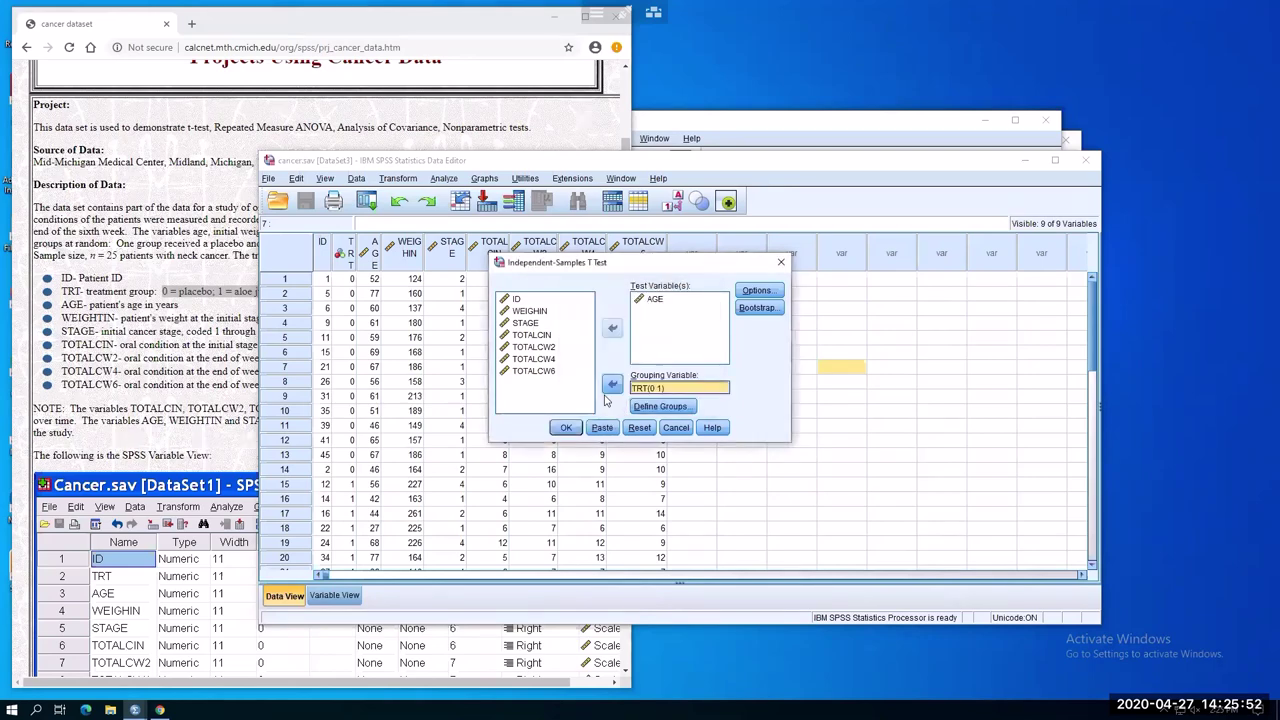
left_click(566, 427)
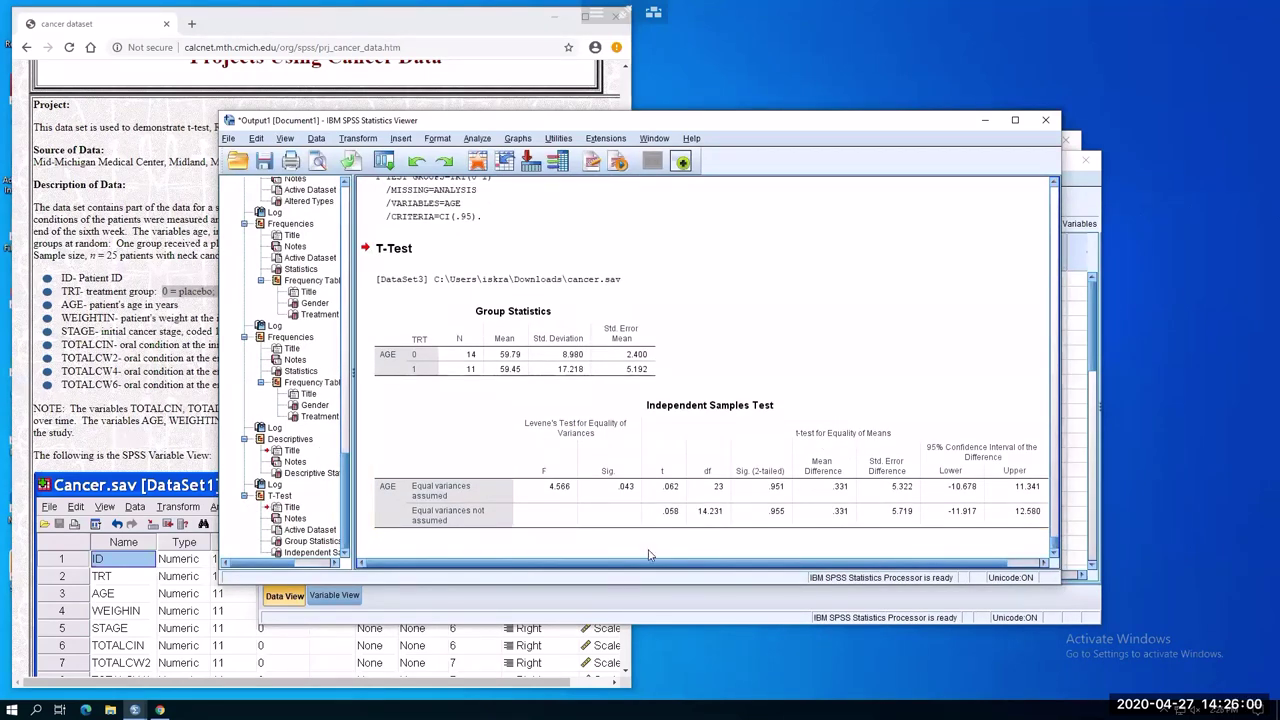
left_click(519, 444)
left_click(503, 365)
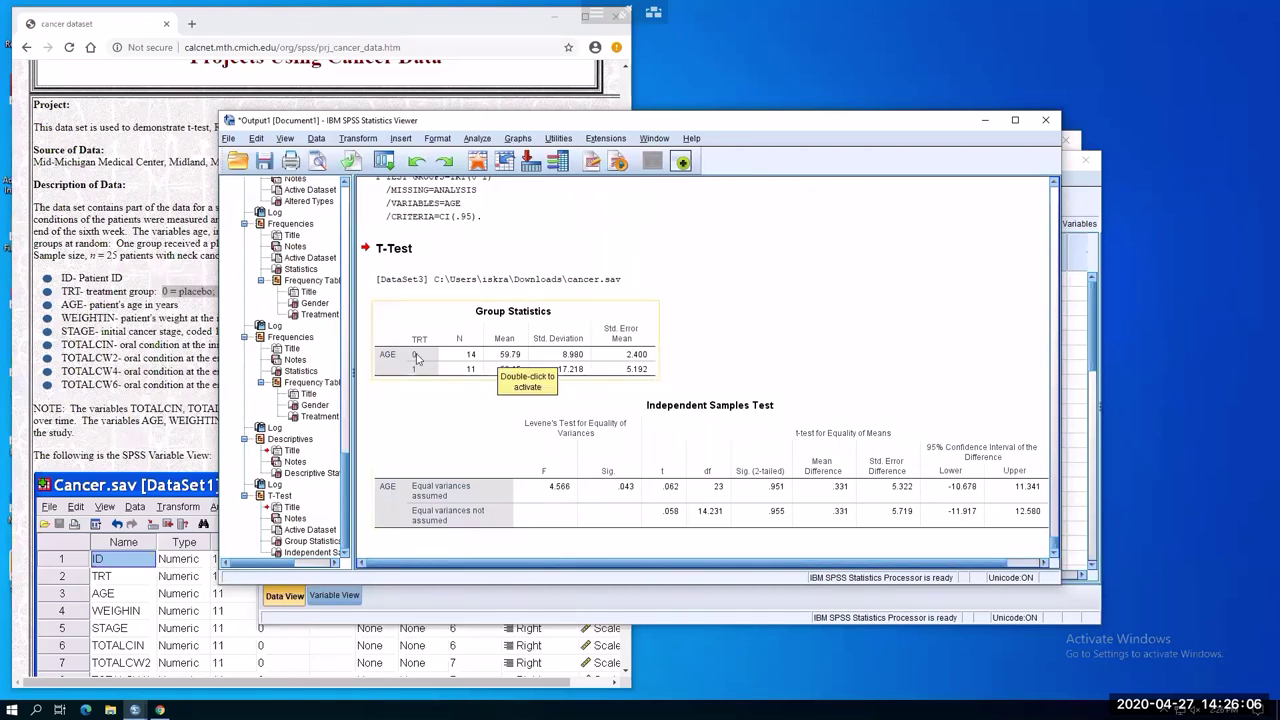
left_click(448, 492)
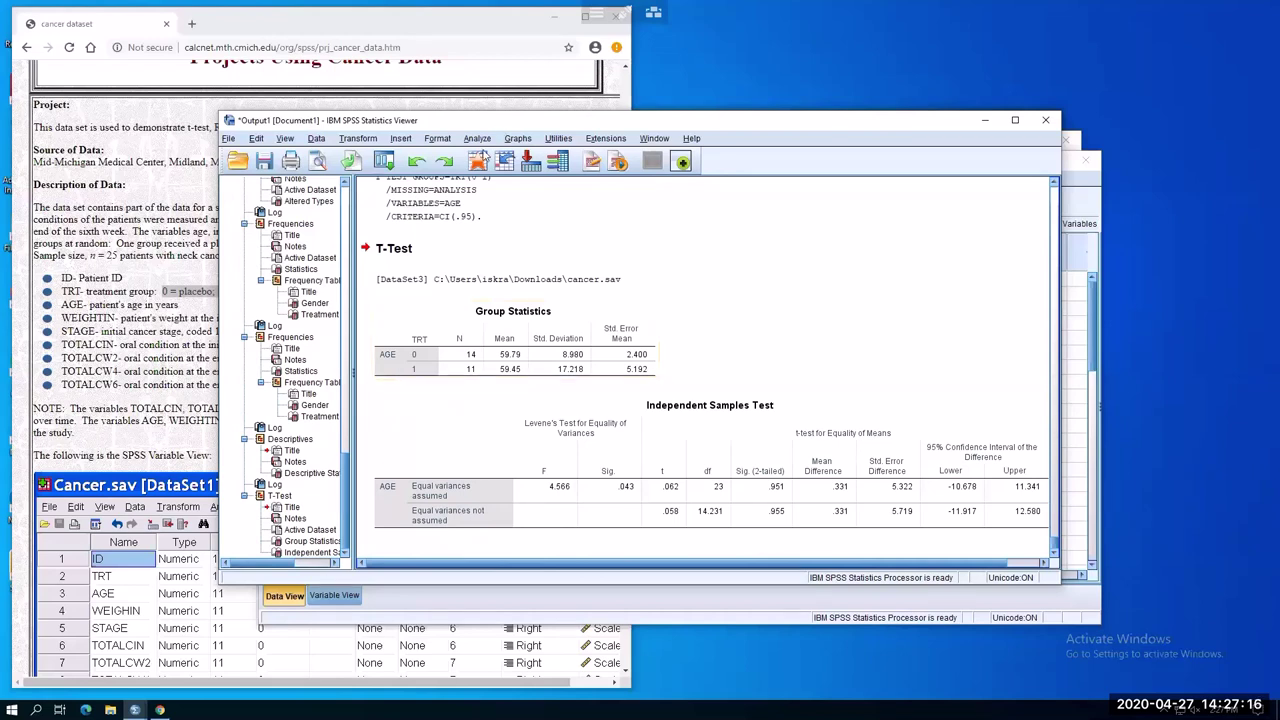
Run a paired-samples t-test of TOTALCIN against TOTALCW2 (t = -3.490, df 24, Sig. .002)
left_click(477, 139)
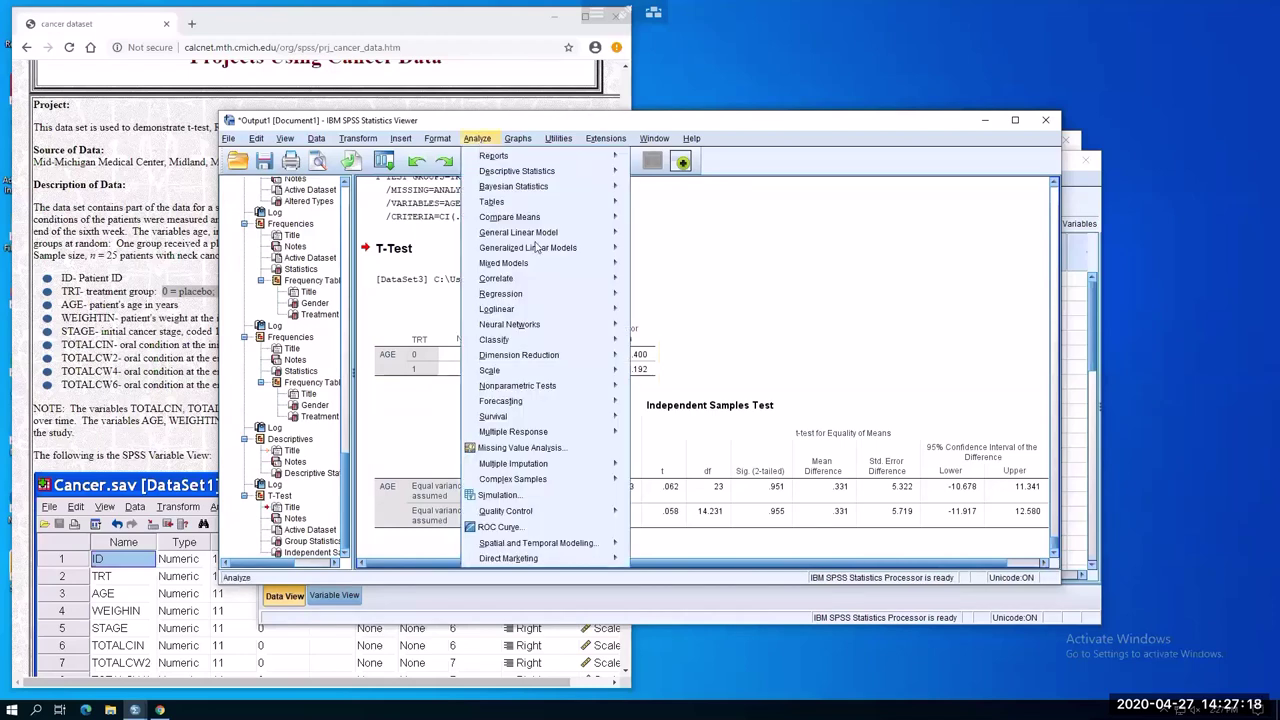
mouse_move(547, 220)
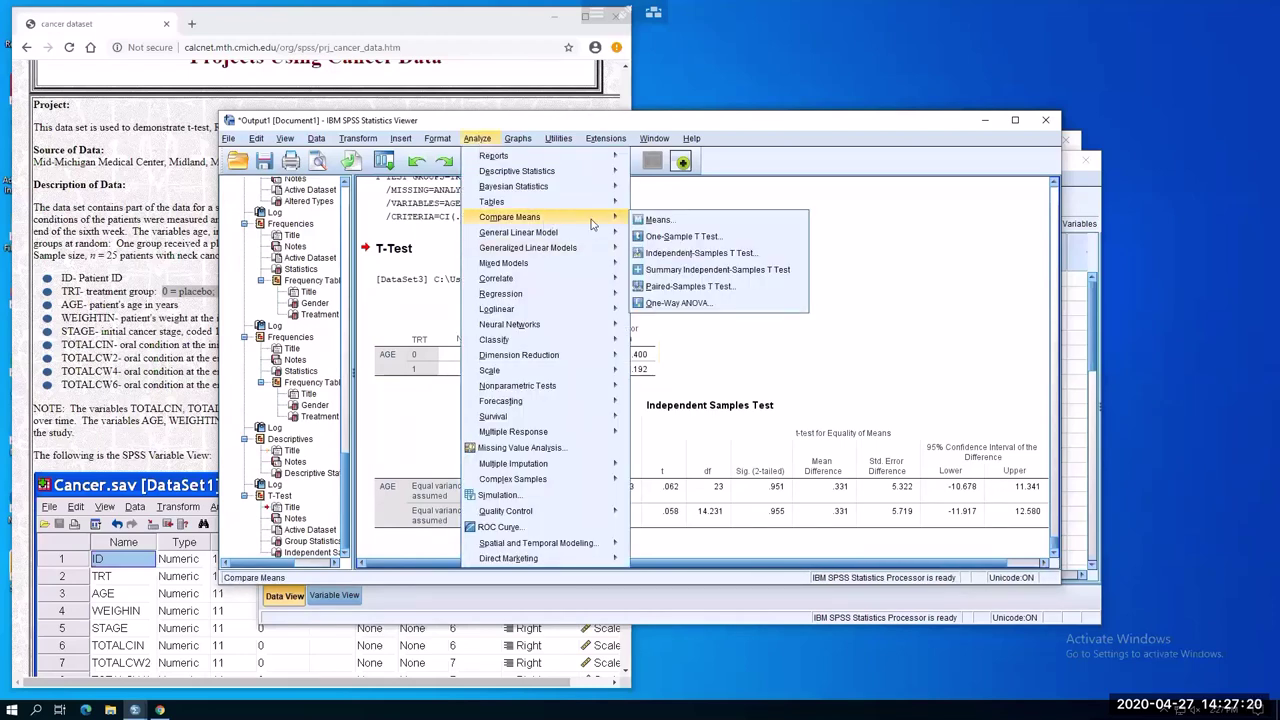
left_click(683, 288)
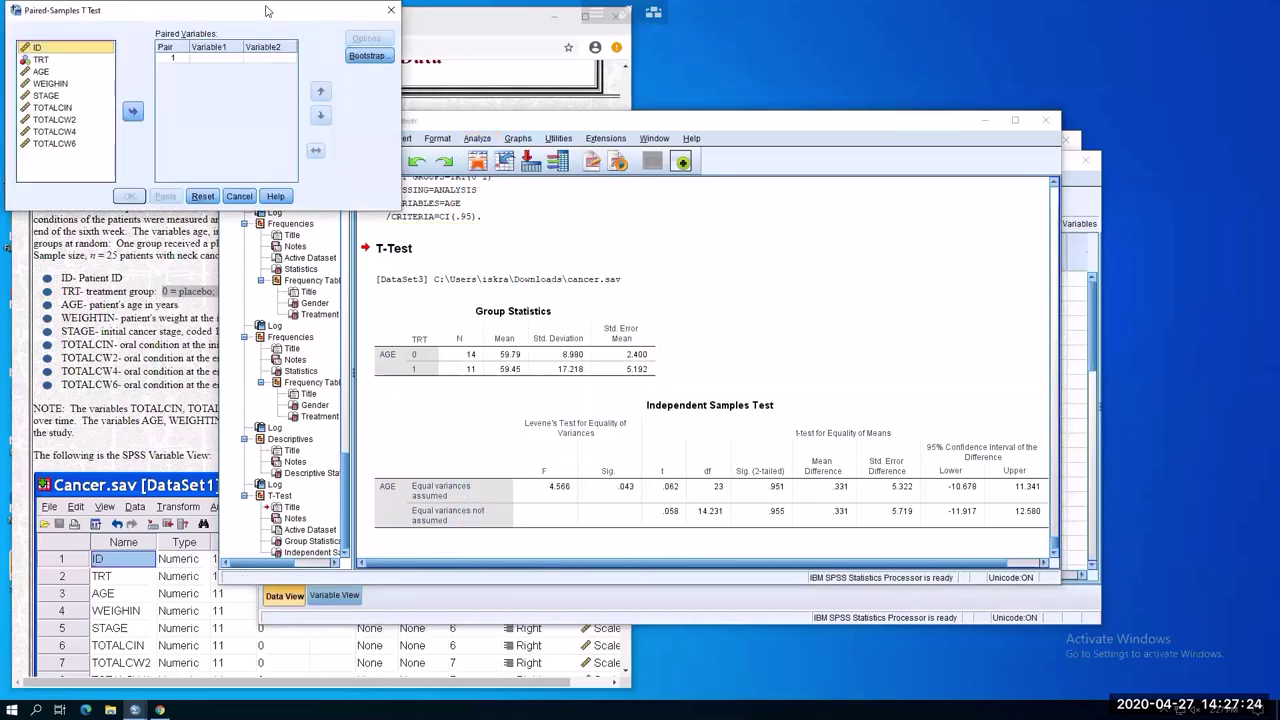
left_click_drag(262, 14, 1005, 174)
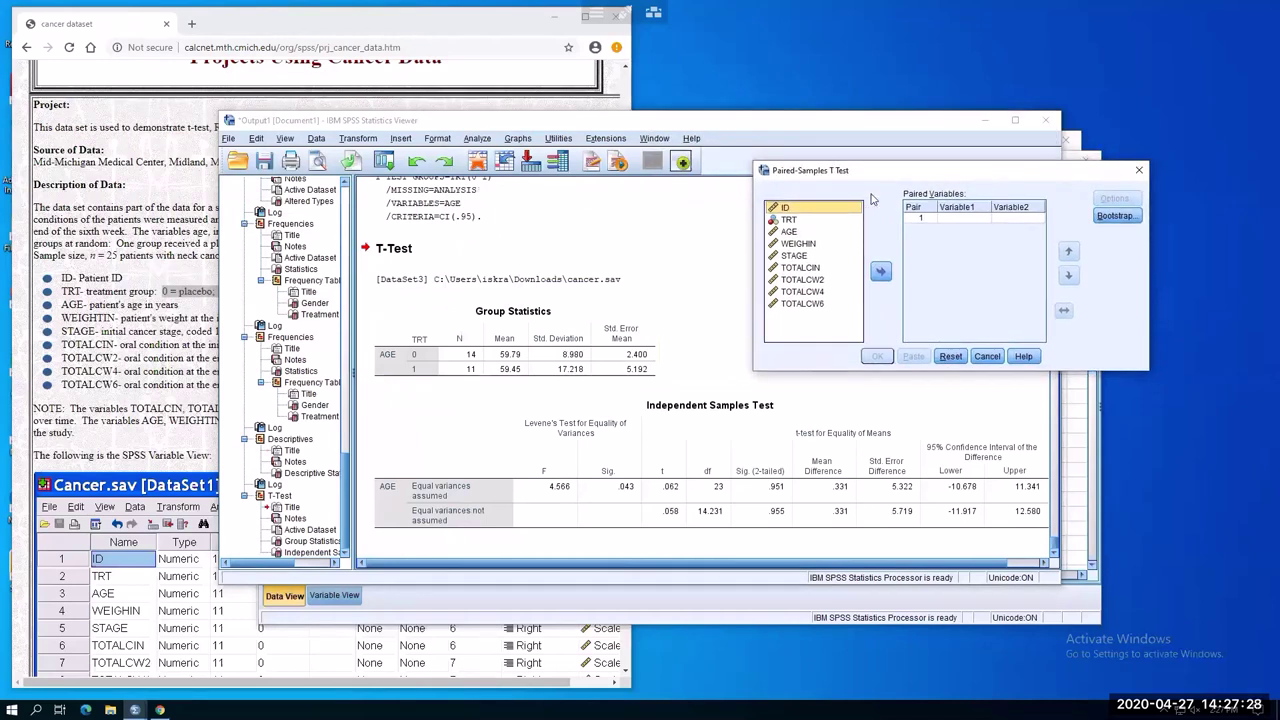
left_click(807, 268)
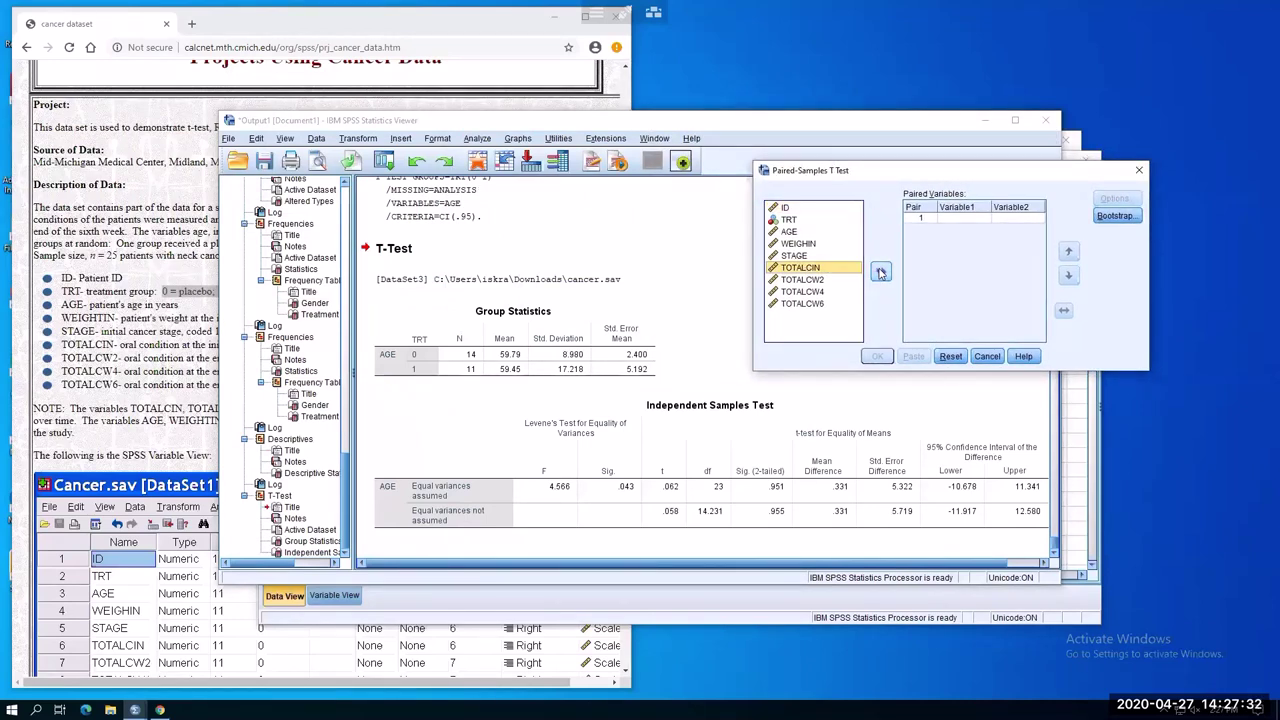
left_click(880, 271)
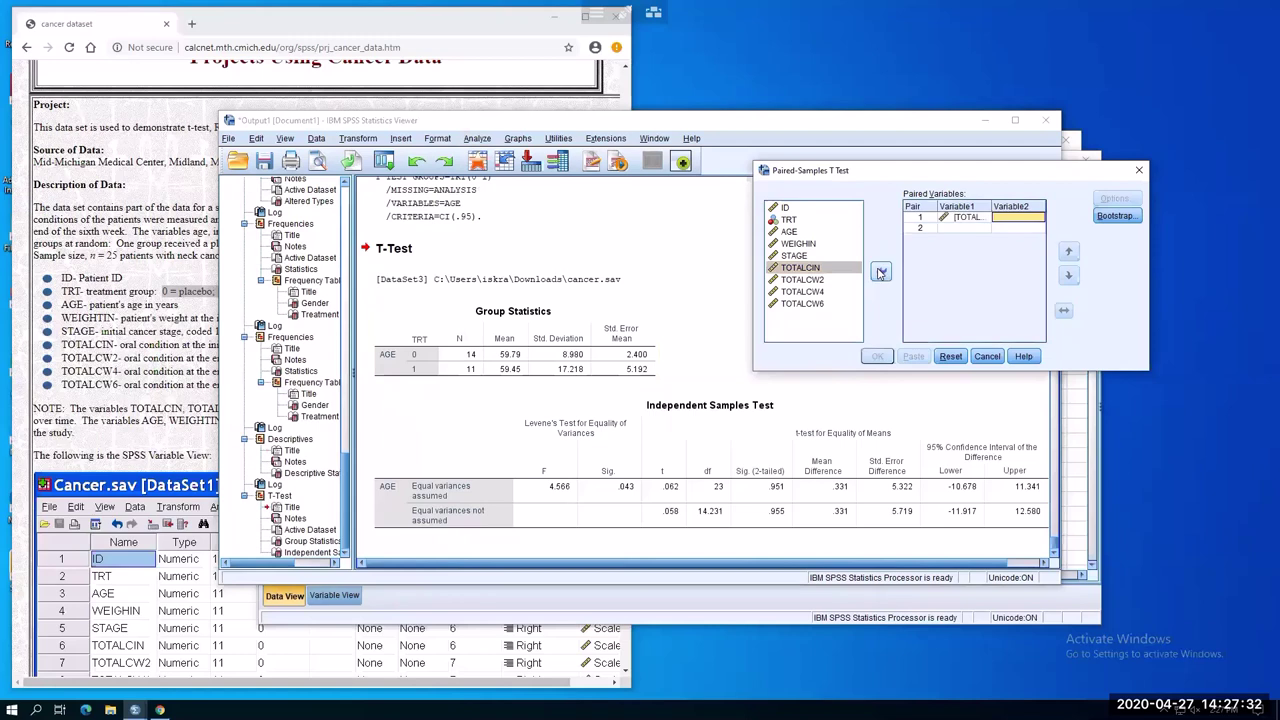
left_click(815, 280)
left_click(881, 272)
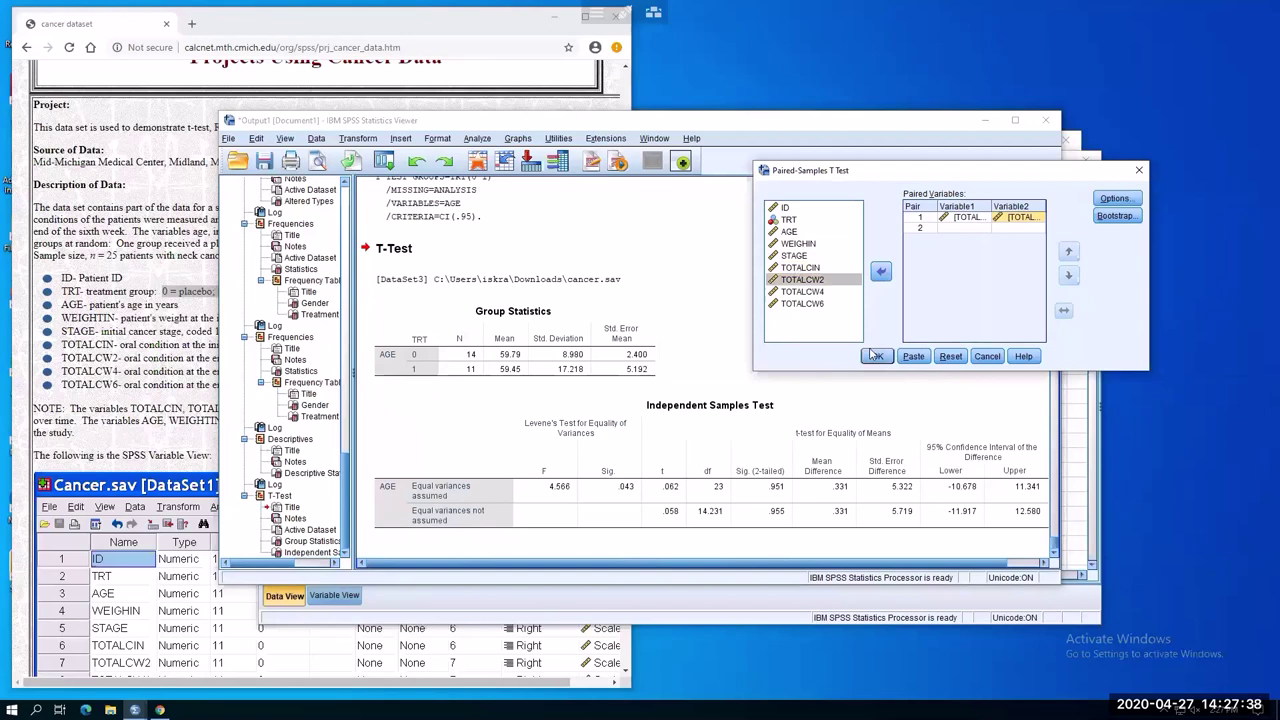
left_click(876, 357)
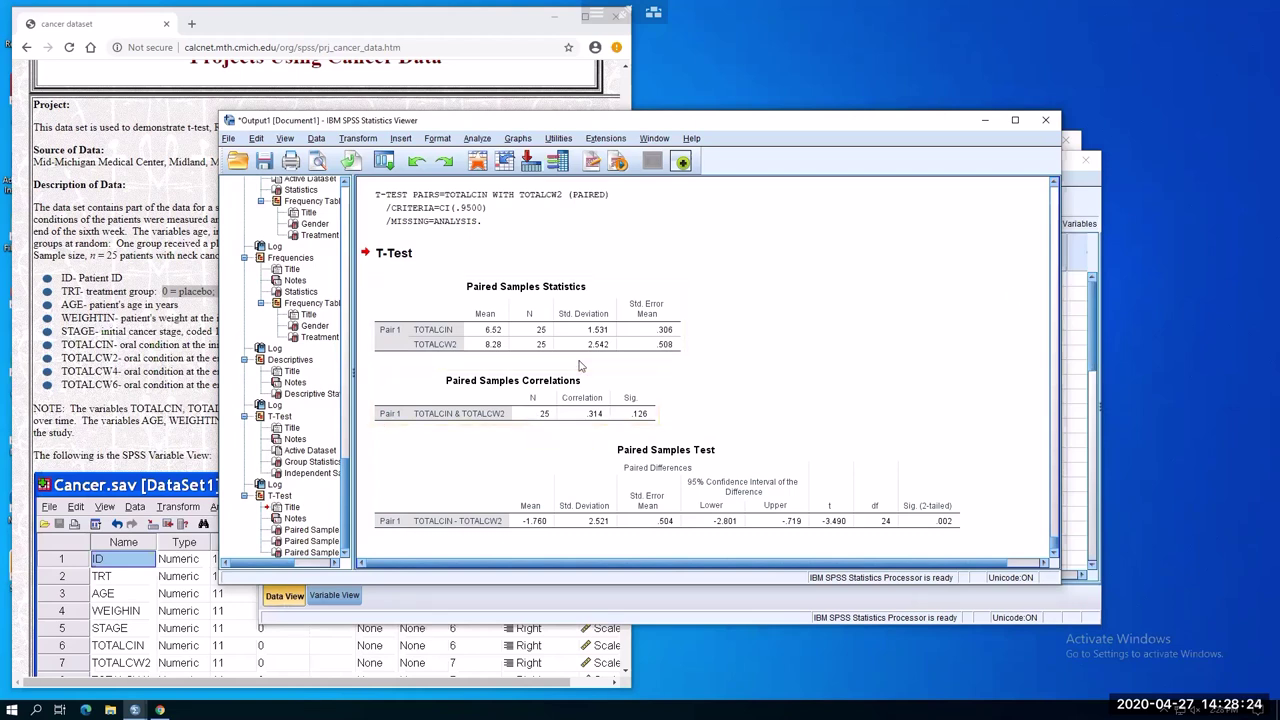
Return from the cancer data page to the data sets list and open the Body Fat Data page
left_click(150, 170)
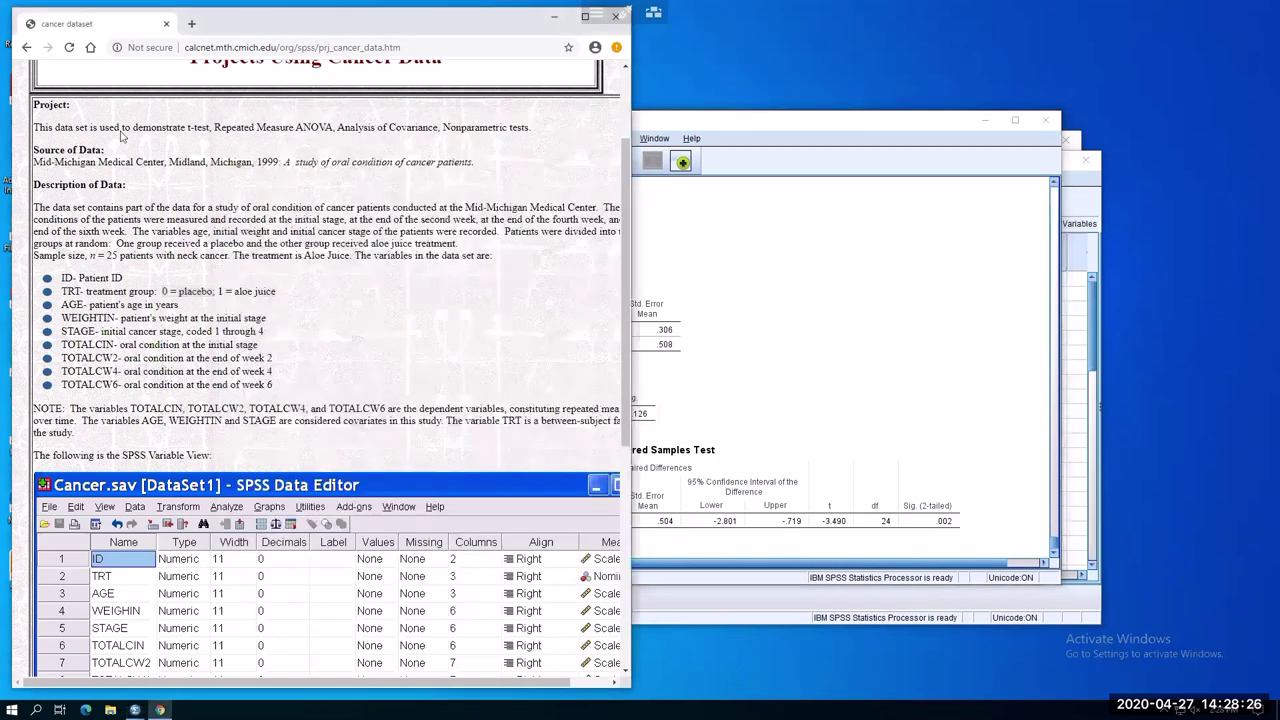
left_click(28, 48)
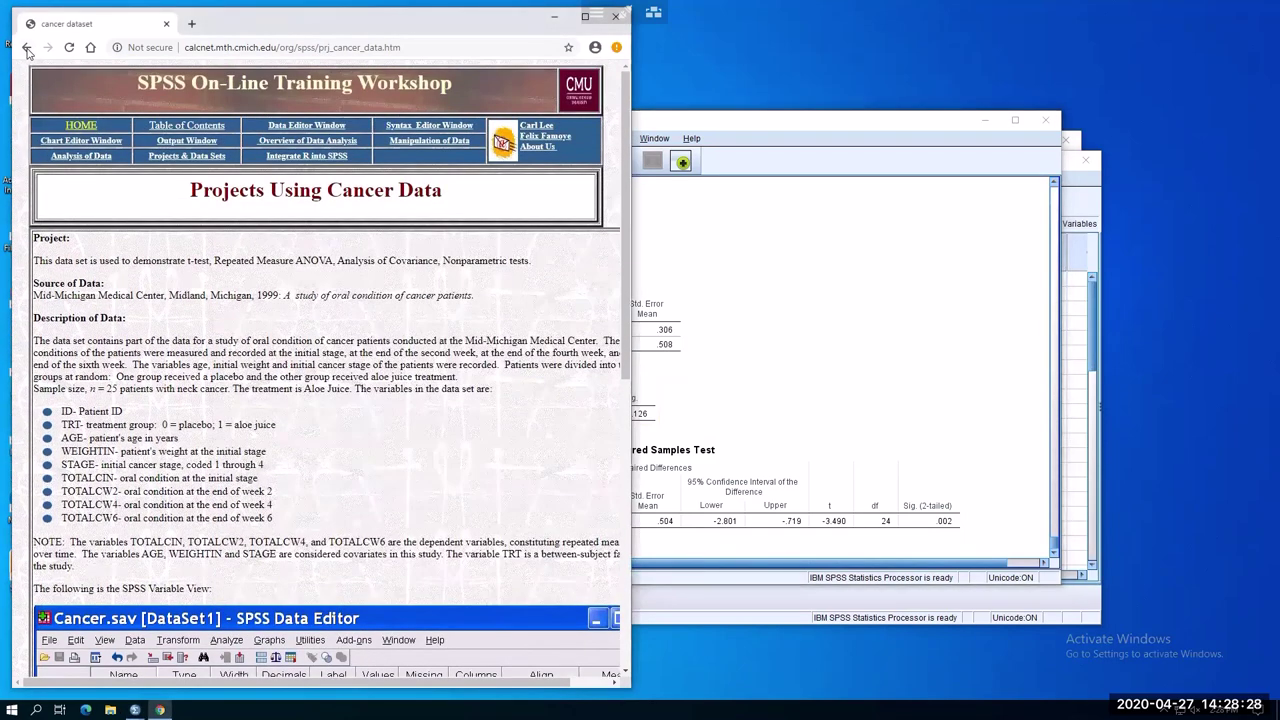
left_click(28, 48)
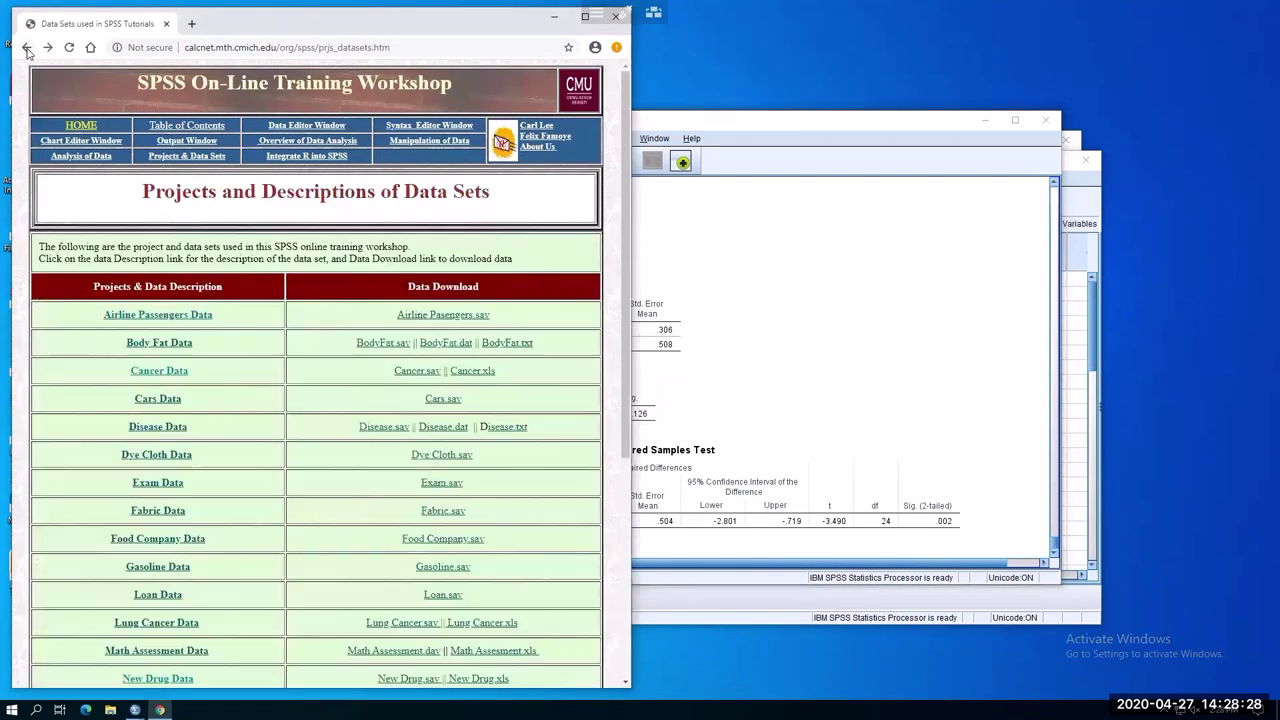
left_click(166, 340)
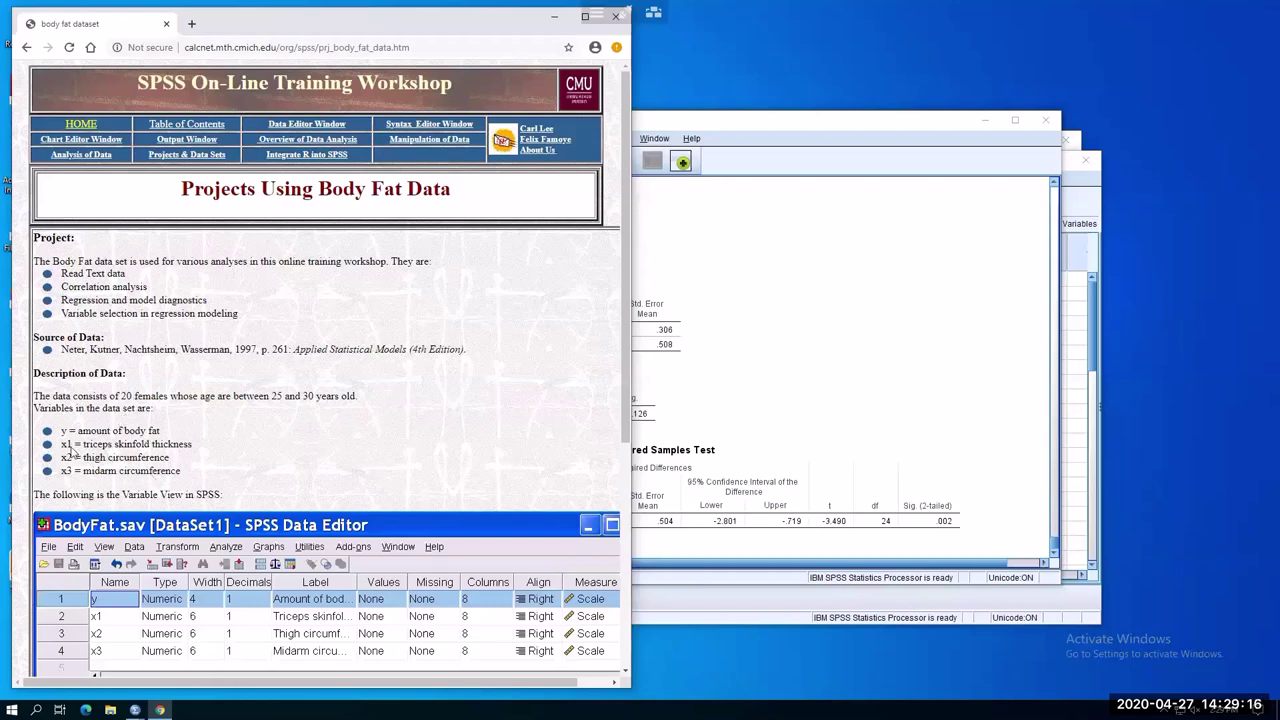
Read the y, x1, x2 and x3 variable descriptions, then download BodyFat.sav
left_click_drag(60, 445, 185, 478)
left_click(130, 452)
left_click_drag(60, 430, 160, 432)
left_click(158, 470)
scroll(305, 515, "down", 3)
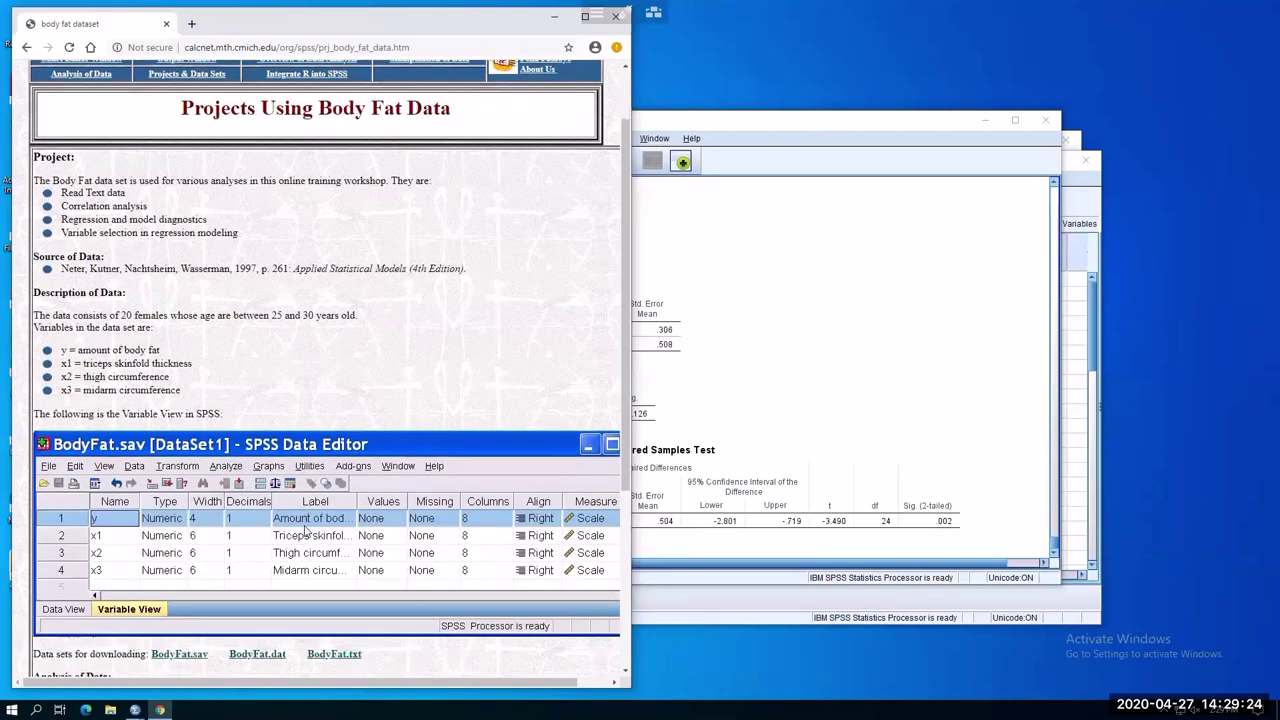
scroll(206, 551, "down", 3)
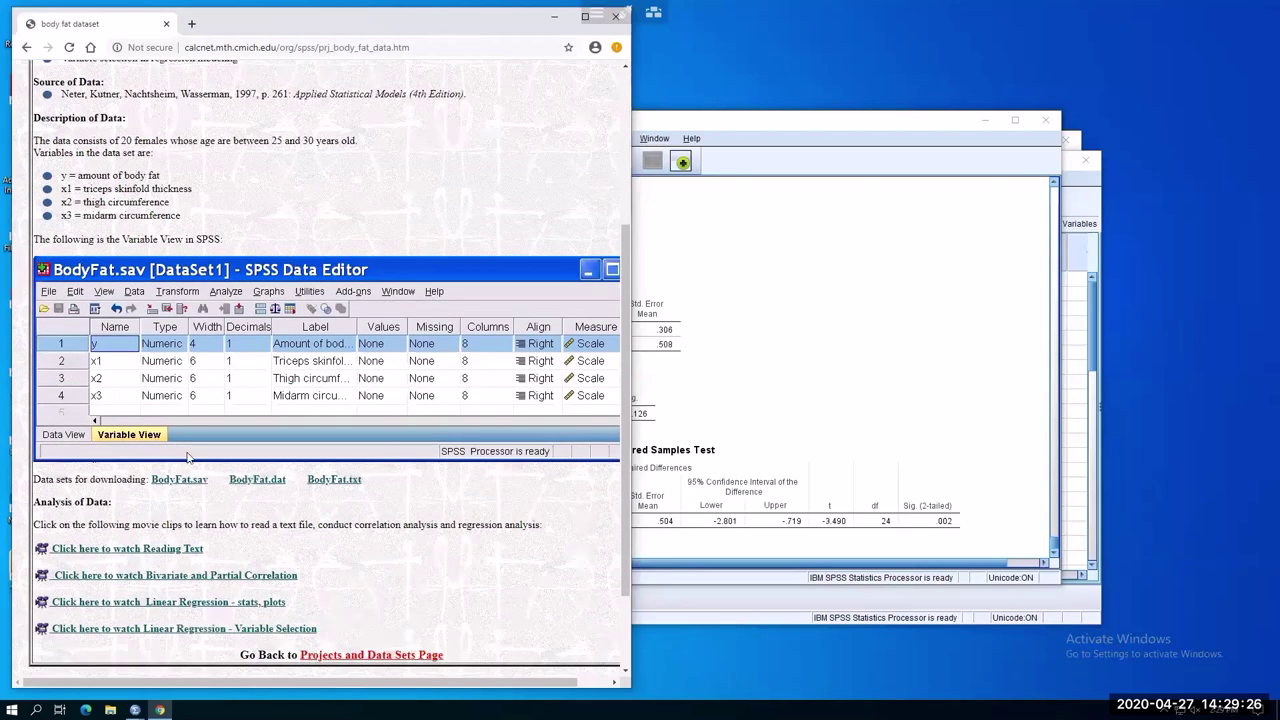
left_click(170, 366)
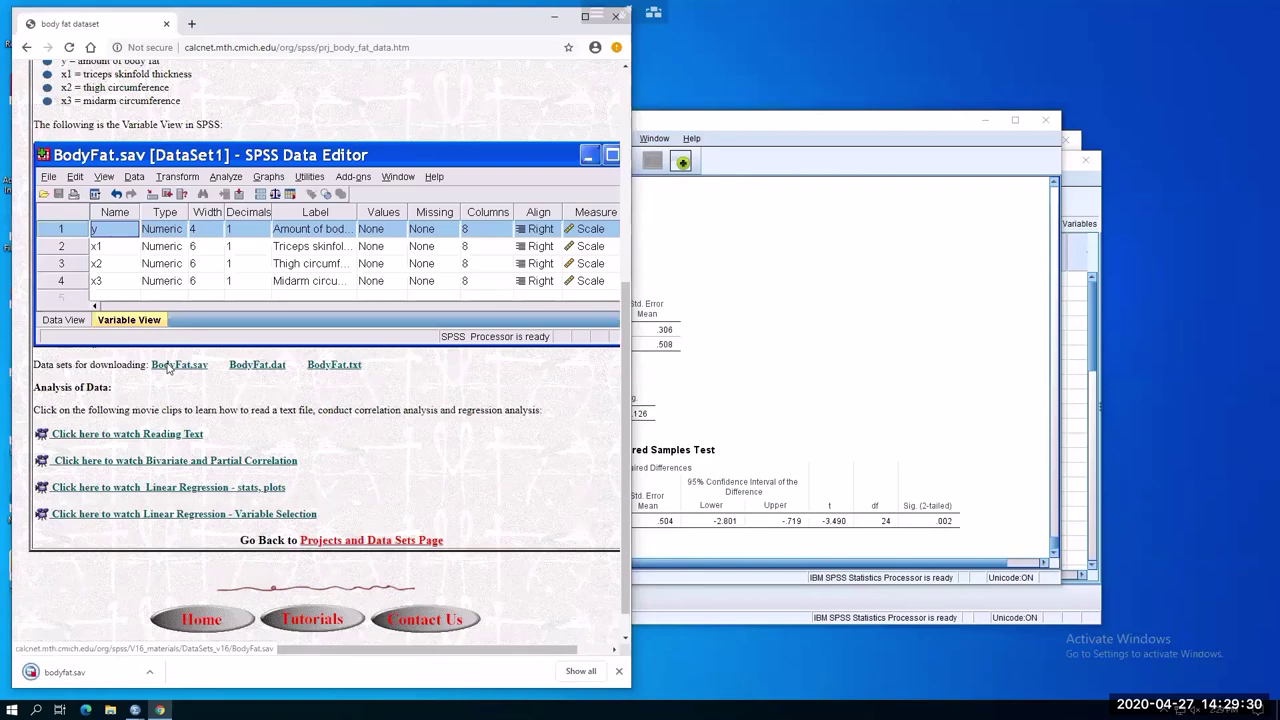
Open the downloaded BodyFat data in SPSS and start a Linear Regression
left_click(62, 672)
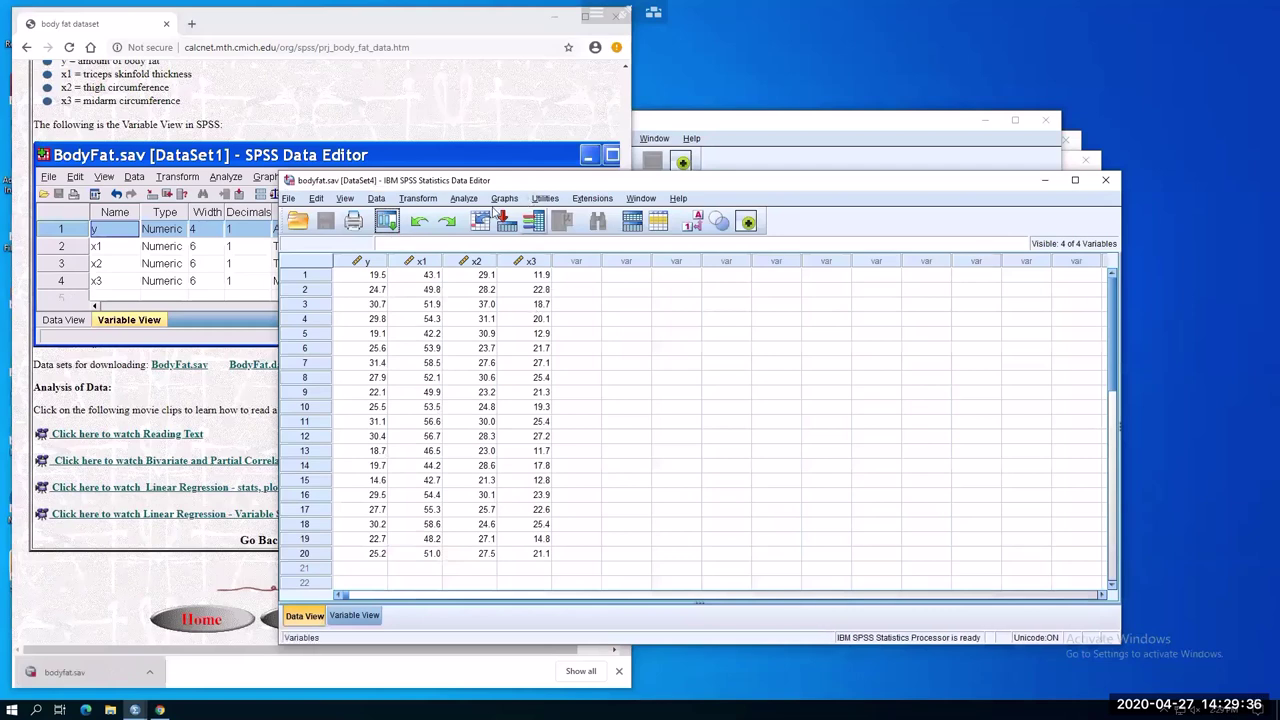
left_click(457, 199)
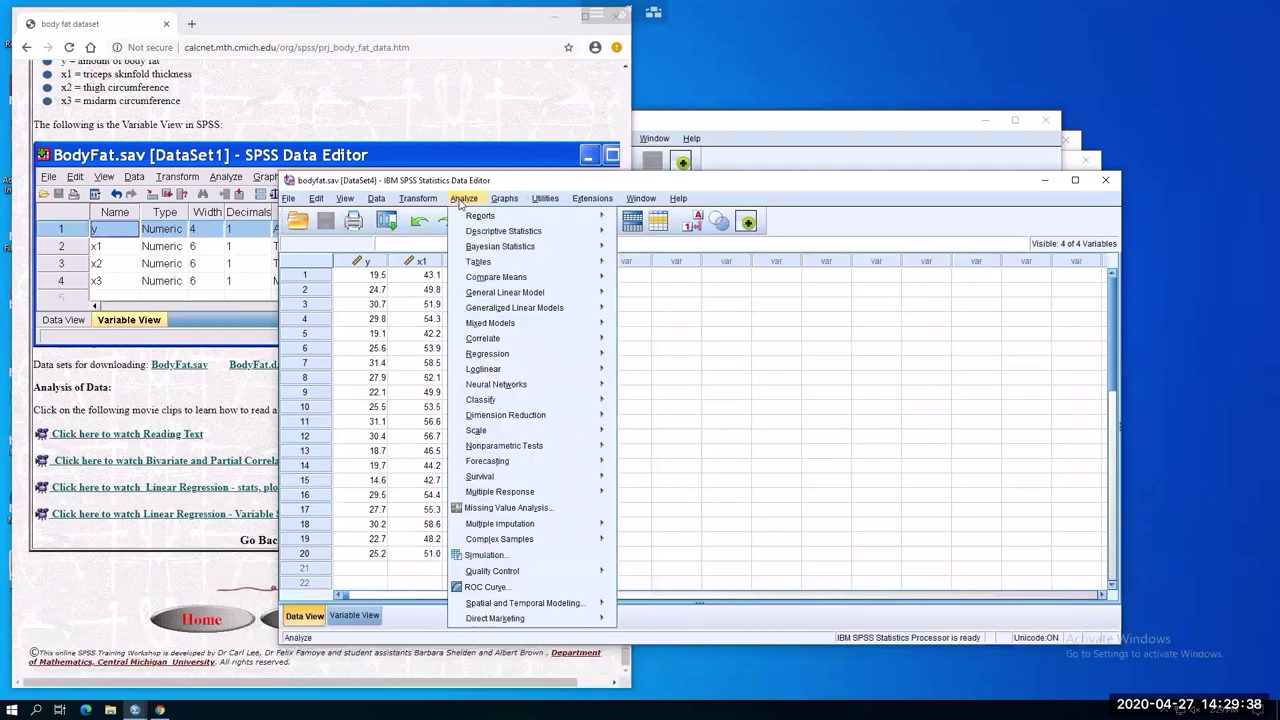
mouse_move(555, 362)
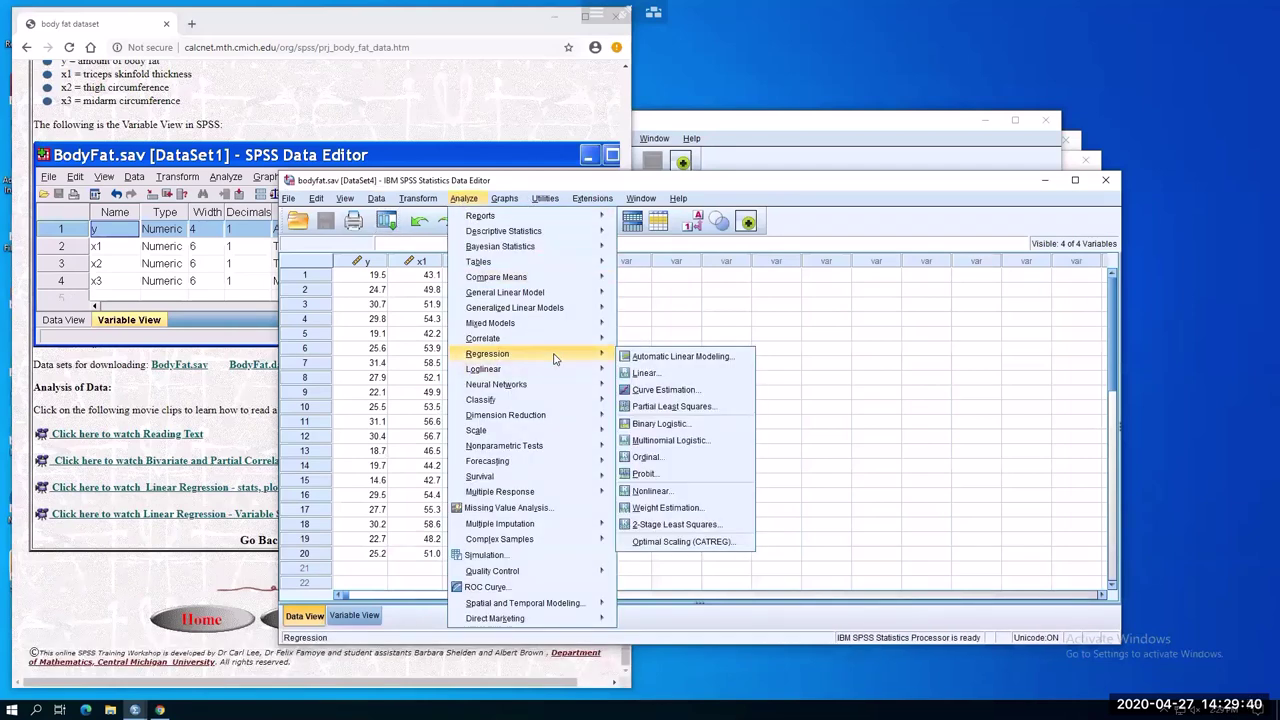
left_click(645, 373)
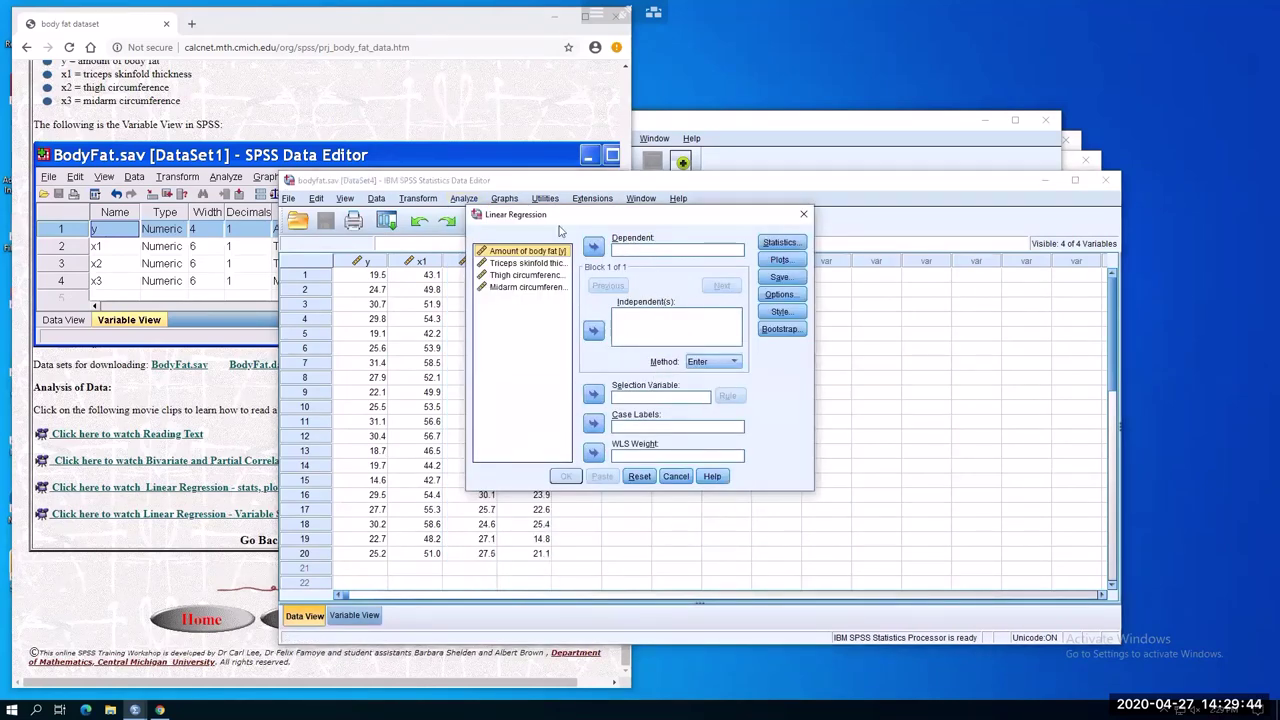
Regress amount of body fat on triceps skinfold, thigh circumference and midarm circumference
left_click(509, 252)
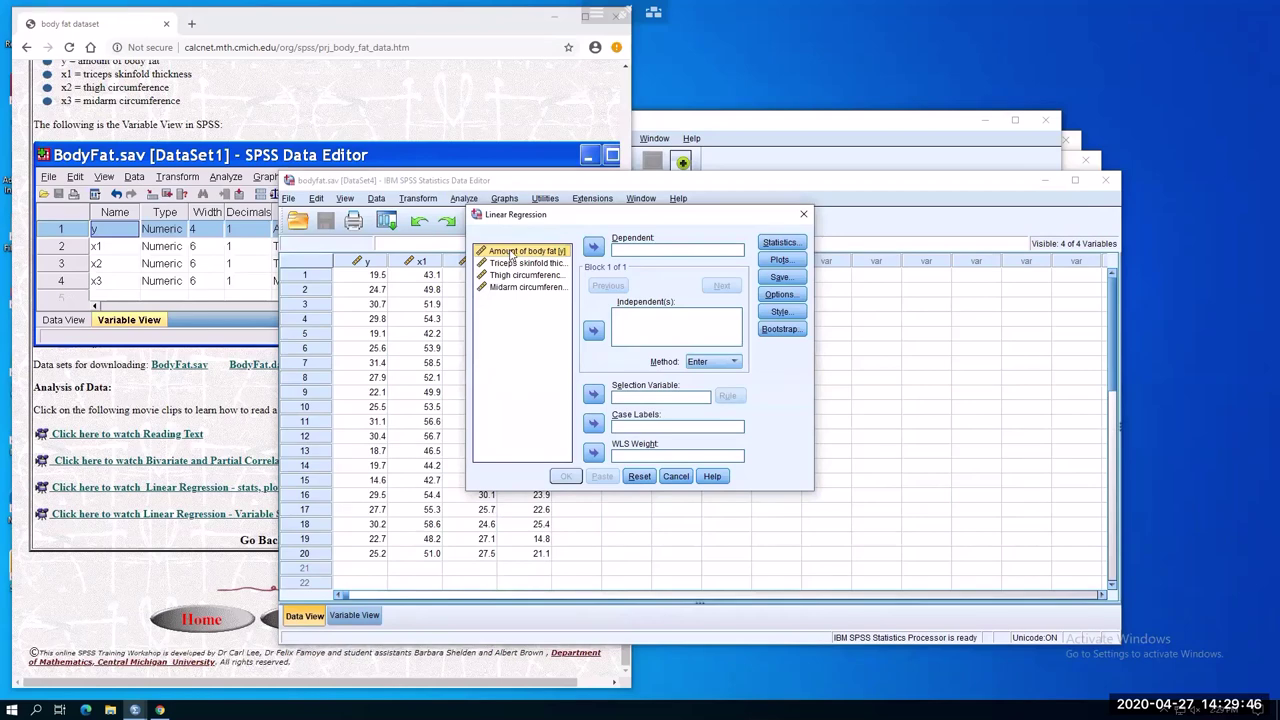
left_click(593, 248)
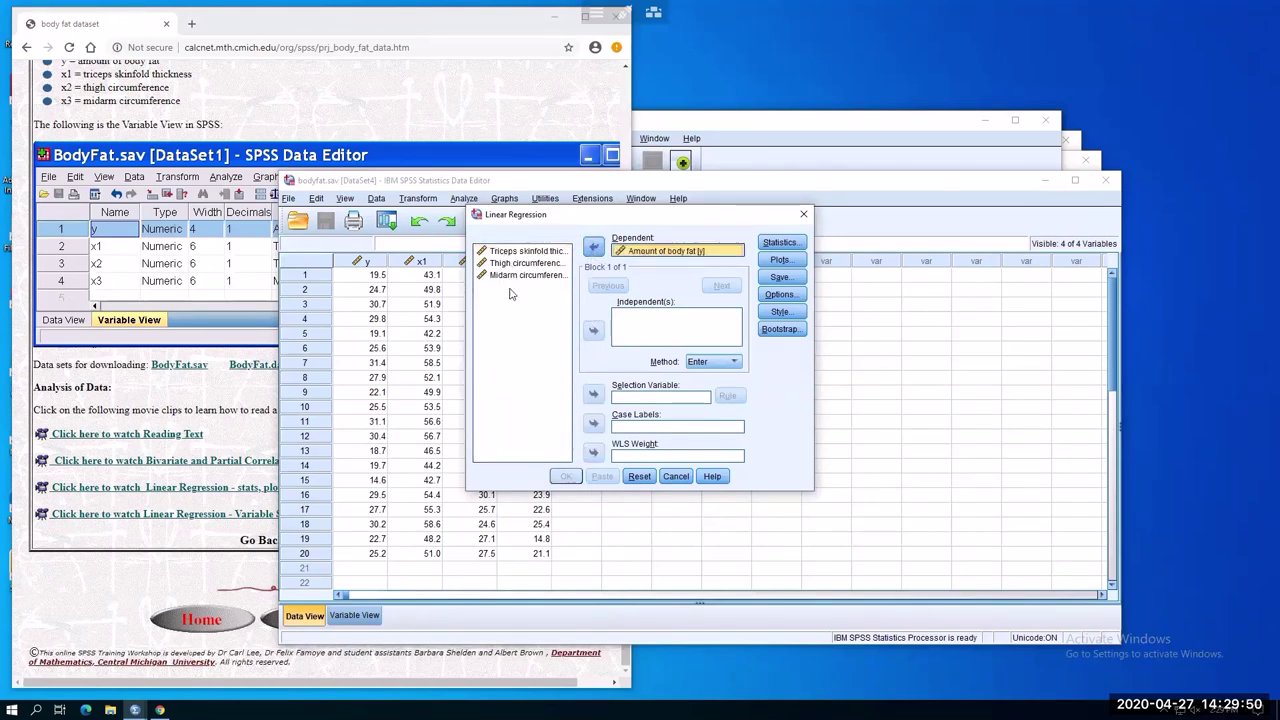
left_click(524, 251)
left_click(596, 333)
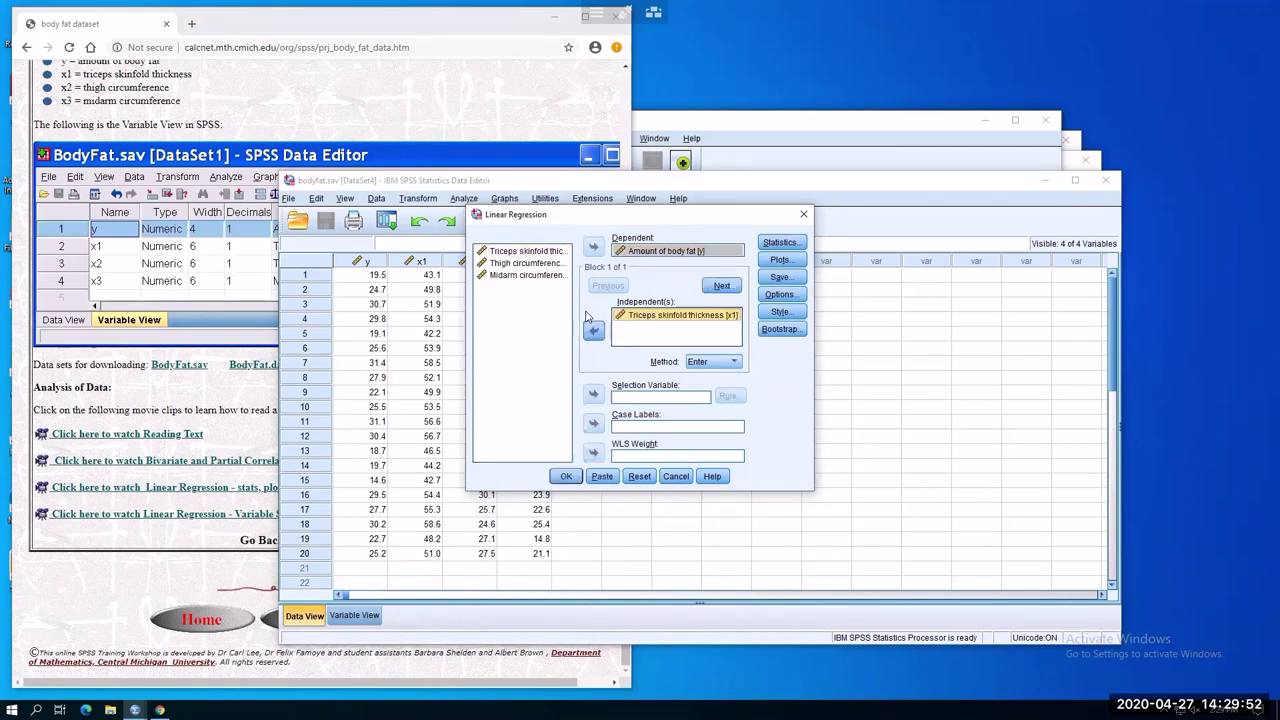
left_click(530, 263)
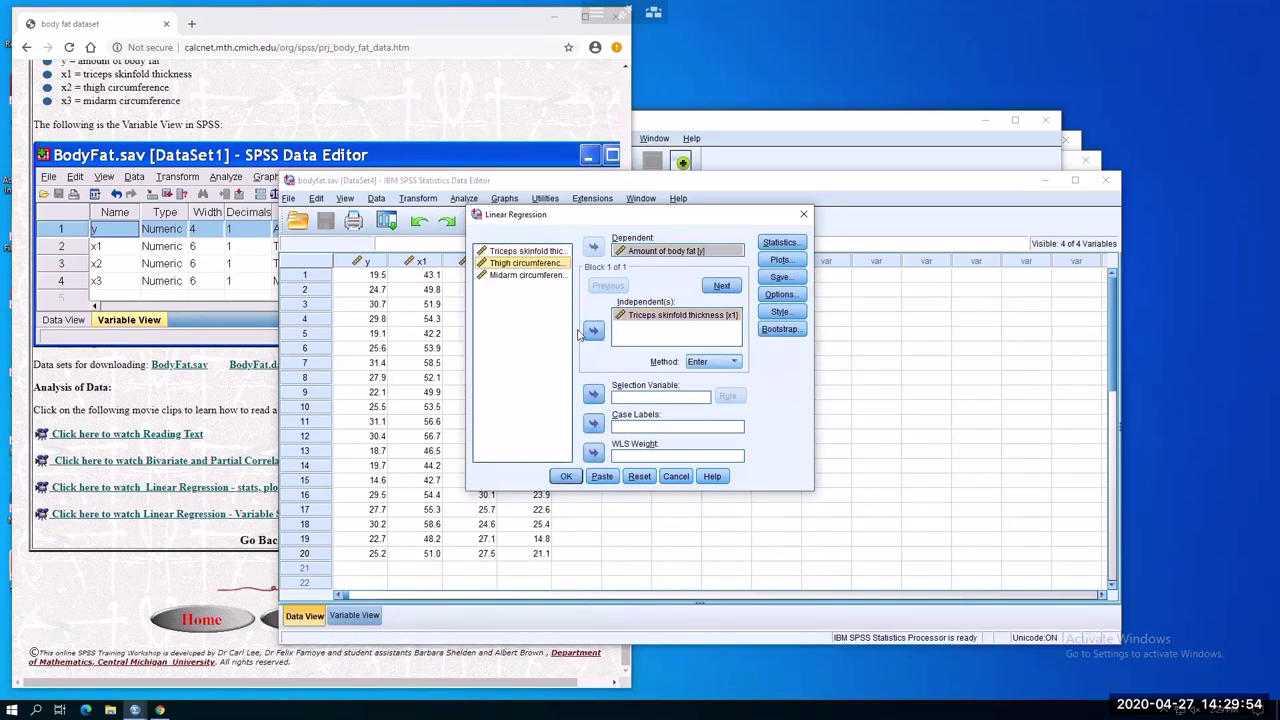
left_click(593, 331)
left_click(530, 275)
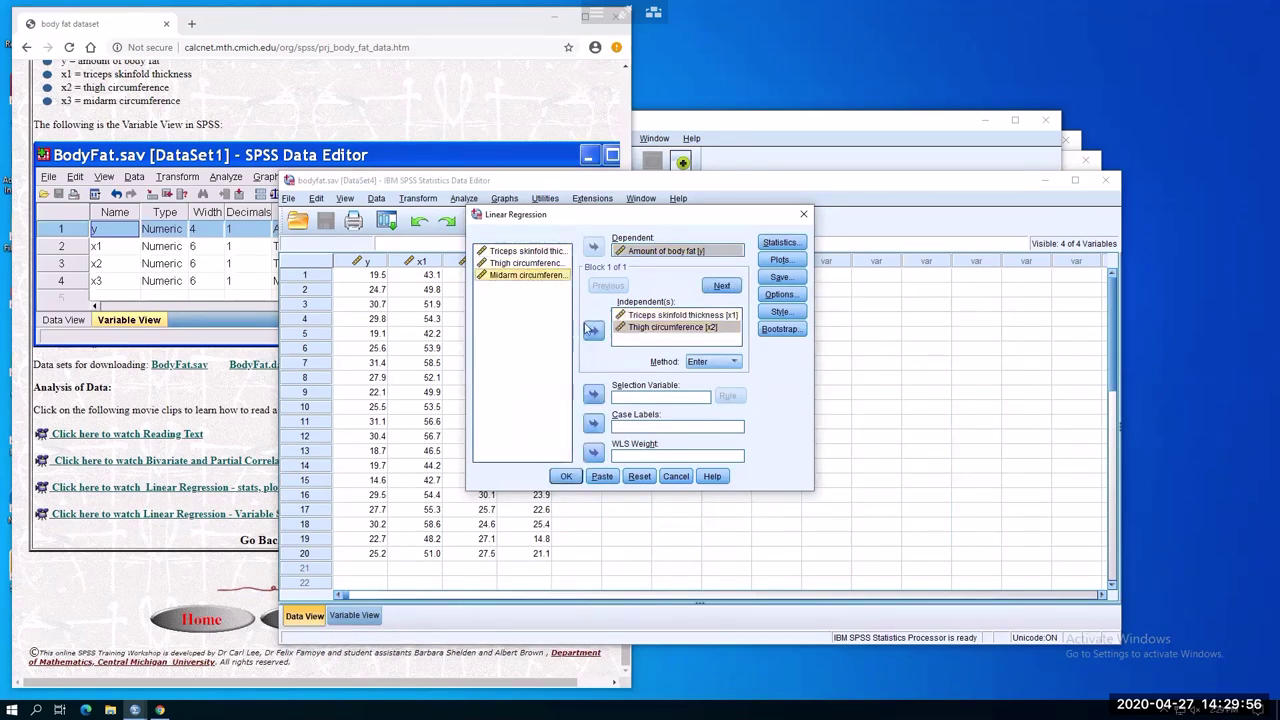
left_click(593, 331)
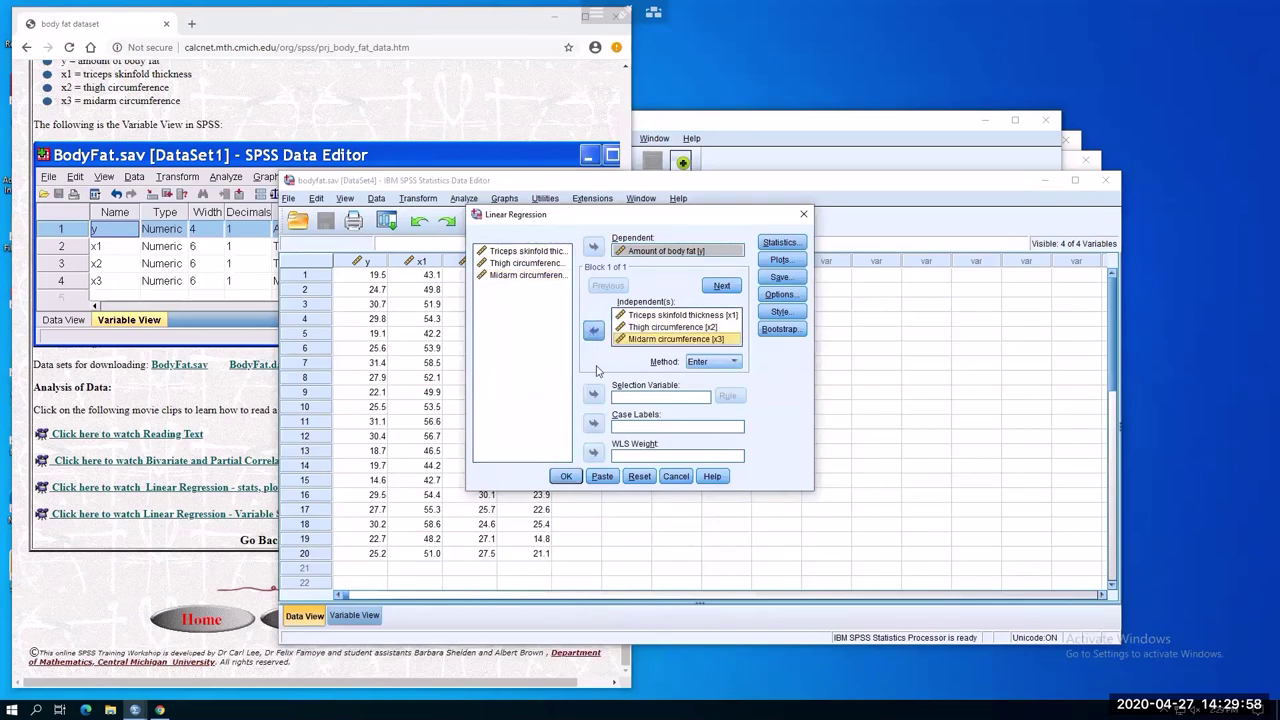
left_click(563, 478)
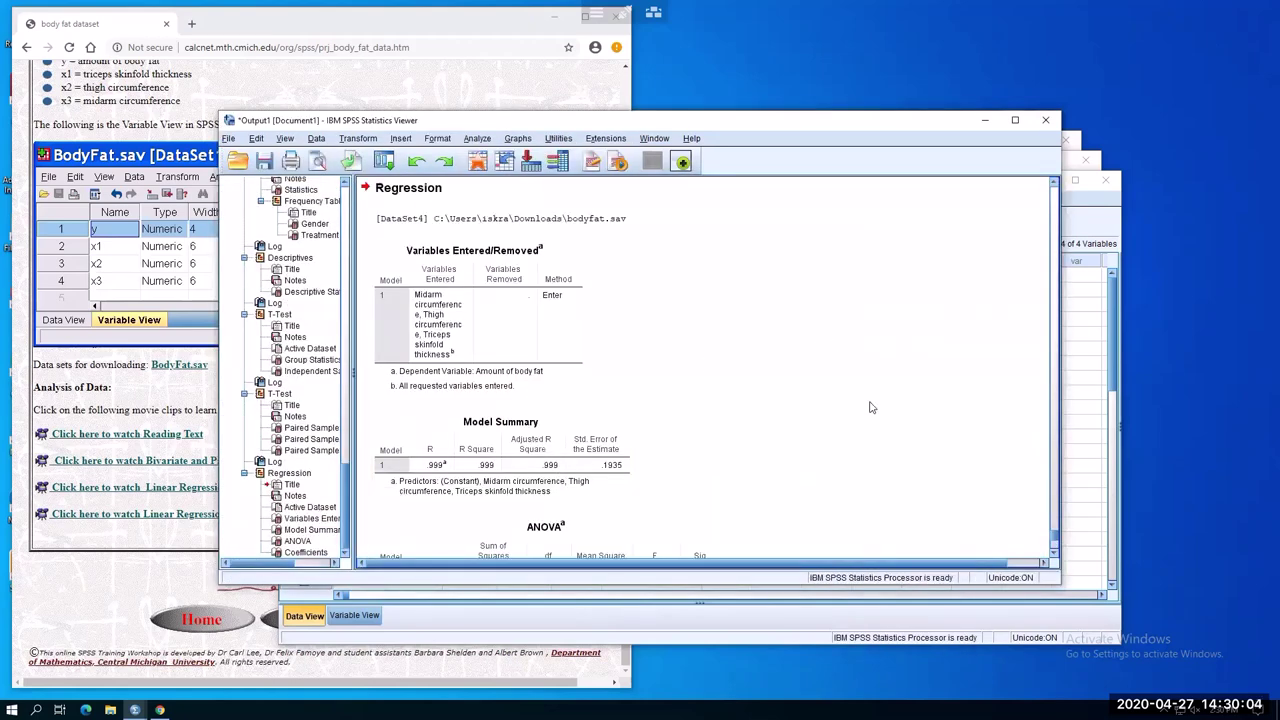
Scroll the output to Coefficients: constant -32.327, triceps .833, thigh .524, midarm .026
scroll(870, 407, "down", 2)
scroll(870, 407, "down", 4)
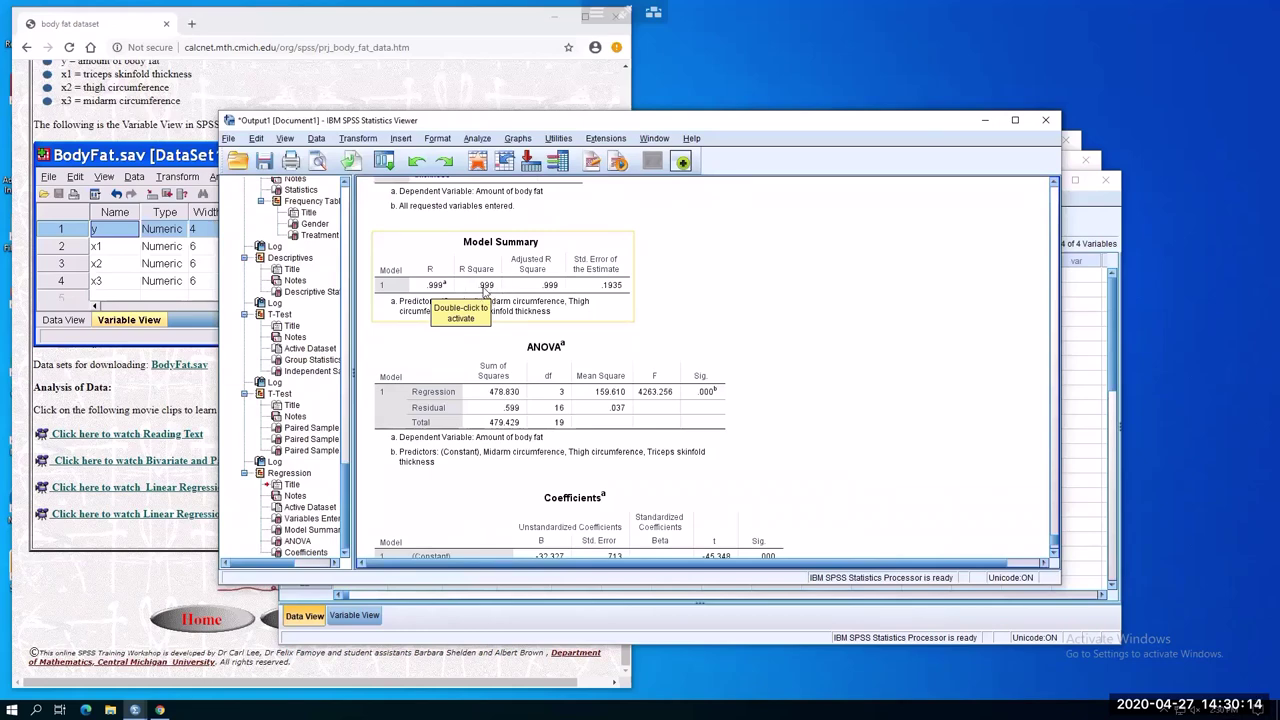
scroll(510, 487, "down", 3)
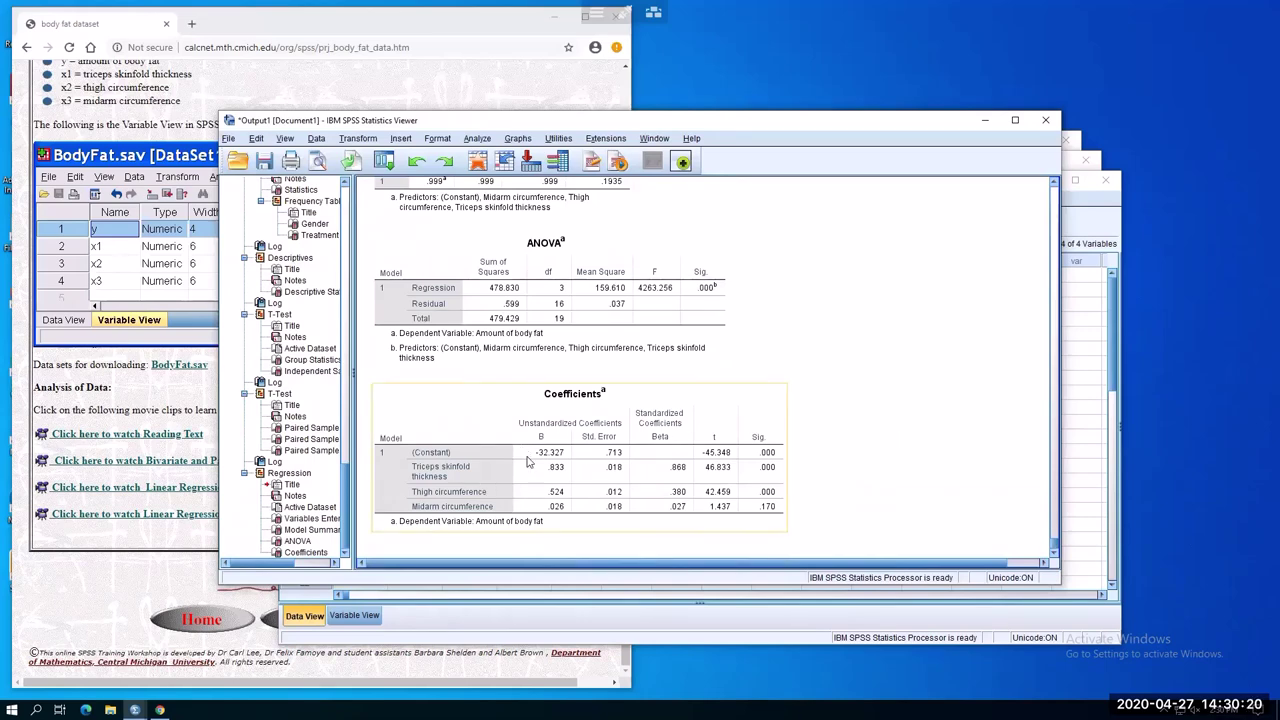
scroll(852, 290, "up", 3)
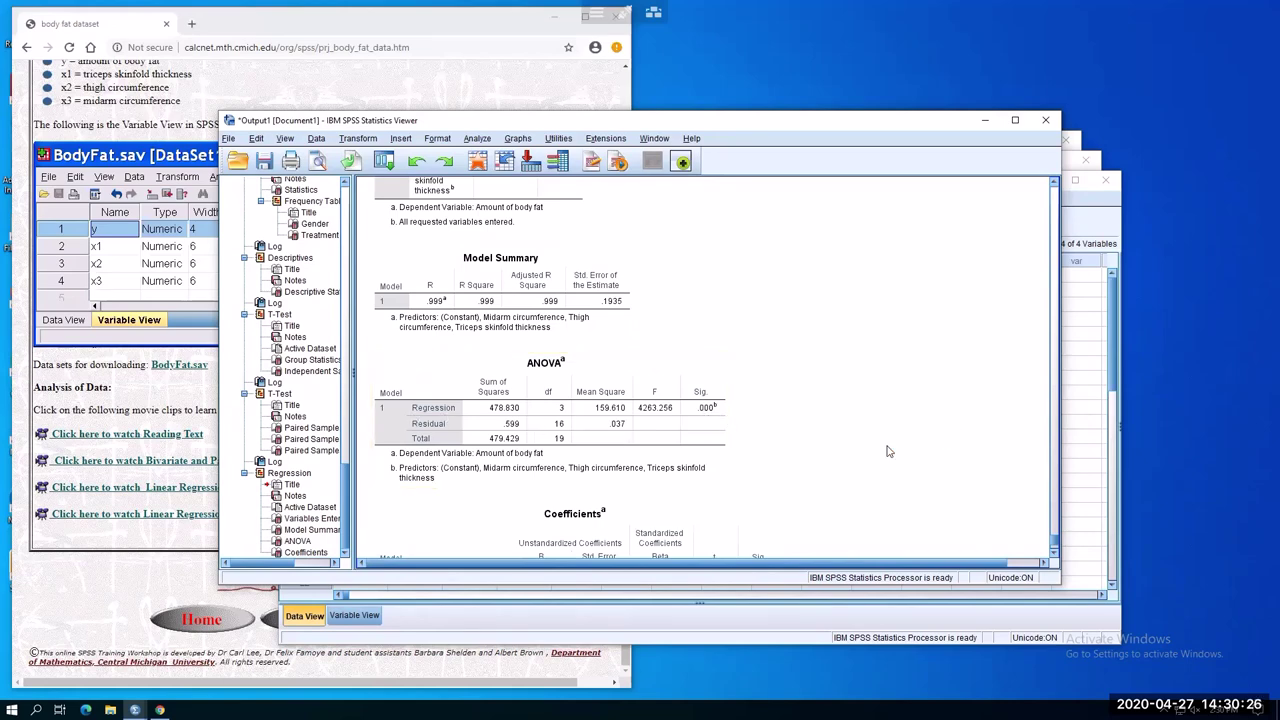
scroll(855, 451, "down", 3)
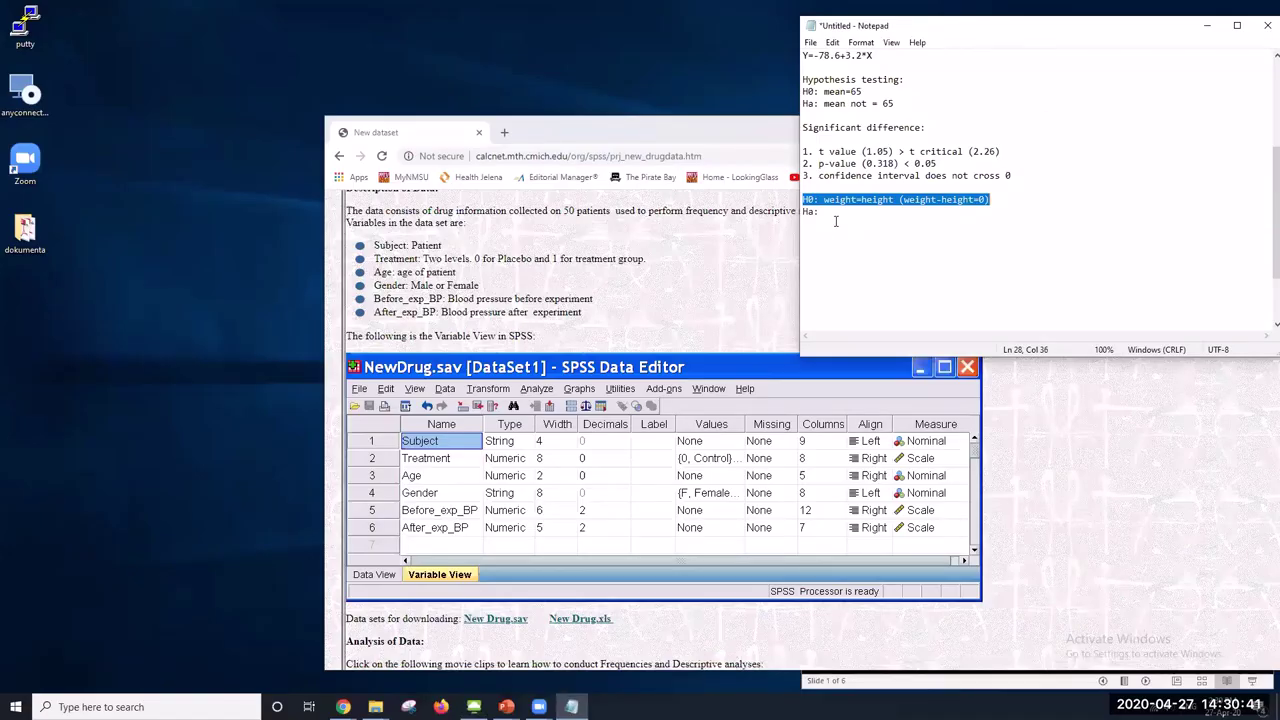
Add the regression model line Y=a+c1*X1+c2*X2+c3*X3 below the Ha: note
left_click(831, 225)
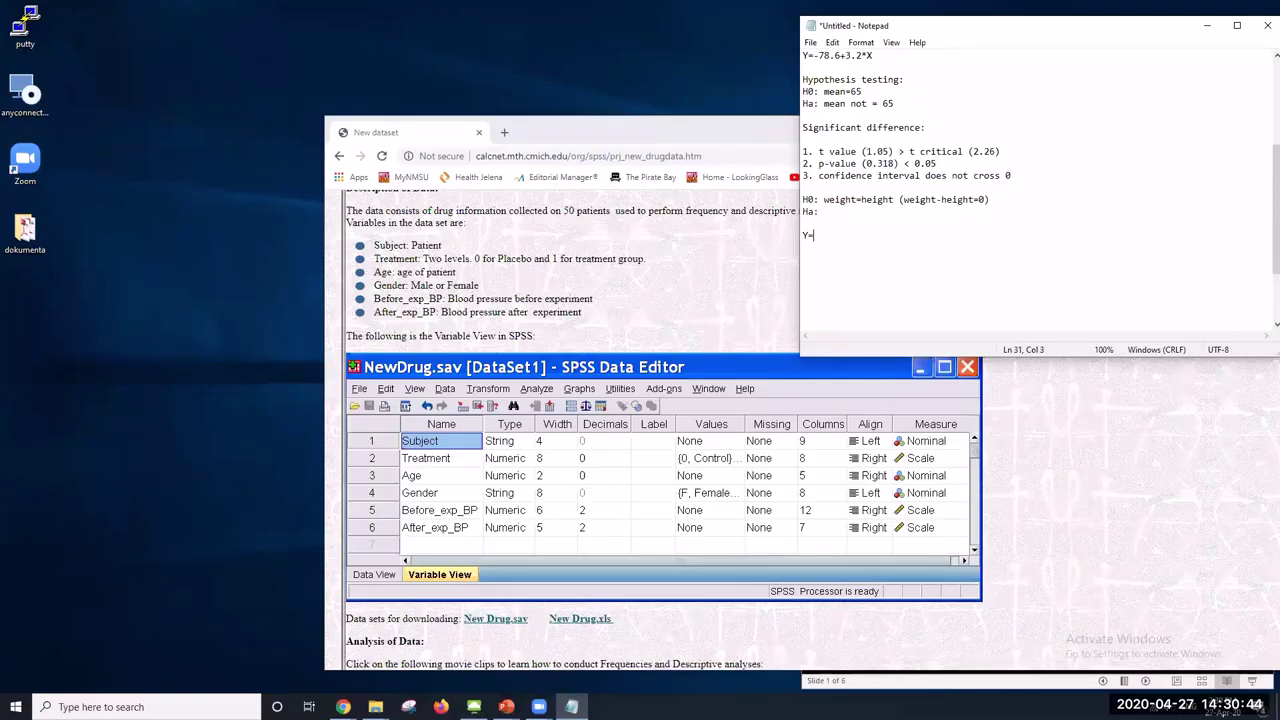
type("Y=a+c1*X1+c2*X2+c3")
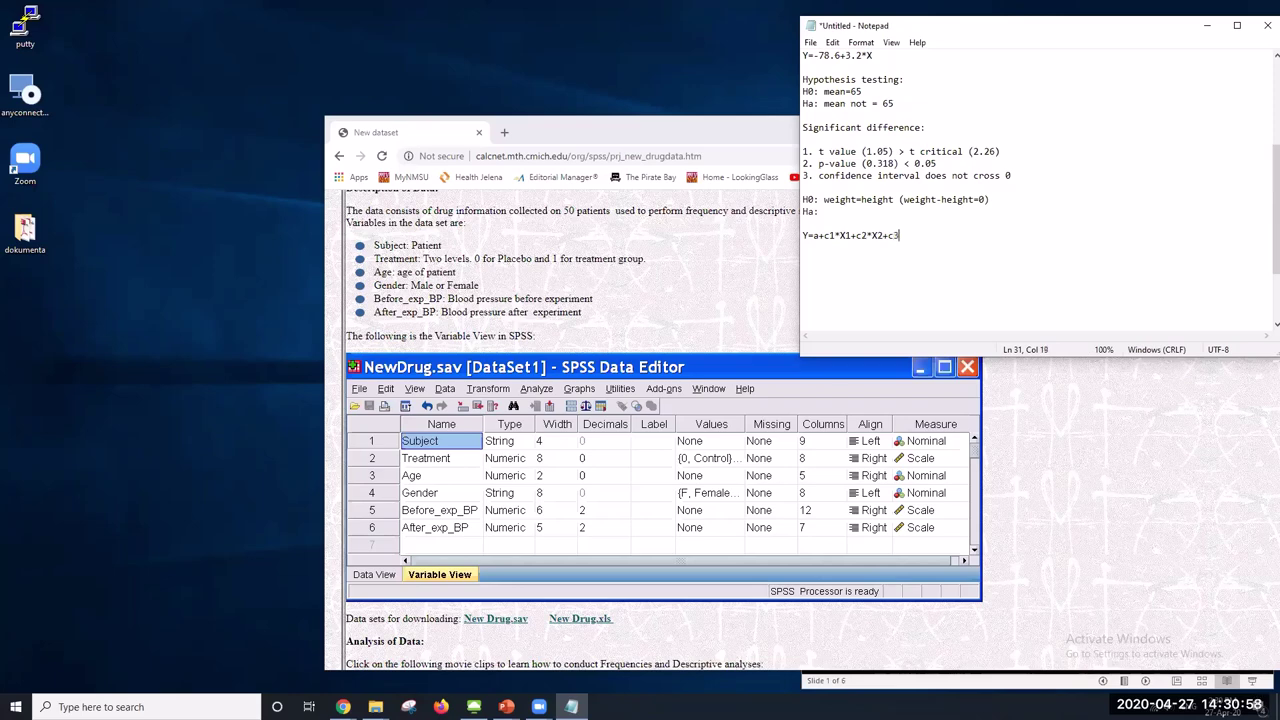
type("3")
scroll(586, 350, "down", 2)
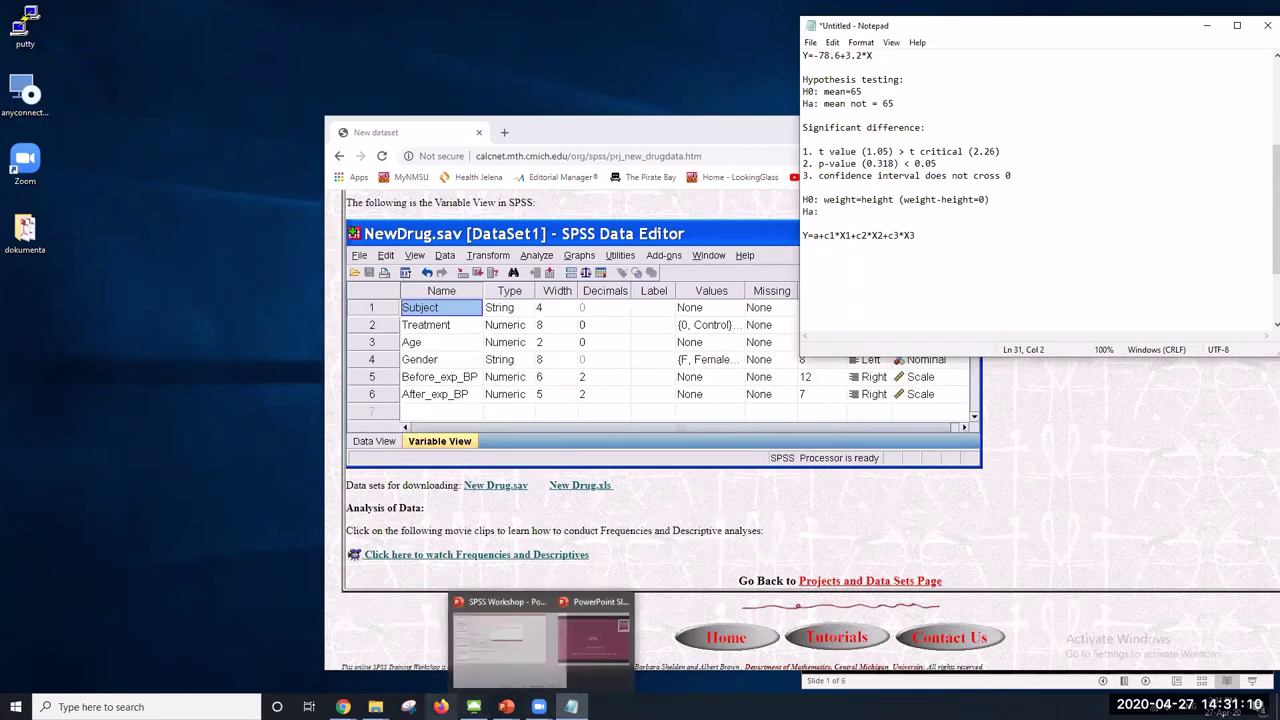
mouse_move(506, 706)
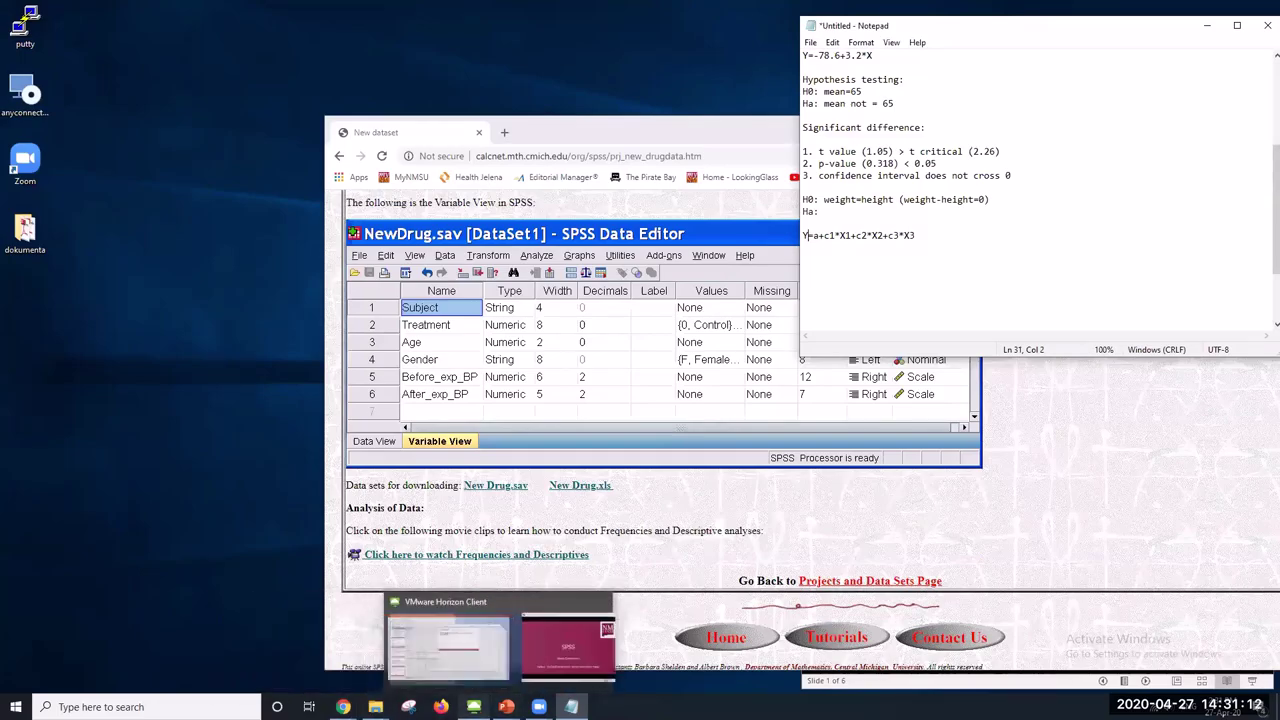
left_click(553, 638)
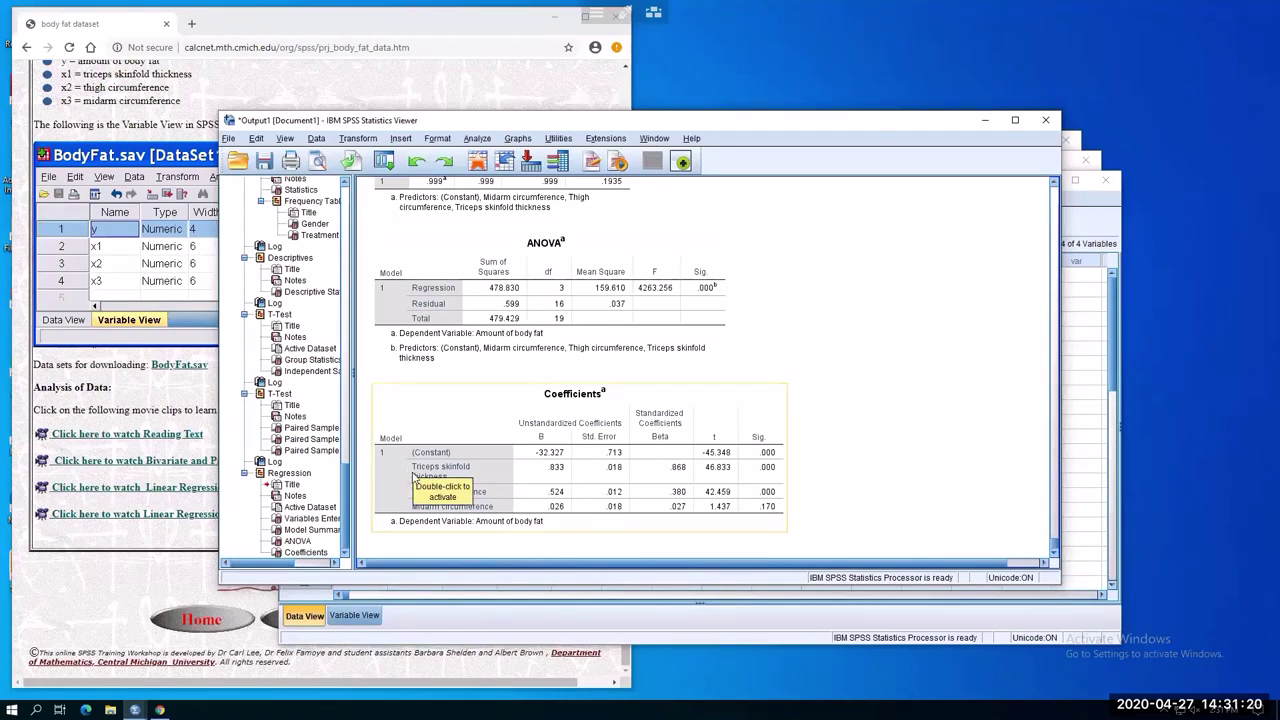
left_click(386, 494)
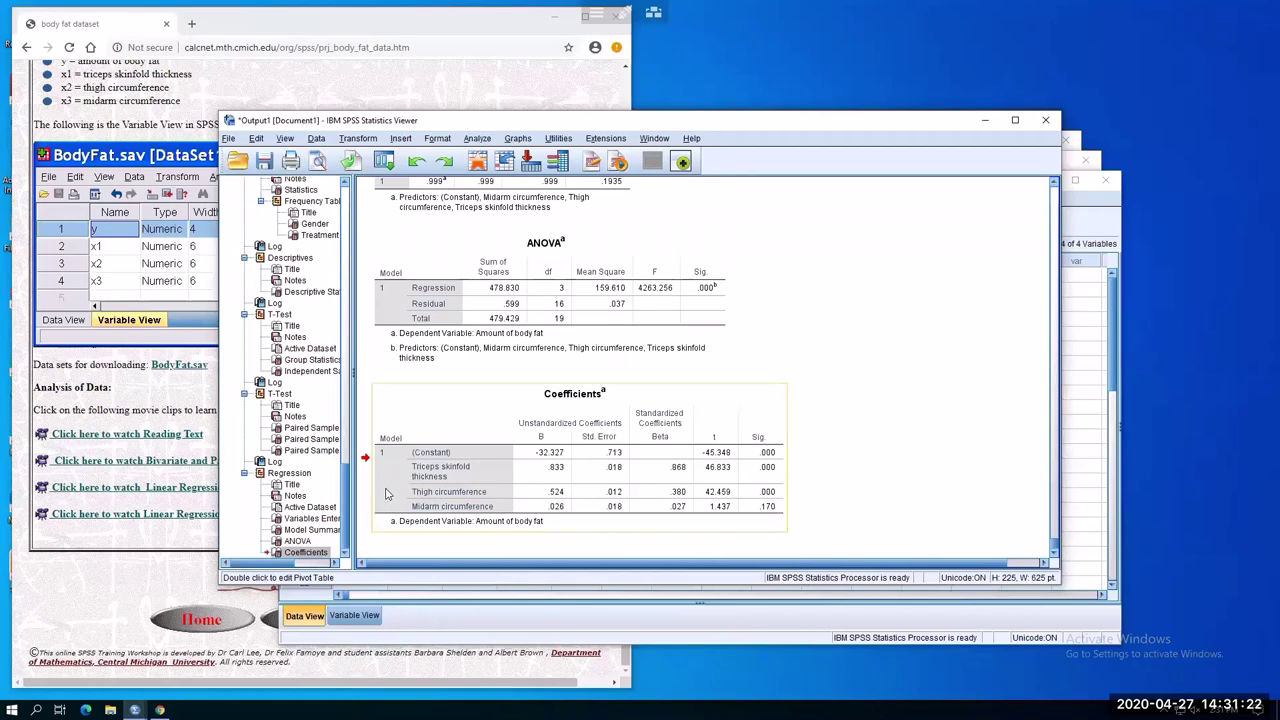
double_click(386, 494)
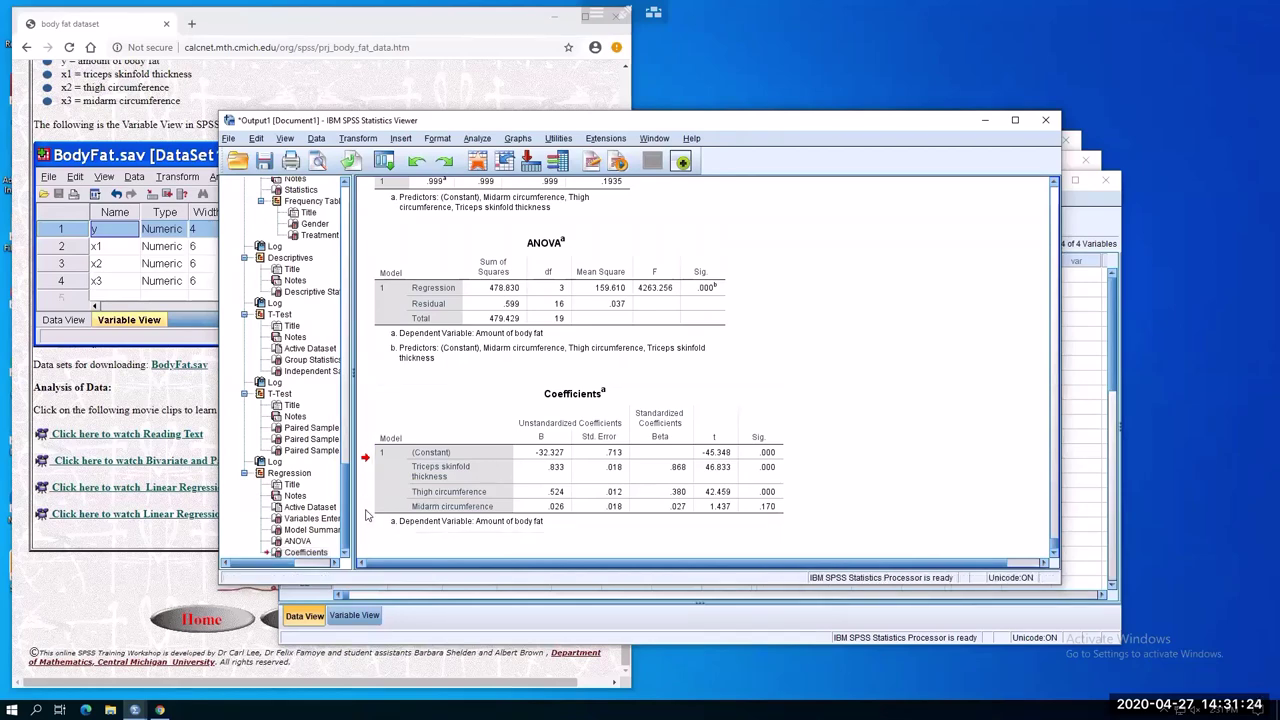